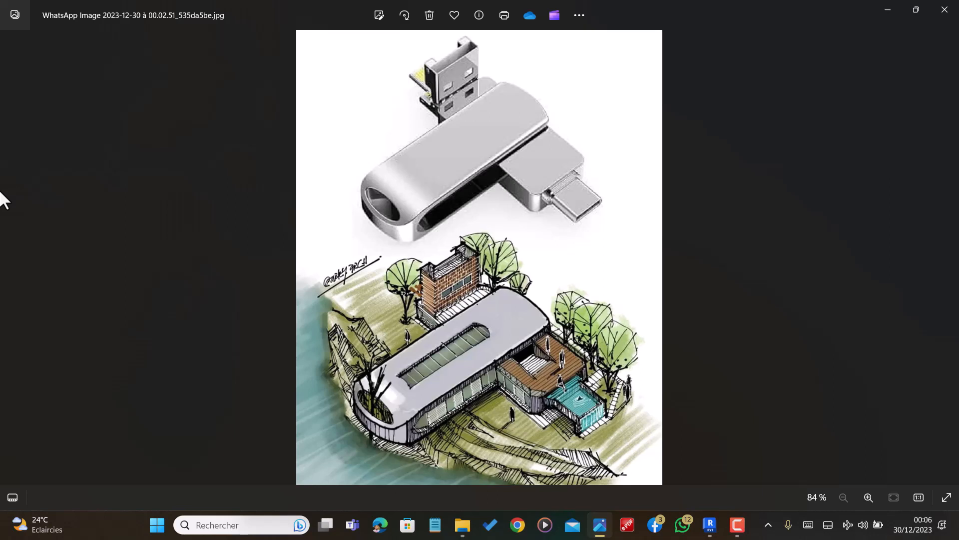
# Examine the reference image of the USB drive and the house sketch, and switch to Autodesk Revit
pyautogui.scroll(1, 413, 366)
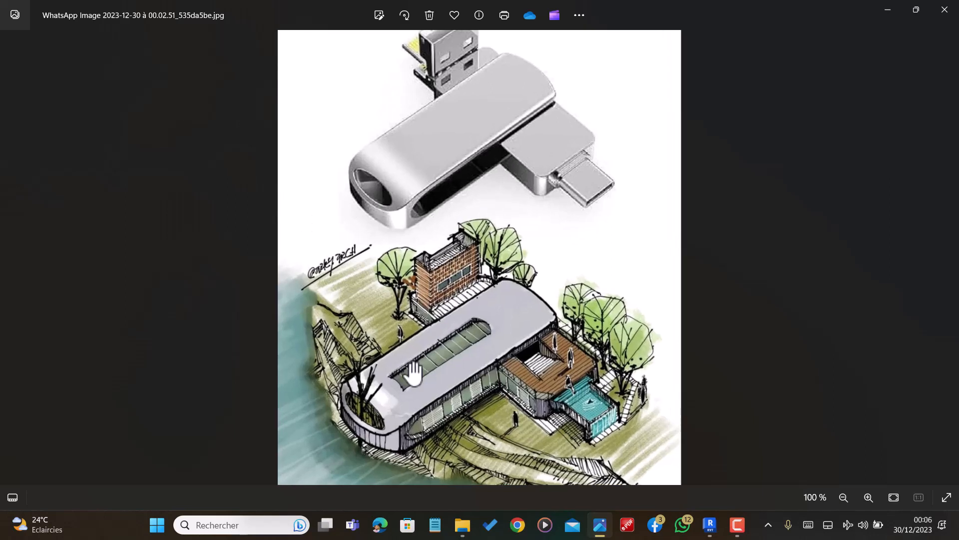
pyautogui.scroll(-1, 470, 340)
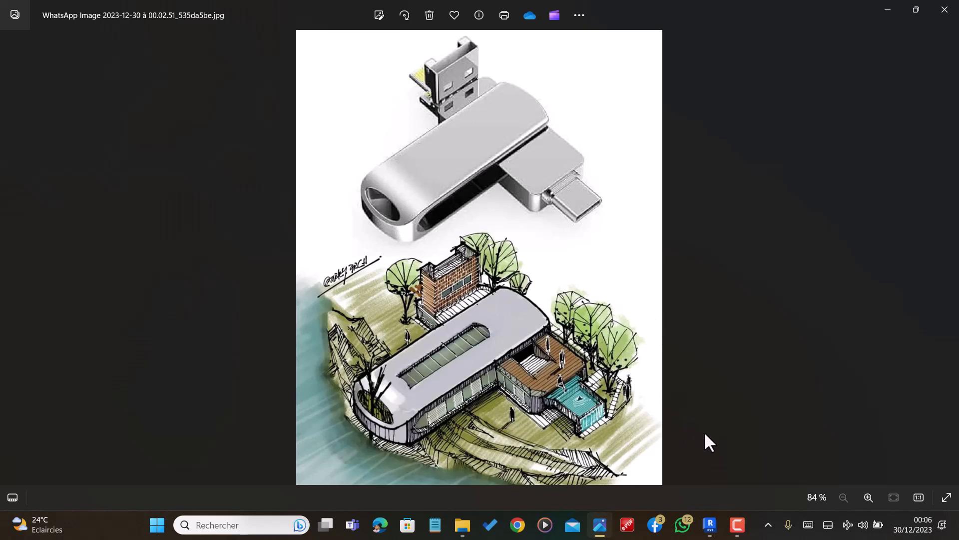
pyautogui.click(710, 525)
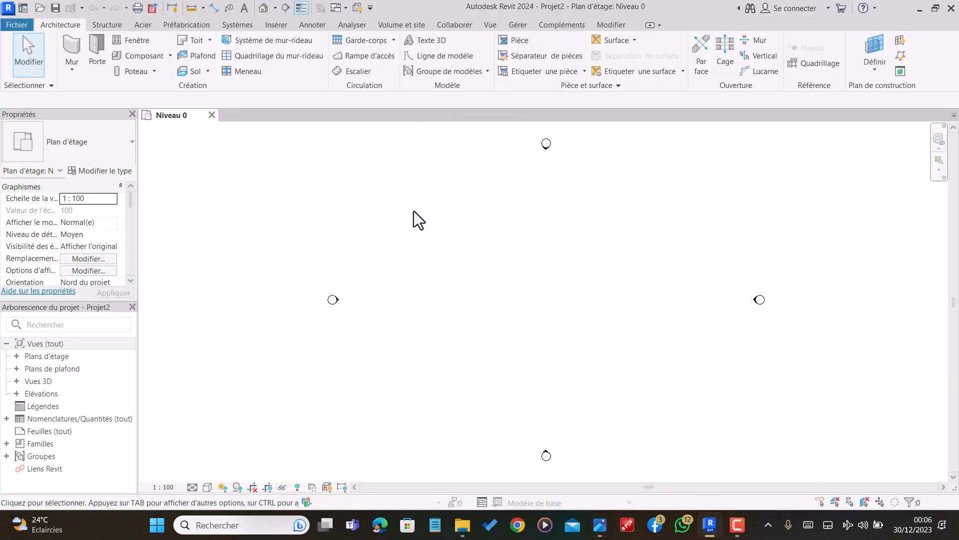
# Review the project's unit formats for length, area and angle, and accept them as they are
pyautogui.scroll(-1, 414, 211)
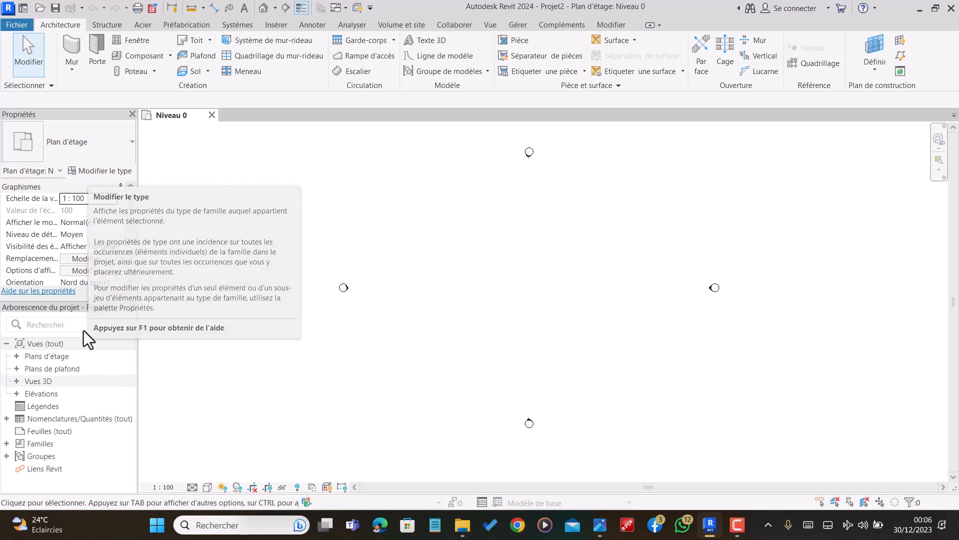
pyautogui.press('u')
pyautogui.press('n')
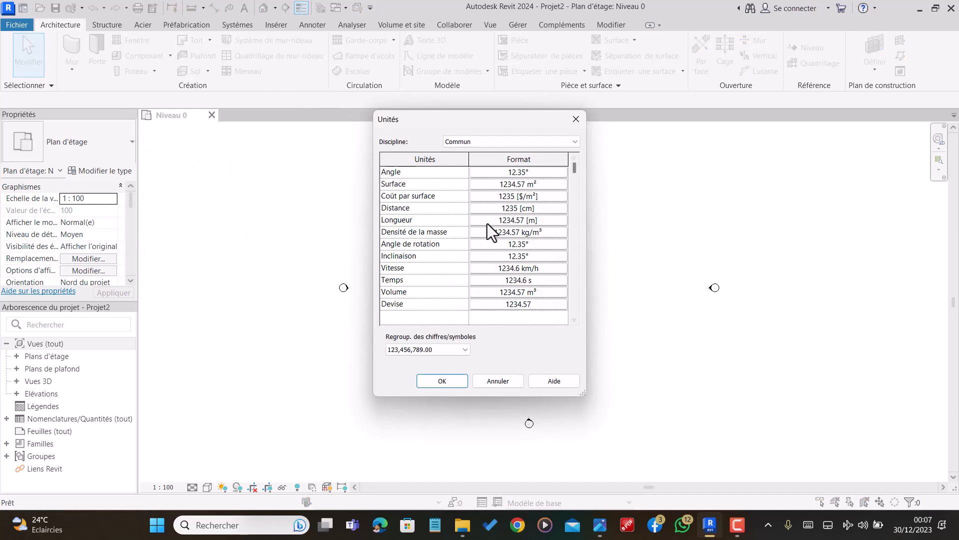
pyautogui.click(440, 381)
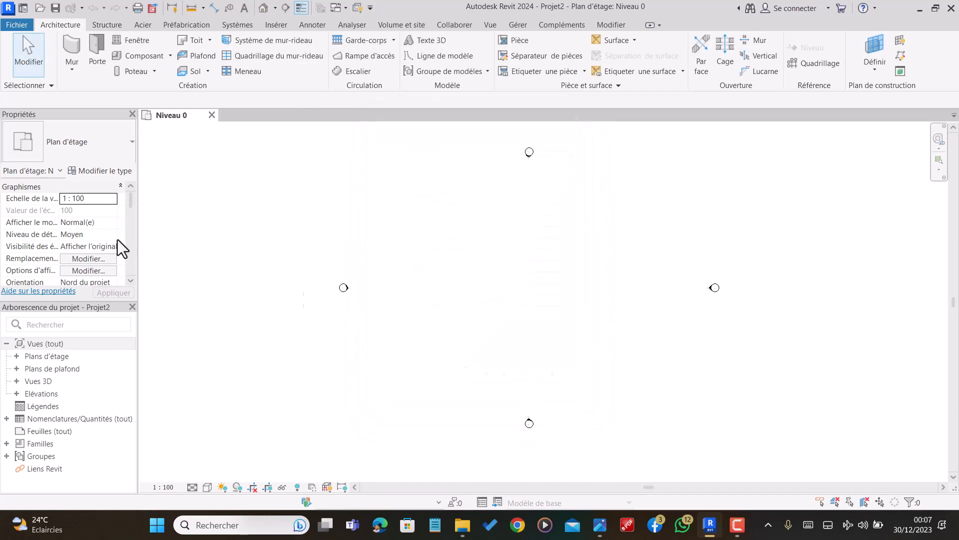
# Open the Elévation Est view and set the elevation of level Niveau 1 to 3.2 m
pyautogui.click(16, 393)
pyautogui.doubleClick(69, 407)
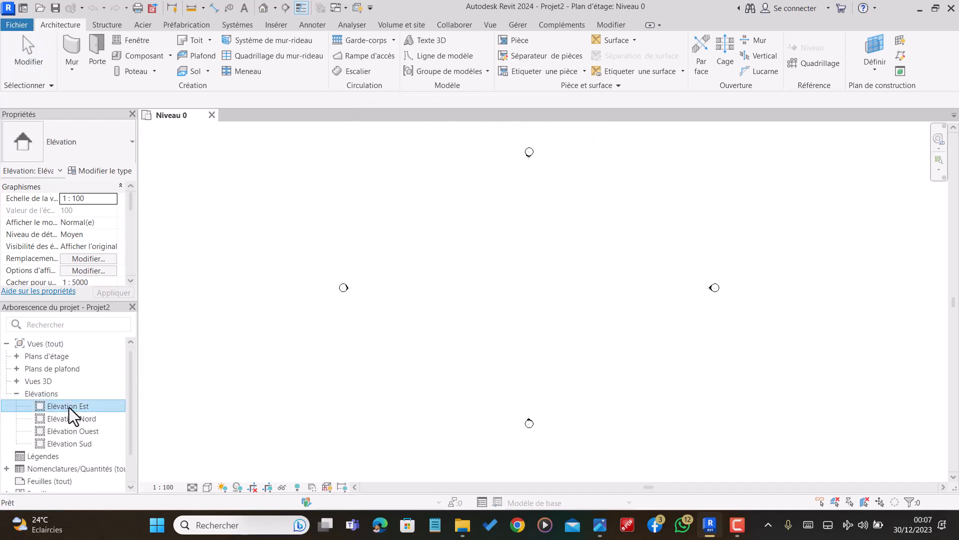
pyautogui.scroll(4, 792, 423)
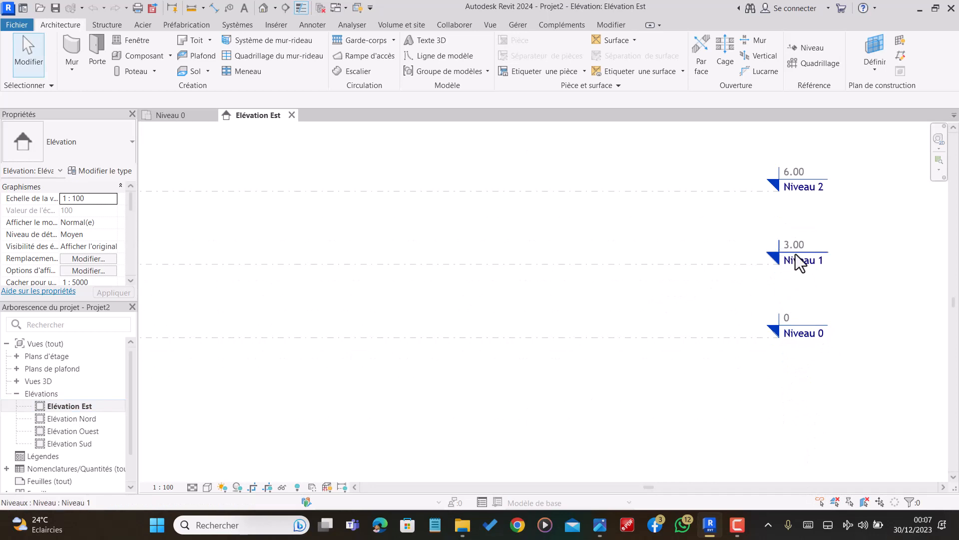
pyautogui.scroll(2, 795, 254)
pyautogui.scroll(2, 798, 253)
pyautogui.scroll(-1, 798, 250)
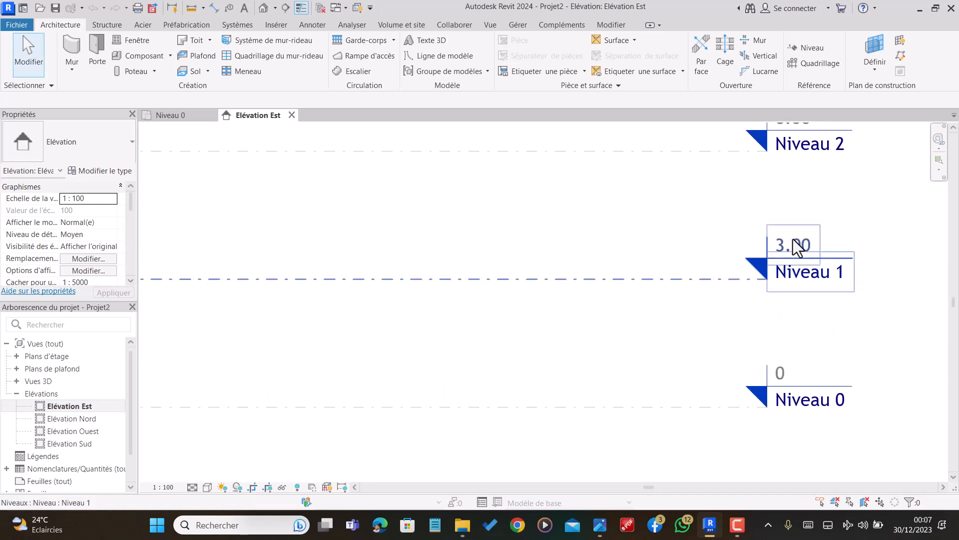
pyautogui.scroll(-2, 806, 245)
pyautogui.scroll(2, 799, 168)
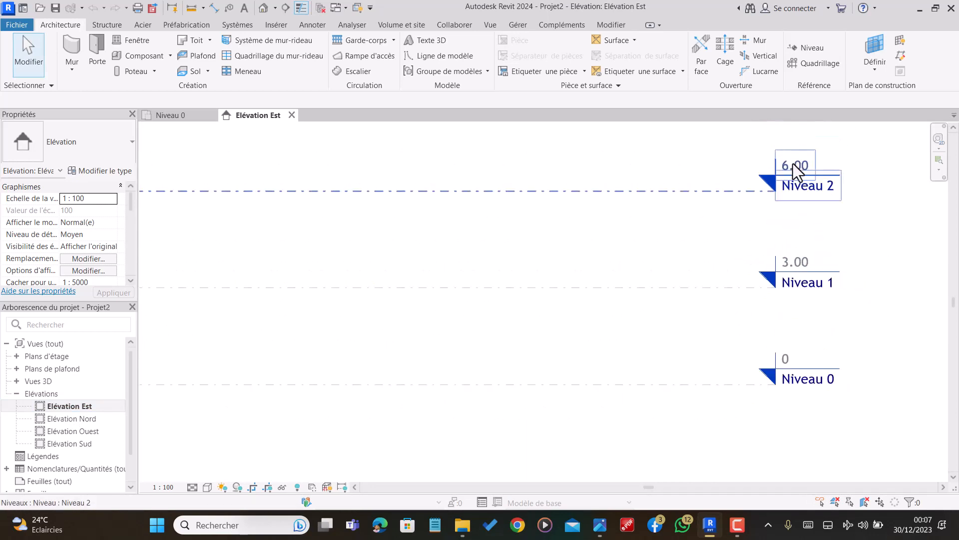
pyautogui.scroll(2, 802, 280)
pyautogui.scroll(-2, 813, 278)
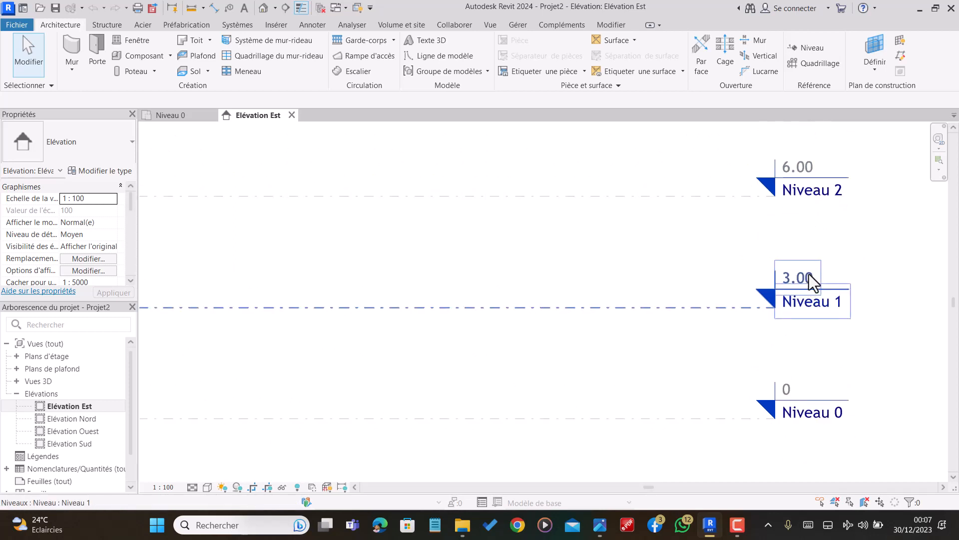
pyautogui.click(810, 272)
pyautogui.click(810, 274)
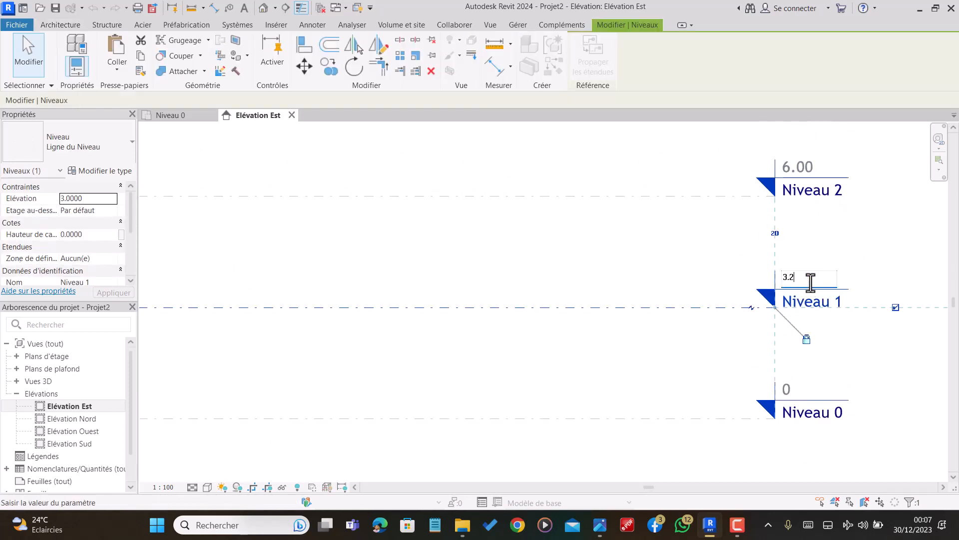
pyautogui.press('Return')
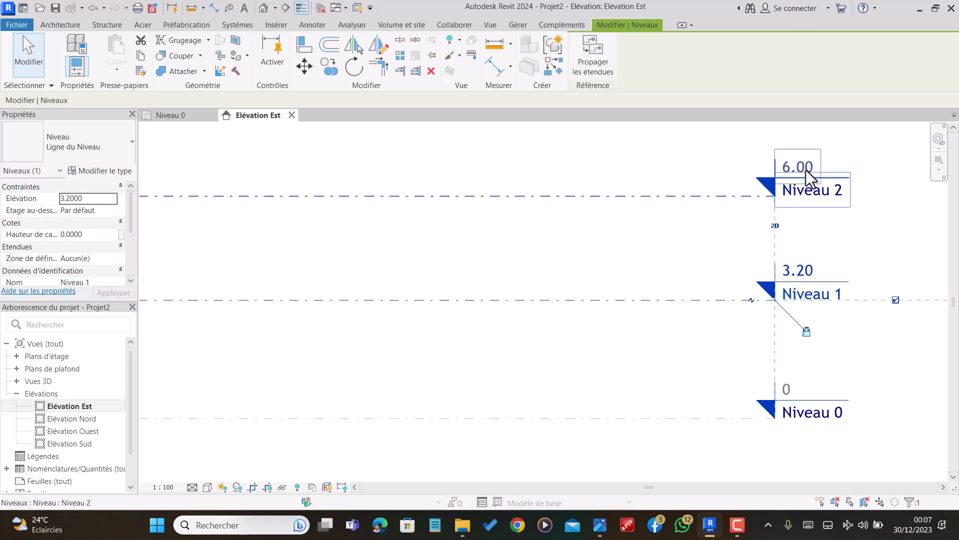
# Set the elevation of level Niveau 2 to 6.4 m and deselect it
pyautogui.click(810, 172)
pyautogui.click(808, 168)
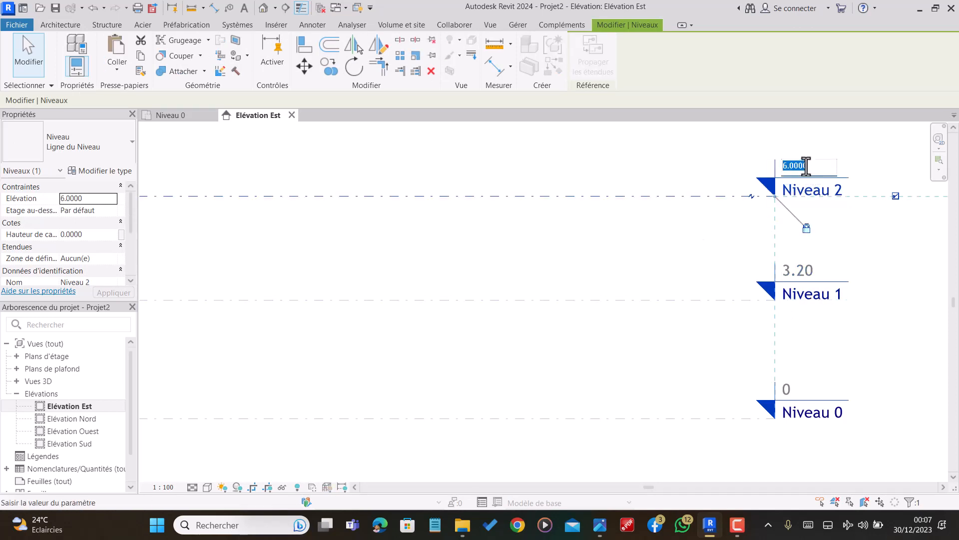
pyautogui.press('Return')
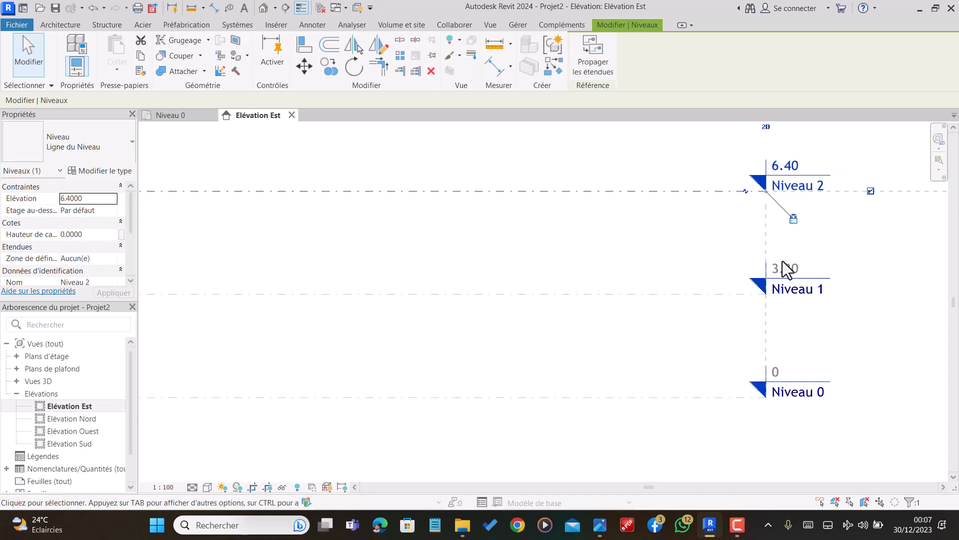
pyautogui.scroll(-3, 788, 272)
pyautogui.press('Escape')
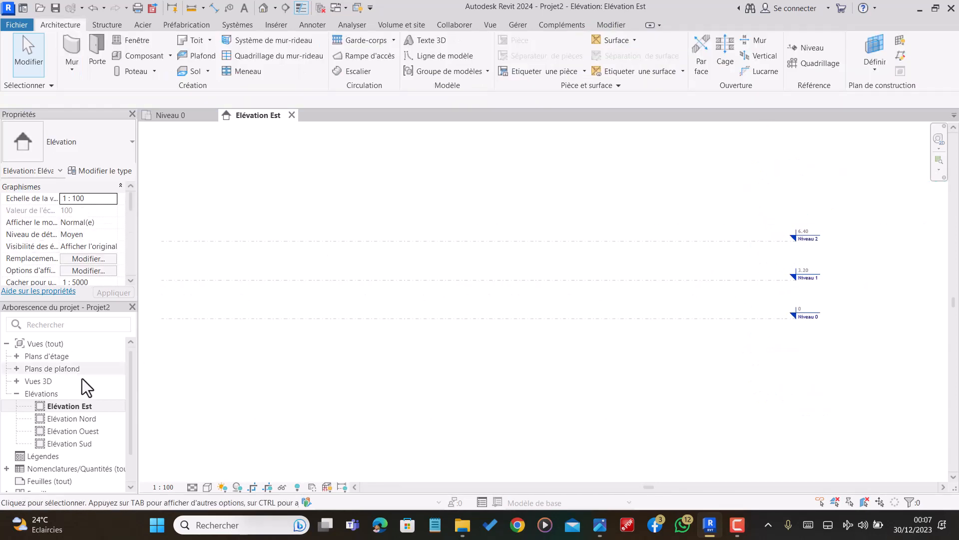
# Return to the Niveau 0 floor plan view
pyautogui.click(14, 394)
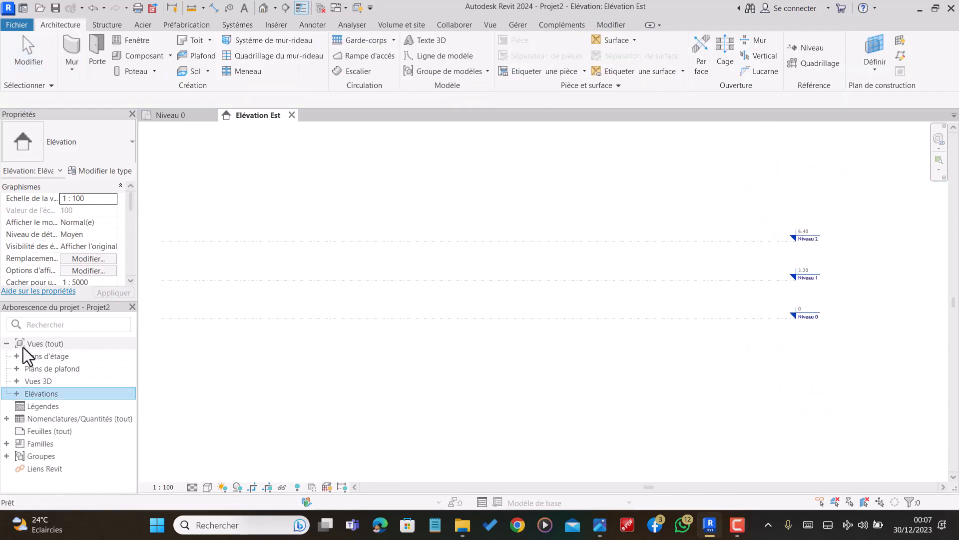
pyautogui.click(14, 356)
pyautogui.doubleClick(62, 369)
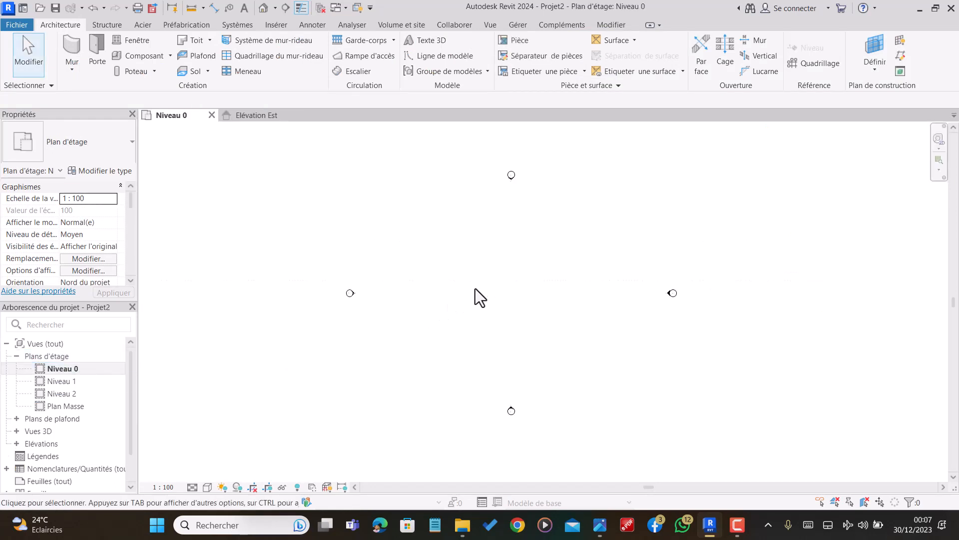
# Draw a closed rectangle of detail lines, 20 m wide and 10 m high, between the elevation markers
pyautogui.press('d')
pyautogui.press('l')
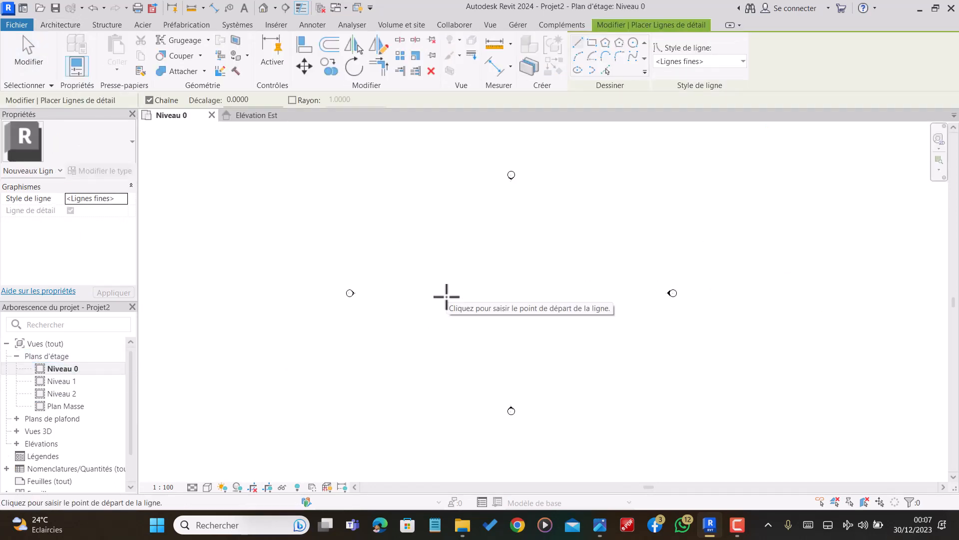
pyautogui.scroll(1, 447, 296)
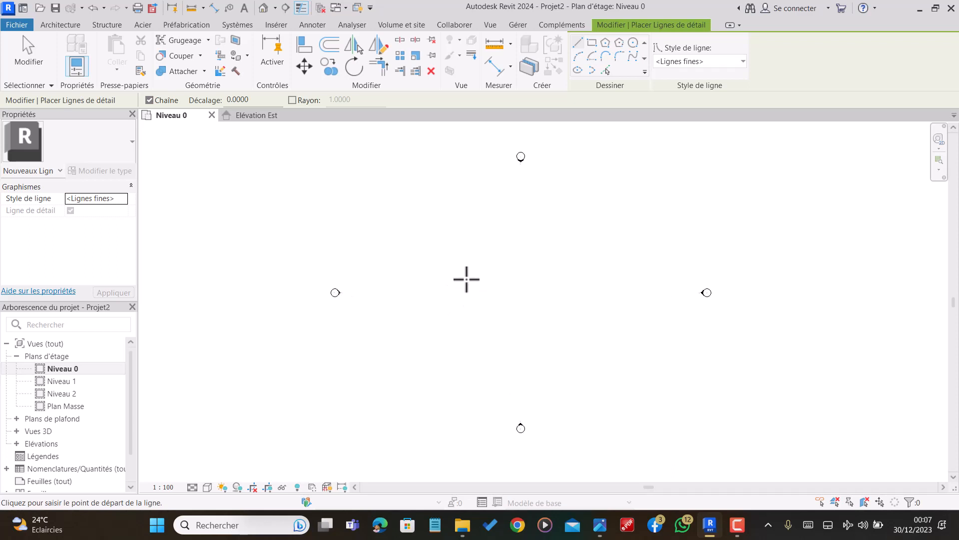
pyautogui.scroll(2, 452, 278)
pyautogui.scroll(-1, 449, 295)
pyautogui.scroll(-1, 455, 293)
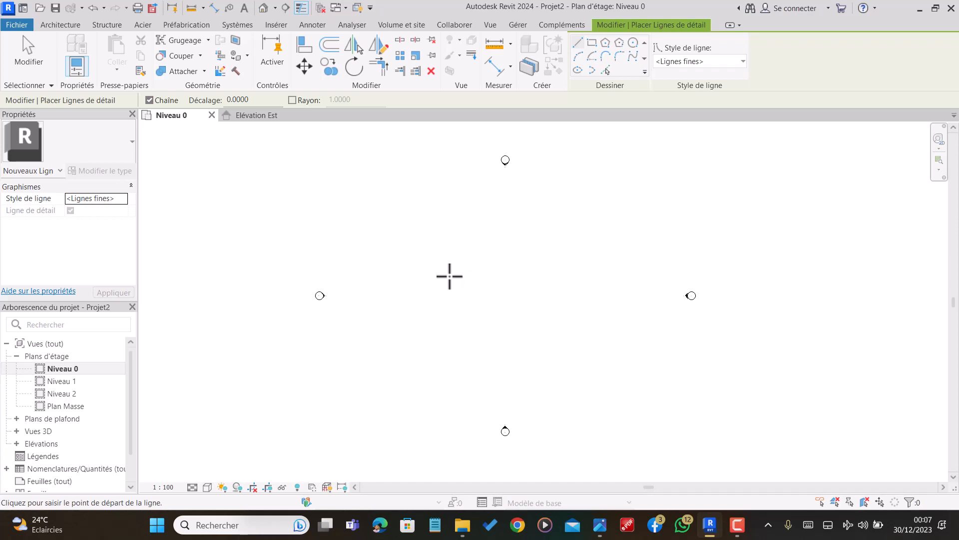
pyautogui.click(451, 335)
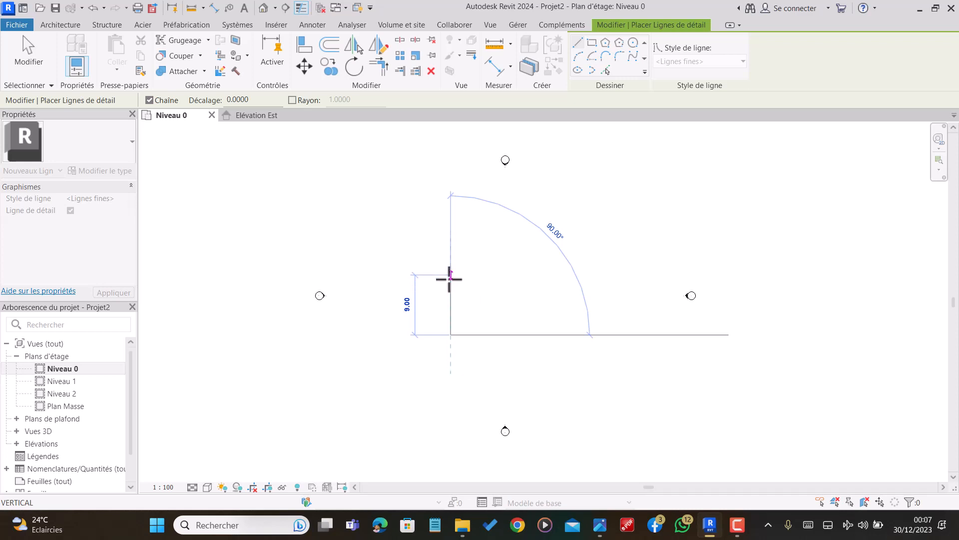
pyautogui.click(451, 269)
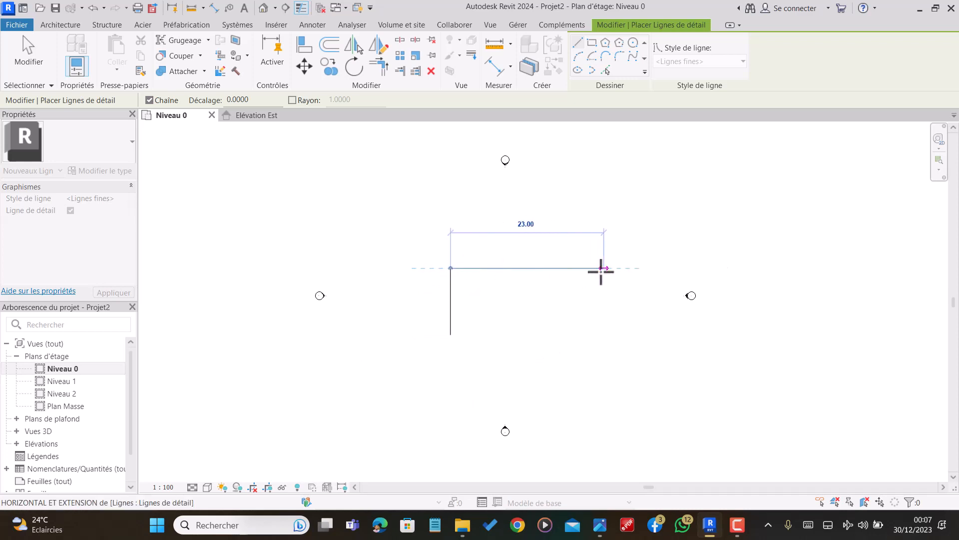
pyautogui.click(583, 268)
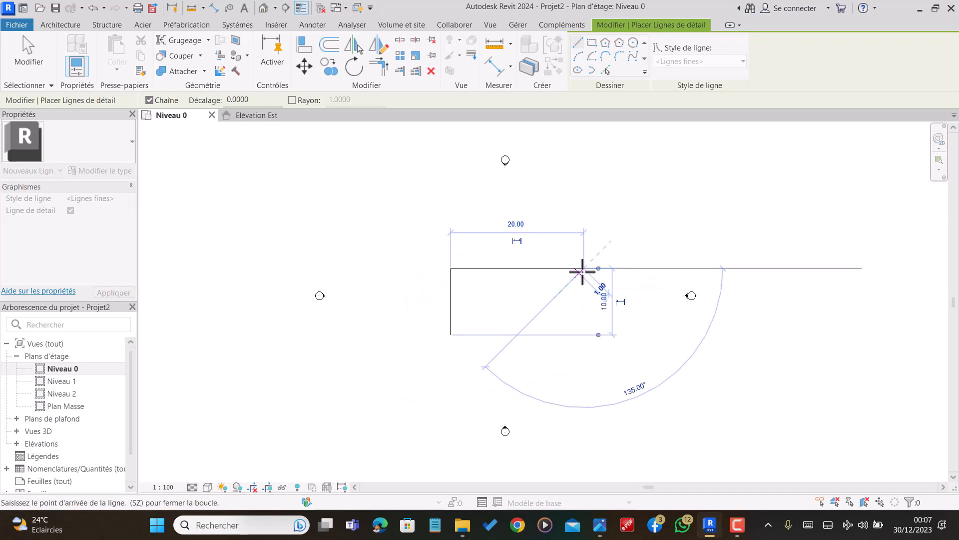
pyautogui.click(583, 335)
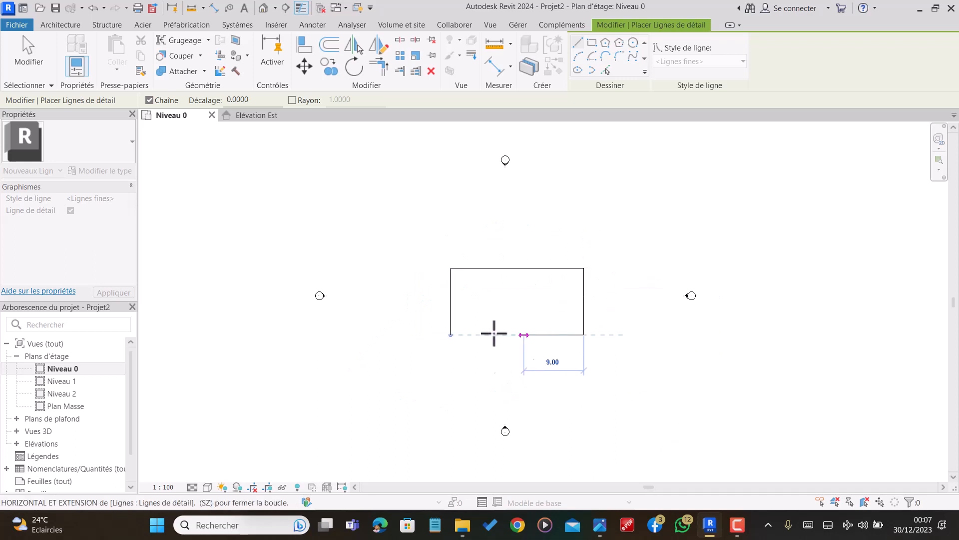
pyautogui.click(451, 335)
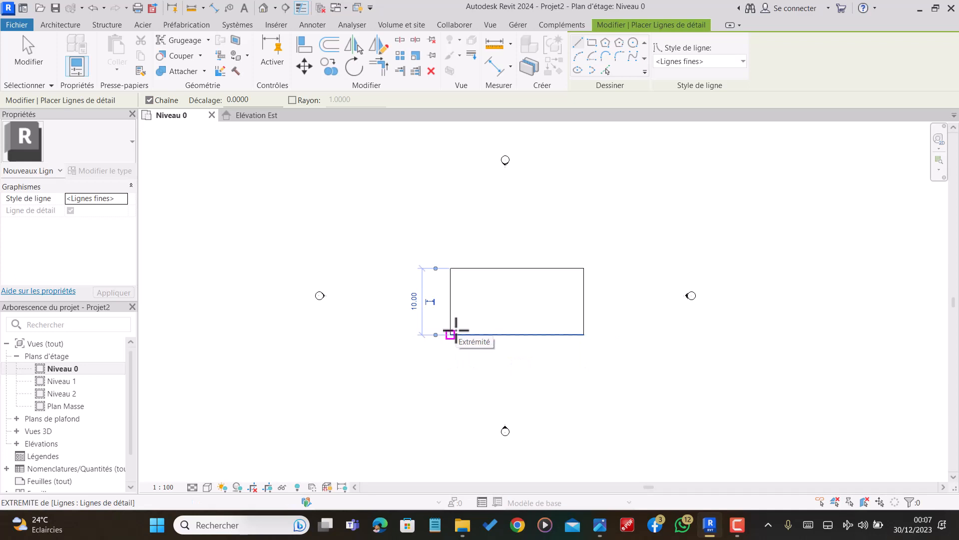
pyautogui.press('Escape')
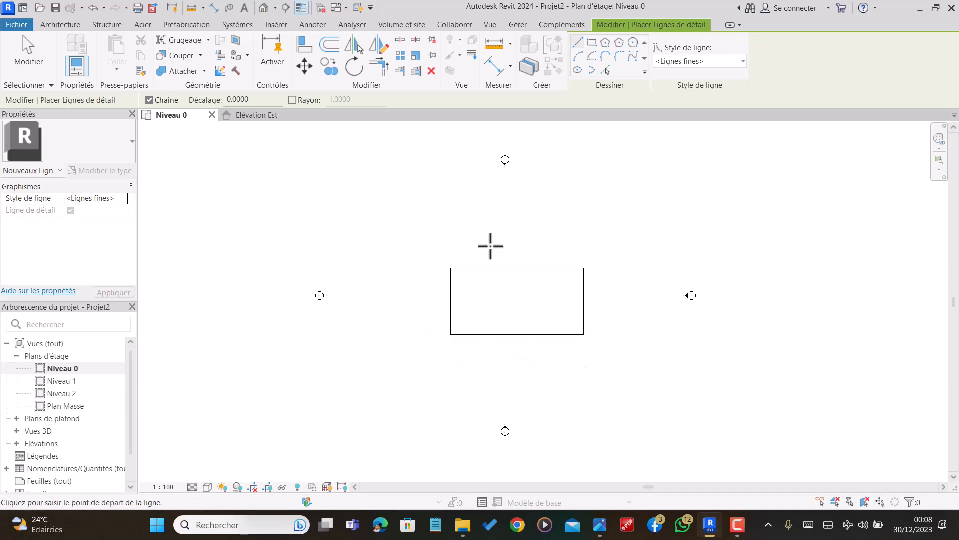
# Draw a three-point detail arc bulging outward from the rectangle's left side, corner to corner, with a radius of about 7.85 m
pyautogui.click(578, 56)
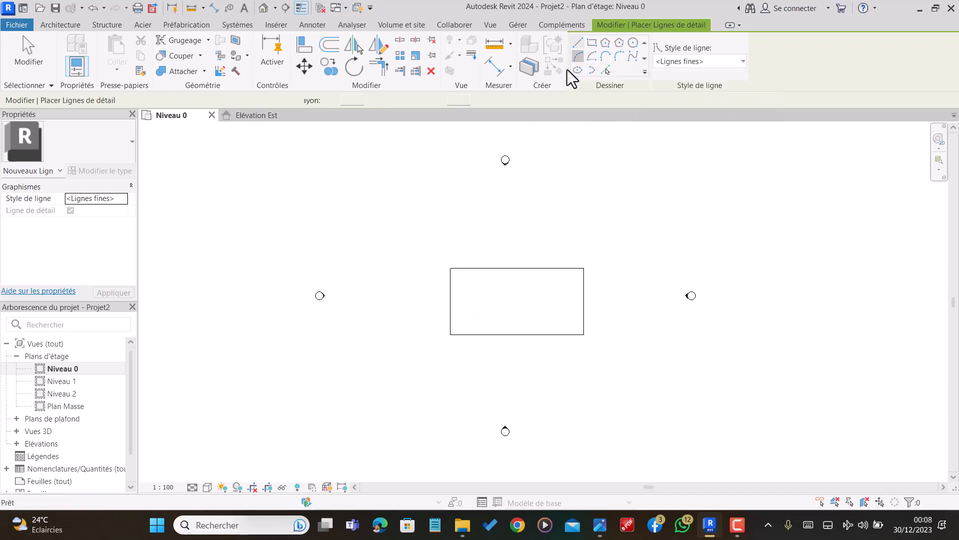
pyautogui.scroll(1, 450, 267)
pyautogui.click(450, 267)
pyautogui.click(450, 355)
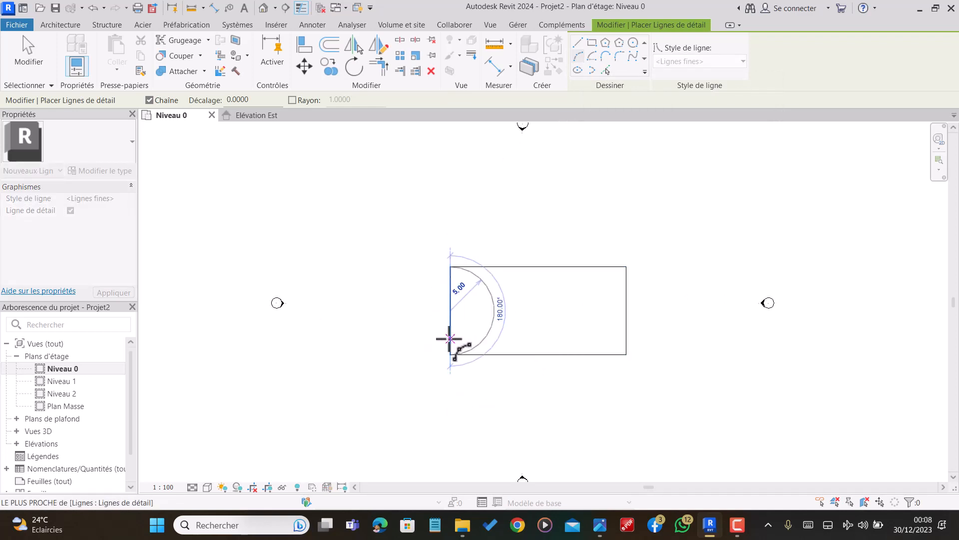
pyautogui.click(441, 340)
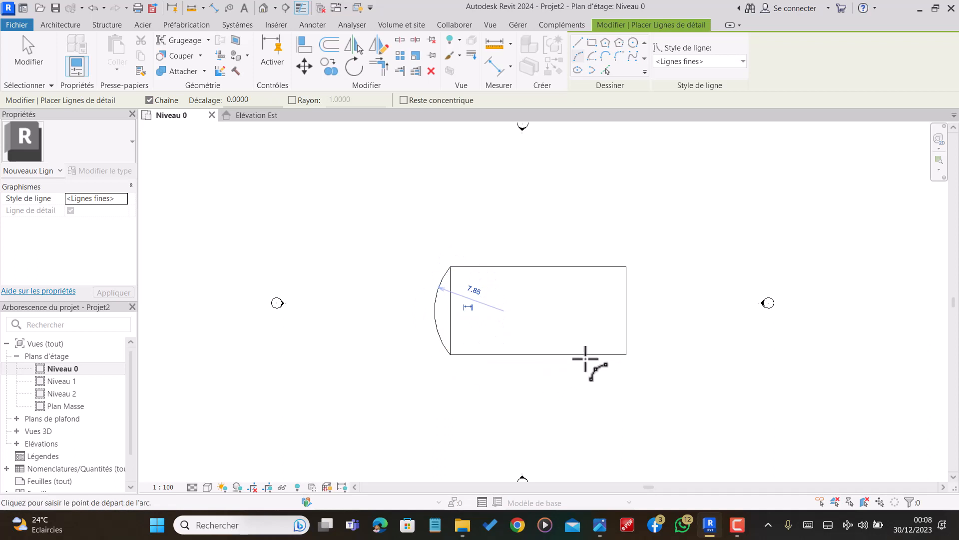
# Draw a shallower outward detail arc between the corners of the rectangle's right side, with a radius of about 18.58 m
pyautogui.click(626, 354)
pyautogui.click(627, 267)
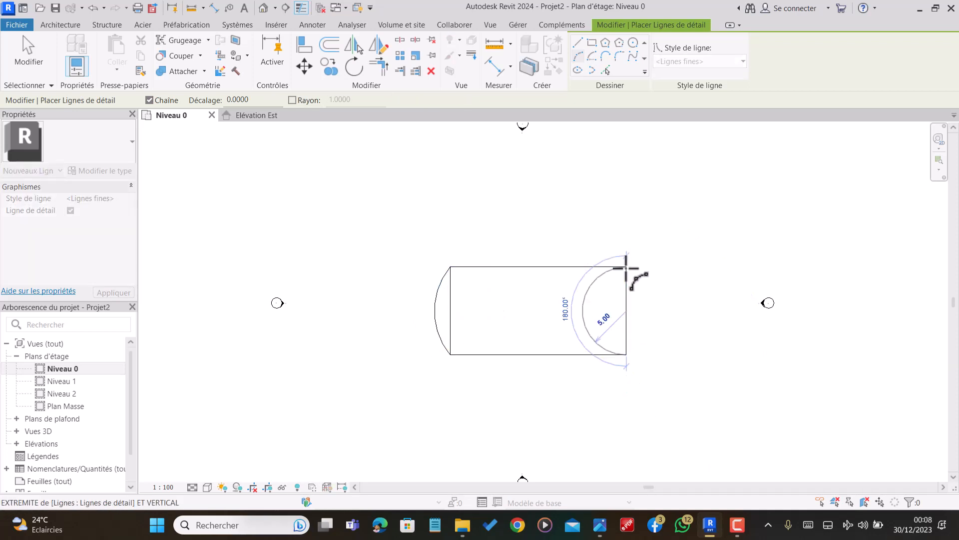
pyautogui.click(633, 310)
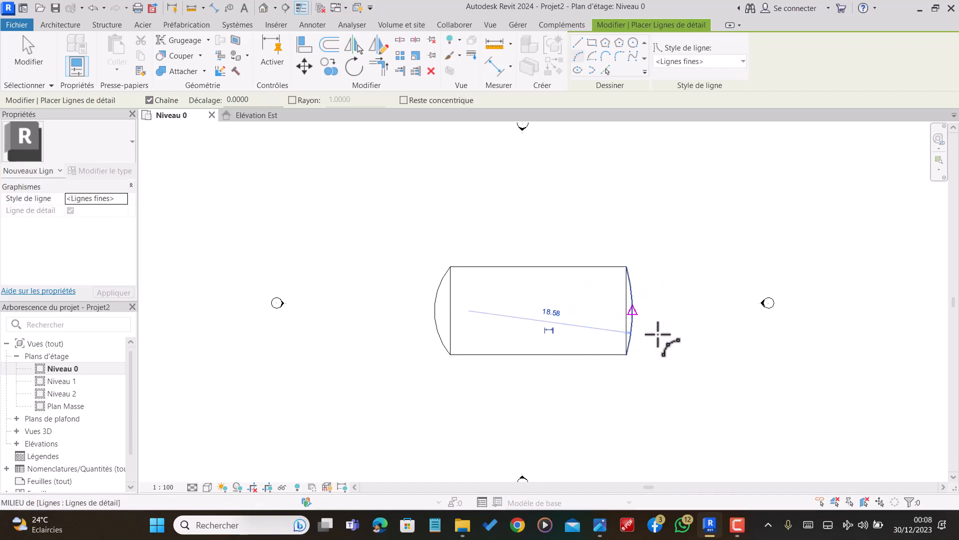
pyautogui.press('Escape')
pyautogui.scroll(5, 447, 312)
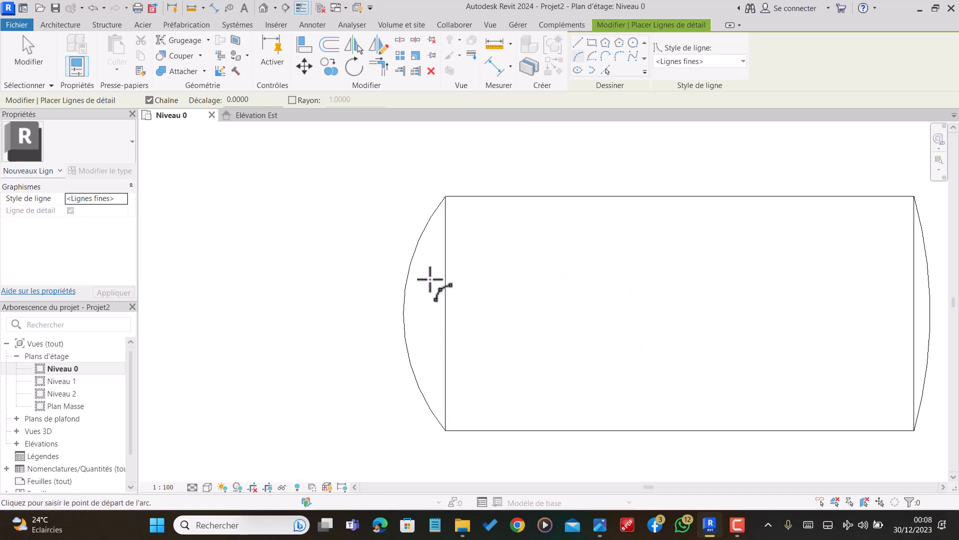
pyautogui.click(579, 44)
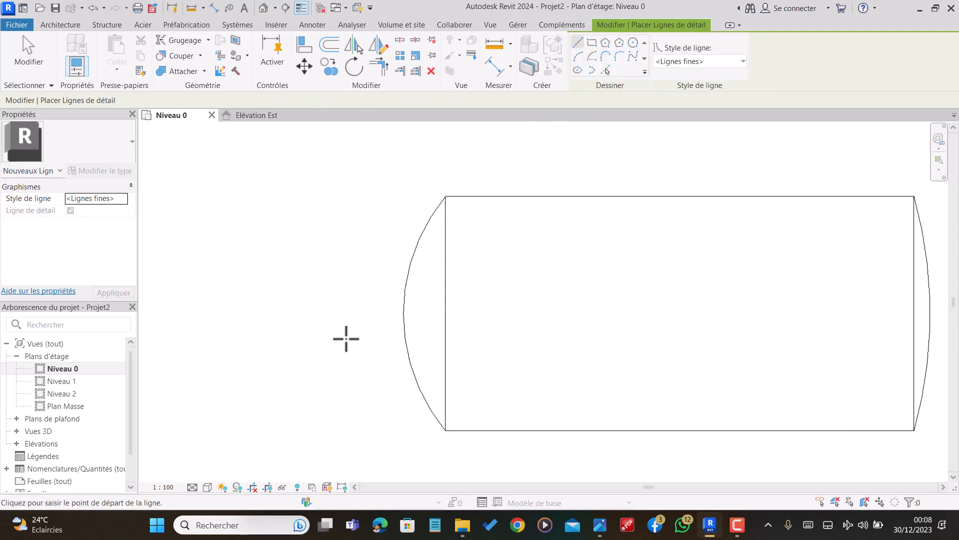
pyautogui.click(430, 377)
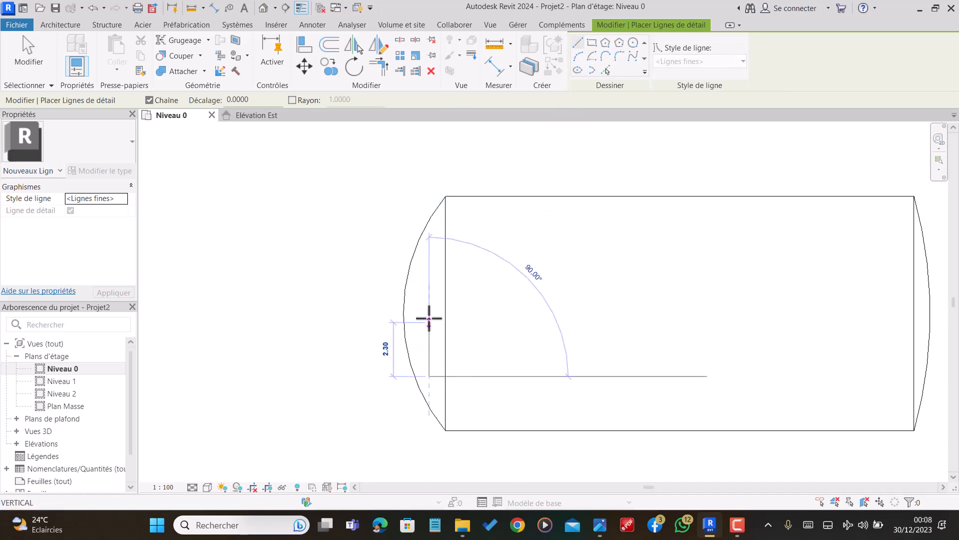
pyautogui.click(430, 268)
pyautogui.click(578, 57)
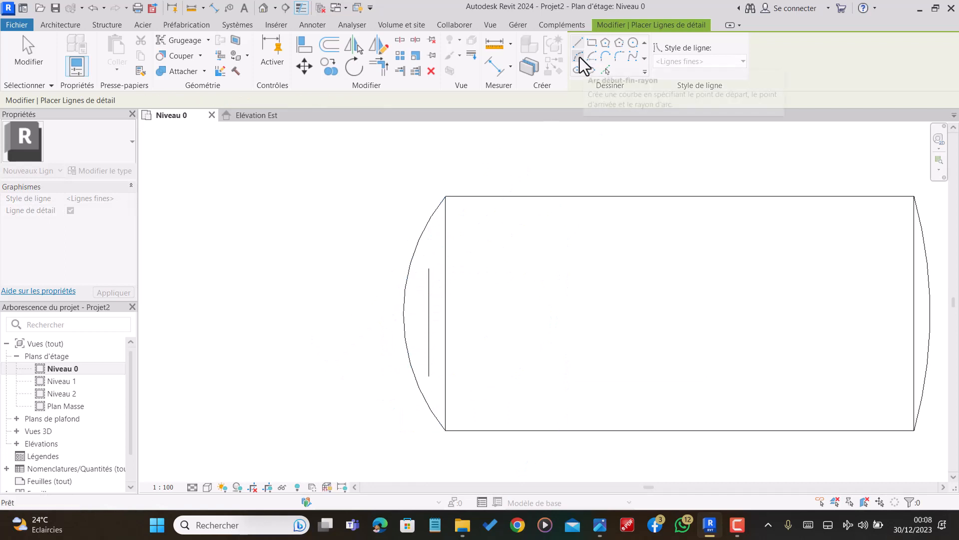
pyautogui.click(428, 268)
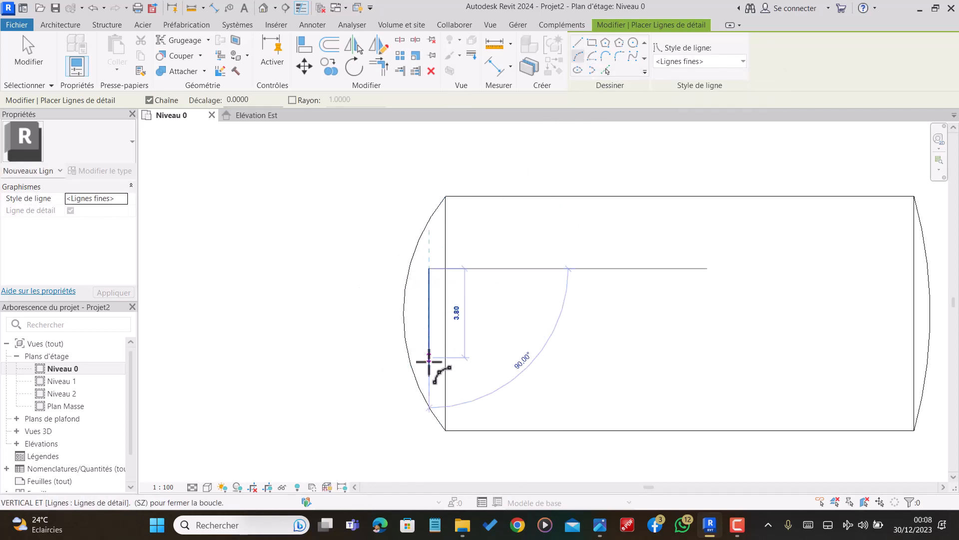
pyautogui.click(429, 376)
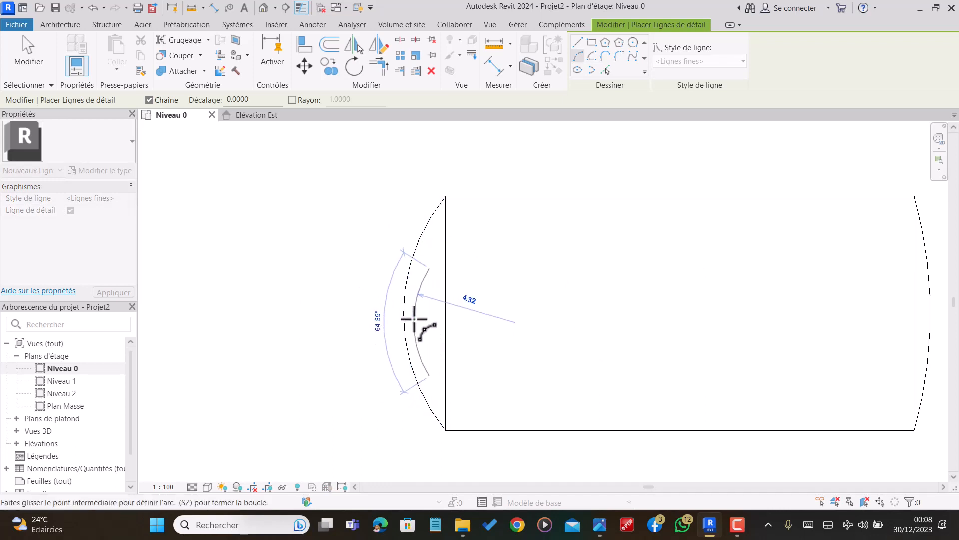
pyautogui.press('Escape')
pyautogui.press('Escape')
pyautogui.click(429, 309)
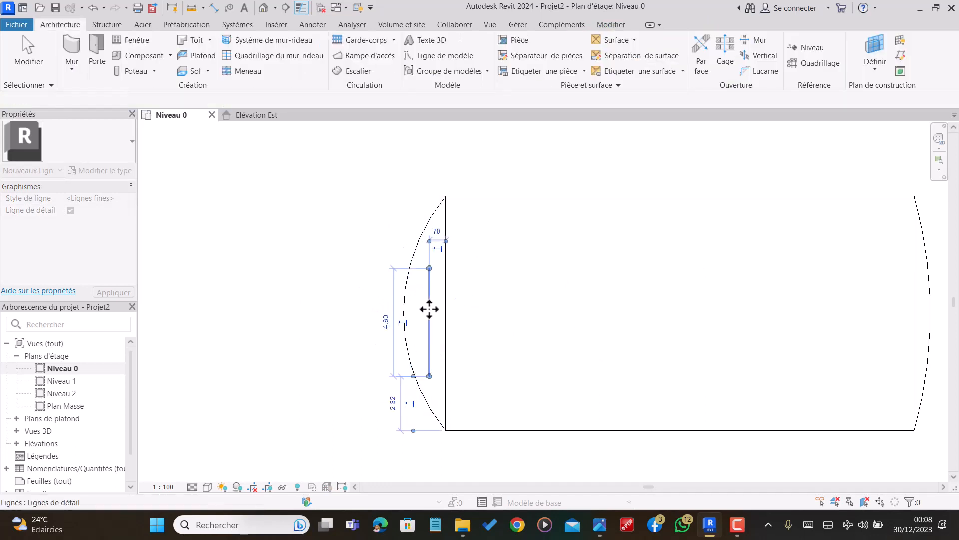
pyautogui.moveTo(429, 269); pyautogui.dragTo(430, 247)
pyautogui.press('Escape')
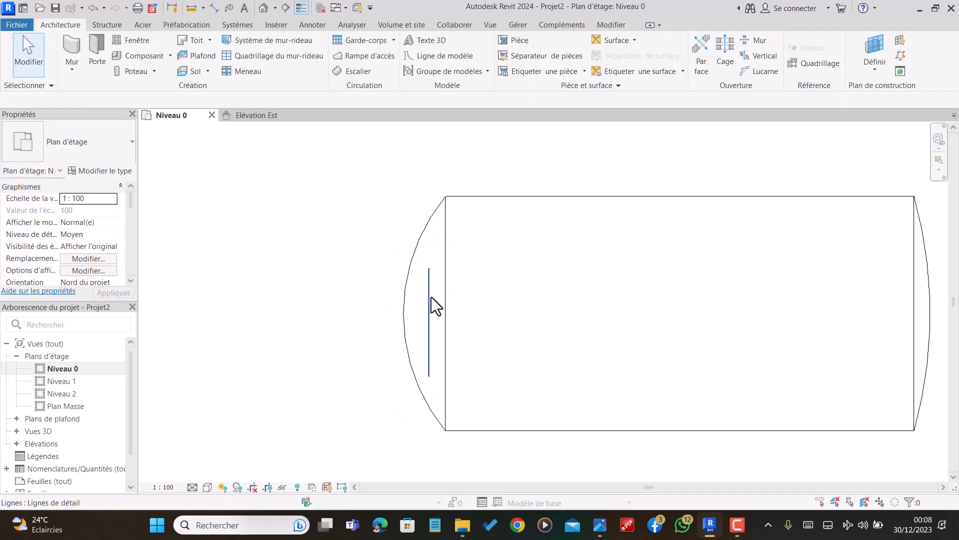
pyautogui.click(430, 298)
pyautogui.press('Delete')
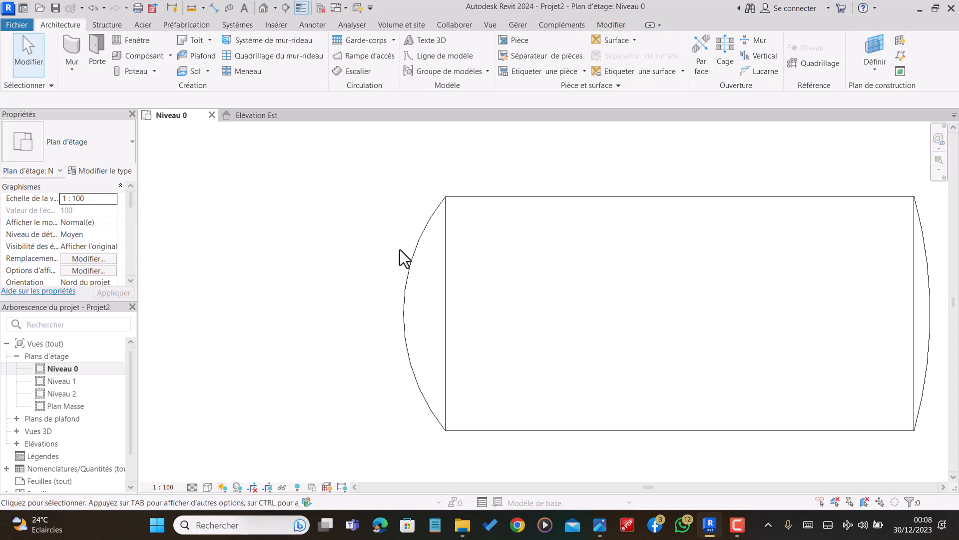
# Draw a vertical detail line about 6.4 m long inside the left arc, about 0.4 m outside the rectangle's left side
pyautogui.press('d')
pyautogui.press('l')
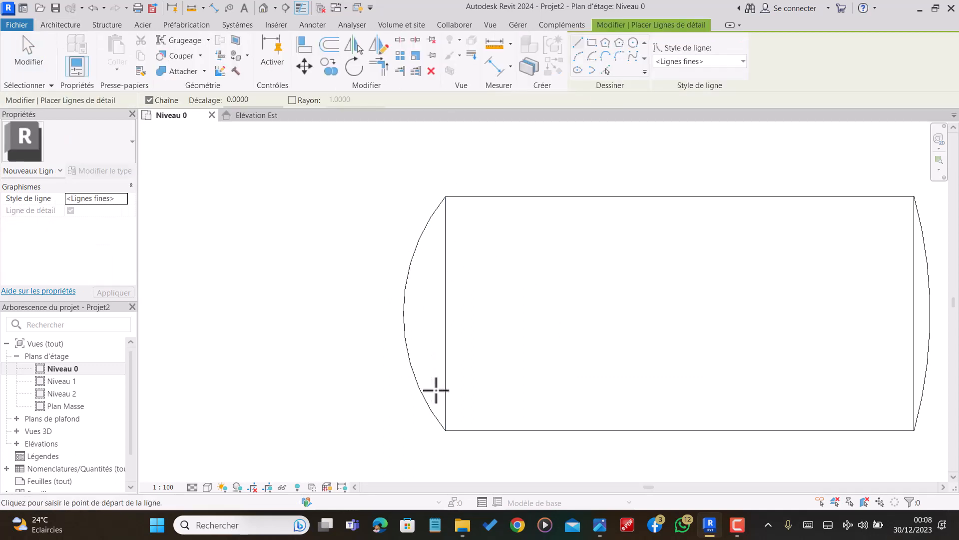
pyautogui.click(436, 391)
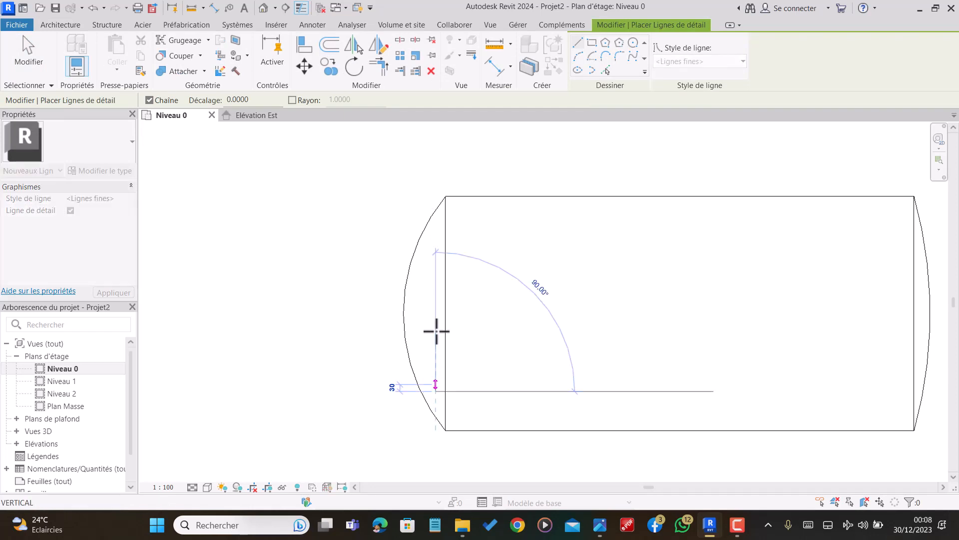
pyautogui.click(436, 241)
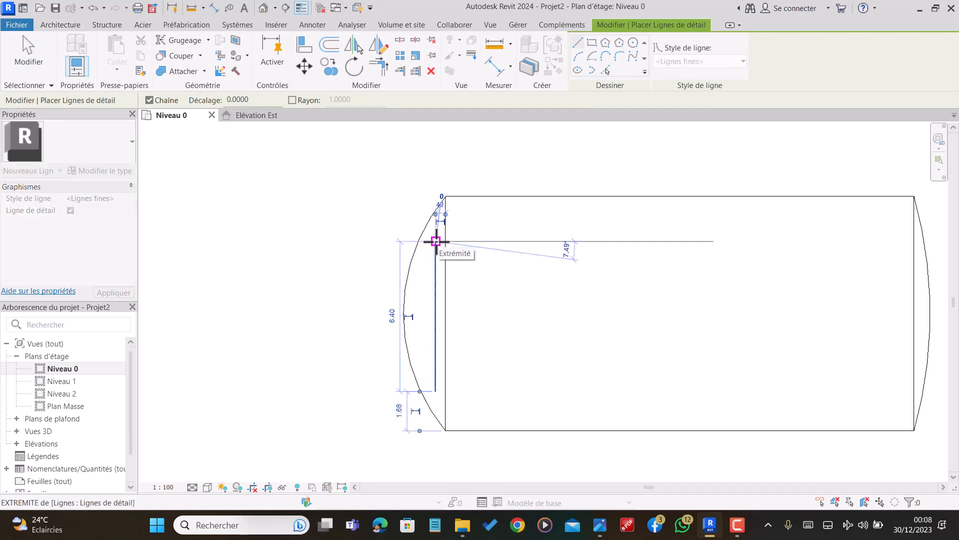
# Draw a detail arc of about 5.78 m radius between the inner line's endpoints, bulging toward the outer left arc
pyautogui.click(578, 56)
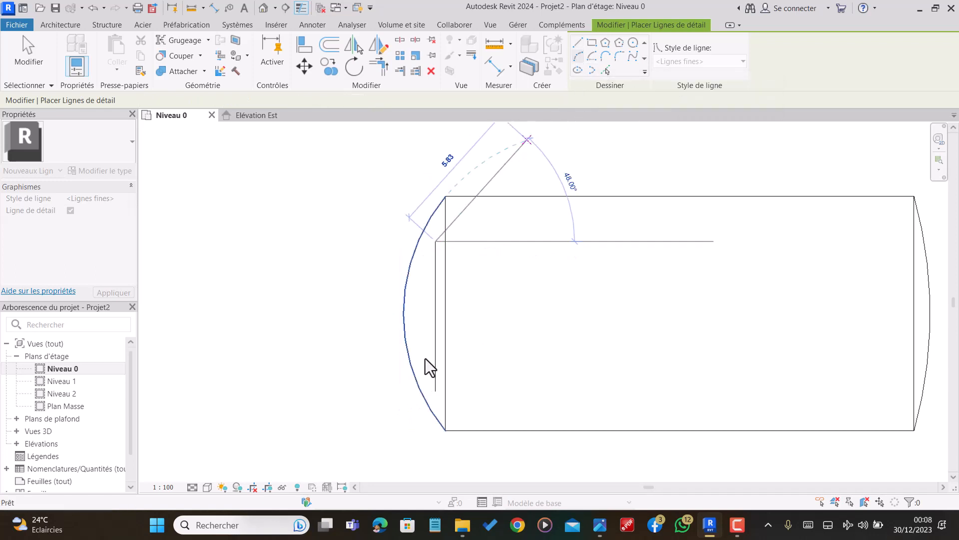
pyautogui.click(436, 389)
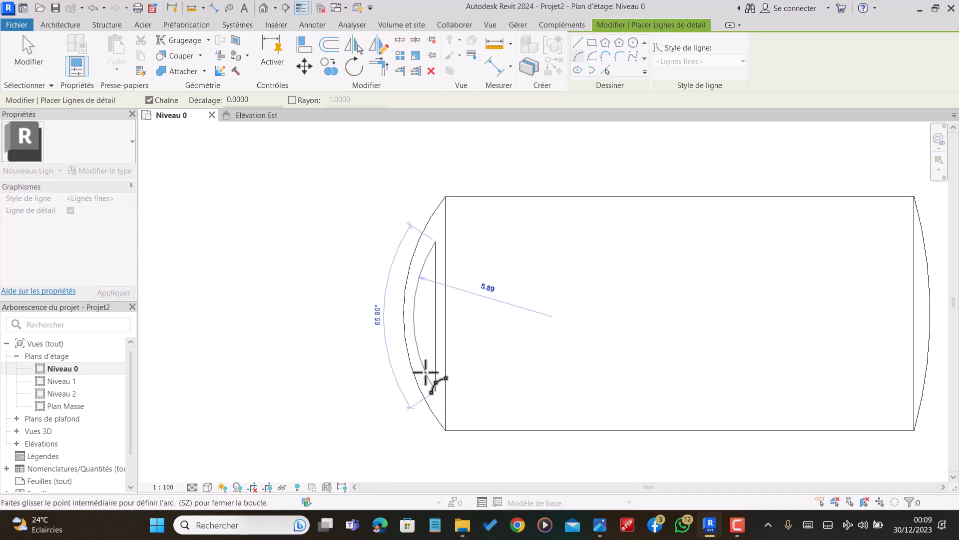
pyautogui.click(426, 374)
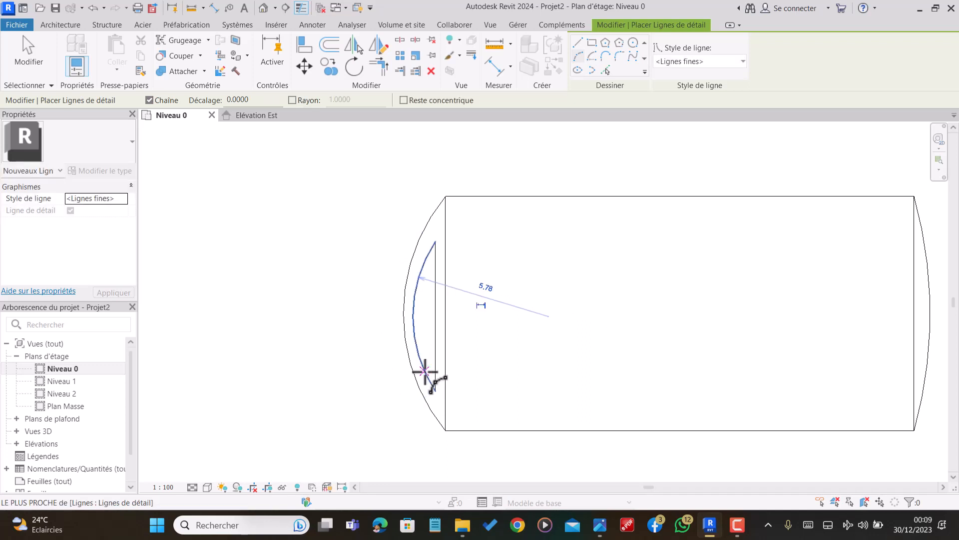
pyautogui.press('Escape')
# Delete the straight detail line on the rectangle's right side, keeping the outward arc there
pyautogui.scroll(-2, 345, 280)
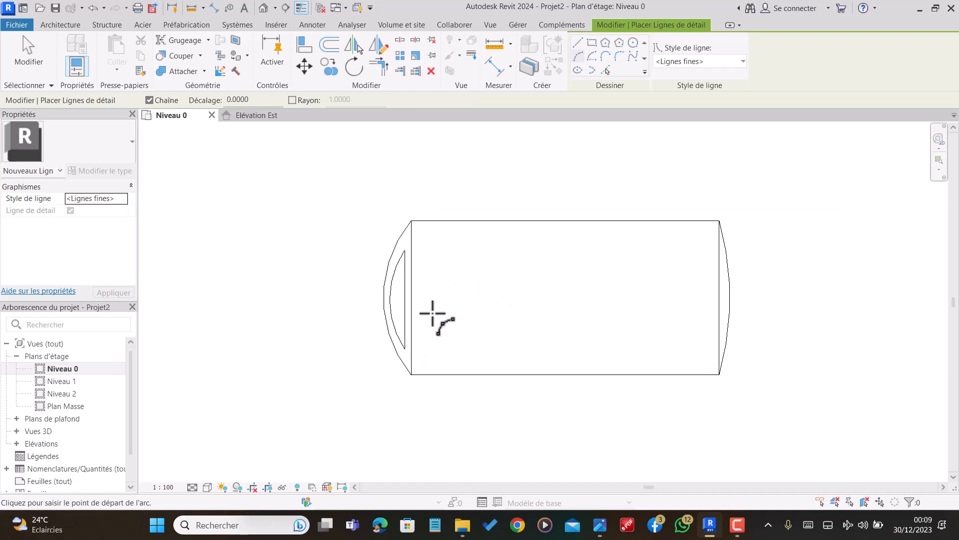
pyautogui.scroll(-2, 499, 295)
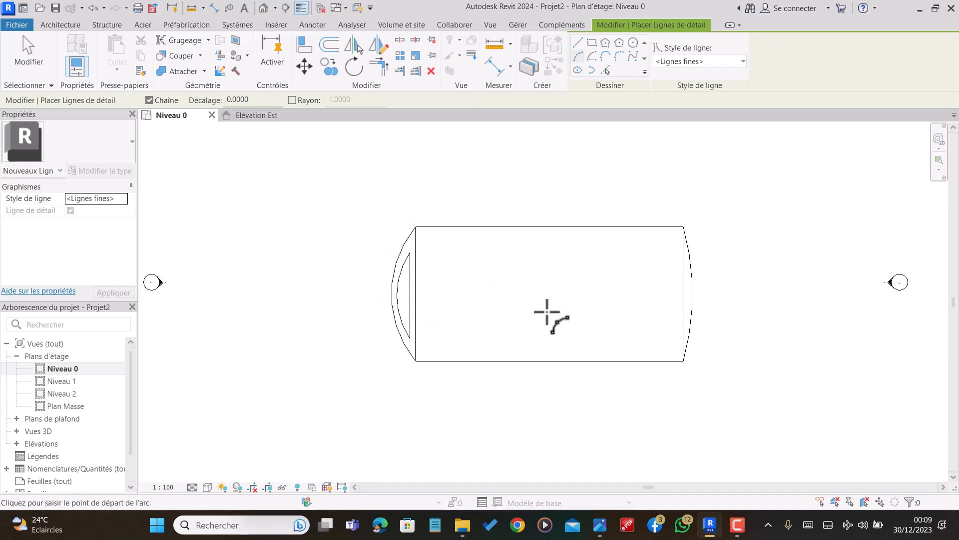
pyautogui.scroll(2, 684, 307)
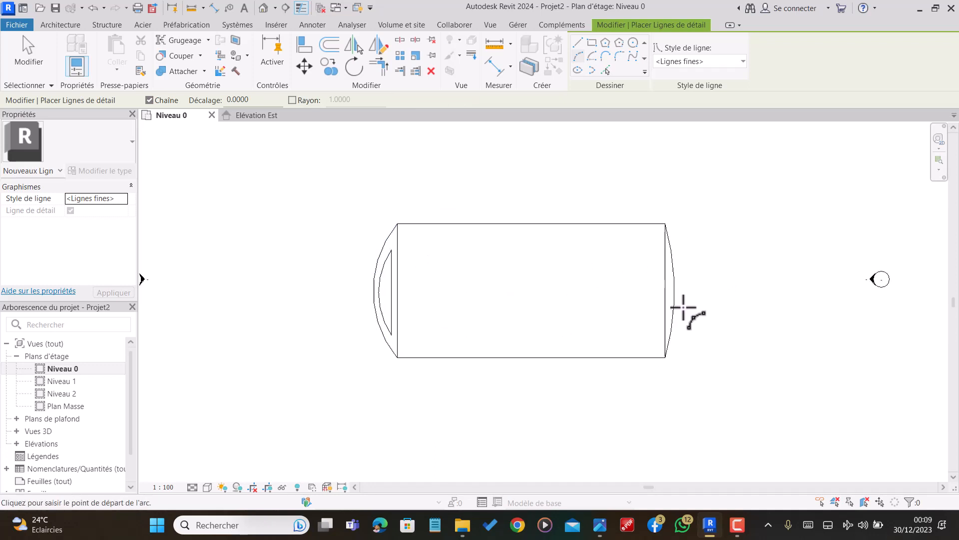
pyautogui.scroll(2, 670, 306)
pyautogui.press('Escape')
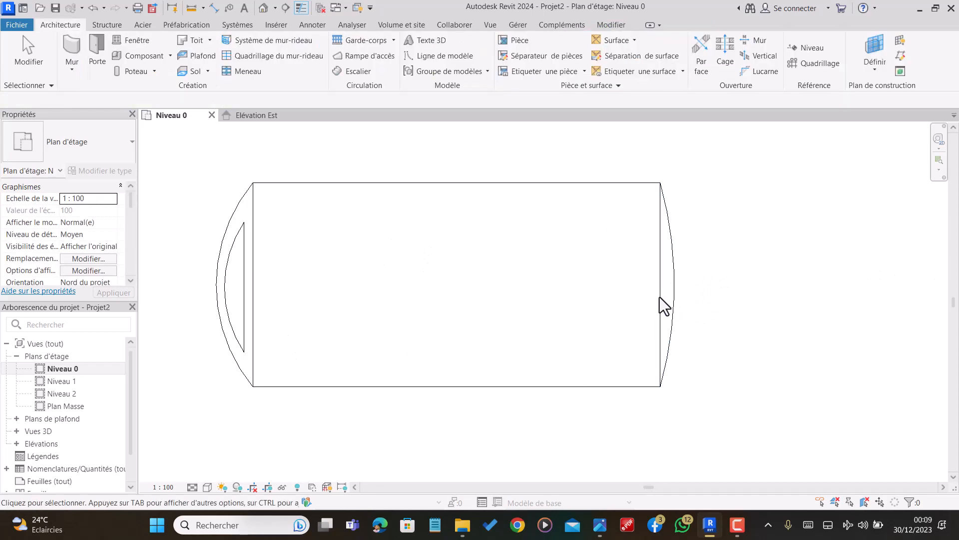
pyautogui.click(656, 292)
pyautogui.press('Delete')
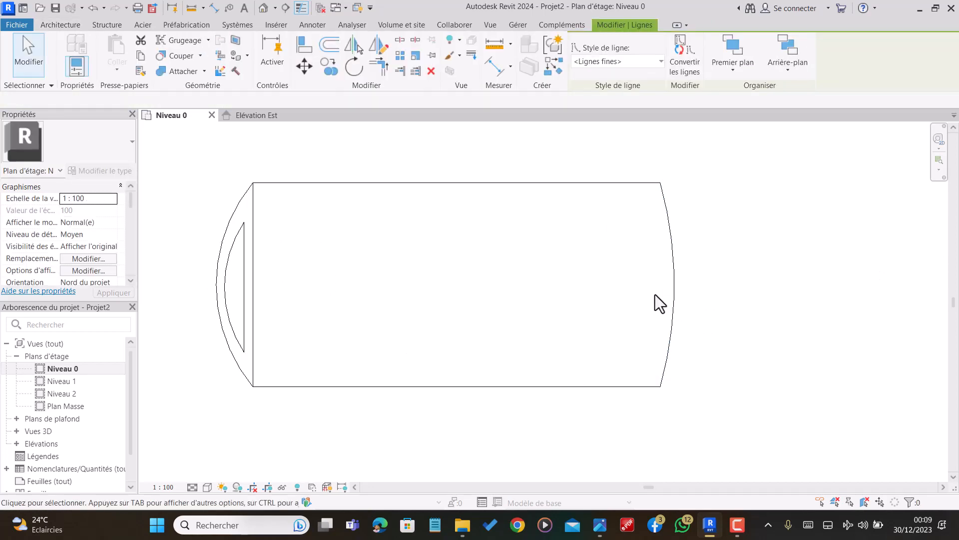
# Draw a wing of detail lines 8 m wide and 10 m deep below the rectangle, starting at its lower-right corner
pyautogui.scroll(-2, 655, 294)
pyautogui.scroll(-4, 630, 296)
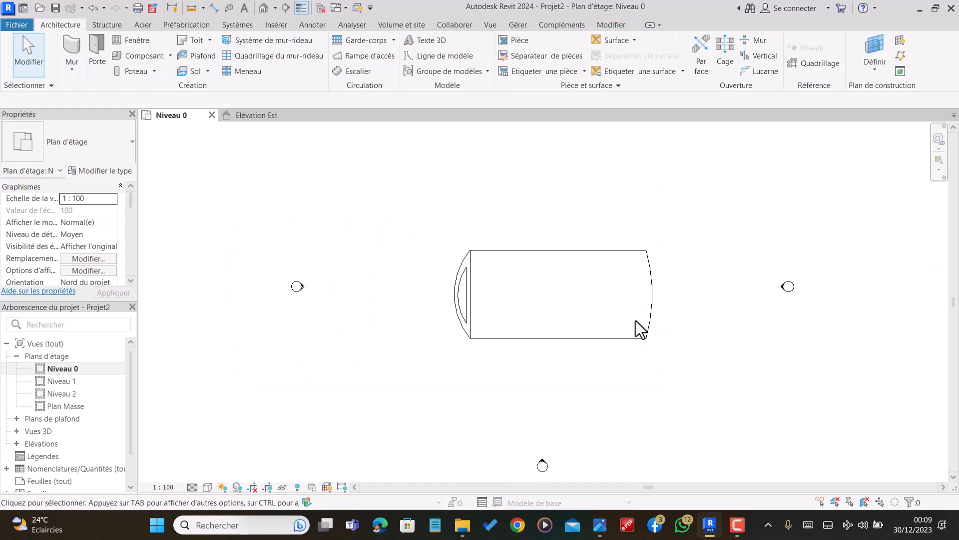
pyautogui.scroll(1, 614, 302)
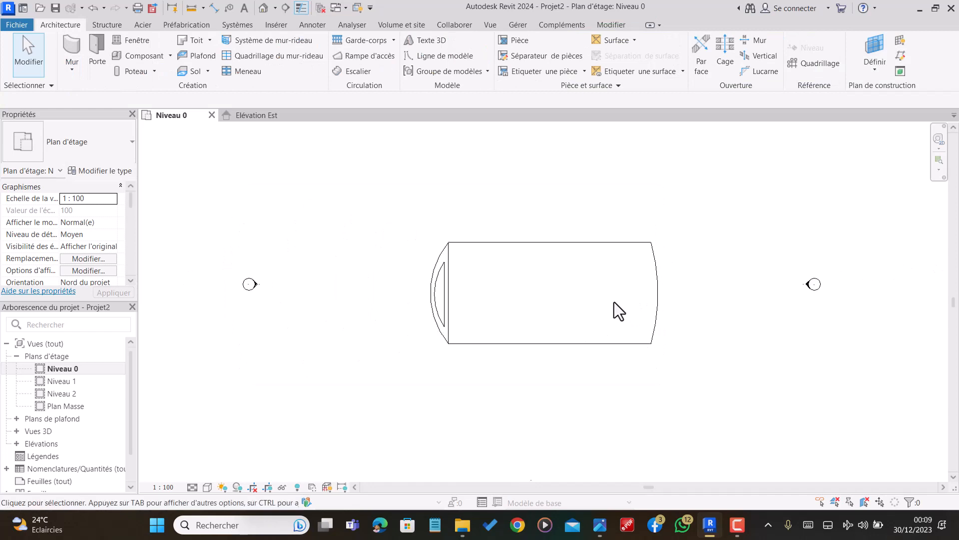
pyautogui.scroll(1, 575, 265)
pyautogui.scroll(1, 580, 275)
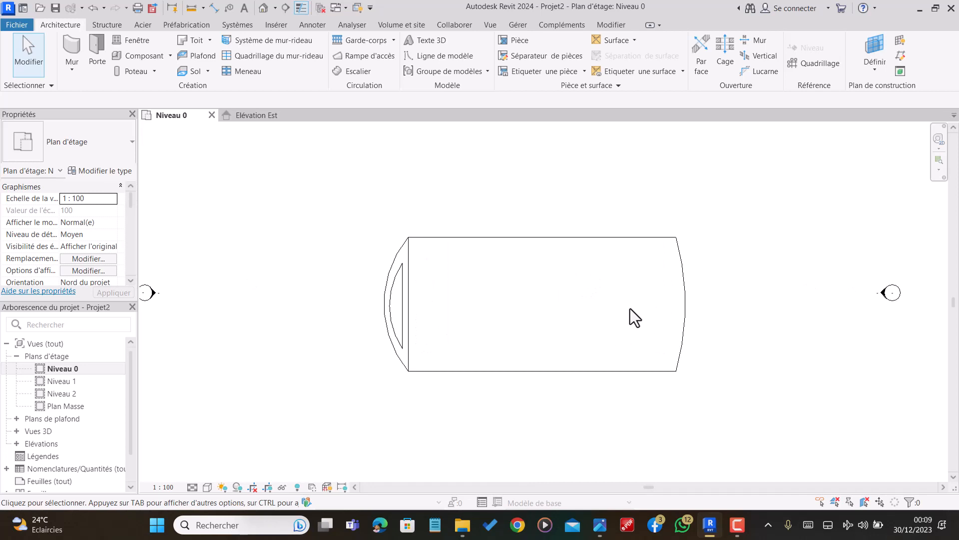
pyautogui.press('d')
pyautogui.press('l')
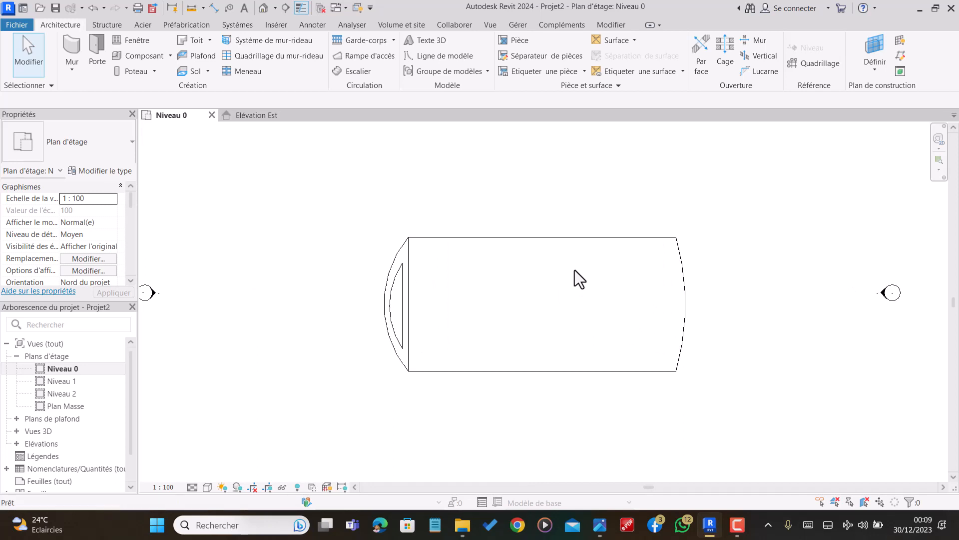
pyautogui.click(677, 371)
pyautogui.scroll(-3, 675, 403)
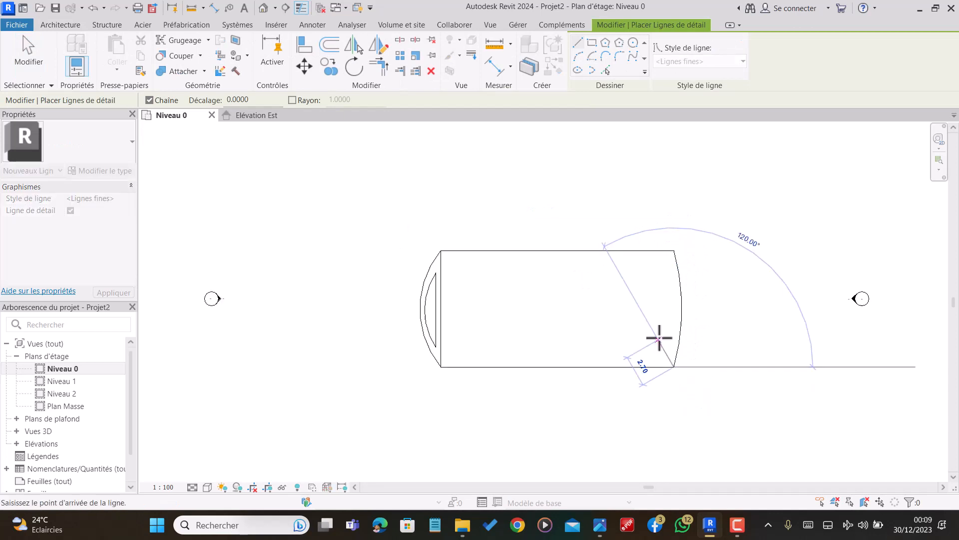
pyautogui.scroll(-2, 661, 378)
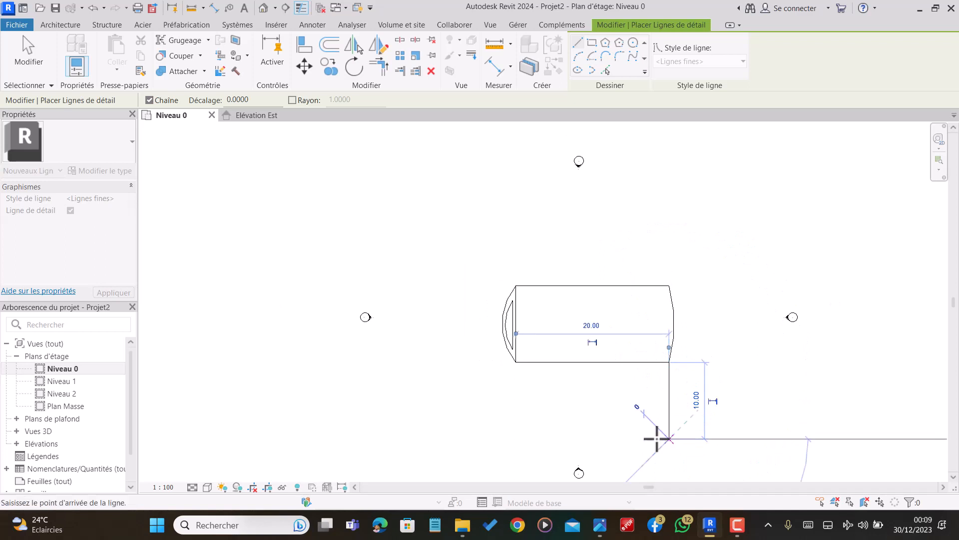
pyautogui.click(669, 438)
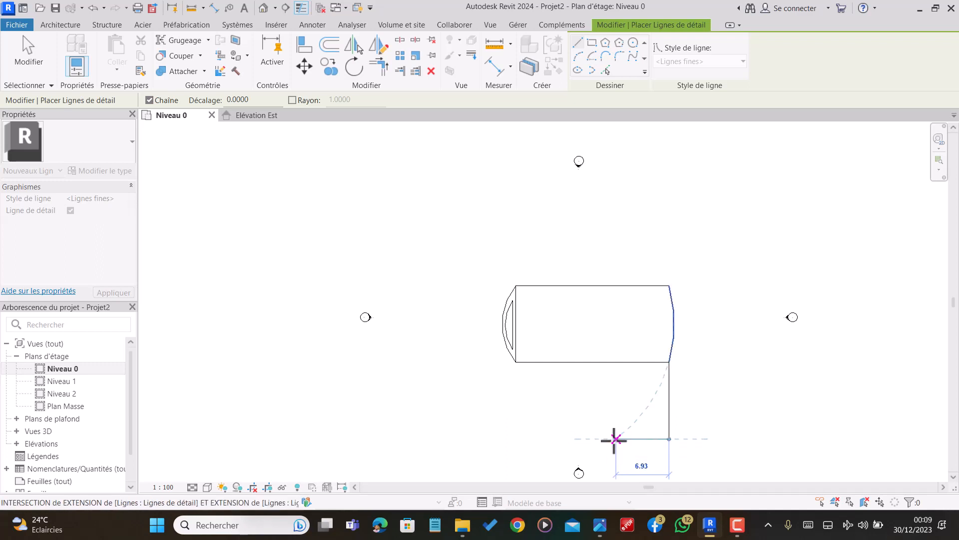
pyautogui.click(608, 439)
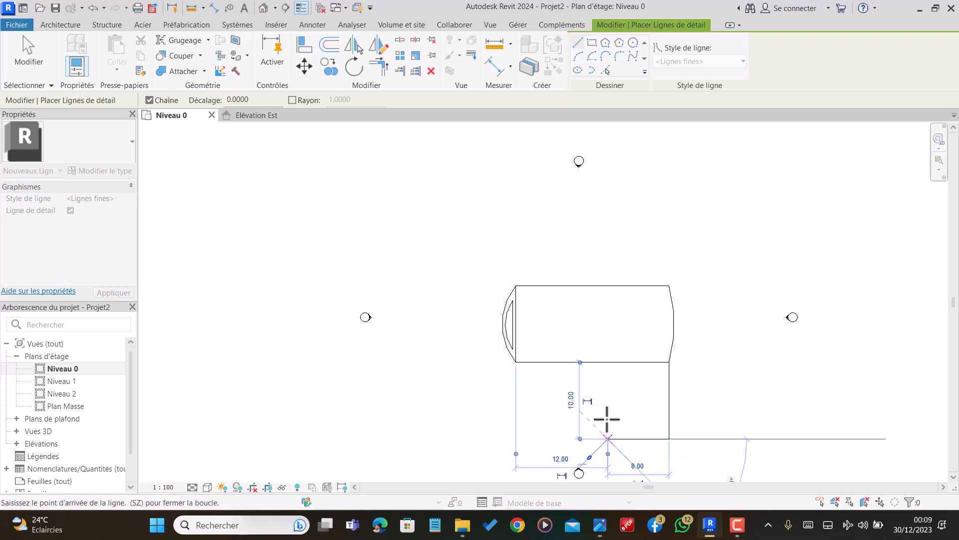
pyautogui.click(608, 363)
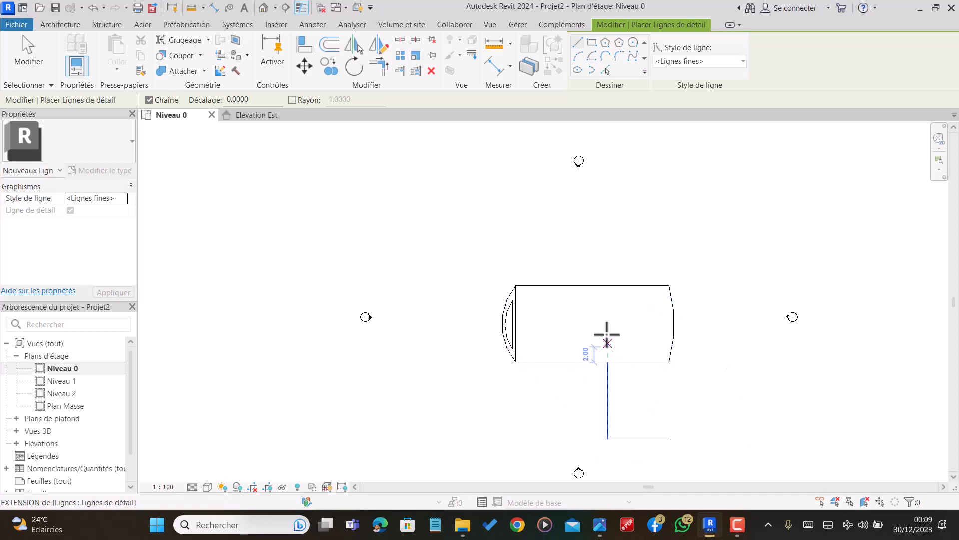
# Draw an 8 m by 8 m wing of detail lines above the rectangle, aligned with the lower wing's sides
pyautogui.click(608, 285)
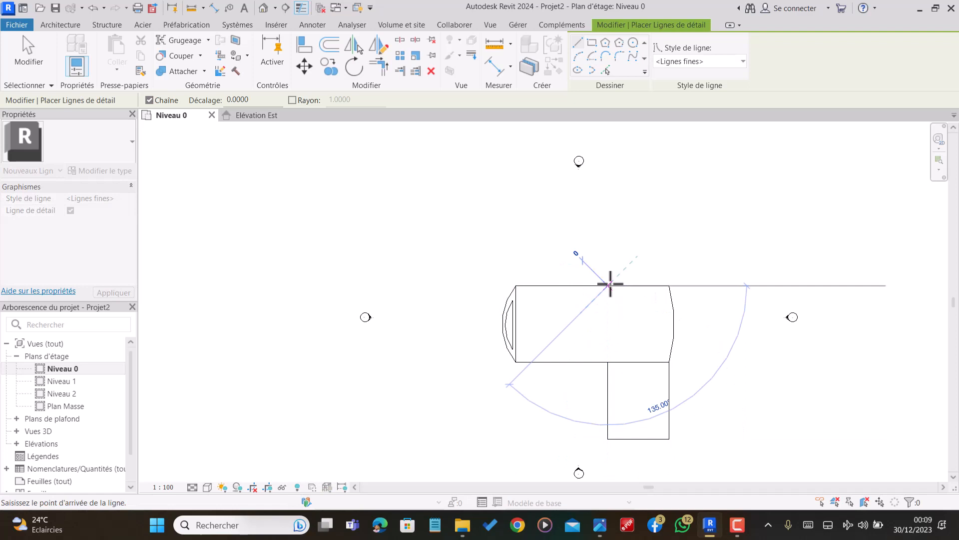
pyautogui.click(609, 225)
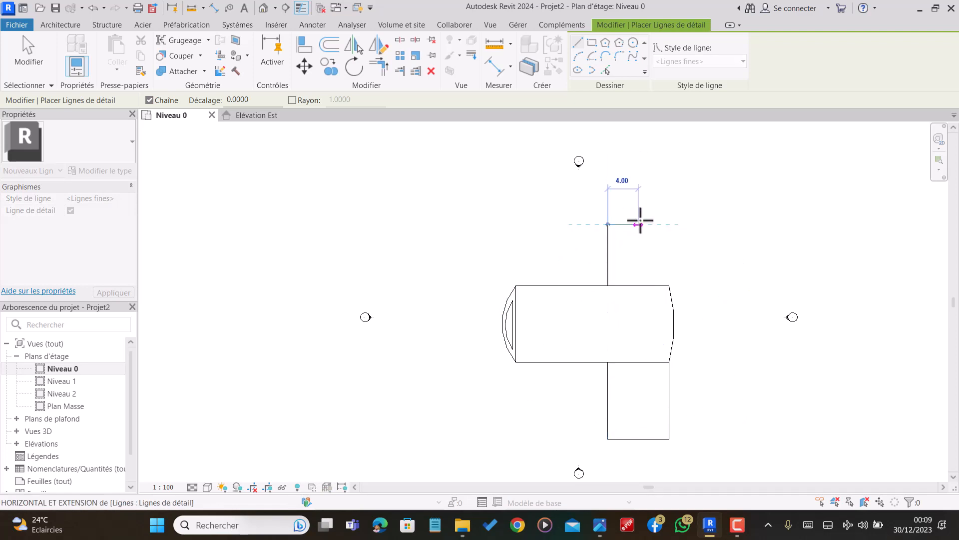
pyautogui.click(669, 225)
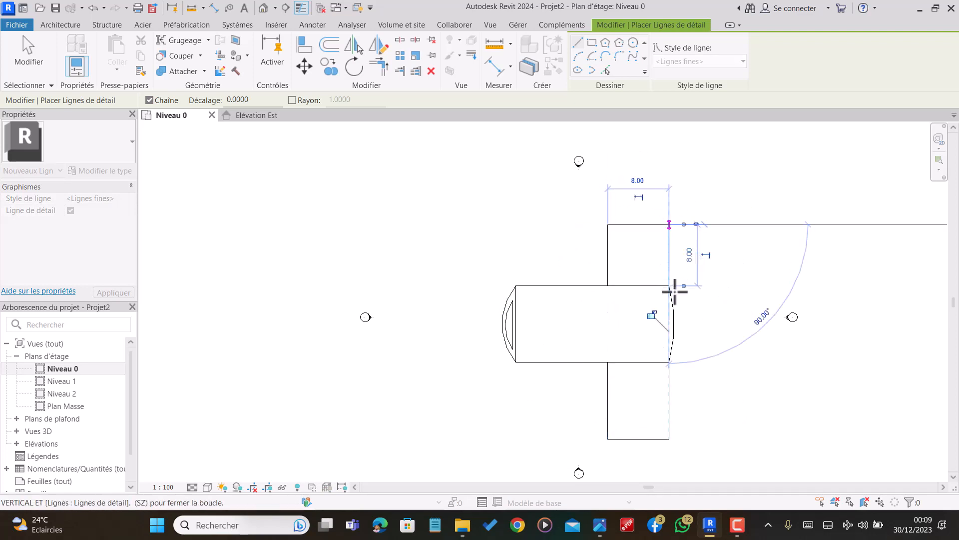
pyautogui.click(669, 285)
pyautogui.press('Escape')
pyautogui.scroll(-2, 628, 234)
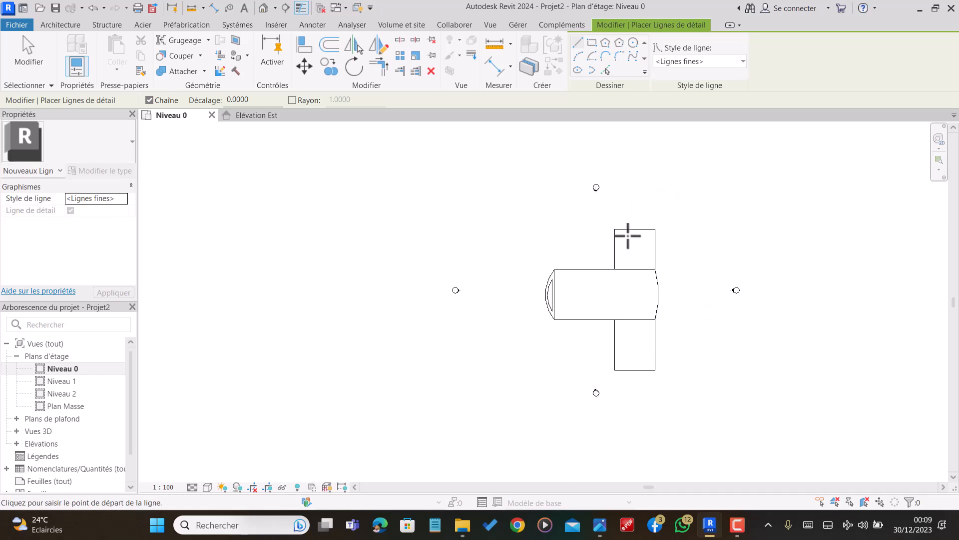
pyautogui.scroll(4, 645, 220)
pyautogui.scroll(-2, 634, 385)
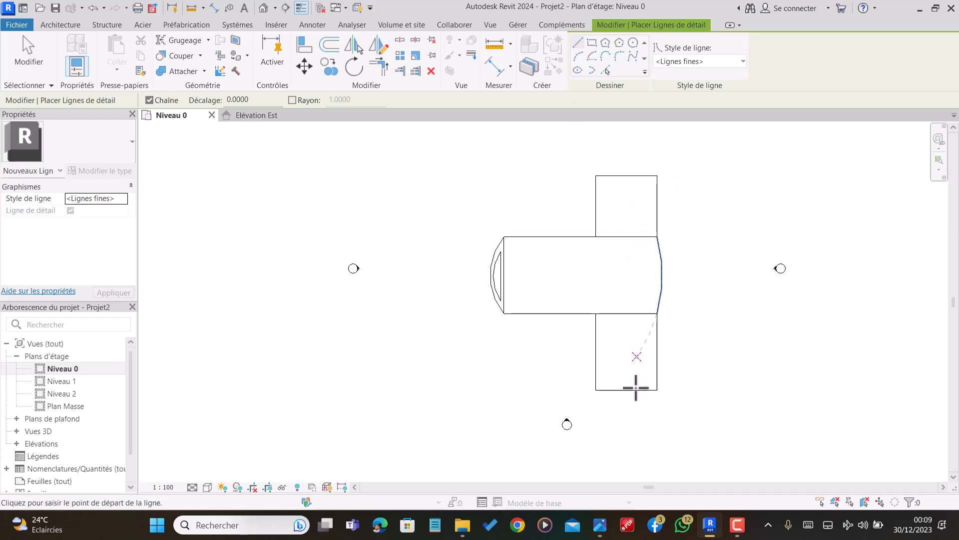
pyautogui.scroll(1, 638, 419)
pyautogui.scroll(3, 633, 402)
pyautogui.scroll(-2, 610, 305)
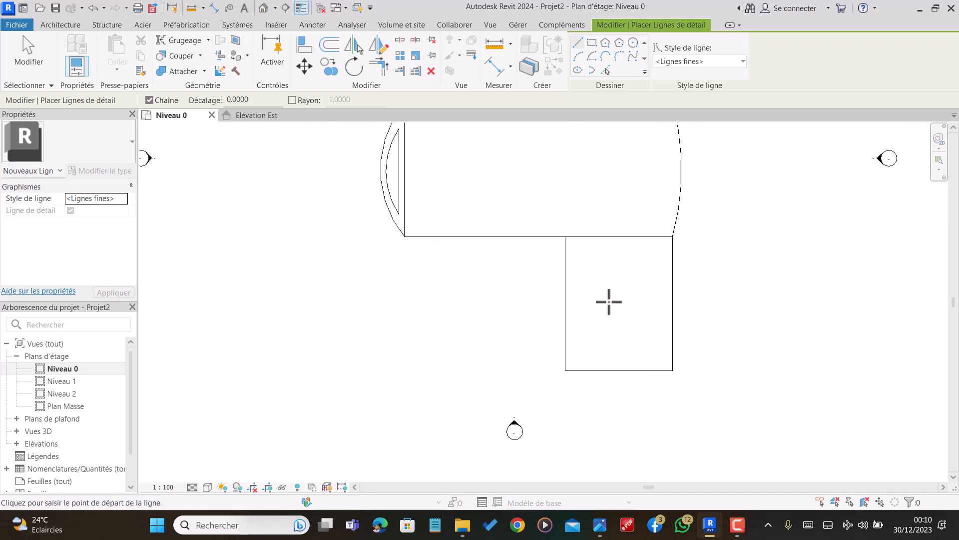
# End the detail line drawing
pyautogui.press('Escape')
pyautogui.scroll(-2, 607, 321)
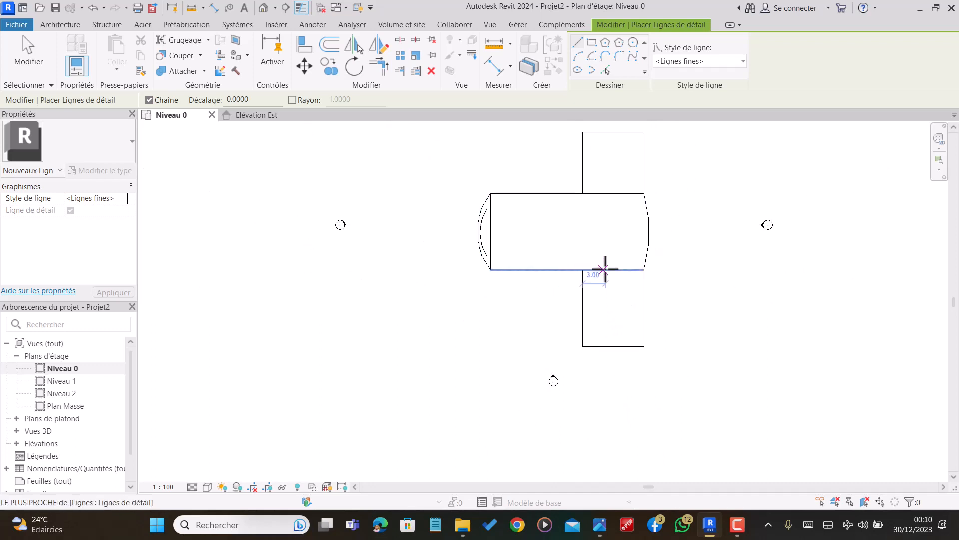
pyautogui.press('Escape')
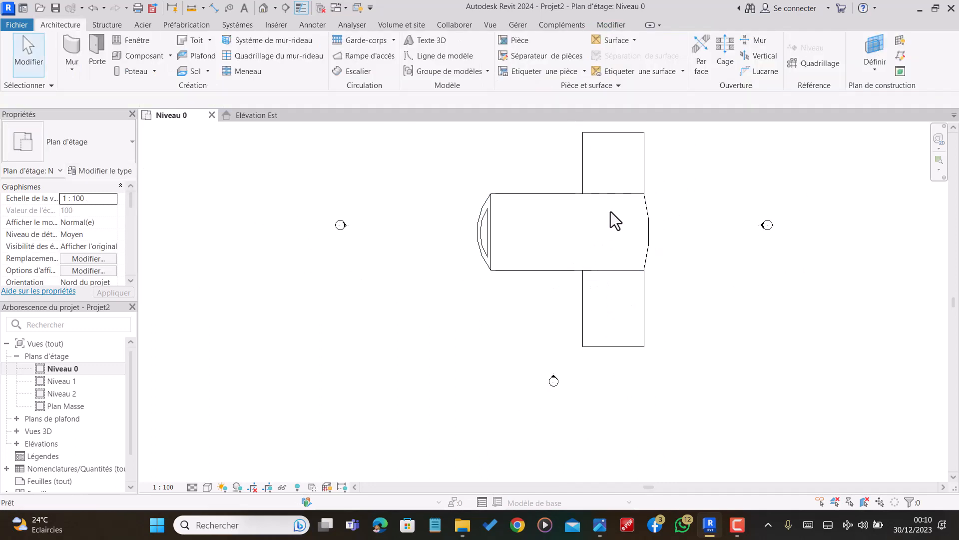
pyautogui.scroll(1, 611, 211)
pyautogui.scroll(-2, 639, 245)
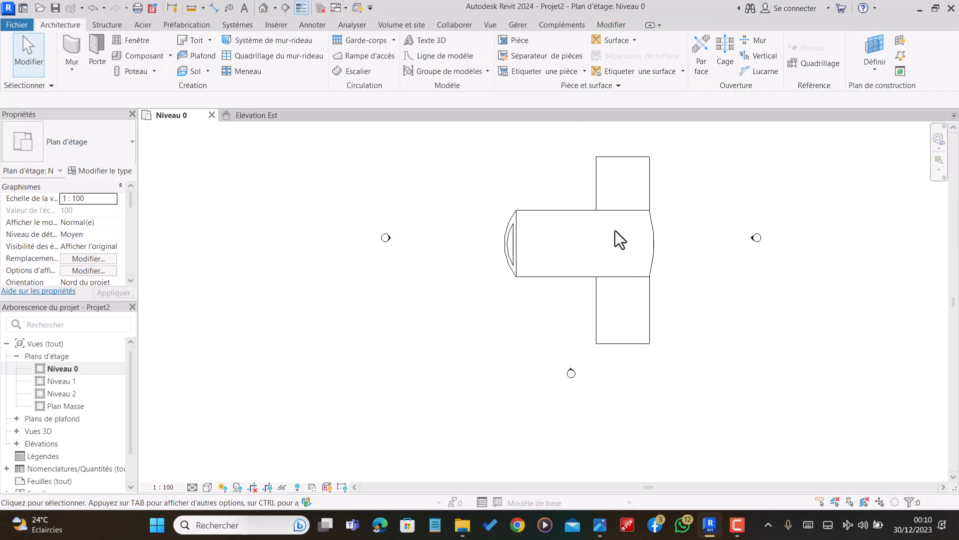
pyautogui.scroll(1, 615, 230)
pyautogui.scroll(-2, 641, 257)
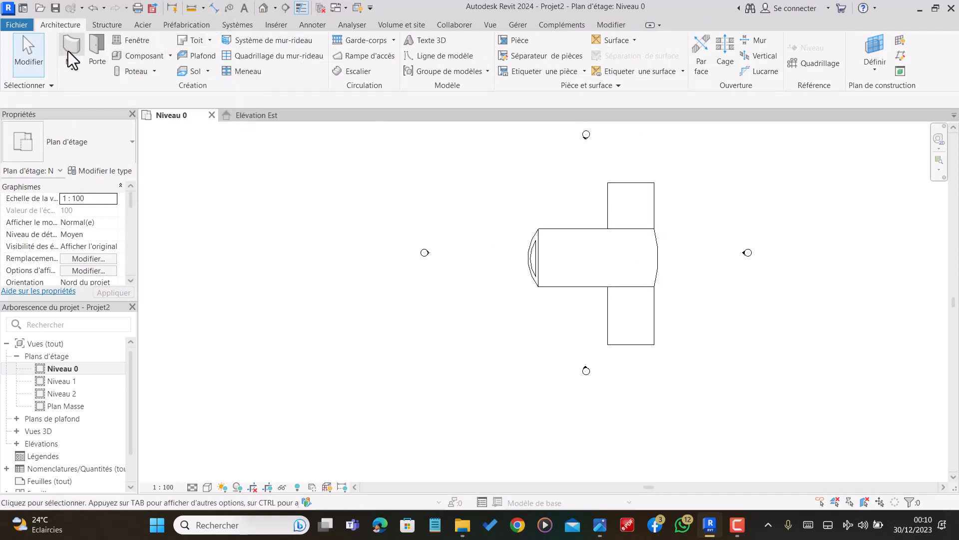
# Draw Générique - Ext. 200 mm walls, 2.75 m high, along the outer left arc and the rectangle's straight left side
pyautogui.press('w')
pyautogui.press('a')
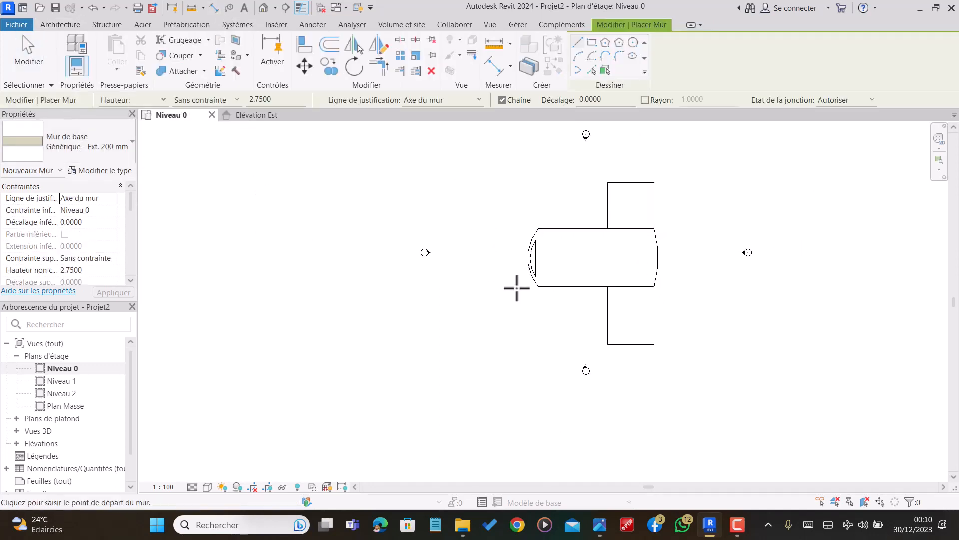
pyautogui.scroll(1, 574, 273)
pyautogui.scroll(2, 505, 267)
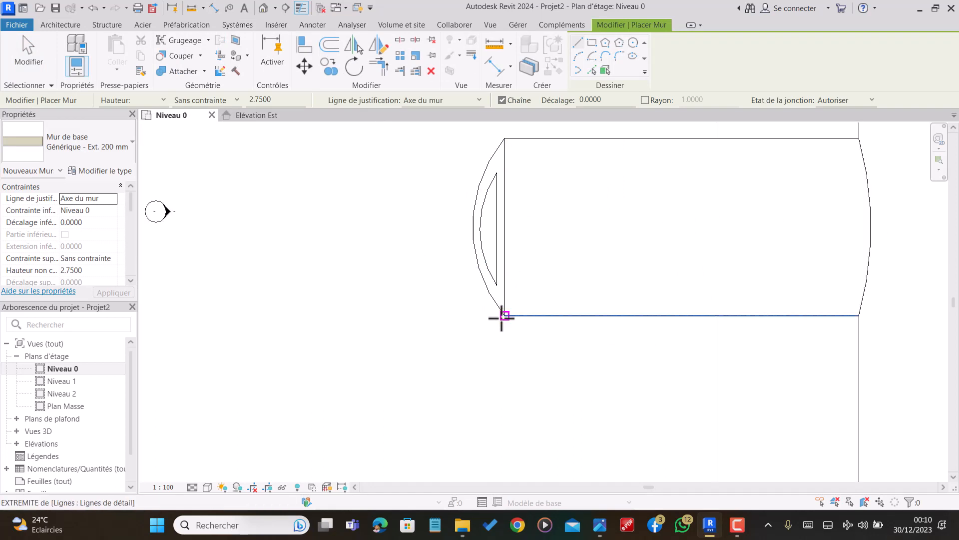
pyautogui.scroll(1, 556, 289)
pyautogui.scroll(-1, 534, 283)
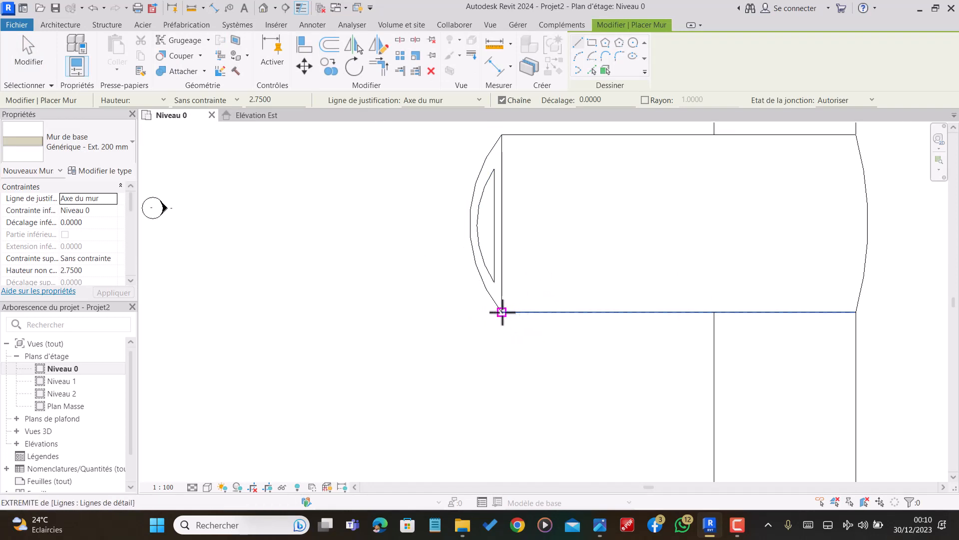
pyautogui.scroll(1, 480, 220)
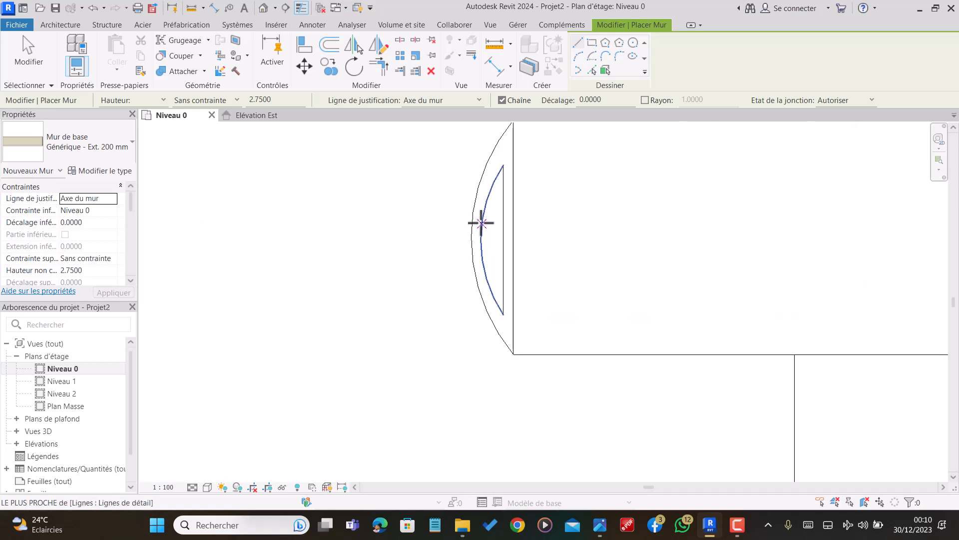
pyautogui.scroll(-1, 496, 206)
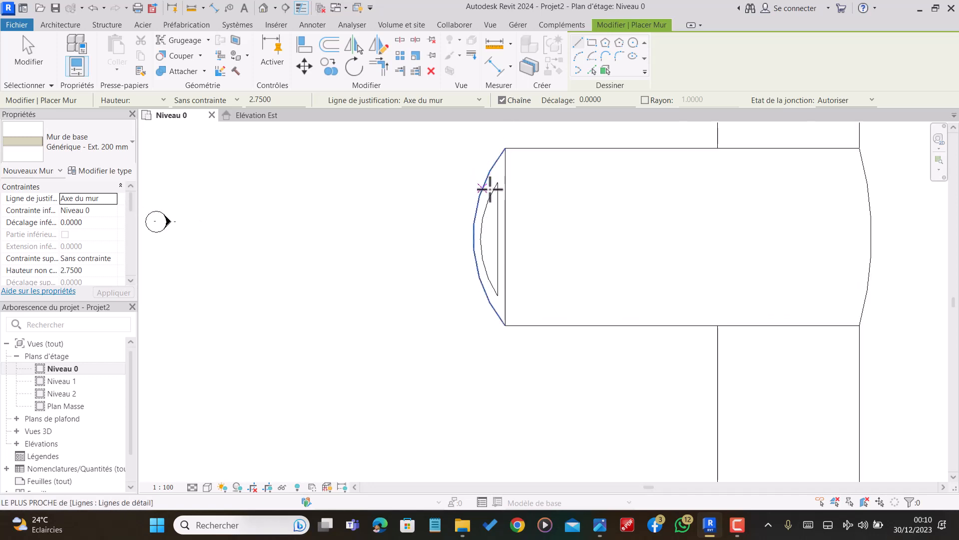
pyautogui.click(505, 148)
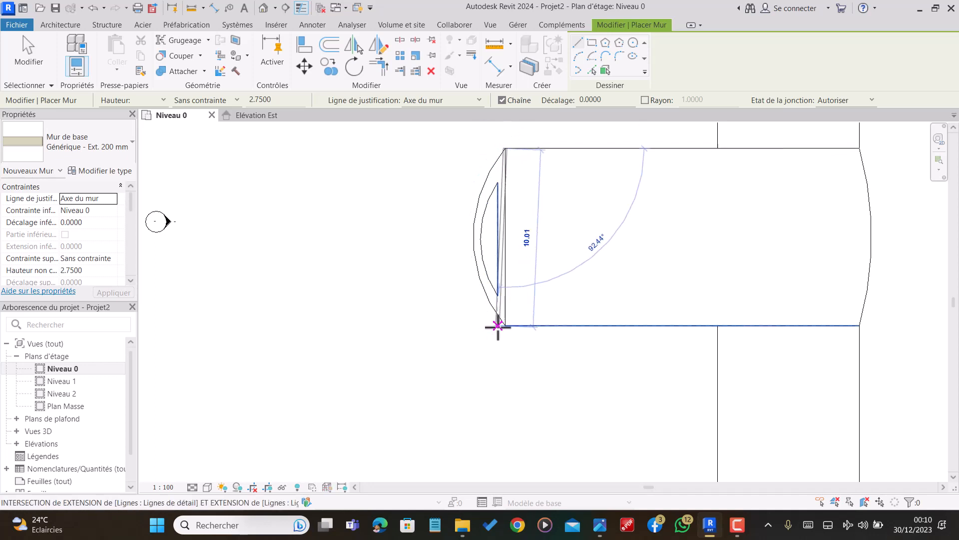
pyautogui.click(579, 56)
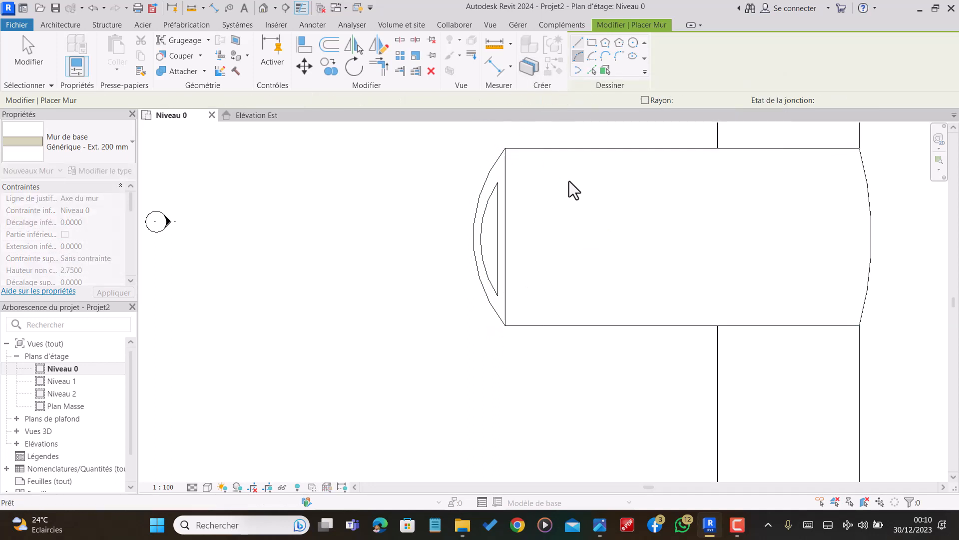
pyautogui.click(505, 325)
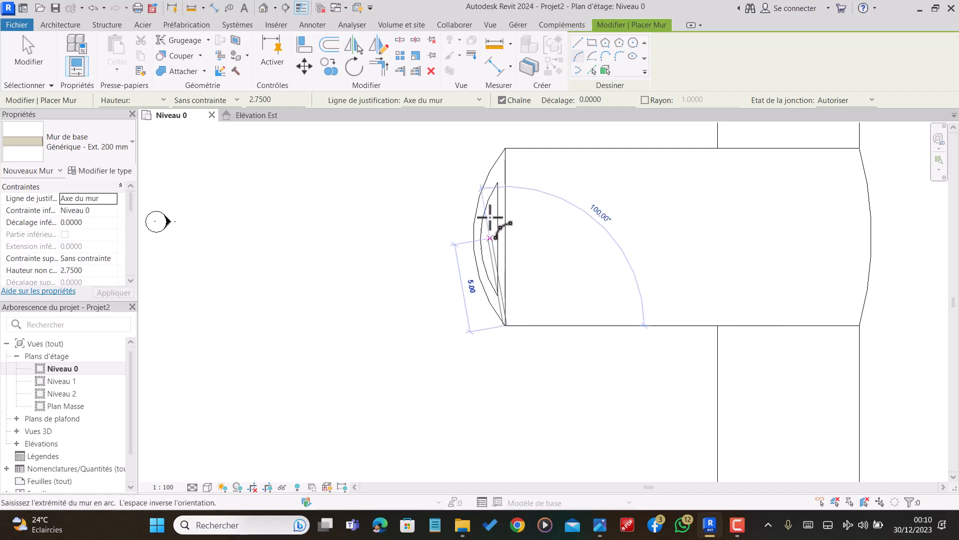
pyautogui.click(505, 148)
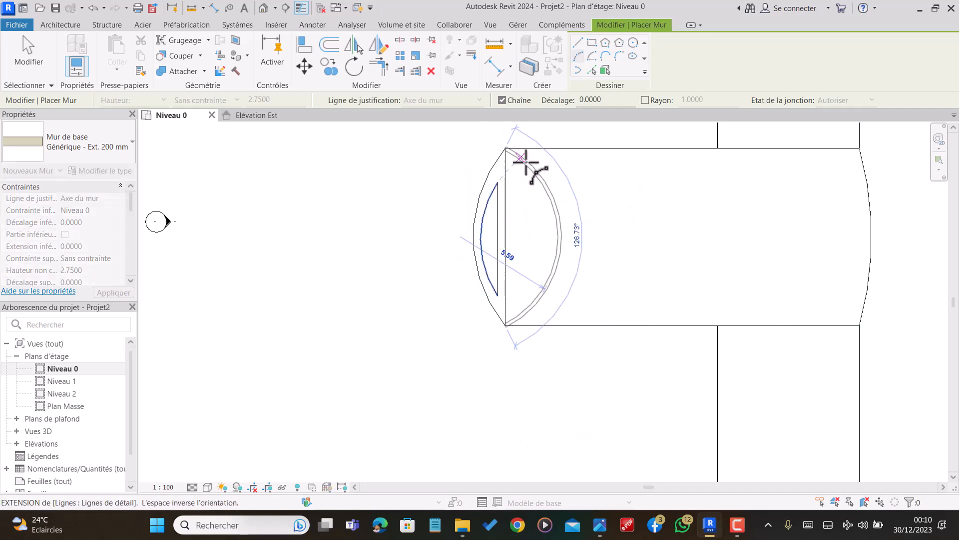
pyautogui.click(477, 216)
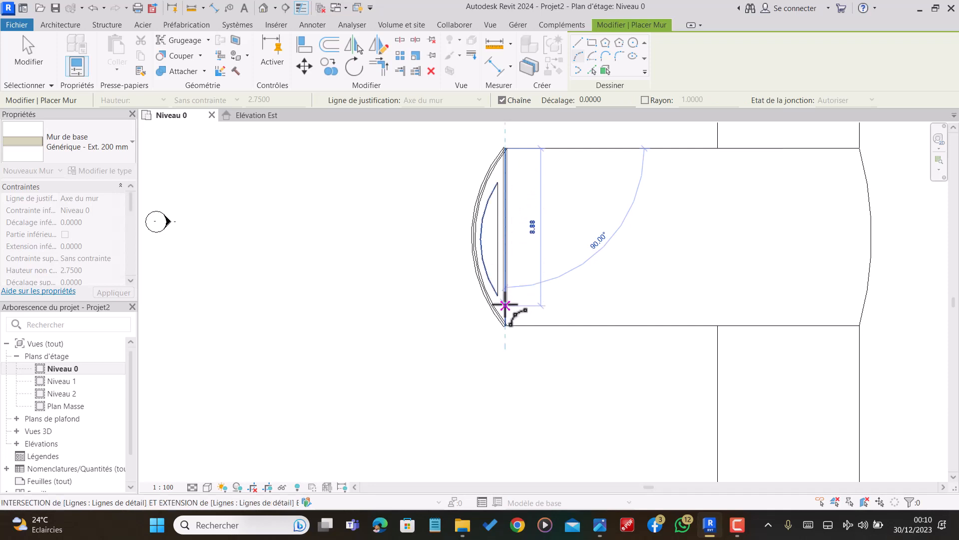
pyautogui.click(578, 44)
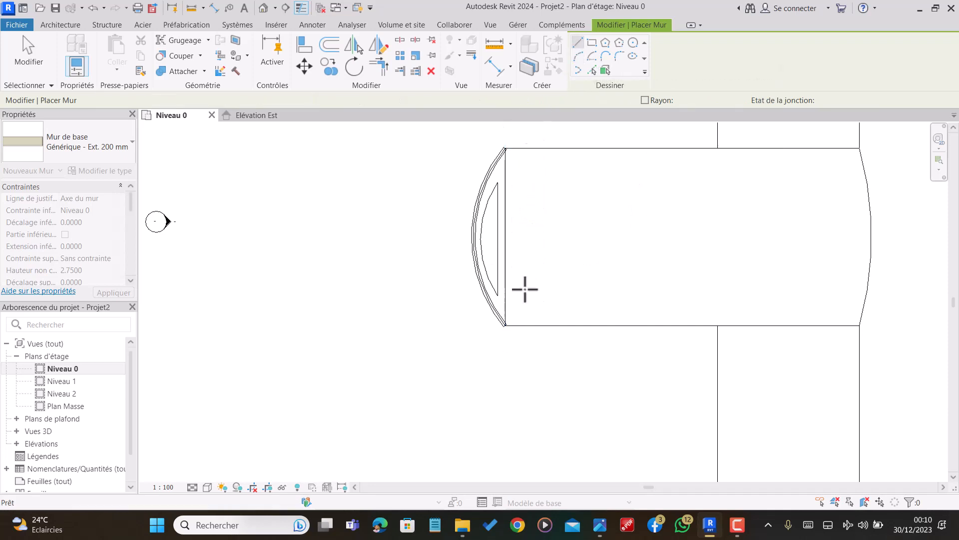
pyautogui.click(505, 325)
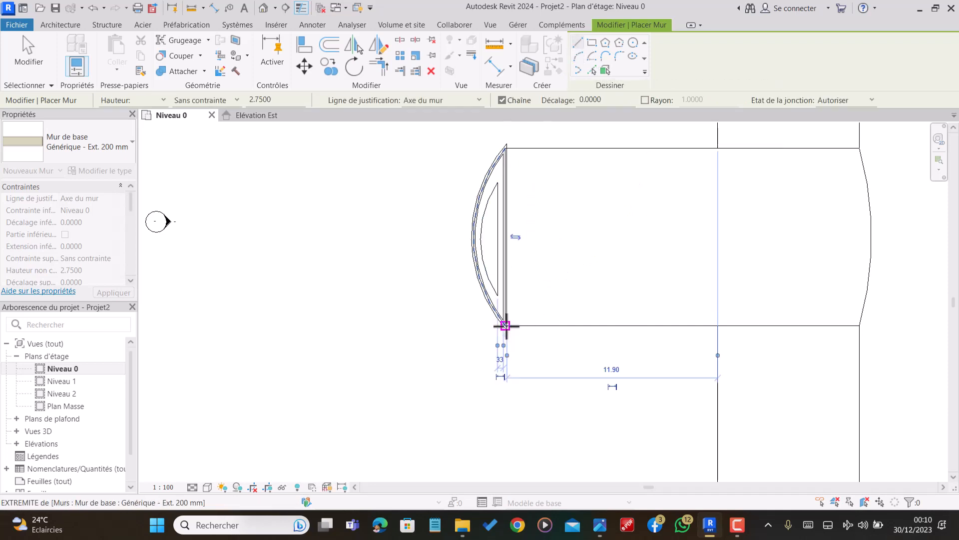
# Draw an arc wall along the inner left arc and close it with a 6.40 m straight wall along the inner line
pyautogui.scroll(3, 500, 275)
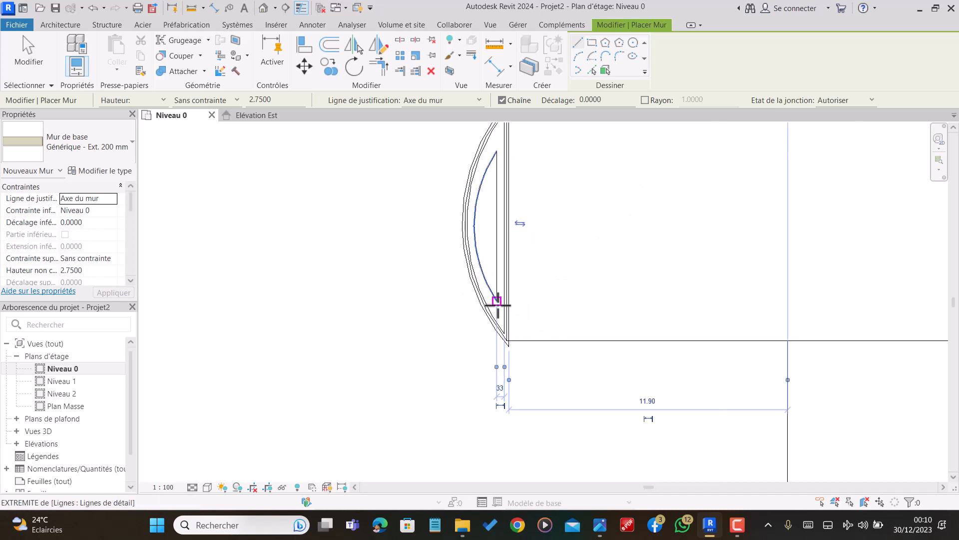
pyautogui.click(578, 56)
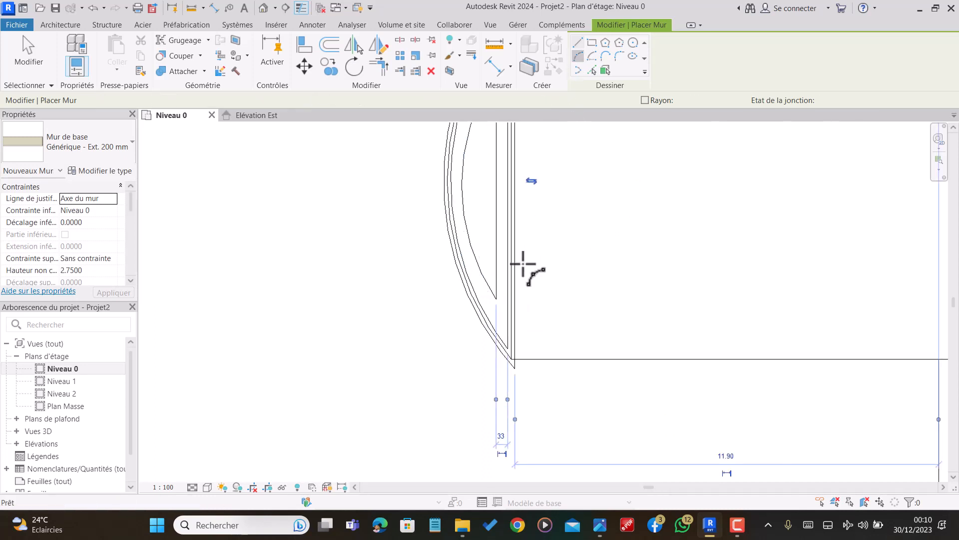
pyautogui.scroll(-3, 504, 320)
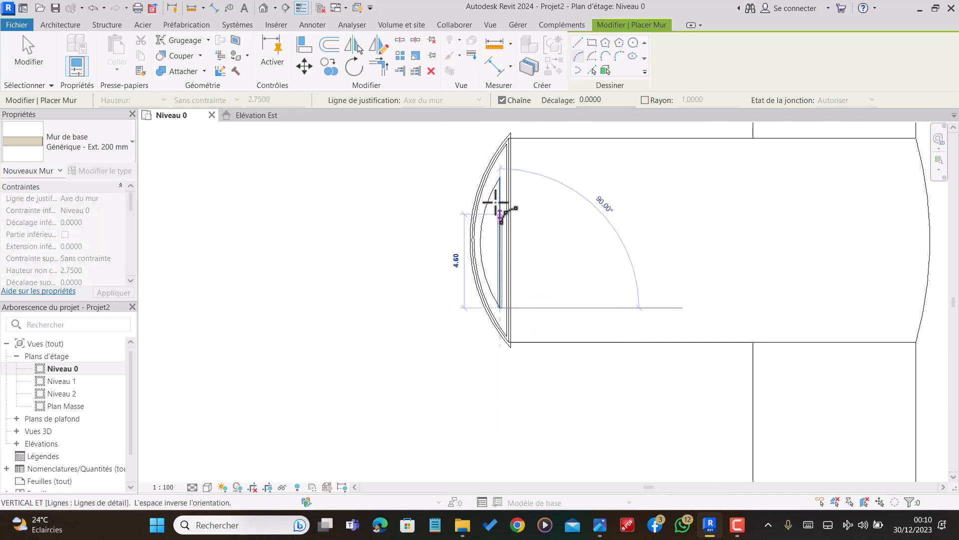
pyautogui.scroll(4, 500, 181)
pyautogui.scroll(1, 502, 178)
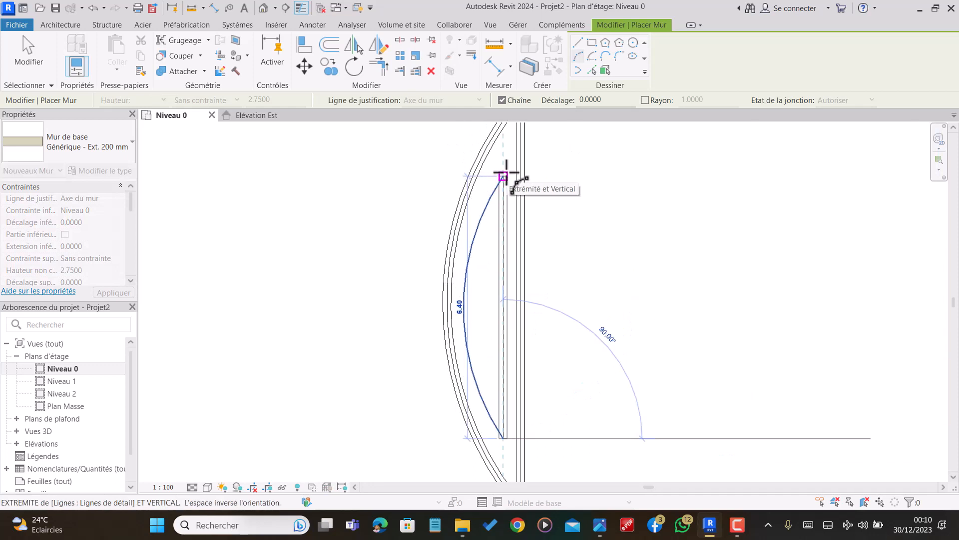
pyautogui.click(504, 175)
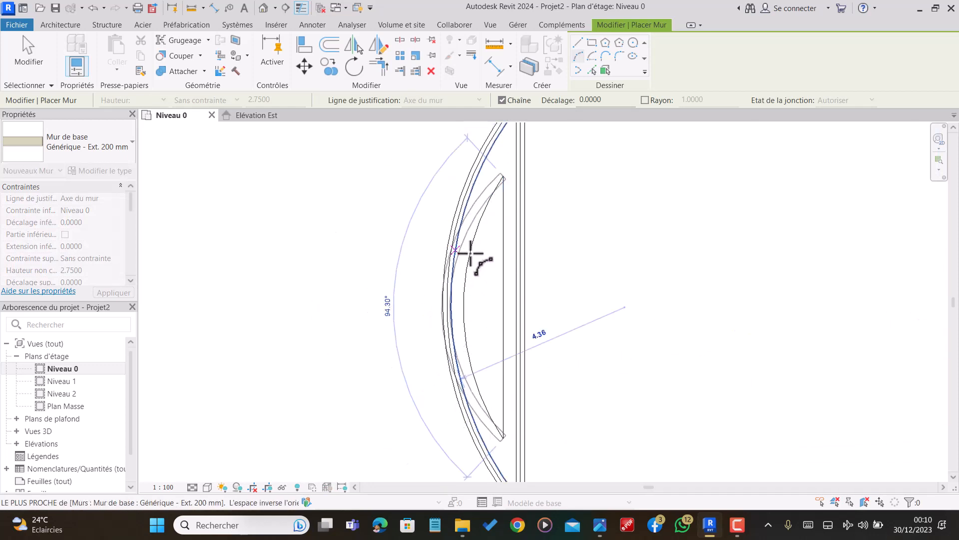
pyautogui.click(469, 255)
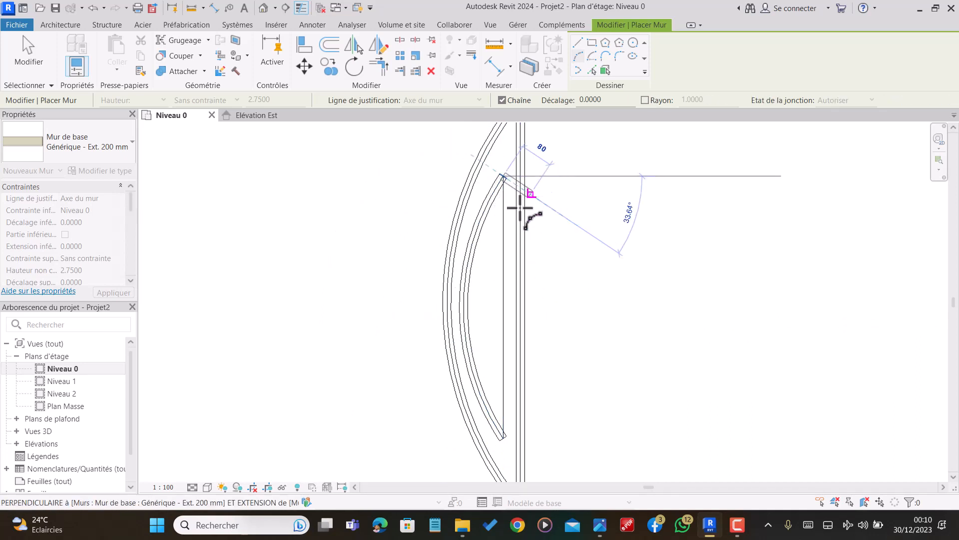
pyautogui.click(579, 43)
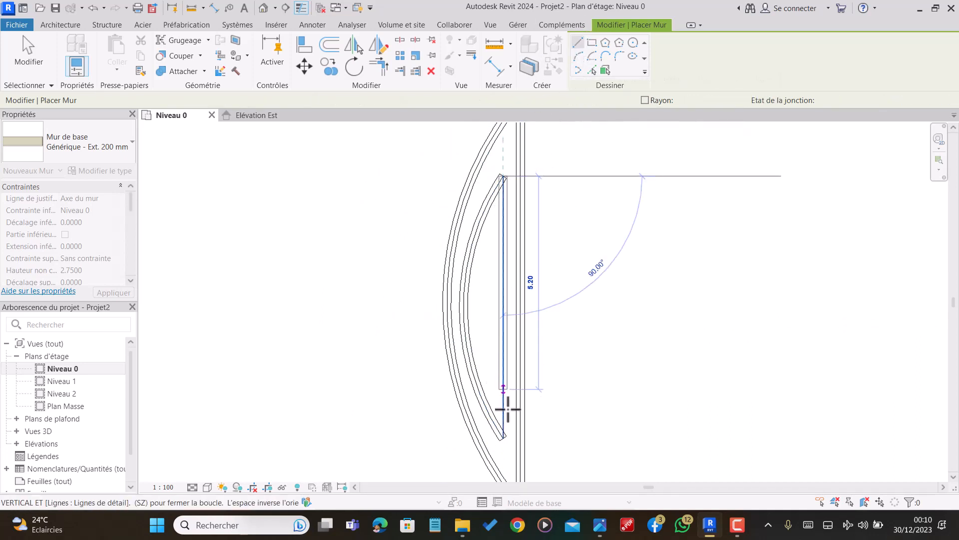
pyautogui.click(503, 438)
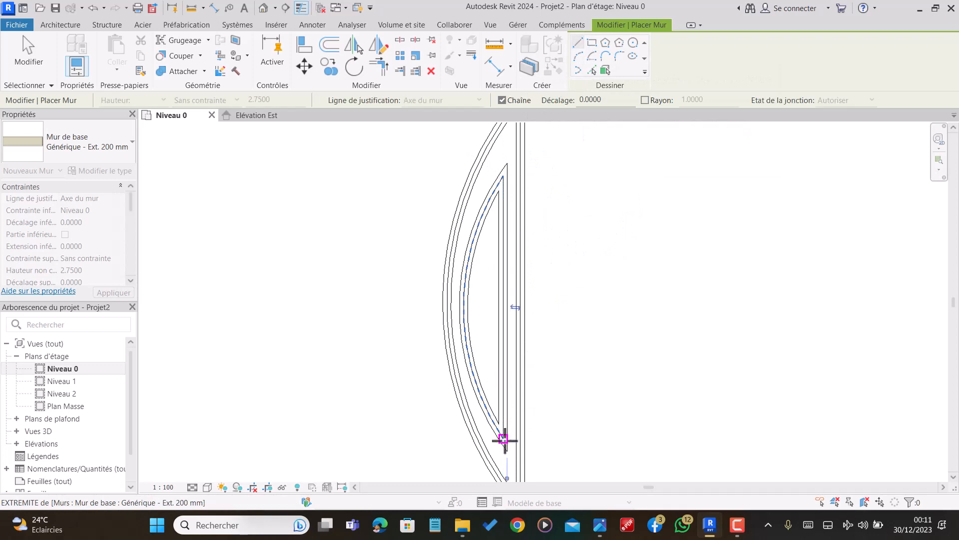
pyautogui.scroll(-2, 503, 248)
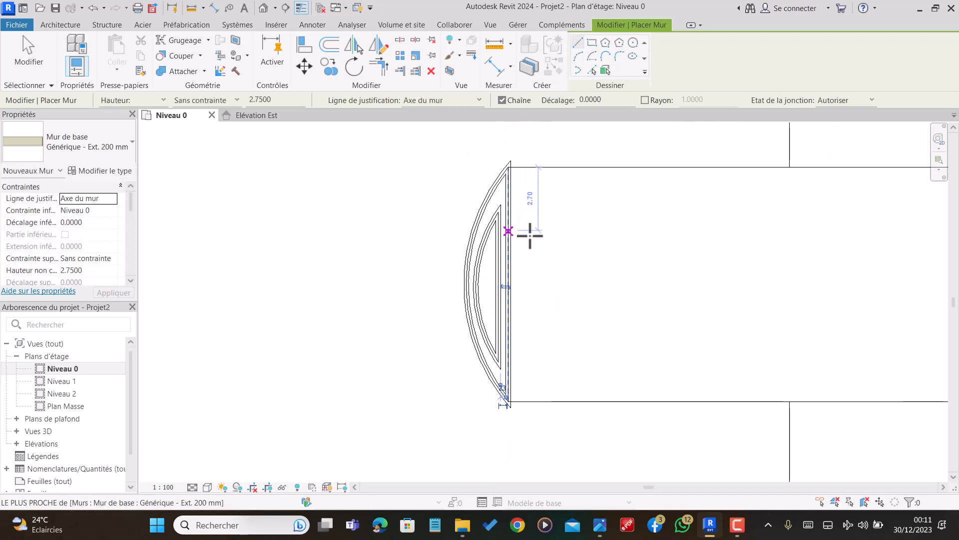
pyautogui.press('Escape')
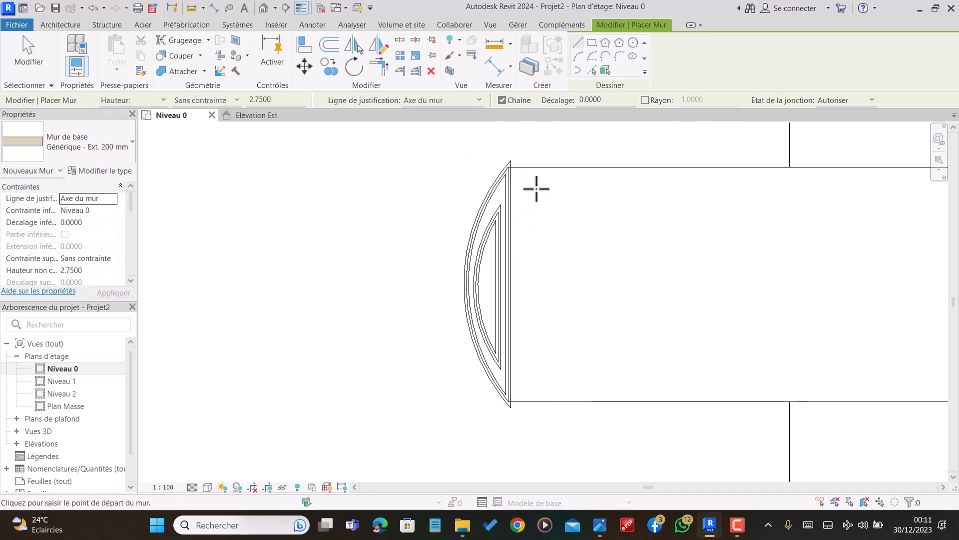
# Draw a 20 m straight wall along the rectangle's top side, from its upper-left corner to its upper-right corner
pyautogui.click(508, 167)
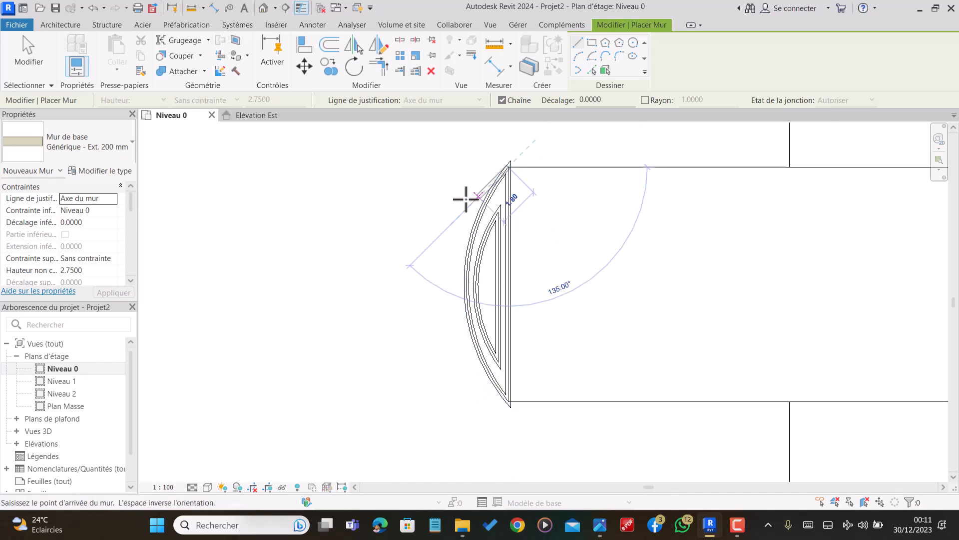
pyautogui.scroll(-3, 450, 190)
pyautogui.scroll(3, 664, 176)
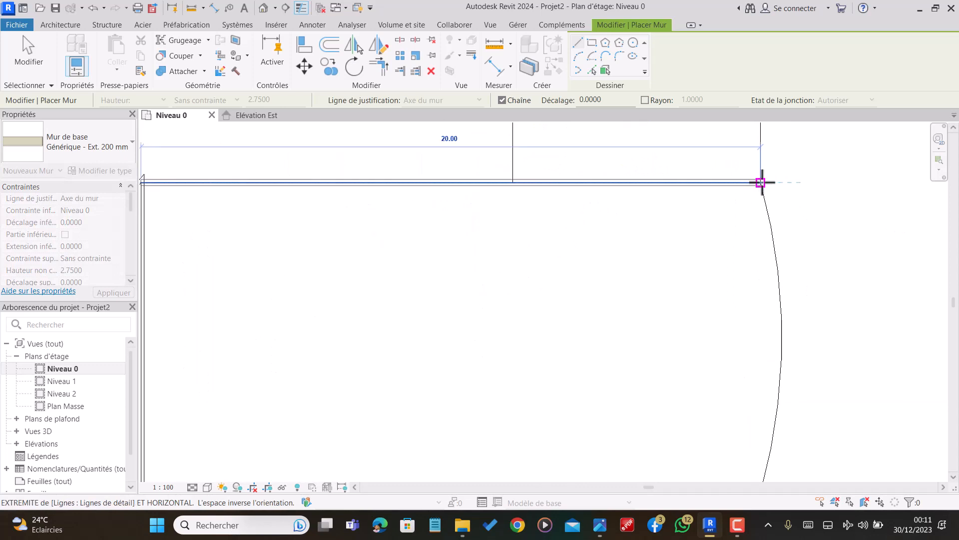
pyautogui.click(757, 183)
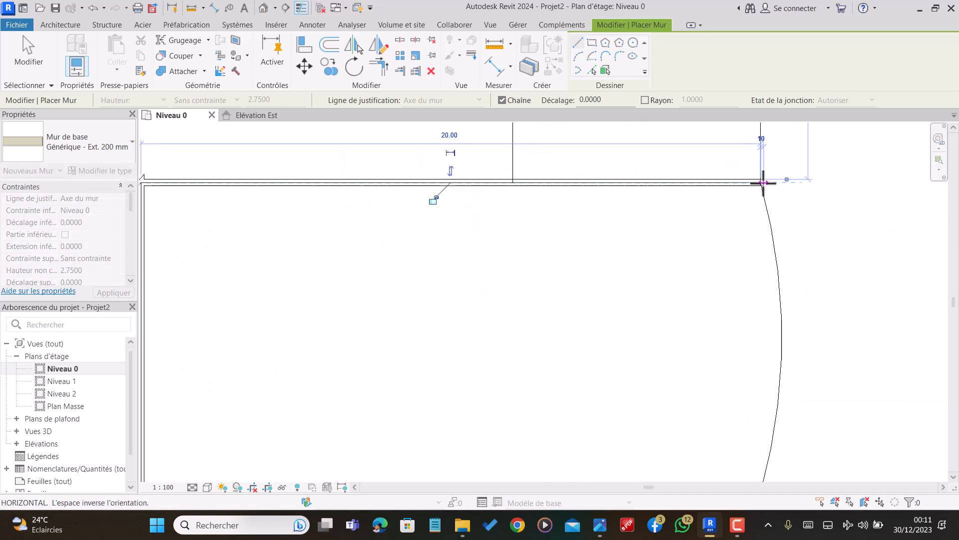
# Draw an arc wall from the rectangle's upper-right corner to its lower-right corner, following the outward detail arc
pyautogui.click(579, 57)
pyautogui.click(759, 183)
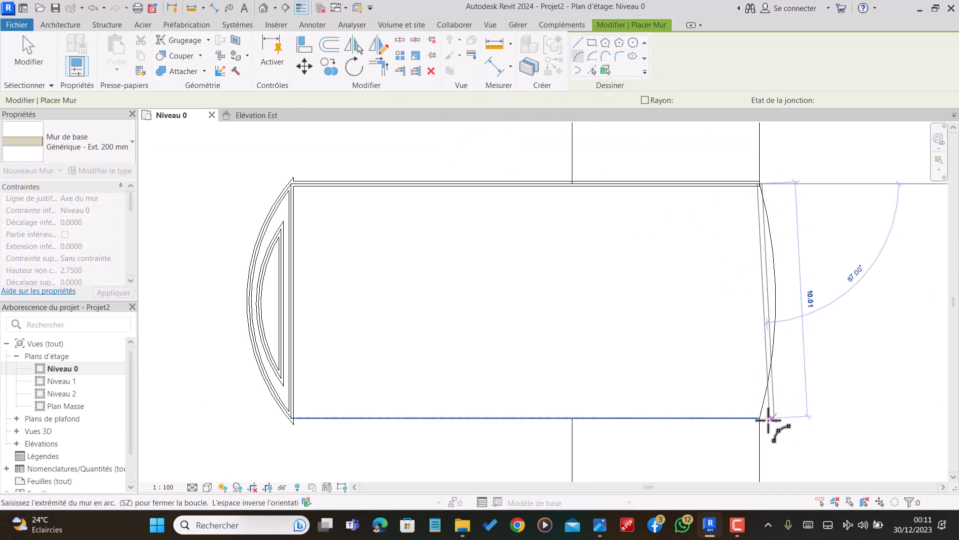
pyautogui.click(753, 418)
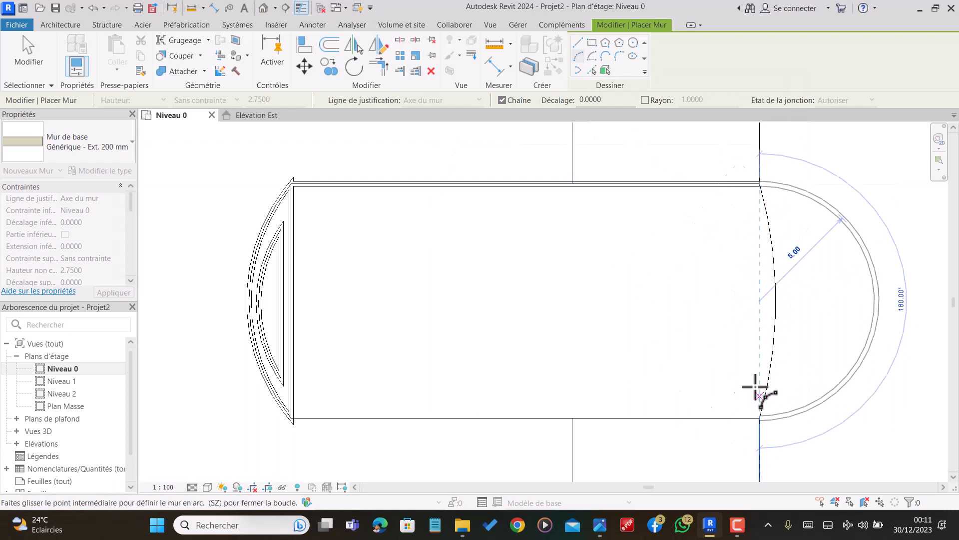
pyautogui.click(775, 339)
pyautogui.scroll(-5, 759, 344)
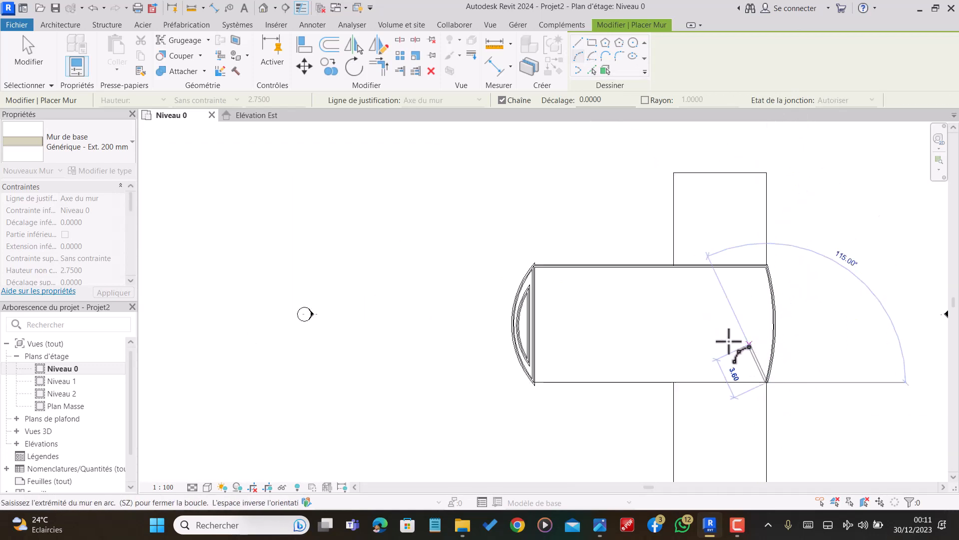
pyautogui.scroll(5, 584, 382)
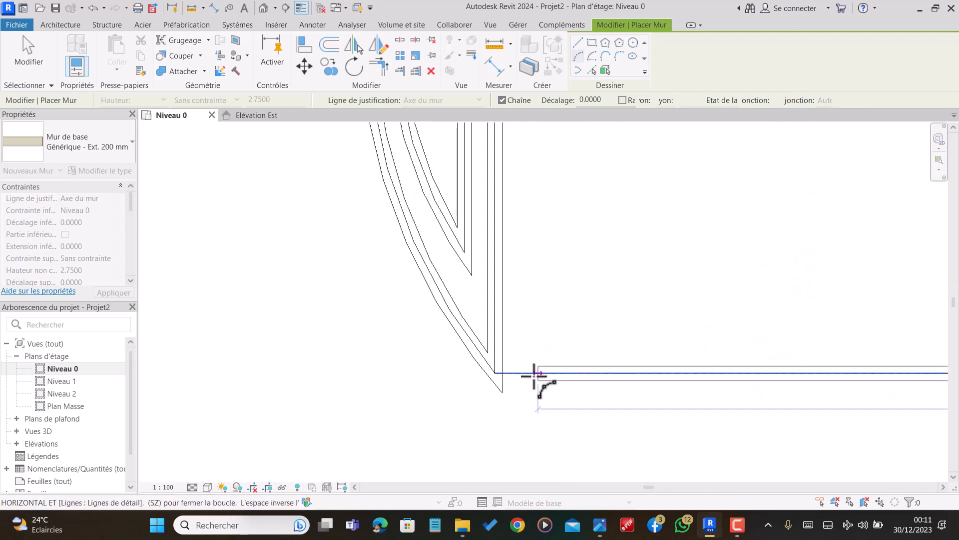
pyautogui.click(497, 374)
pyautogui.press('Escape')
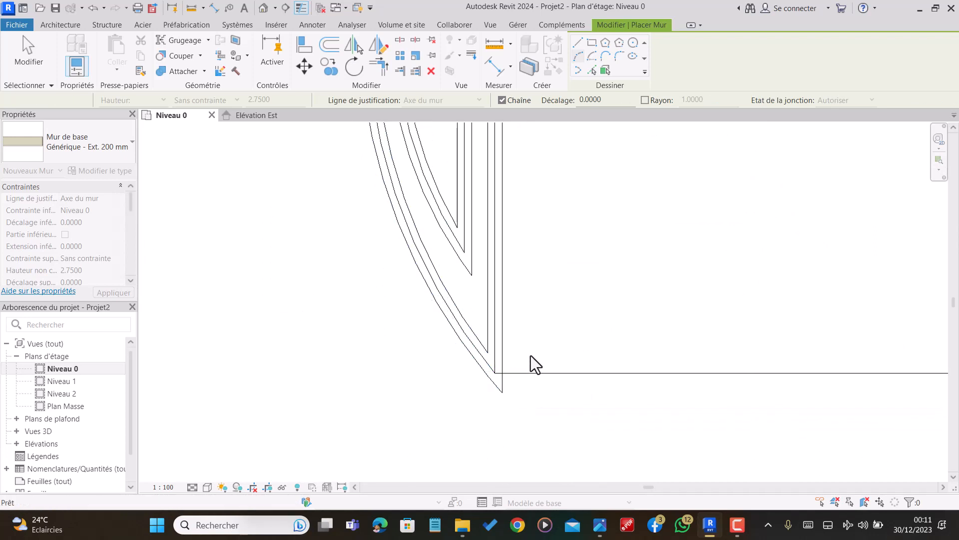
pyautogui.scroll(-3, 511, 357)
pyautogui.scroll(-3, 511, 358)
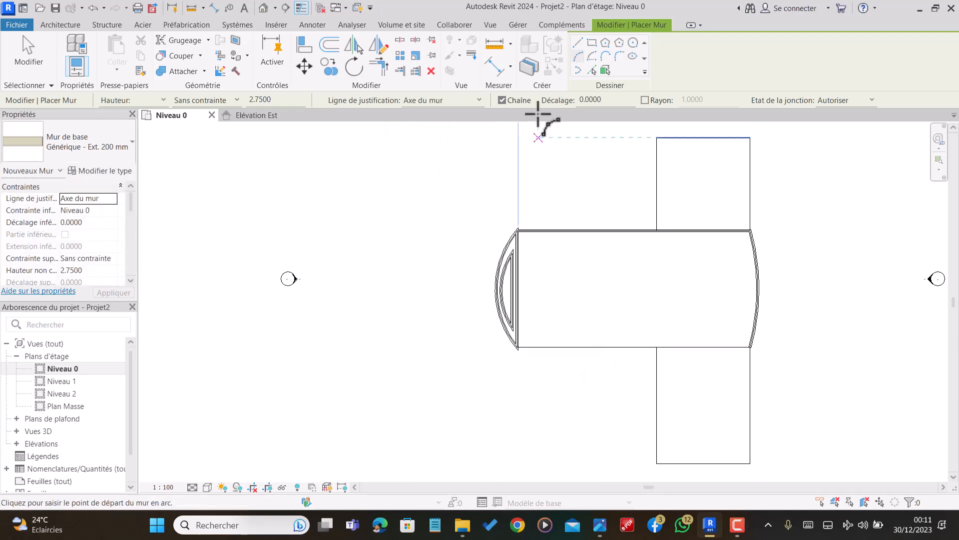
pyautogui.scroll(1, 696, 310)
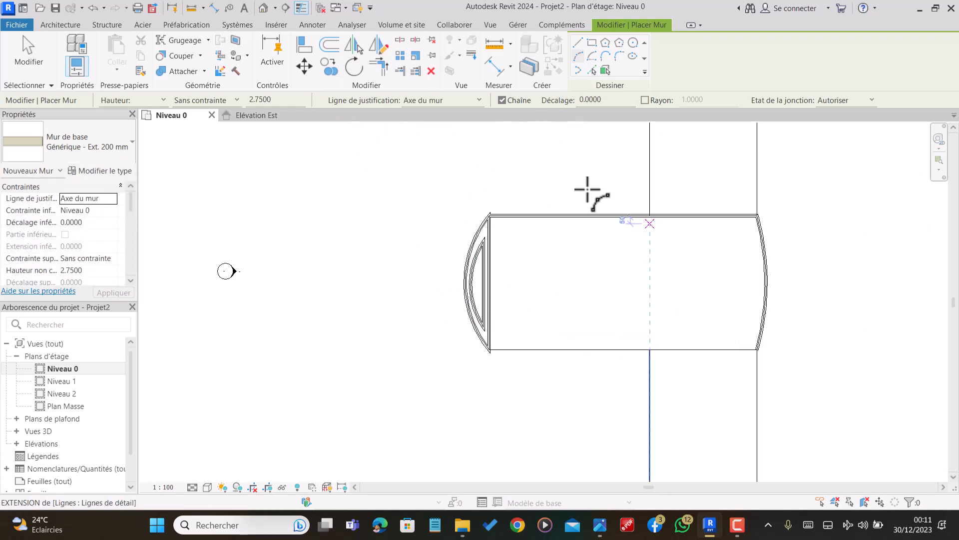
pyautogui.click(70, 26)
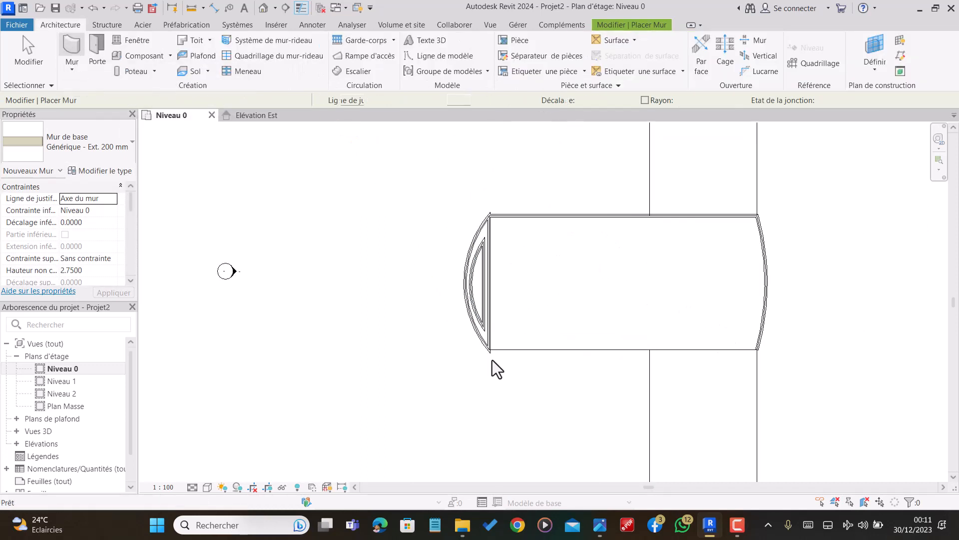
pyautogui.scroll(2, 758, 350)
pyautogui.click(757, 349)
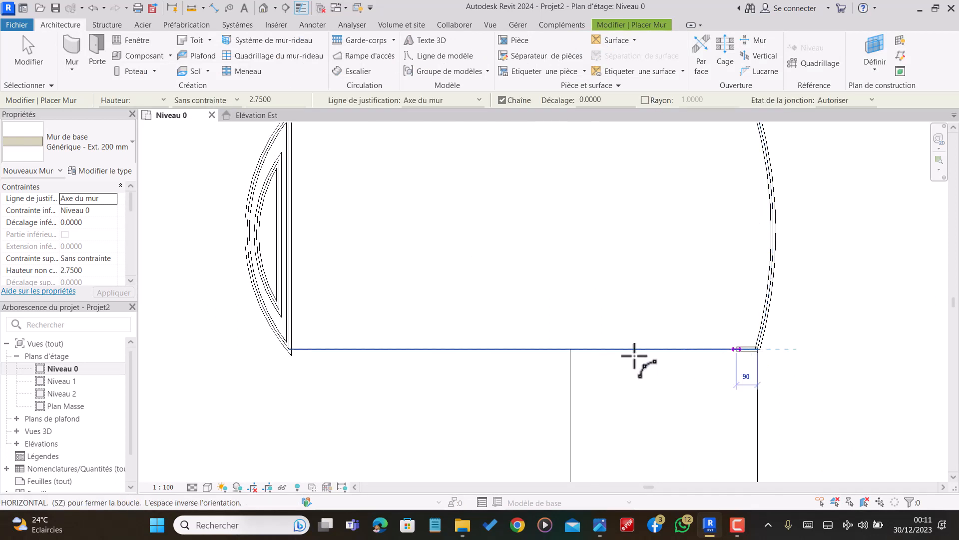
pyautogui.click(285, 349)
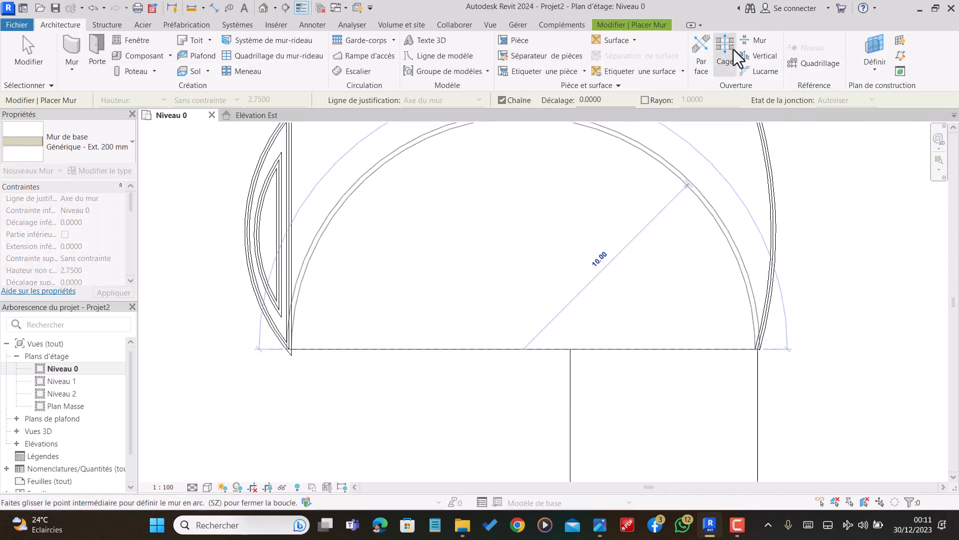
pyautogui.press('Escape')
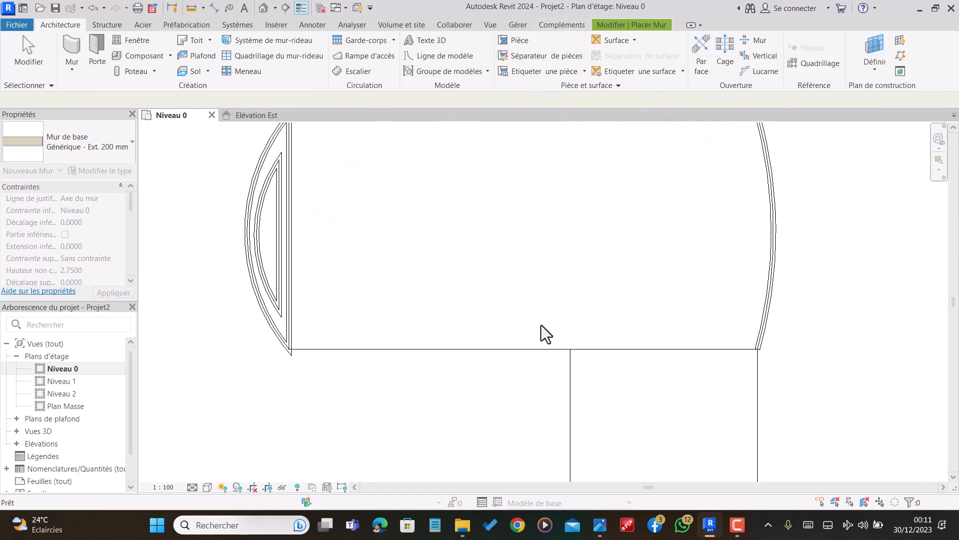
pyautogui.click(70, 22)
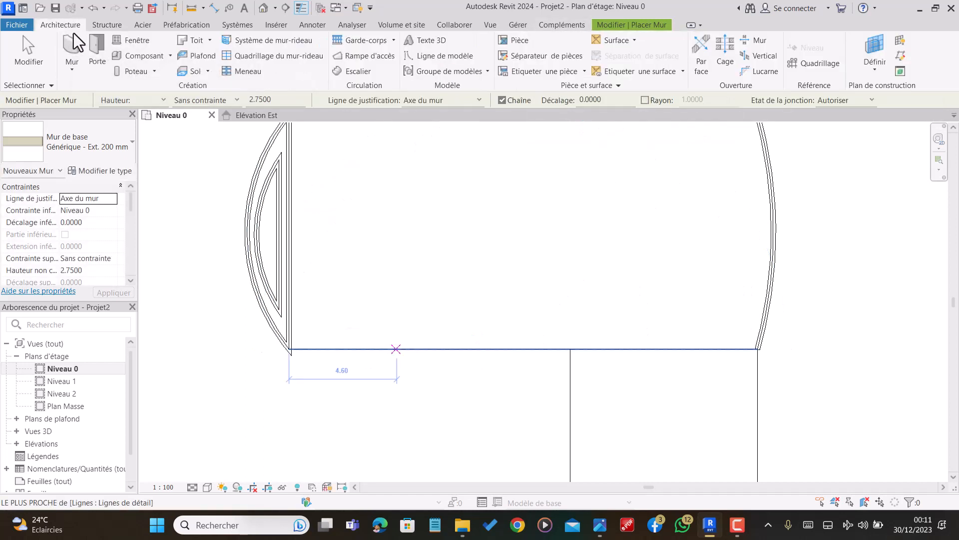
pyautogui.click(72, 45)
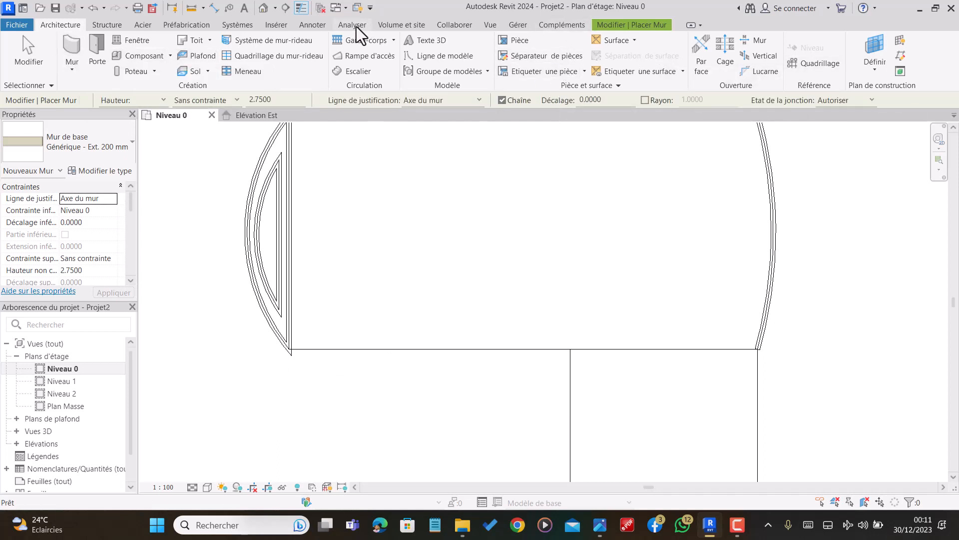
pyautogui.scroll(5, 757, 349)
pyautogui.click(758, 345)
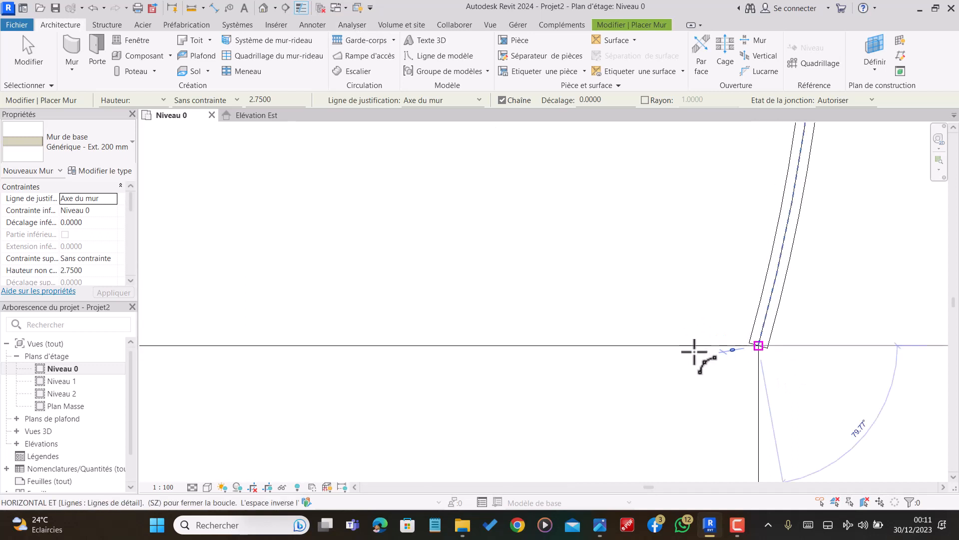
pyautogui.scroll(-1, 694, 352)
pyautogui.scroll(-1, 606, 345)
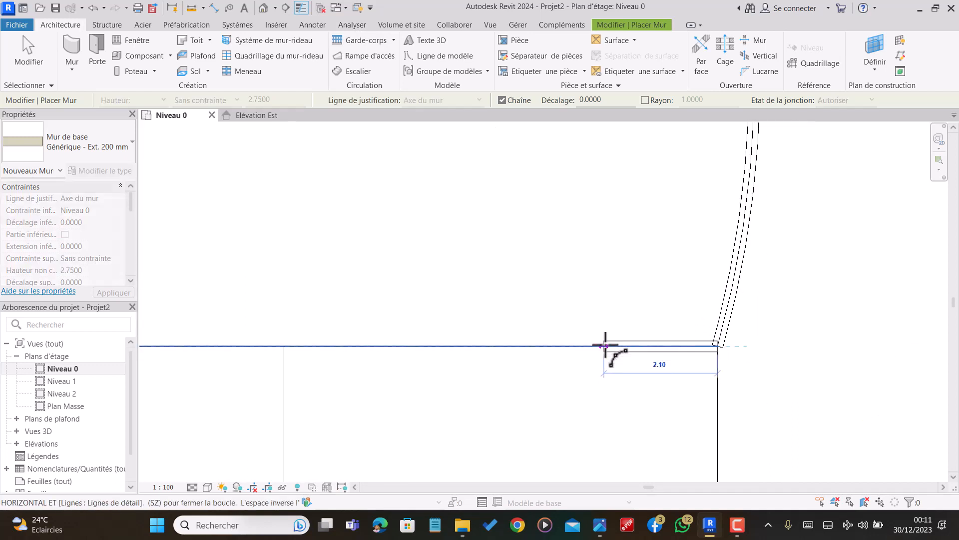
pyautogui.scroll(-1, 817, 336)
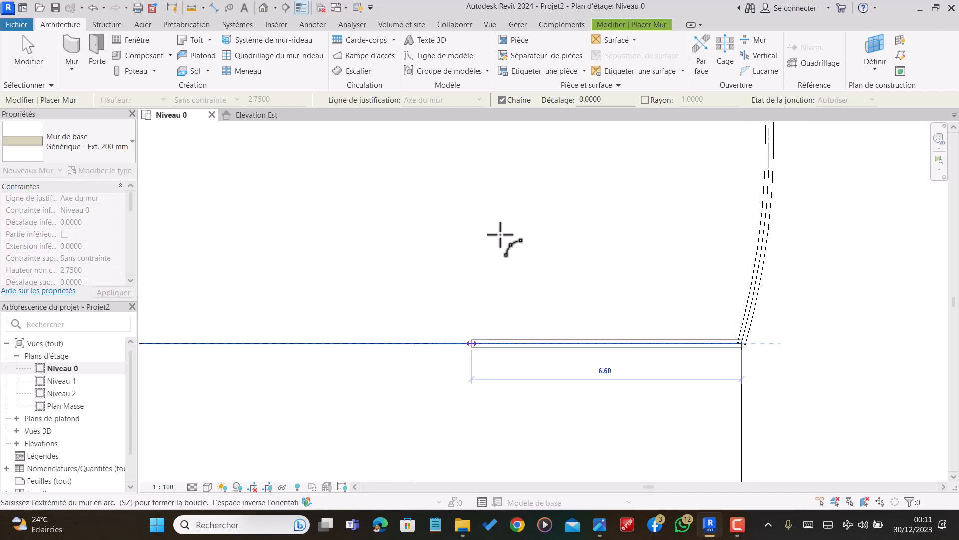
pyautogui.scroll(-5, 553, 178)
pyautogui.scroll(2, 516, 190)
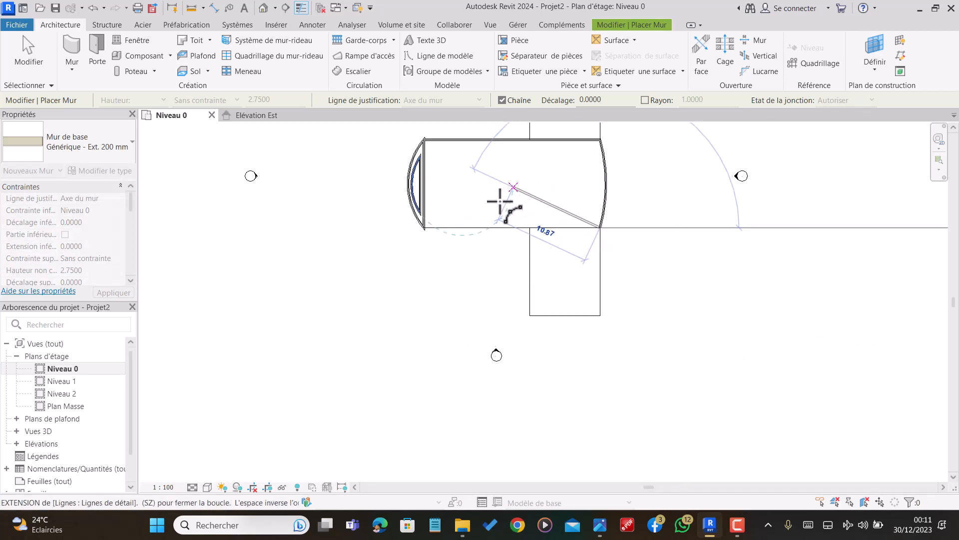
pyautogui.scroll(2, 375, 235)
pyautogui.scroll(2, 429, 221)
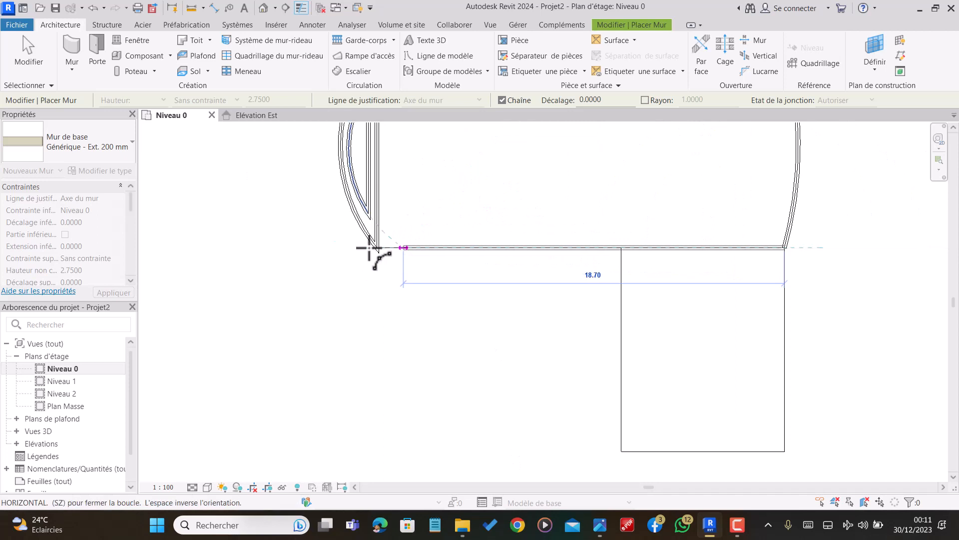
pyautogui.scroll(4, 376, 250)
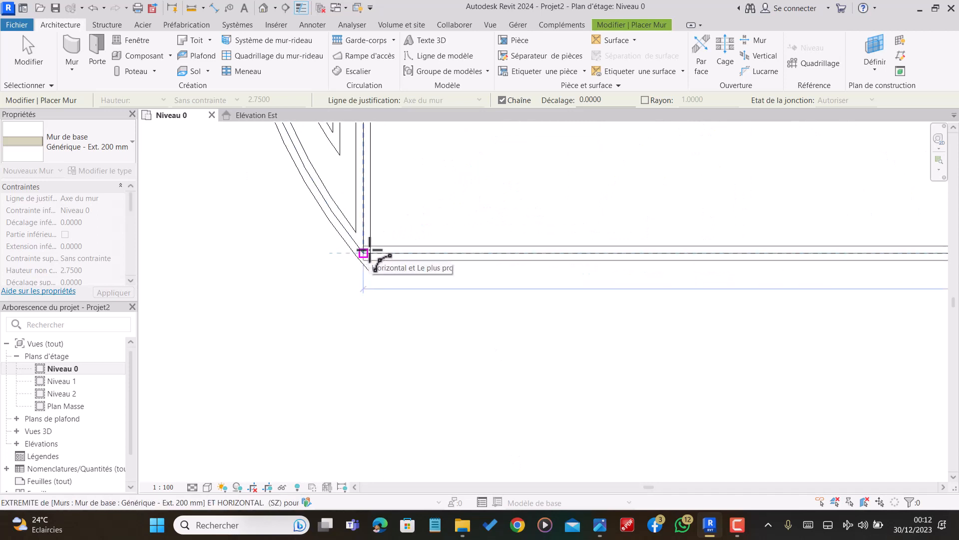
pyautogui.click(365, 252)
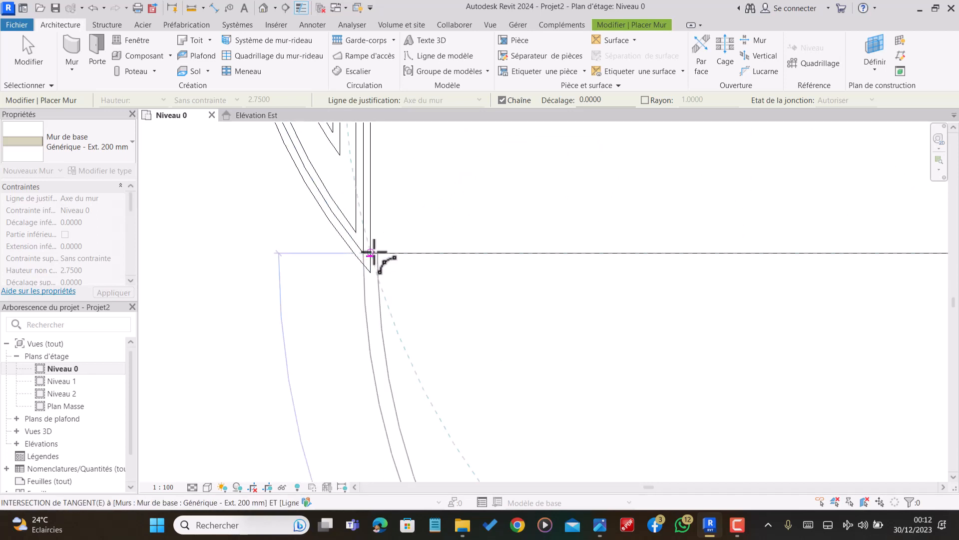
pyautogui.press('Escape')
pyautogui.press('Escape')
pyautogui.scroll(-1, 246, 205)
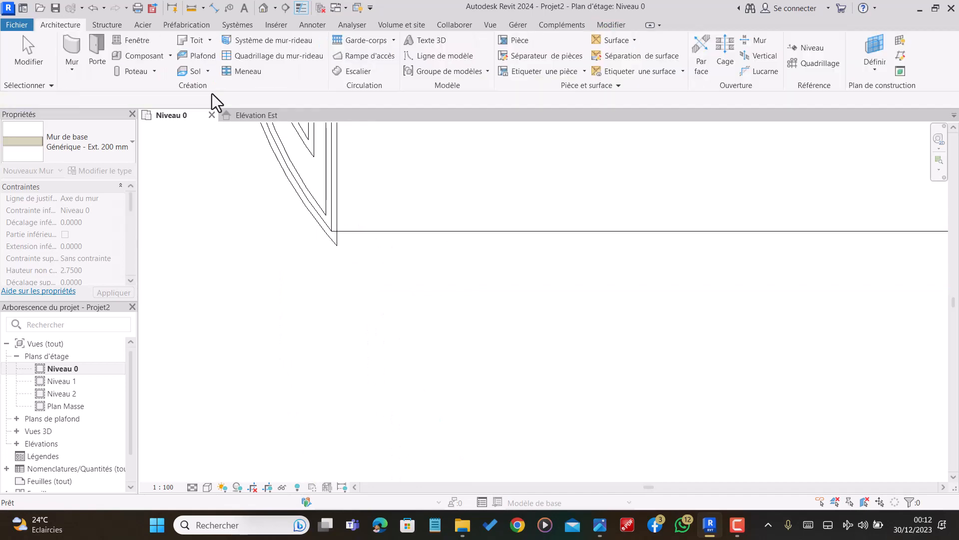
# Draw a straight Générique - Ext. 200 mm wall along the rectangle's bottom side, from its lower-right corner to the straight left wall
pyautogui.click(607, 24)
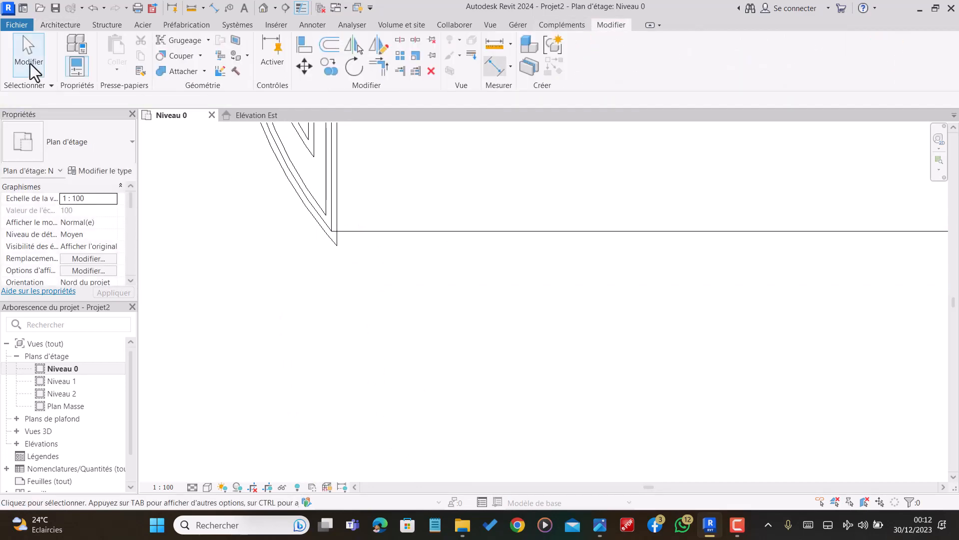
pyautogui.click(66, 26)
pyautogui.click(79, 49)
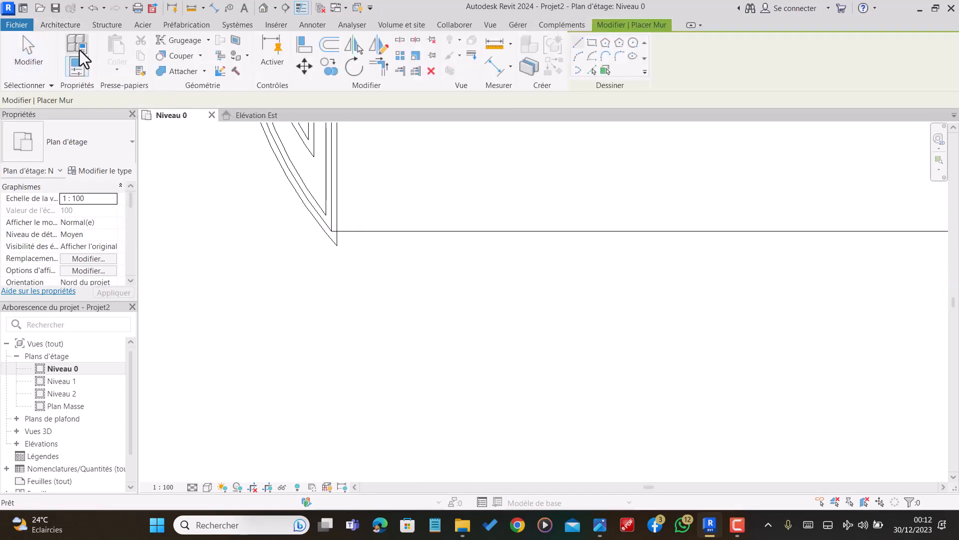
pyautogui.click(580, 43)
pyautogui.scroll(-1, 337, 277)
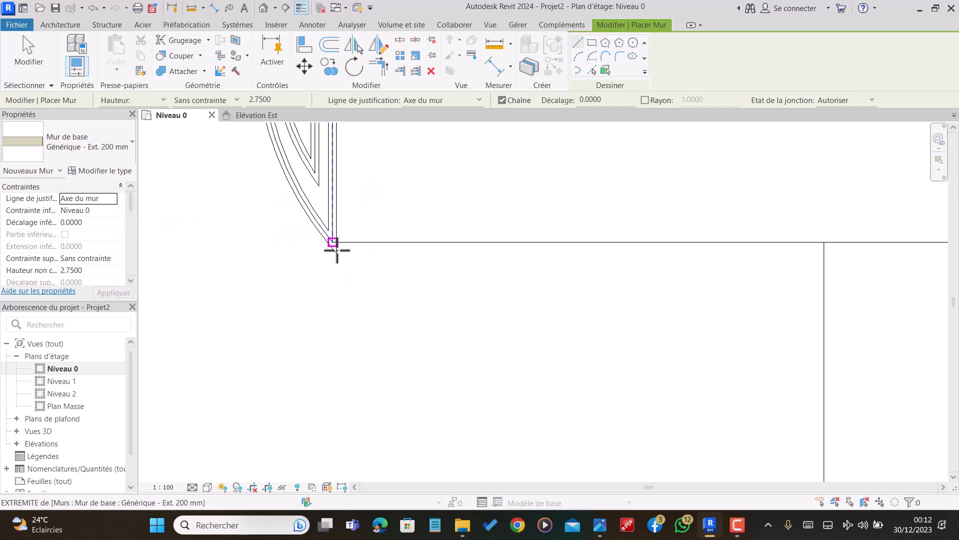
pyautogui.scroll(3, 337, 250)
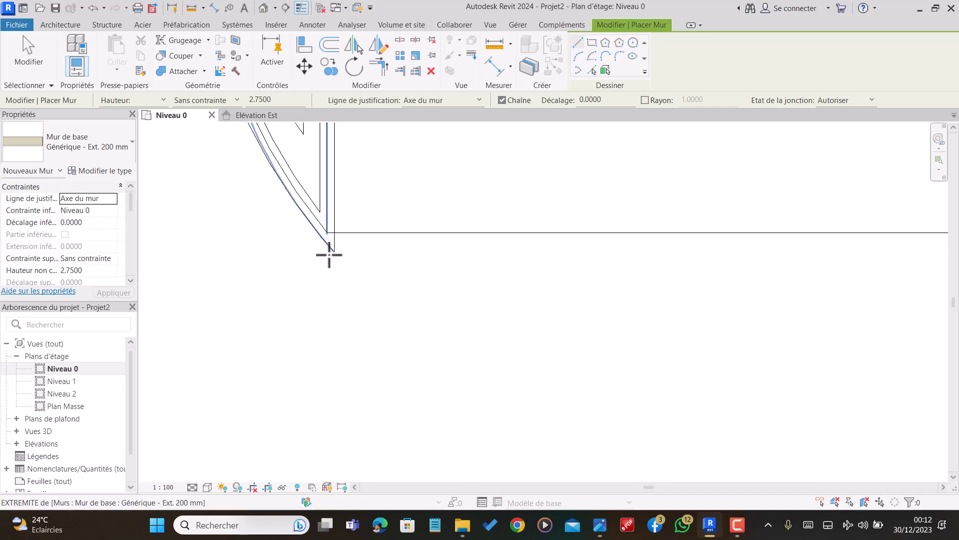
pyautogui.scroll(-2, 355, 282)
pyautogui.scroll(-1, 584, 249)
pyautogui.scroll(5, 634, 263)
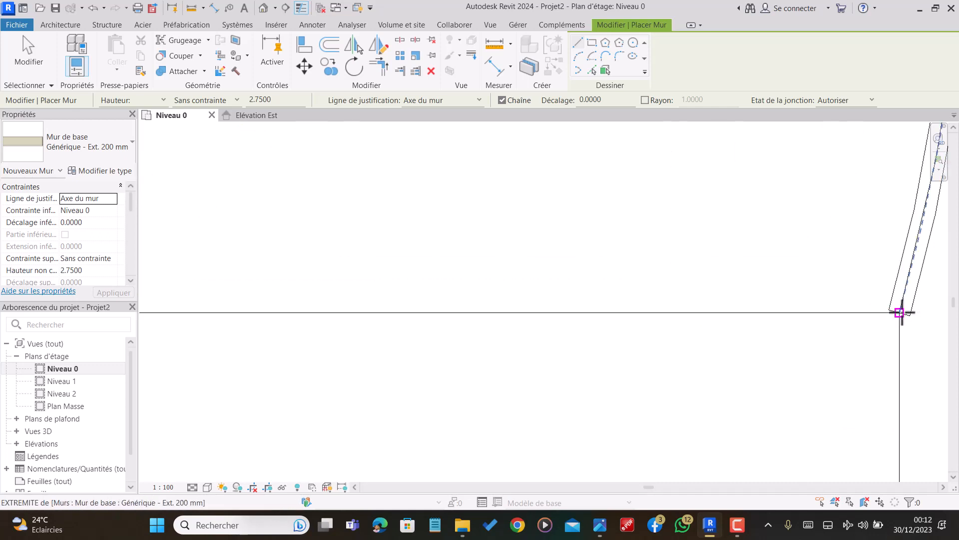
pyautogui.click(902, 313)
pyautogui.scroll(-3, 884, 314)
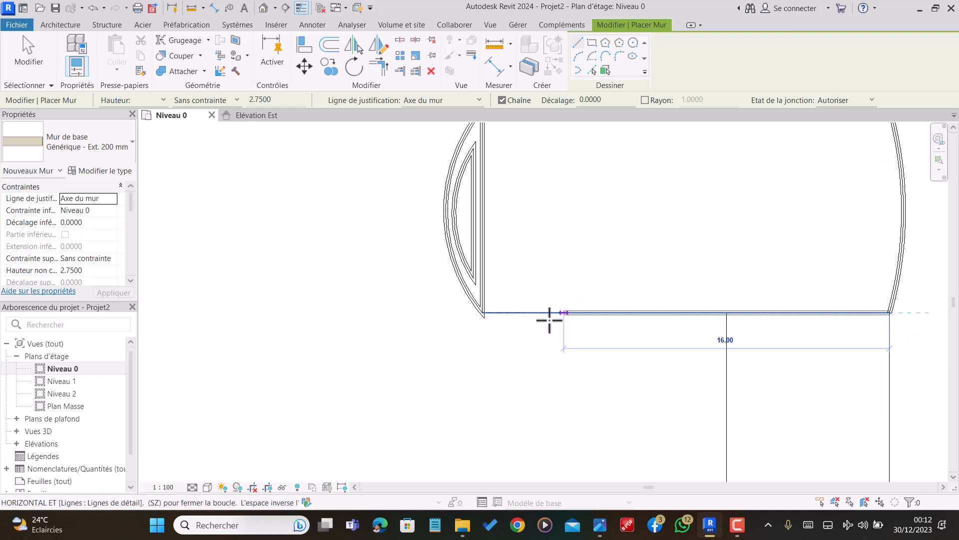
pyautogui.scroll(5, 506, 311)
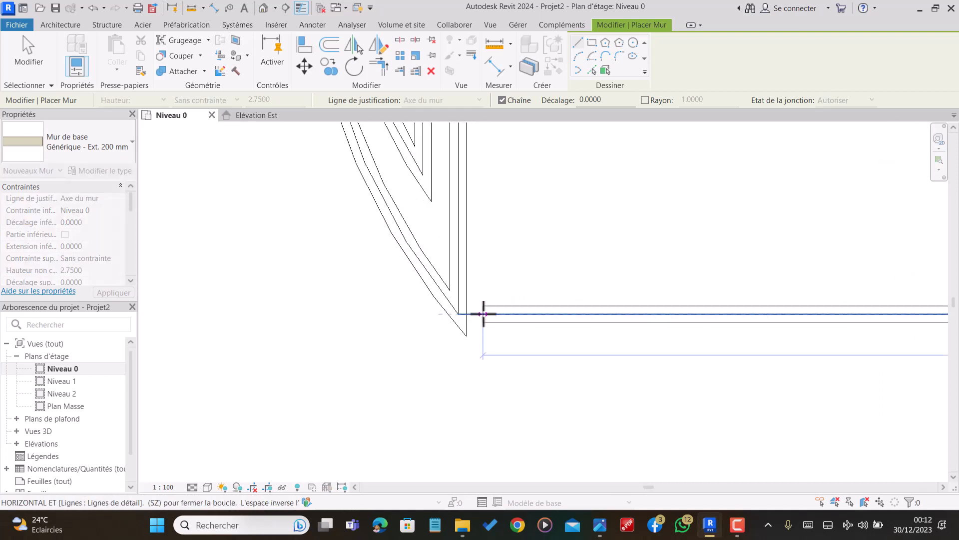
pyautogui.scroll(1, 482, 314)
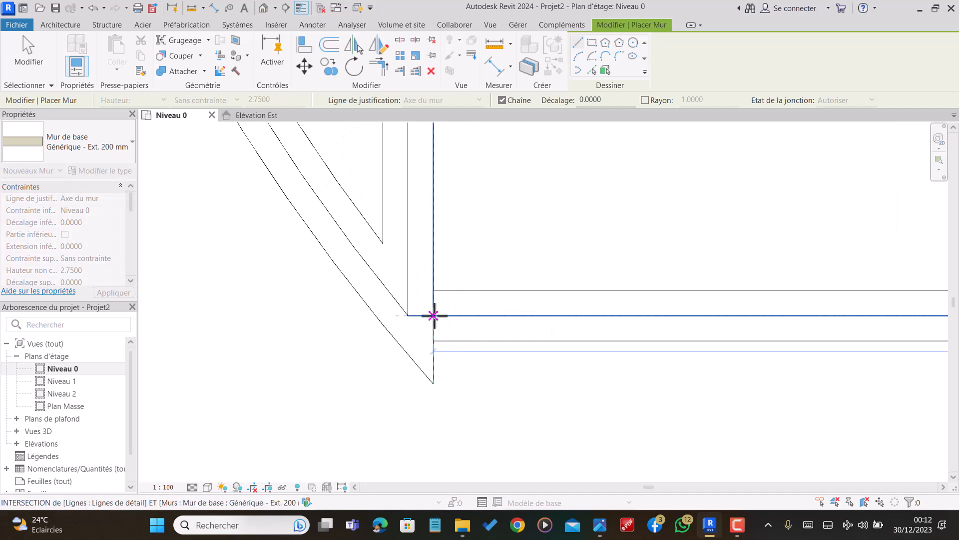
pyautogui.click(434, 315)
pyautogui.scroll(-4, 433, 315)
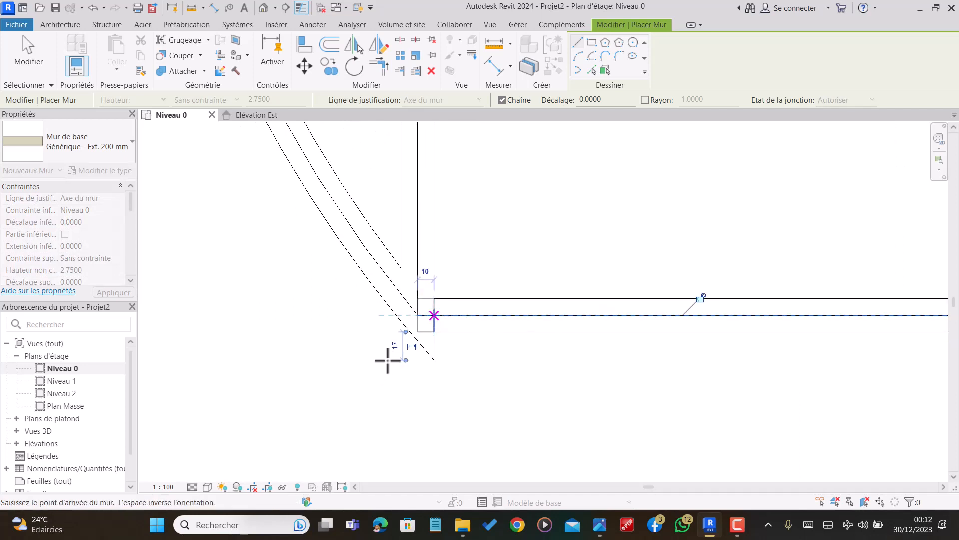
pyautogui.press('Escape')
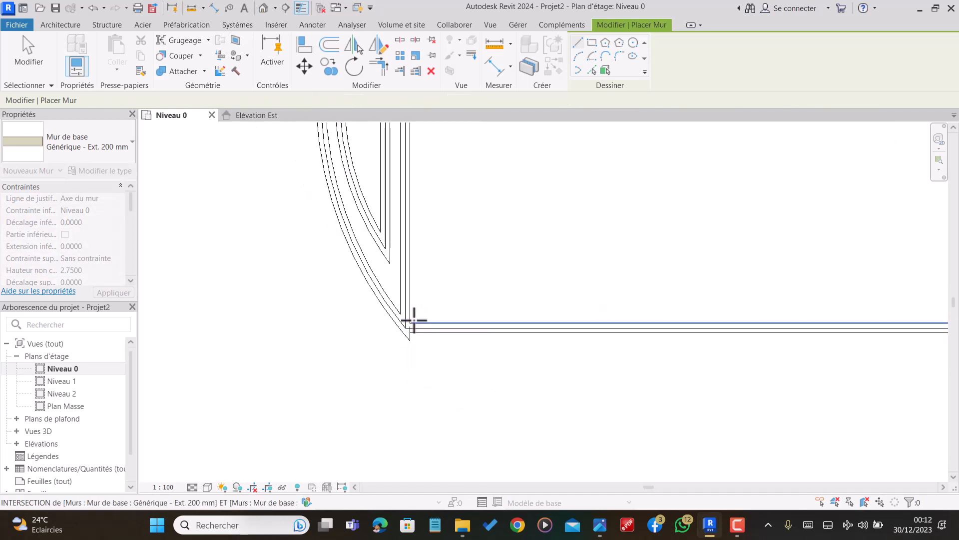
pyautogui.scroll(-5, 407, 322)
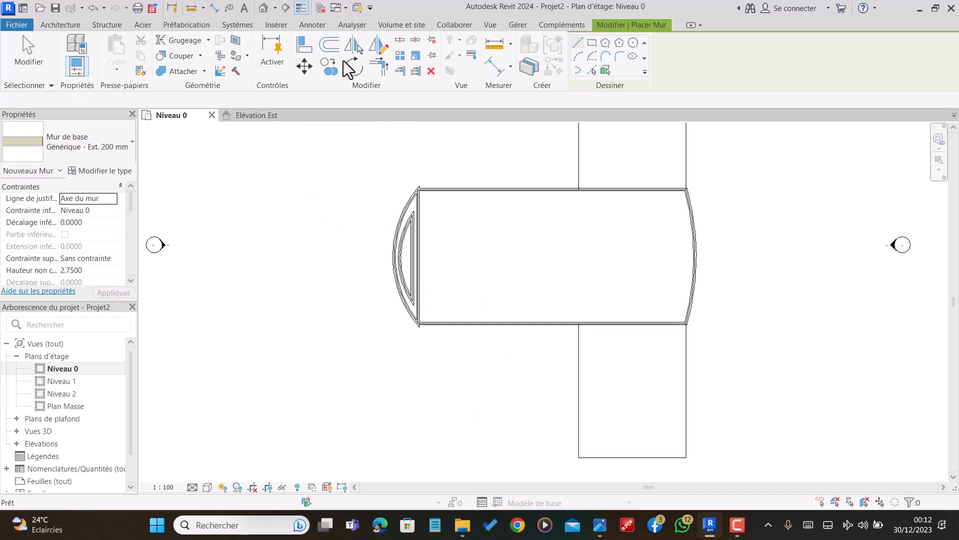
pyautogui.press('Escape')
# Try to trim the outer left arc wall and the bottom wall into a corner at the rectangle's lower-left end
pyautogui.click(608, 24)
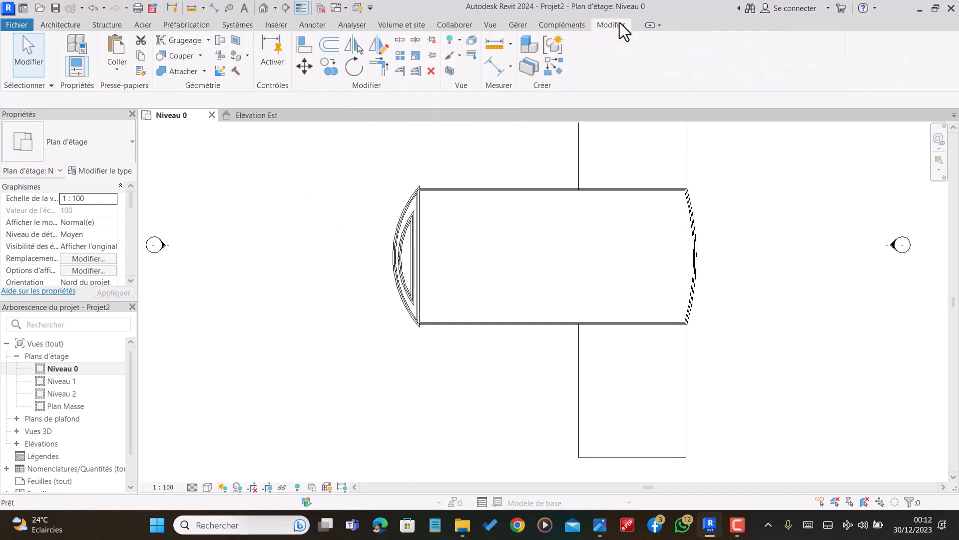
pyautogui.click(378, 66)
pyautogui.scroll(5, 400, 329)
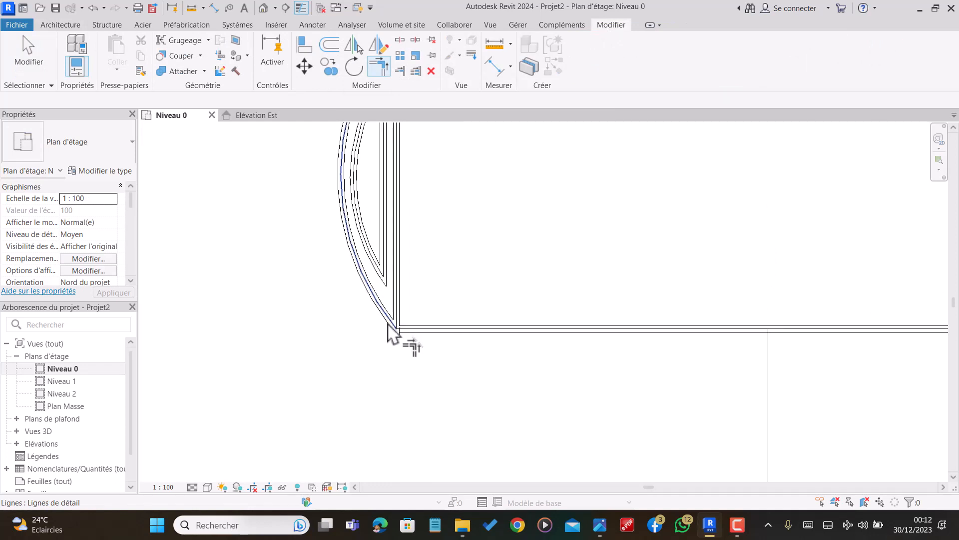
pyautogui.click(388, 325)
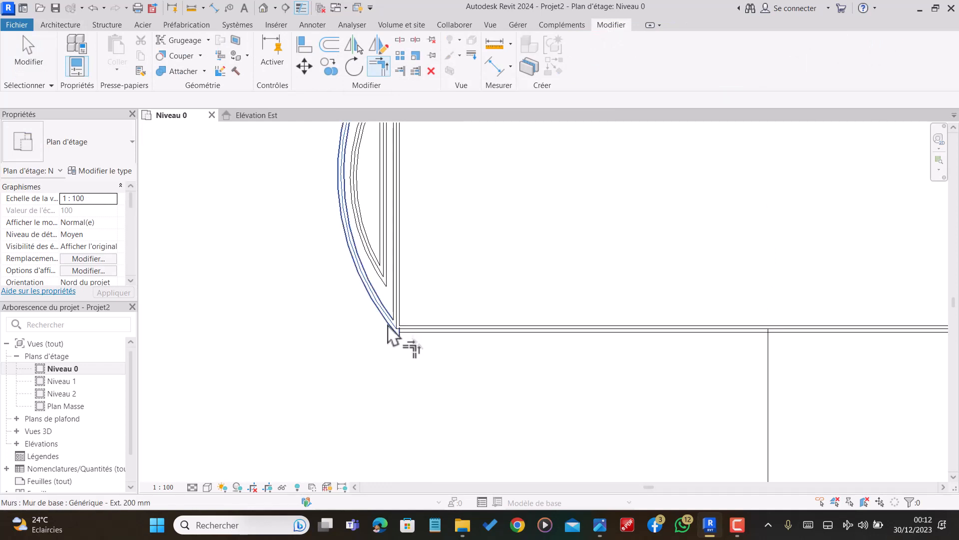
pyautogui.click(446, 331)
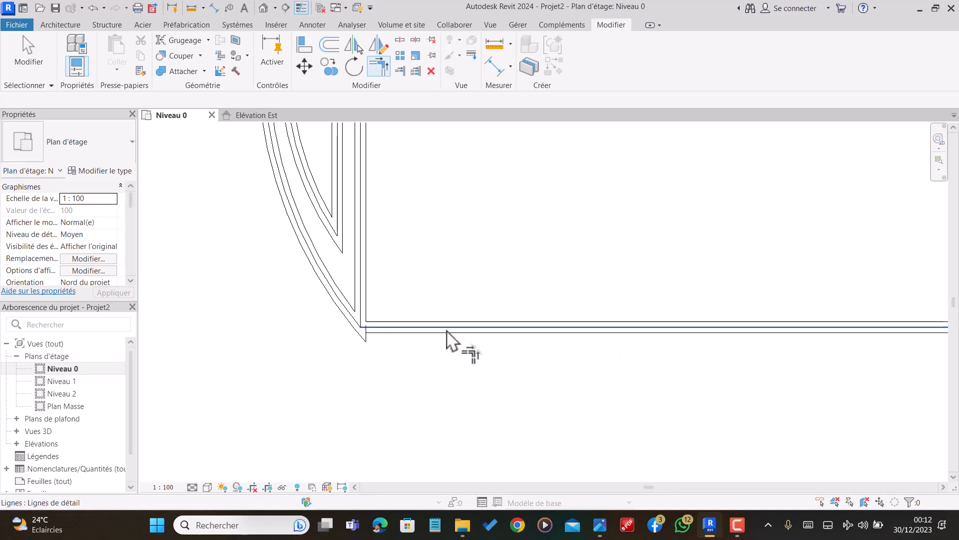
pyautogui.click(344, 324)
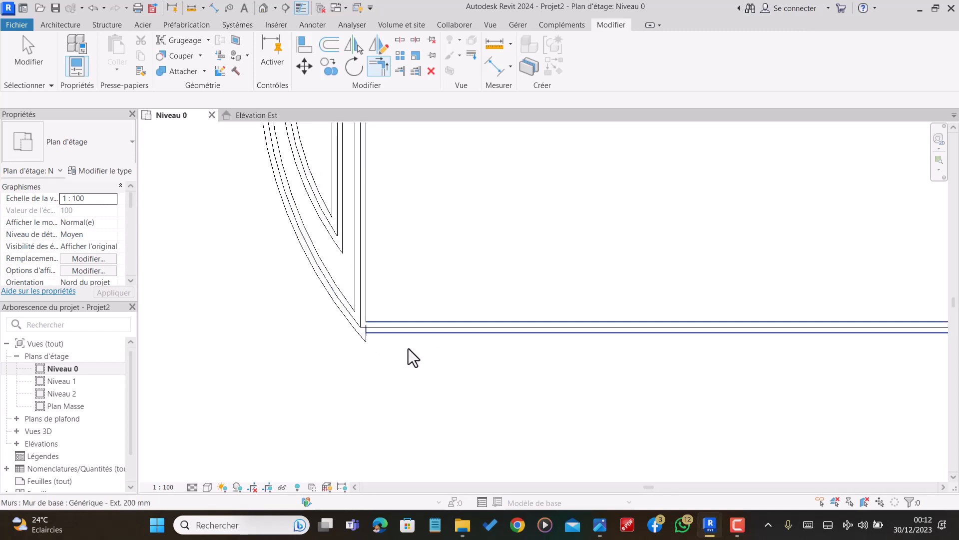
pyautogui.press('Escape')
pyautogui.press('Escape')
# Examine the lower-left wall junction, checking the bottom detail line and the straight left wall
pyautogui.scroll(-2, 390, 330)
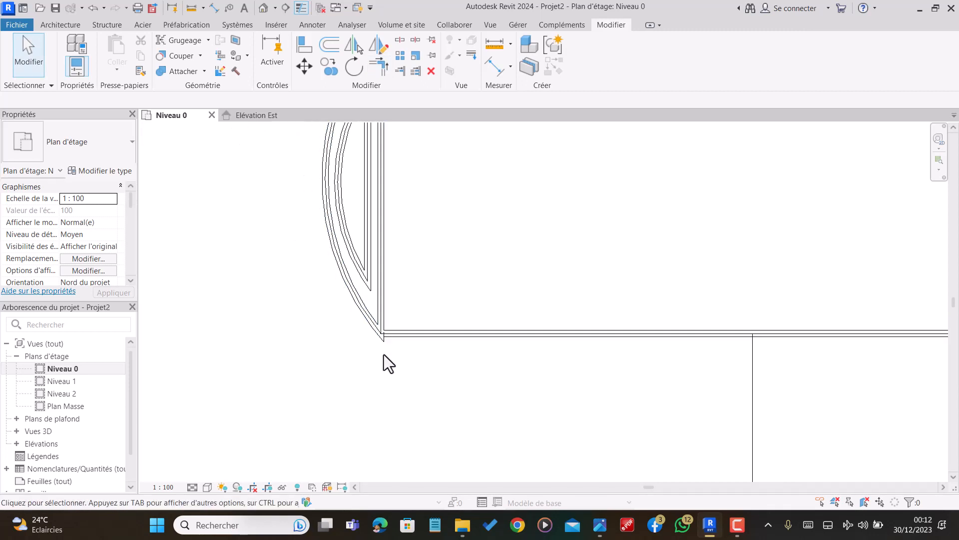
pyautogui.scroll(-2, 386, 310)
pyautogui.click(424, 336)
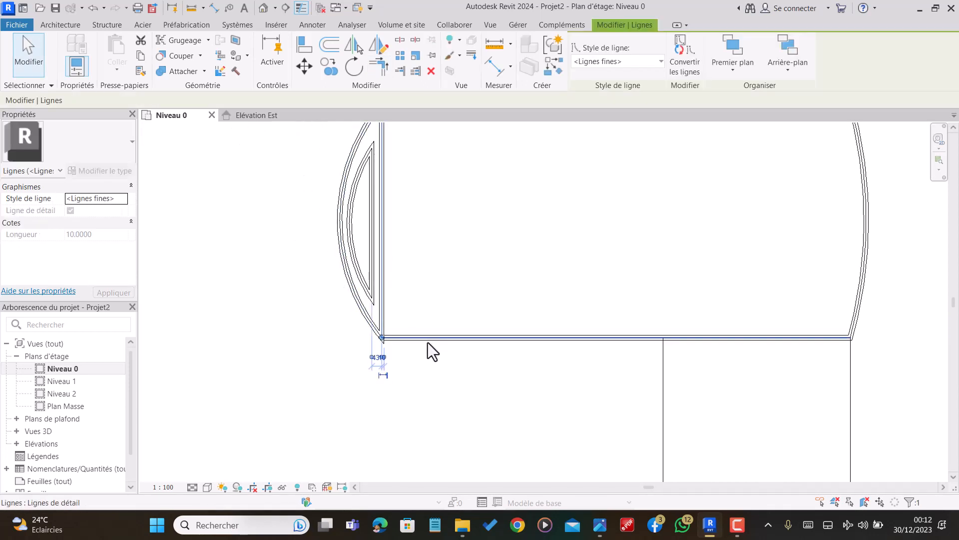
pyautogui.press('Escape')
pyautogui.scroll(-2, 422, 320)
pyautogui.scroll(2, 407, 305)
pyautogui.click(392, 292)
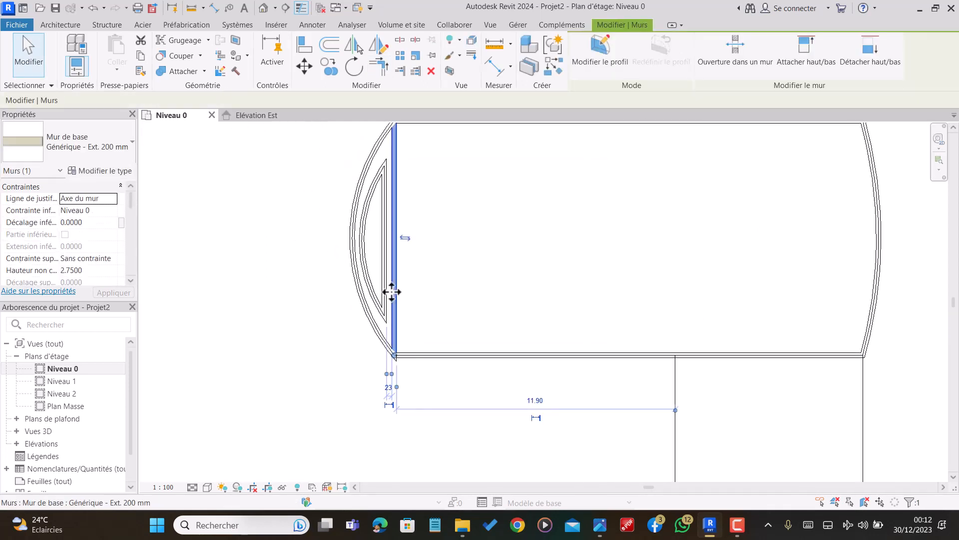
pyautogui.scroll(-1, 424, 295)
pyautogui.press('Escape')
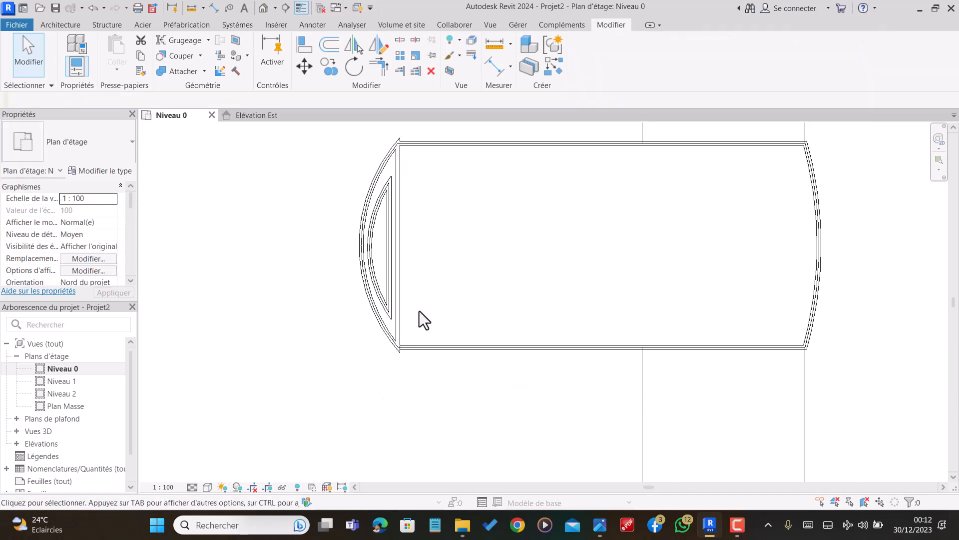
# Delete the detail lines running inside the outer left arc wall and the bottom wall of the main body
pyautogui.scroll(4, 400, 345)
pyautogui.click(392, 339)
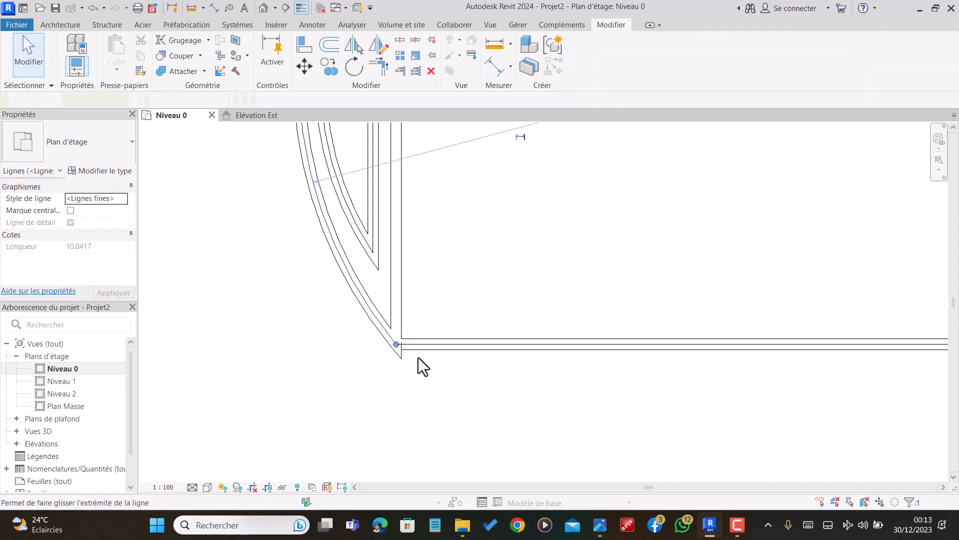
pyautogui.press('Delete')
pyautogui.click(469, 343)
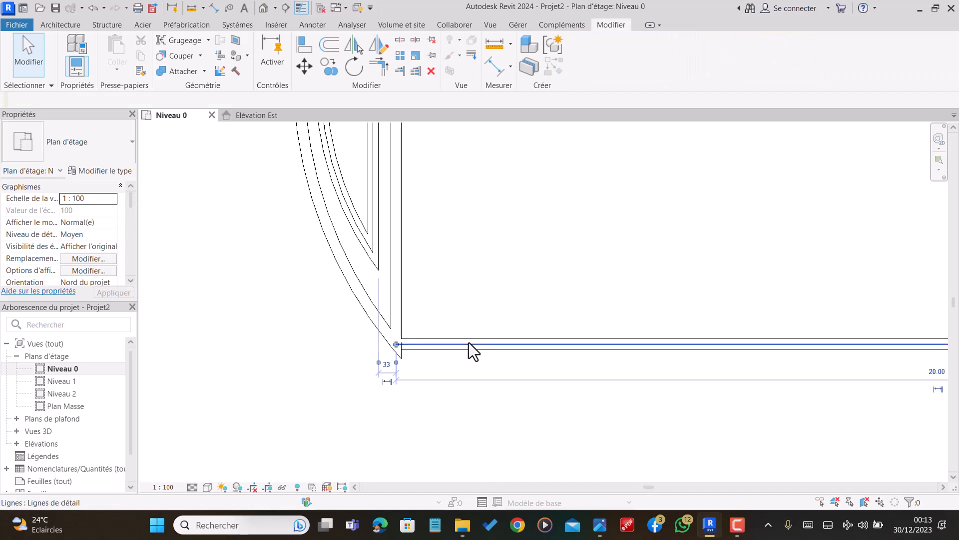
pyautogui.press('Delete')
# Delete the straight Générique - Ext. 200 mm wall that closes off the left end of the main rectangle
pyautogui.scroll(2, 400, 345)
pyautogui.scroll(-5, 403, 345)
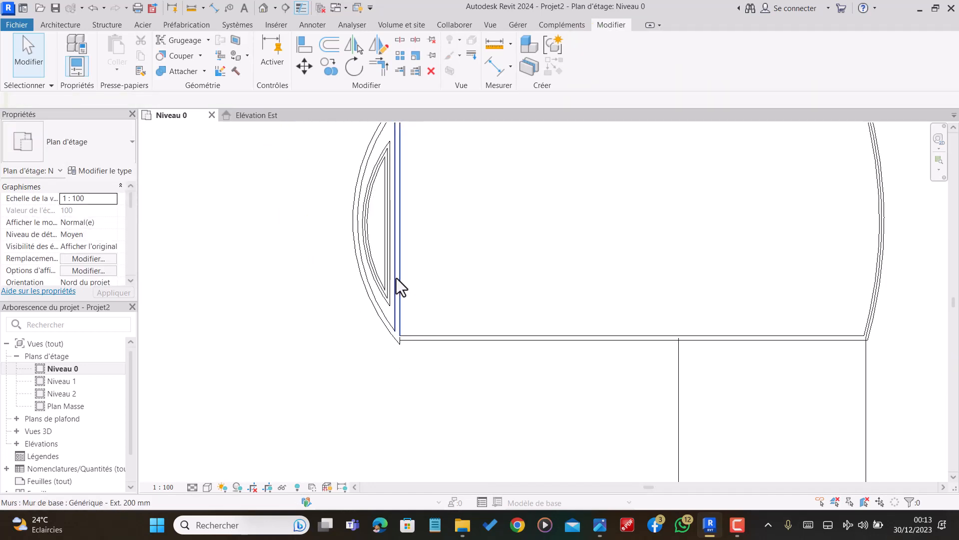
pyautogui.scroll(-3, 402, 320)
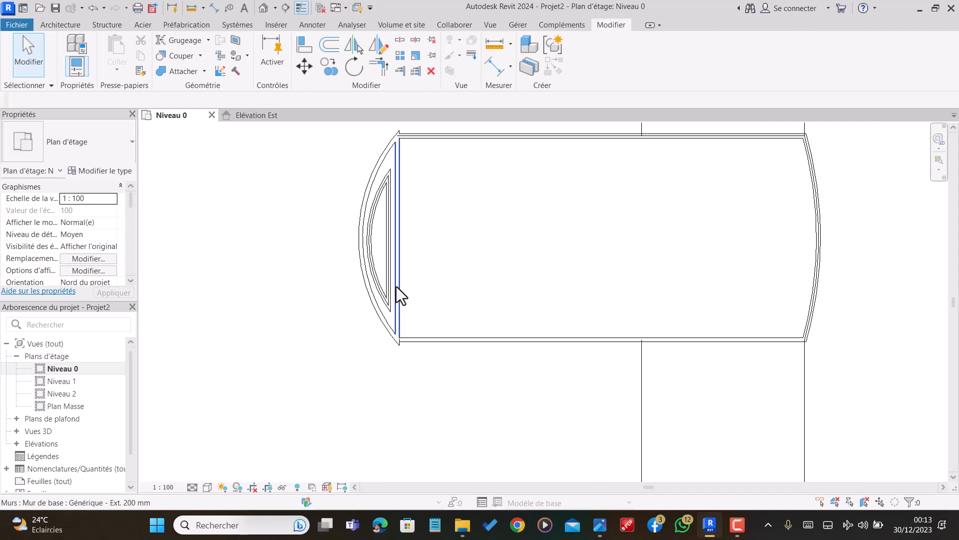
pyautogui.click(397, 287)
pyautogui.press('Delete')
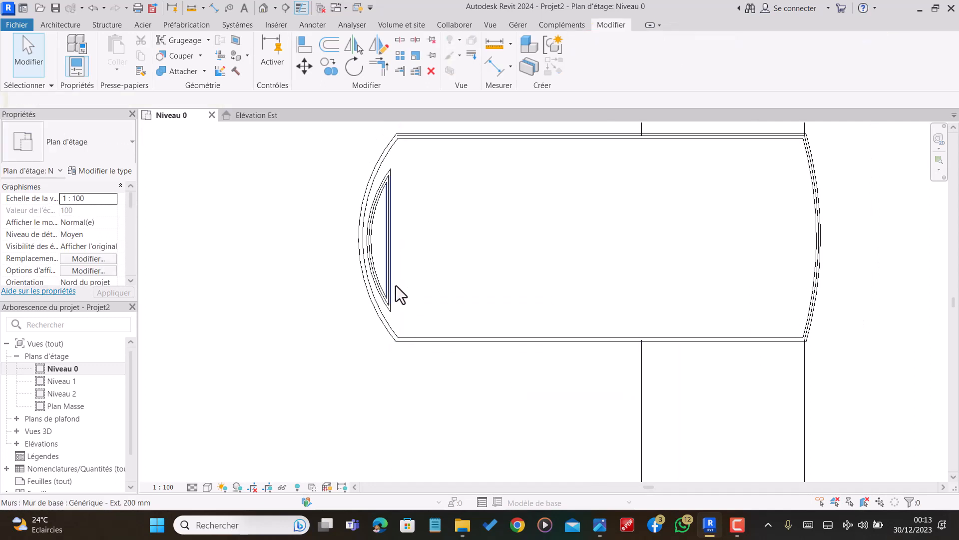
# Delete the detail line running inside the top wall of the main body
pyautogui.scroll(-2, 400, 289)
pyautogui.scroll(2, 431, 337)
pyautogui.scroll(-1, 424, 334)
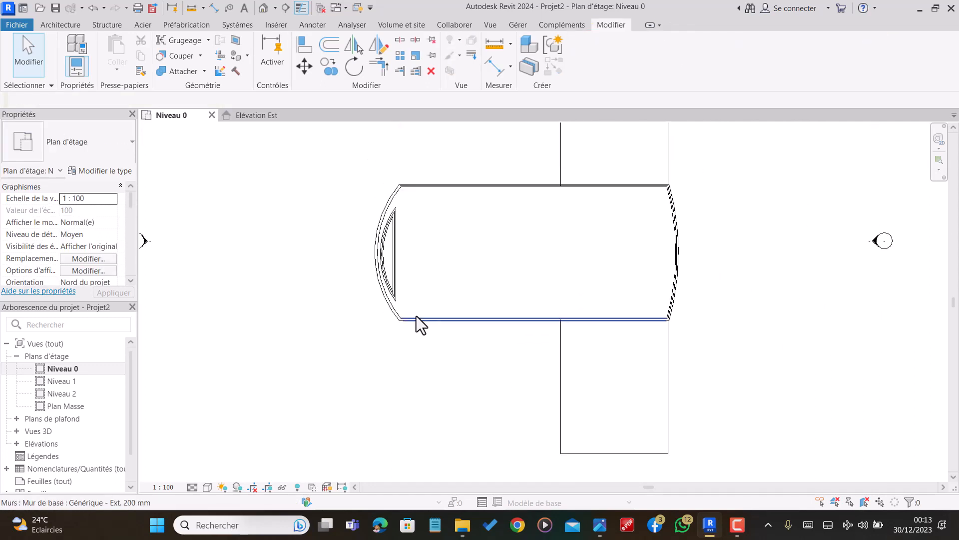
pyautogui.scroll(6, 403, 180)
pyautogui.click(415, 196)
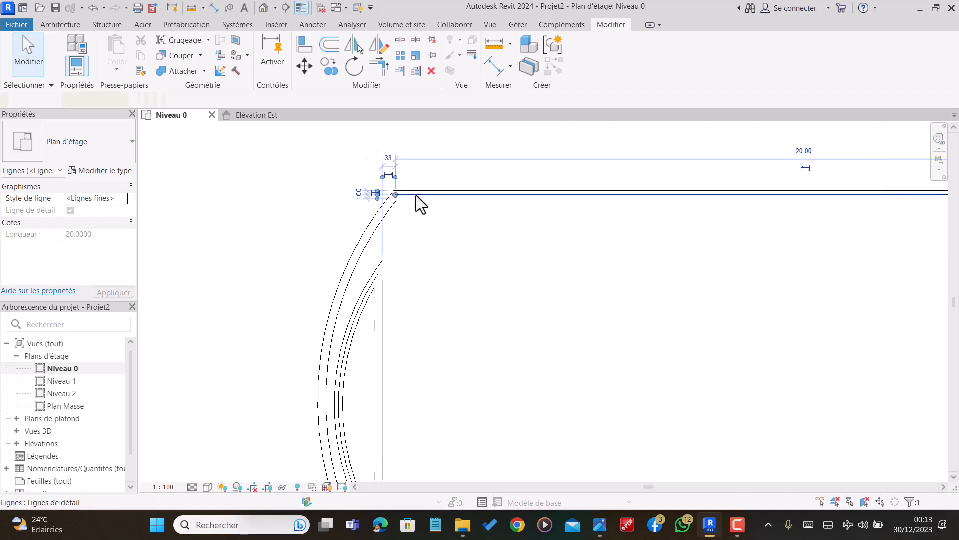
pyautogui.press('Delete')
# Delete the straight and arc detail lines inside the walls of the small left segment
pyautogui.scroll(-4, 416, 196)
pyautogui.scroll(5, 383, 289)
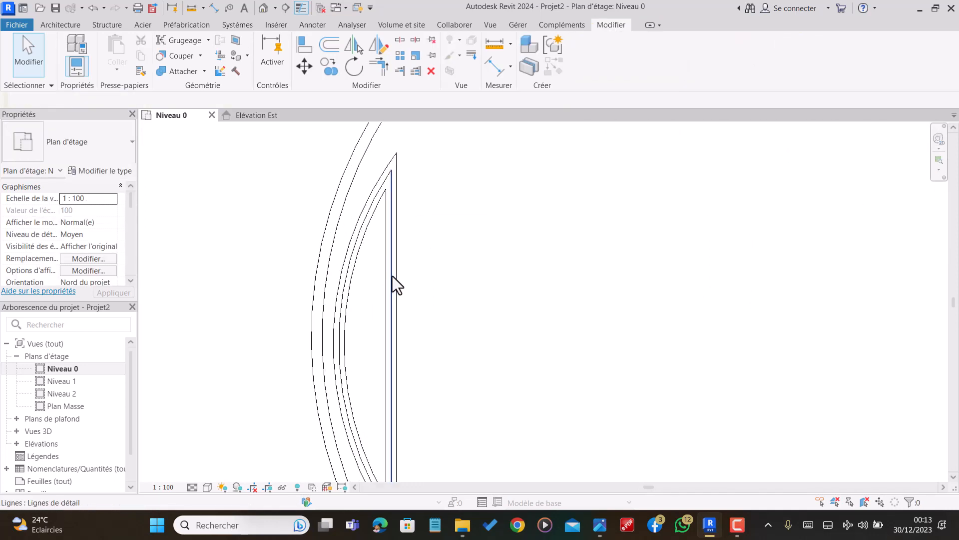
pyautogui.click(392, 276)
pyautogui.press('Delete')
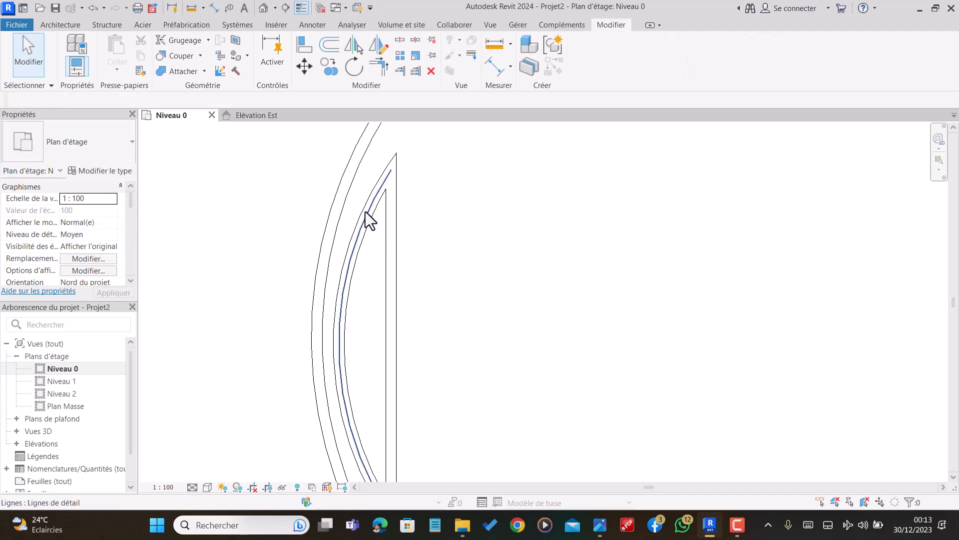
pyautogui.click(366, 212)
pyautogui.press('Delete')
# Delete the arc detail line inside the curved right wall of the main body
pyautogui.scroll(-5, 375, 288)
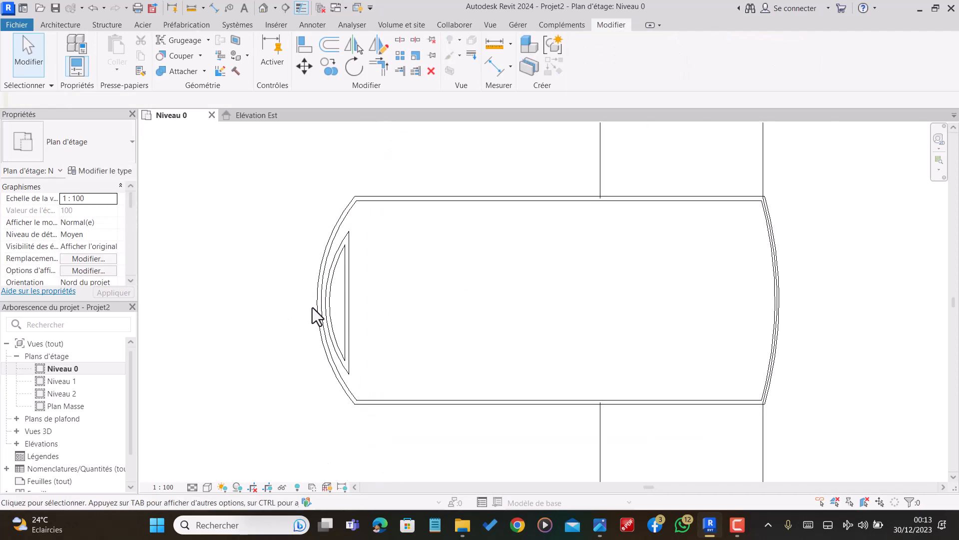
pyautogui.scroll(-3, 523, 283)
pyautogui.scroll(6, 610, 293)
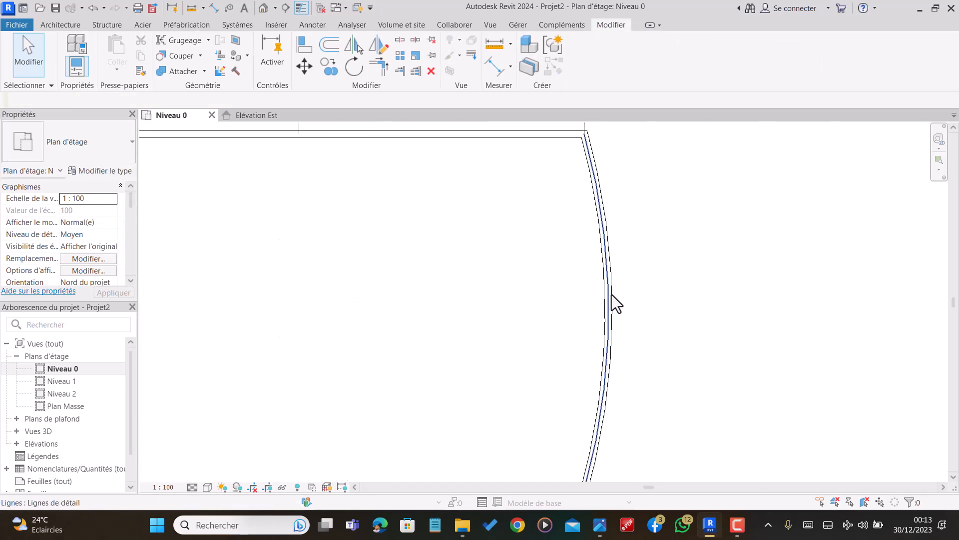
pyautogui.scroll(2, 611, 295)
pyautogui.click(605, 298)
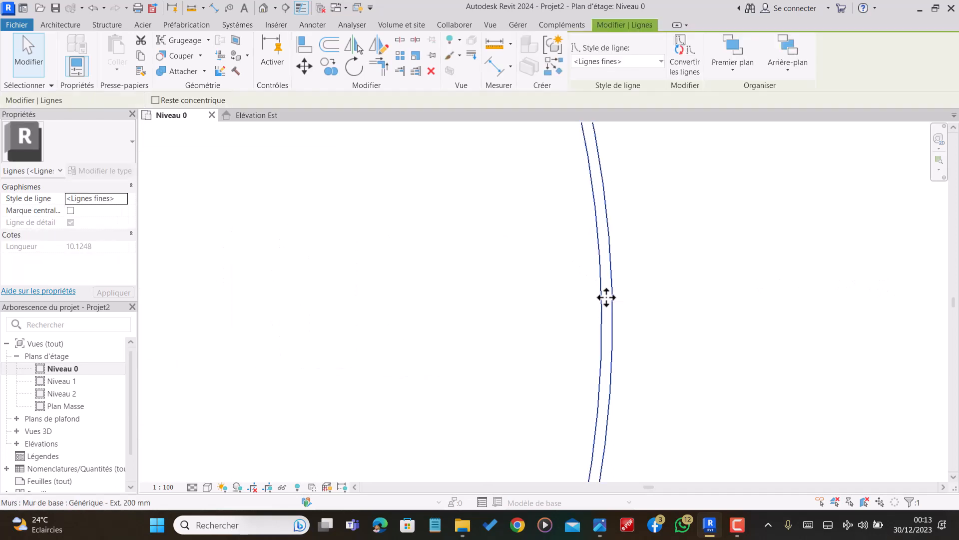
pyautogui.press('Delete')
# Draw three chained Générique - Ext. 200 mm walls around the lower wing's outline, about 9.9 m long and 8 m wide, ending at the bottom wall
pyautogui.scroll(-7, 601, 265)
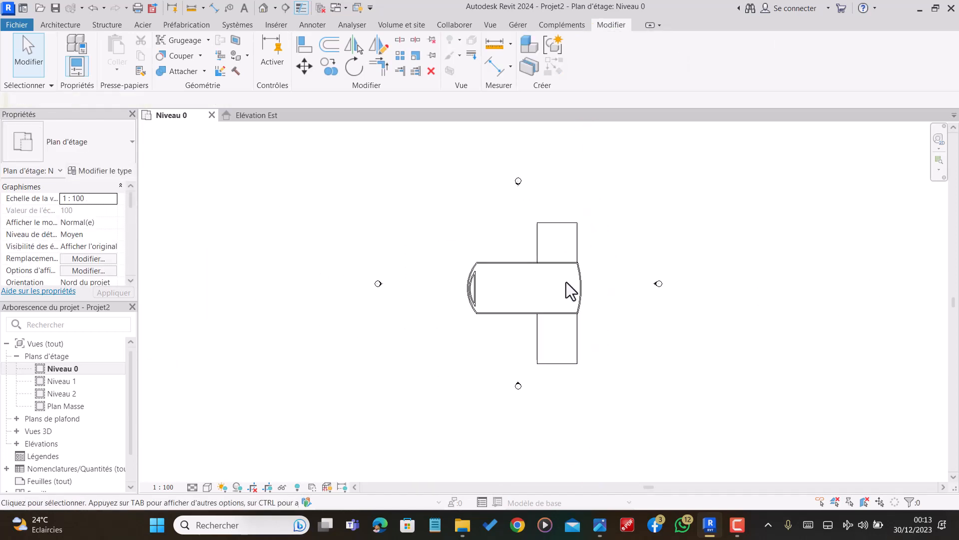
pyautogui.scroll(3, 566, 282)
pyautogui.scroll(-3, 562, 283)
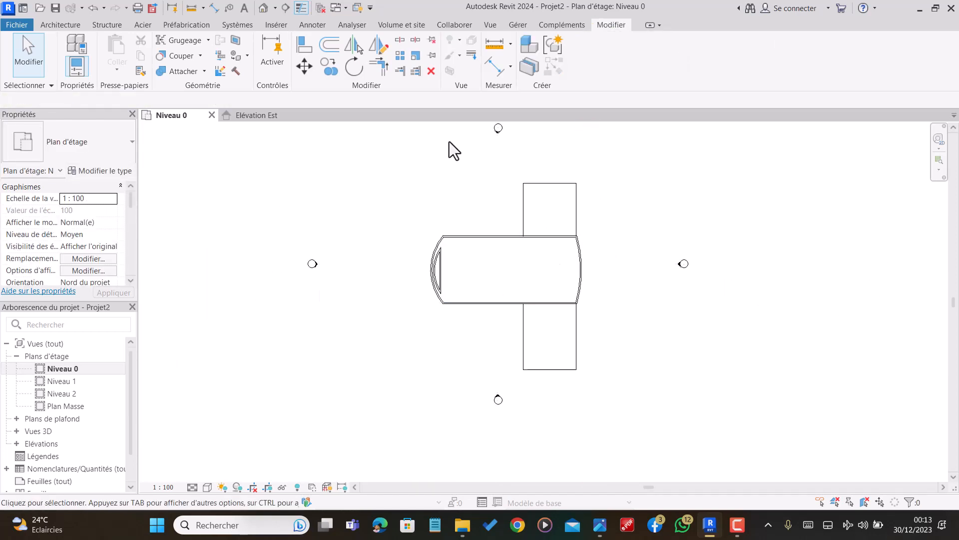
pyautogui.click(54, 25)
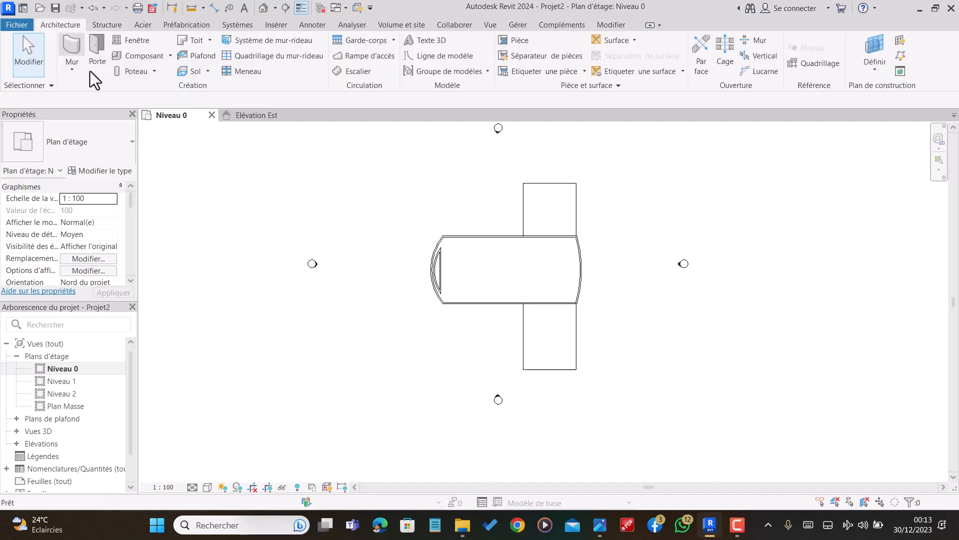
pyautogui.click(87, 68)
pyautogui.scroll(3, 549, 314)
pyautogui.scroll(3, 550, 314)
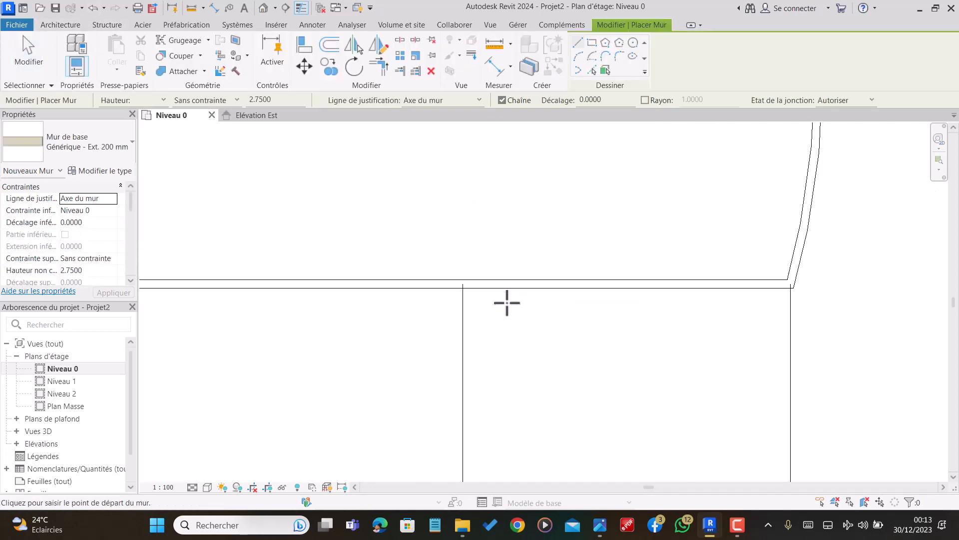
pyautogui.click(464, 290)
pyautogui.scroll(-4, 463, 309)
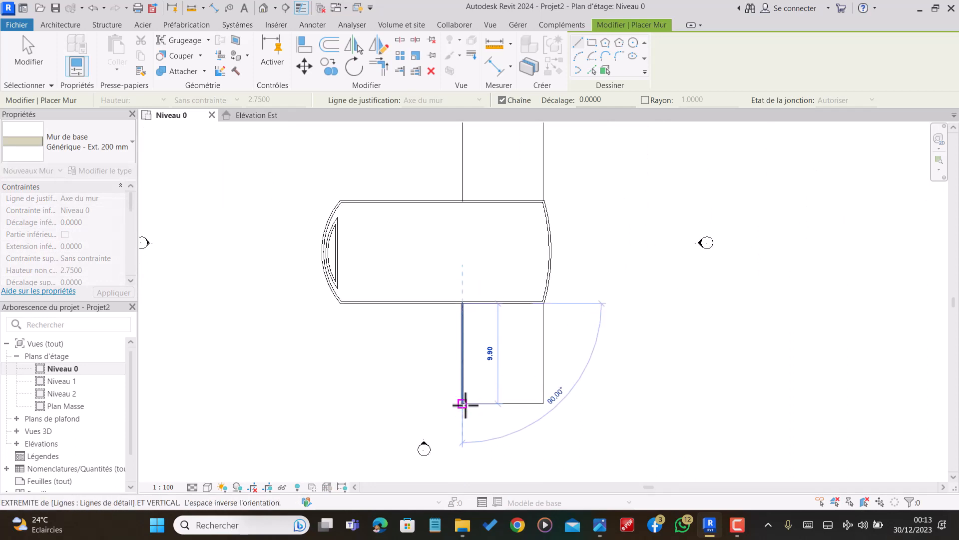
pyautogui.click(462, 404)
pyautogui.click(543, 403)
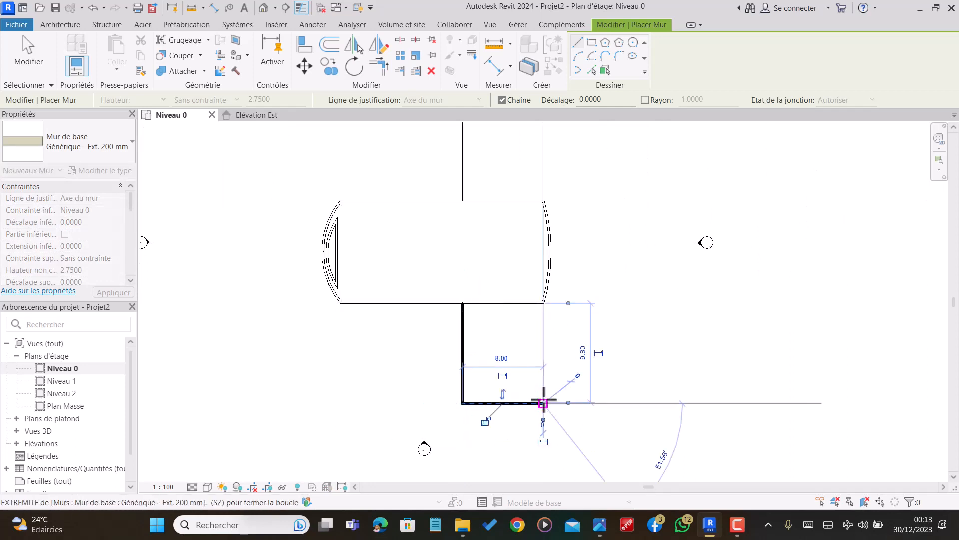
pyautogui.click(543, 301)
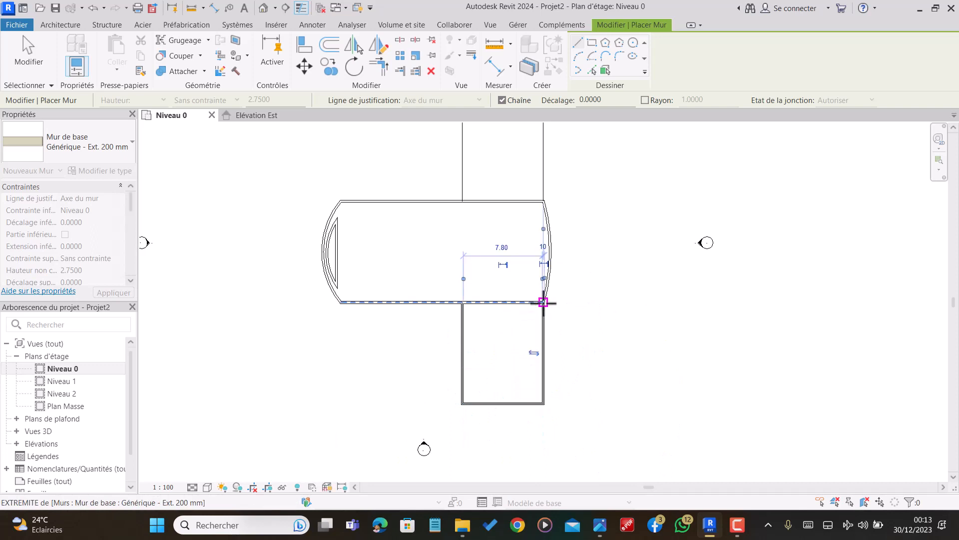
pyautogui.press('Escape')
# Draw three chained Générique - Ext. 200 mm walls around the upper wing's 8 m wide outline, ending at the main body's upper-right corner
pyautogui.scroll(-2, 529, 390)
pyautogui.scroll(3, 482, 298)
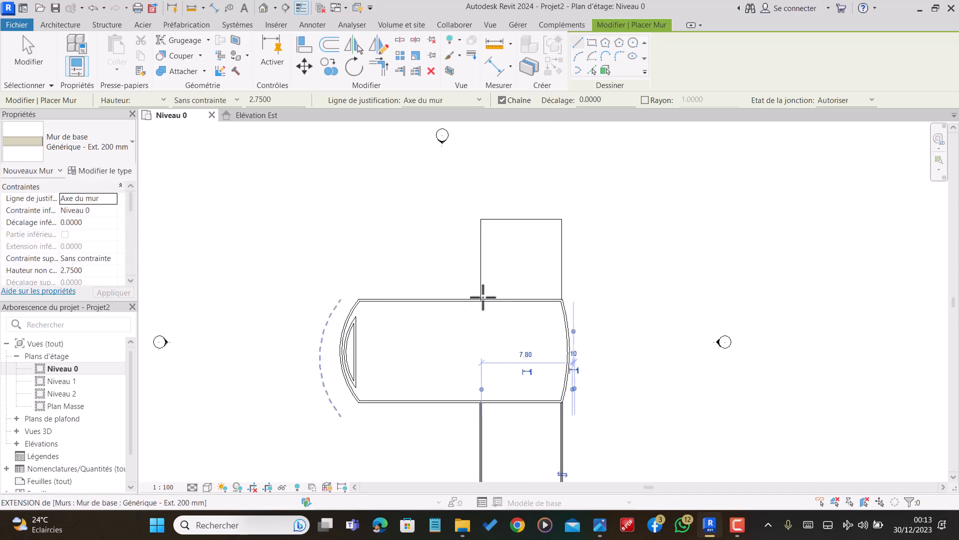
pyautogui.click(480, 299)
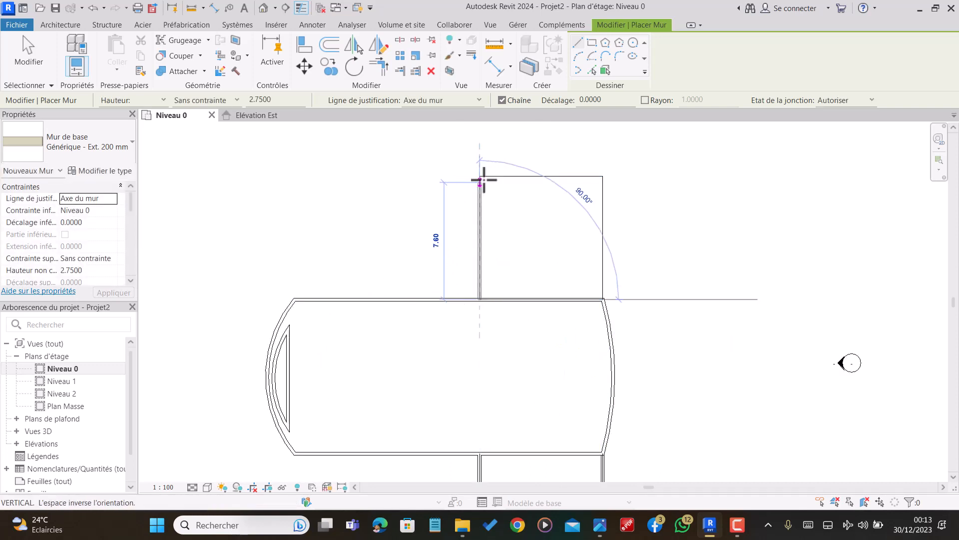
pyautogui.click(545, 175)
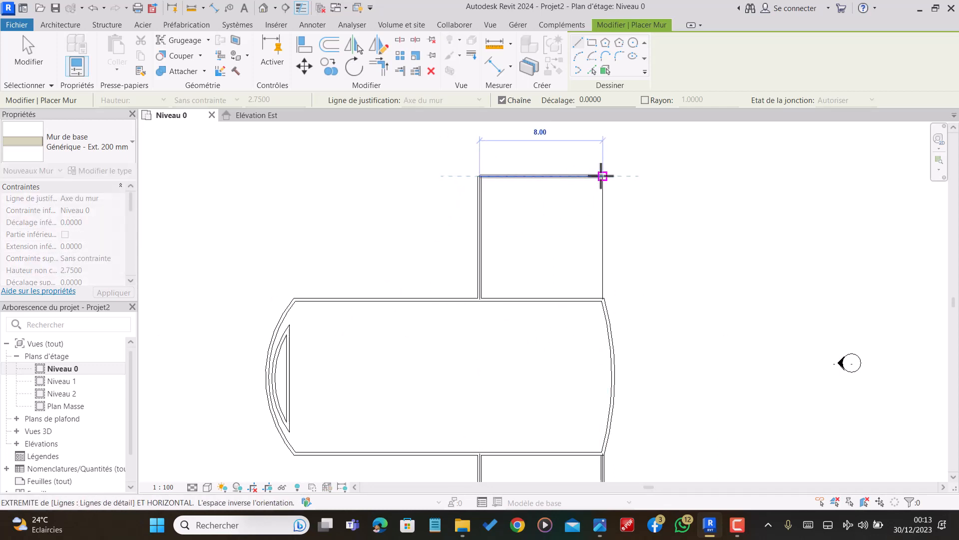
pyautogui.click(612, 227)
pyautogui.click(603, 299)
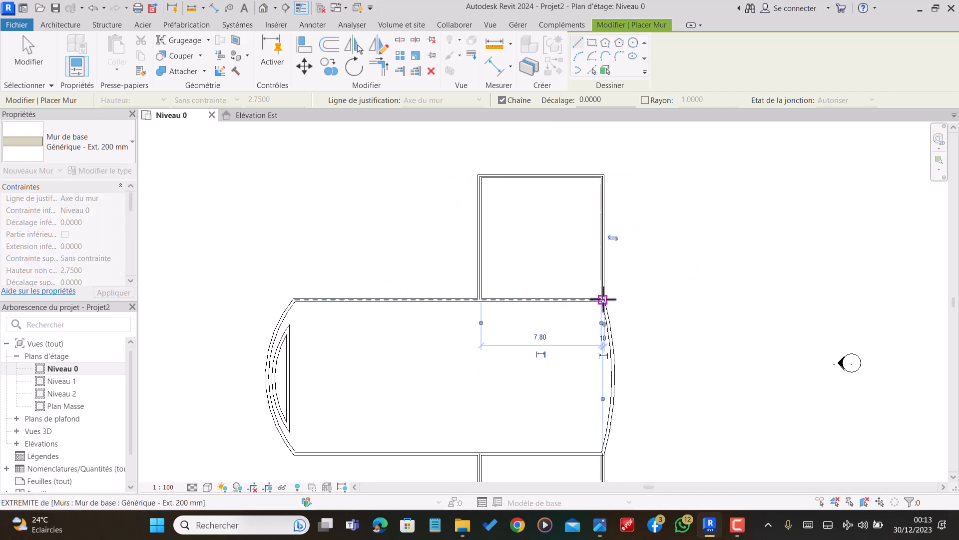
pyautogui.press('Escape')
pyautogui.press('Escape')
# Examine the wall layout on the Niveau 0 plan, checking both wings and the curved left end
pyautogui.scroll(-1, 595, 245)
pyautogui.scroll(-1, 604, 263)
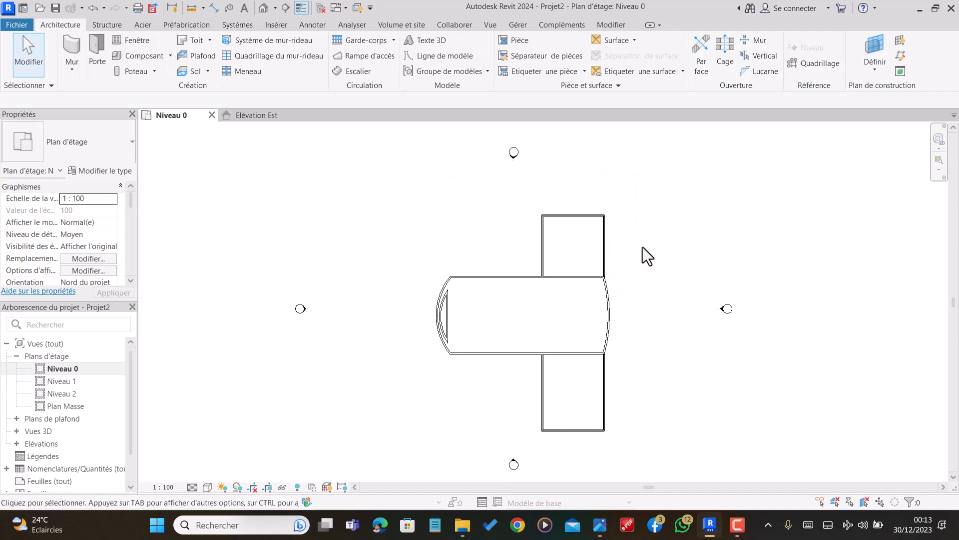
pyautogui.scroll(-1, 574, 302)
pyautogui.scroll(1, 568, 301)
pyautogui.scroll(1, 601, 262)
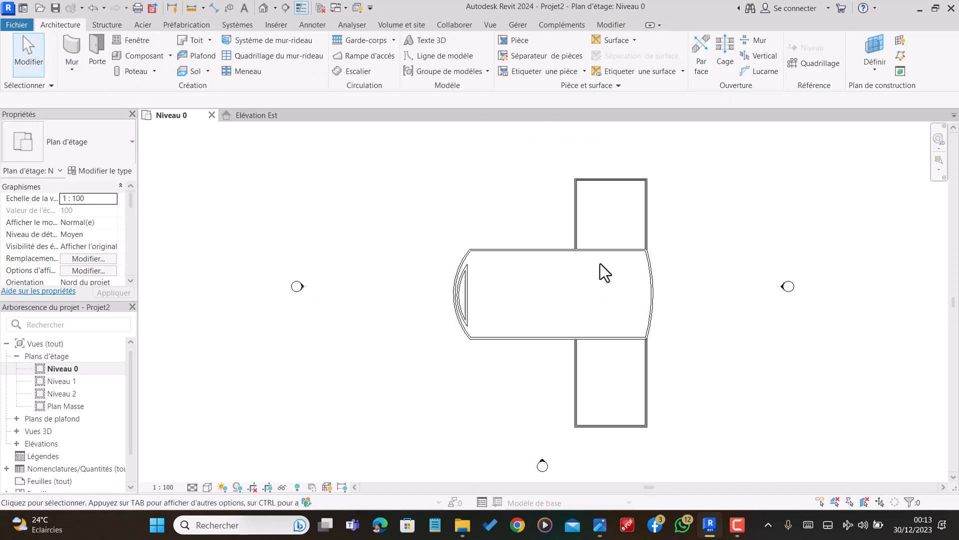
pyautogui.scroll(-1, 631, 298)
pyautogui.scroll(3, 611, 307)
pyautogui.scroll(1, 602, 328)
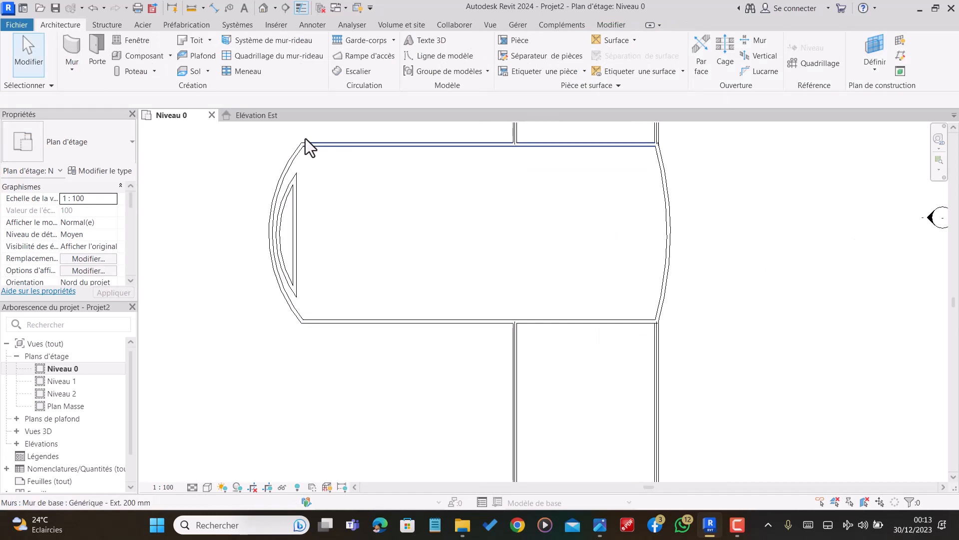
# In the default 3D view, select all walls and set their top constraint to Jusqu'au niveau: Niveau 1, checking the model from another angle
pyautogui.click(264, 8)
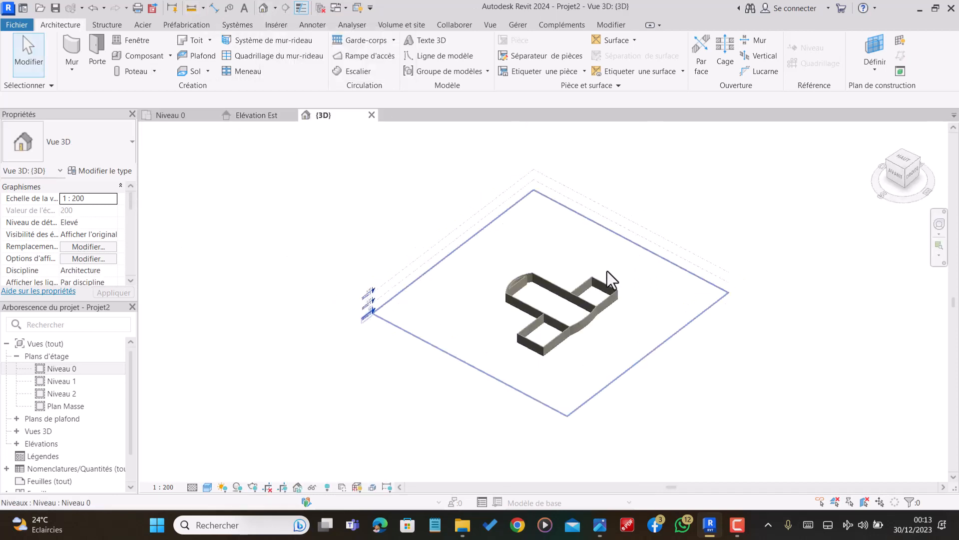
pyautogui.scroll(3, 596, 334)
pyautogui.moveTo(643, 387); pyautogui.dragTo(414, 221)
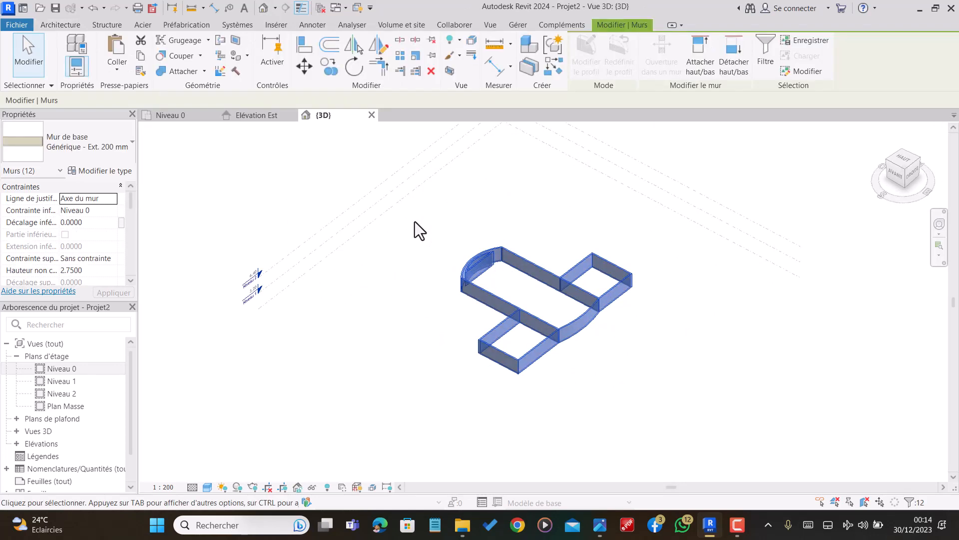
pyautogui.click(112, 259)
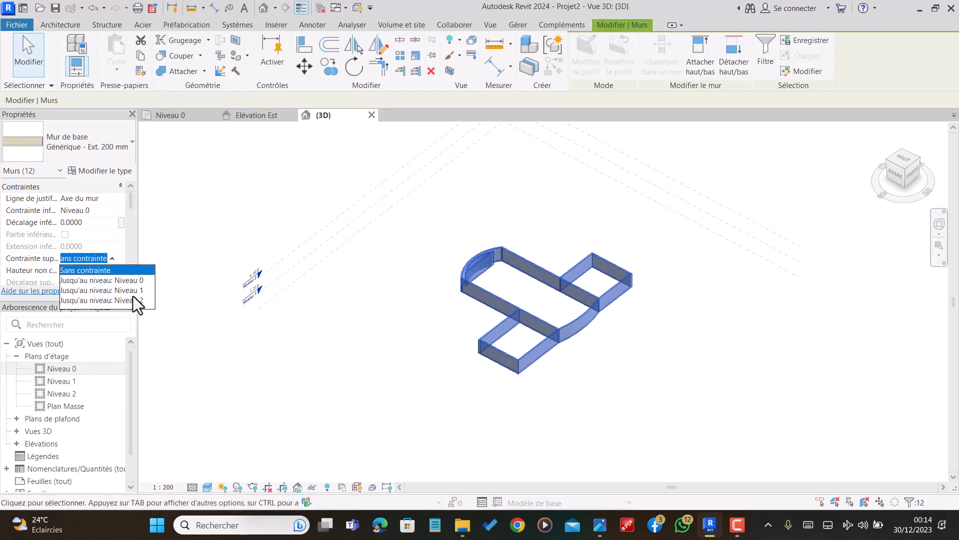
pyautogui.click(137, 291)
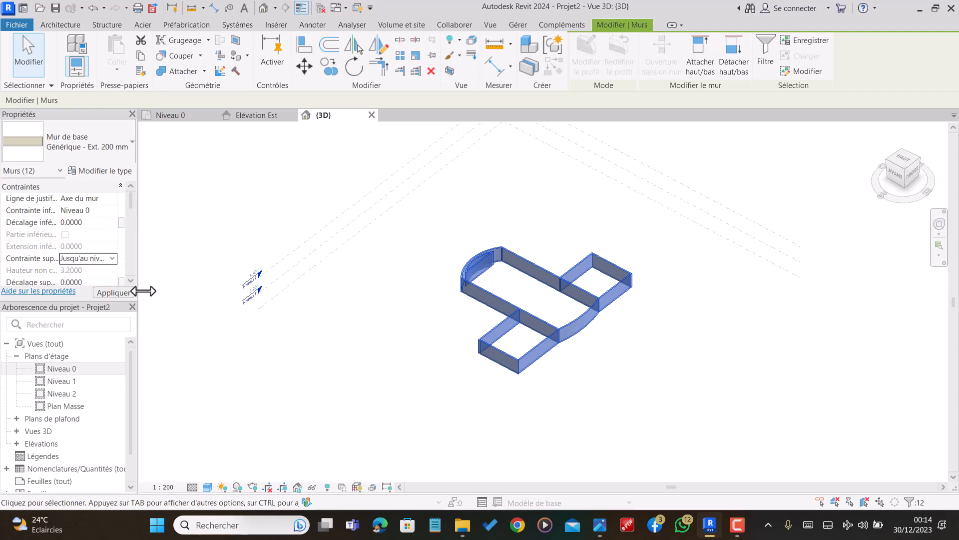
pyautogui.scroll(2, 528, 290)
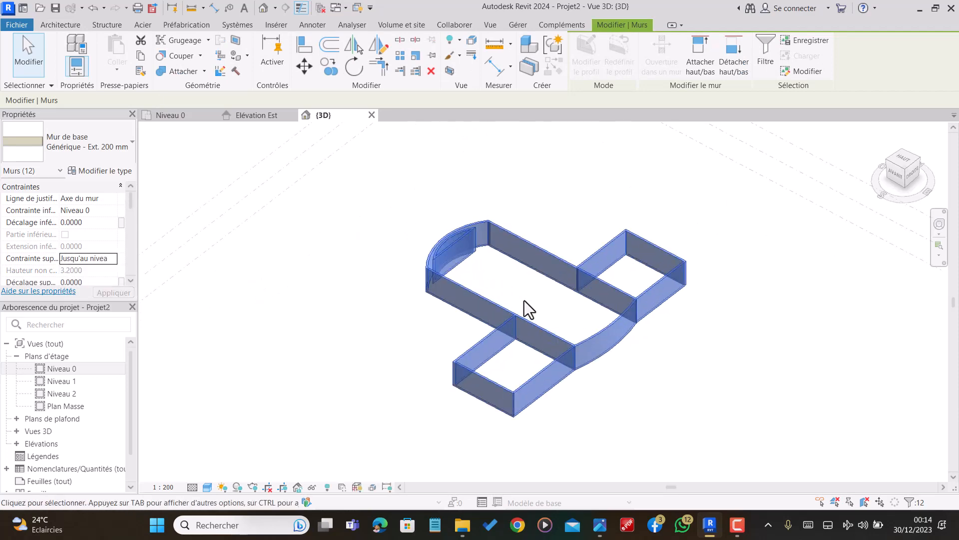
pyautogui.click(524, 301)
pyautogui.keyDown('shift'); pyautogui.moveTo(522, 320); pyautogui.dragTo(685, 321, button='middle'); pyautogui.keyUp('shift')
# Switch back to the Niveau 0 floor plan and focus on the lower wing
pyautogui.click(180, 113)
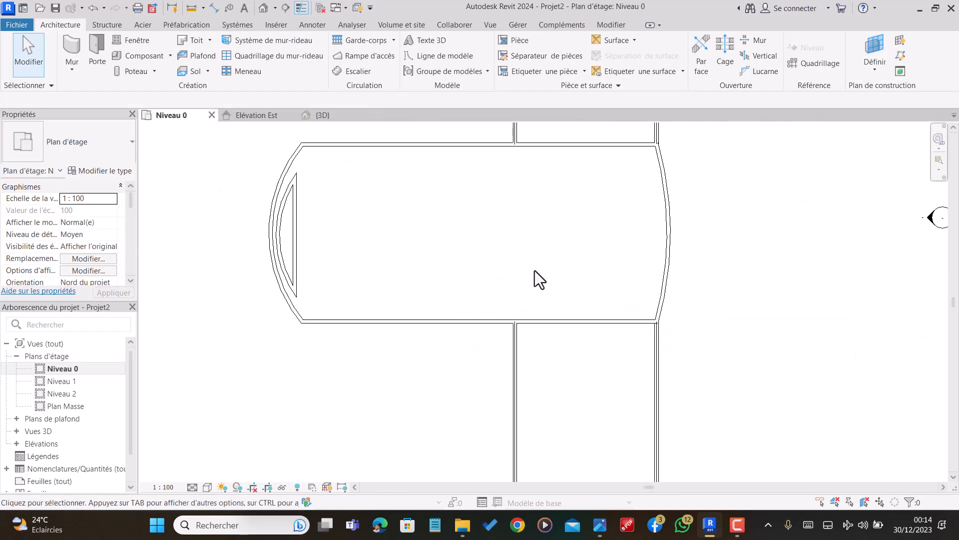
pyautogui.scroll(-5, 534, 271)
pyautogui.moveTo(548, 313)
pyautogui.mouseDown(button='middle')
pyautogui.moveTo(601, 286)
pyautogui.moveTo(541, 322)
pyautogui.mouseUp(button='middle')
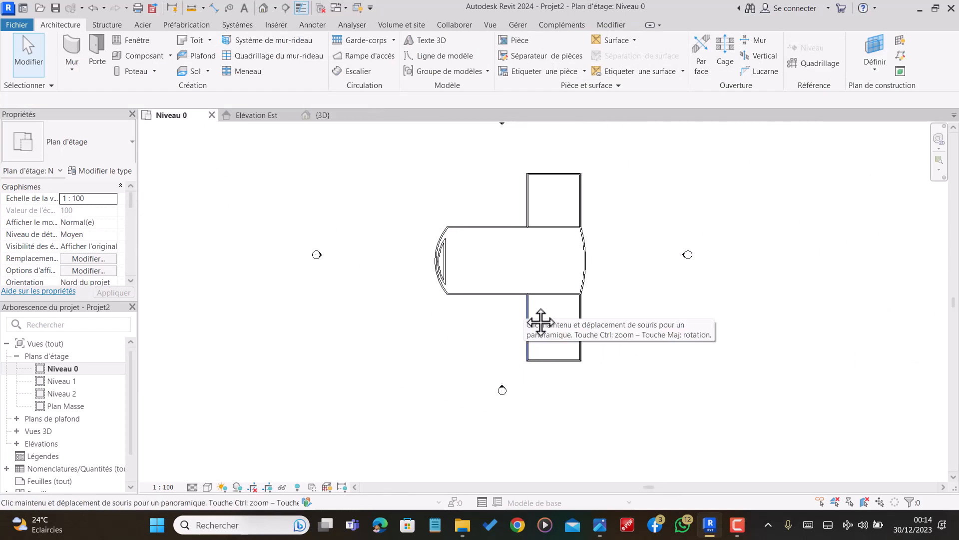
pyautogui.scroll(5, 544, 299)
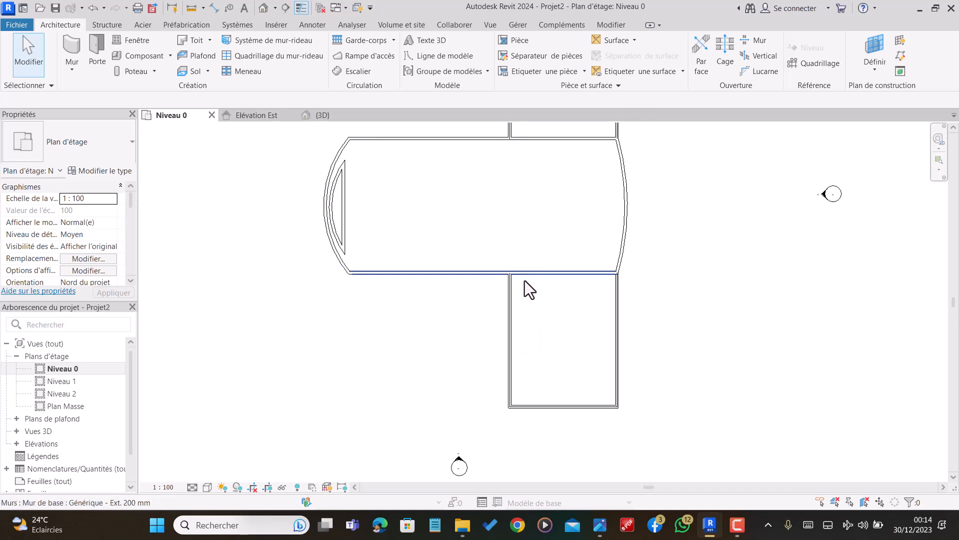
pyautogui.press('d')
pyautogui.press('l')
pyautogui.scroll(2, 531, 273)
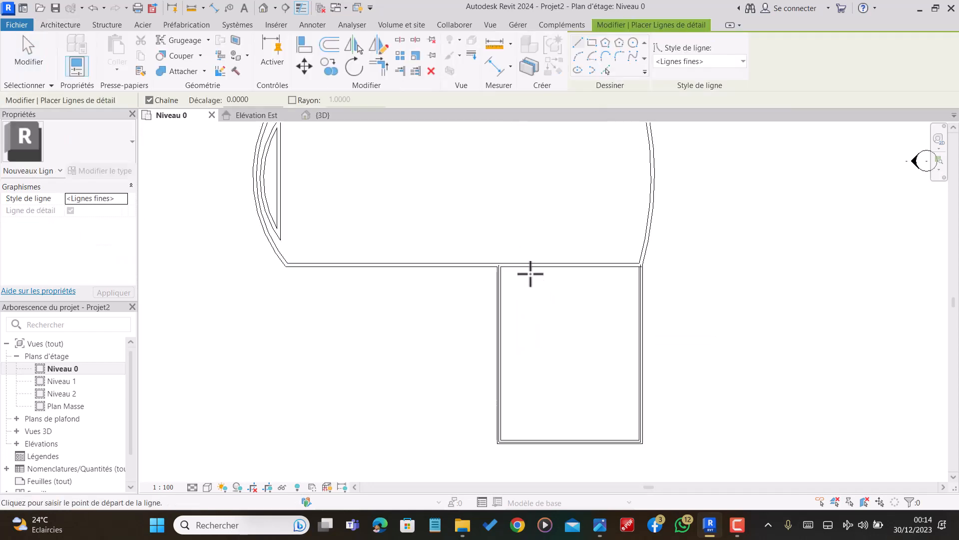
pyautogui.scroll(2, 531, 273)
pyautogui.scroll(-2, 535, 265)
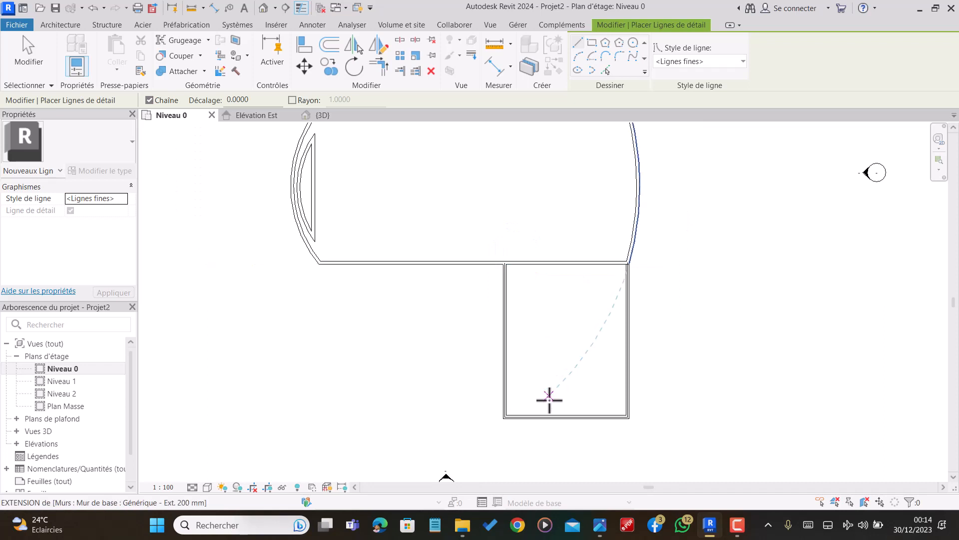
pyautogui.scroll(-1, 550, 400)
pyautogui.scroll(2, 563, 425)
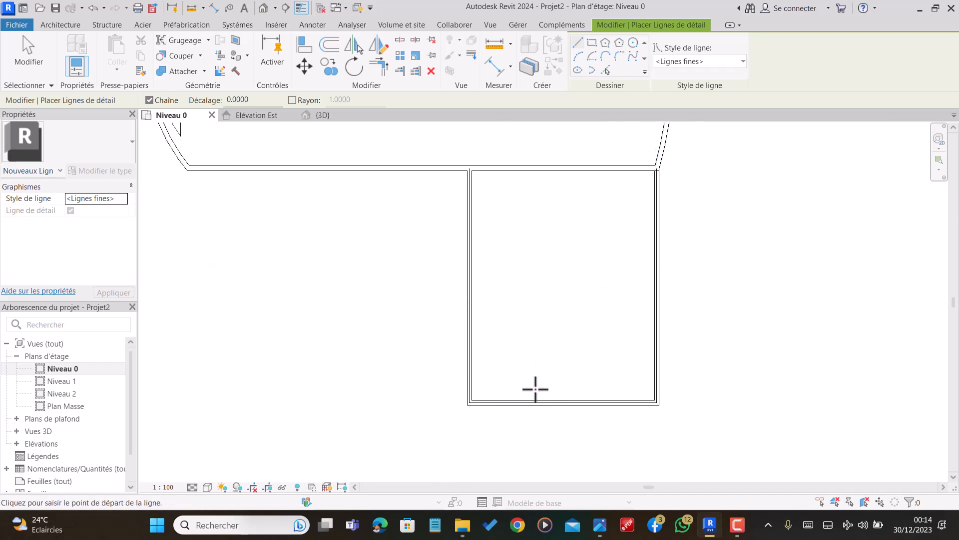
pyautogui.press('Escape')
pyautogui.press('Escape')
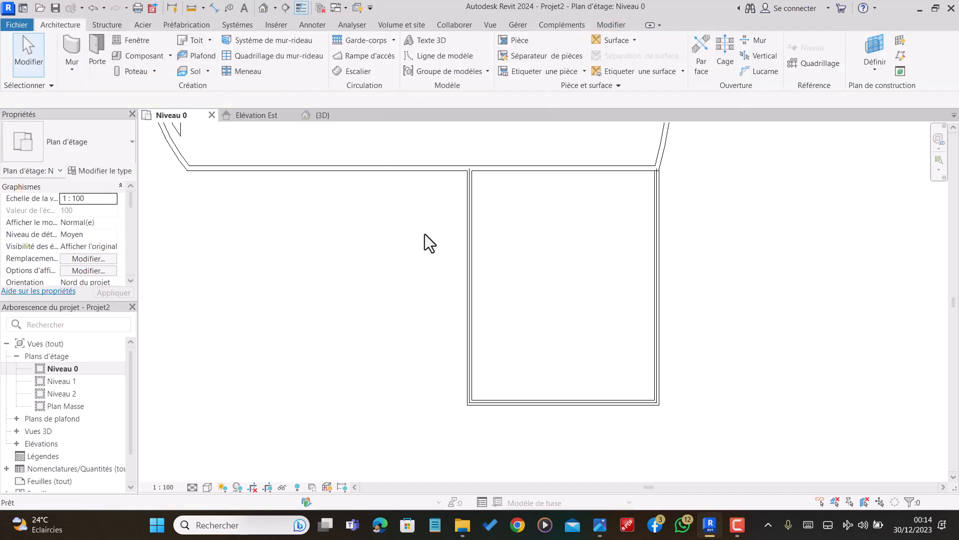
# Draw a three-point arc detail line of about 5.28 m radius across the lower wing between its side walls, bulging toward the bottom wall
pyautogui.press('d')
pyautogui.press('l')
pyautogui.scroll(1, 465, 355)
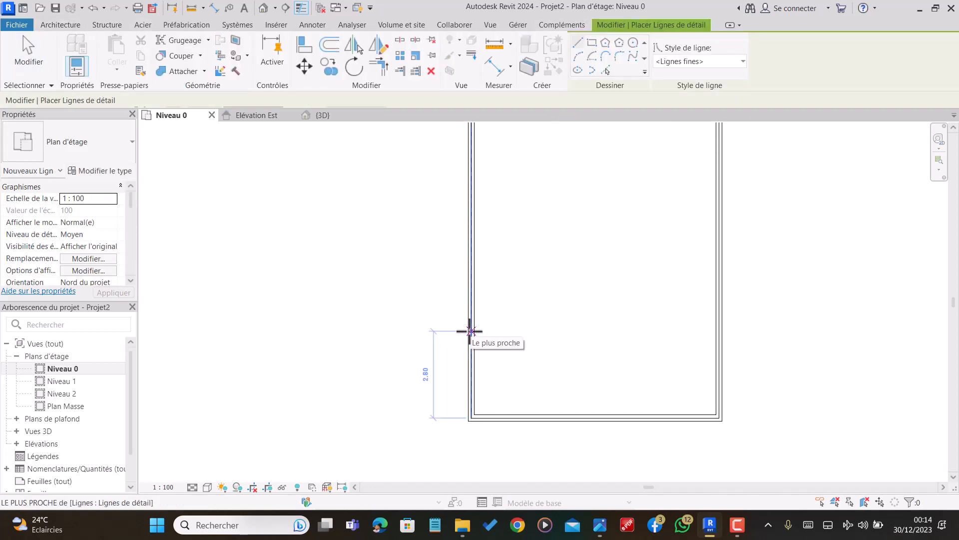
pyautogui.scroll(-1, 475, 310)
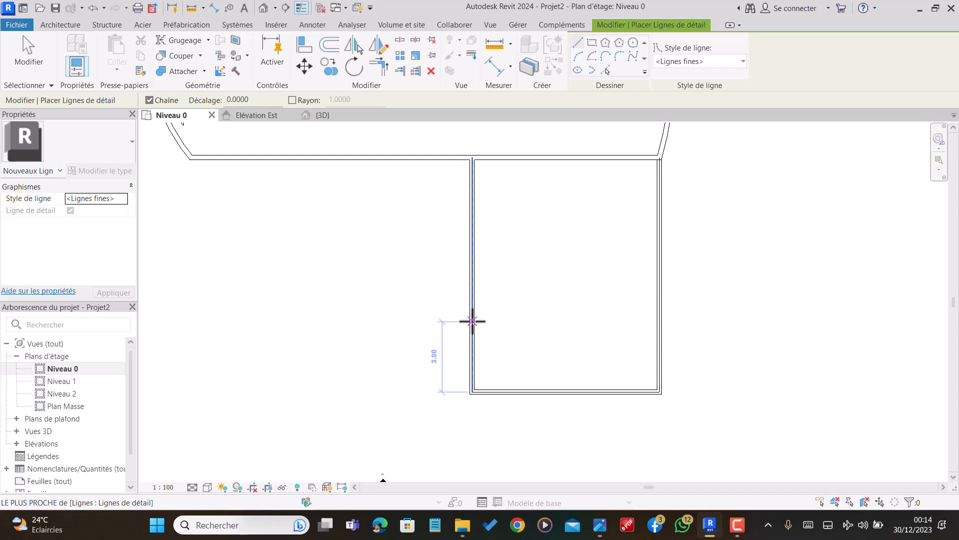
pyautogui.click(473, 314)
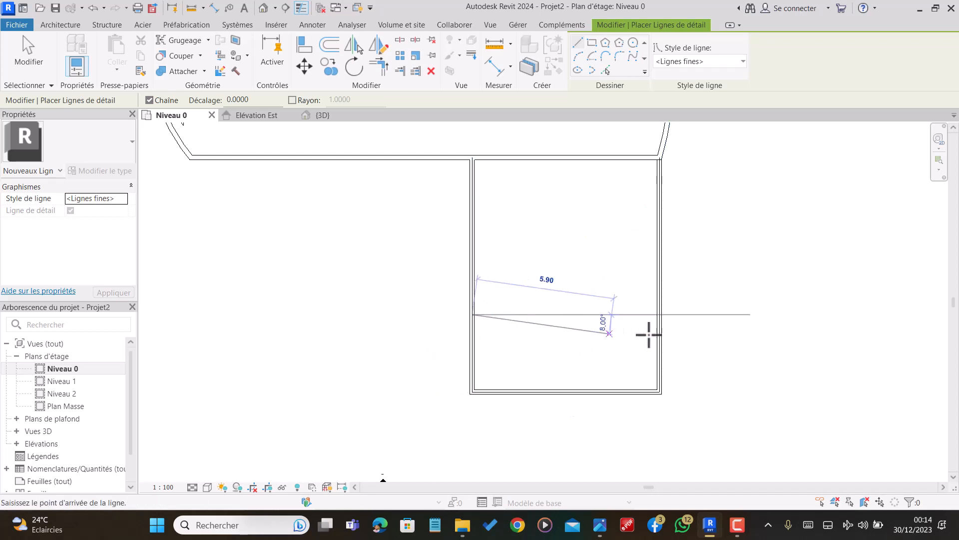
pyautogui.click(578, 57)
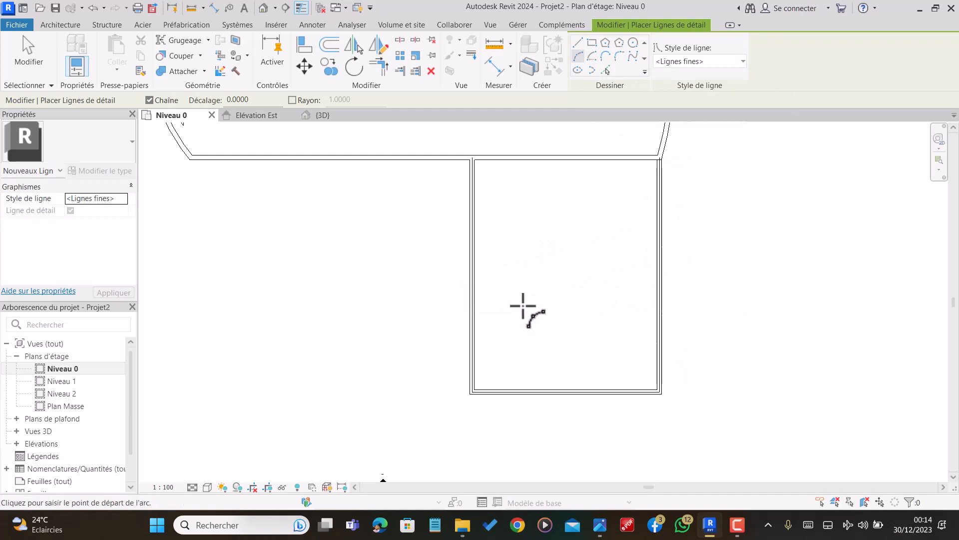
pyautogui.click(472, 311)
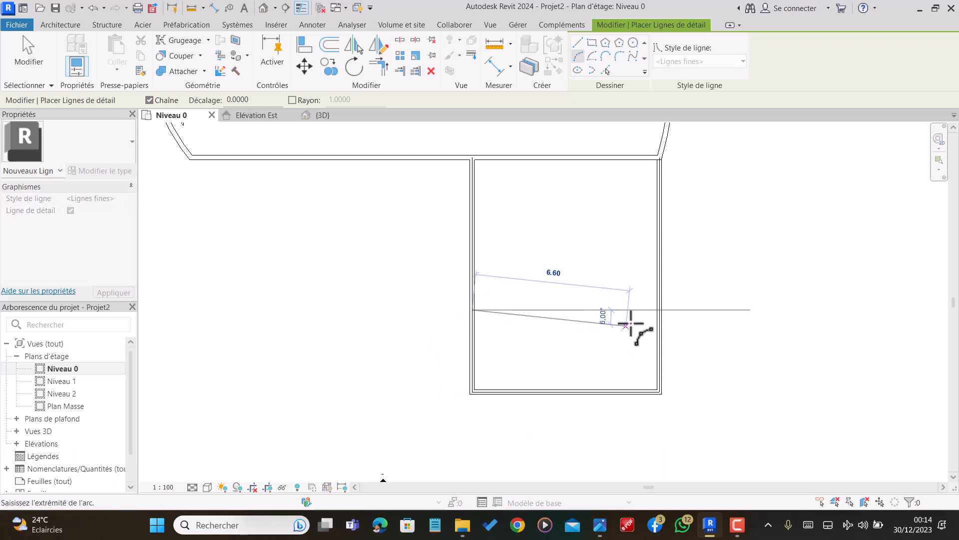
pyautogui.click(660, 309)
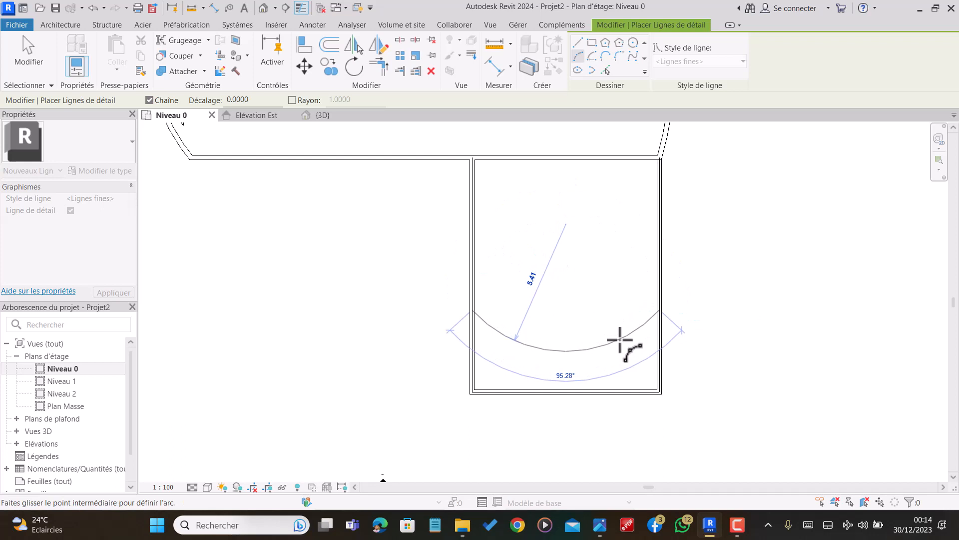
pyautogui.click(621, 342)
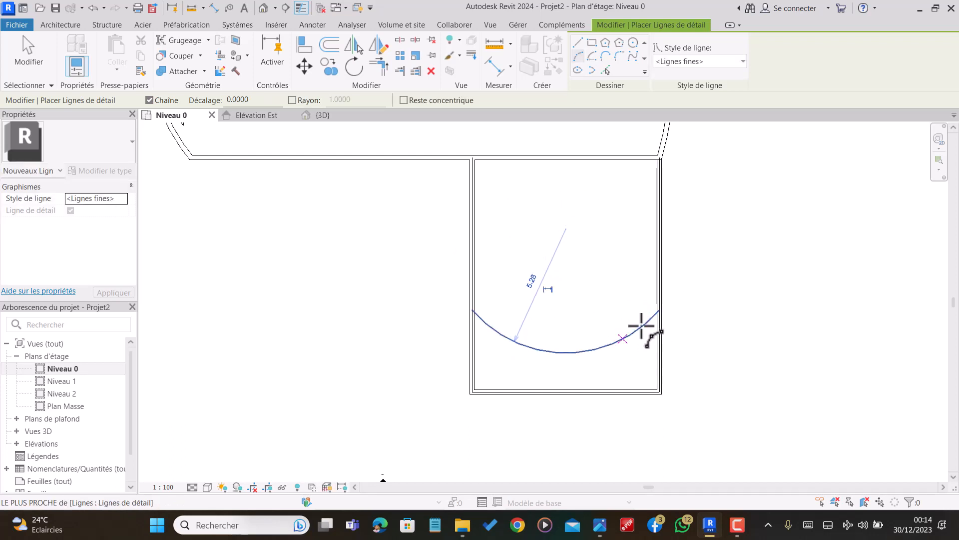
pyautogui.scroll(-3, 545, 251)
pyautogui.scroll(4, 582, 350)
pyautogui.scroll(3, 564, 337)
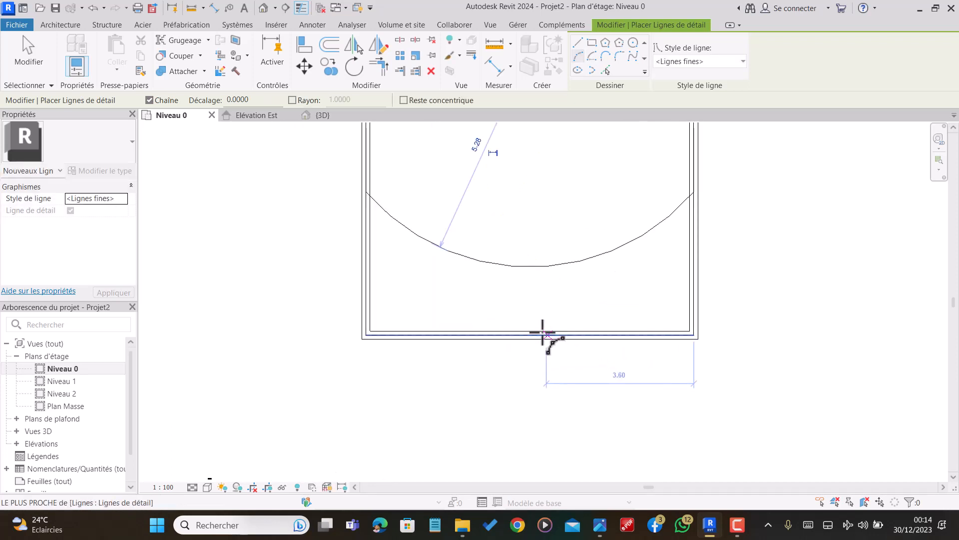
pyautogui.press('Escape')
# Draw a curved Générique - Ext. 200 mm wall, 2.75 m high, along the detail arc between the lower wing's side walls
pyautogui.click(61, 26)
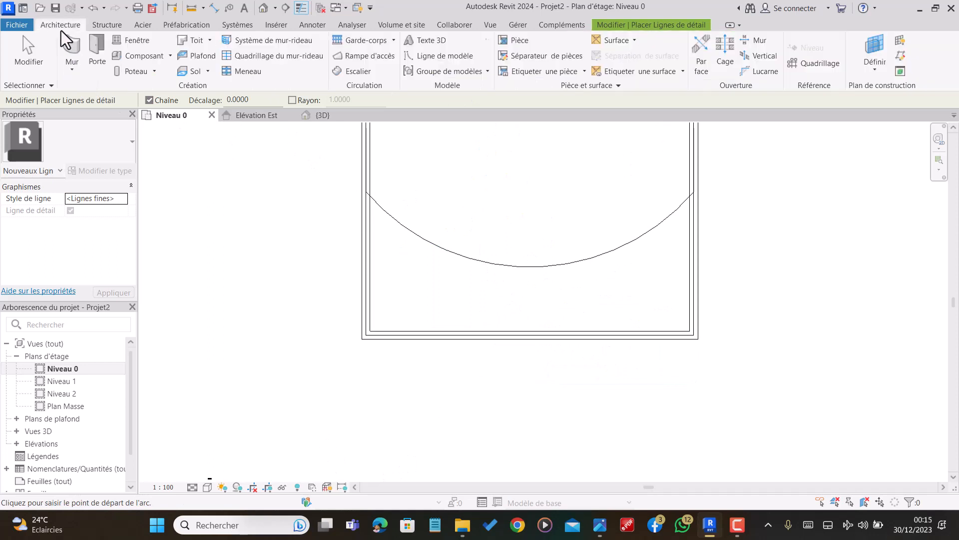
pyautogui.click(82, 57)
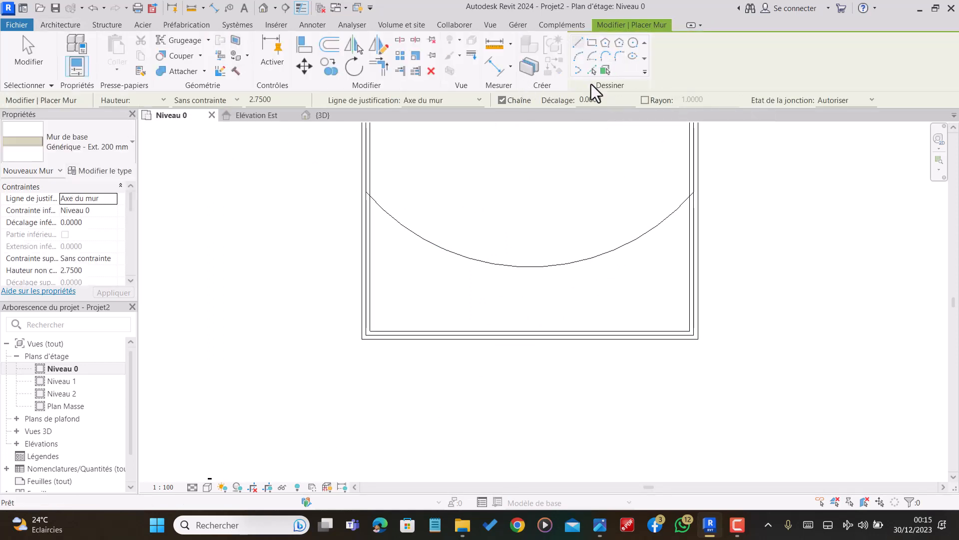
pyautogui.click(576, 56)
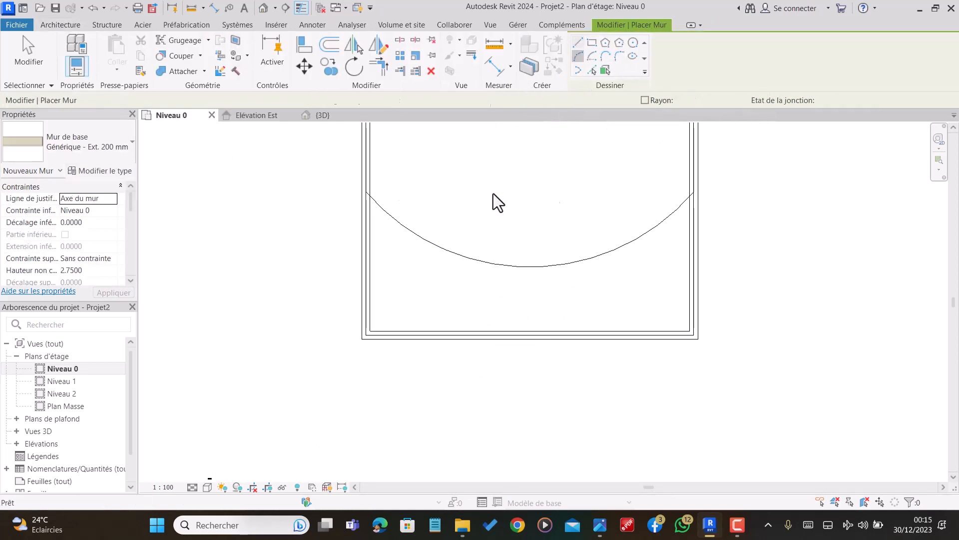
pyautogui.click(367, 194)
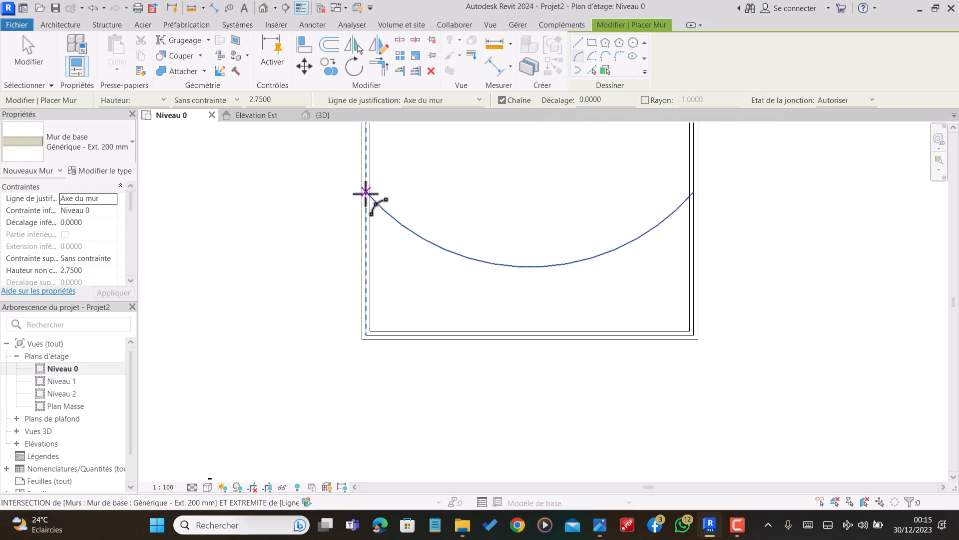
pyautogui.click(695, 192)
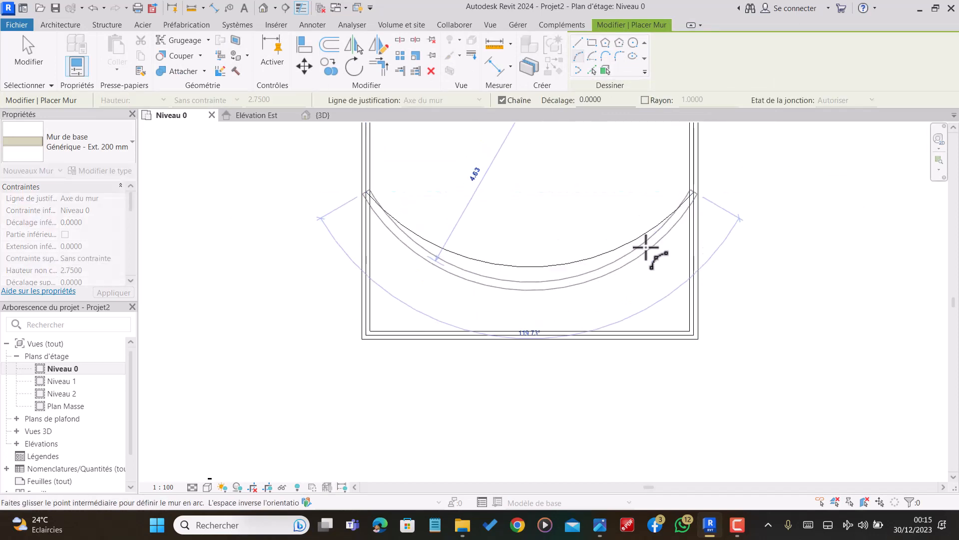
pyautogui.click(652, 232)
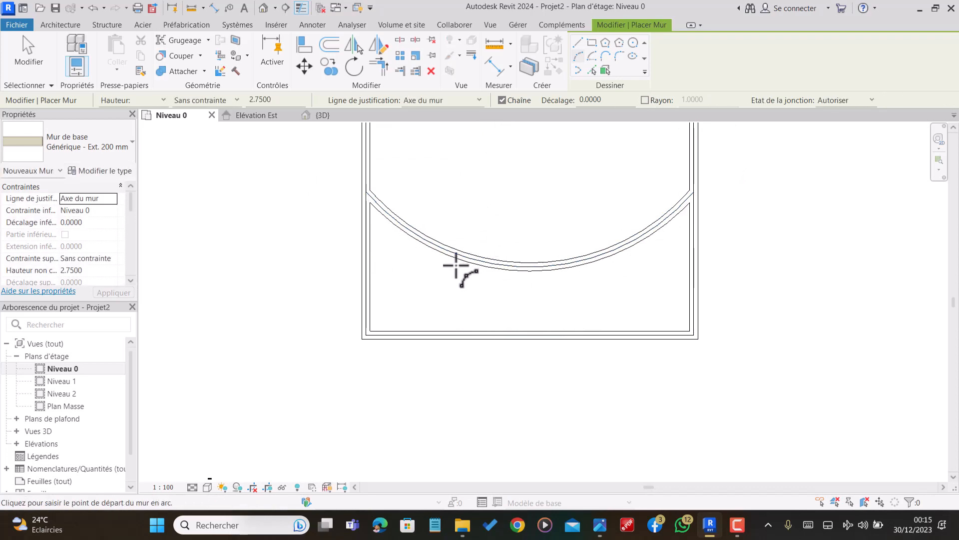
pyautogui.press('Escape')
pyautogui.press('Escape')
# Draw a vertical detail line from the curved wall's midpoint down past the lower wing's bottom wall
pyautogui.scroll(2, 455, 265)
pyautogui.press('l')
pyautogui.scroll(3, 439, 249)
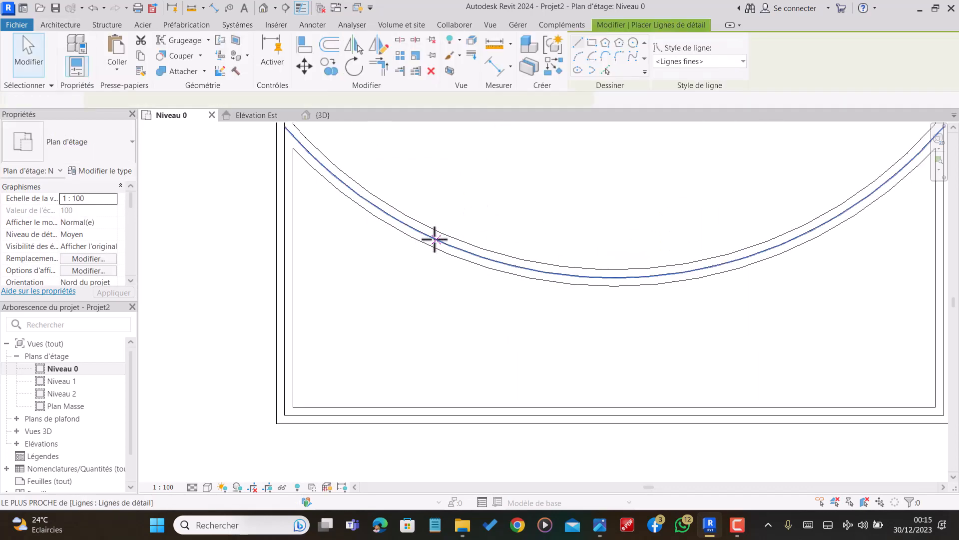
pyautogui.scroll(-2, 441, 240)
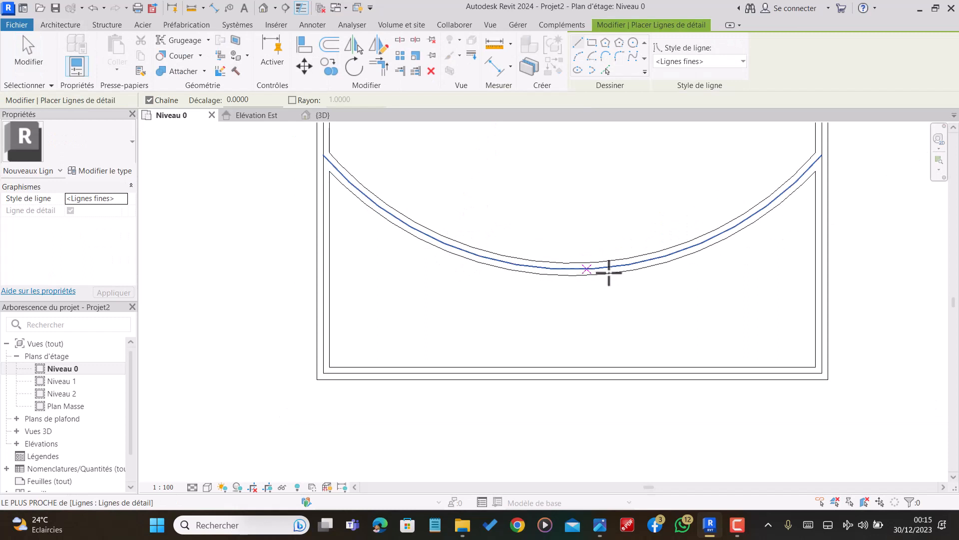
pyautogui.click(573, 268)
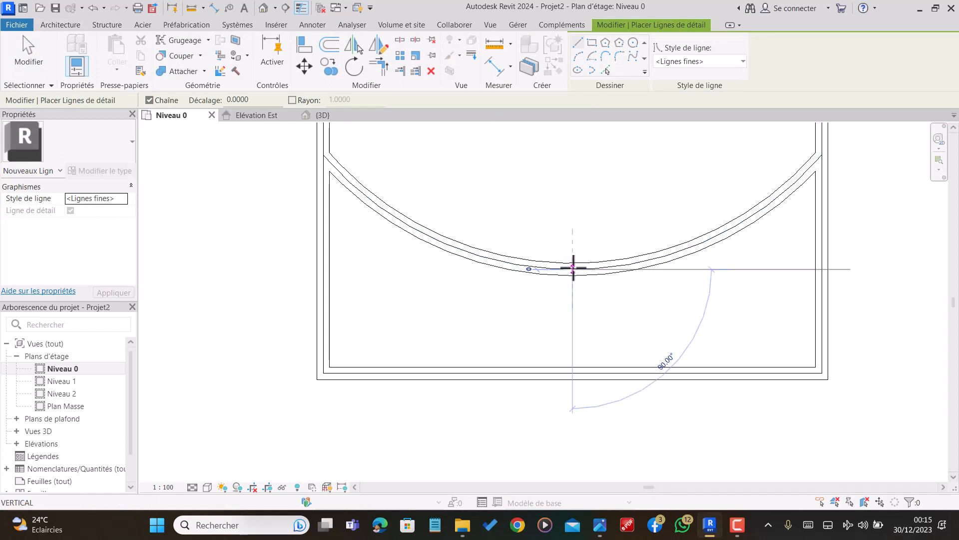
pyautogui.click(573, 418)
pyautogui.press('Escape')
pyautogui.press('Escape')
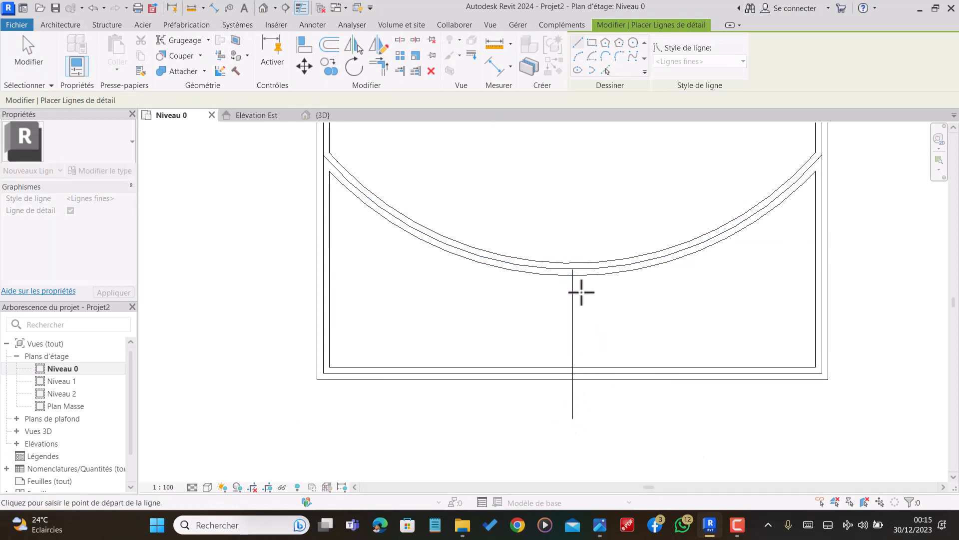
pyautogui.press('Escape')
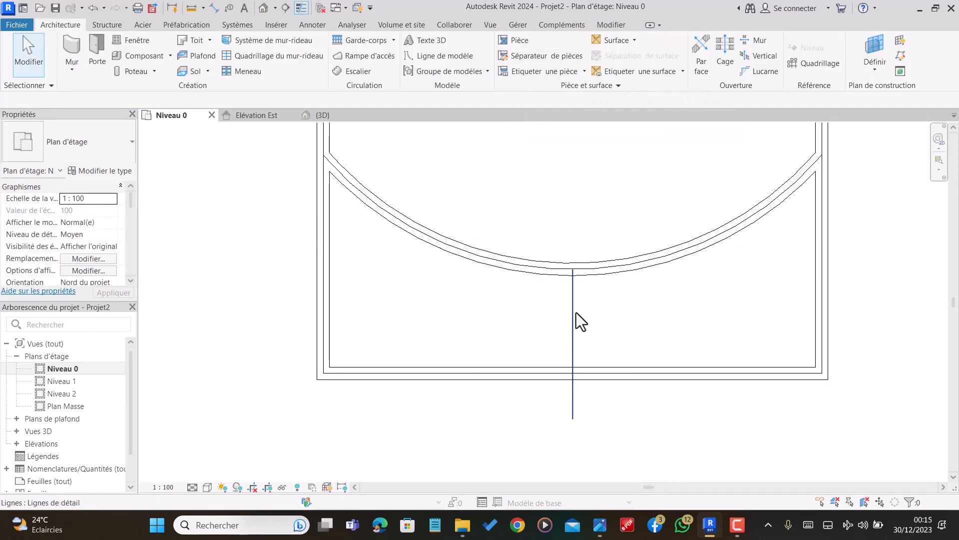
# Offset copies of the vertical centre detail line by 2 m to both sides
pyautogui.click(574, 314)
pyautogui.click(332, 44)
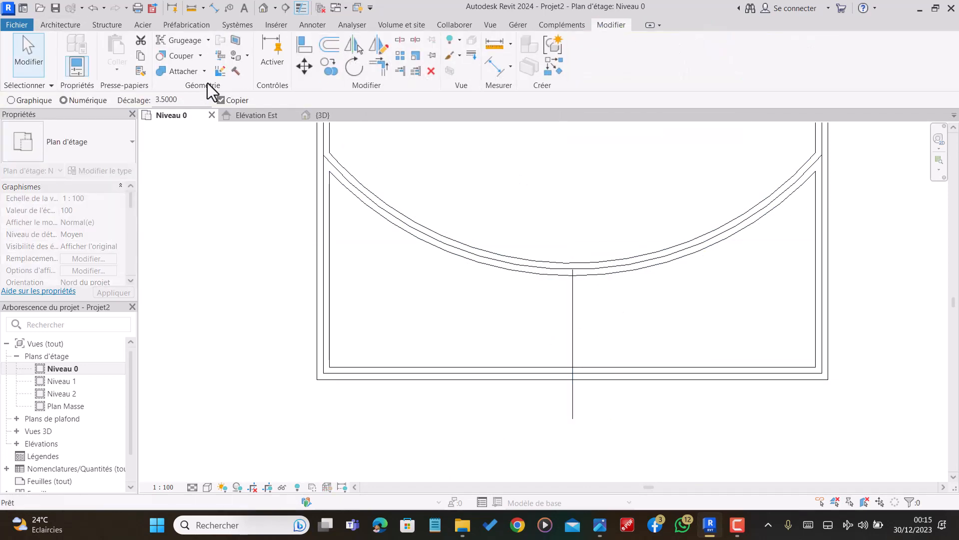
pyautogui.write('2')
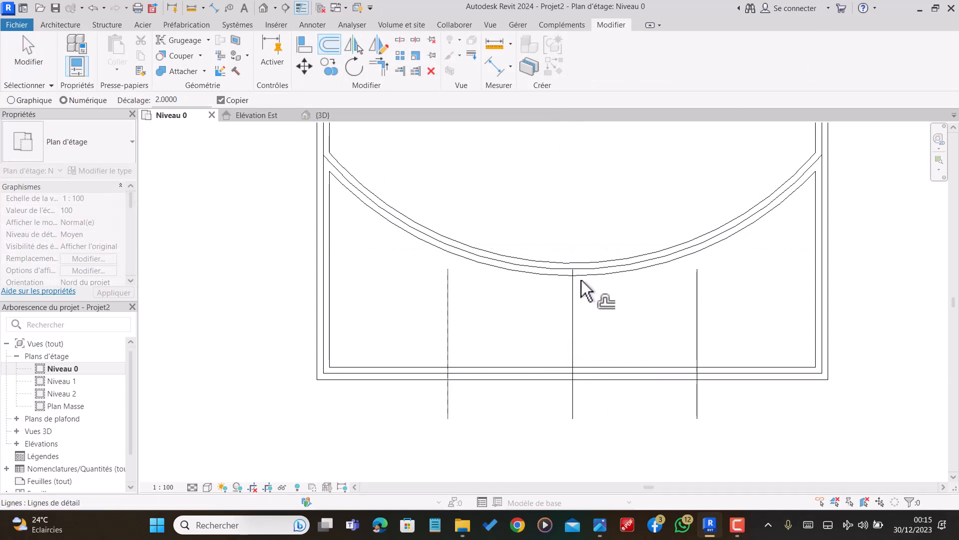
pyautogui.scroll(-3, 581, 280)
pyautogui.press('Escape')
pyautogui.scroll(-1, 457, 242)
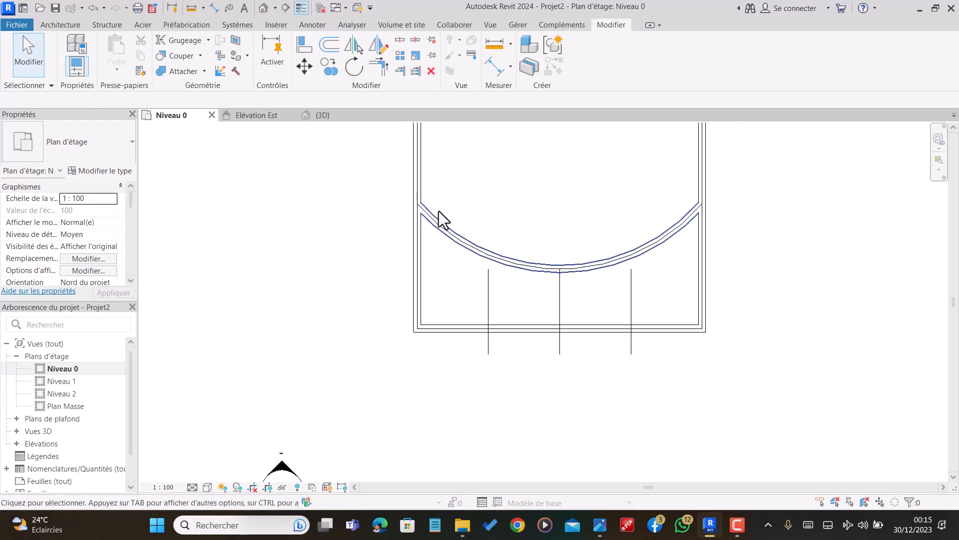
# Draw two vertical Générique - Ext. 200 mm walls, about 2.79 m long, along the offset lines from their lower ends to the curved wall
pyautogui.click(49, 24)
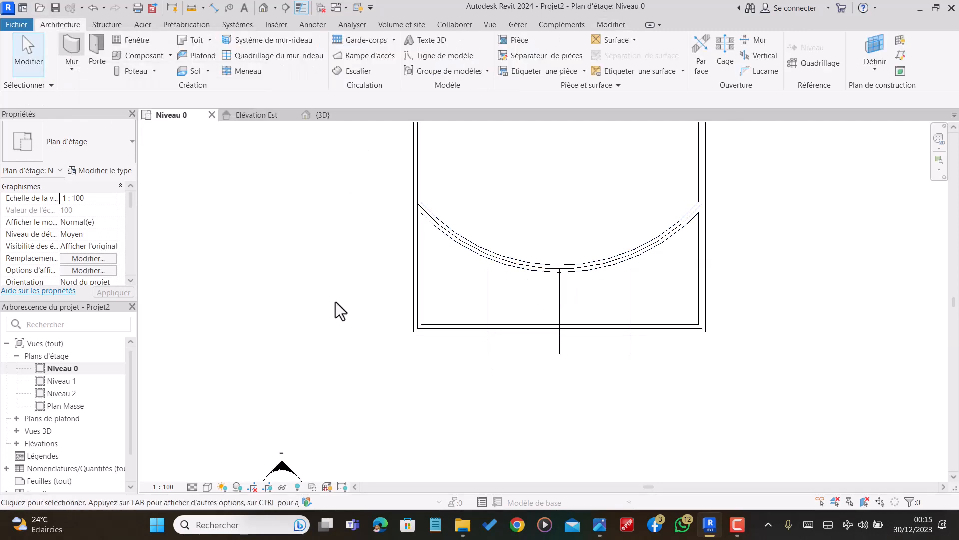
pyautogui.press('w')
pyautogui.press('a')
pyautogui.scroll(2, 505, 378)
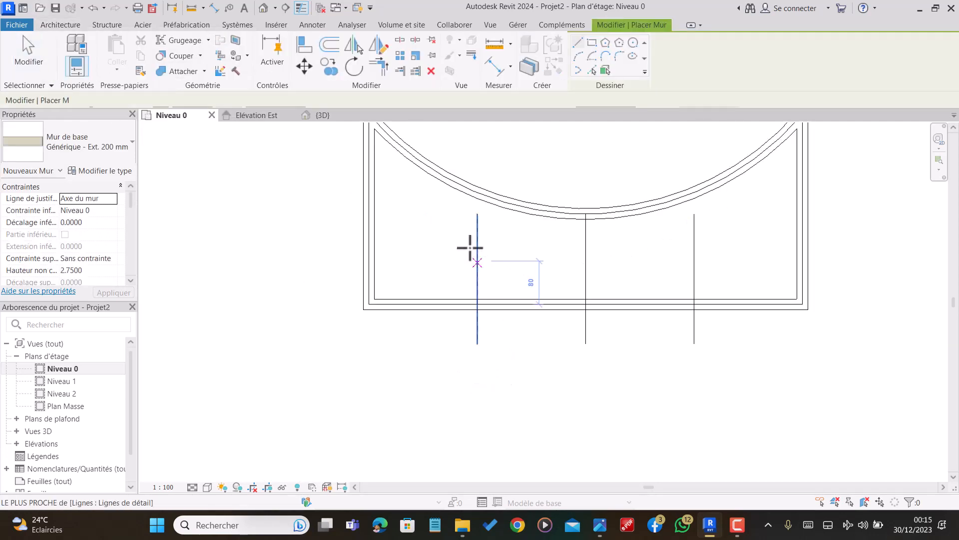
pyautogui.click(476, 344)
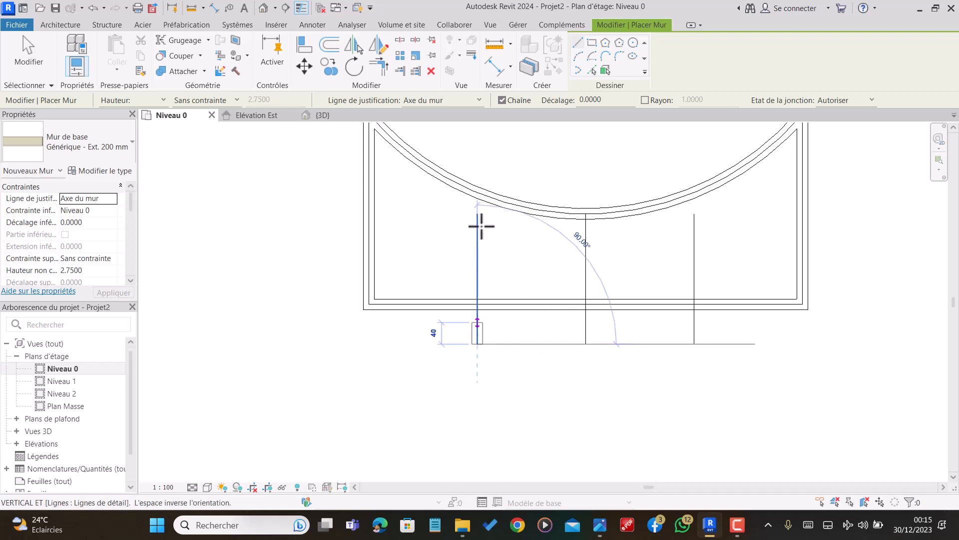
pyautogui.click(477, 193)
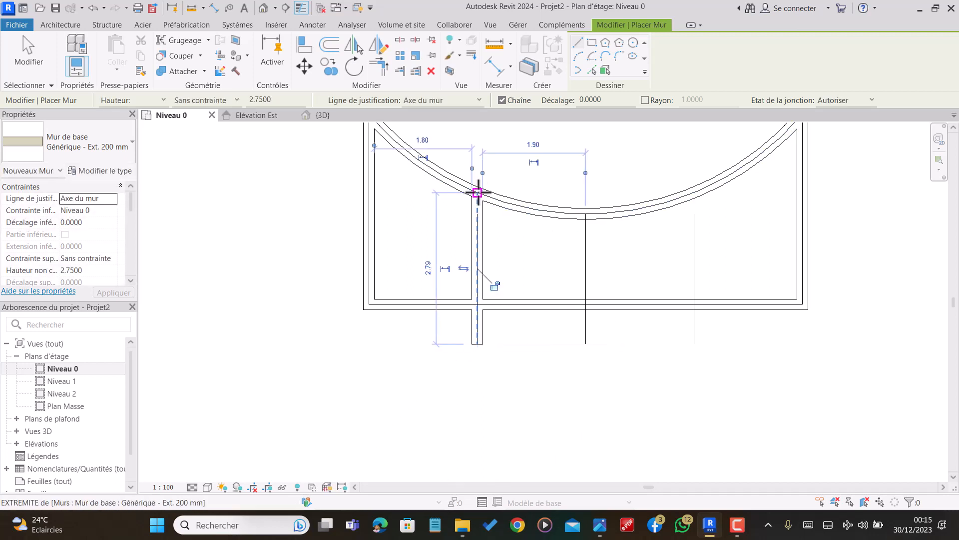
pyautogui.click(694, 344)
pyautogui.click(694, 192)
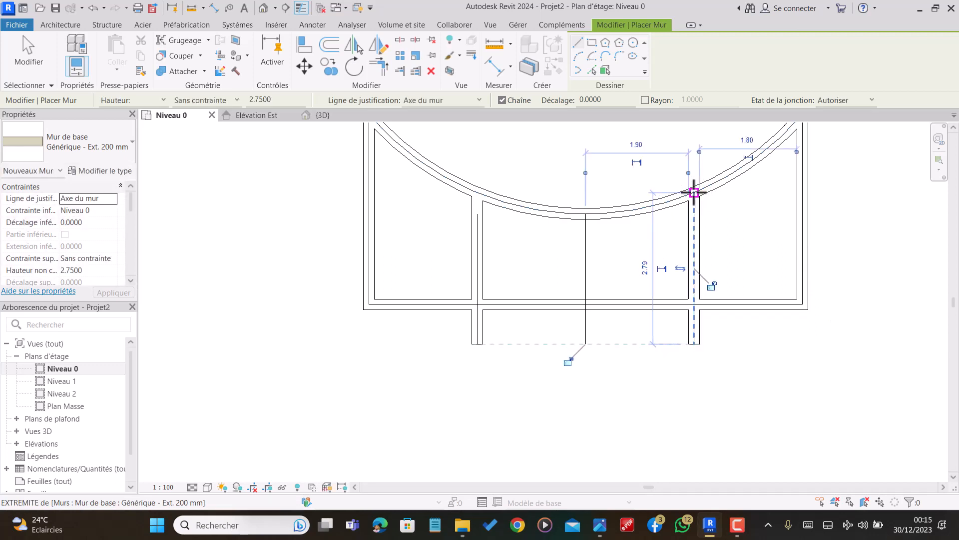
pyautogui.scroll(-2, 603, 241)
pyautogui.scroll(-2, 519, 311)
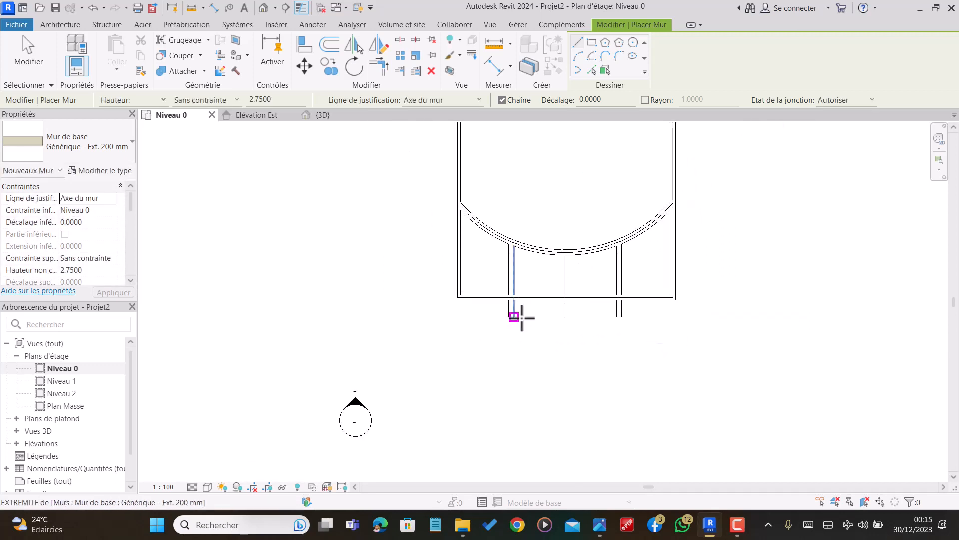
# Delete the three vertical detail lines around the entrance and the horizontal detail line along the lower wing's bottom wall
pyautogui.scroll(2, 515, 328)
pyautogui.press('Escape')
pyautogui.press('Escape')
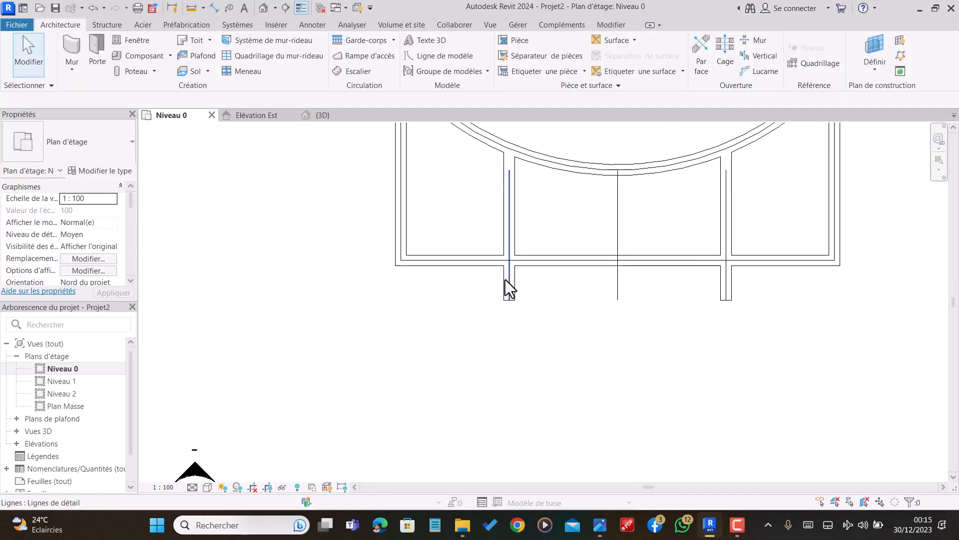
pyautogui.click(506, 280)
pyautogui.click(521, 309)
pyautogui.click(510, 292)
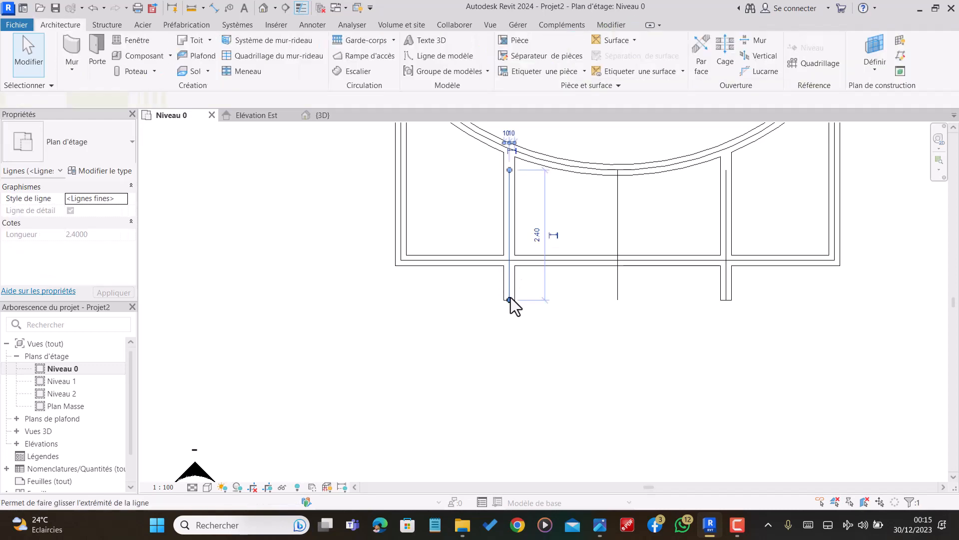
pyautogui.press('Delete')
pyautogui.click(727, 281)
pyautogui.press('Delete')
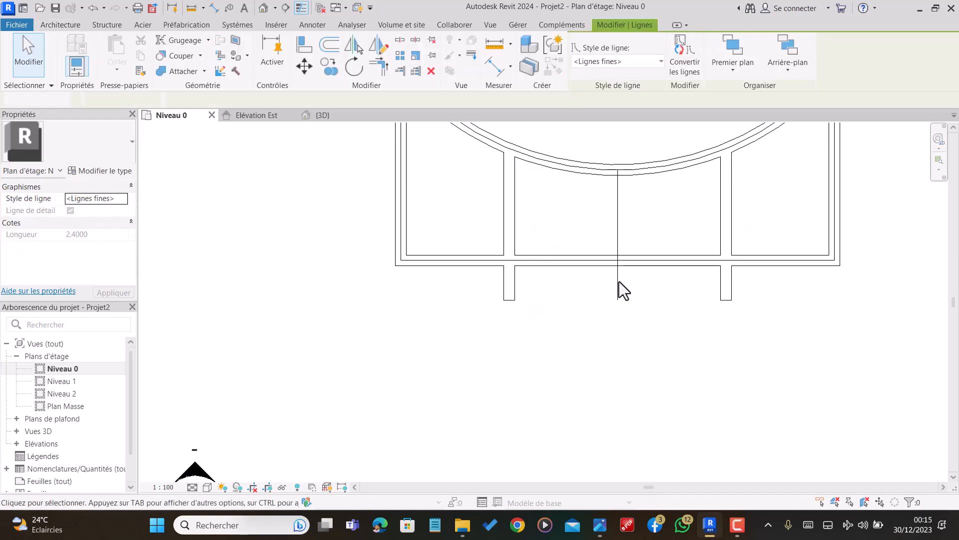
pyautogui.click(618, 282)
pyautogui.press('Delete')
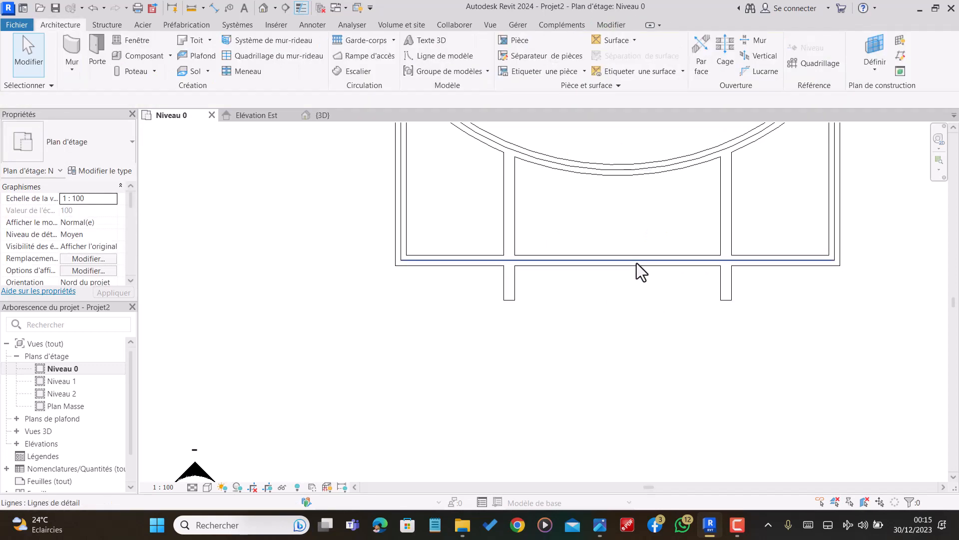
pyautogui.click(637, 263)
pyautogui.press('Delete')
# Extend both vertical entrance walls downward so that each is about 3.70 m long
pyautogui.click(509, 296)
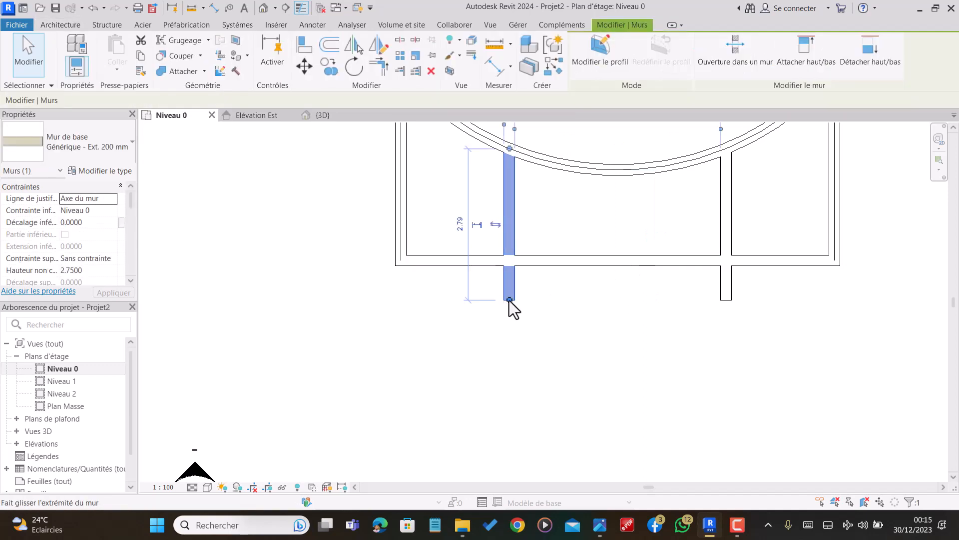
pyautogui.moveTo(509, 300); pyautogui.dragTo(509, 326)
pyautogui.moveTo(514, 359); pyautogui.dragTo(512, 349)
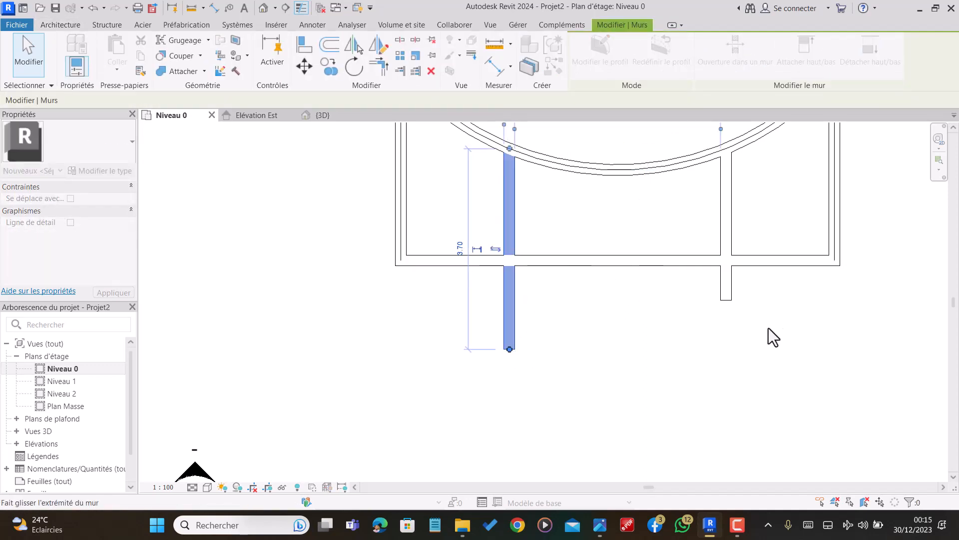
pyautogui.click(727, 290)
pyautogui.moveTo(728, 302); pyautogui.dragTo(728, 349)
pyautogui.scroll(-3, 695, 364)
pyautogui.click(661, 353)
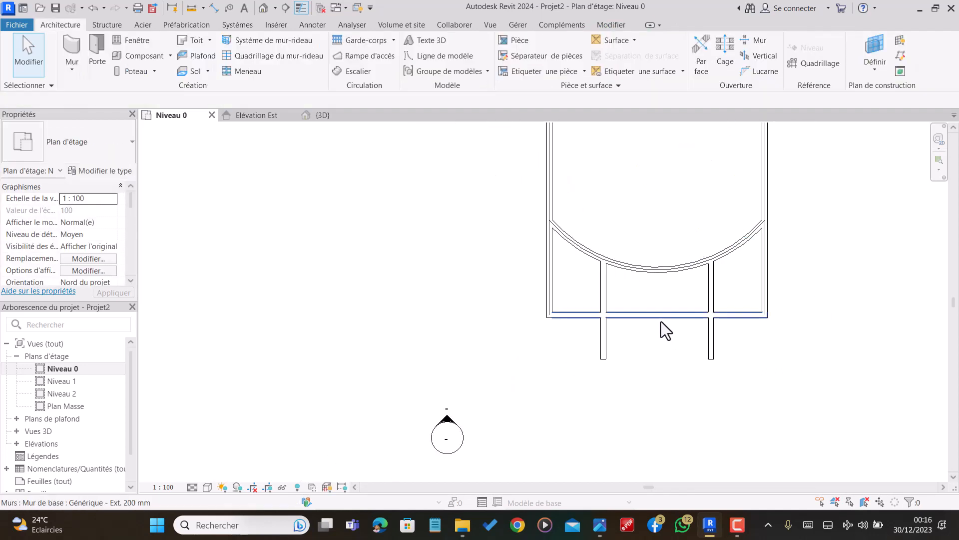
# Delete the lower wing's bottom wall and the remaining detail lines along the curved wall and both side walls
pyautogui.click(660, 314)
pyautogui.press('Delete')
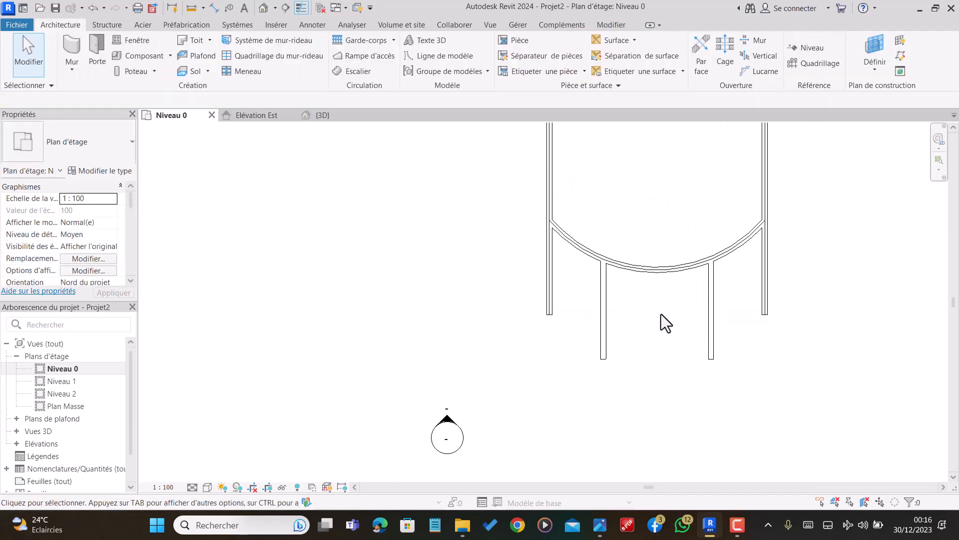
pyautogui.scroll(-2, 647, 331)
pyautogui.scroll(4, 582, 265)
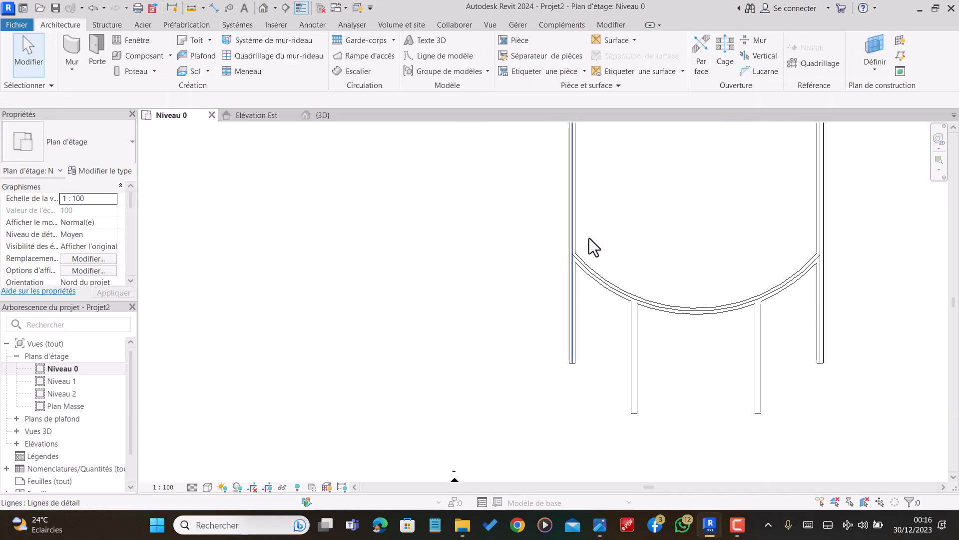
pyautogui.click(574, 258)
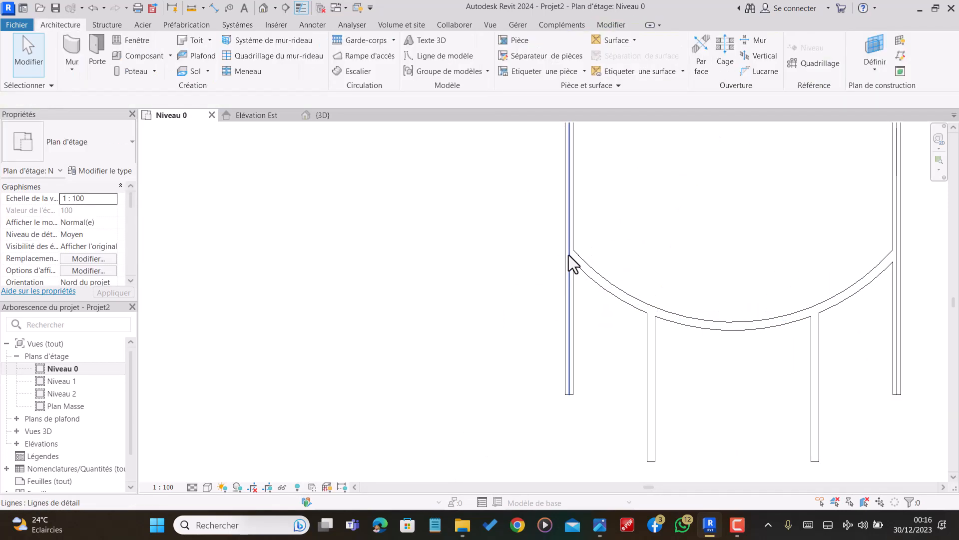
pyautogui.click(568, 255)
pyautogui.press('Delete')
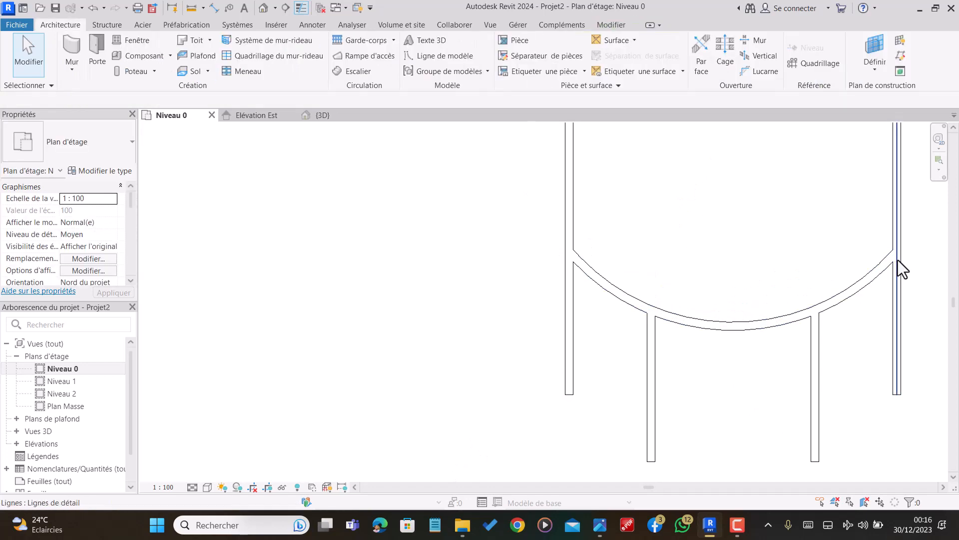
pyautogui.click(897, 266)
pyautogui.press('Delete')
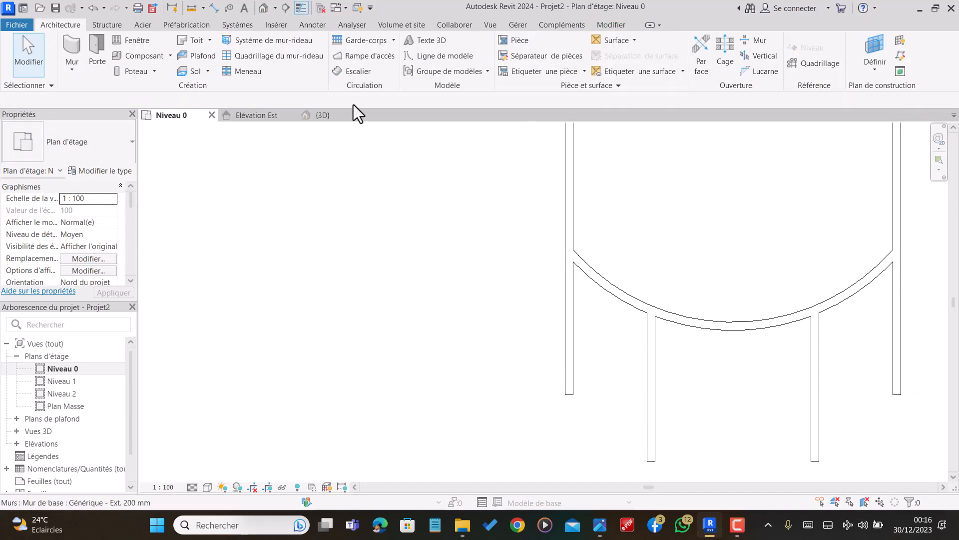
# Trim the lower wing's two side walls to corners with the ends of the curved wall
pyautogui.click(569, 220)
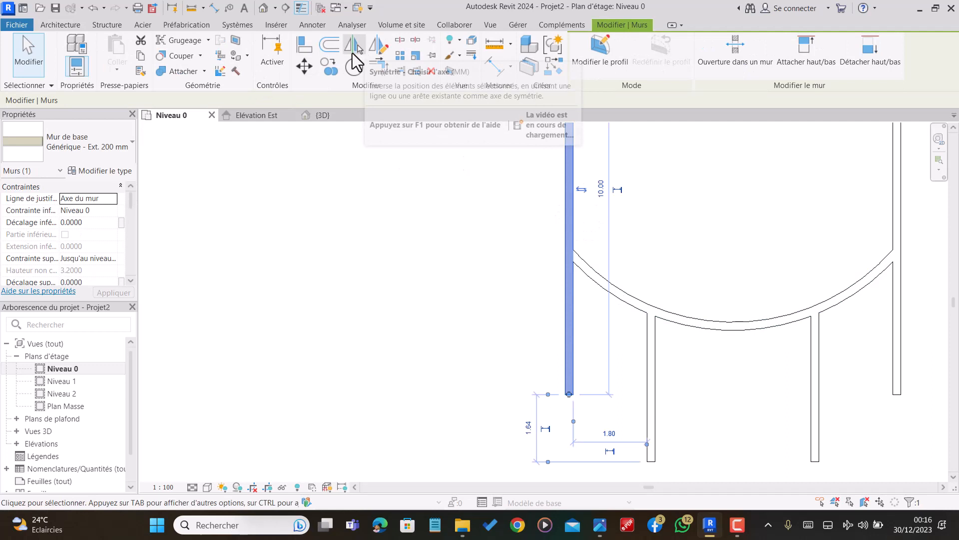
pyautogui.click(378, 66)
pyautogui.click(574, 220)
pyautogui.click(585, 267)
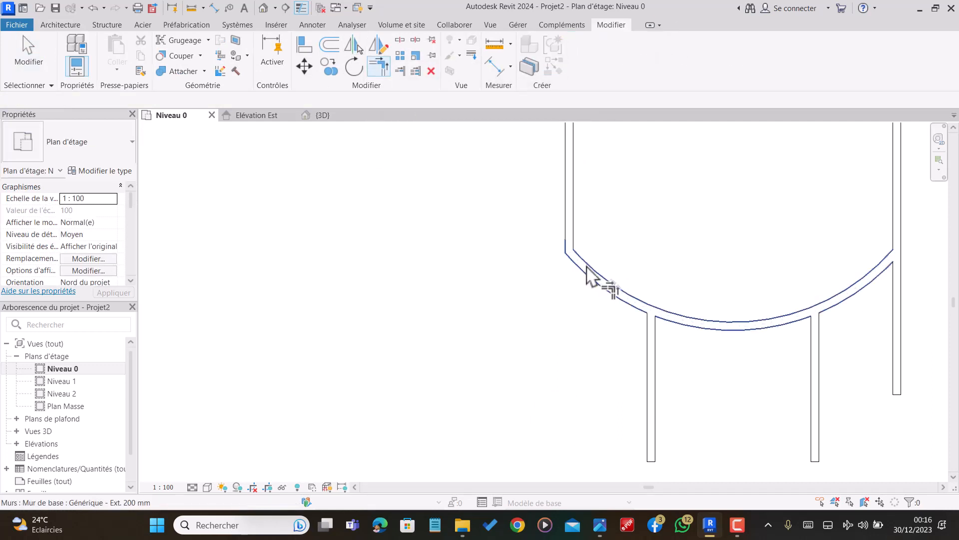
pyautogui.click(872, 277)
pyautogui.click(901, 242)
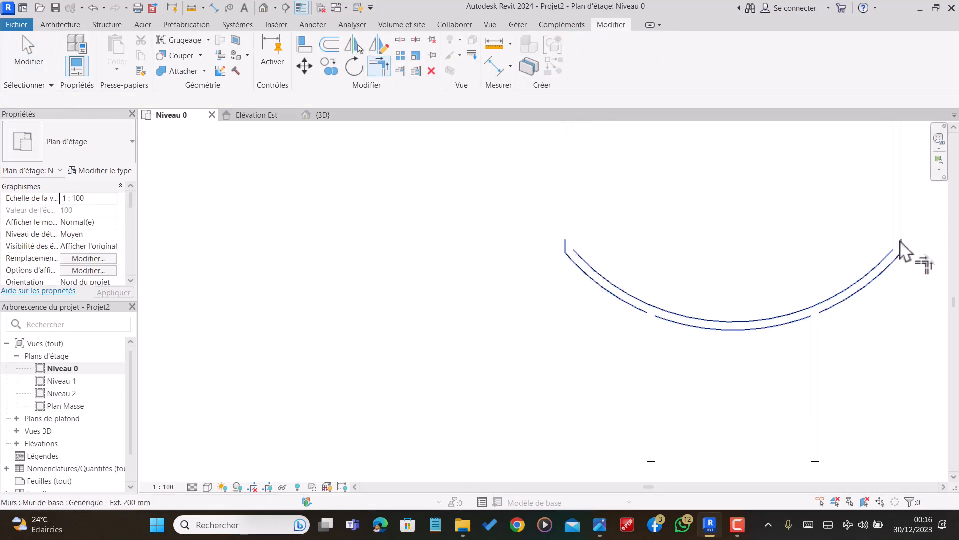
# Split the curved wall at two points just inside the entrance walls and delete the middle segment
pyautogui.scroll(-3, 823, 285)
pyautogui.scroll(-3, 653, 298)
pyautogui.scroll(8, 743, 314)
pyautogui.scroll(2, 734, 305)
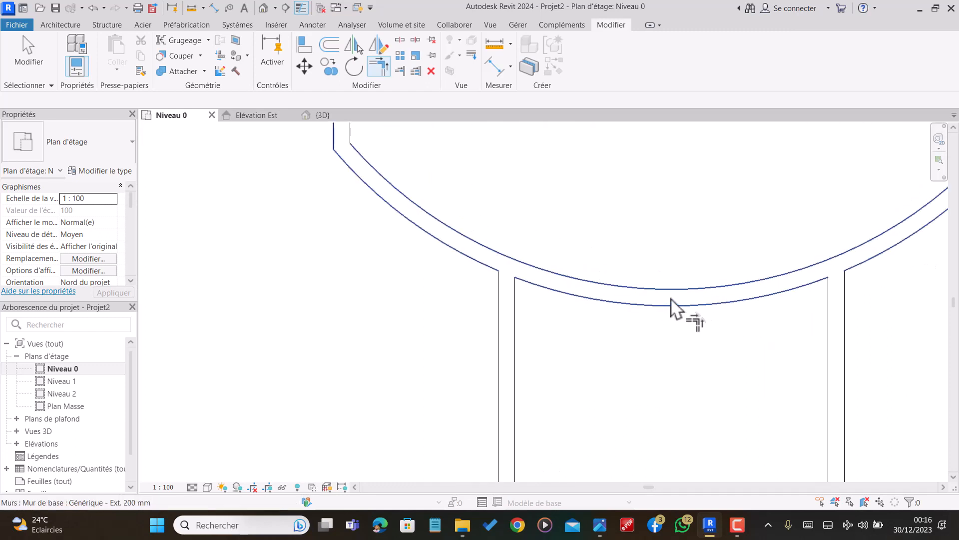
pyautogui.scroll(1, 673, 301)
pyautogui.scroll(-2, 632, 295)
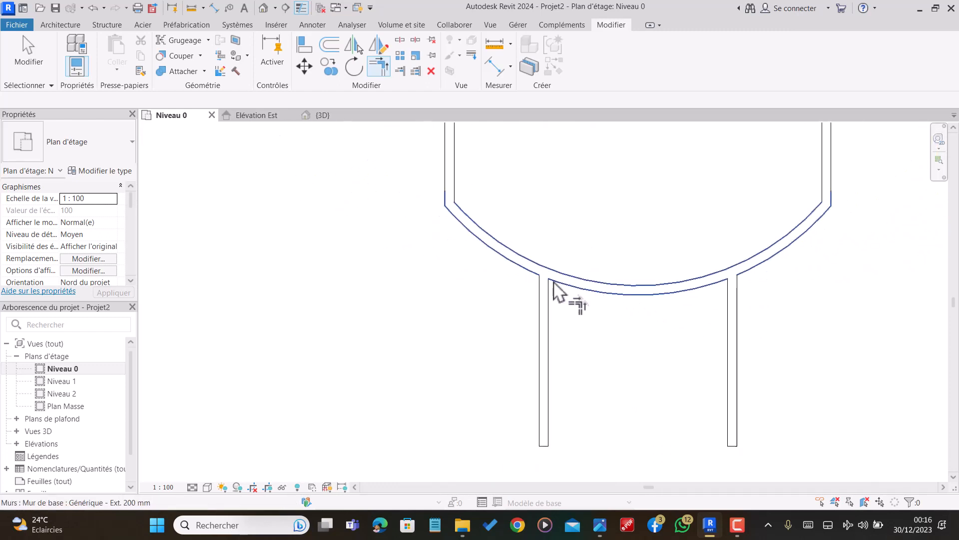
pyautogui.click(400, 42)
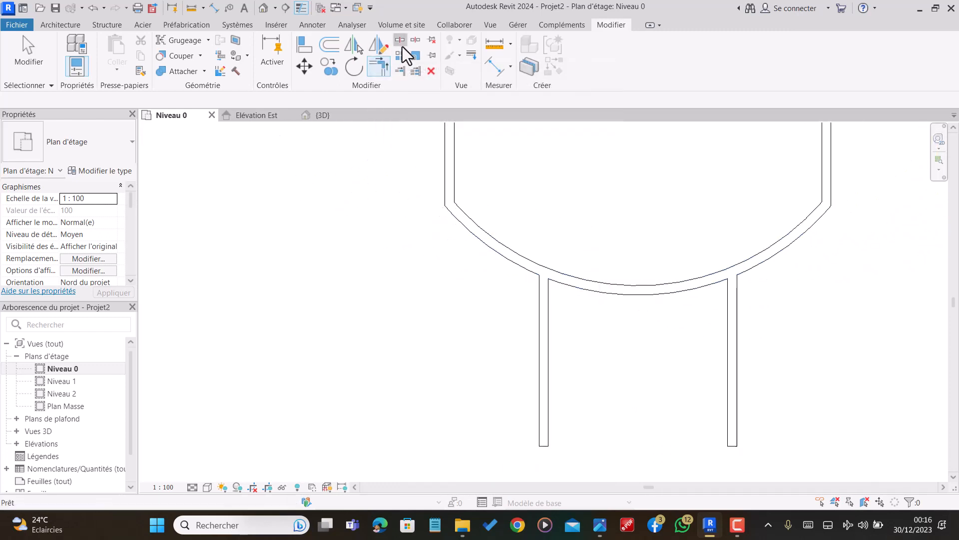
pyautogui.click(574, 284)
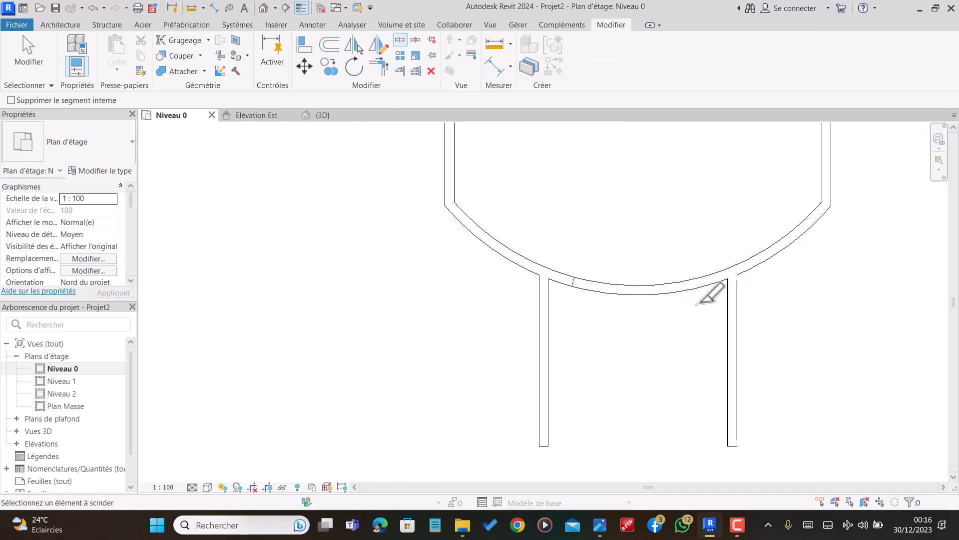
pyautogui.click(711, 280)
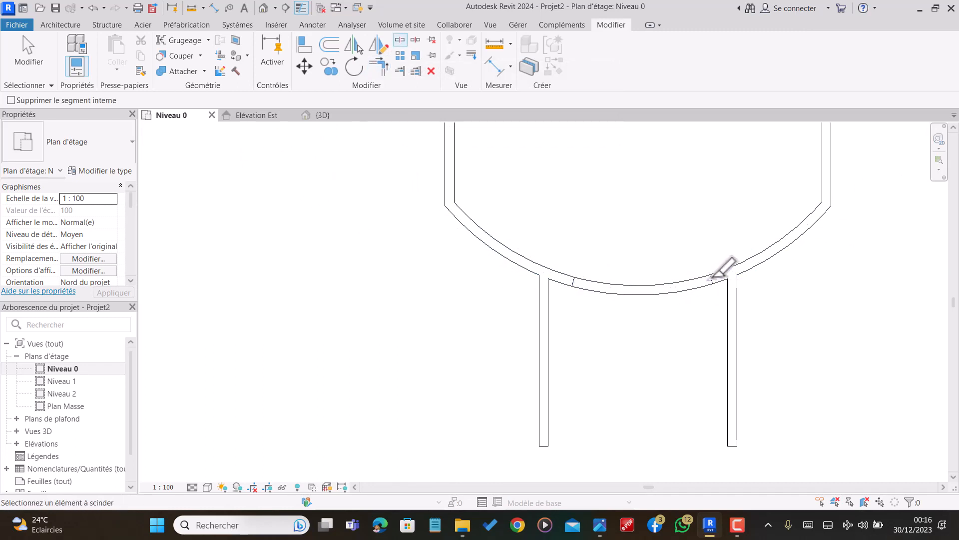
pyautogui.press('Escape')
pyautogui.click(662, 287)
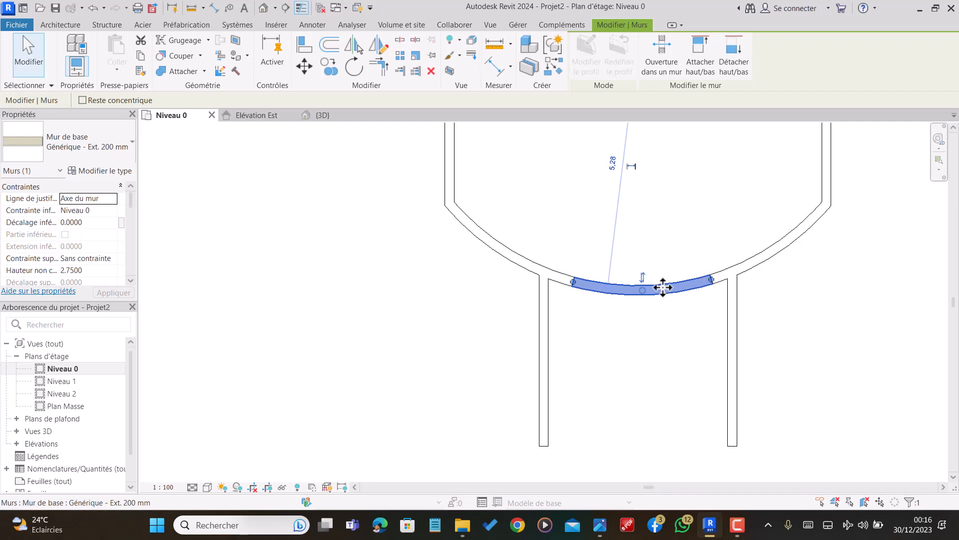
pyautogui.press('Delete')
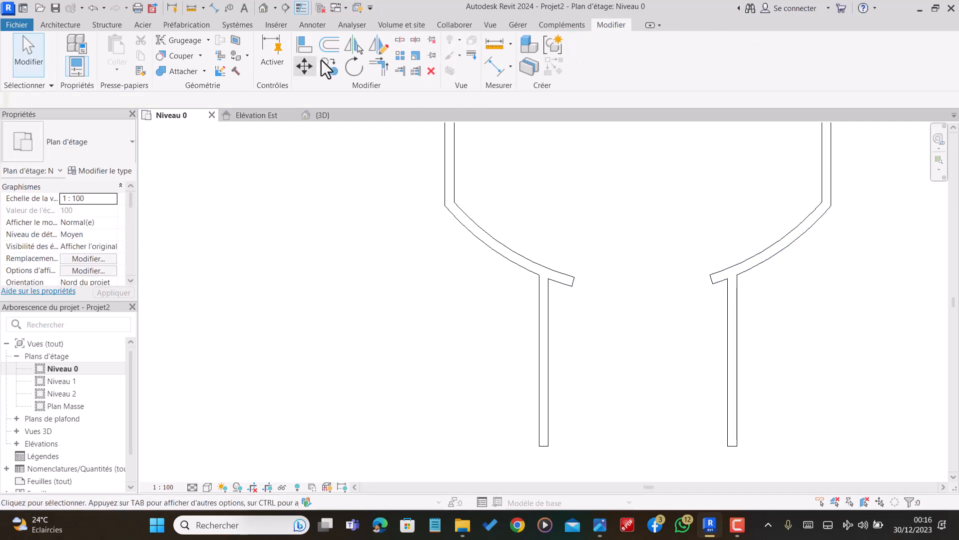
# Trim the two remaining curved wall pieces to corners with the vertical entrance walls
pyautogui.click(380, 66)
pyautogui.click(522, 265)
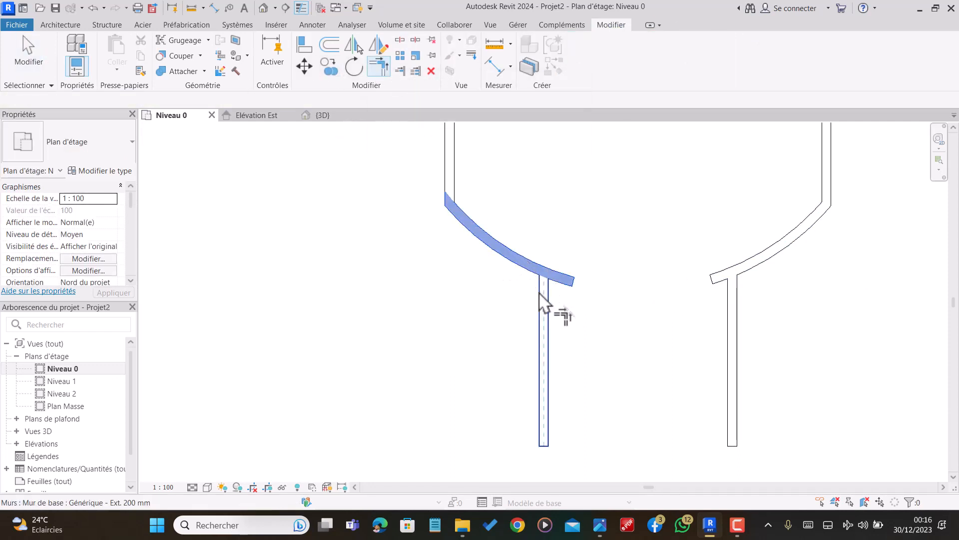
pyautogui.click(545, 307)
pyautogui.click(739, 270)
pyautogui.click(728, 302)
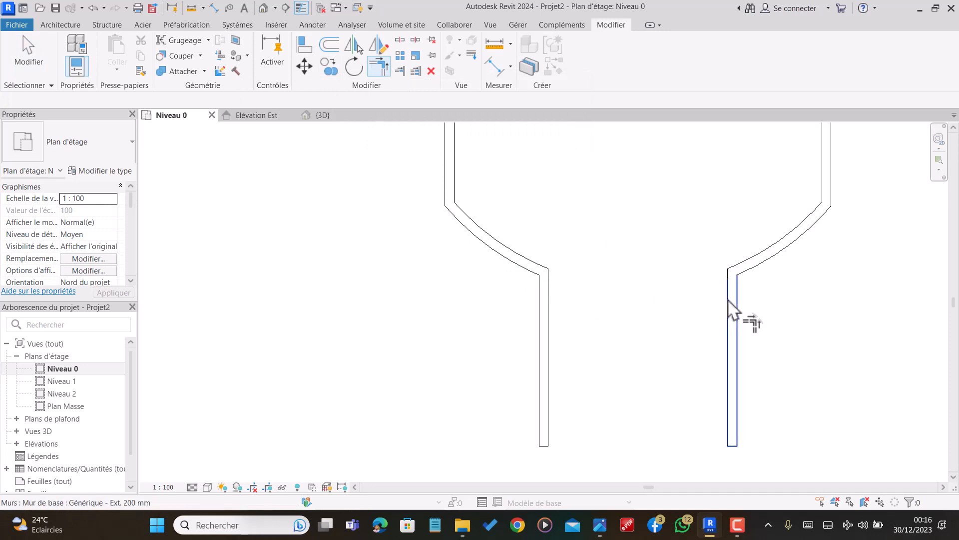
# Draw a horizontal Générique - Ext. 200 mm wall, 2.75 m high, between the upper ends of the two entrance walls
pyautogui.click(60, 24)
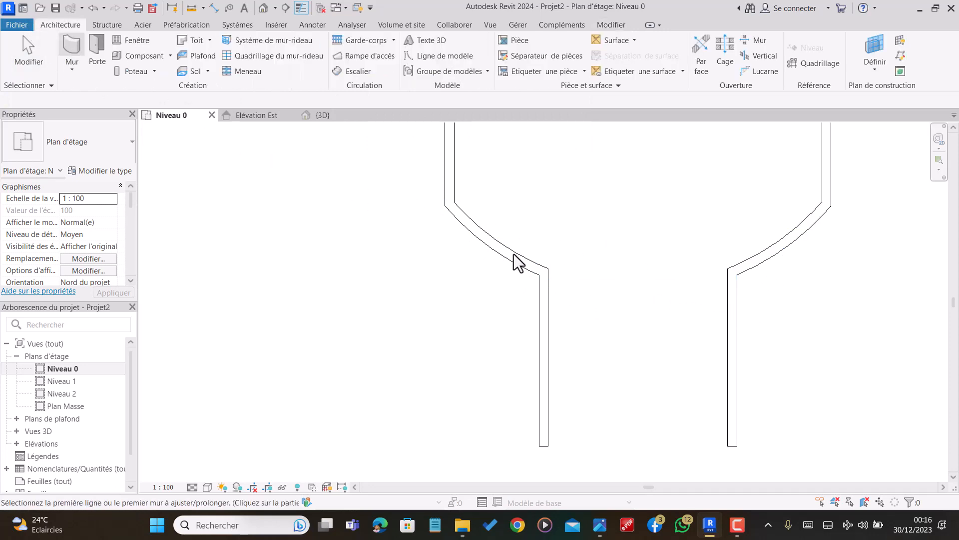
pyautogui.press('w')
pyautogui.press('a')
pyautogui.click(544, 272)
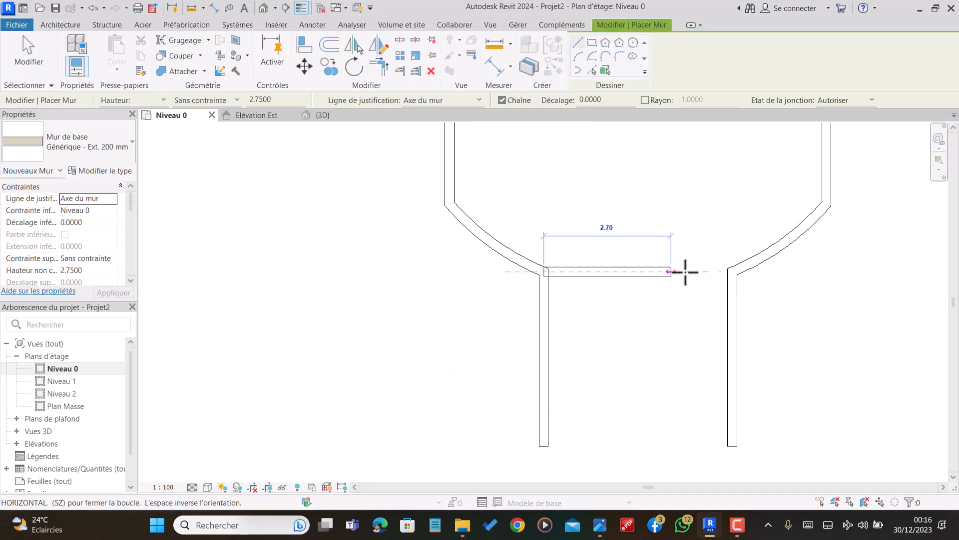
pyautogui.click(734, 272)
pyautogui.scroll(-3, 682, 268)
pyautogui.press('Escape')
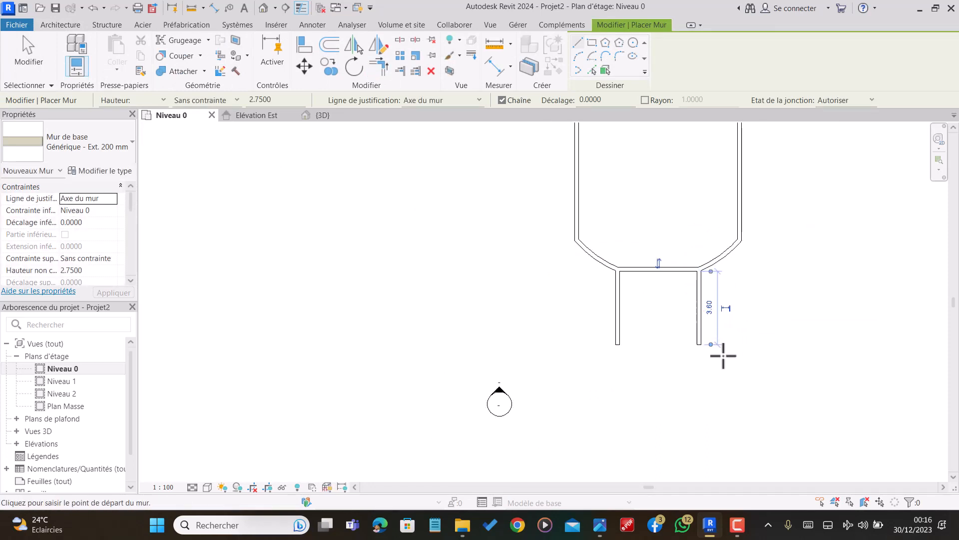
# Close the entrance block with a horizontal Générique - Ext. 200 mm wall between the lower ends of its two side walls
pyautogui.scroll(3, 723, 356)
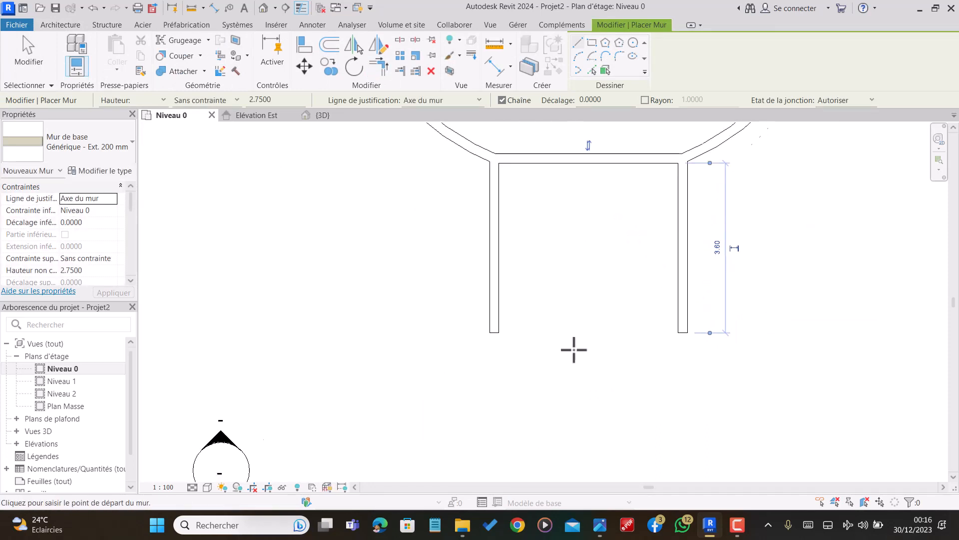
pyautogui.click(494, 332)
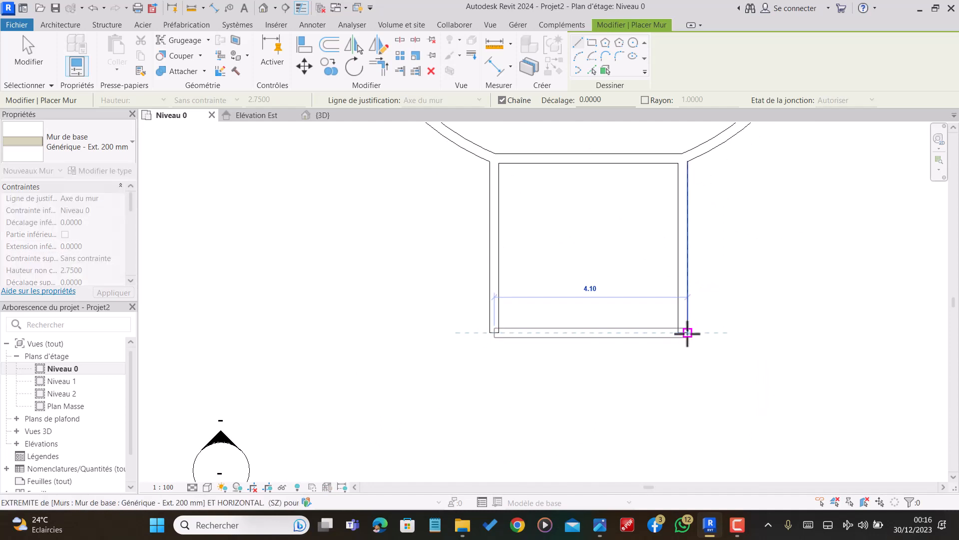
pyautogui.click(683, 333)
pyautogui.scroll(-4, 682, 332)
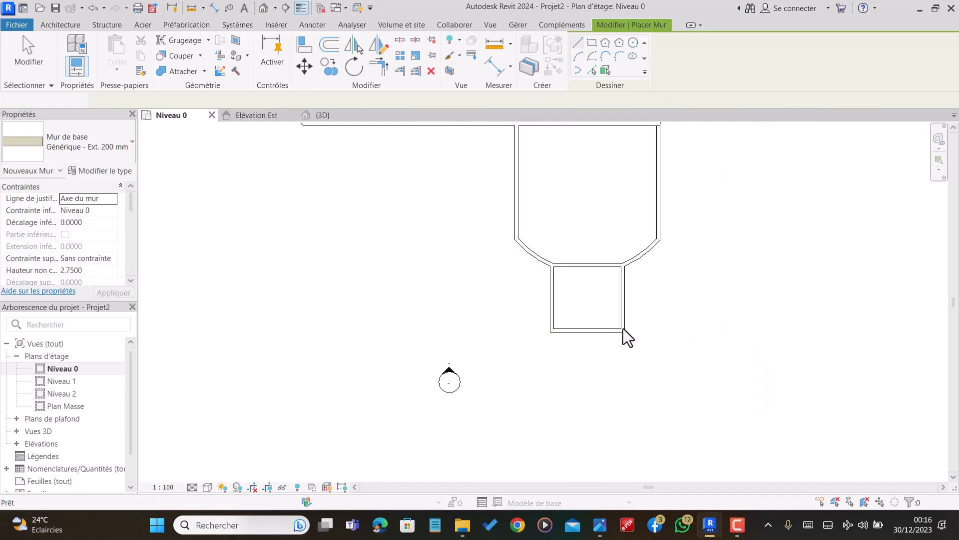
pyautogui.press('Escape')
pyautogui.press('Escape')
# Draw three detail lines outlining a stairwell 2.80 m wide and 3.00 m deep below the main wing's lower wall, inside the lower wing
pyautogui.scroll(-5, 668, 318)
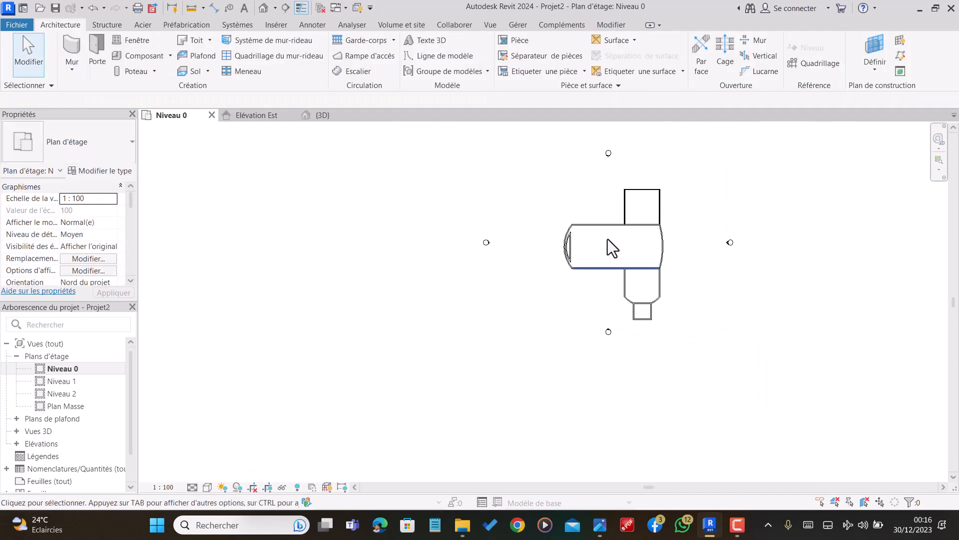
pyautogui.scroll(4, 647, 298)
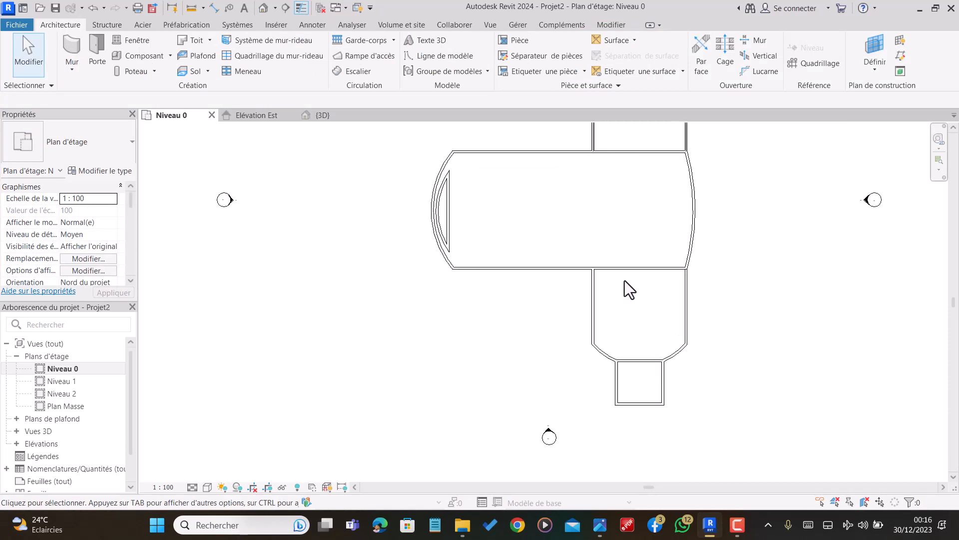
pyautogui.press('d')
pyautogui.press('l')
pyautogui.scroll(3, 624, 270)
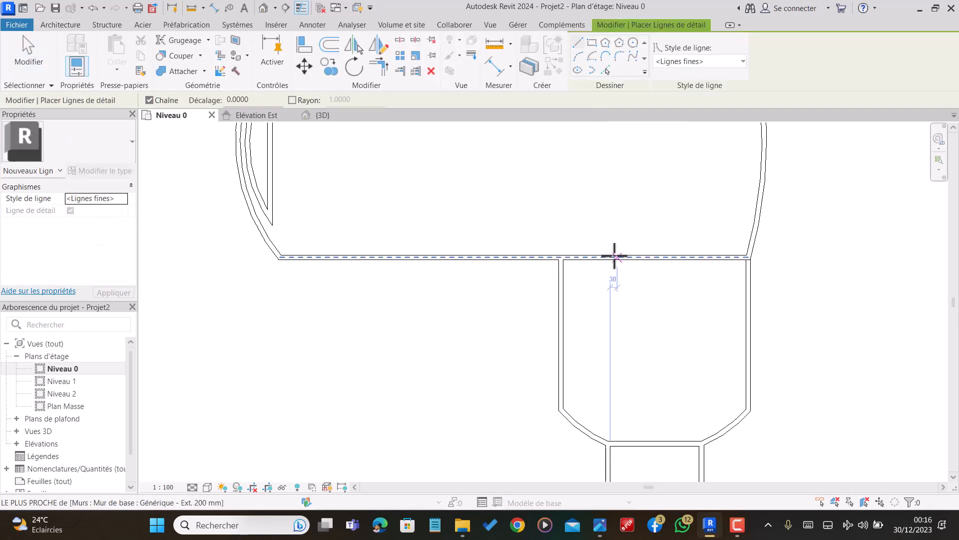
pyautogui.scroll(3, 615, 258)
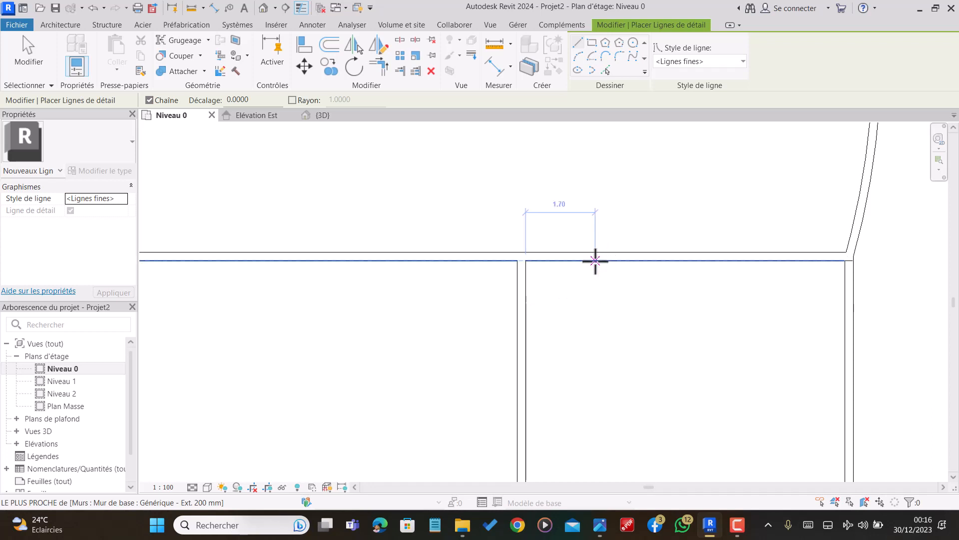
pyautogui.click(600, 260)
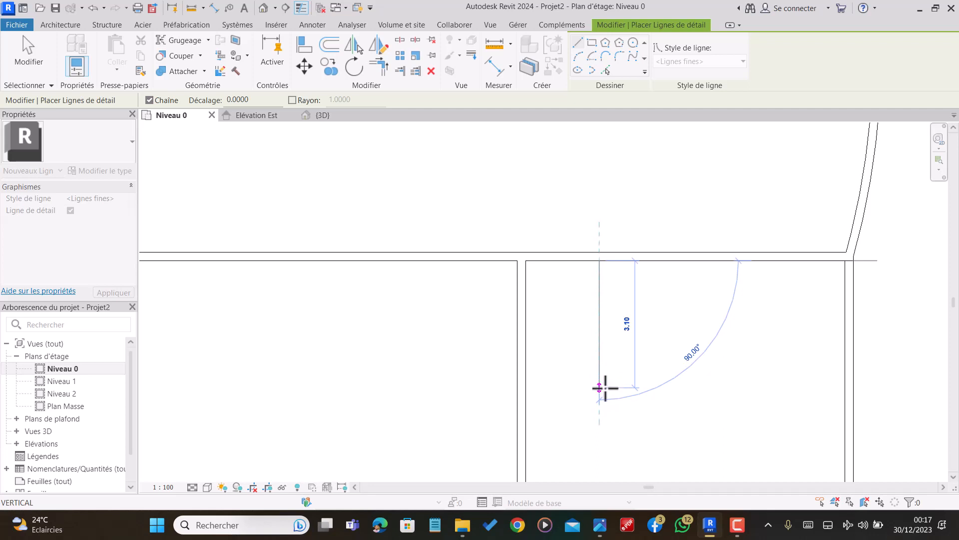
pyautogui.click(605, 383)
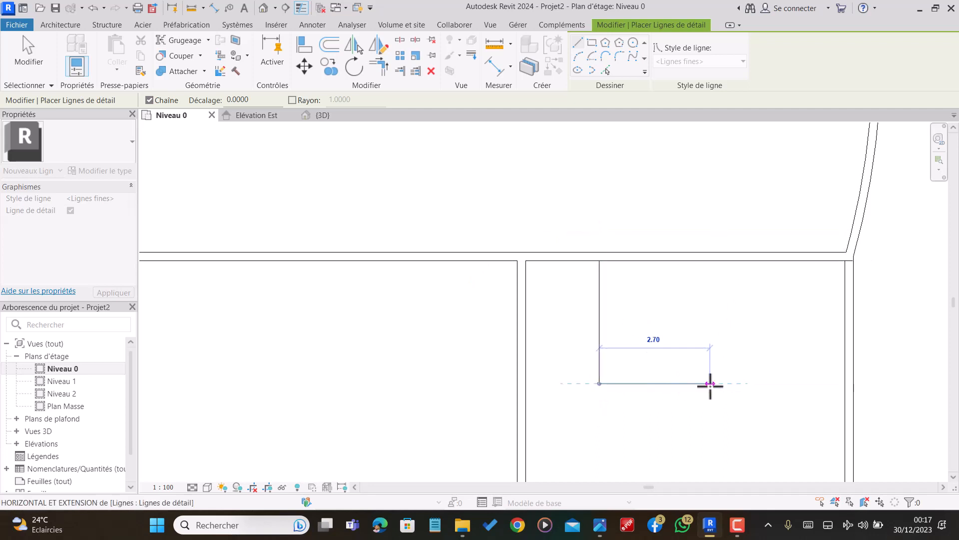
pyautogui.click(714, 384)
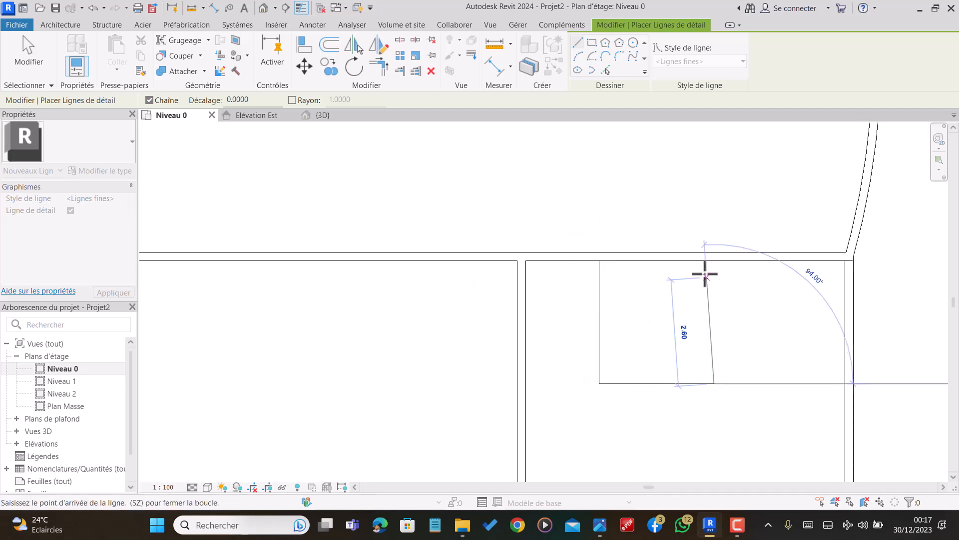
pyautogui.click(715, 260)
pyautogui.scroll(-2, 714, 260)
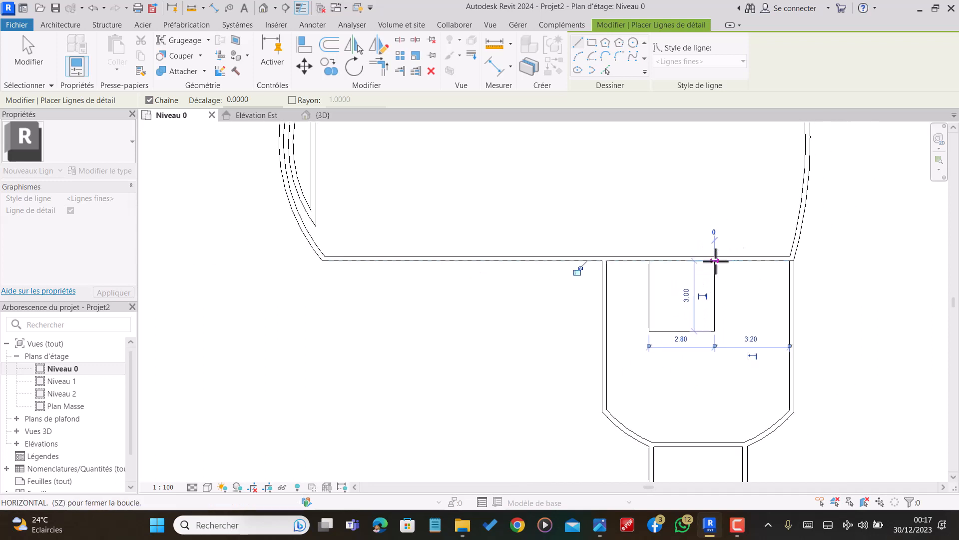
pyautogui.press('Escape')
pyautogui.scroll(-2, 685, 292)
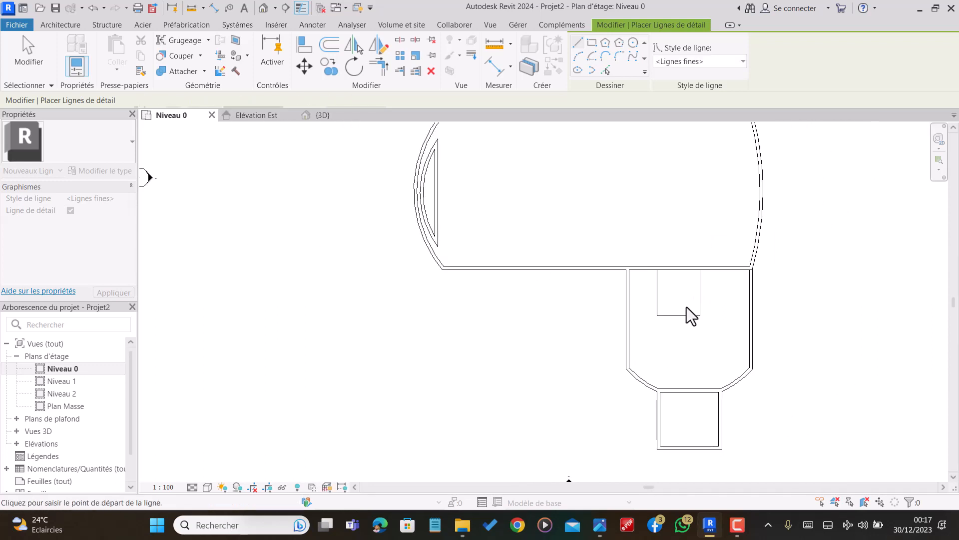
pyautogui.press('Escape')
# Split the main wing's lower wall at two points between the stairwell outline's vertical lines and delete the middle segment
pyautogui.scroll(2, 678, 284)
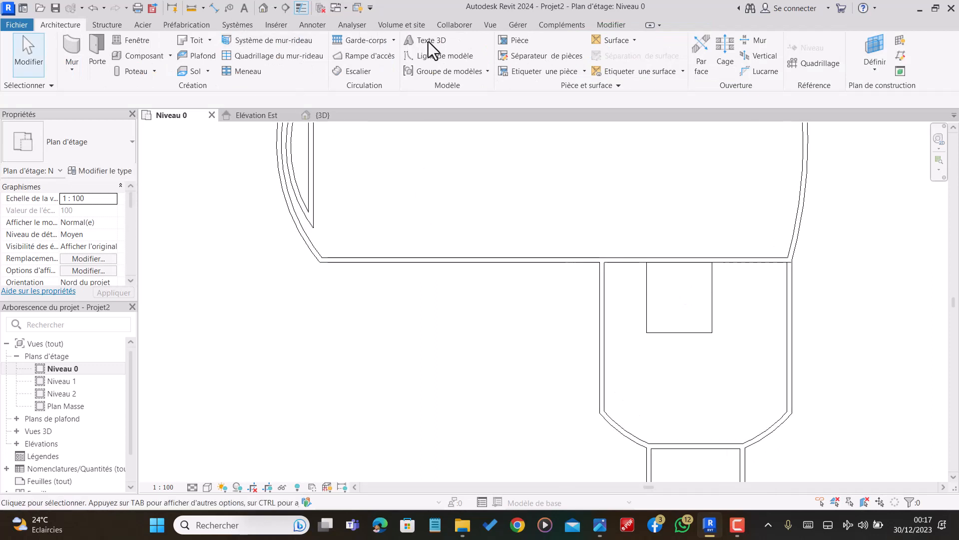
pyautogui.click(611, 25)
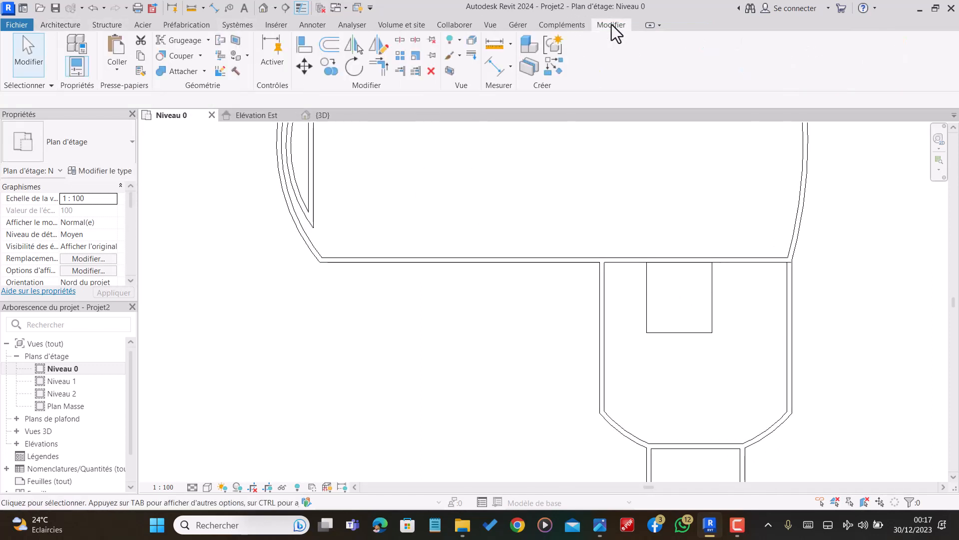
pyautogui.click(399, 40)
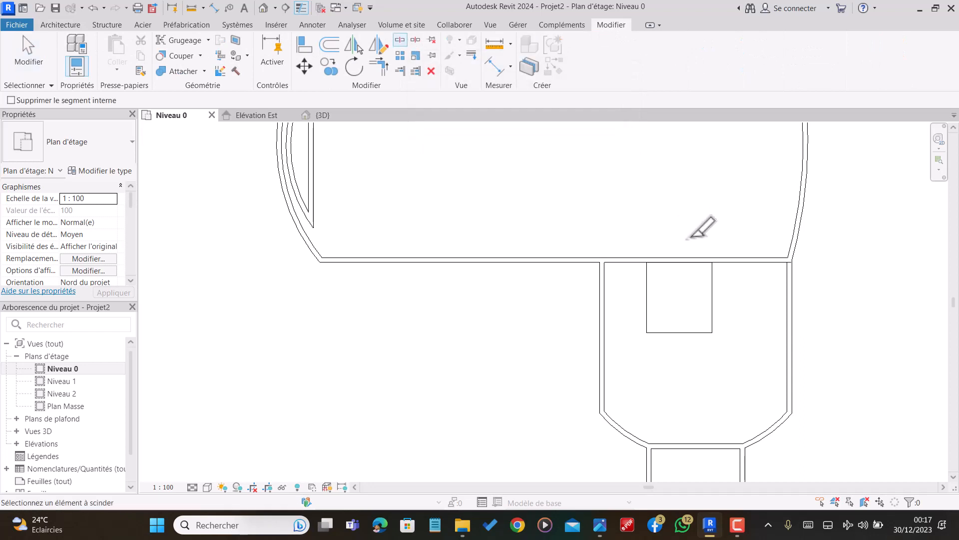
pyautogui.scroll(2, 697, 230)
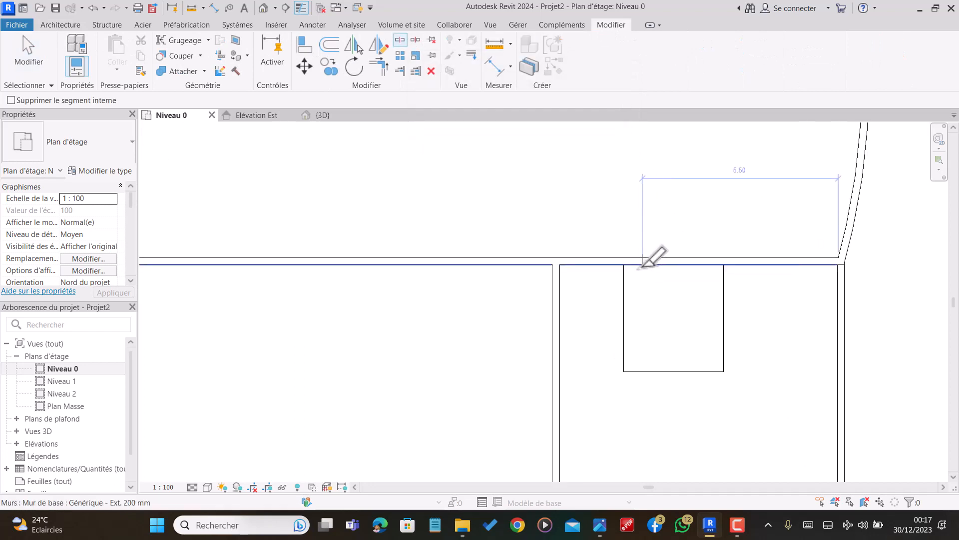
pyautogui.click(643, 263)
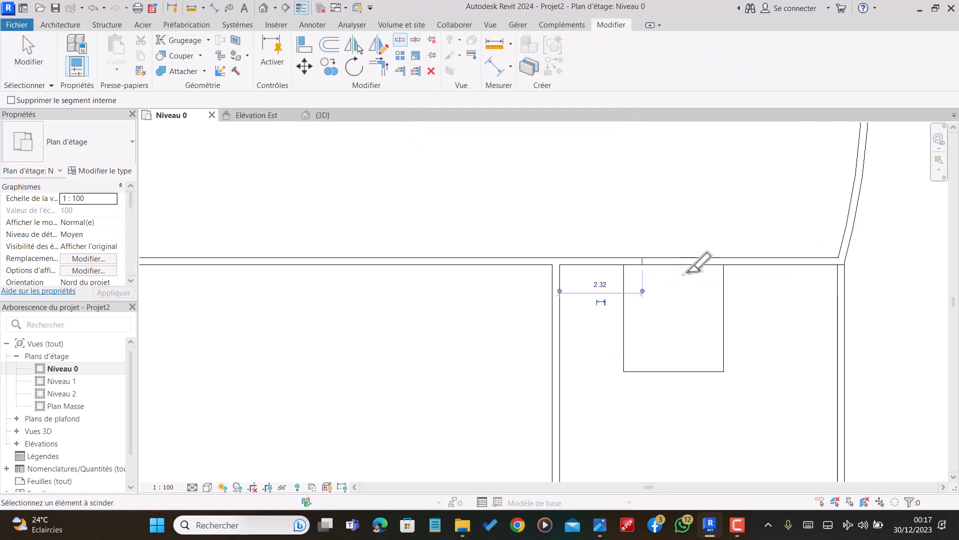
pyautogui.click(709, 262)
pyautogui.press('Escape')
pyautogui.click(672, 261)
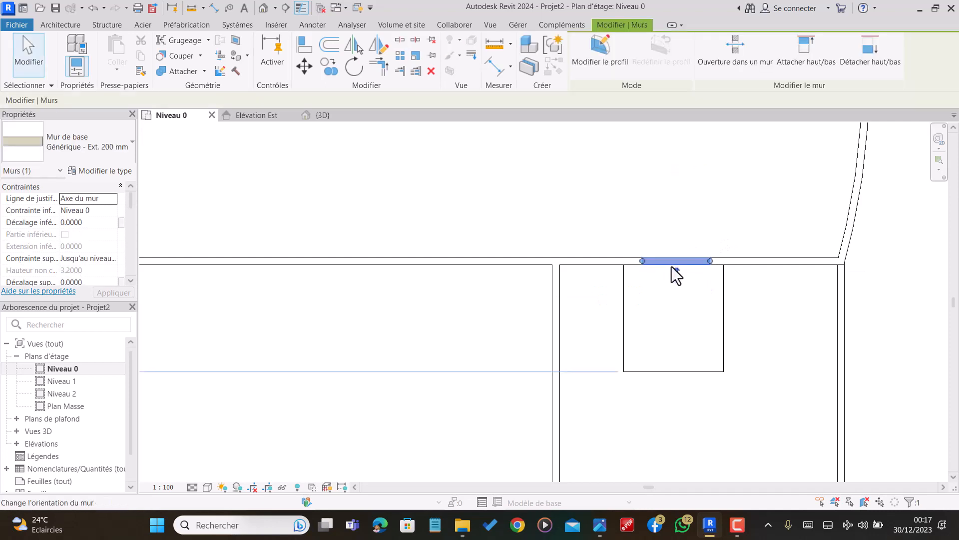
pyautogui.press('Delete')
# Pull both wall ends at the new opening back to align with the stairwell outline's vertical lines
pyautogui.scroll(3, 647, 270)
pyautogui.click(639, 256)
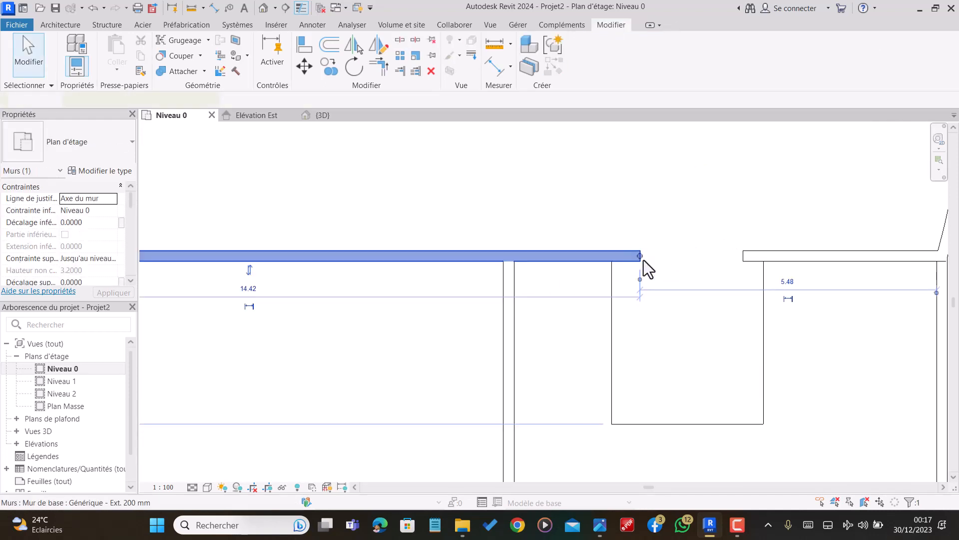
pyautogui.moveTo(640, 257); pyautogui.dragTo(615, 256)
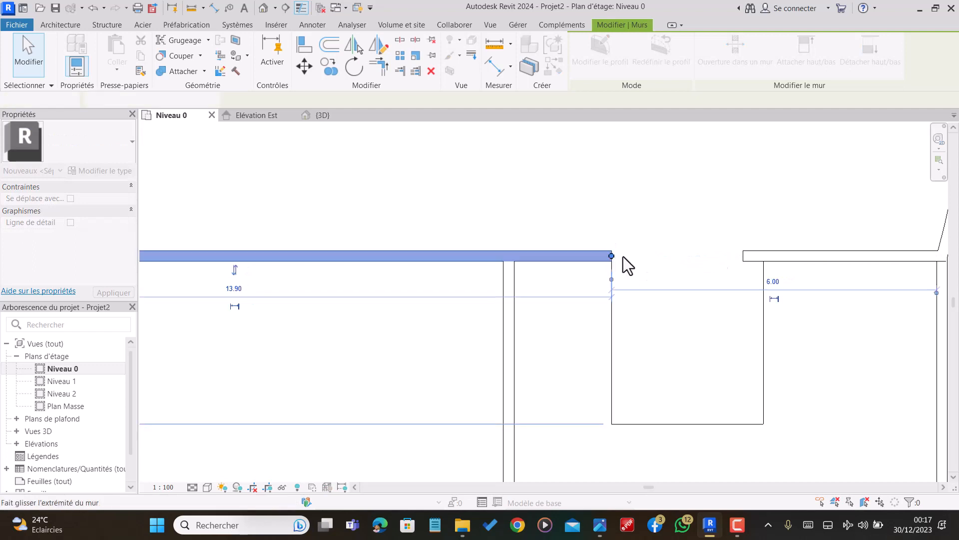
pyautogui.click(758, 255)
pyautogui.moveTo(743, 256); pyautogui.dragTo(764, 258)
pyautogui.click(640, 237)
pyautogui.scroll(-2, 636, 238)
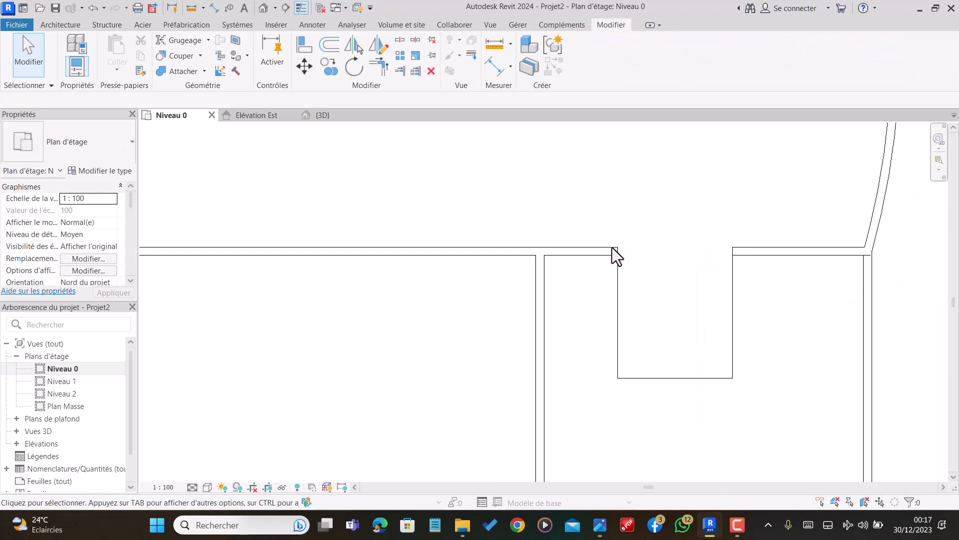
# Create a straight stair run 1.00 m wide from Niveau 0 to Niveau 1, from the wall opening's midpoint down to the outline's lower line
pyautogui.click(60, 25)
pyautogui.click(357, 72)
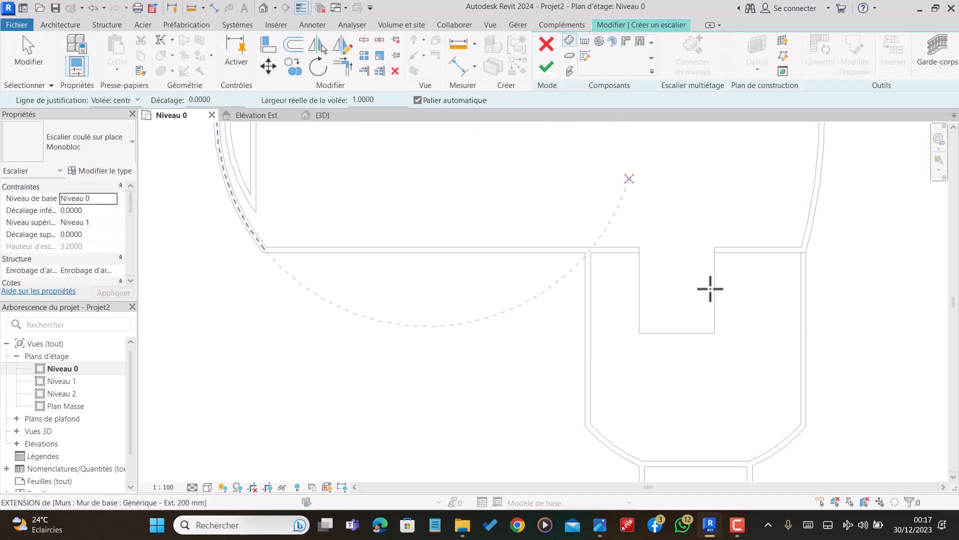
pyautogui.scroll(4, 672, 261)
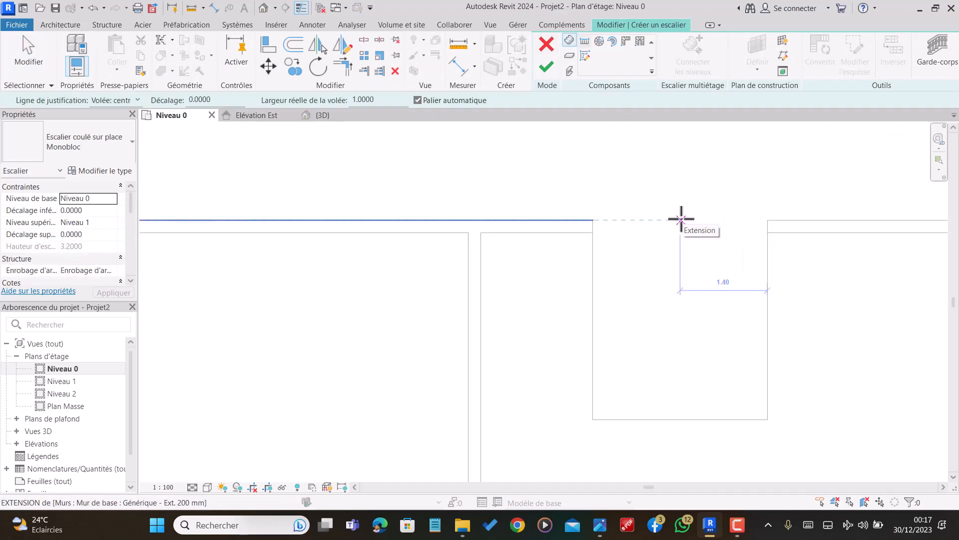
pyautogui.click(680, 220)
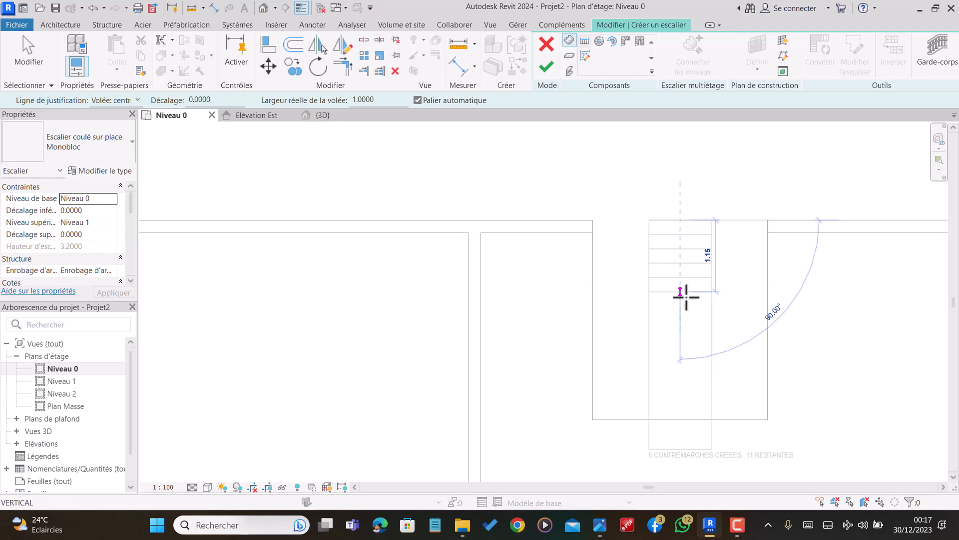
pyautogui.click(680, 420)
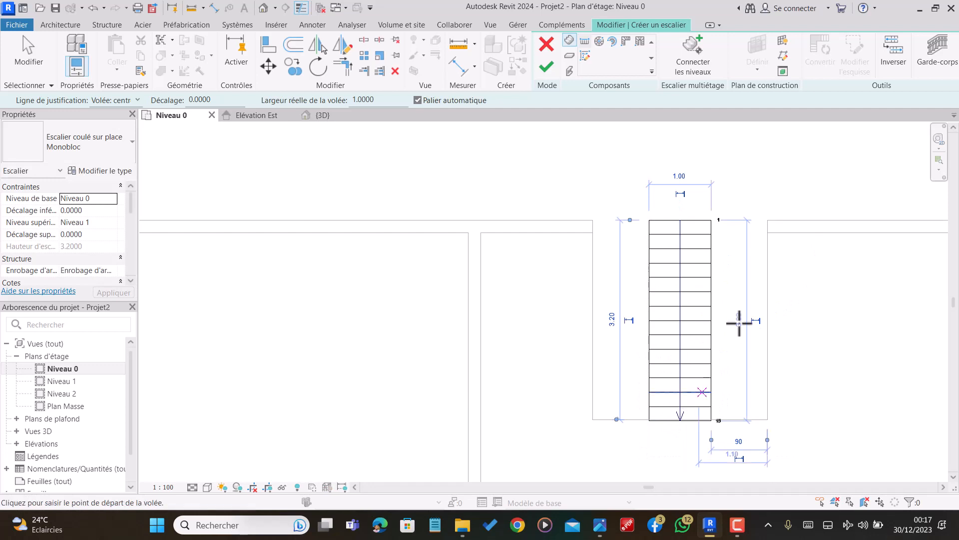
pyautogui.press('Escape')
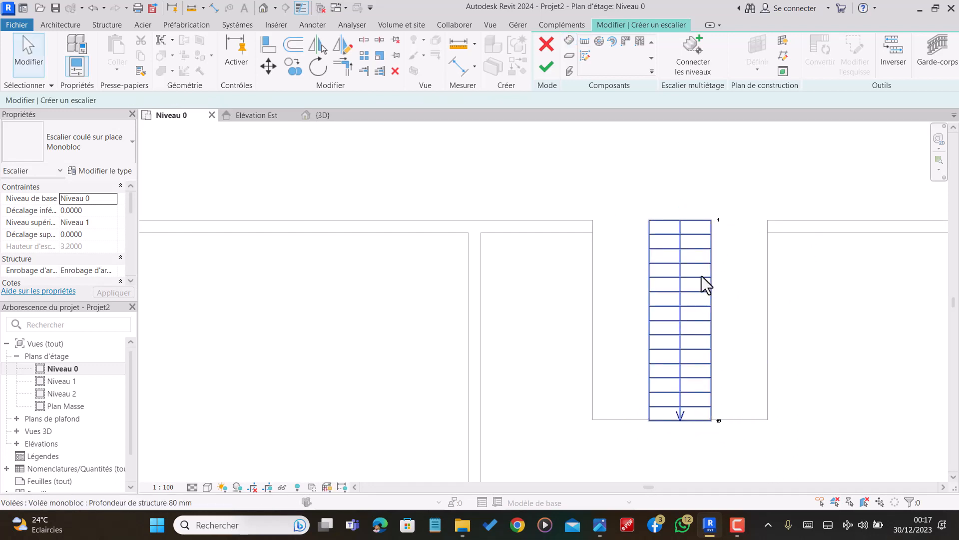
# Widen the stair run on both sides to the stairwell outline's vertical lines, for a width of 2.80 m
pyautogui.click(706, 284)
pyautogui.moveTo(716, 321); pyautogui.dragTo(768, 321)
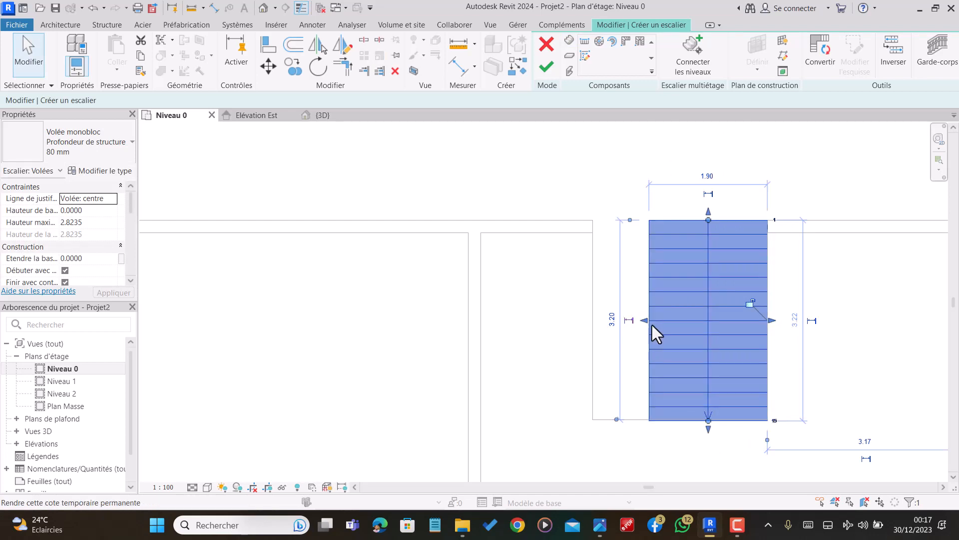
pyautogui.moveTo(645, 320); pyautogui.dragTo(599, 320)
pyautogui.click(623, 211)
pyautogui.scroll(-2, 622, 211)
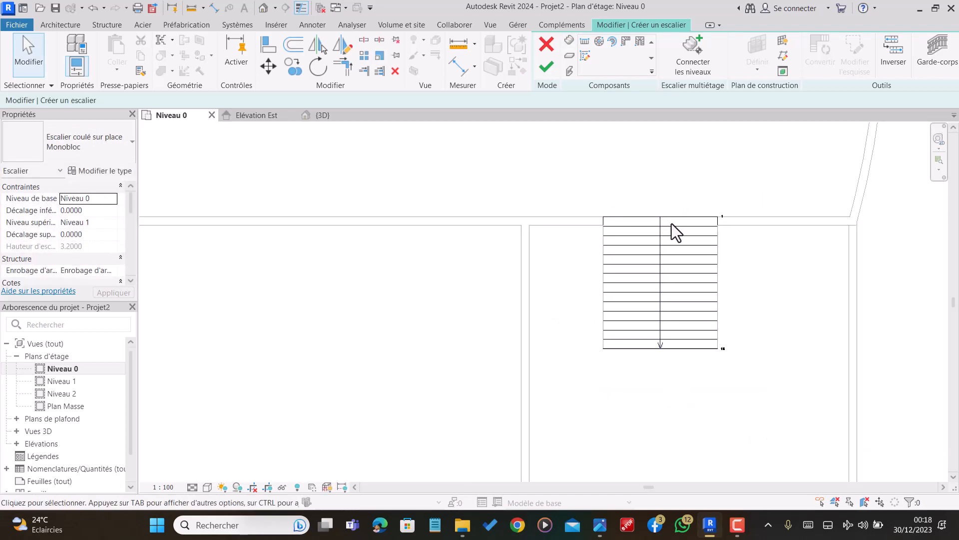
pyautogui.scroll(2, 673, 254)
pyautogui.scroll(-2, 665, 235)
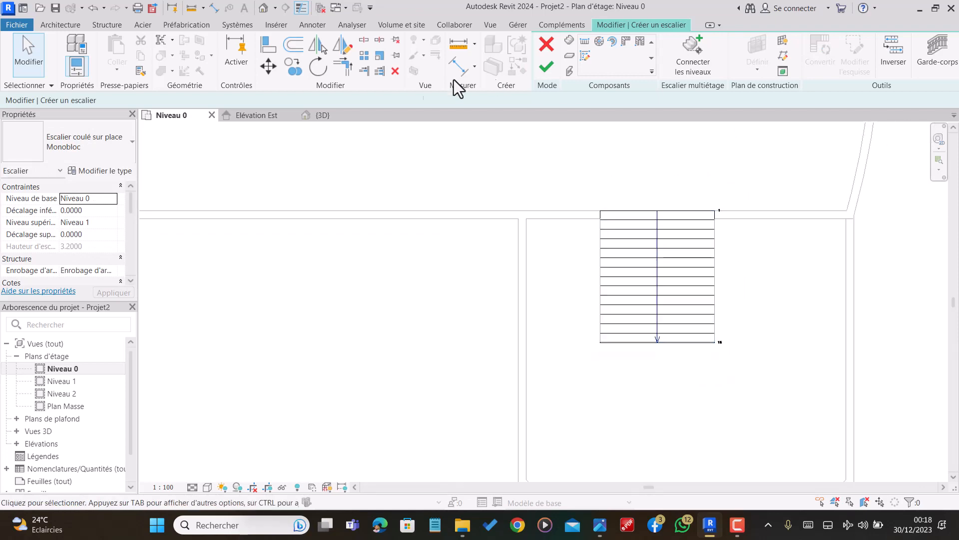
# Examine the stair run in the 3D view and compare it with the stair in the house reference sketch
pyautogui.click(314, 116)
pyautogui.scroll(2, 690, 315)
pyautogui.keyDown('shift'); pyautogui.moveTo(605, 311); pyautogui.dragTo(794, 364, button='middle'); pyautogui.keyUp('shift')
pyautogui.scroll(2, 415, 124)
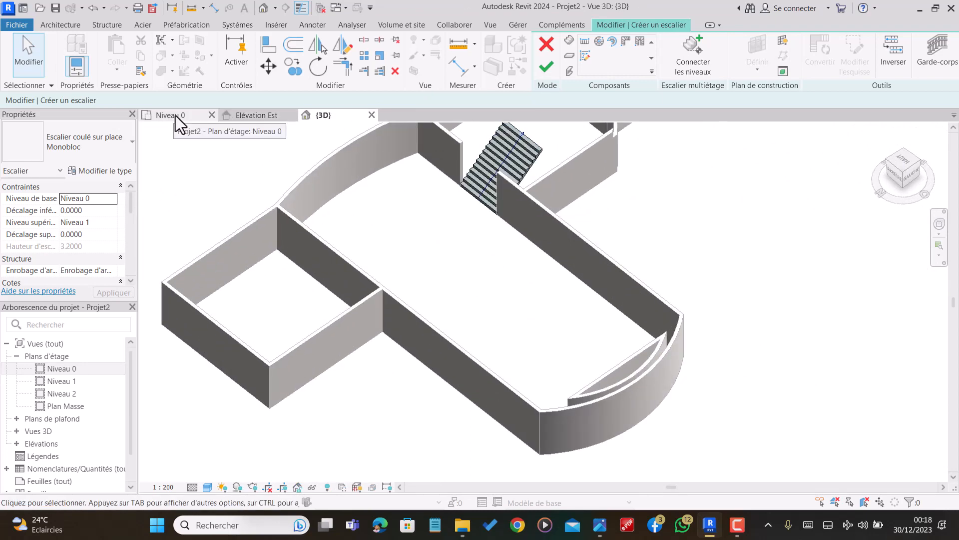
pyautogui.click(599, 525)
pyautogui.scroll(4, 554, 382)
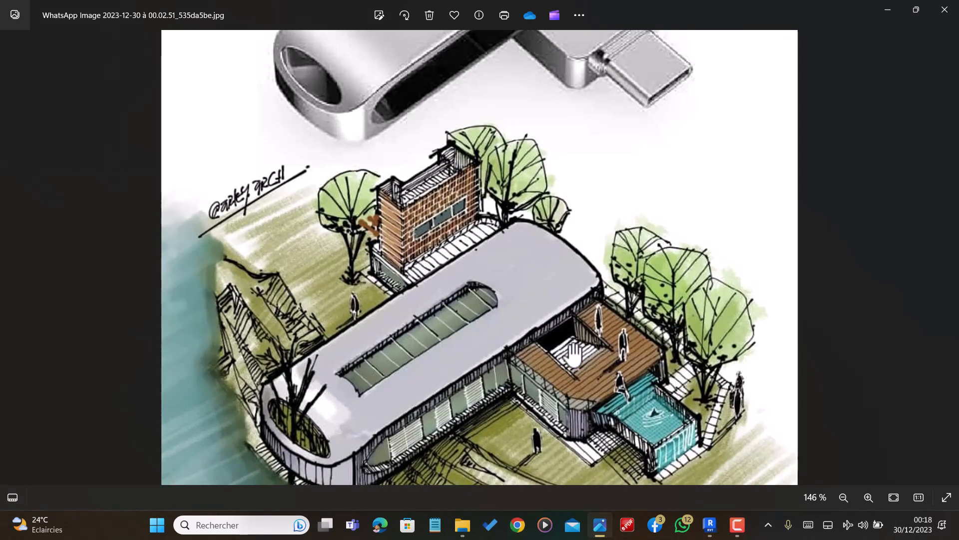
pyautogui.scroll(-3, 574, 356)
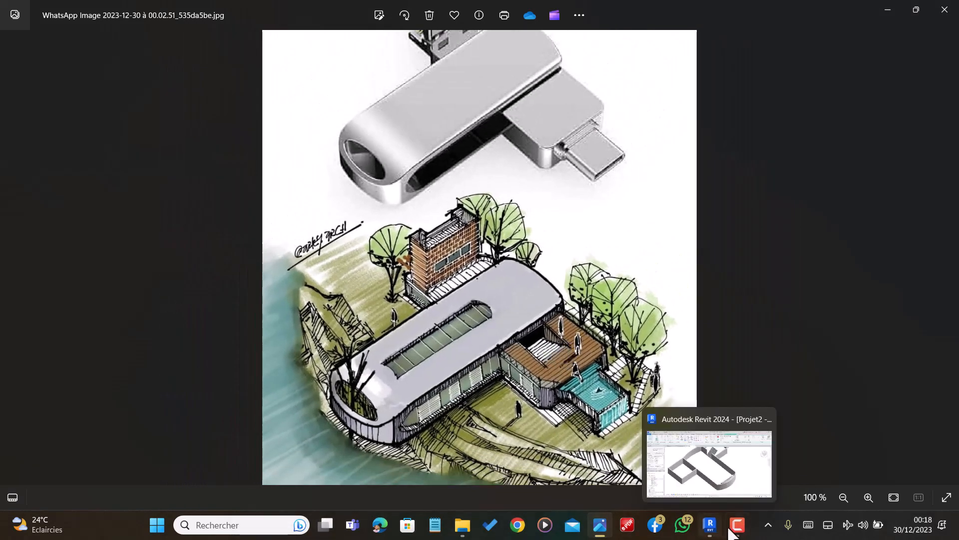
pyautogui.click(708, 534)
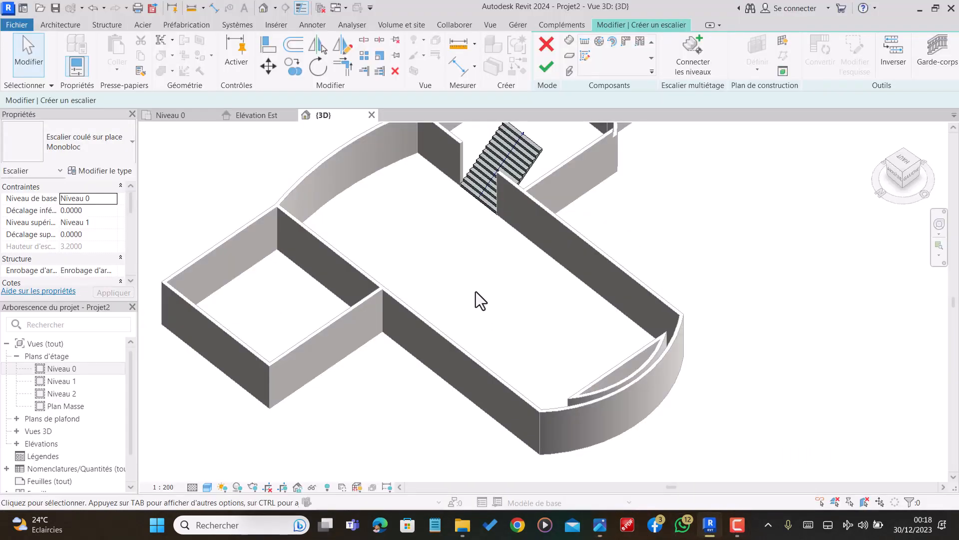
pyautogui.keyDown('shift'); pyautogui.moveTo(476, 292); pyautogui.dragTo(520, 241, button='middle'); pyautogui.keyUp('shift')
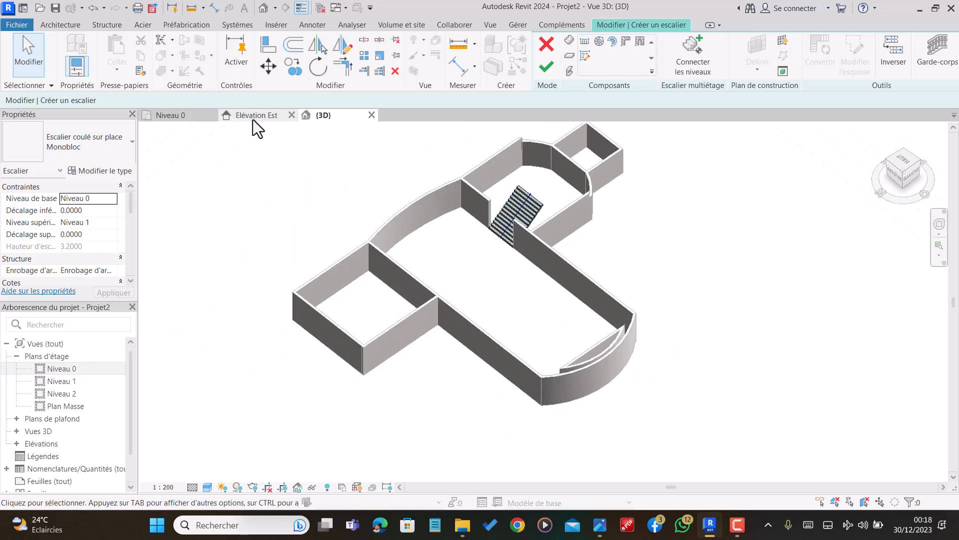
# Try to stretch the stair run past its lower end in the Niveau 0 plan
pyautogui.click(180, 118)
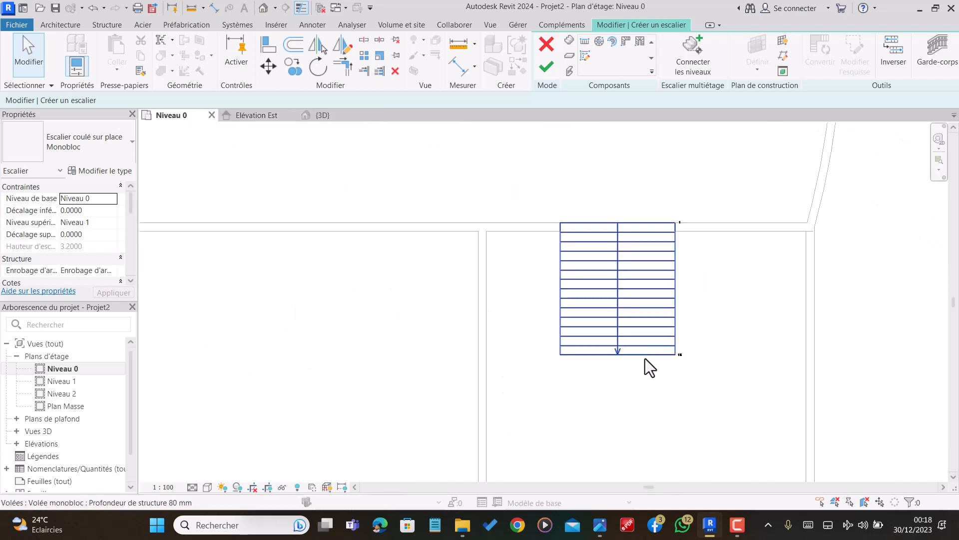
pyautogui.click(640, 338)
pyautogui.scroll(3, 616, 365)
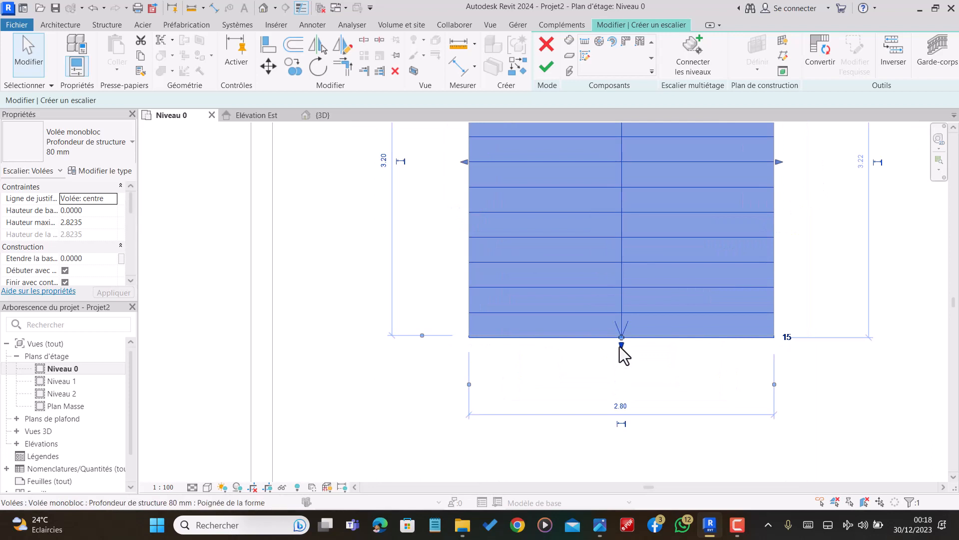
pyautogui.moveTo(621, 348); pyautogui.dragTo(620, 413)
pyautogui.moveTo(624, 360); pyautogui.dragTo(621, 343)
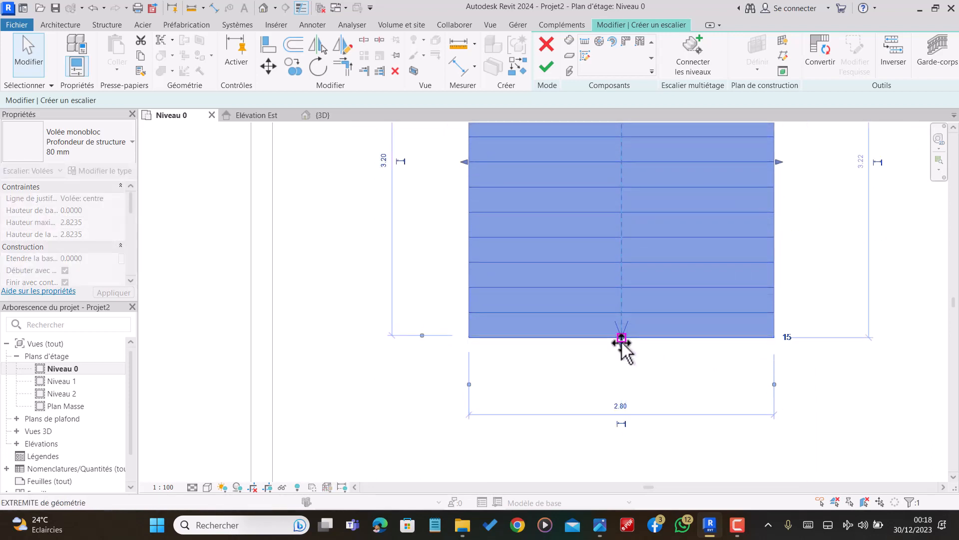
pyautogui.click(627, 350)
pyautogui.scroll(-5, 625, 337)
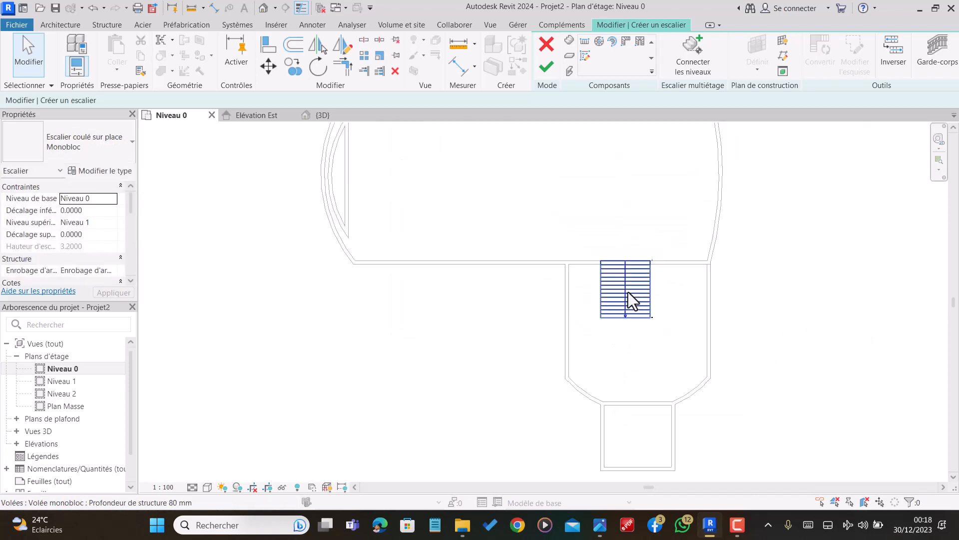
# Finish creating the stair with its current run and check the result in the 3D view
pyautogui.scroll(2, 630, 329)
pyautogui.scroll(-3, 628, 321)
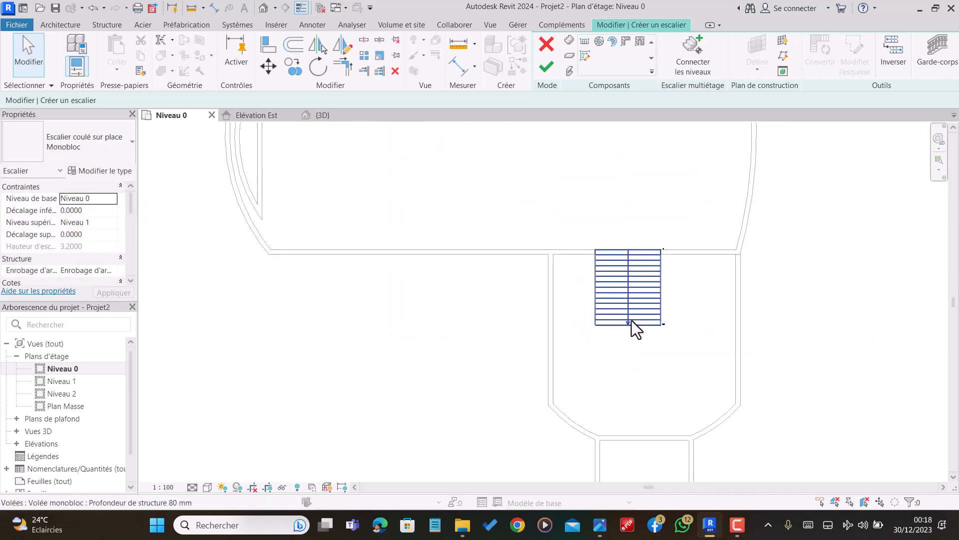
pyautogui.scroll(2, 630, 319)
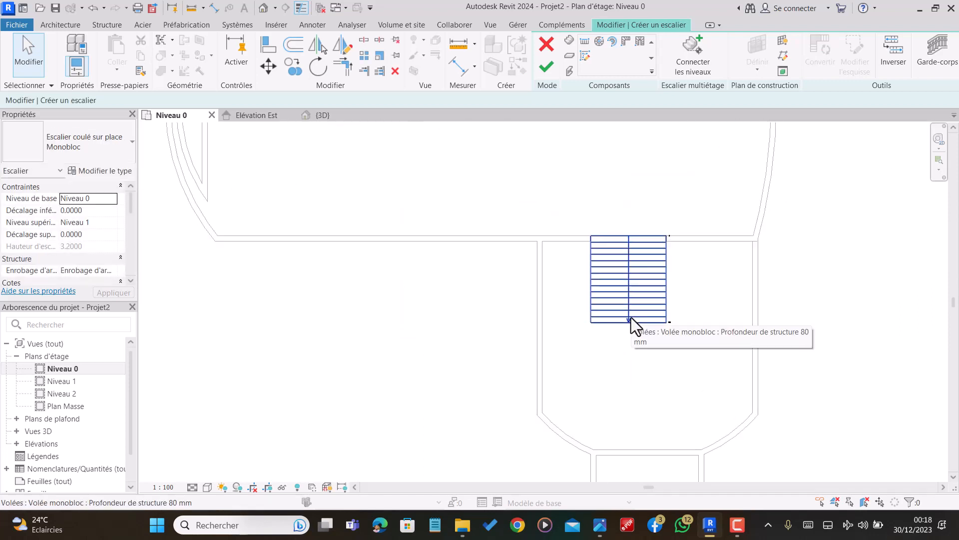
pyautogui.click(632, 317)
pyautogui.press('Escape')
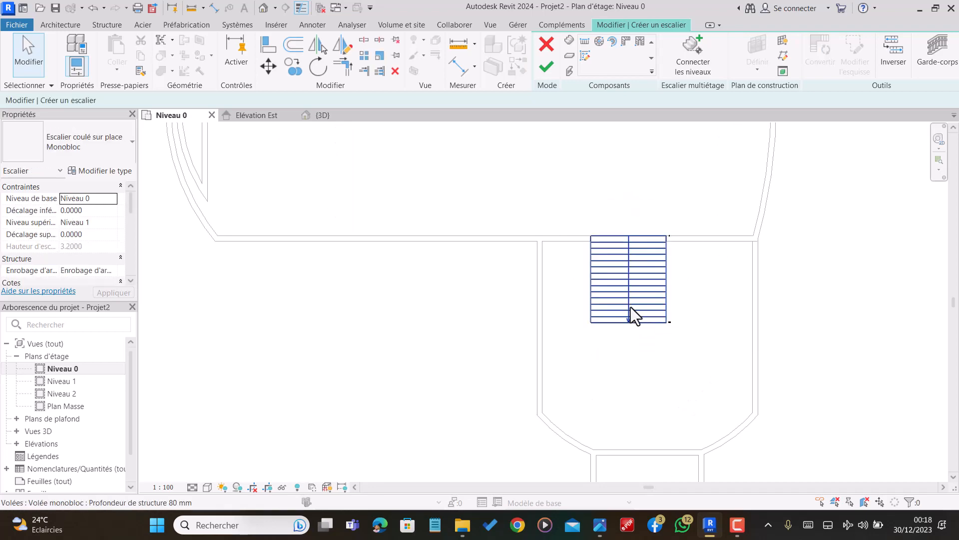
pyautogui.scroll(-1, 631, 306)
pyautogui.click(547, 68)
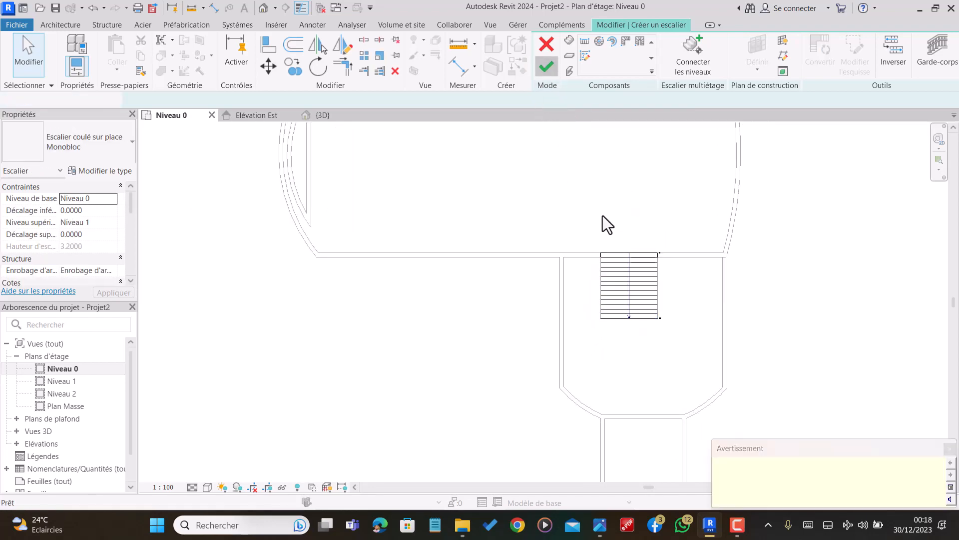
pyautogui.scroll(-1, 656, 281)
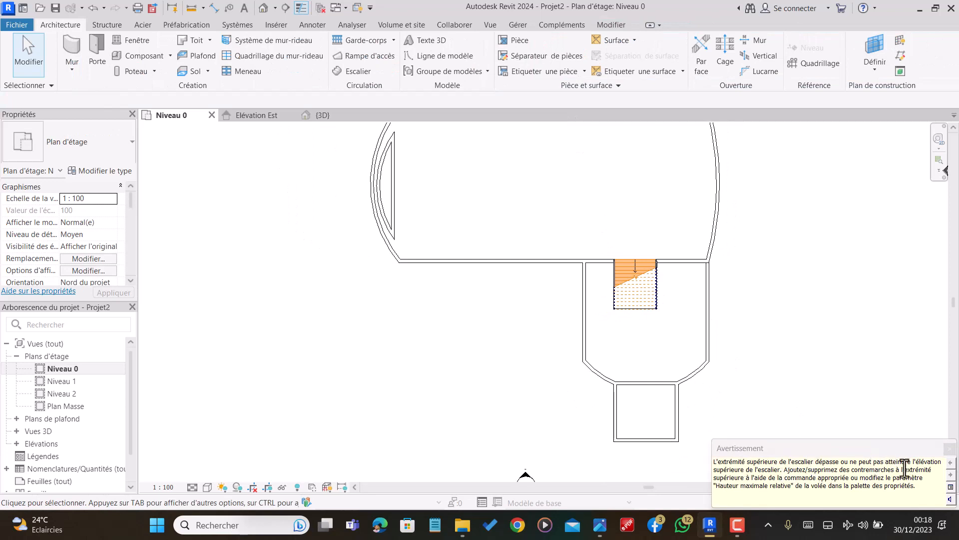
pyautogui.click(949, 449)
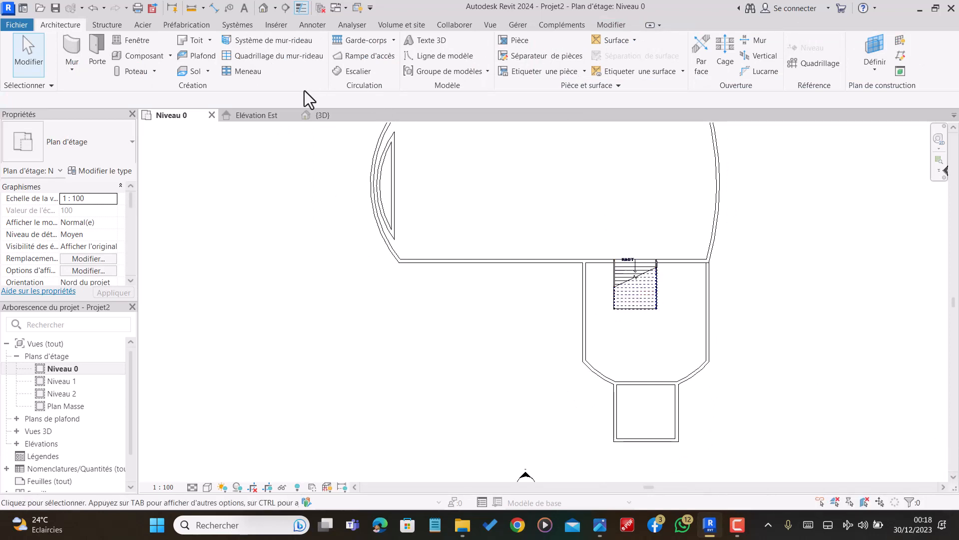
pyautogui.click(338, 115)
pyautogui.scroll(2, 566, 217)
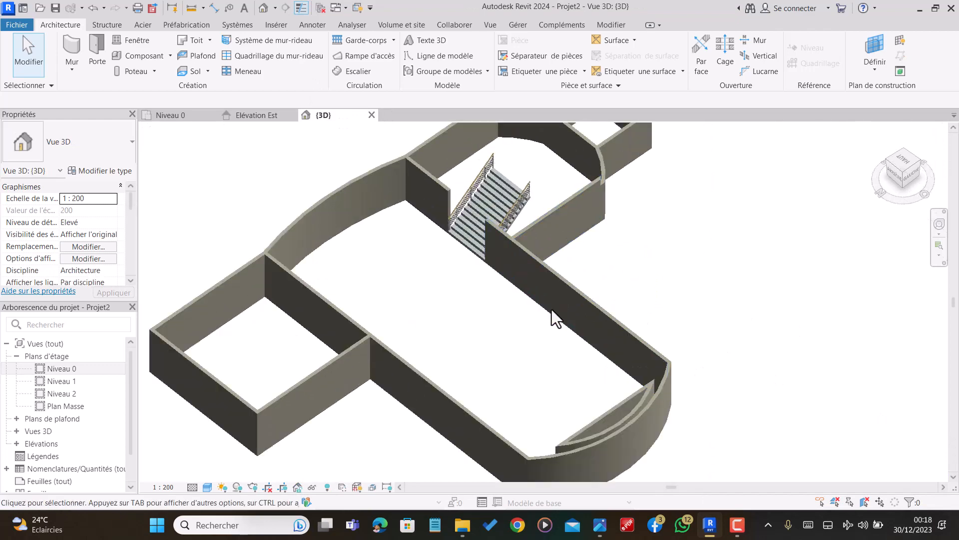
pyautogui.keyDown('shift'); pyautogui.moveTo(552, 309); pyautogui.dragTo(297, 175, button='middle'); pyautogui.keyUp('shift')
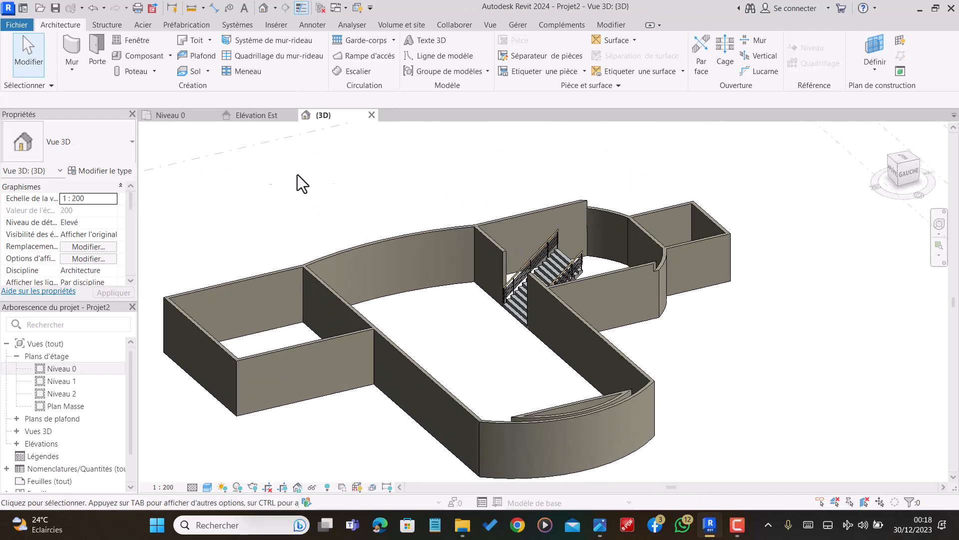
# Start a Dalle en béton - 250 mm floor on Niveau 0, picking the inner faces of the main wing's upper and left curved walls
pyautogui.click(185, 118)
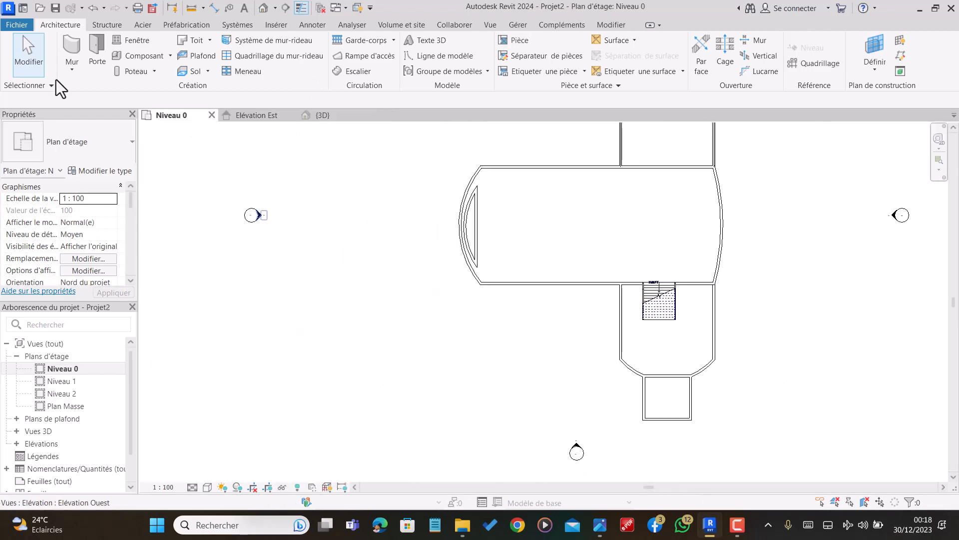
pyautogui.scroll(-2, 343, 213)
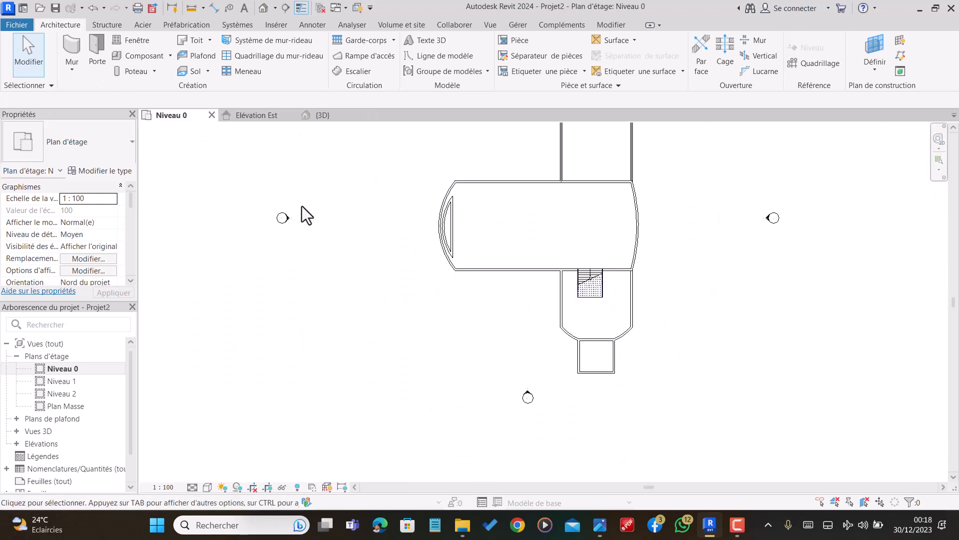
pyautogui.scroll(-1, 481, 221)
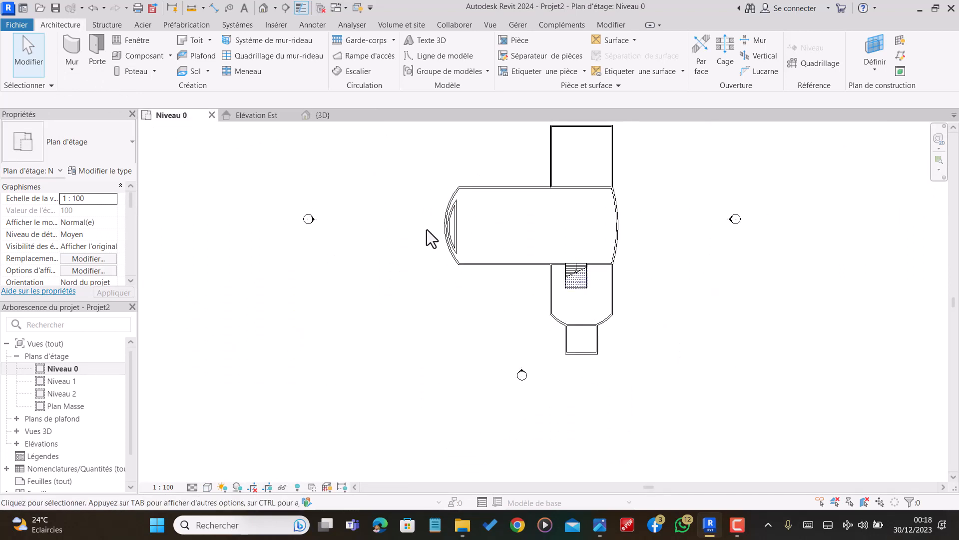
pyautogui.click(196, 71)
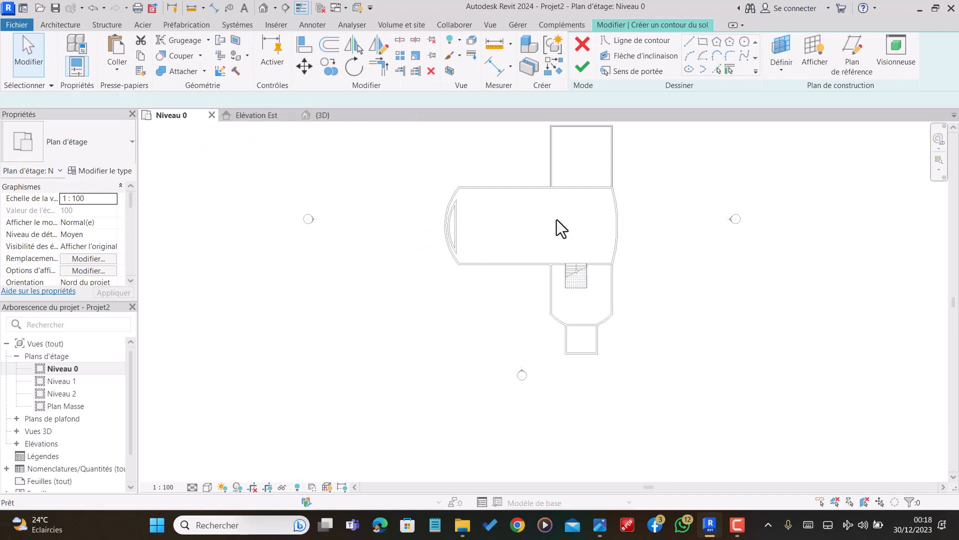
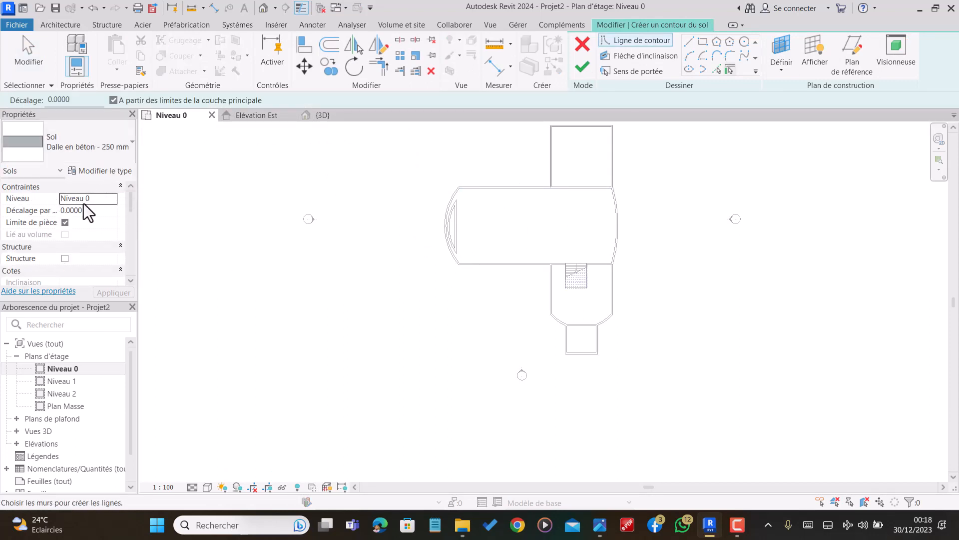
pyautogui.click(716, 70)
pyautogui.scroll(5, 587, 194)
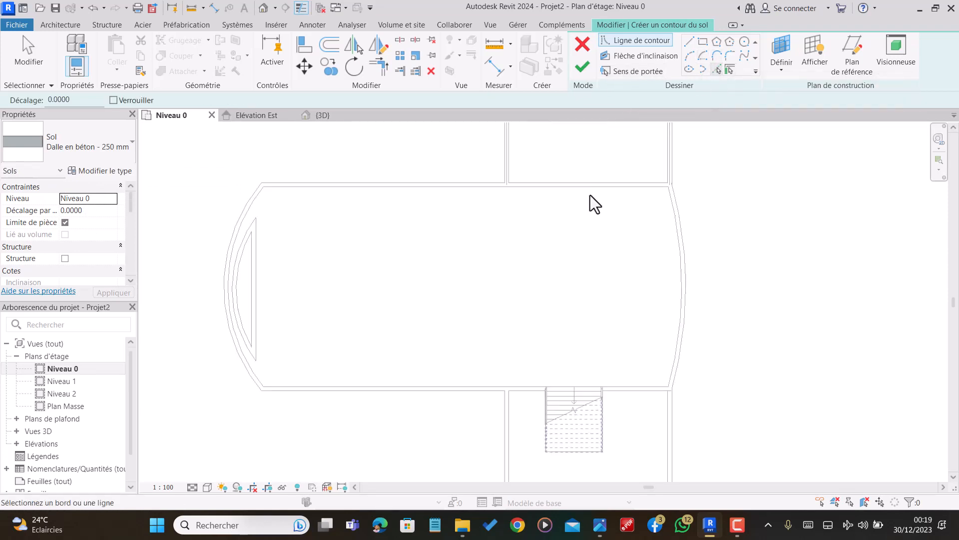
pyautogui.click(443, 184)
pyautogui.scroll(-2, 444, 190)
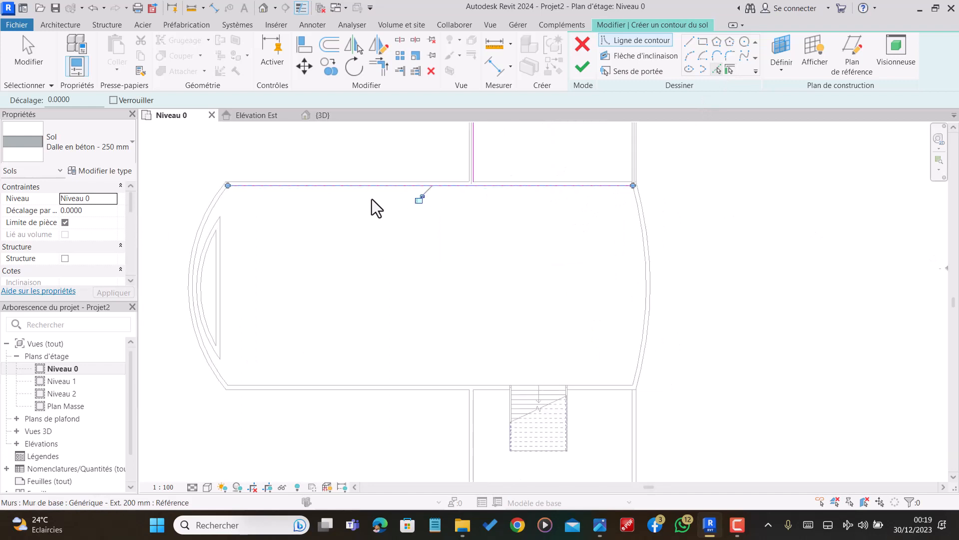
pyautogui.click(220, 207)
pyautogui.scroll(2, 215, 206)
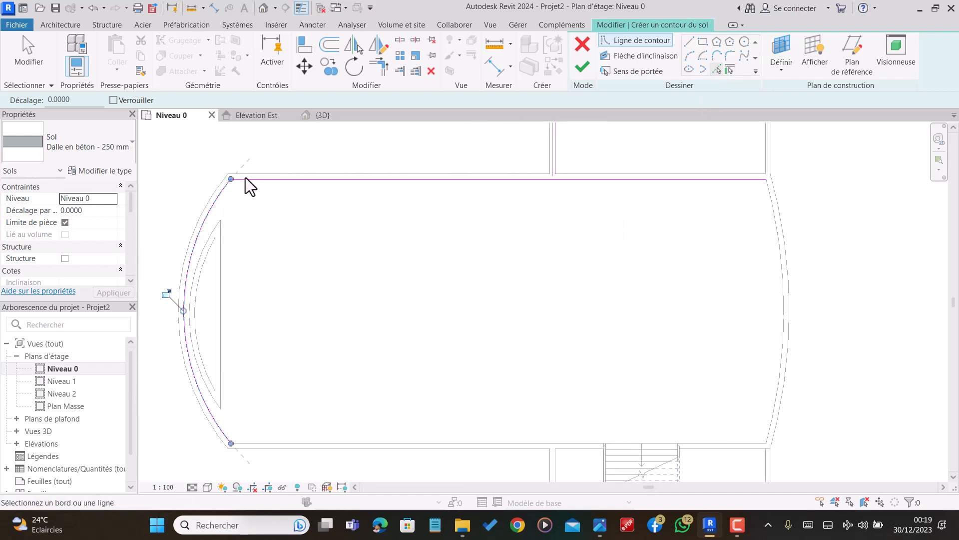
# Add the inner faces of the main wing's lower wall, on both sides of the stair, and right curved wall to the floor boundary
pyautogui.scroll(-2, 279, 280)
pyautogui.scroll(1, 270, 347)
pyautogui.click(297, 353)
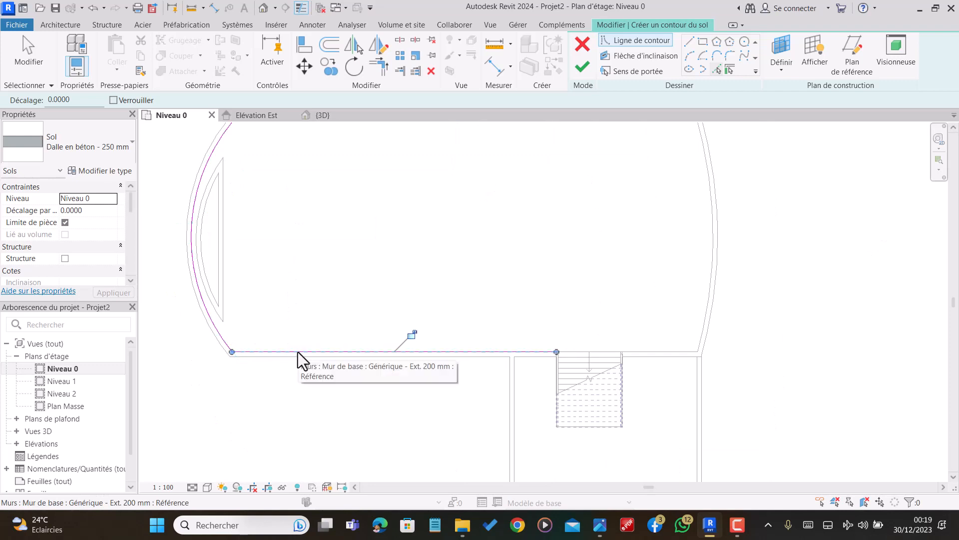
pyautogui.click(653, 350)
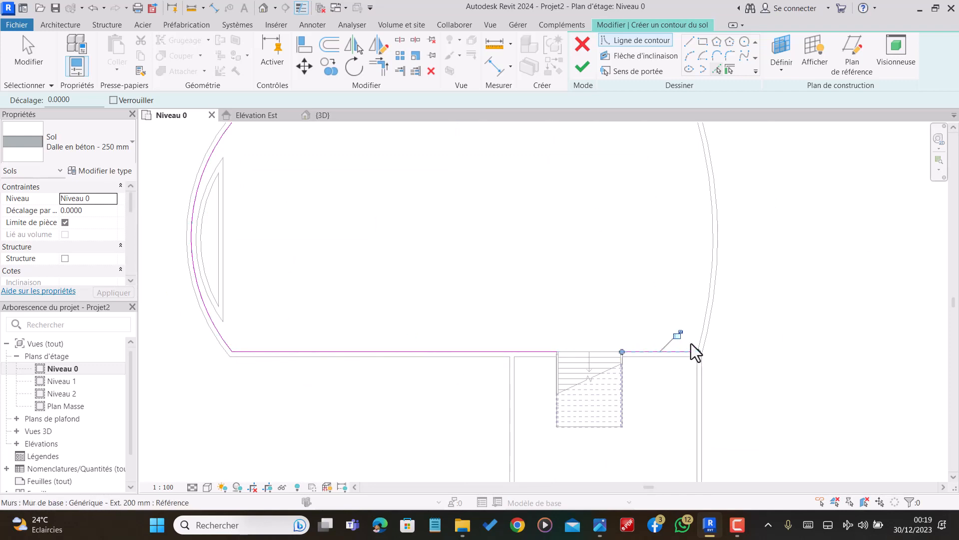
pyautogui.click(706, 320)
pyautogui.scroll(-1, 687, 339)
pyautogui.scroll(-2, 579, 309)
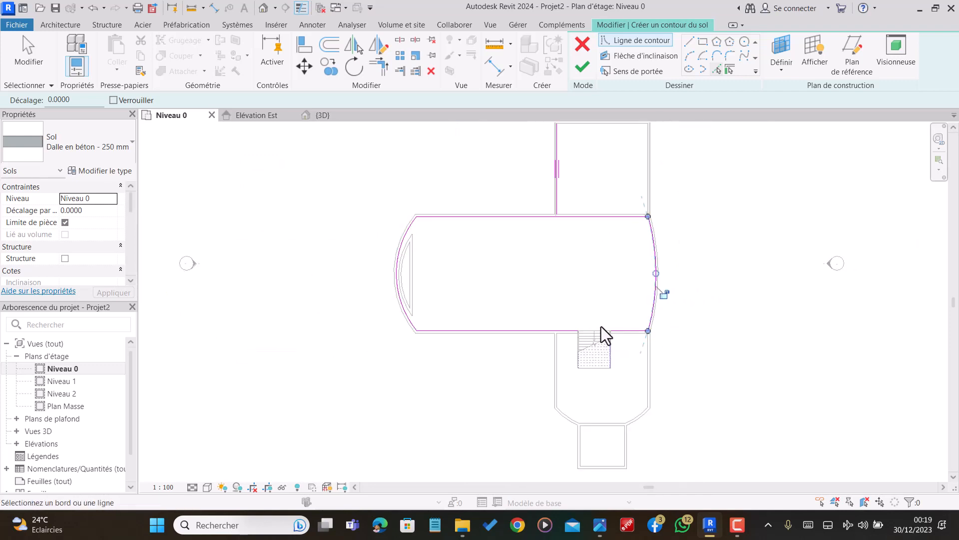
# Add the inner faces of the lower wing's side, curved corner and bottom walls to the floor boundary
pyautogui.scroll(2, 597, 368)
pyautogui.scroll(2, 598, 365)
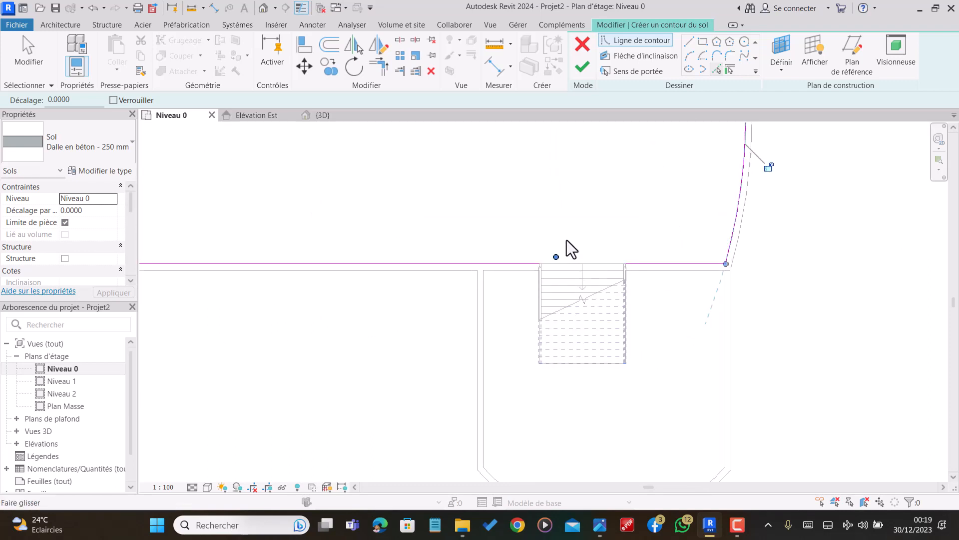
pyautogui.scroll(-2, 569, 250)
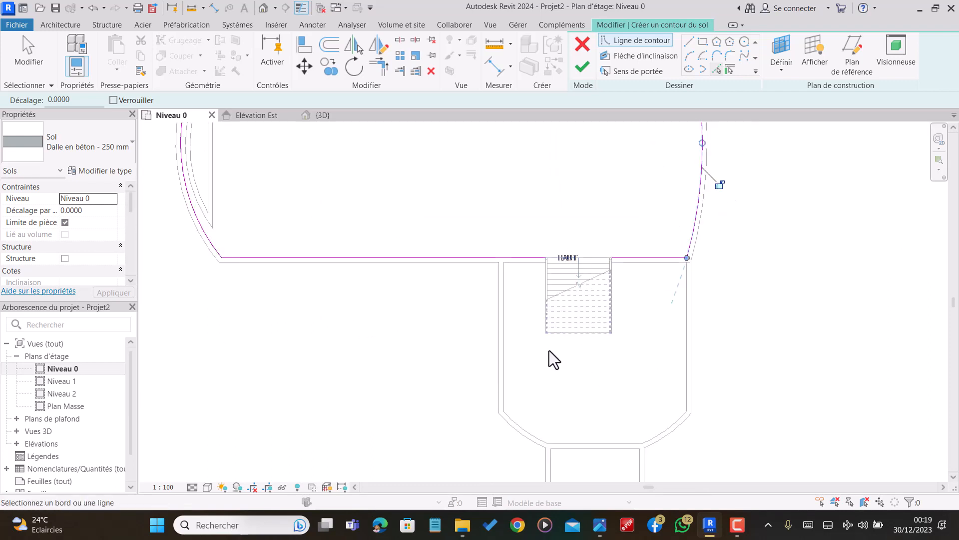
pyautogui.scroll(-2, 545, 339)
pyautogui.scroll(3, 537, 315)
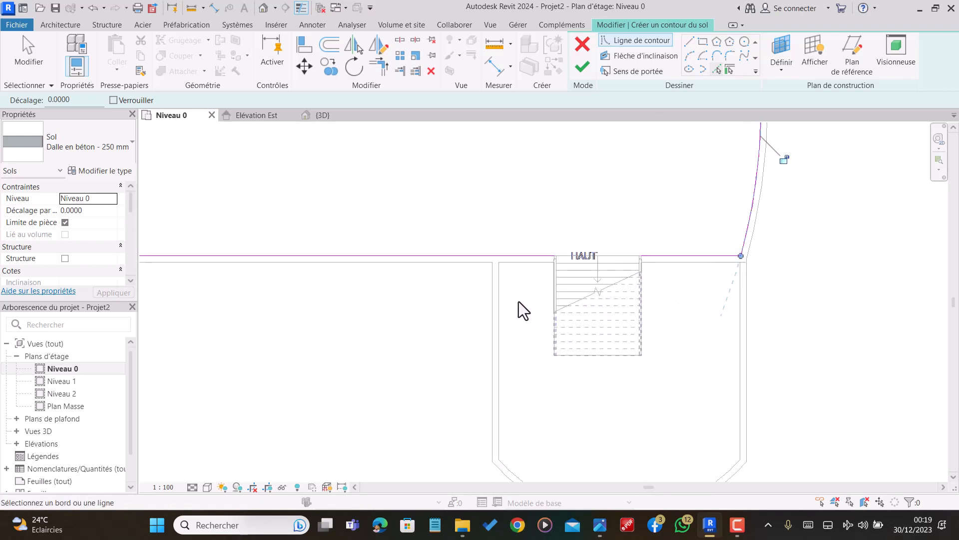
pyautogui.click(497, 326)
pyautogui.scroll(-2, 498, 326)
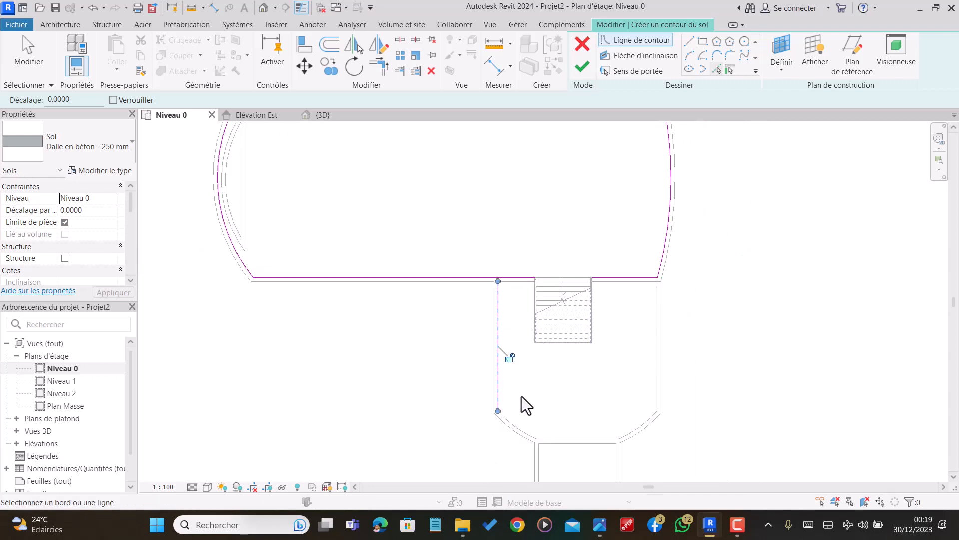
pyautogui.click(516, 423)
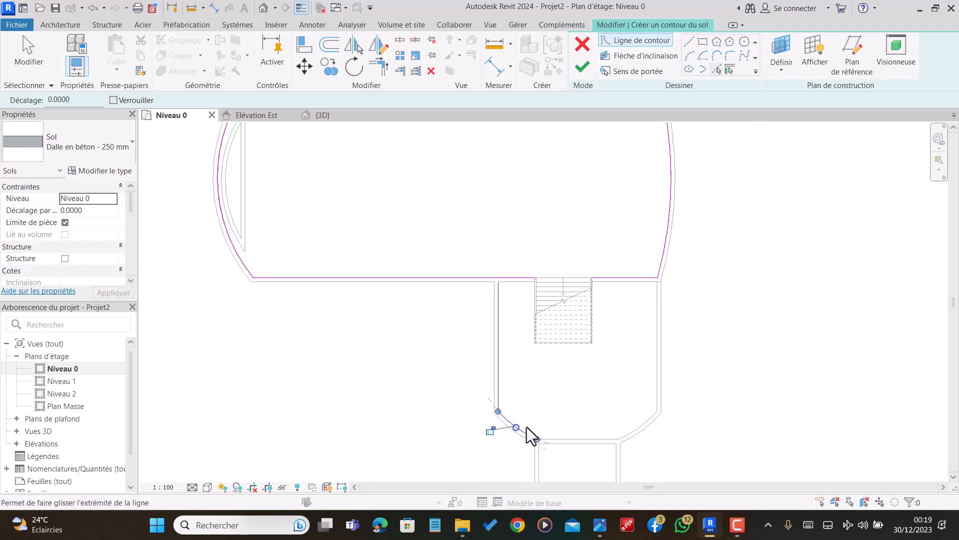
pyautogui.click(642, 424)
pyautogui.click(657, 382)
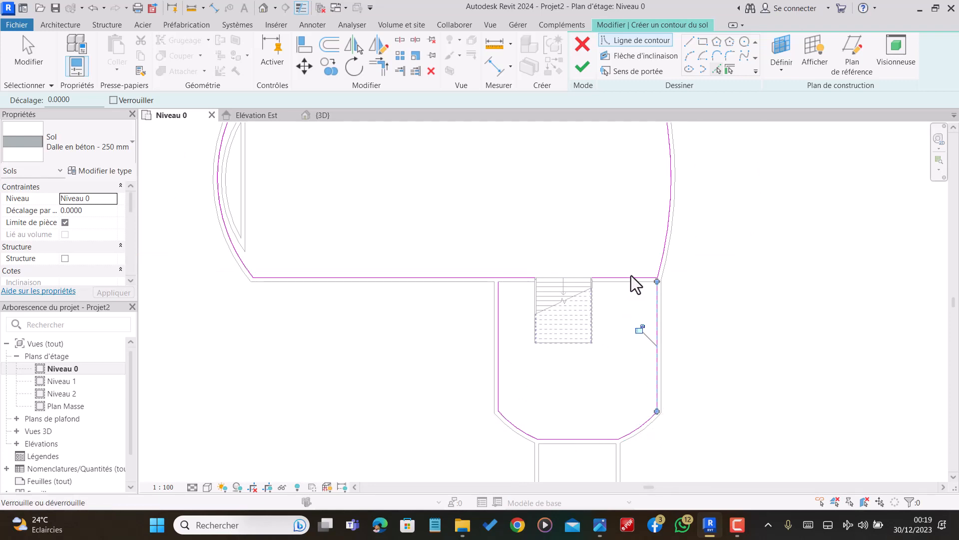
# Trim the main wing's lower boundary line to a corner with the lower wing's left boundary line
pyautogui.scroll(5, 631, 276)
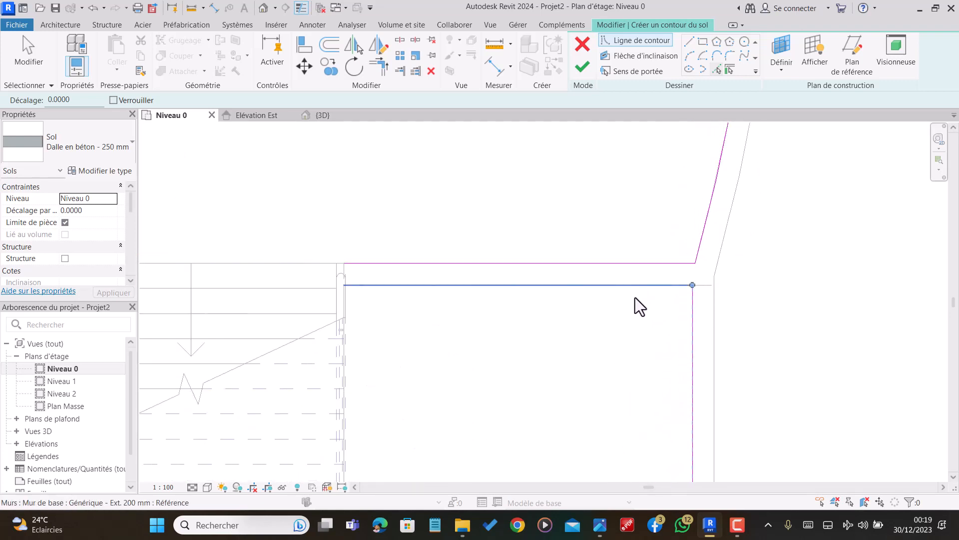
pyautogui.scroll(-4, 634, 298)
pyautogui.scroll(2, 606, 360)
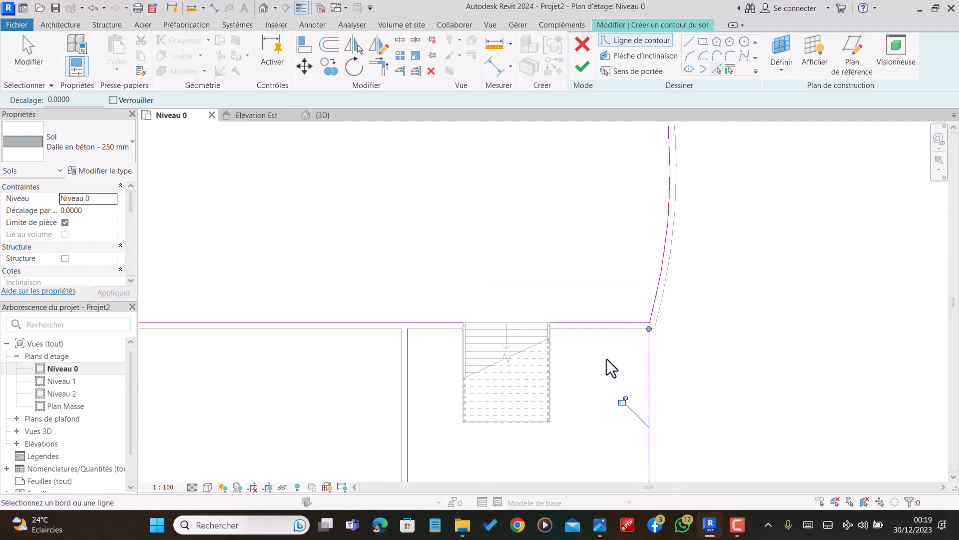
pyautogui.scroll(-2, 608, 360)
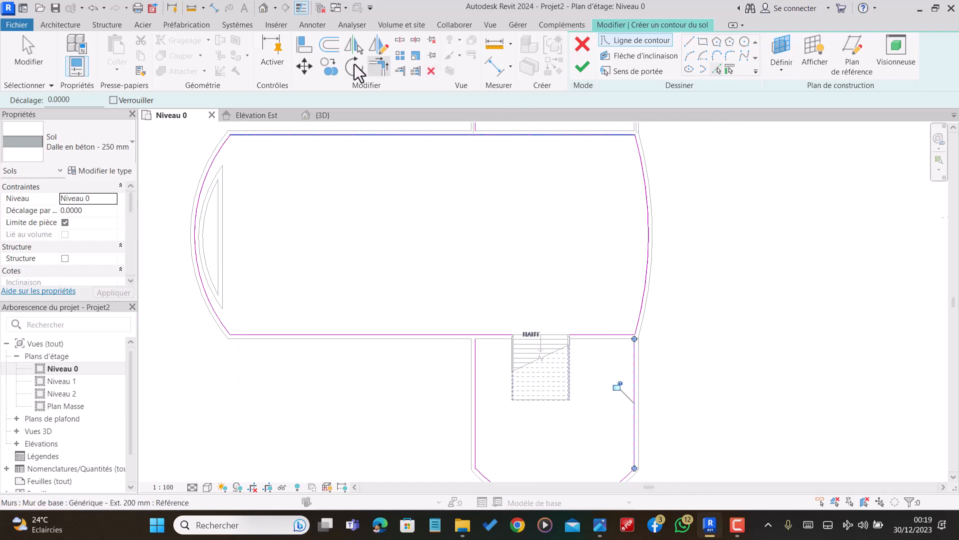
pyautogui.click(379, 66)
pyautogui.click(457, 334)
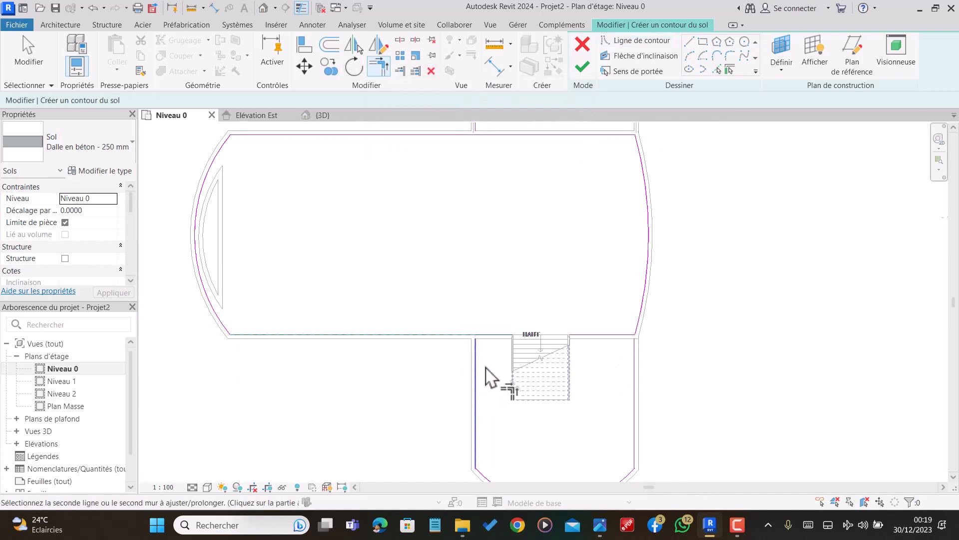
pyautogui.click(477, 382)
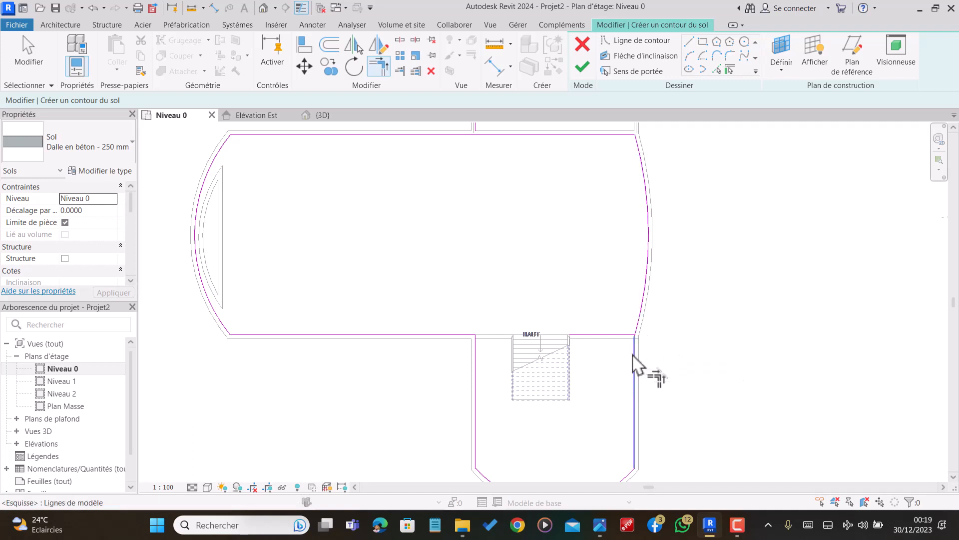
pyautogui.scroll(3, 633, 353)
pyautogui.scroll(-3, 507, 428)
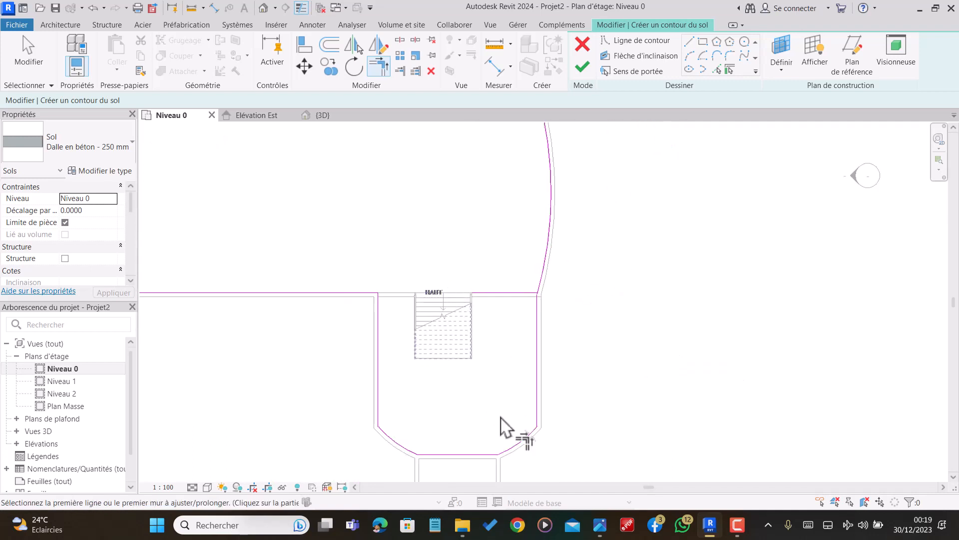
pyautogui.scroll(3, 525, 364)
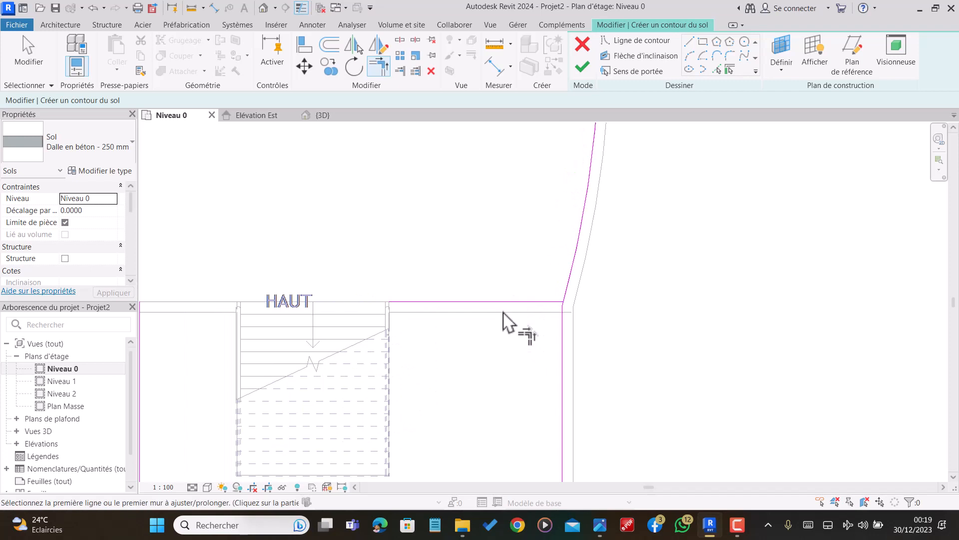
# Remove the leftover floor boundary segment between the main hall and the stair room, to the right of the stairs
pyautogui.press('Escape')
pyautogui.click(506, 302)
pyautogui.press('Escape')
# Add floor boundary lines by picking the inner faces of the upper room's right and top walls
pyautogui.scroll(-6, 495, 347)
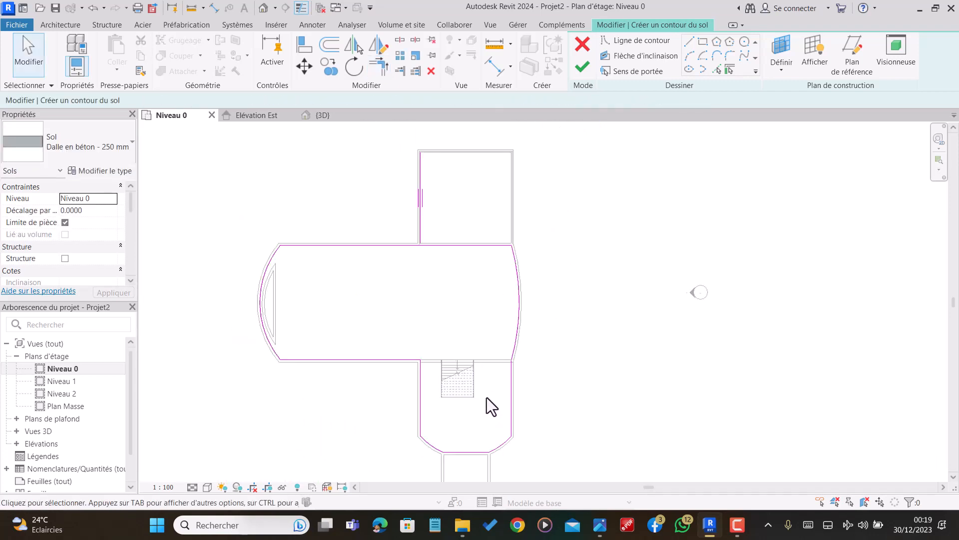
pyautogui.scroll(-2, 488, 400)
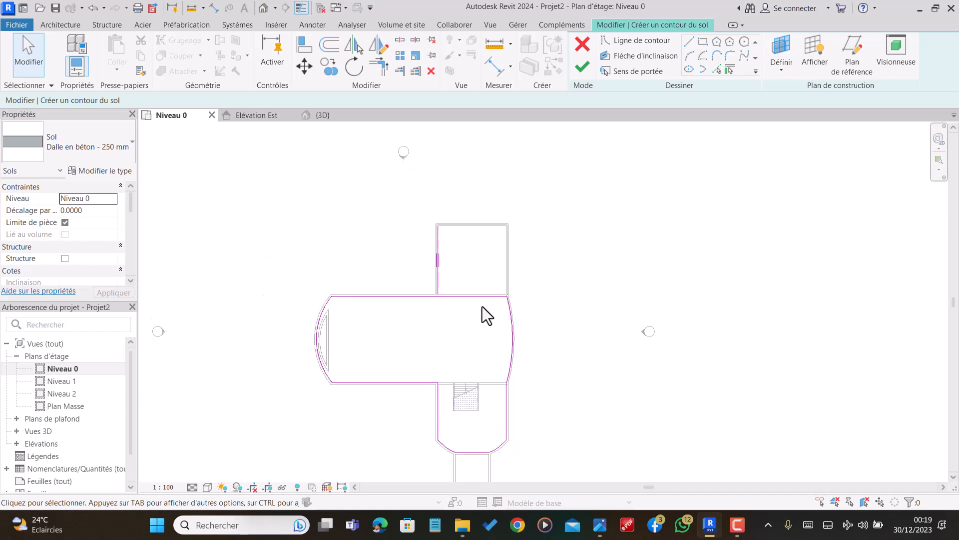
pyautogui.scroll(5, 503, 290)
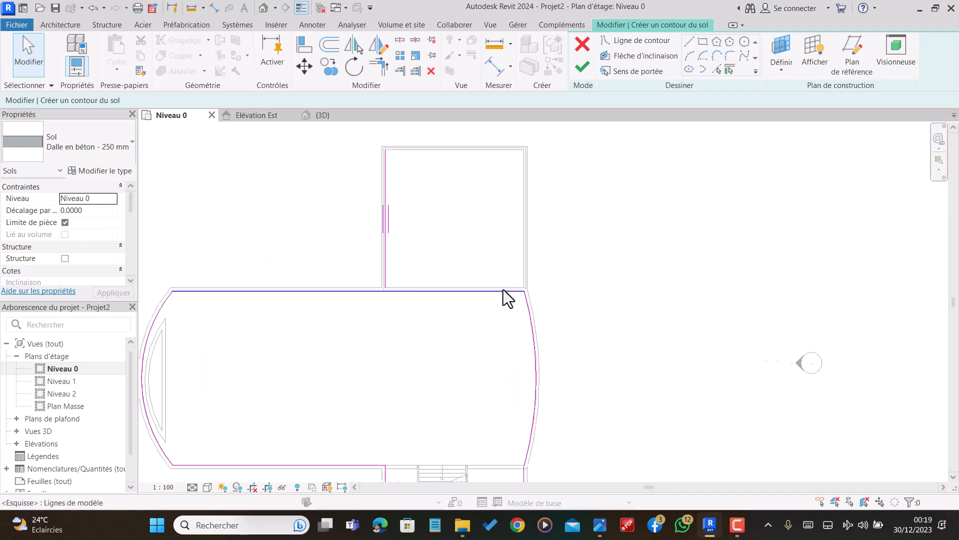
pyautogui.click(717, 69)
pyautogui.scroll(2, 520, 265)
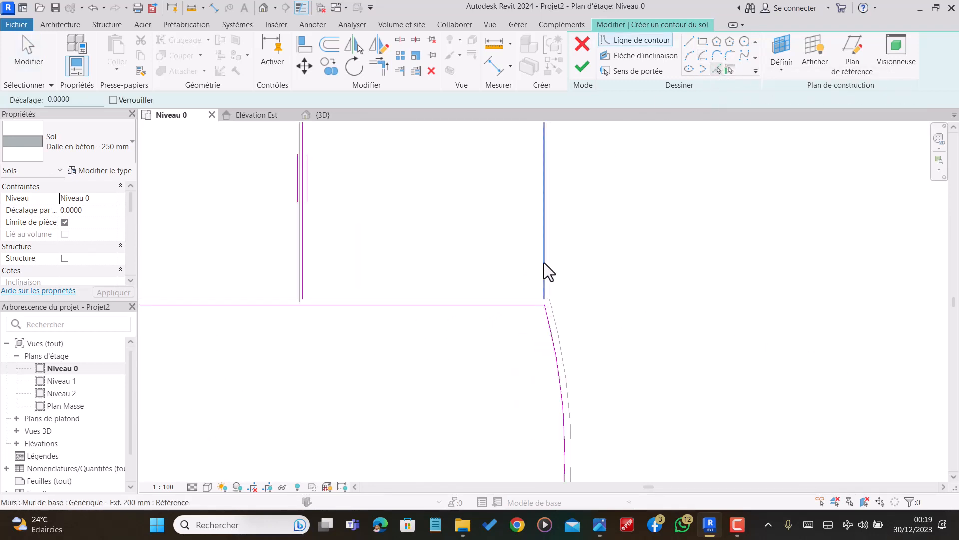
pyautogui.click(545, 263)
pyautogui.scroll(-3, 455, 332)
pyautogui.scroll(1, 461, 172)
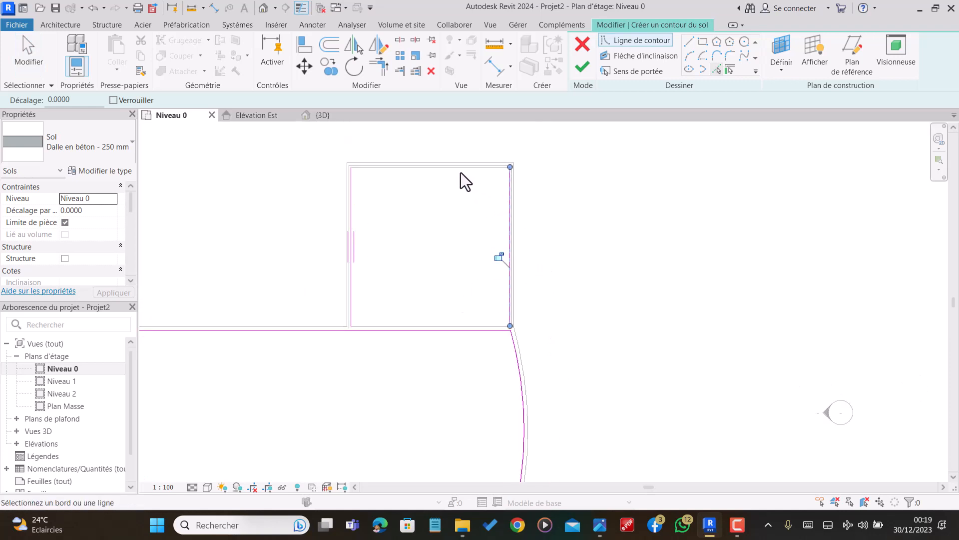
pyautogui.click(461, 169)
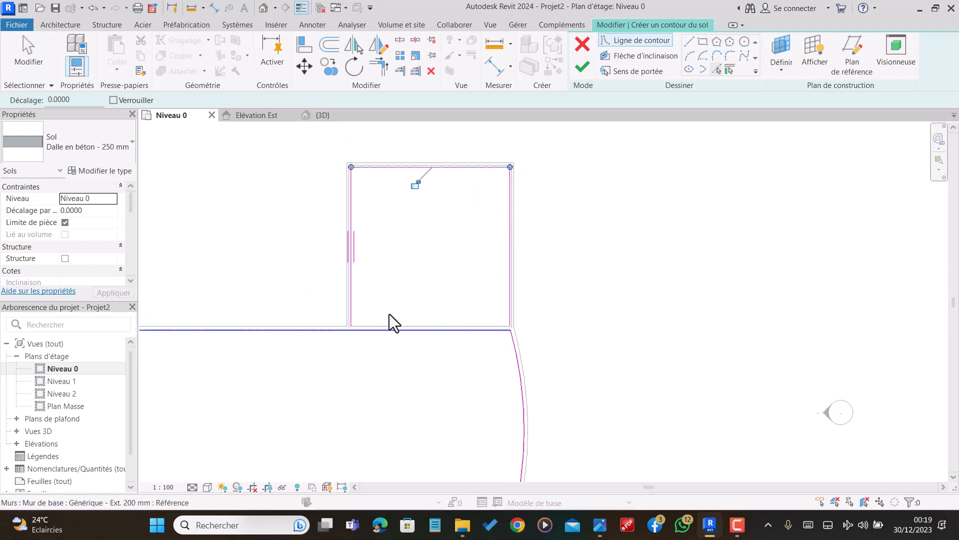
# Trim and extend the upper room's two side boundary lines to corners with the hall's top line and right-hand arc
pyautogui.click(386, 65)
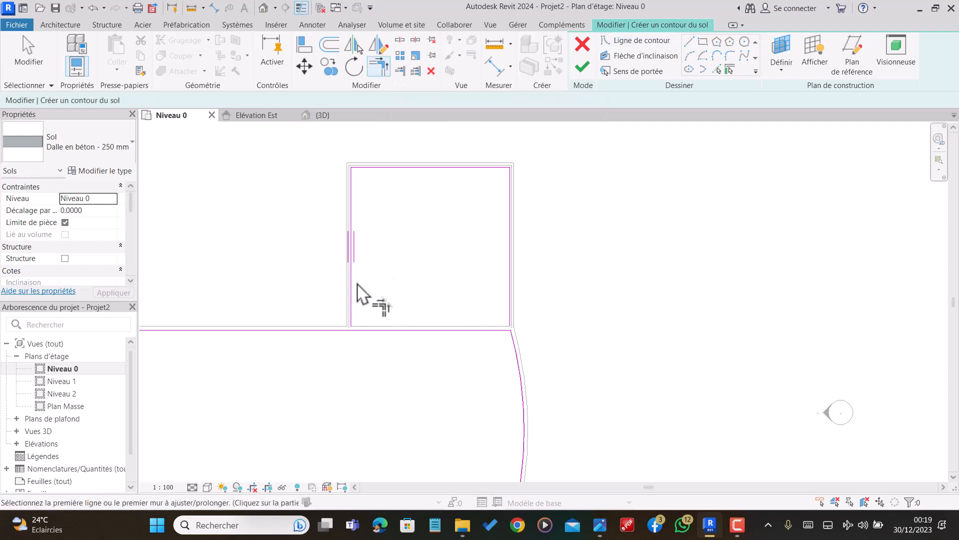
pyautogui.click(352, 299)
pyautogui.click(326, 330)
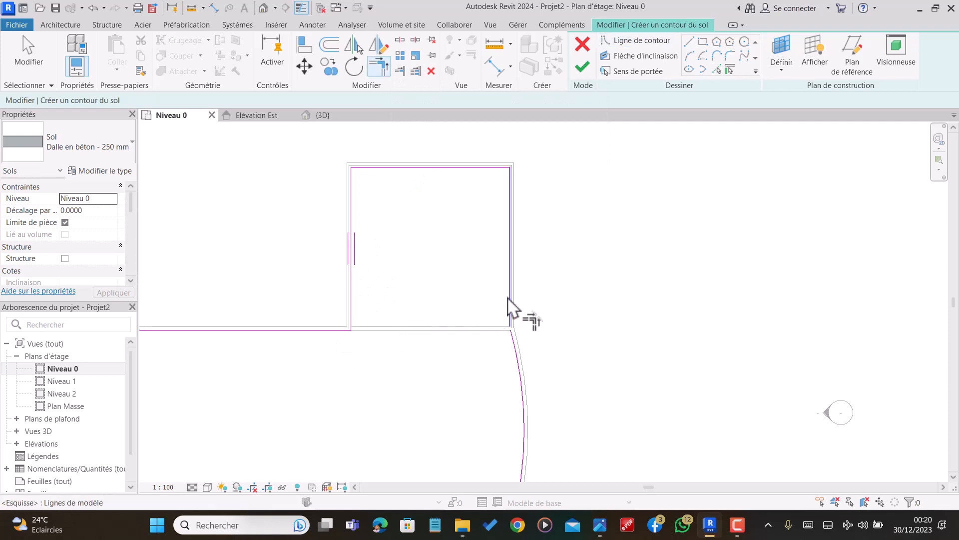
pyautogui.click(518, 352)
pyautogui.scroll(-4, 503, 280)
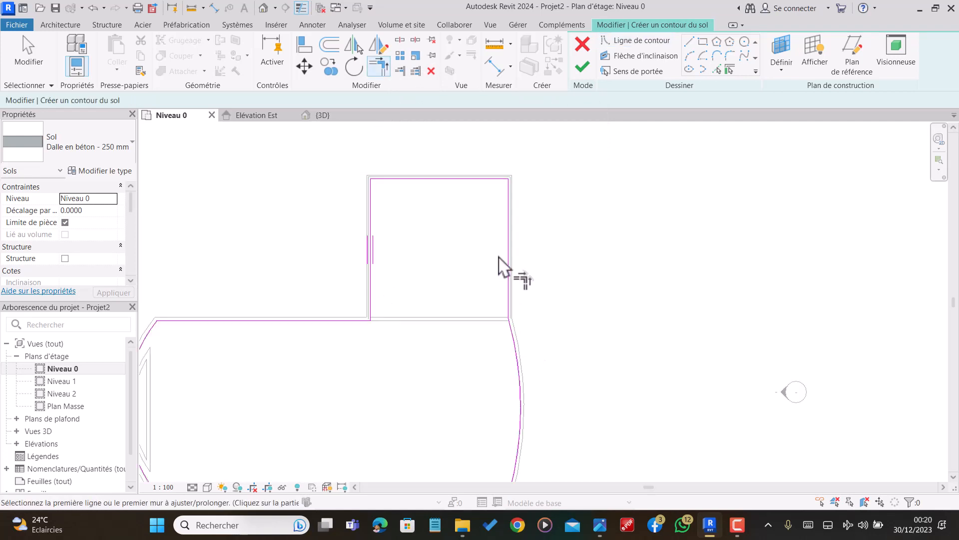
# Pick the inner wall faces of the segment-shaped enclosure at the hall's curved left end as an inner floor boundary
pyautogui.scroll(3, 447, 345)
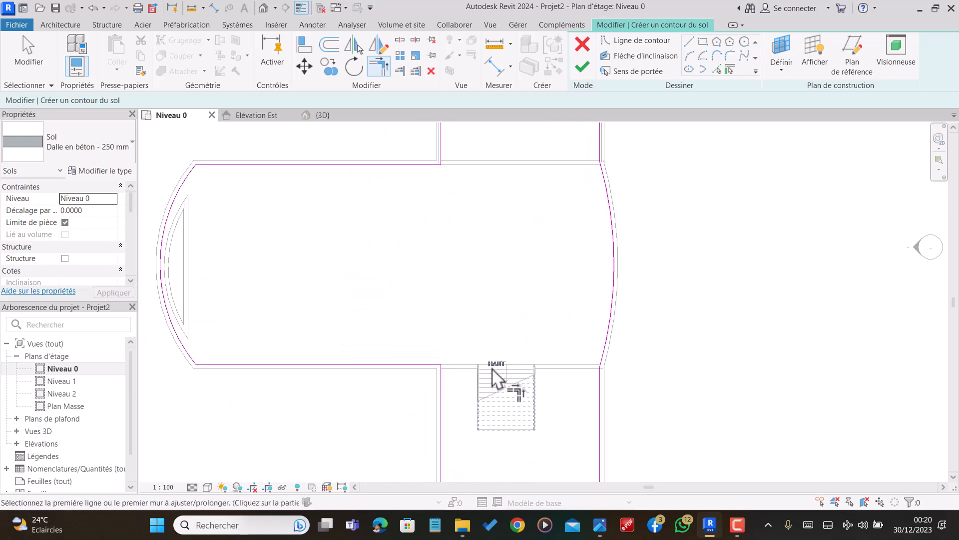
pyautogui.scroll(-2, 563, 342)
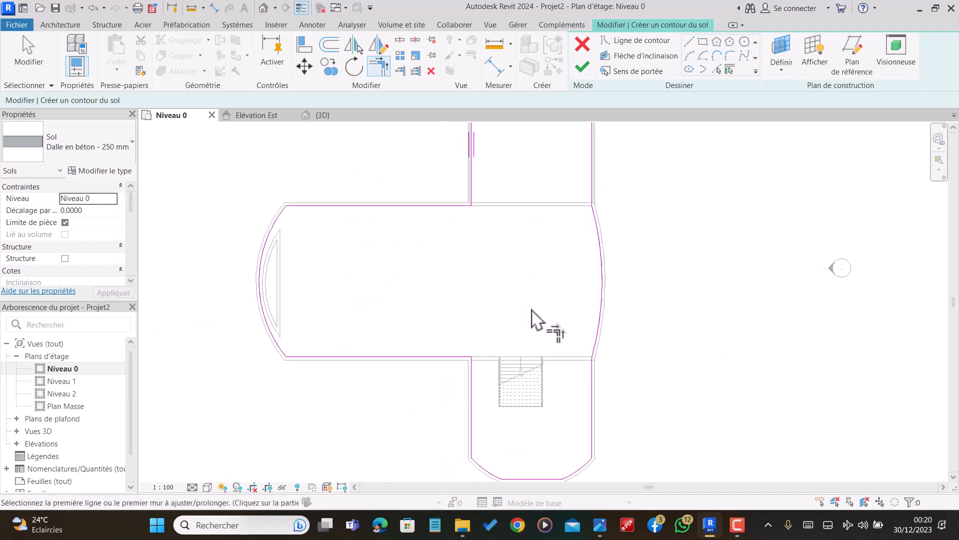
pyautogui.scroll(-1, 503, 303)
pyautogui.scroll(4, 328, 292)
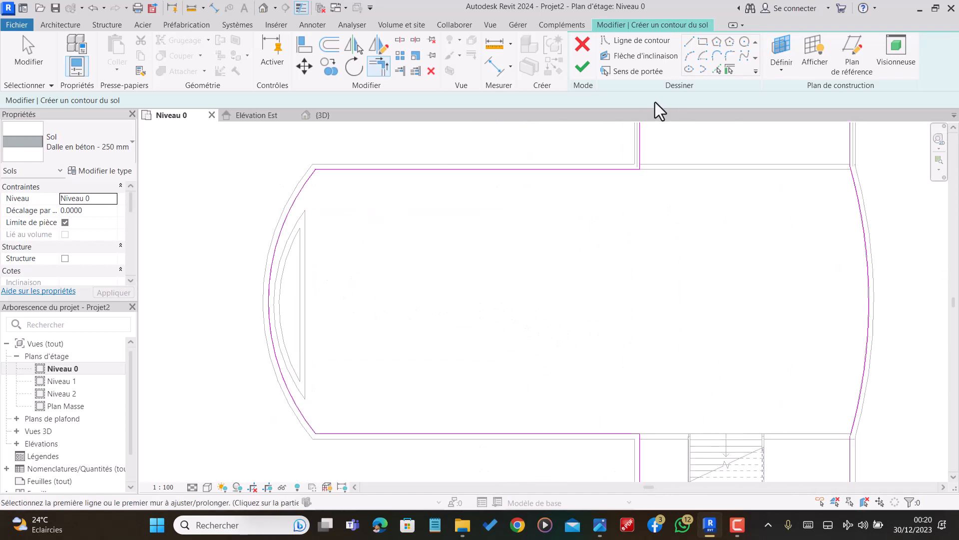
pyautogui.click(718, 69)
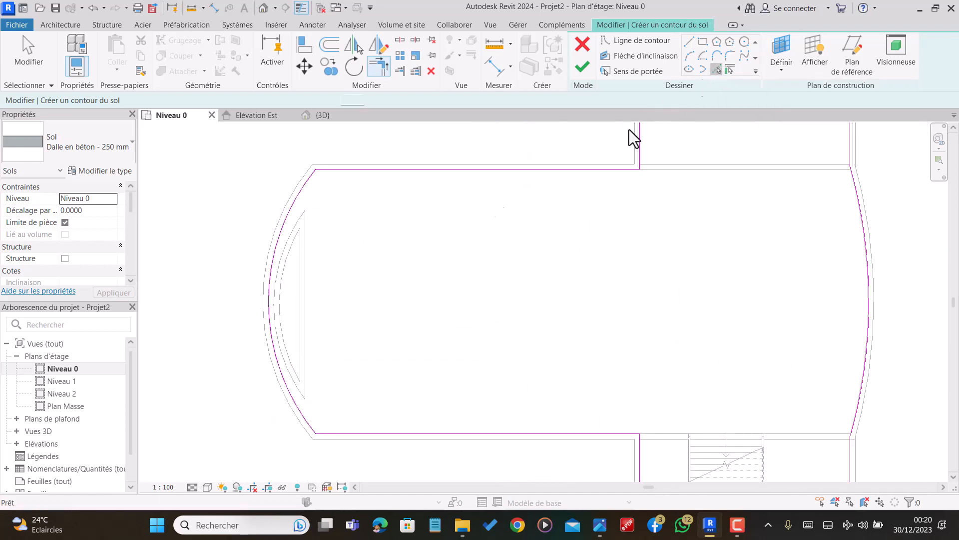
pyautogui.click(283, 262)
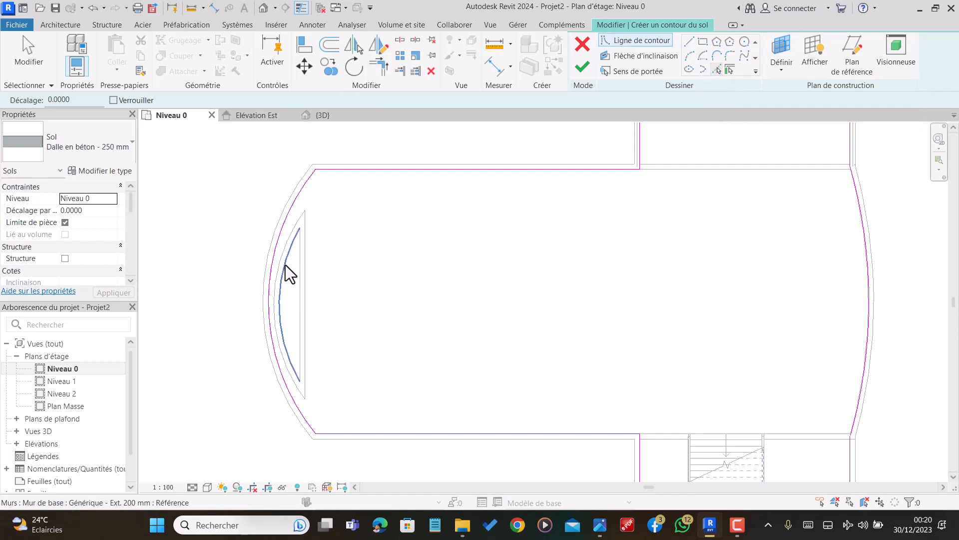
# Finish the boundary sketch to create the Dalle en béton - 250 mm floor on Niveau 0
pyautogui.scroll(-2, 352, 268)
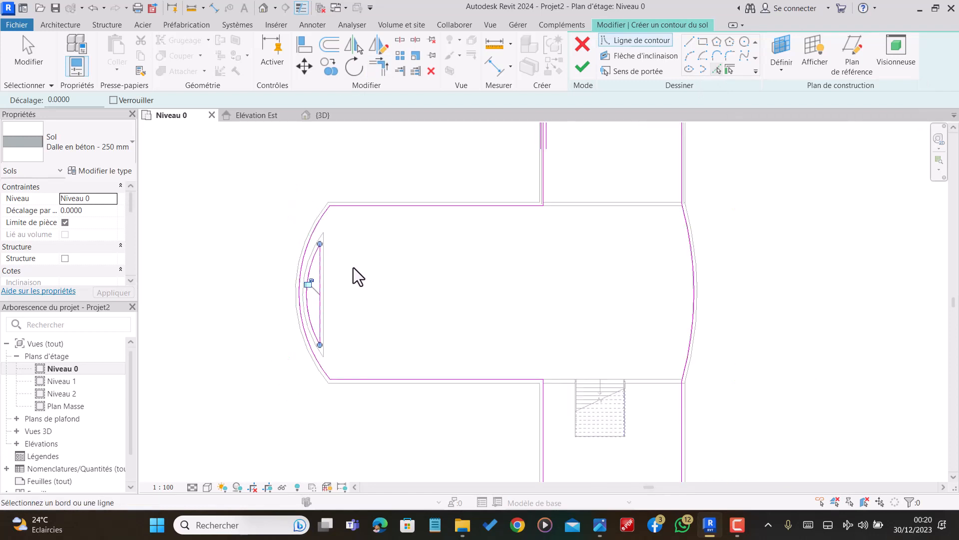
pyautogui.scroll(-2, 350, 270)
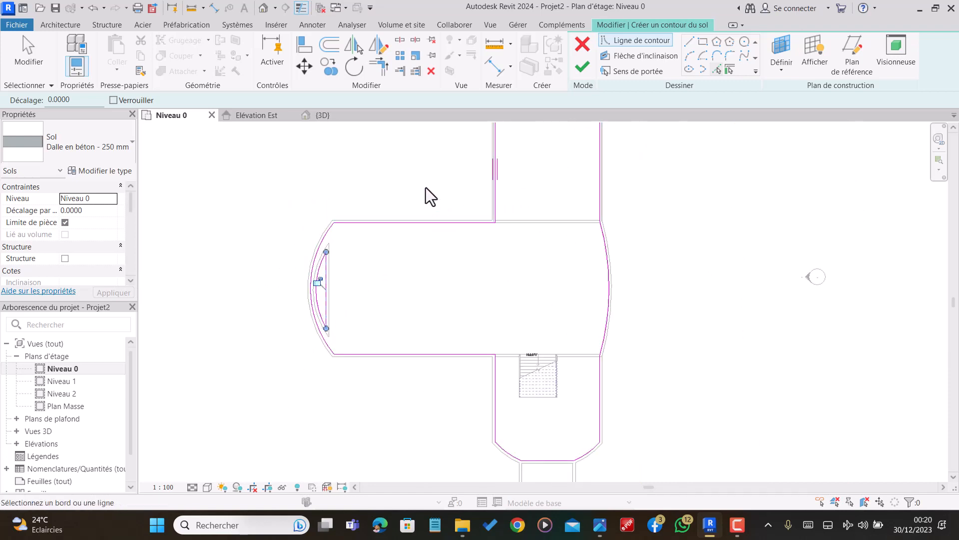
pyautogui.scroll(-1, 444, 180)
pyautogui.scroll(2, 413, 243)
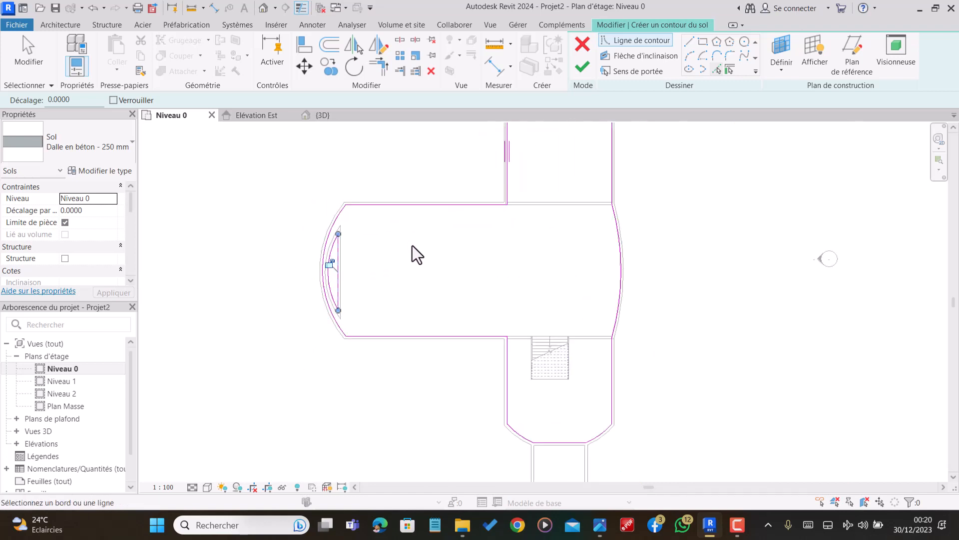
pyautogui.scroll(-1, 413, 245)
pyautogui.scroll(2, 351, 252)
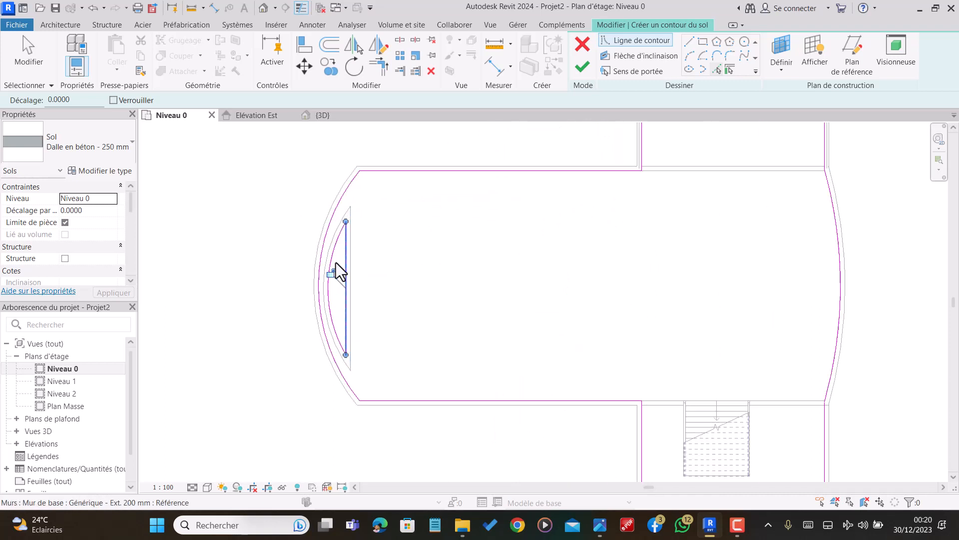
pyautogui.scroll(-1, 359, 266)
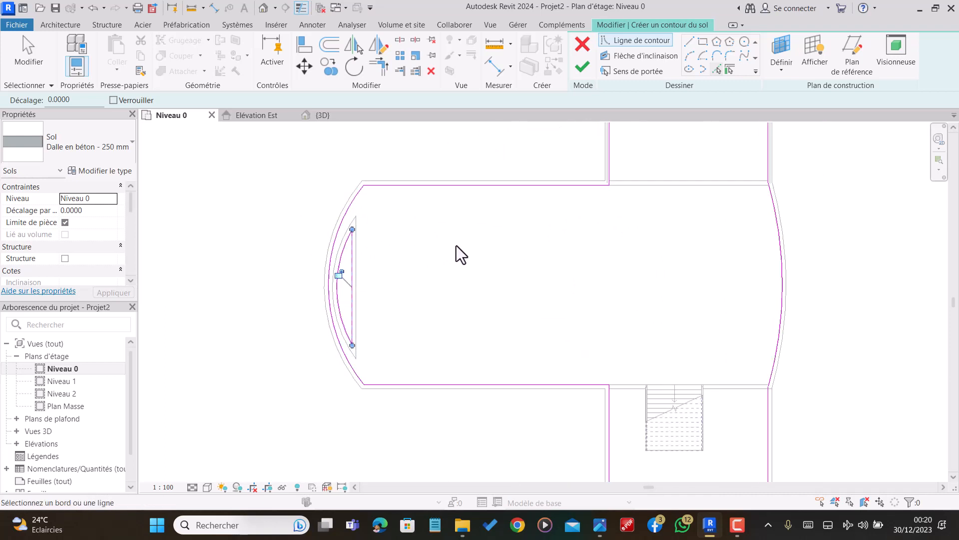
pyautogui.scroll(-1, 619, 209)
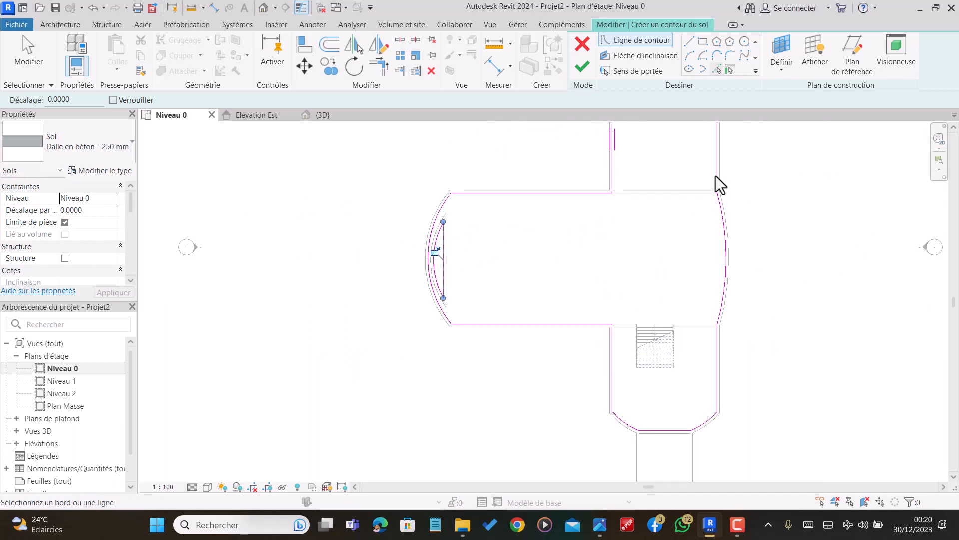
pyautogui.click(583, 68)
# Inspect the new floor slab in the 3D view from several angles
pyautogui.scroll(-1, 600, 215)
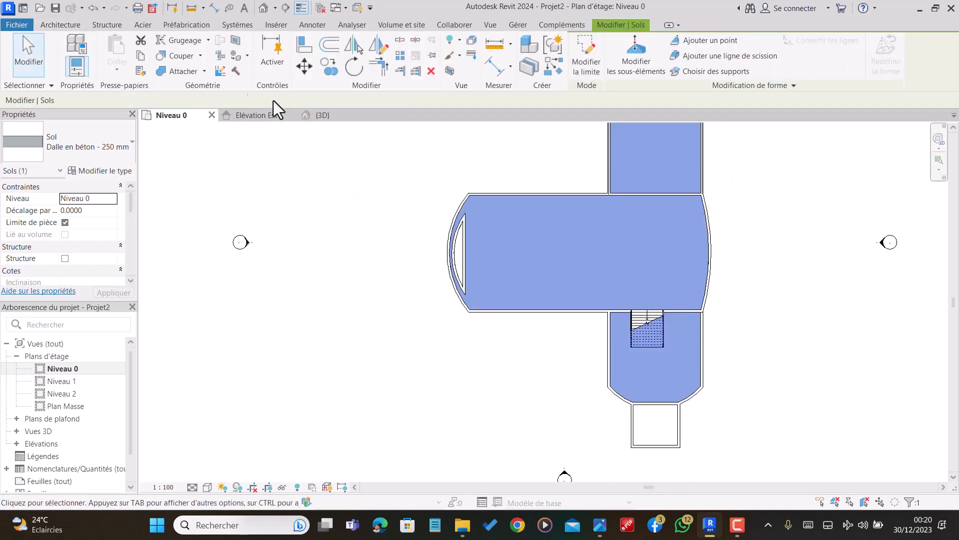
pyautogui.click(324, 115)
pyautogui.scroll(-2, 570, 212)
pyautogui.press('Escape')
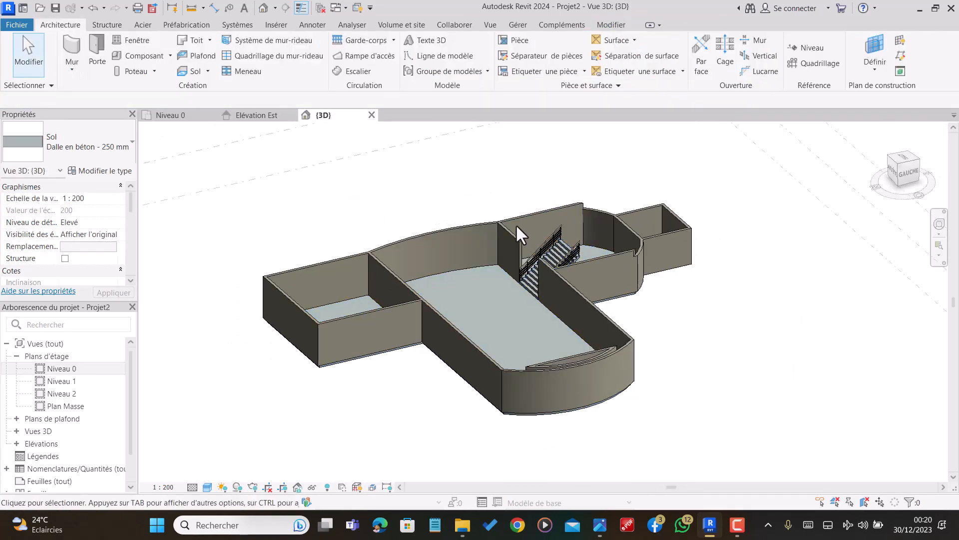
pyautogui.keyDown('shift'); pyautogui.moveTo(467, 268); pyautogui.dragTo(301, 352, button='middle'); pyautogui.keyUp('shift')
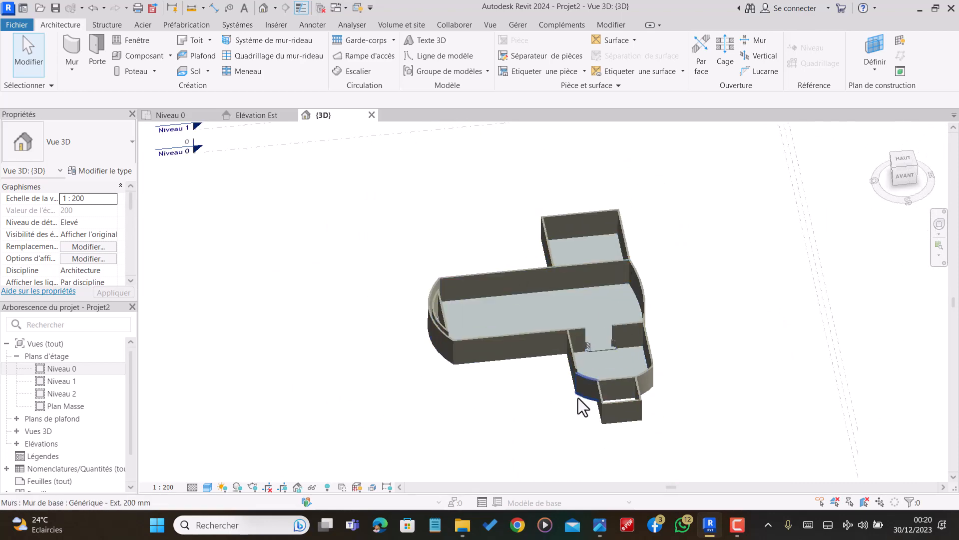
pyautogui.scroll(3, 622, 353)
pyautogui.keyDown('shift'); pyautogui.moveTo(623, 352); pyautogui.dragTo(710, 373, button='middle'); pyautogui.keyUp('shift')
pyautogui.scroll(-4, 696, 300)
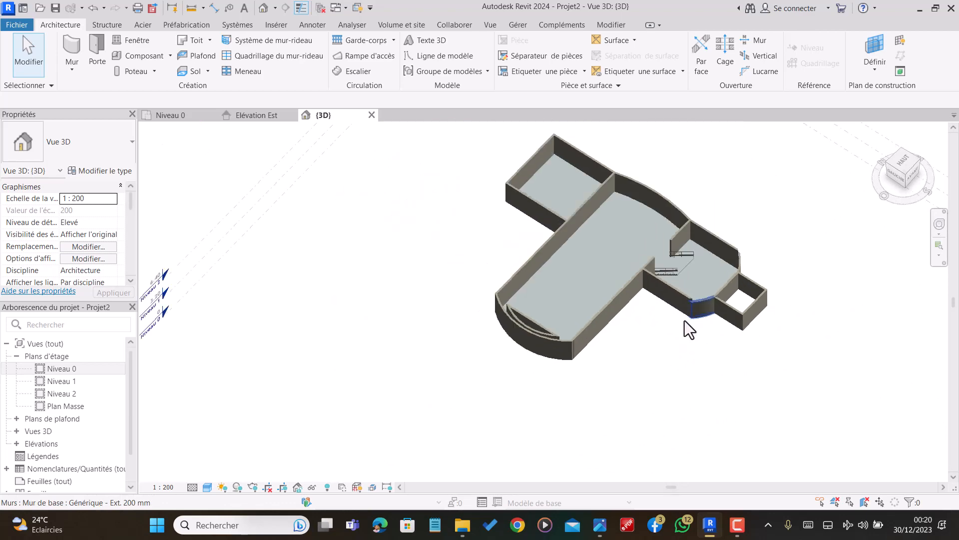
pyautogui.keyDown('shift'); pyautogui.moveTo(687, 313); pyautogui.dragTo(635, 247, button='middle'); pyautogui.keyUp('shift')
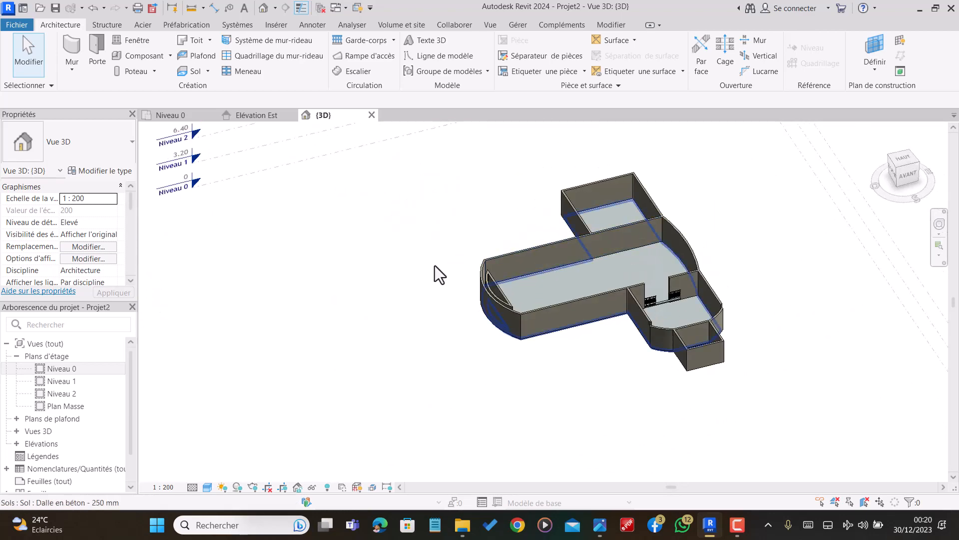
# On the Niveau 0 plan, draw a horizontal 8.00 m detail line across the upper room between its side walls' midpoints
pyautogui.click(175, 115)
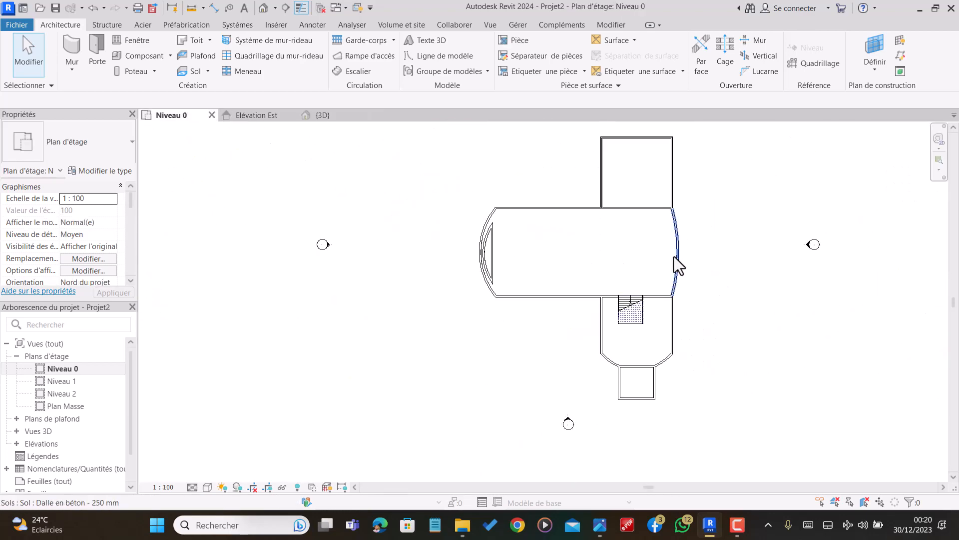
pyautogui.scroll(4, 650, 206)
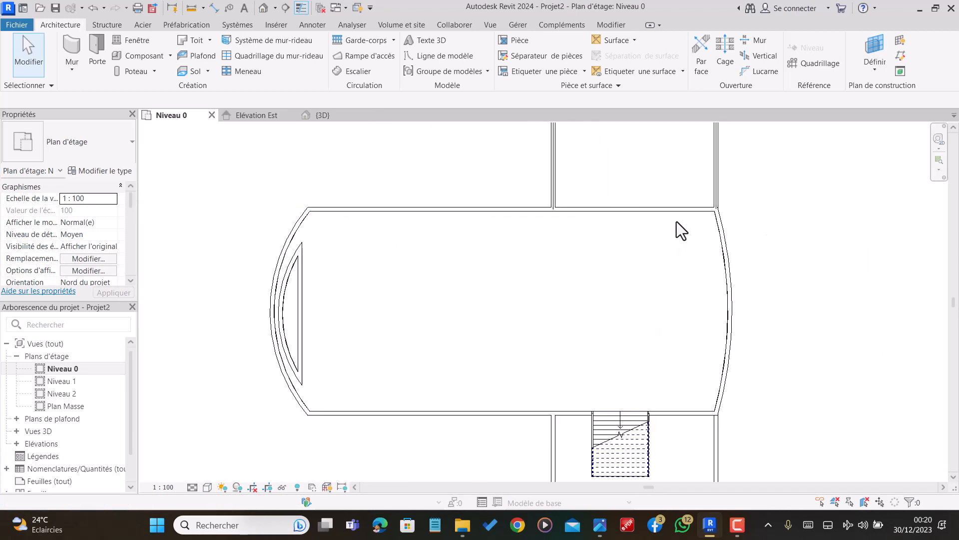
pyautogui.scroll(-2, 655, 207)
pyautogui.scroll(2, 621, 185)
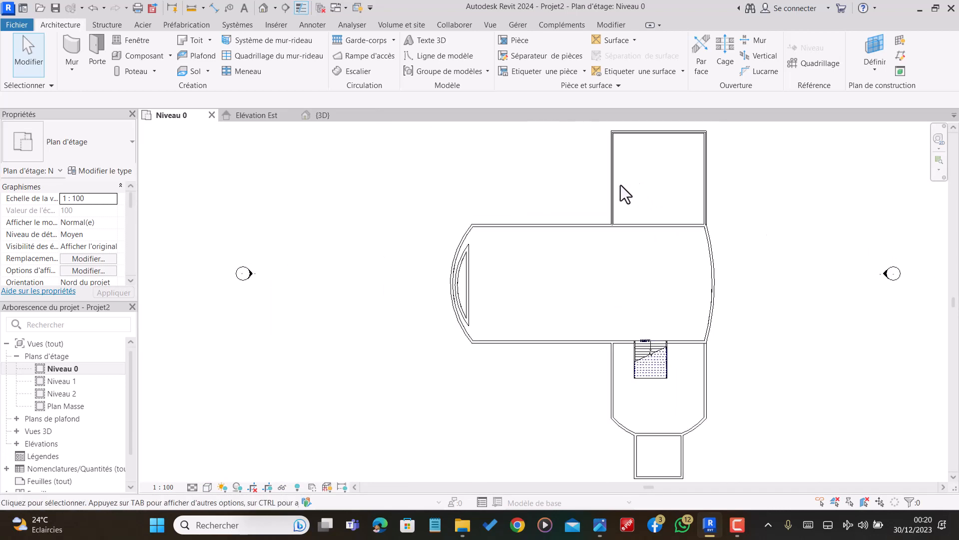
pyautogui.press('d')
pyautogui.press('l')
pyautogui.scroll(3, 610, 175)
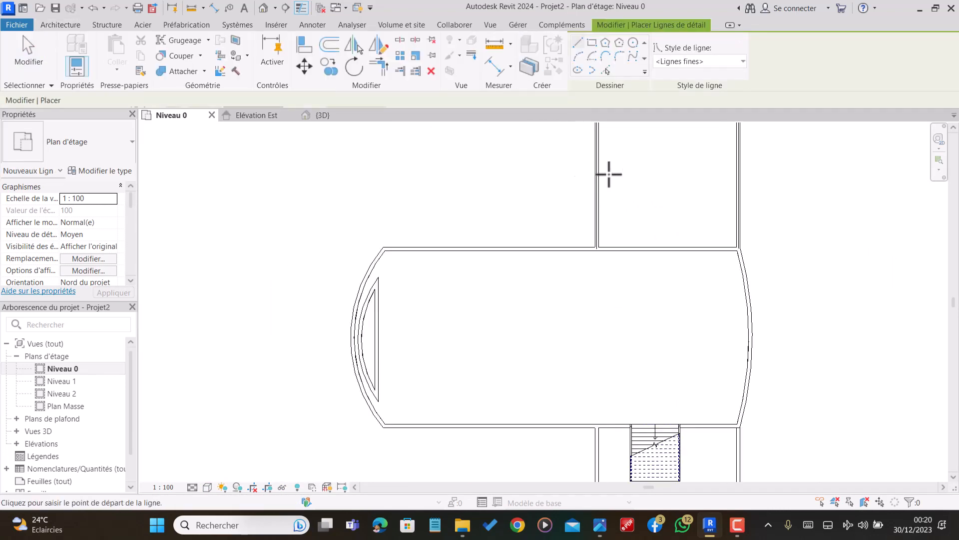
pyautogui.scroll(-3, 599, 206)
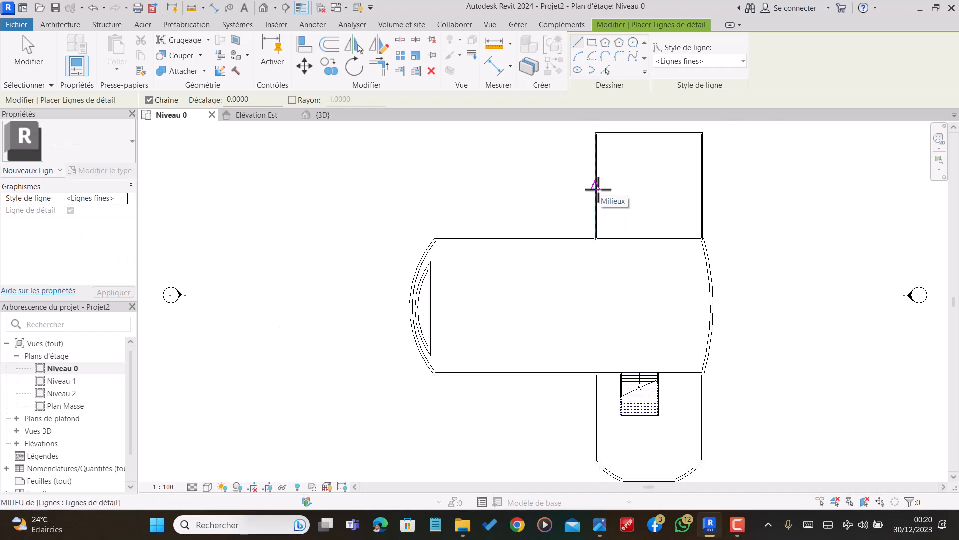
pyautogui.click(596, 187)
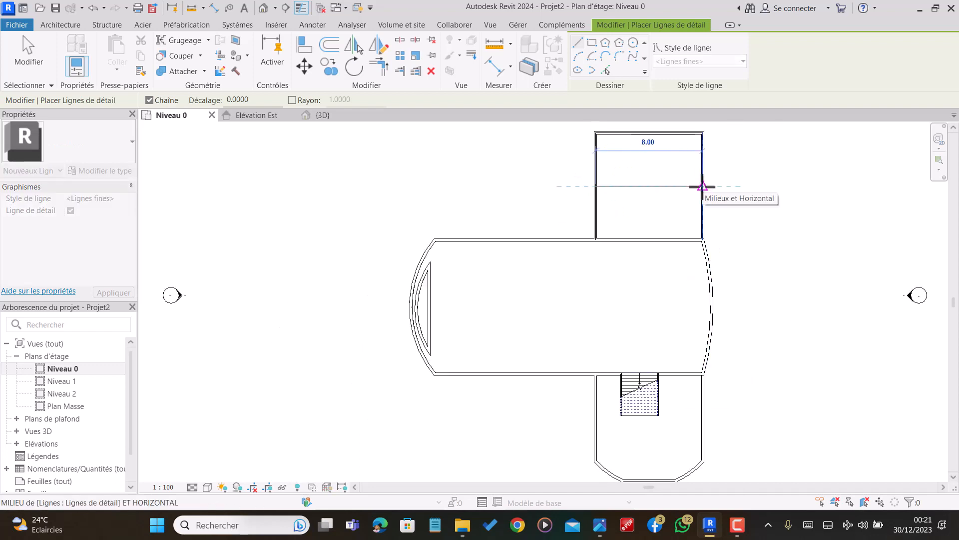
pyautogui.click(702, 186)
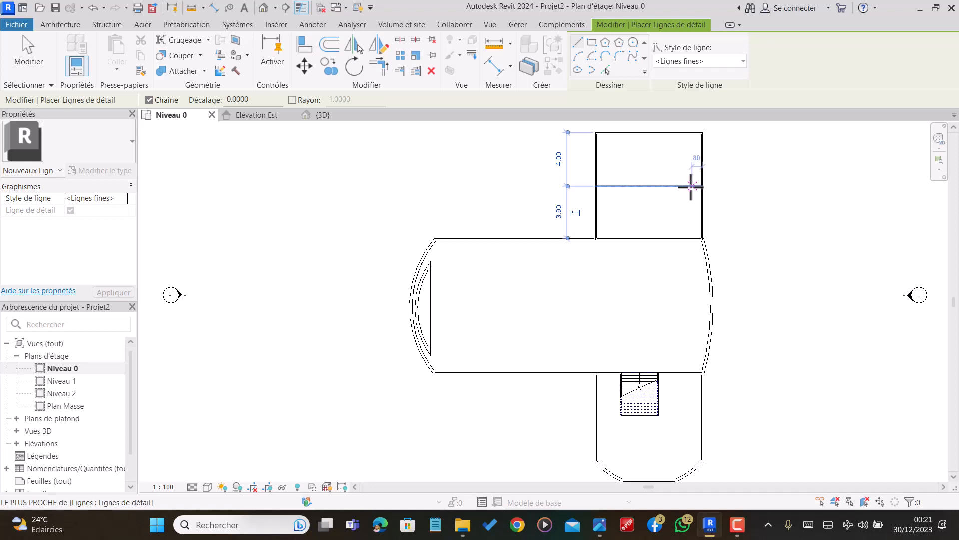
pyautogui.press('Escape')
pyautogui.press('Escape')
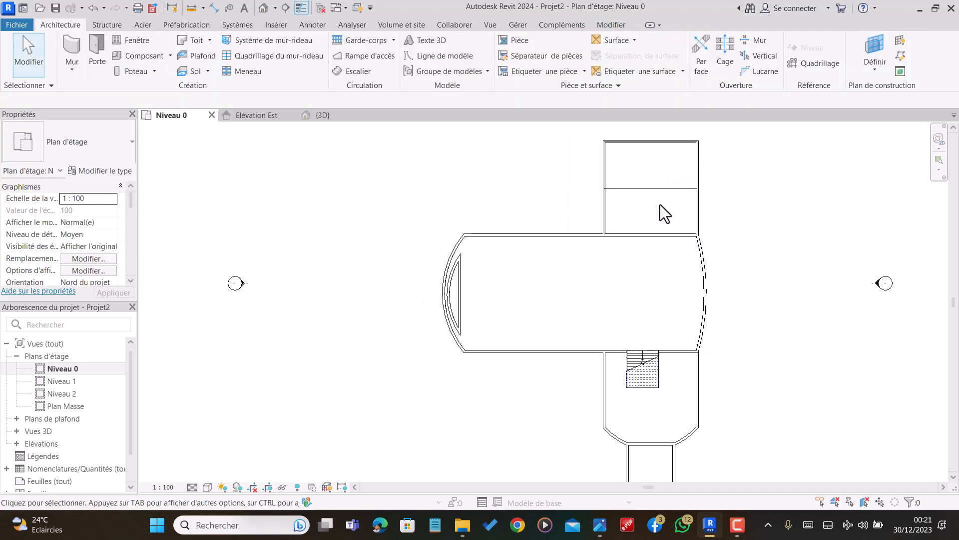
pyautogui.scroll(1, 658, 189)
pyautogui.scroll(-1, 650, 196)
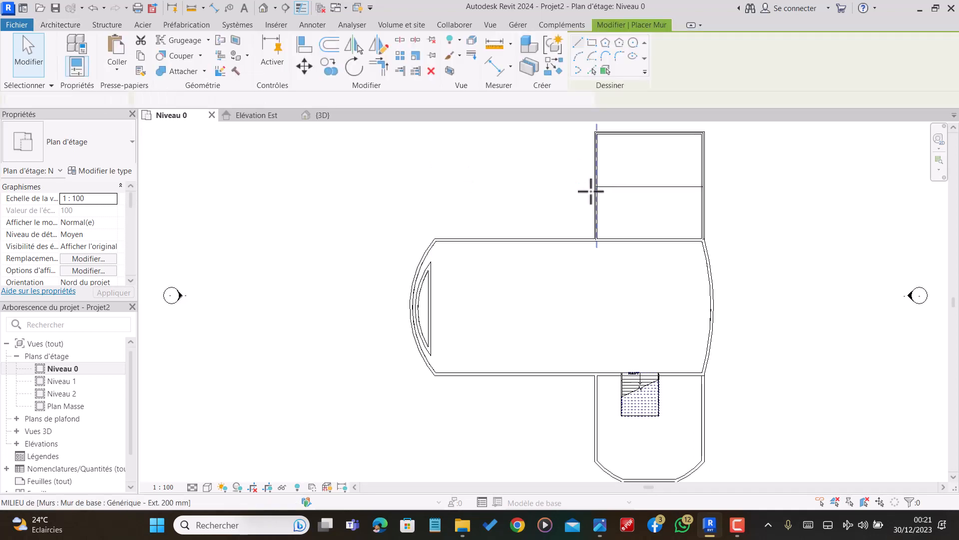
pyautogui.scroll(4, 595, 190)
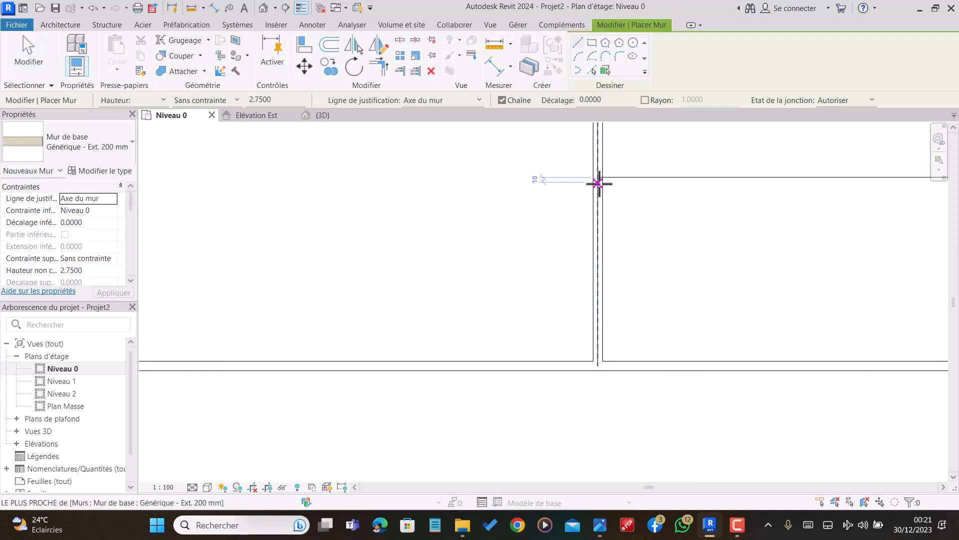
pyautogui.scroll(-1, 598, 183)
pyautogui.scroll(-2, 598, 196)
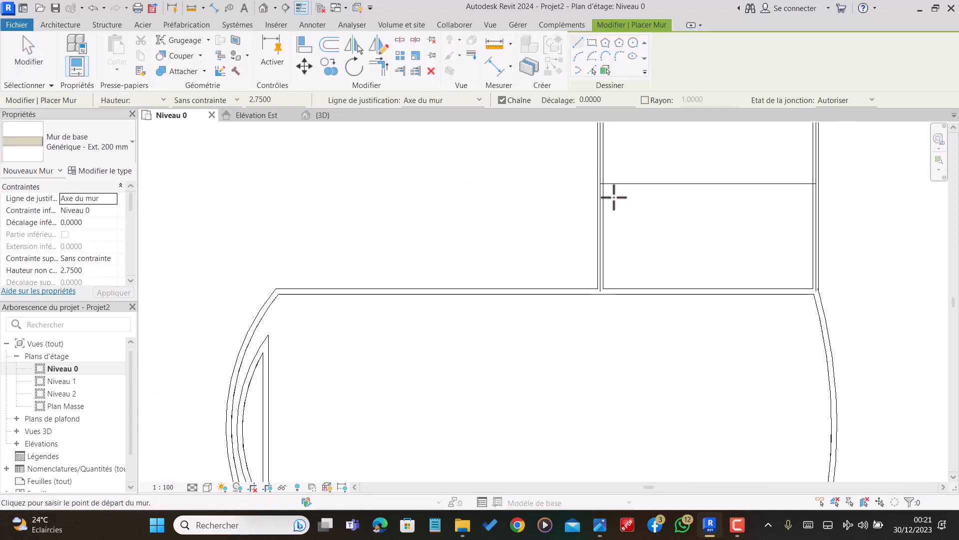
pyautogui.press('Escape')
pyautogui.scroll(-4, 607, 187)
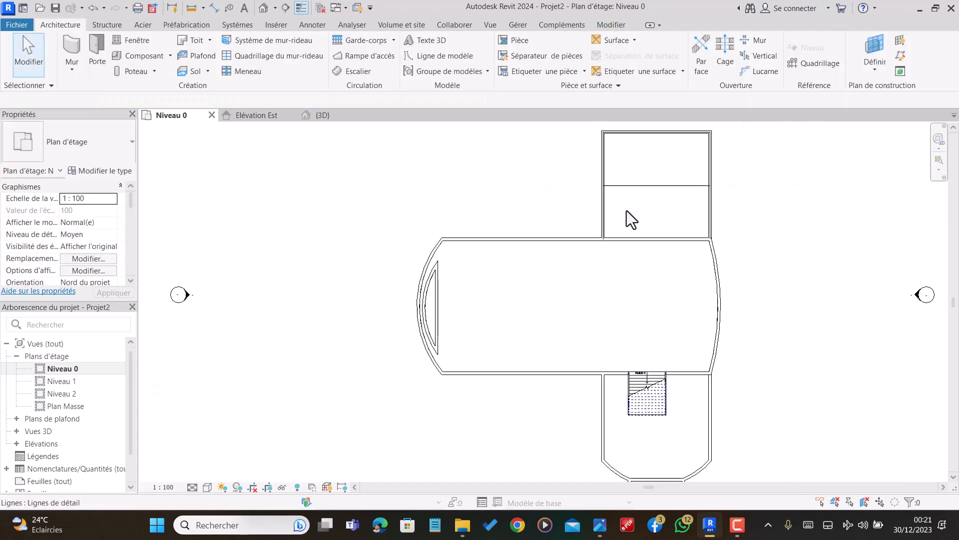
# Open the Niveau 1 floor plan
pyautogui.scroll(1, 634, 220)
pyautogui.scroll(-3, 650, 280)
pyautogui.scroll(4, 664, 322)
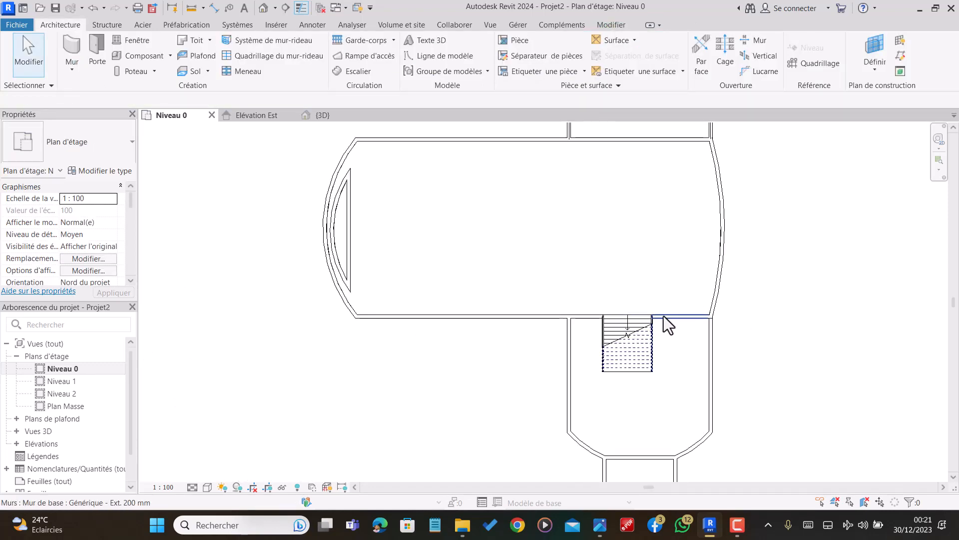
pyautogui.scroll(-1, 652, 304)
pyautogui.scroll(-1, 643, 299)
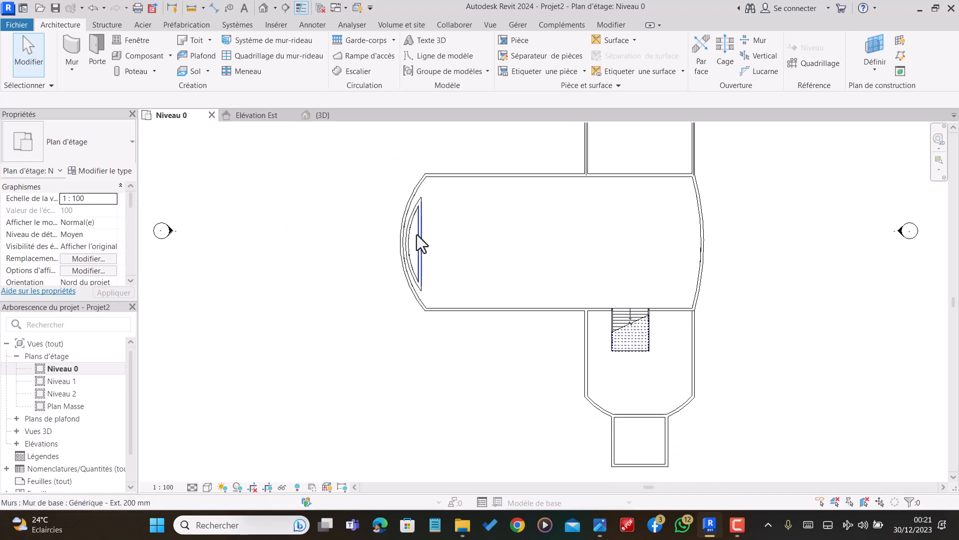
pyautogui.scroll(-1, 462, 213)
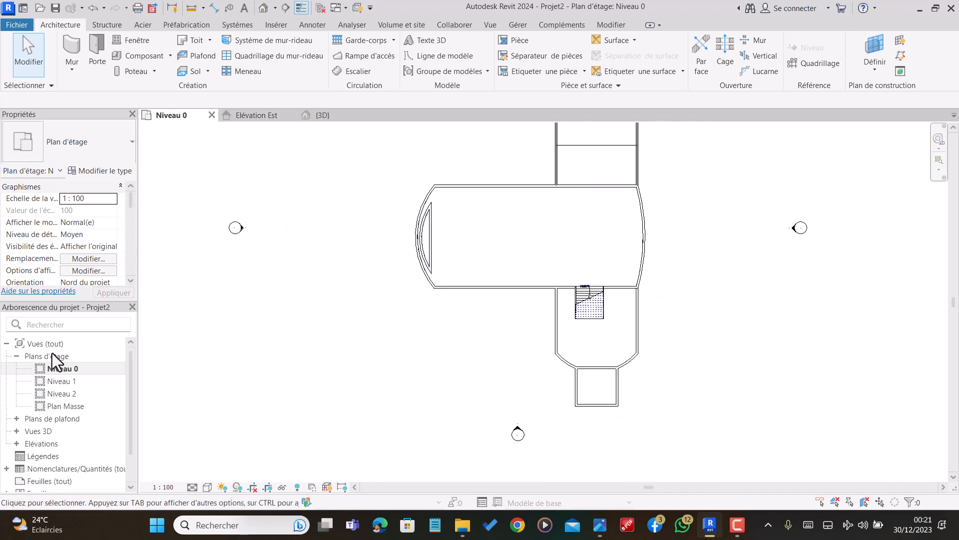
pyautogui.doubleClick(70, 381)
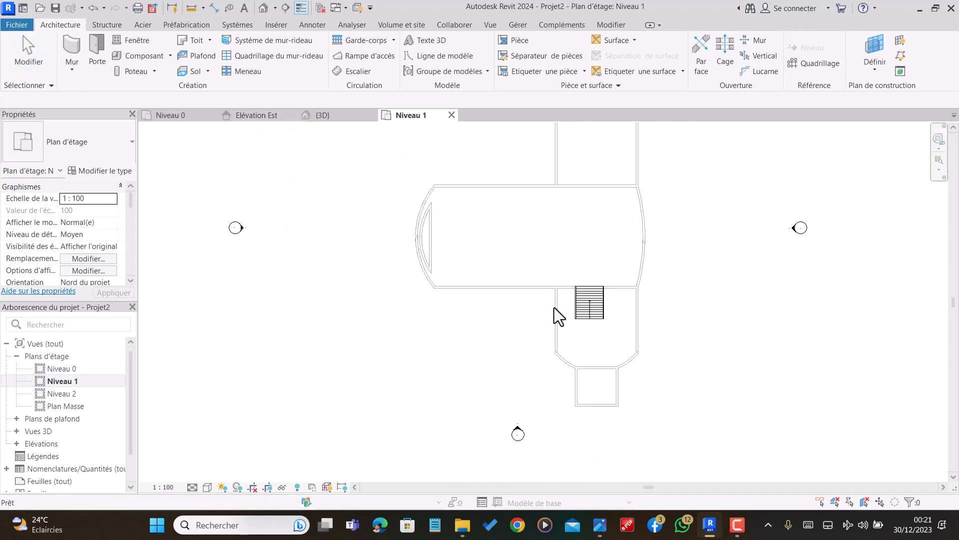
pyautogui.scroll(-1, 555, 306)
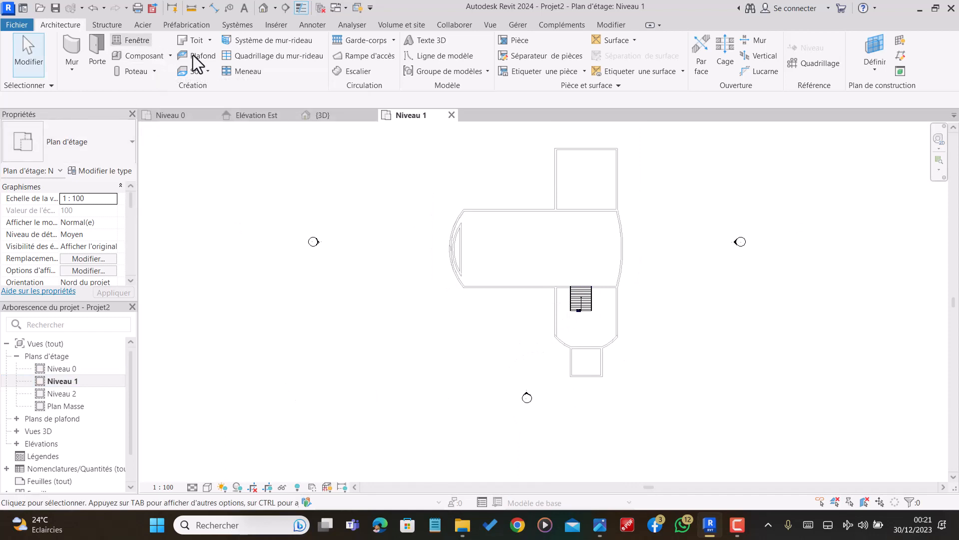
pyautogui.scroll(-1, 346, 137)
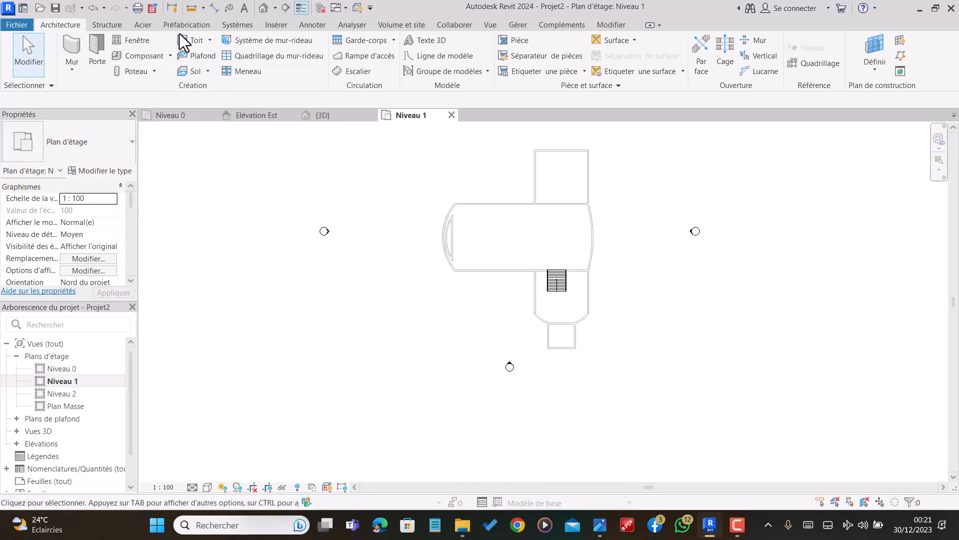
# Start a floor on Niveau 1 and duplicate the Dalle en béton - 250 mm type as MADRIERS
pyautogui.click(193, 73)
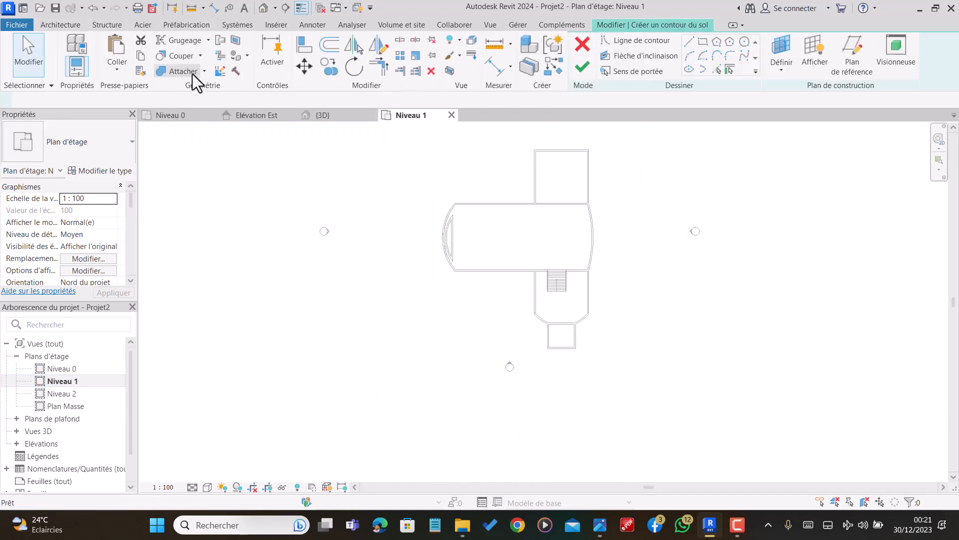
pyautogui.click(99, 171)
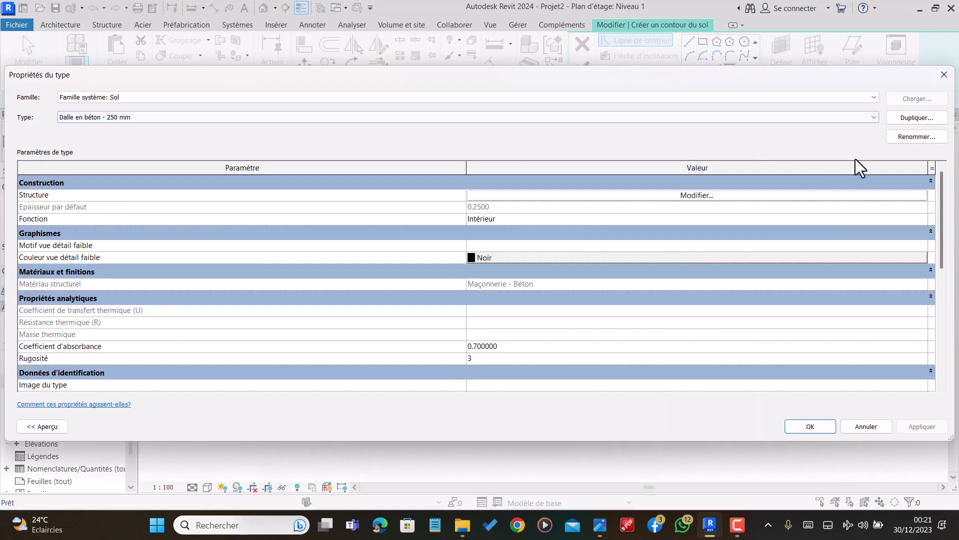
pyautogui.click(902, 119)
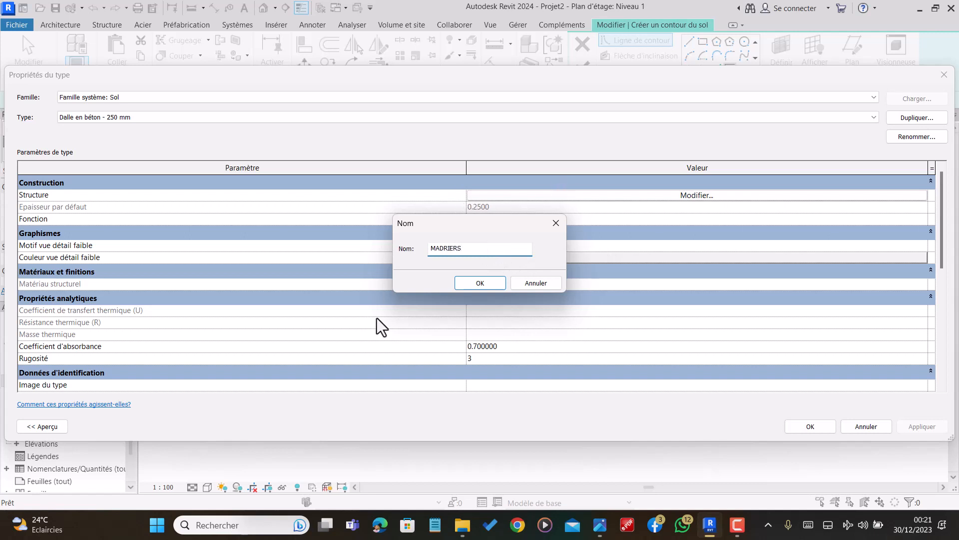
pyautogui.click(481, 283)
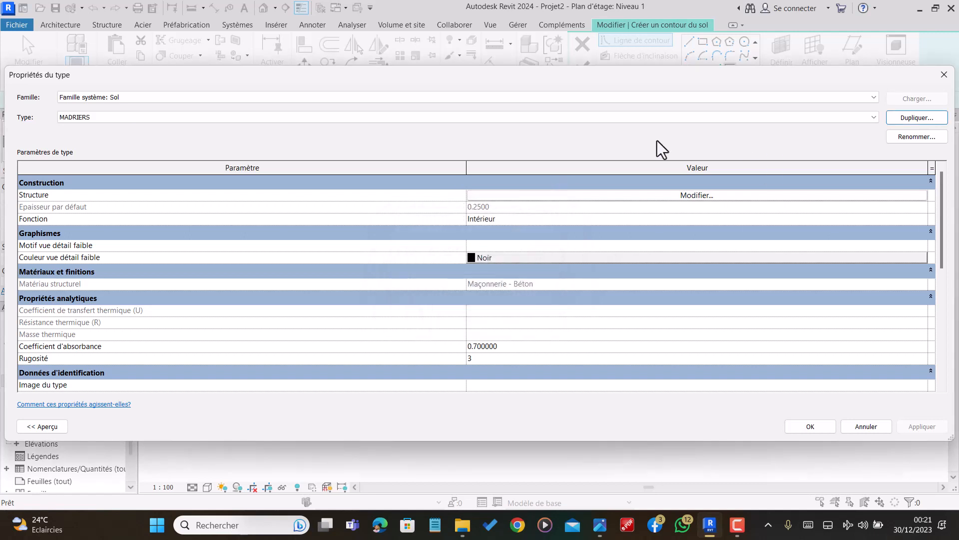
# Assign the Madriers material to the MADRIERS floor type's Porteur/Ossature layer and apply the type changes
pyautogui.click(728, 198)
pyautogui.click(356, 193)
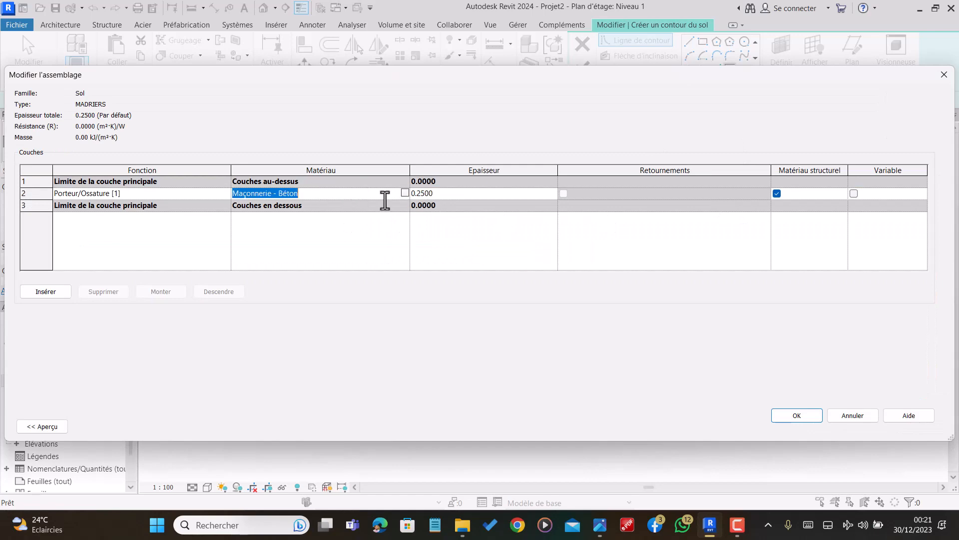
pyautogui.click(405, 193)
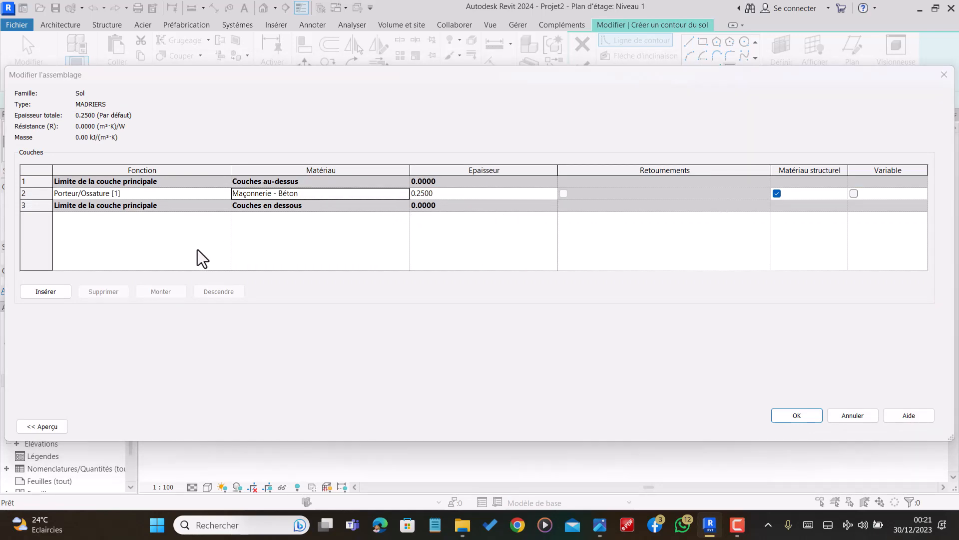
pyautogui.scroll(-3, 259, 250)
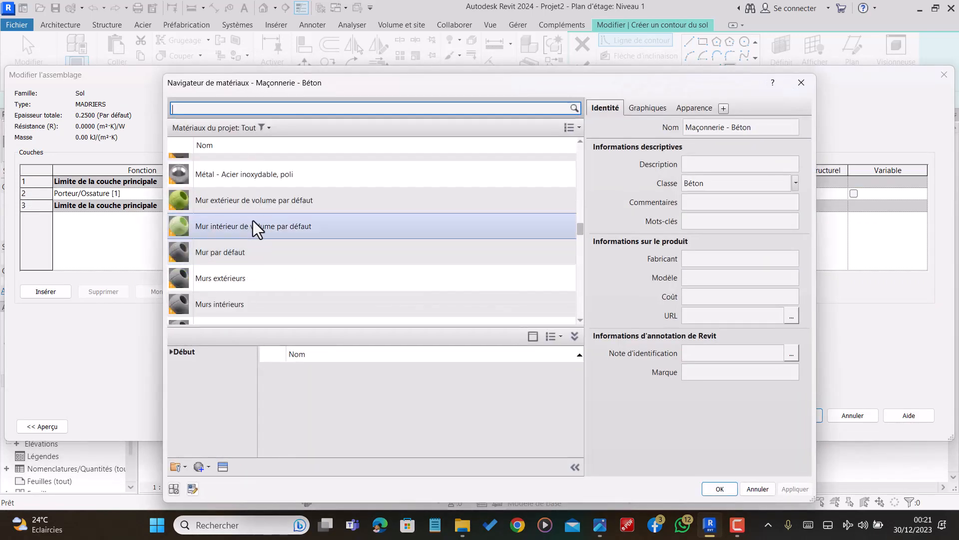
pyautogui.scroll(2, 254, 212)
pyautogui.click(254, 269)
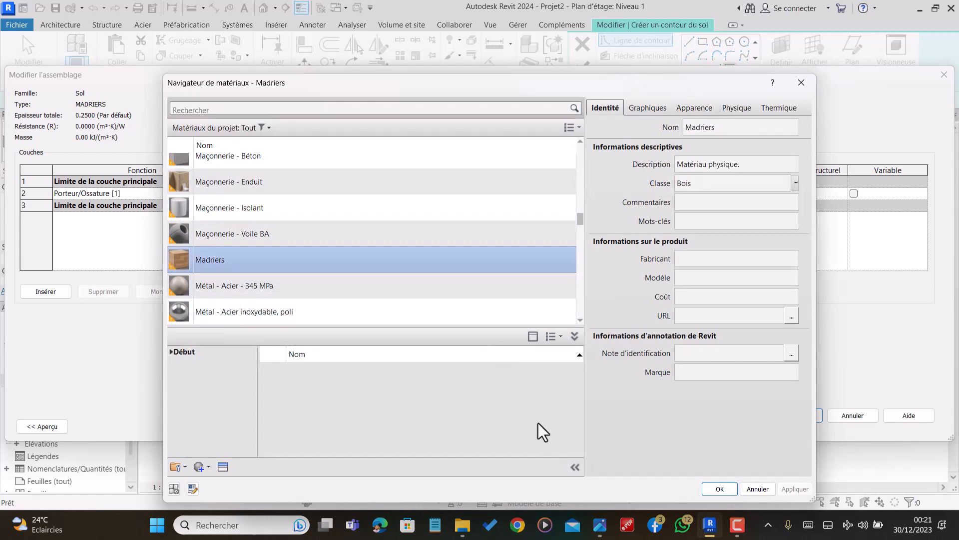
pyautogui.click(720, 489)
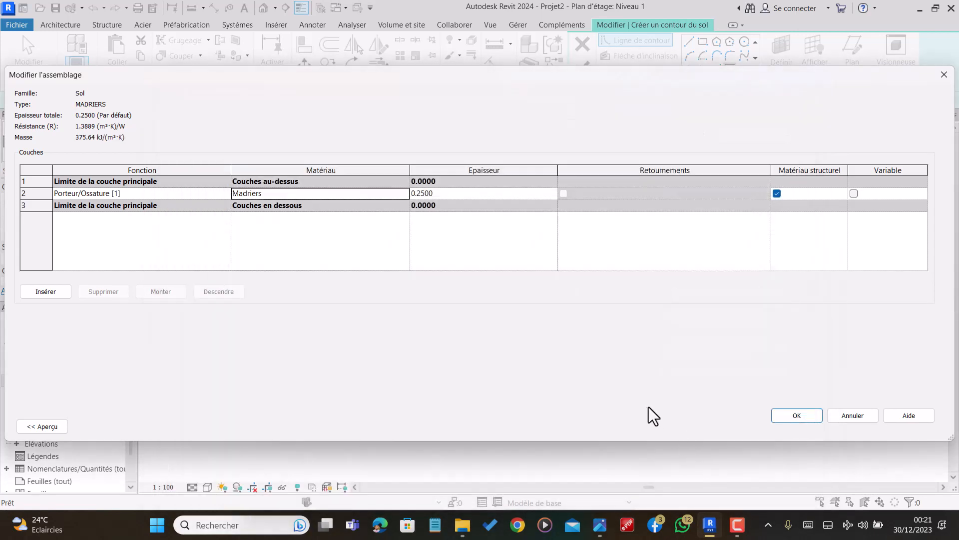
pyautogui.click(797, 416)
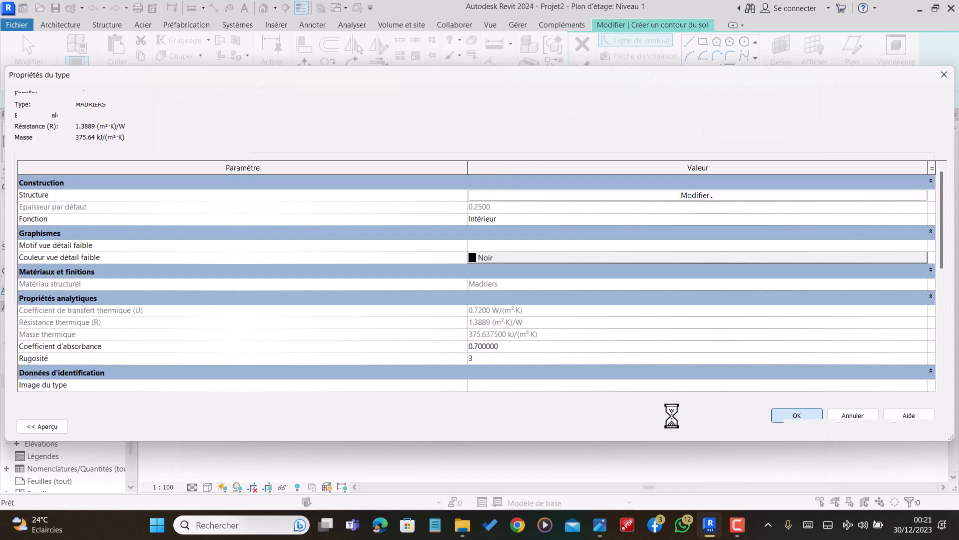
pyautogui.click(801, 427)
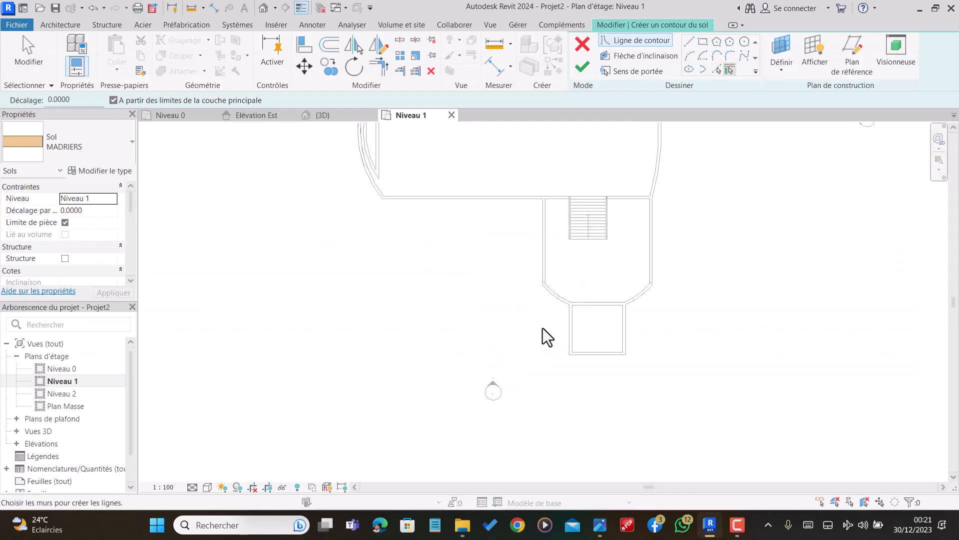
# Pick the inner wall faces of the stair room below the hall, including its curved corners, as floor boundary lines
pyautogui.click(716, 69)
pyautogui.scroll(4, 577, 205)
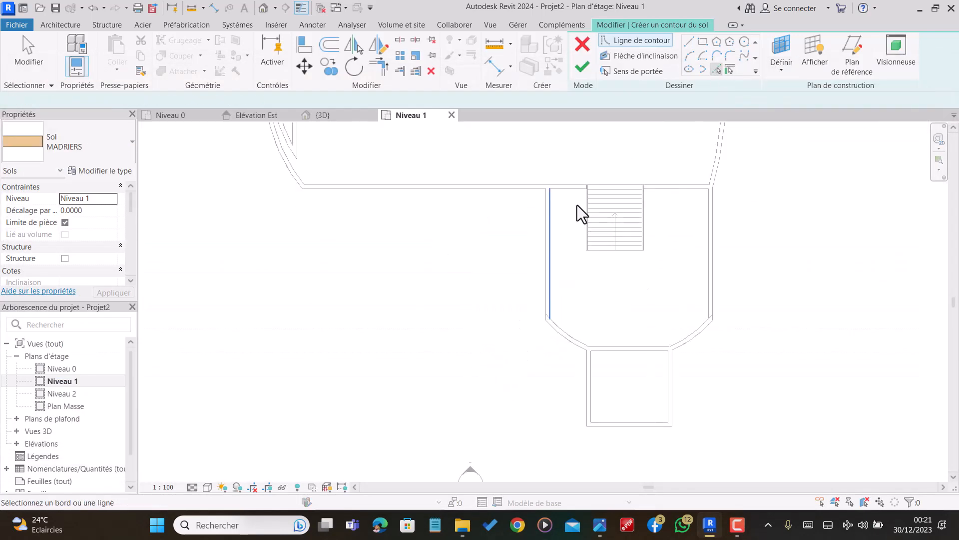
pyautogui.click(575, 182)
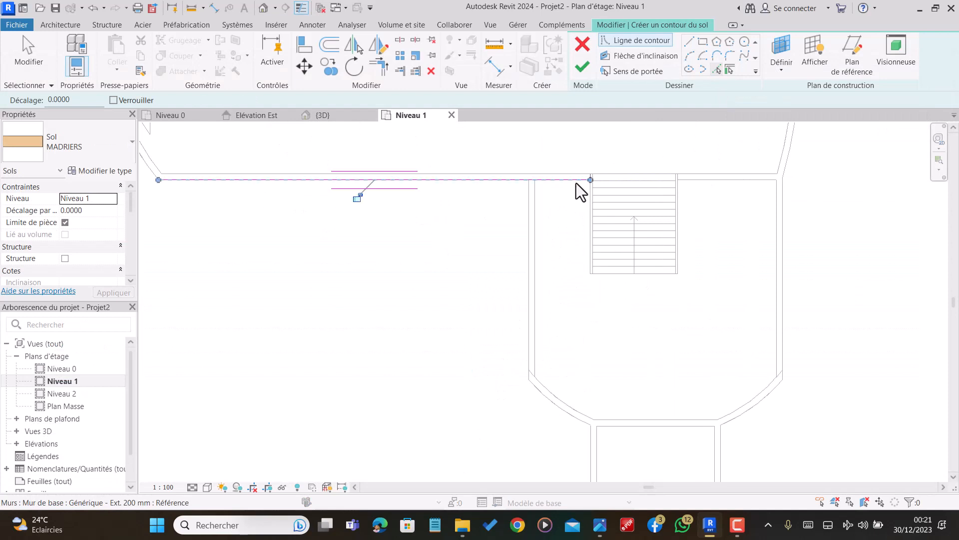
pyautogui.click(540, 242)
pyautogui.click(562, 398)
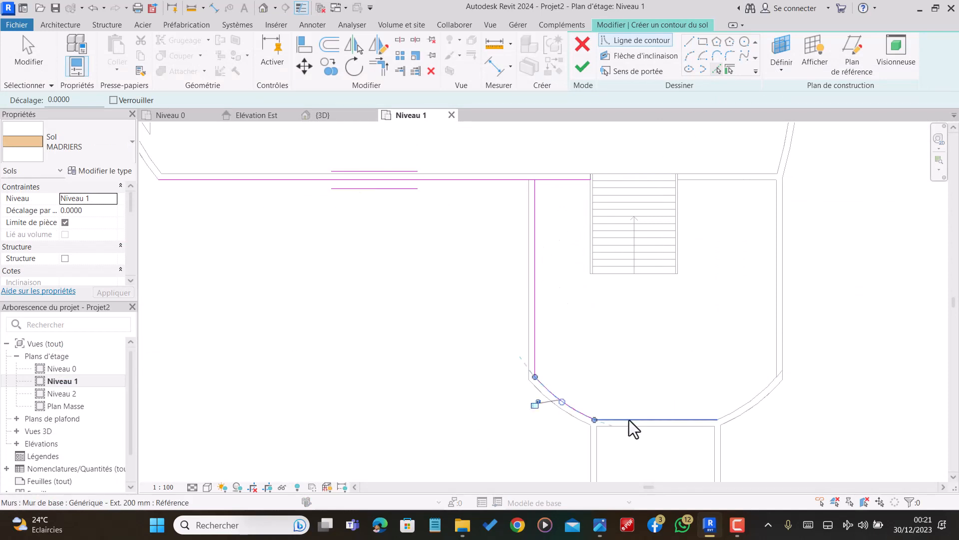
pyautogui.click(630, 420)
pyautogui.click(742, 409)
pyautogui.click(777, 322)
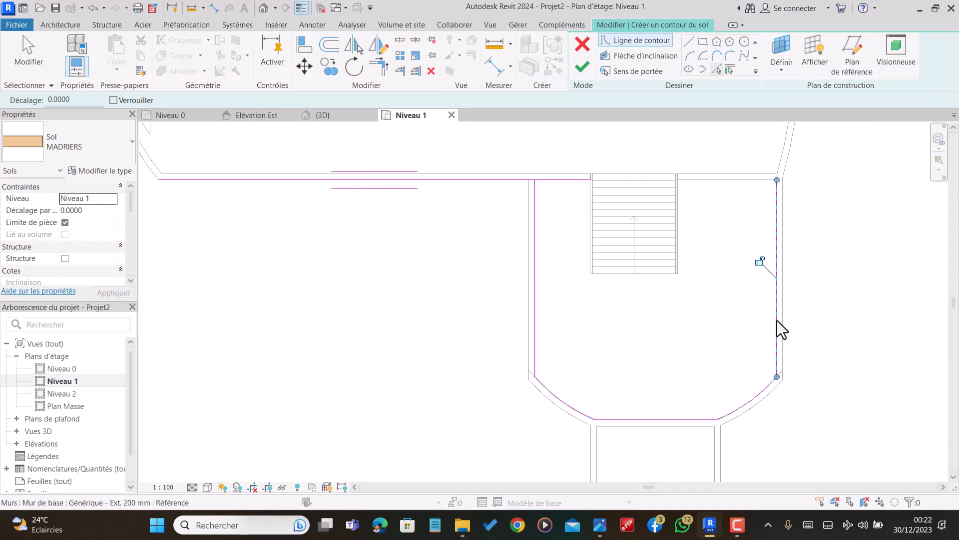
pyautogui.click(735, 183)
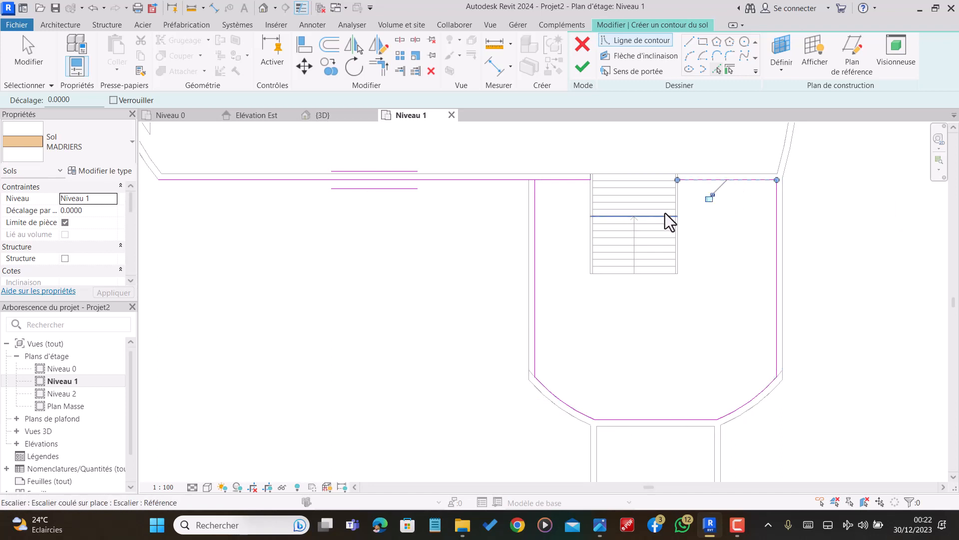
# Pick the staircase's two sides and its lower end as boundary lines so the floor leaves the stairwell open
pyautogui.scroll(3, 665, 213)
pyautogui.click(682, 266)
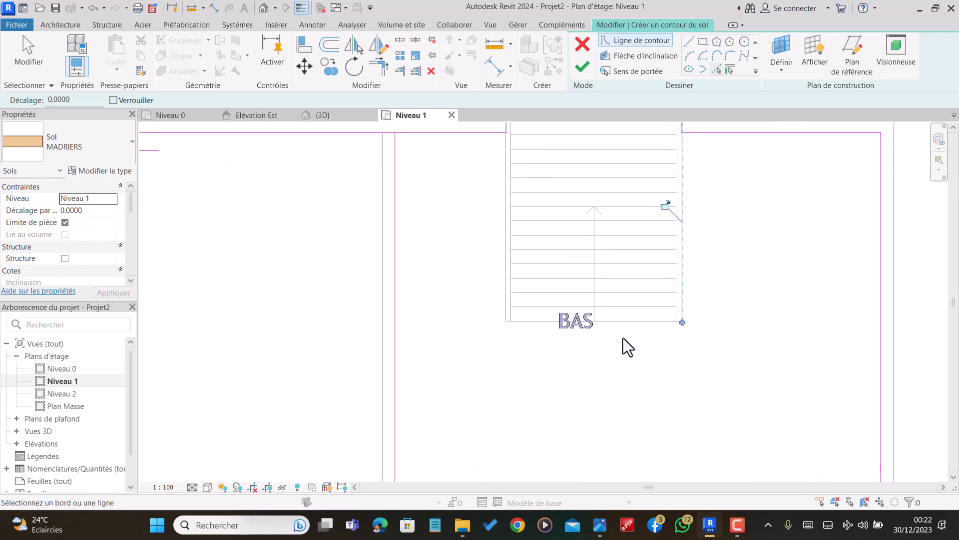
pyautogui.click(623, 323)
pyautogui.click(505, 285)
pyautogui.scroll(-2, 506, 315)
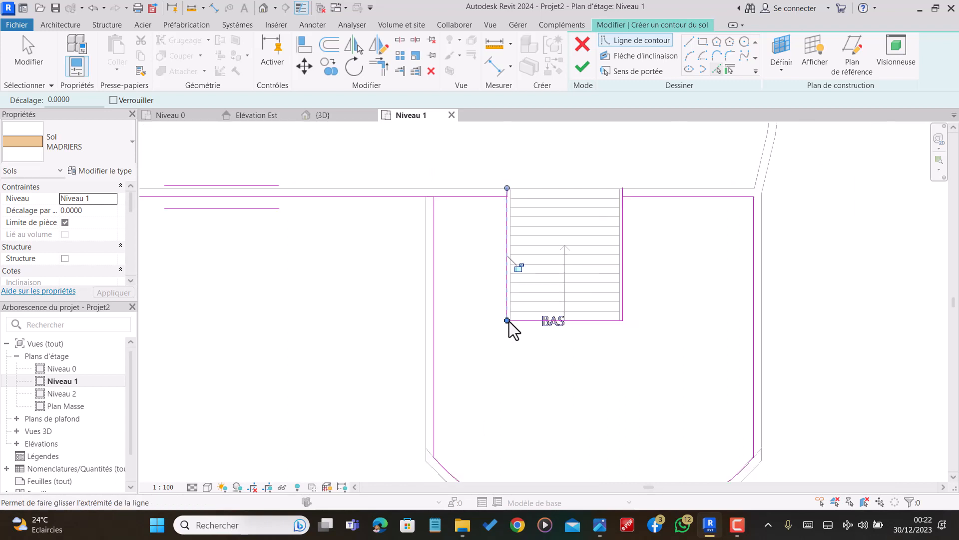
# Trim the boundary lines into corners at the stair room's side wall and at the staircase's upper ends
pyautogui.click(379, 66)
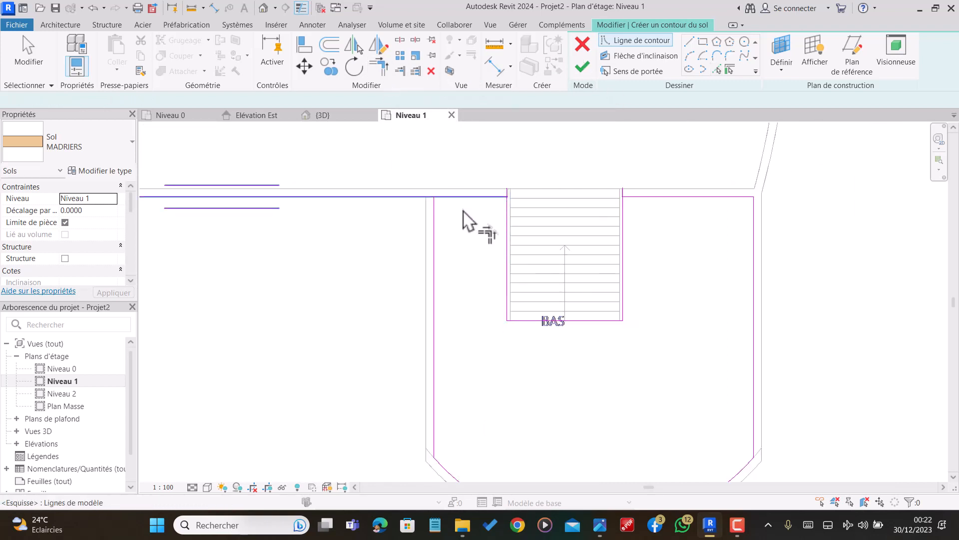
pyautogui.click(461, 199)
pyautogui.click(434, 238)
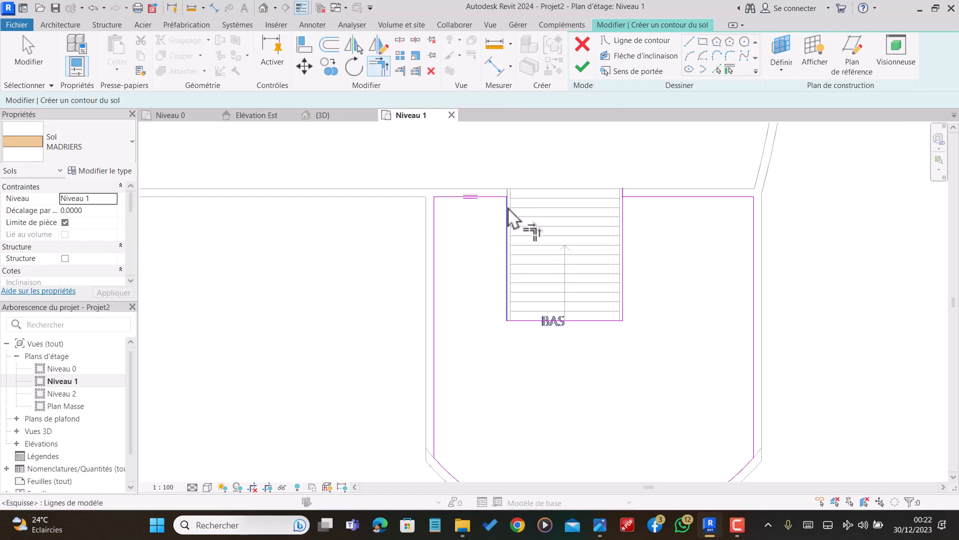
pyautogui.click(637, 198)
pyautogui.scroll(-2, 635, 195)
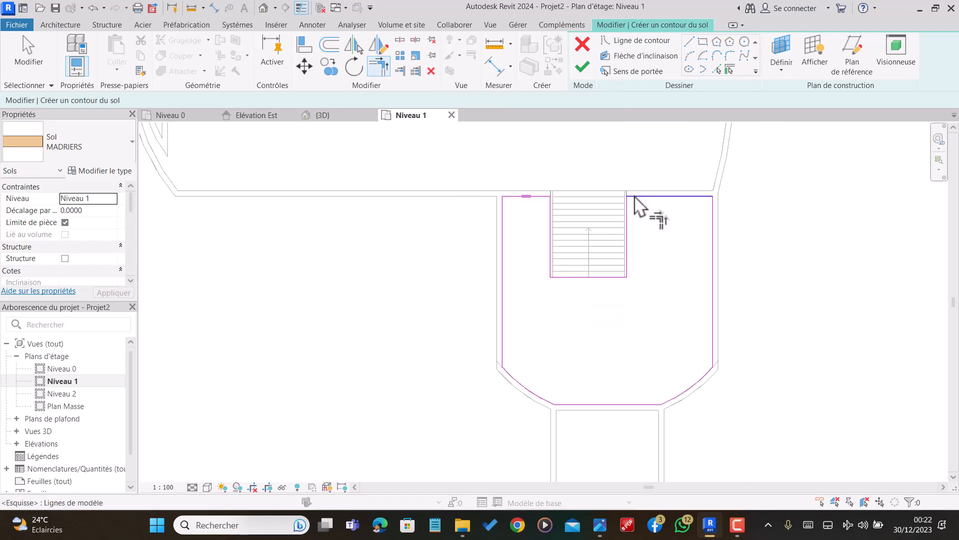
# Finish the MADRIERS floor sketch around the stairwell, attach the walls to the floor and accept the warnings
pyautogui.scroll(3, 719, 371)
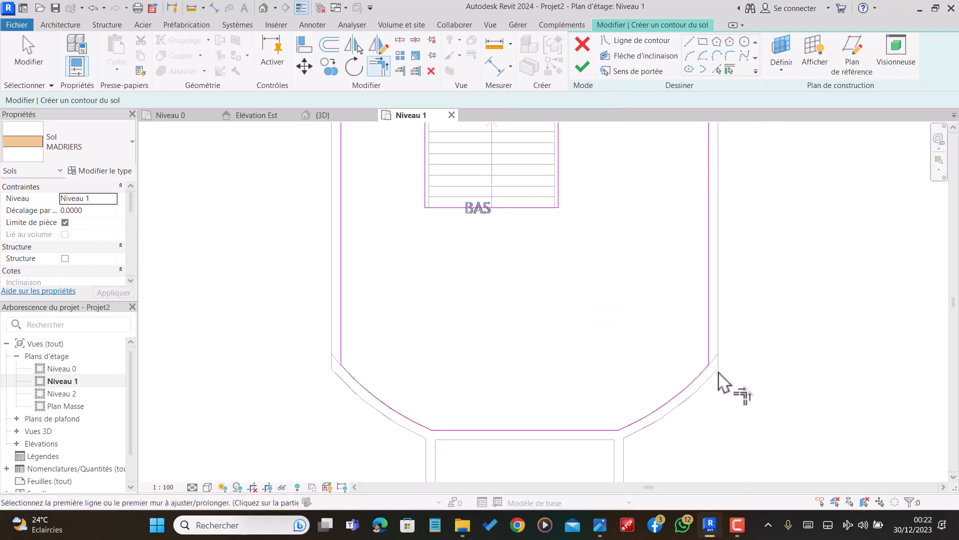
pyautogui.scroll(-2, 708, 363)
pyautogui.scroll(1, 708, 363)
pyautogui.scroll(-3, 708, 365)
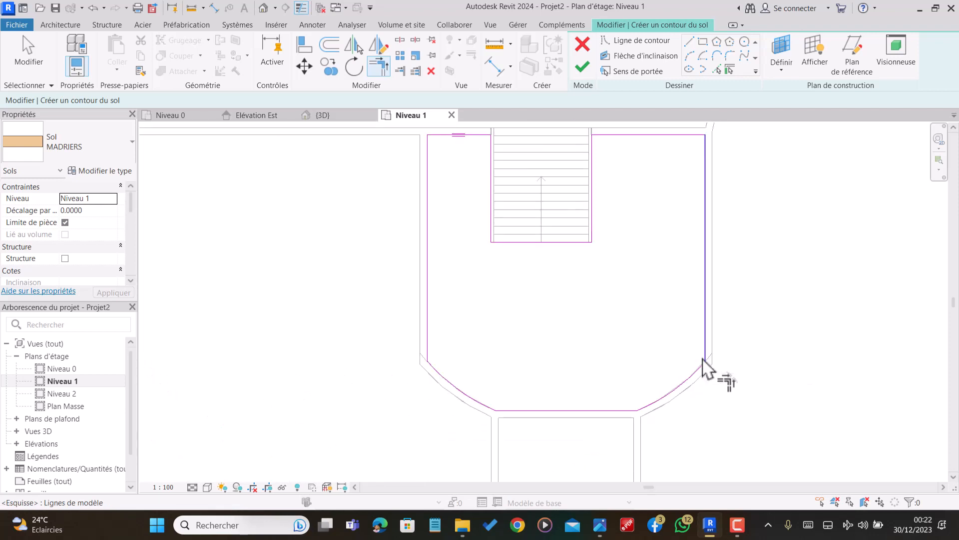
pyautogui.click(585, 69)
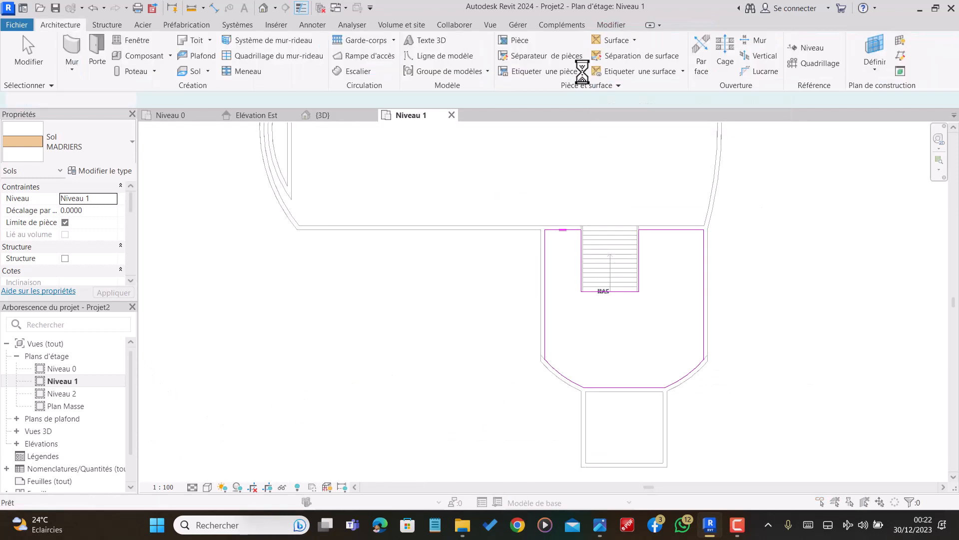
pyautogui.click(505, 270)
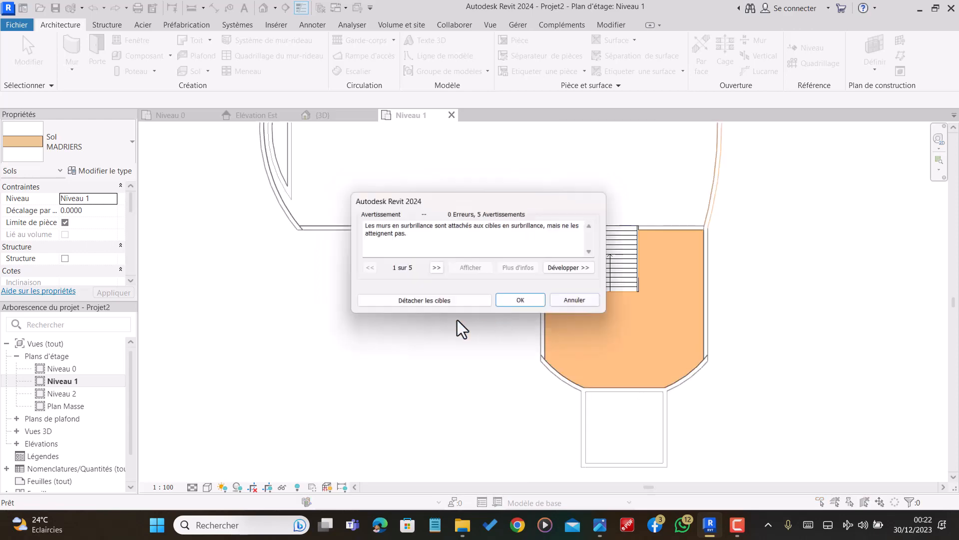
pyautogui.click(523, 301)
# Switch to the 3D view and set its visual style to Réaliste
pyautogui.click(323, 116)
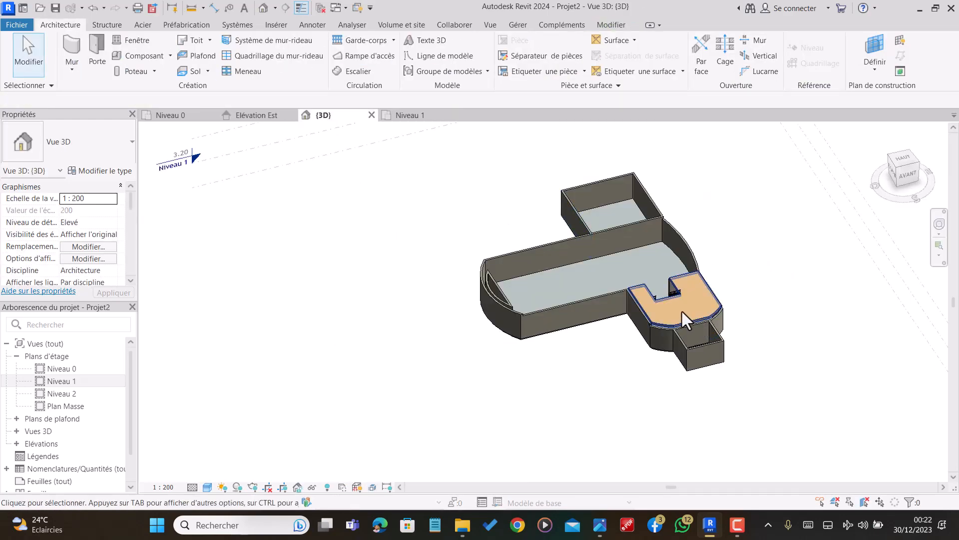
pyautogui.click(208, 487)
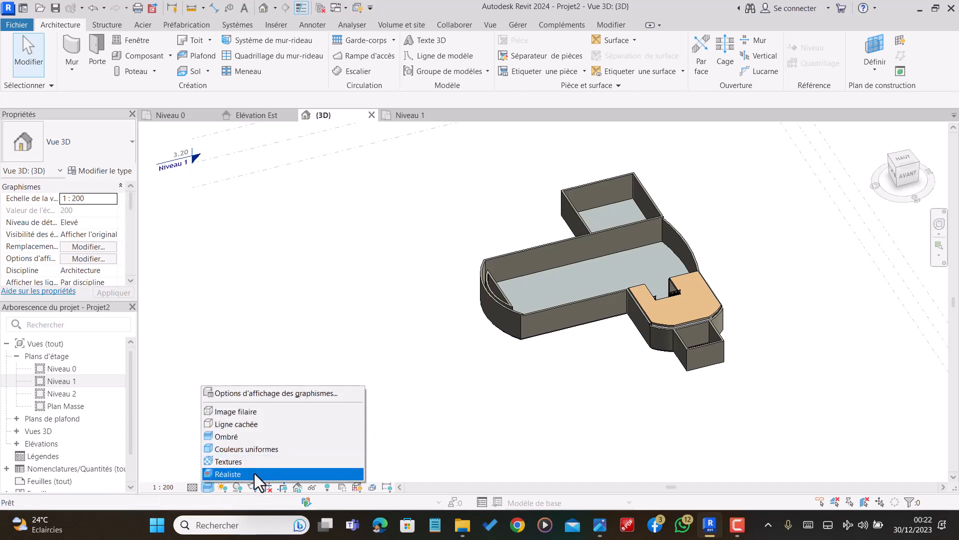
pyautogui.click(254, 473)
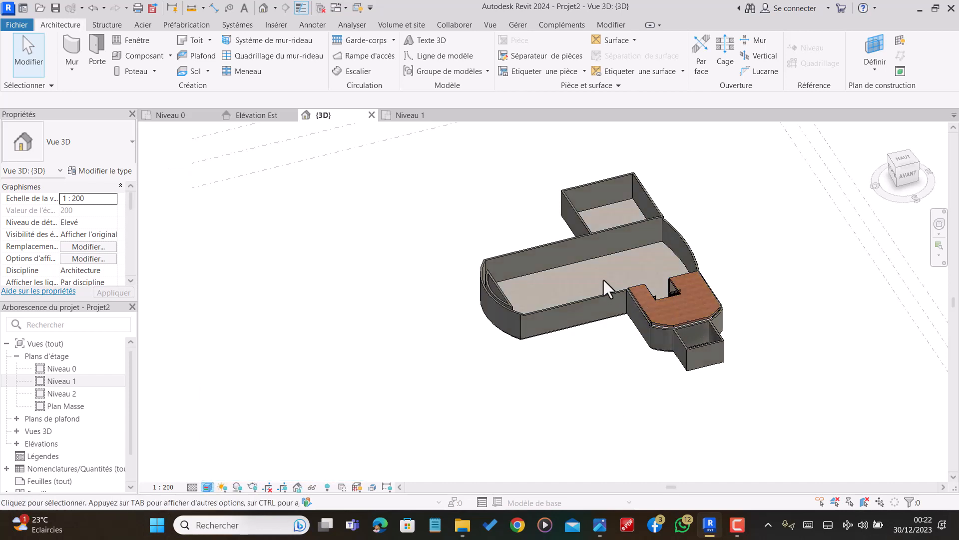
# Examine the timber floor and how the top of the staircase meets the stairwell opening in 3D
pyautogui.scroll(5, 646, 250)
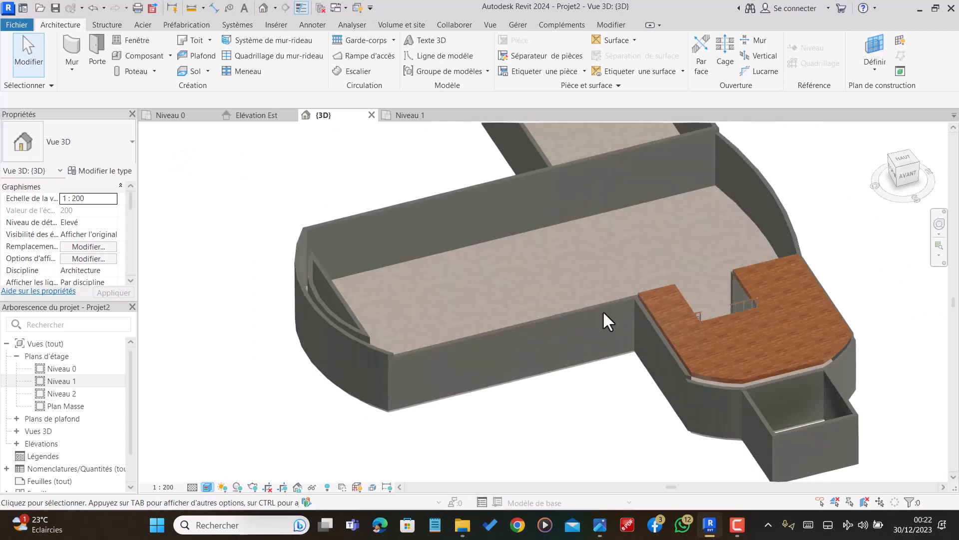
pyautogui.scroll(-1, 690, 315)
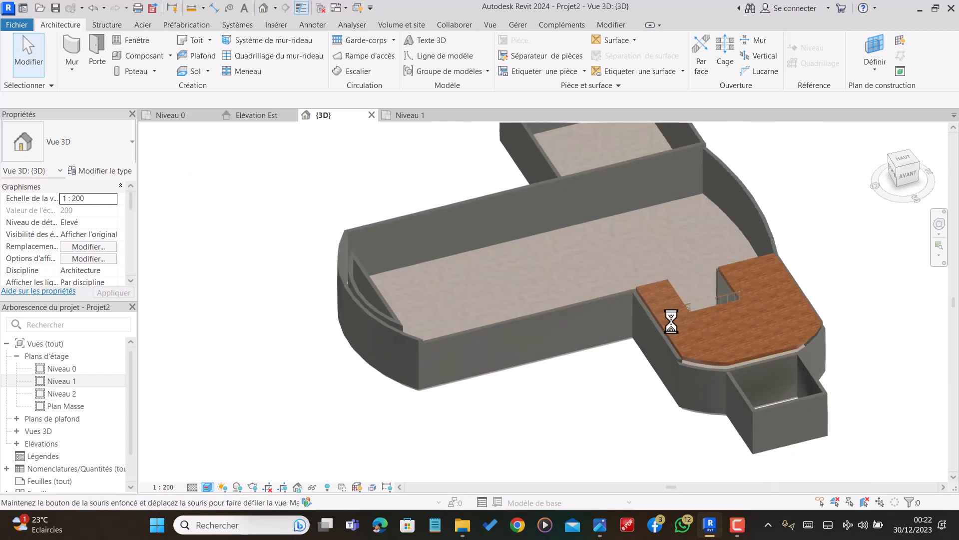
pyautogui.keyDown('shift'); pyautogui.moveTo(651, 327); pyautogui.dragTo(632, 307, button='middle'); pyautogui.keyUp('shift')
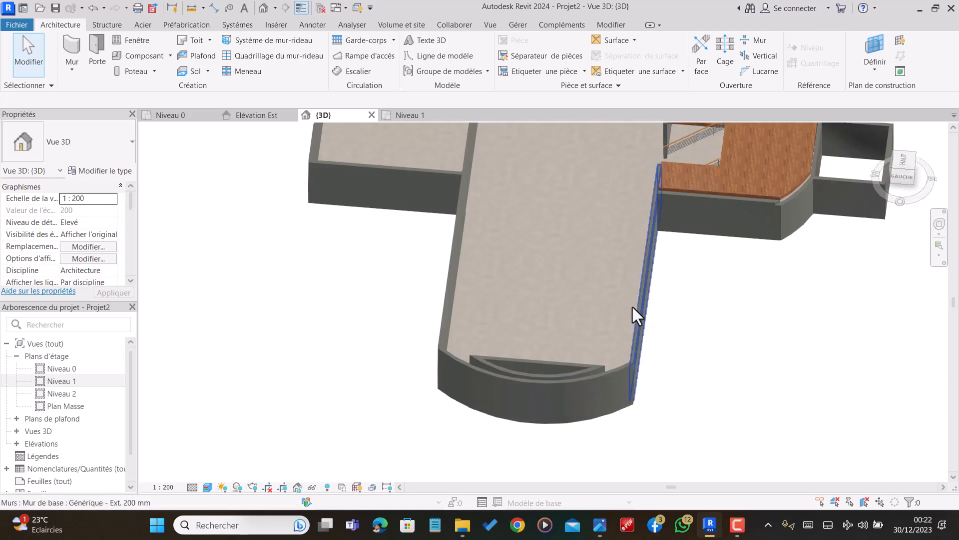
pyautogui.scroll(-3, 729, 395)
pyautogui.scroll(6, 712, 270)
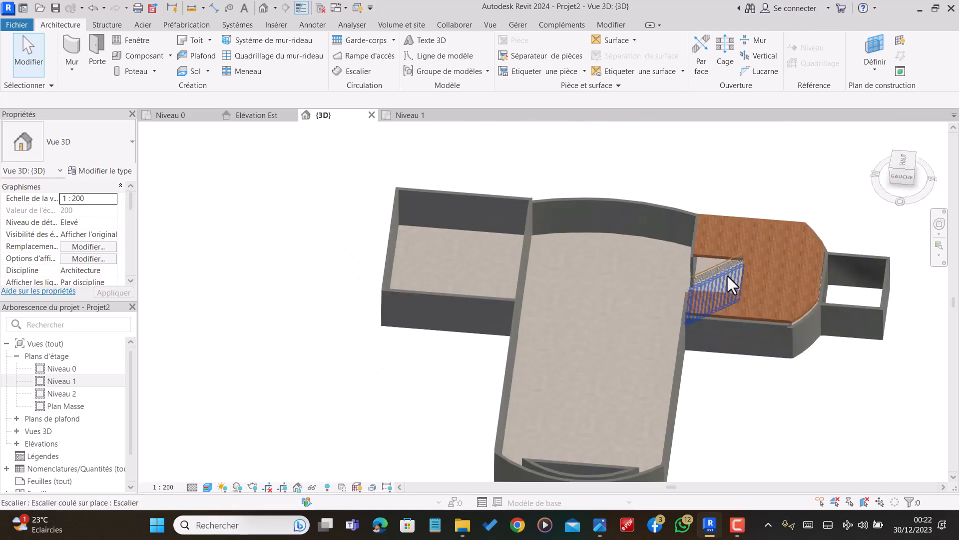
pyautogui.keyDown('shift'); pyautogui.moveTo(757, 306); pyautogui.dragTo(865, 221, button='middle'); pyautogui.keyUp('shift')
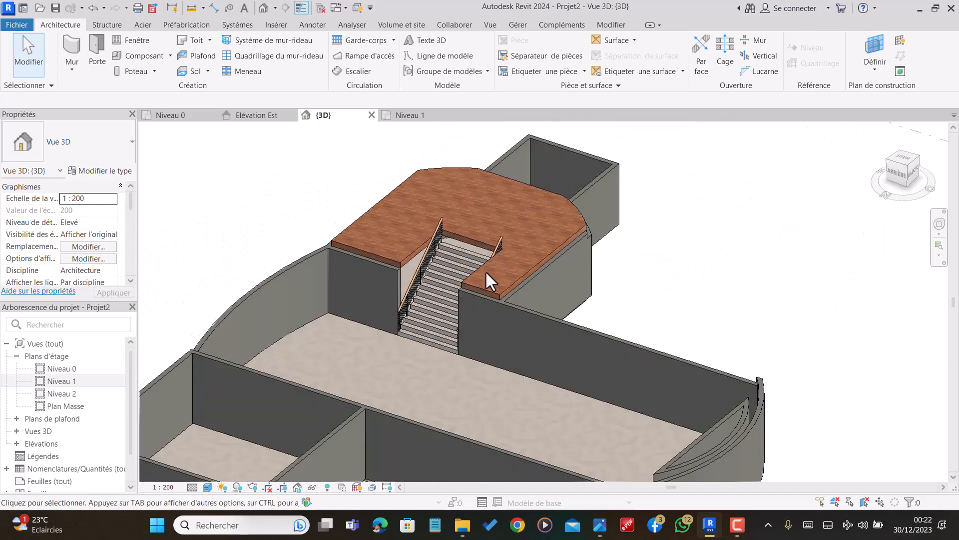
pyautogui.scroll(5, 475, 265)
pyautogui.scroll(2, 452, 238)
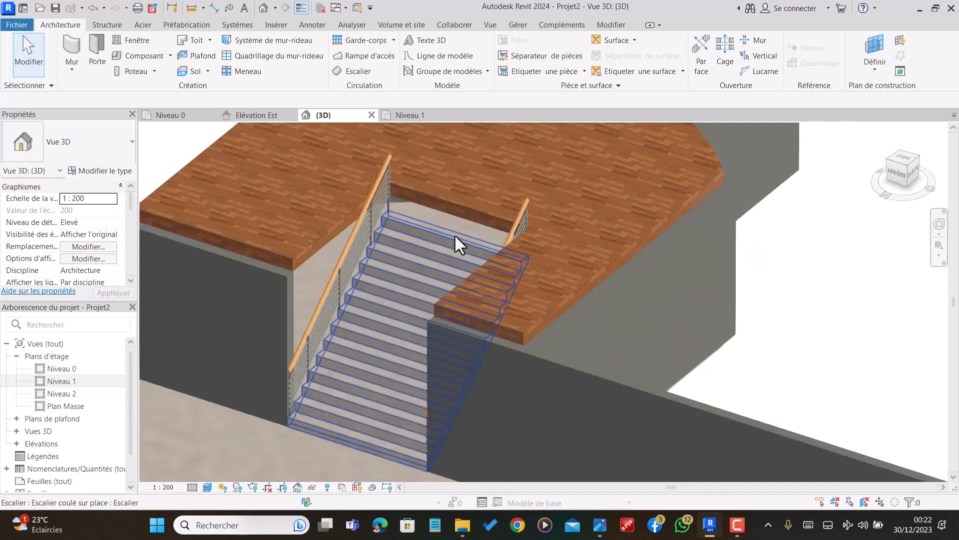
# Open the staircase for editing in the Niveau 0 plan and select its run
pyautogui.click(455, 236)
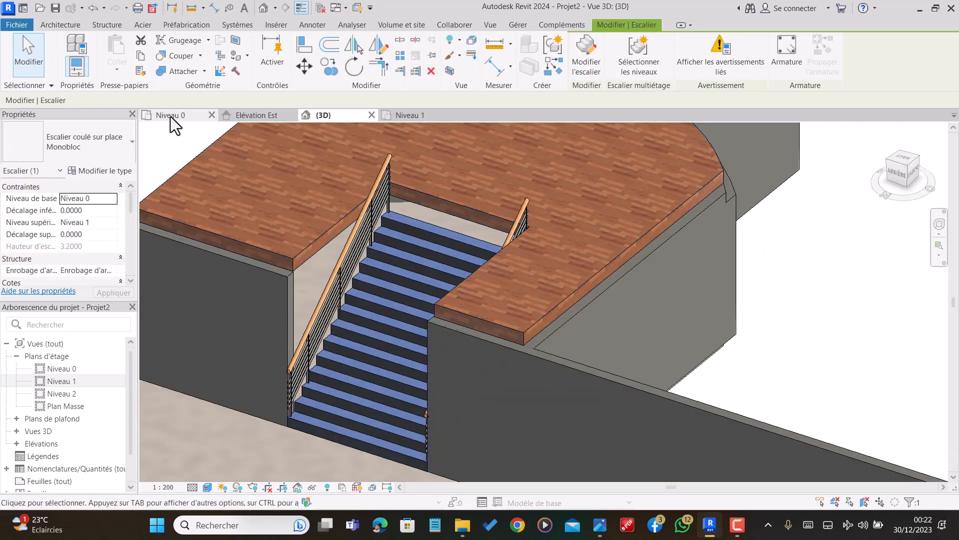
pyautogui.click(170, 115)
pyautogui.scroll(4, 600, 322)
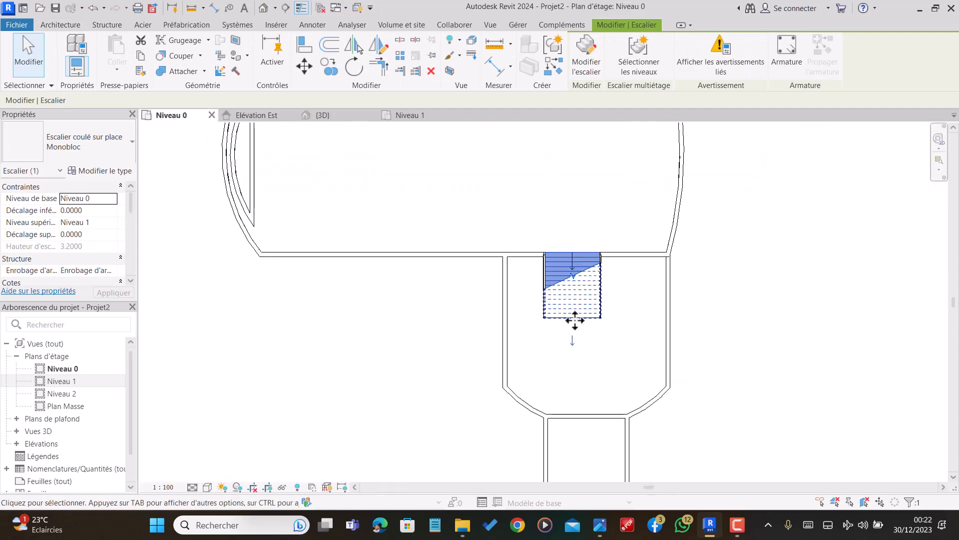
pyautogui.scroll(2, 575, 320)
pyautogui.click(583, 61)
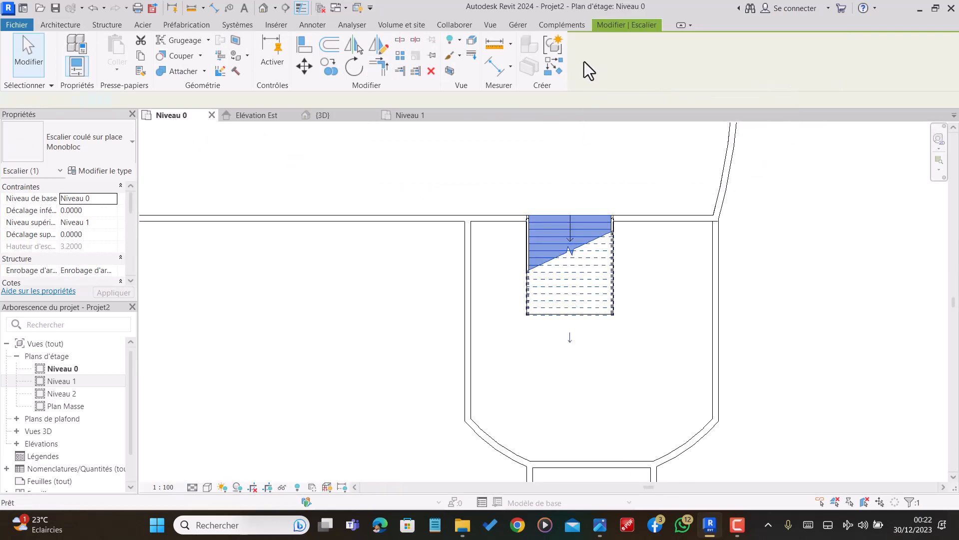
pyautogui.scroll(1, 587, 319)
pyautogui.click(577, 301)
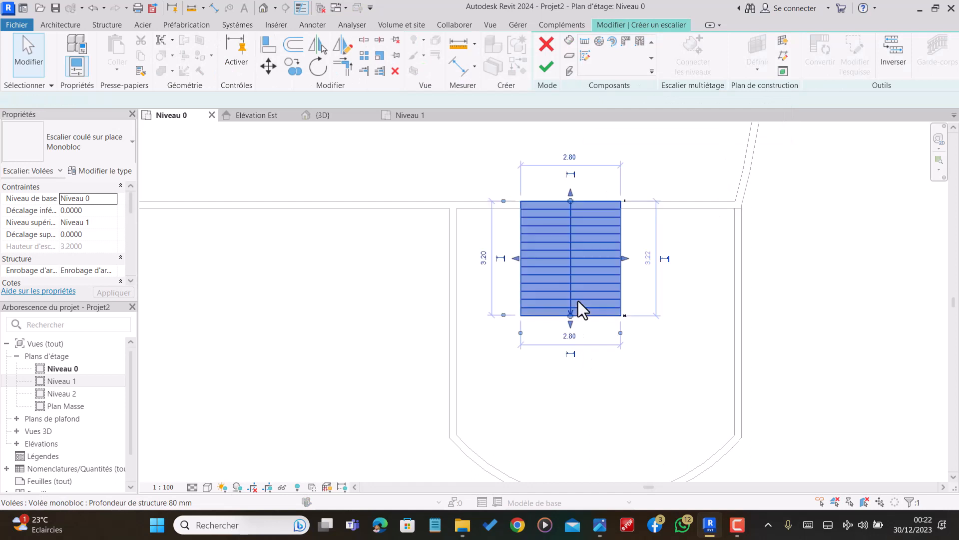
# Try to lengthen the stair run at its upper end to about 3.91 m and check it in 3D
pyautogui.moveTo(572, 325)
pyautogui.mouseDown()
pyautogui.moveTo(574, 346)
pyautogui.moveTo(573, 325)
pyautogui.mouseUp()
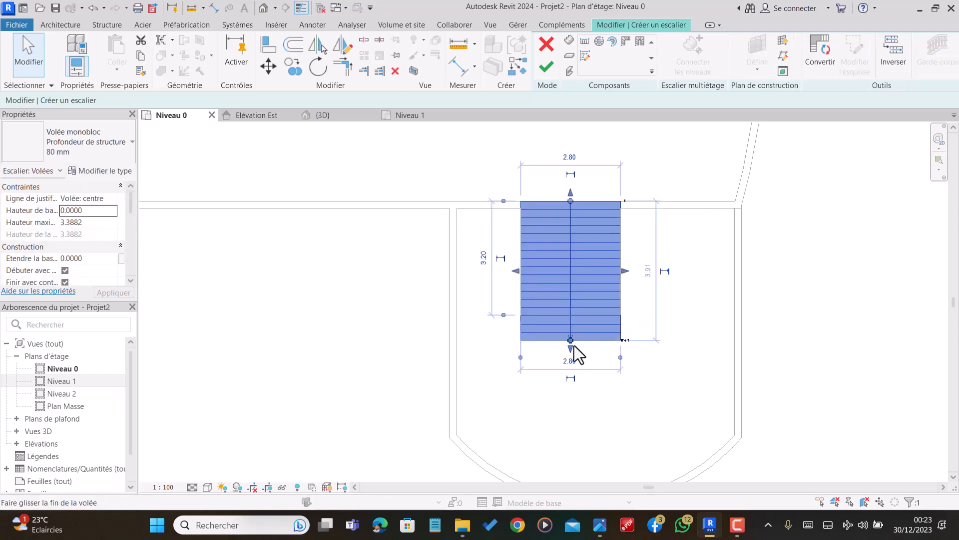
pyautogui.press('Escape')
pyautogui.click(337, 113)
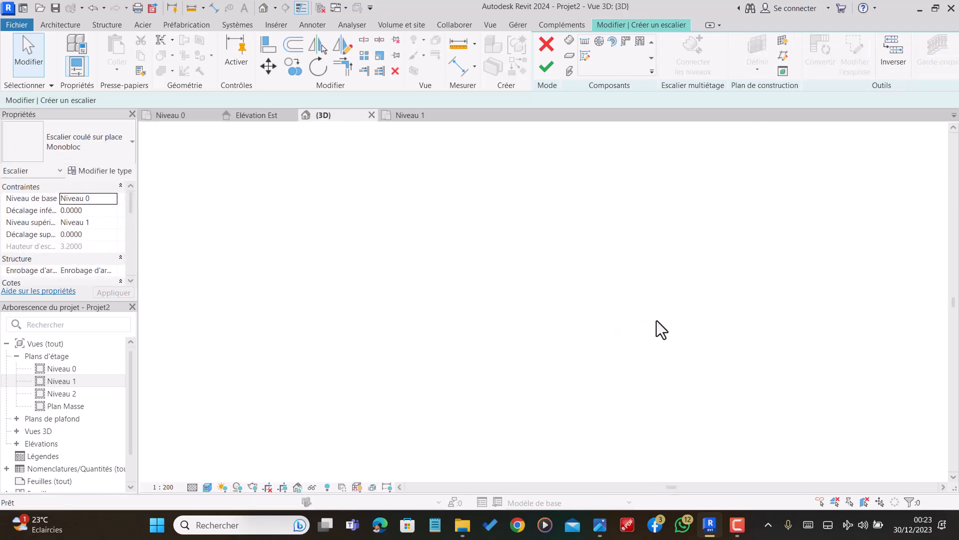
pyautogui.scroll(-3, 535, 266)
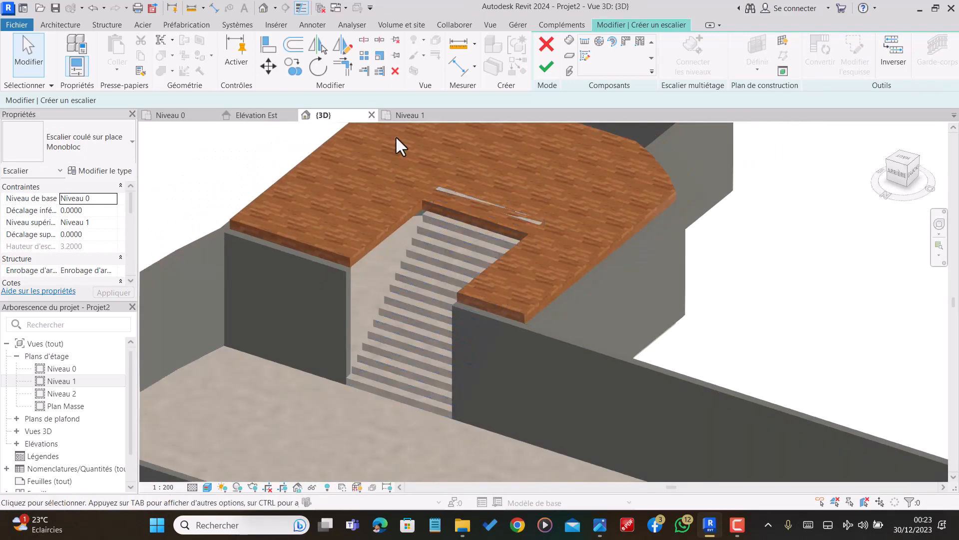
# Shorten the stair run at its upper end to about 3.45 m in plan and check its top step against the floor in 3D
pyautogui.click(168, 113)
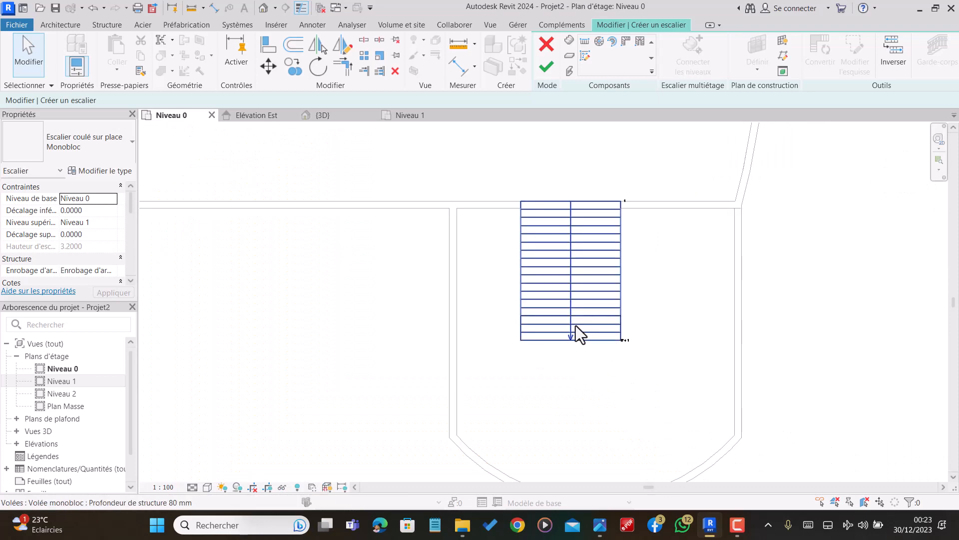
pyautogui.click(577, 339)
pyautogui.moveTo(571, 349); pyautogui.dragTo(571, 325)
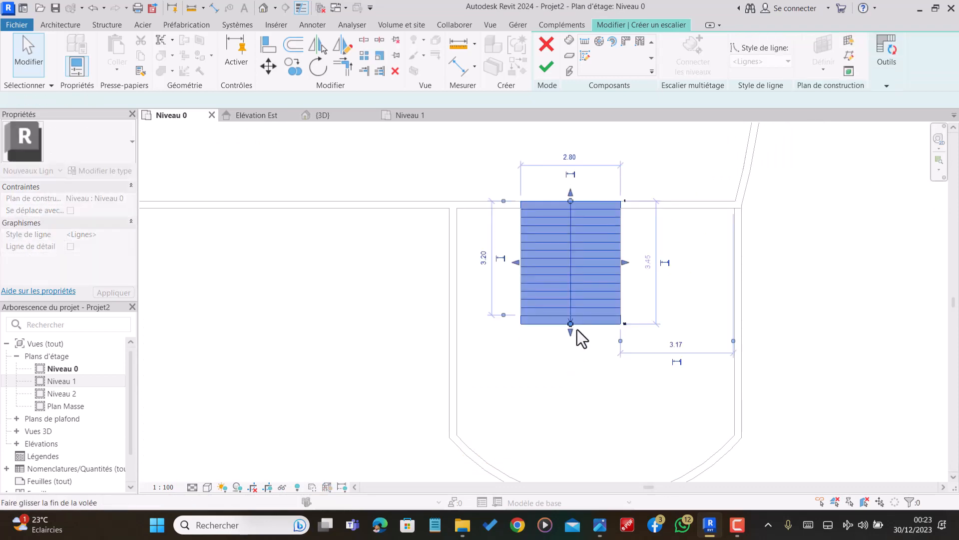
pyautogui.click(334, 116)
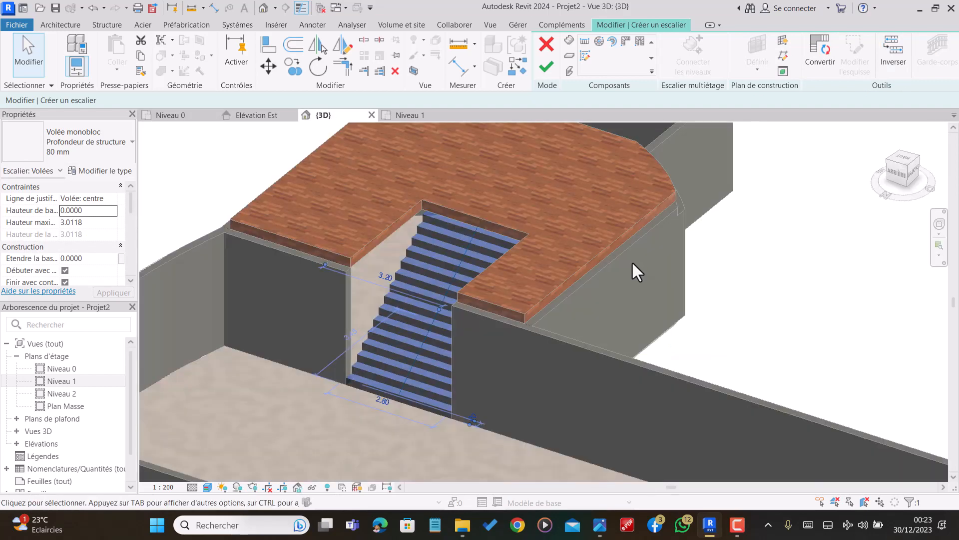
pyautogui.scroll(2, 497, 239)
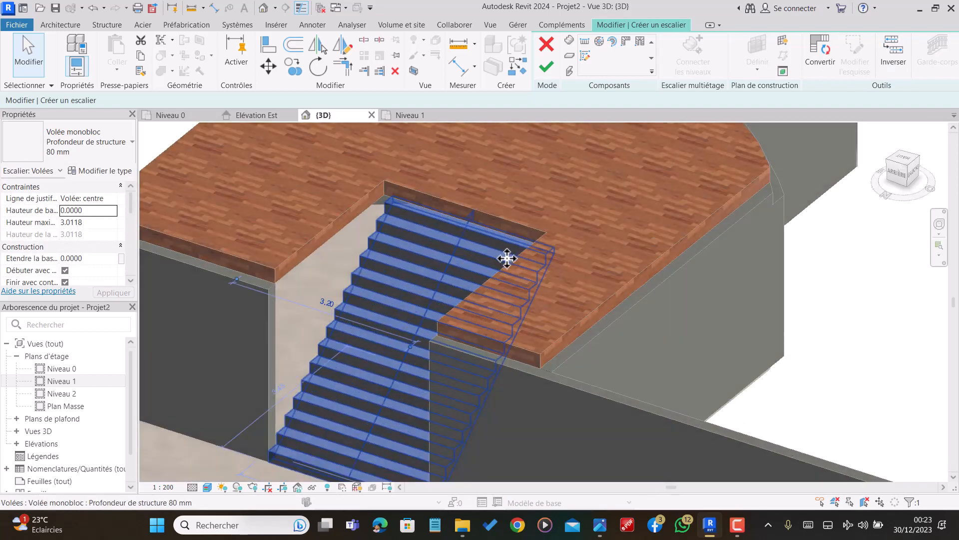
pyautogui.scroll(2, 490, 244)
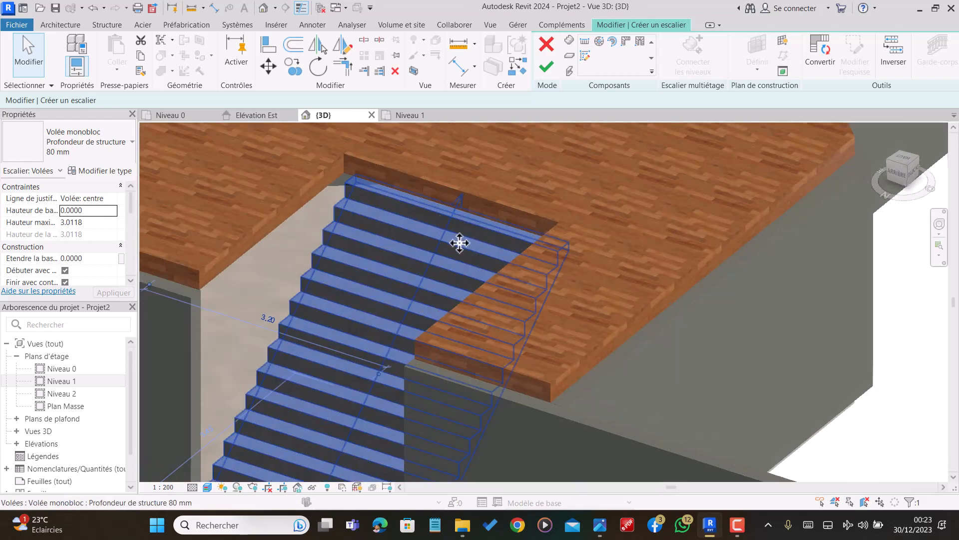
pyautogui.keyDown('shift'); pyautogui.moveTo(493, 280); pyautogui.dragTo(382, 199, button='middle'); pyautogui.keyUp('shift')
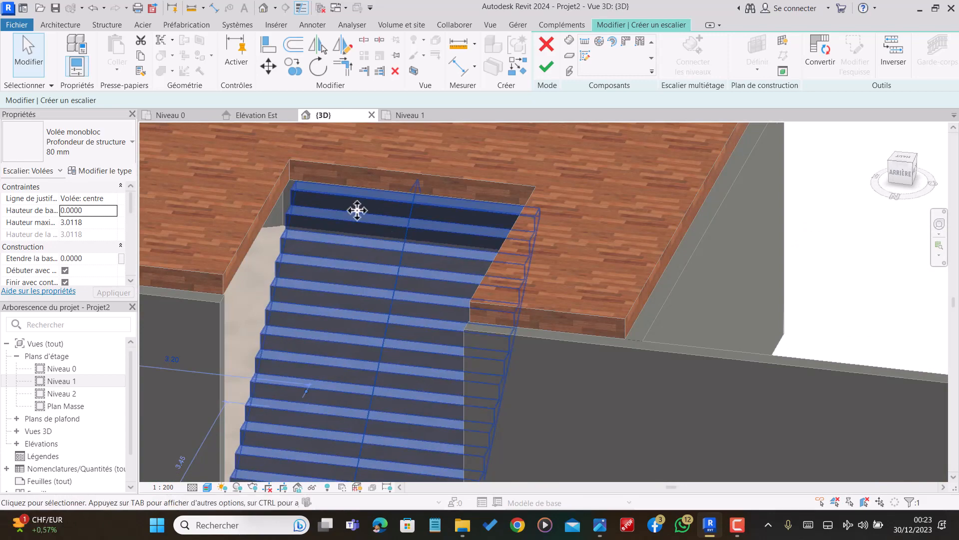
pyautogui.keyDown('shift'); pyautogui.moveTo(377, 215); pyautogui.dragTo(194, 116, button='middle'); pyautogui.keyUp('shift')
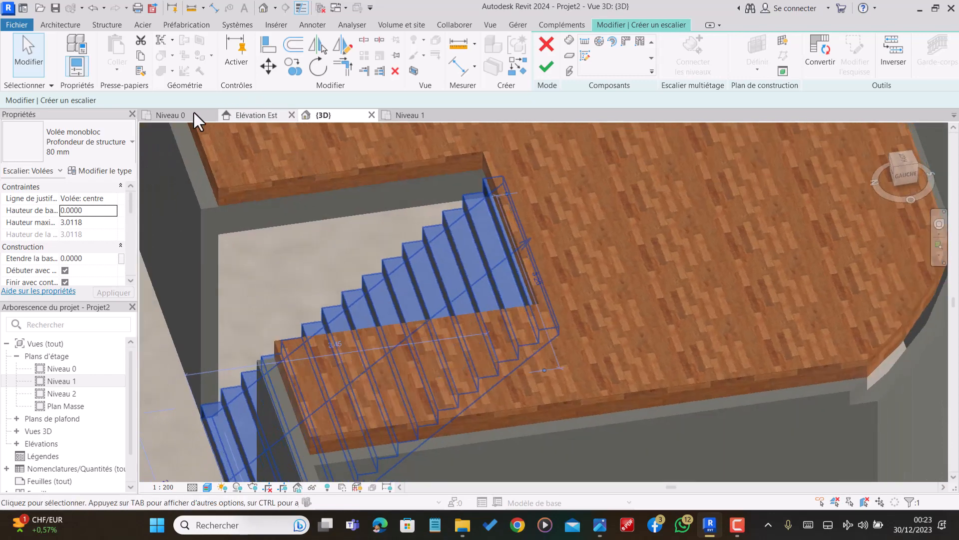
# Shorten the stair run at its upper end to about 3.22 m, check it in 3D and return to the Niveau 0 plan
pyautogui.click(194, 116)
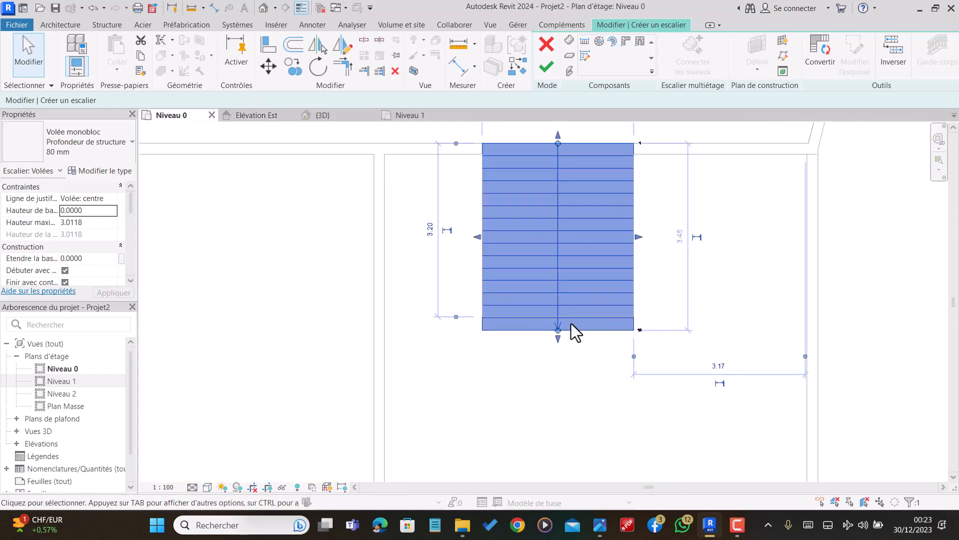
pyautogui.scroll(2, 574, 327)
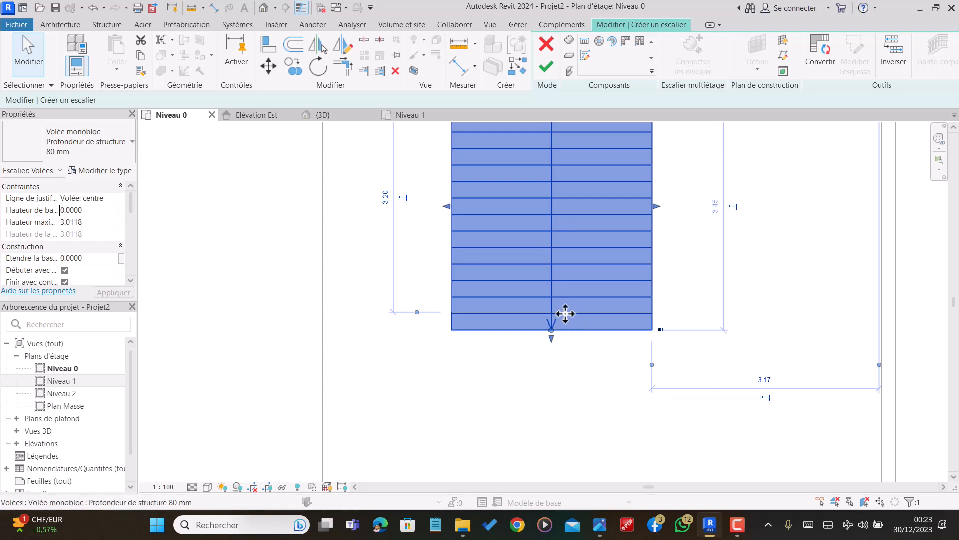
pyautogui.scroll(-1, 563, 319)
pyautogui.moveTo(554, 328); pyautogui.dragTo(554, 313)
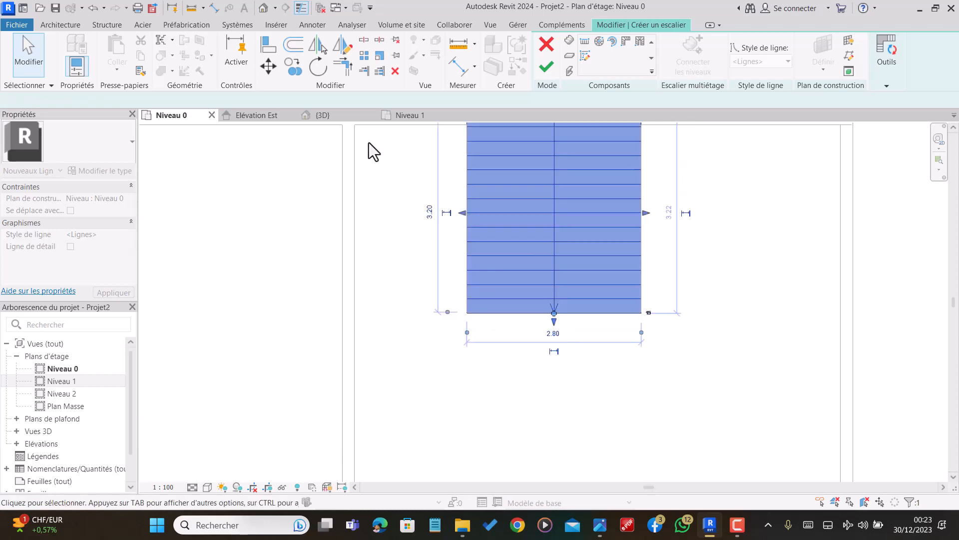
pyautogui.click(322, 115)
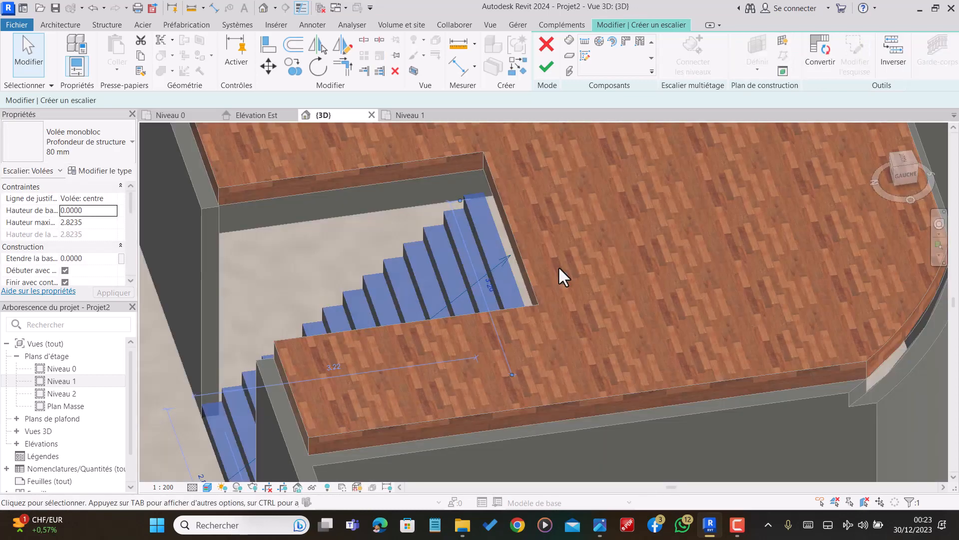
pyautogui.scroll(-2, 508, 252)
pyautogui.press('Escape')
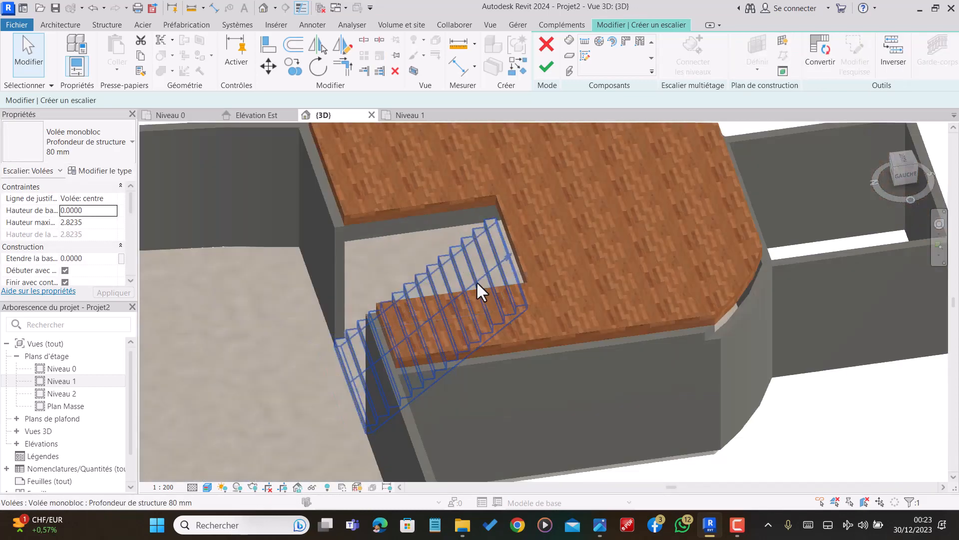
pyautogui.keyDown('shift'); pyautogui.moveTo(460, 287); pyautogui.dragTo(519, 280, button='middle'); pyautogui.keyUp('shift')
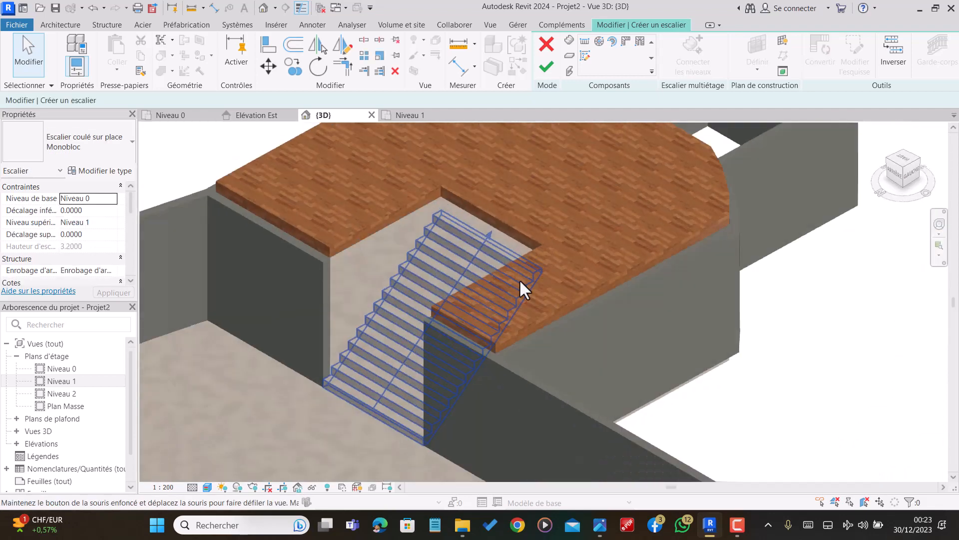
pyautogui.keyDown('shift'); pyautogui.moveTo(436, 286); pyautogui.dragTo(553, 268, button='middle'); pyautogui.keyUp('shift')
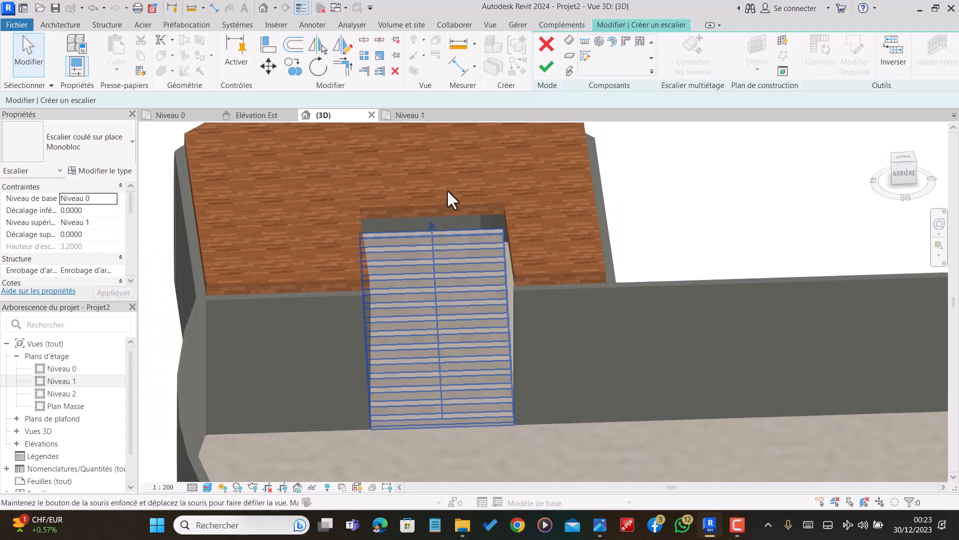
pyautogui.click(172, 116)
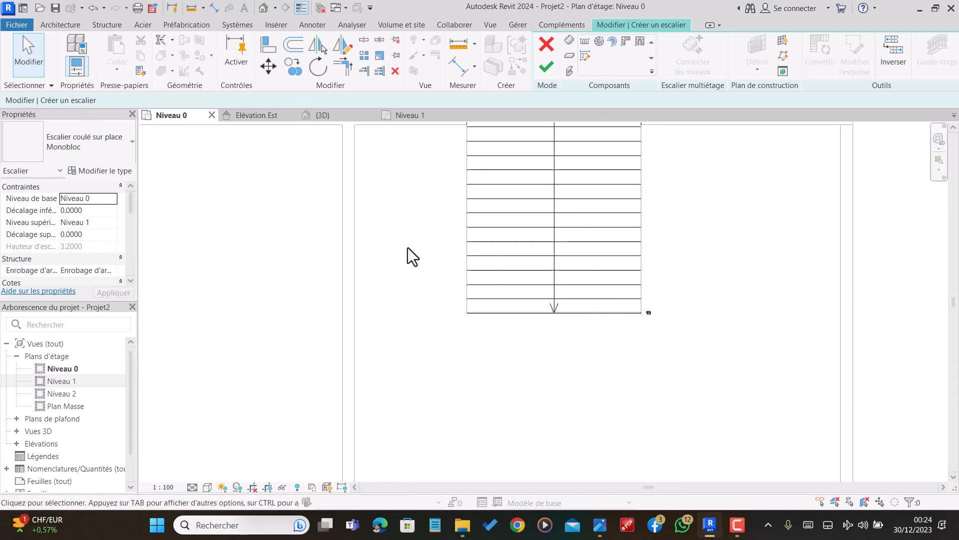
# Lengthen the stair run at its upper end to about 3.68 m and check its top step against the floor in 3D
pyautogui.click(557, 319)
pyautogui.moveTo(553, 322); pyautogui.dragTo(554, 349)
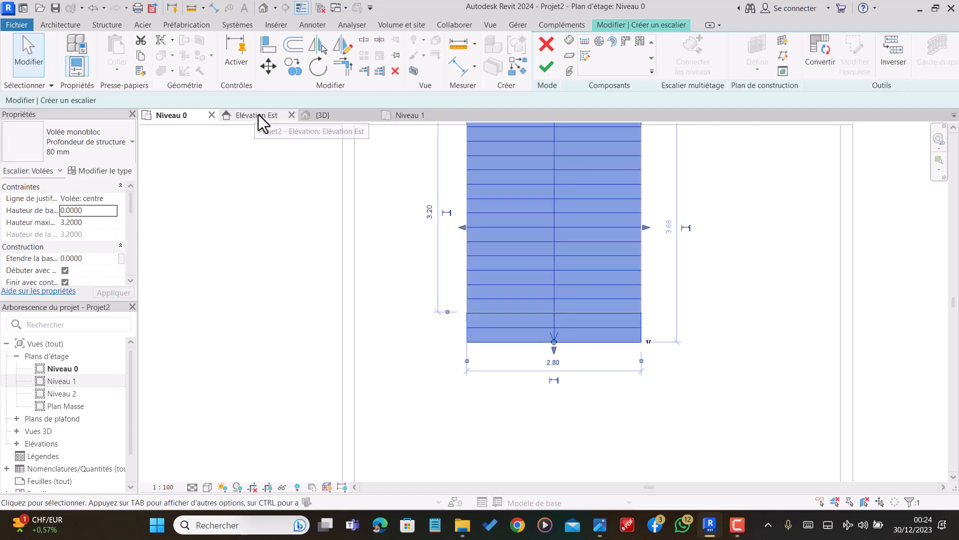
pyautogui.click(323, 115)
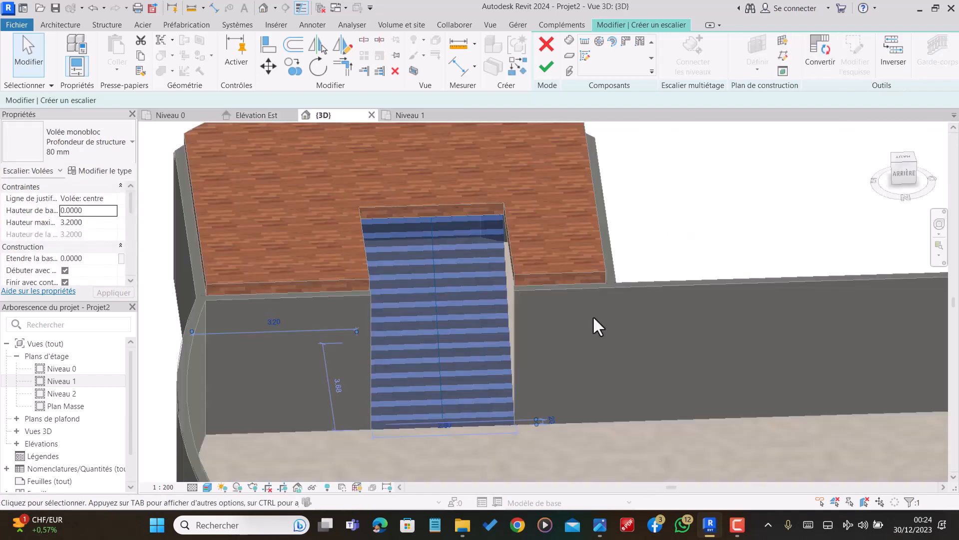
pyautogui.scroll(5, 449, 214)
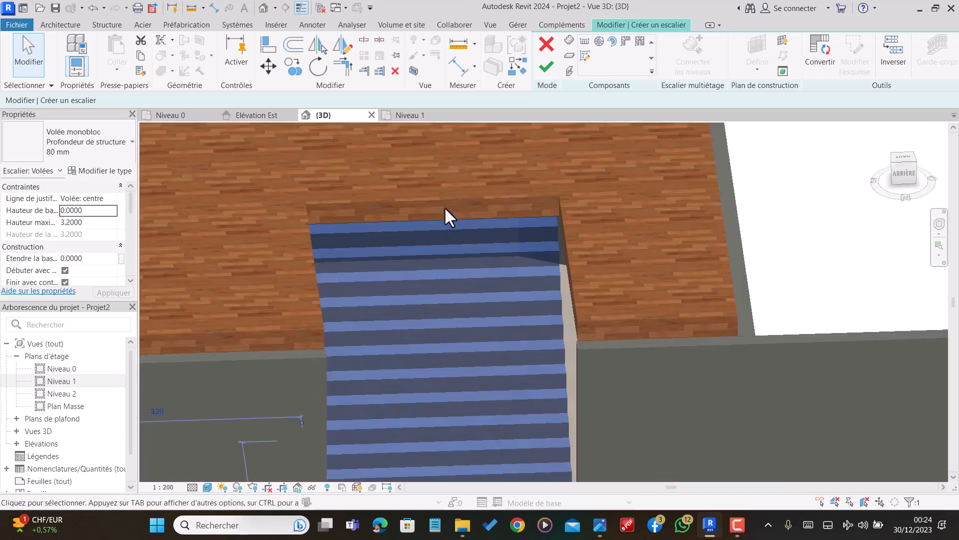
pyautogui.scroll(2, 439, 206)
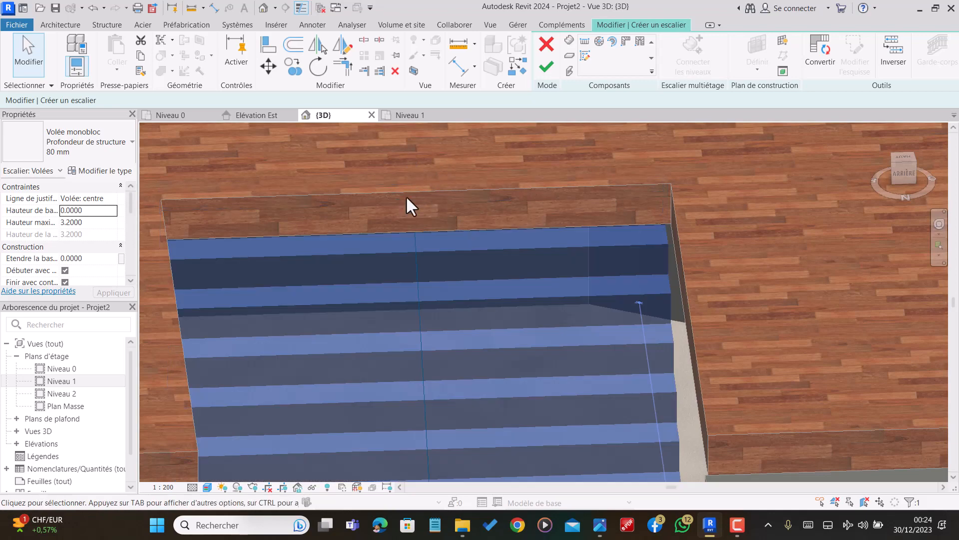
pyautogui.scroll(-1, 406, 196)
pyautogui.scroll(-2, 487, 250)
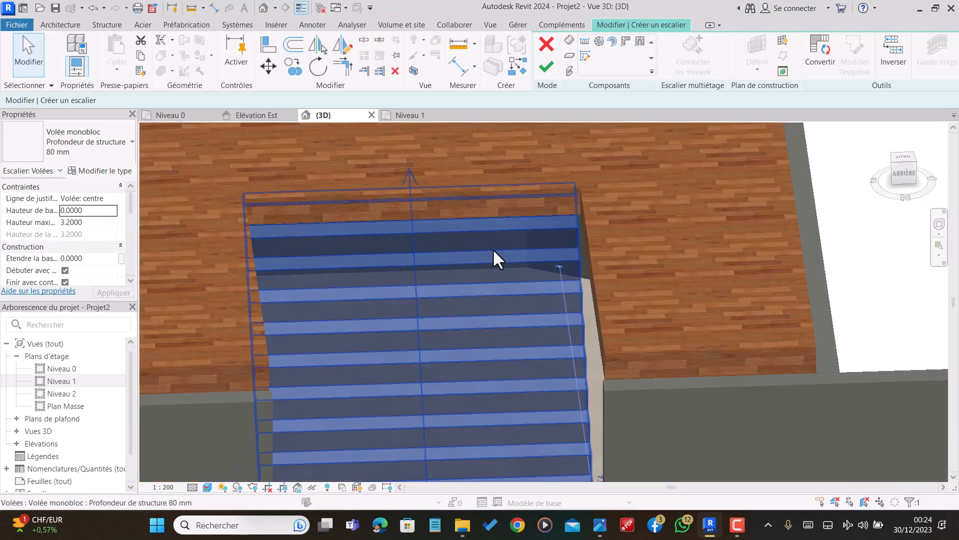
# Finish the staircase edit from the Niveau 1 plan and examine its junction with the timber floor in 3D
pyautogui.click(163, 115)
pyautogui.click(405, 116)
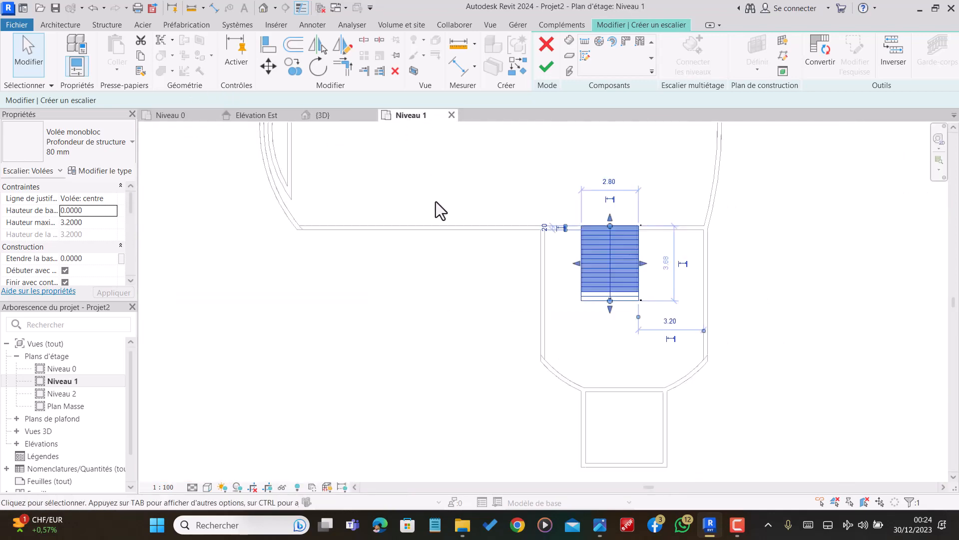
pyautogui.scroll(-4, 436, 203)
pyautogui.scroll(5, 504, 246)
pyautogui.click(562, 297)
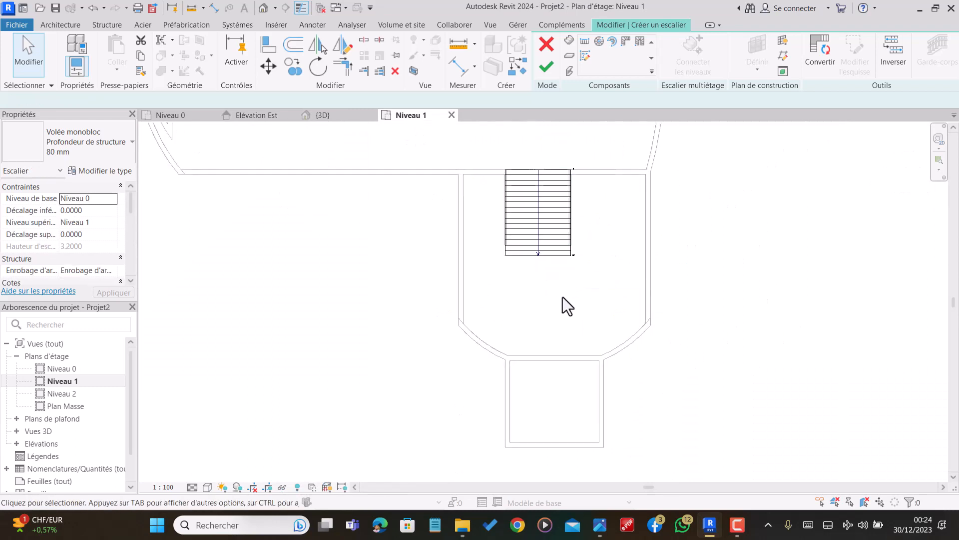
pyautogui.click(549, 72)
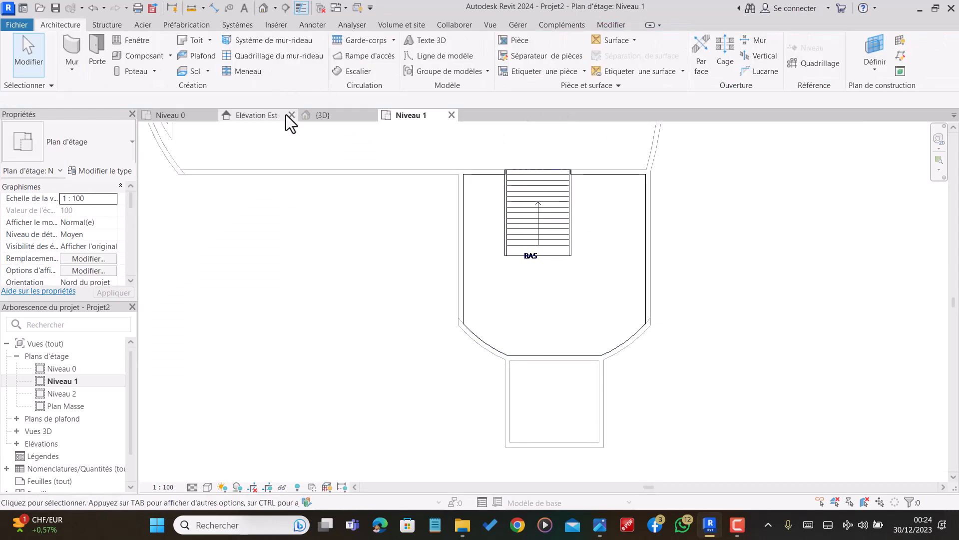
pyautogui.click(321, 115)
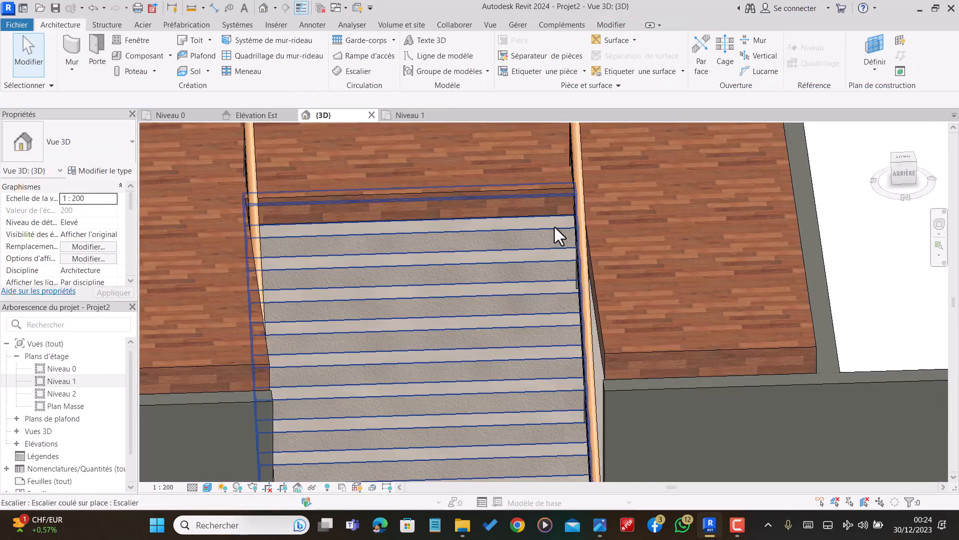
pyautogui.scroll(3, 554, 227)
pyautogui.scroll(-5, 526, 219)
pyautogui.keyDown('shift'); pyautogui.moveTo(609, 244); pyautogui.dragTo(493, 199, button='middle'); pyautogui.keyUp('shift')
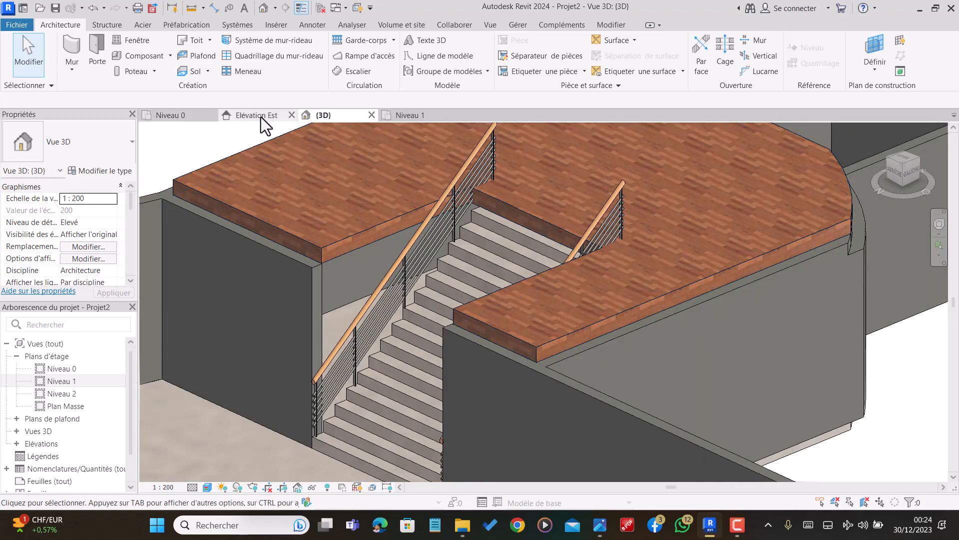
# Open the MADRIERS floor boundary for editing in the Niveau 1 plan and delete the opening's line near the stair's upper end
pyautogui.click(439, 114)
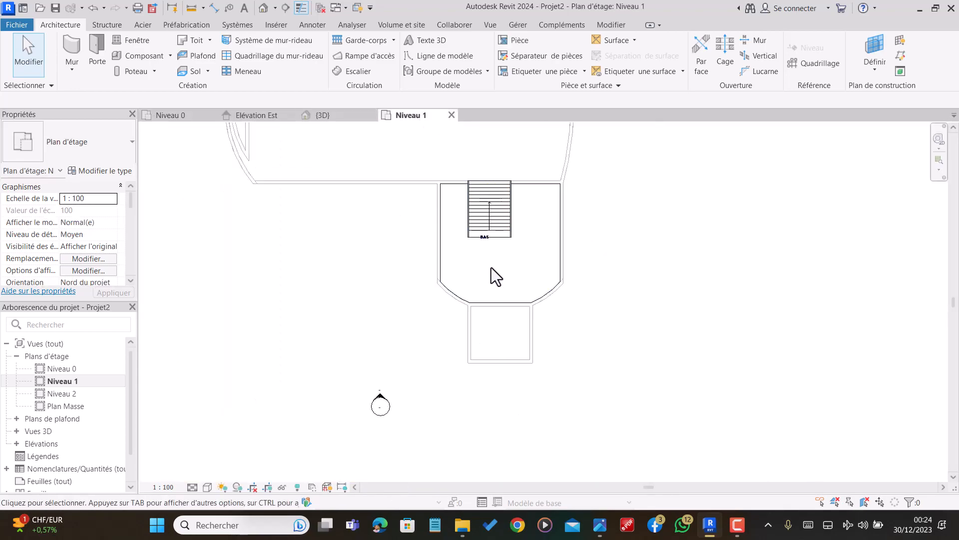
pyautogui.click(322, 115)
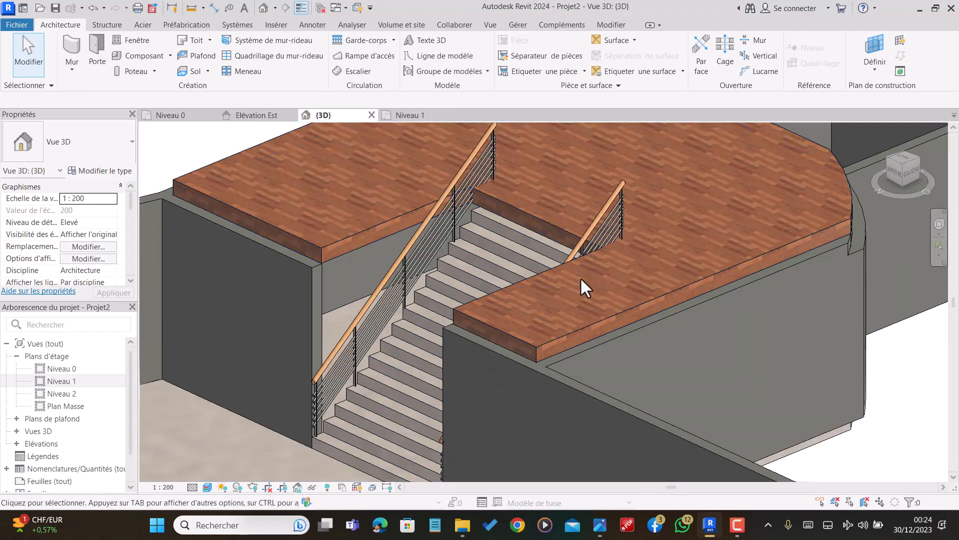
pyautogui.click(546, 220)
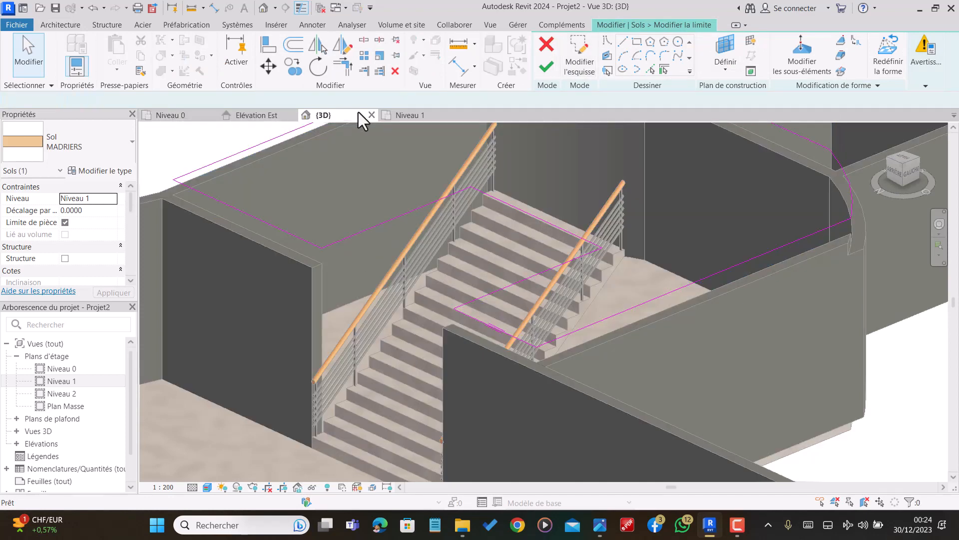
pyautogui.click(413, 116)
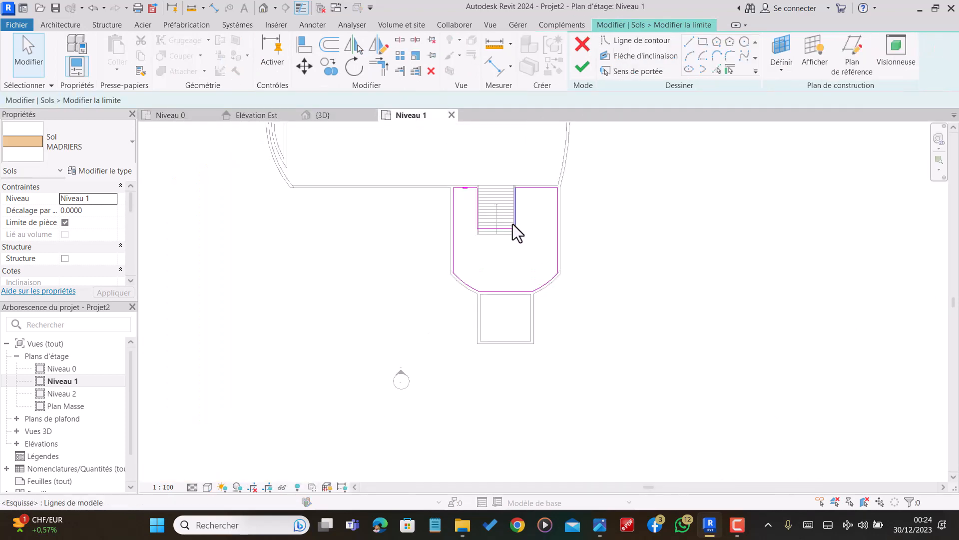
pyautogui.scroll(6, 510, 240)
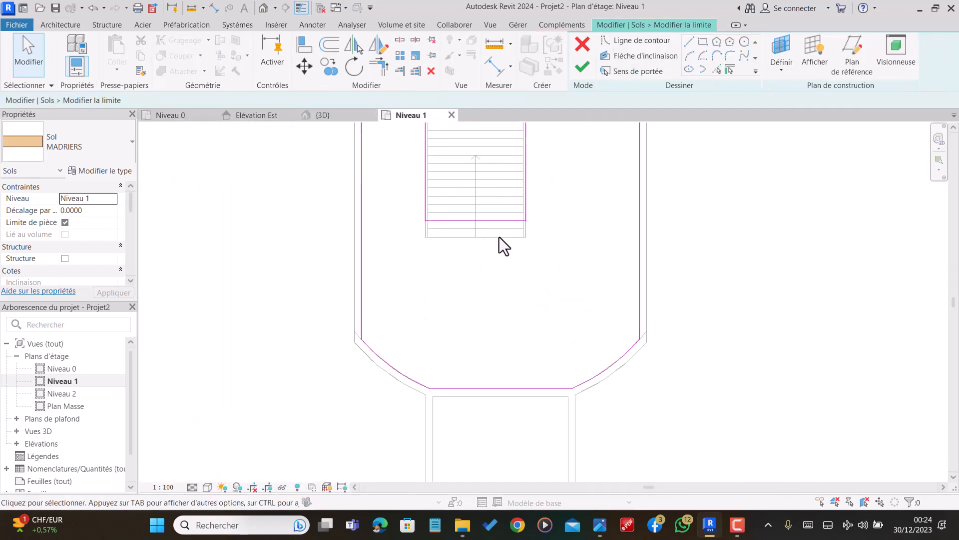
pyautogui.click(506, 207)
pyautogui.press('Delete')
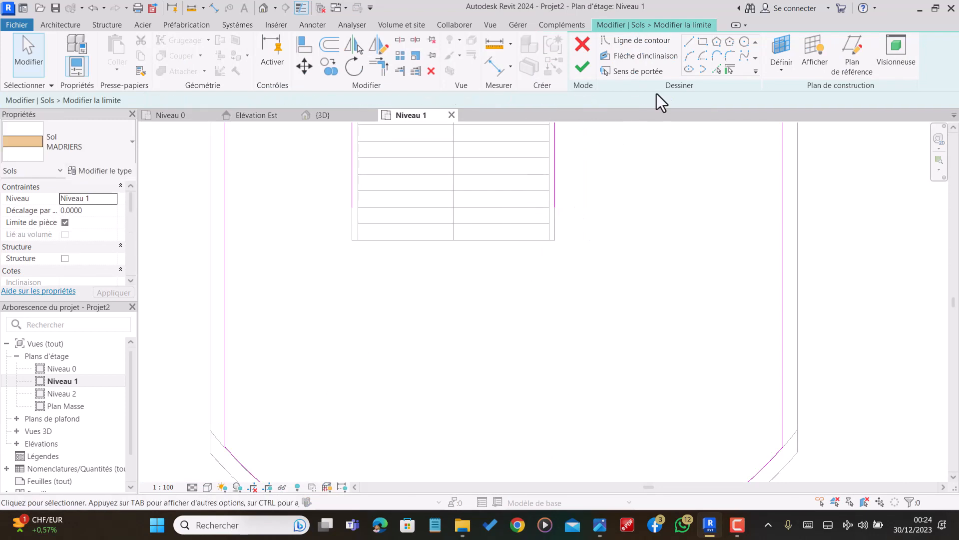
# Pick the stair's top edge as the new floor boundary line and trim it to the opening's side lines
pyautogui.click(720, 70)
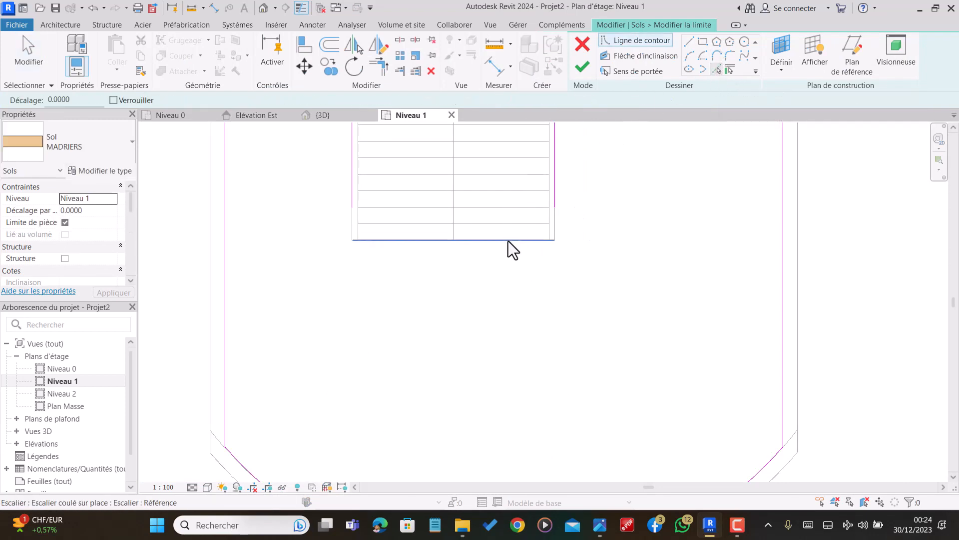
pyautogui.click(508, 239)
pyautogui.scroll(-2, 521, 237)
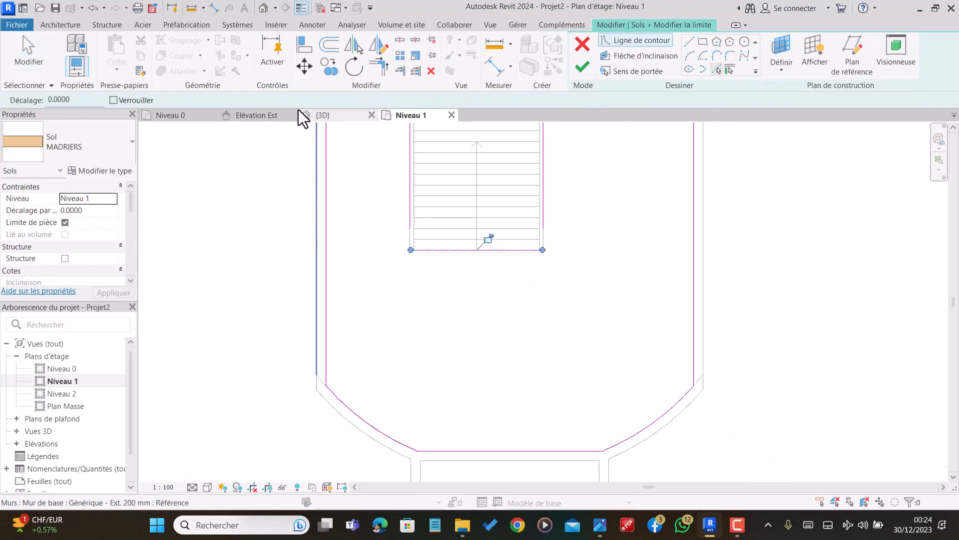
pyautogui.click(379, 66)
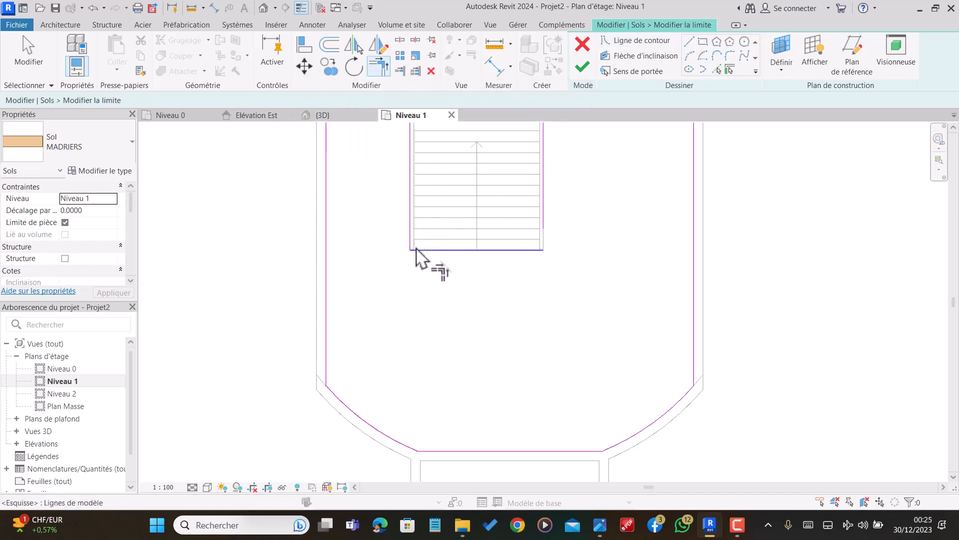
pyautogui.click(506, 251)
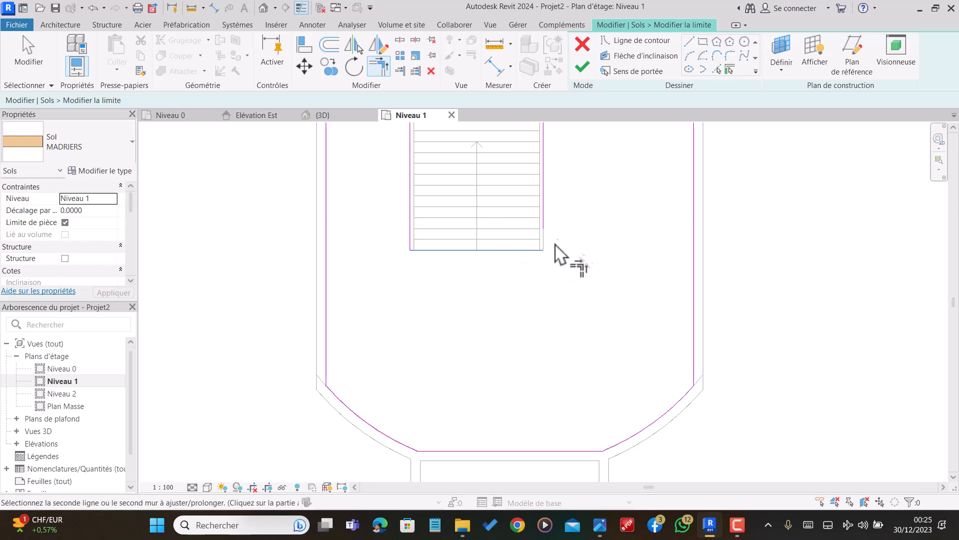
pyautogui.click(542, 212)
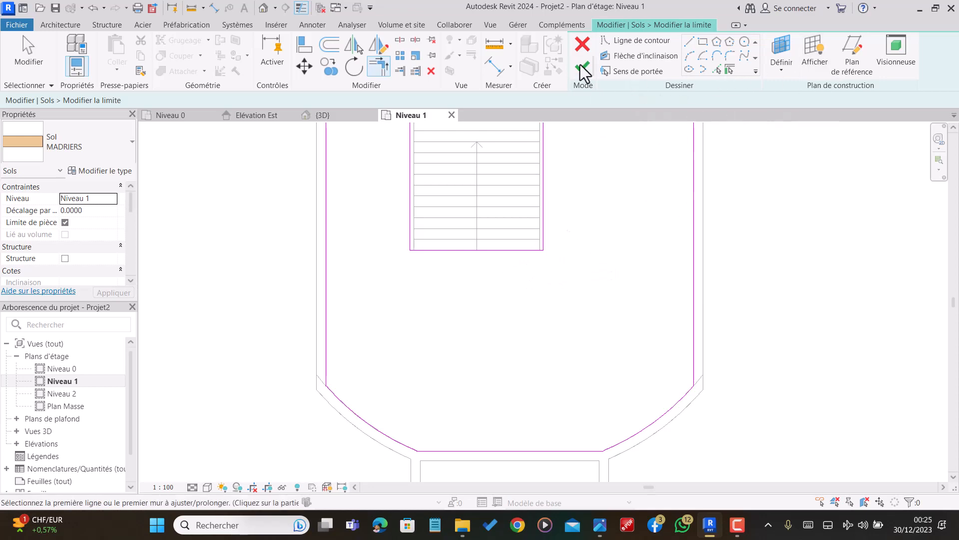
# Finish the floor boundary, attach the walls to the floor's base and check the stair opening in 3D
pyautogui.click(581, 67)
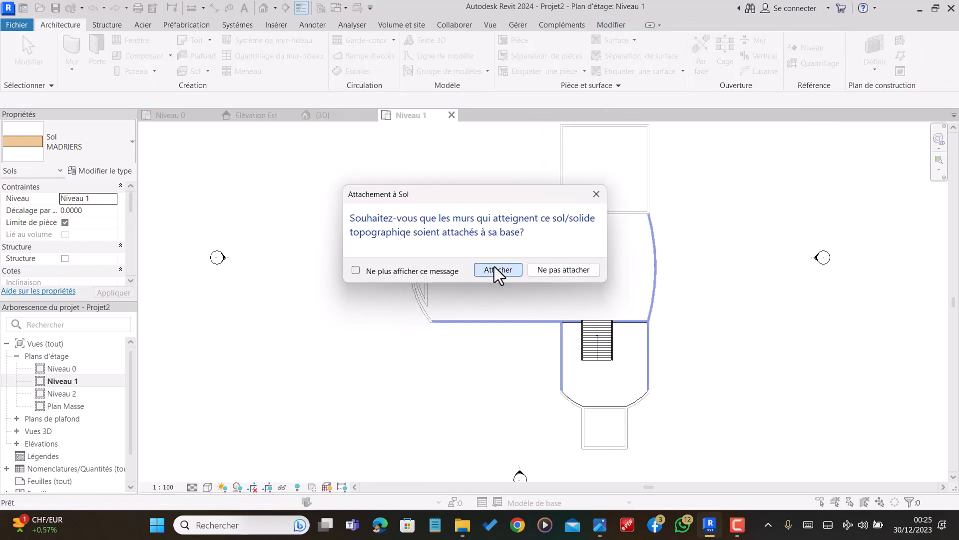
pyautogui.click(496, 270)
pyautogui.click(323, 115)
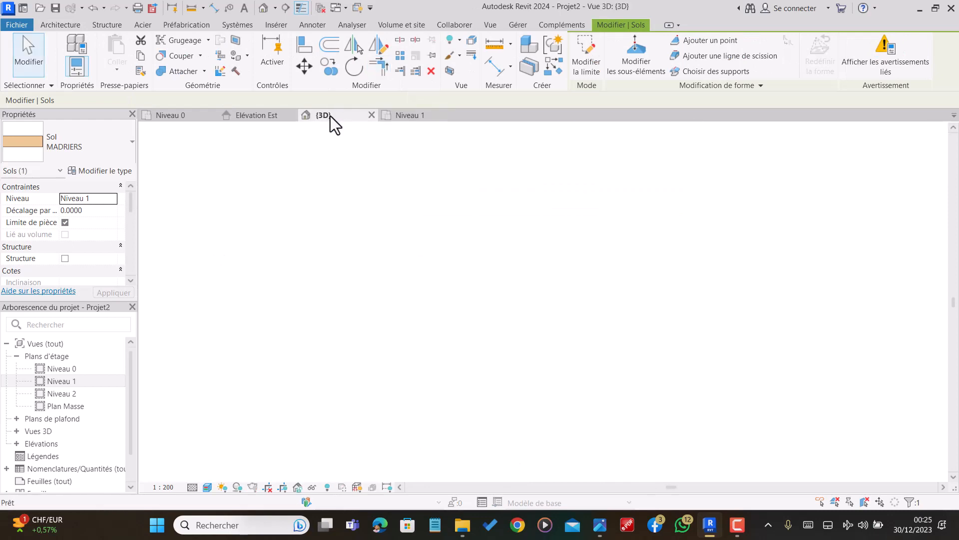
pyautogui.scroll(3, 612, 224)
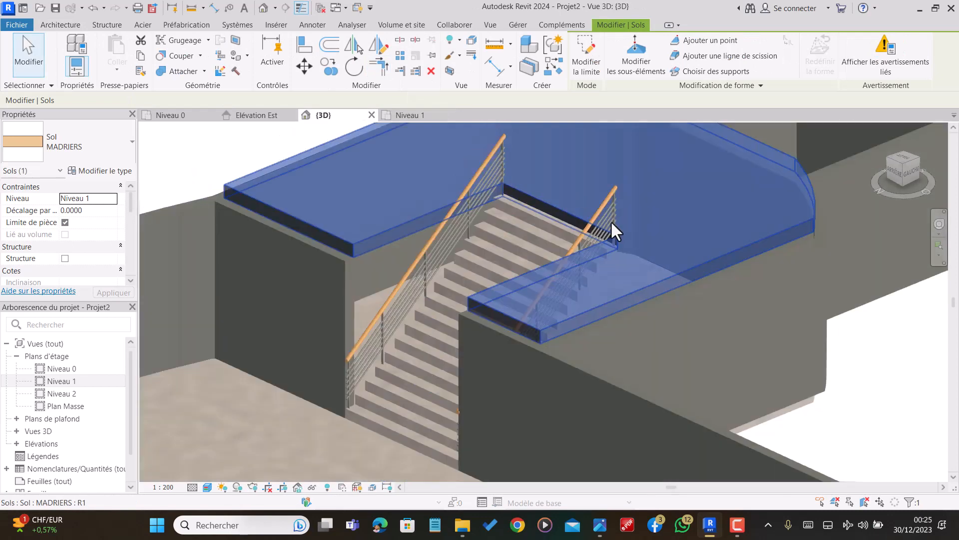
pyautogui.scroll(3, 643, 226)
pyautogui.press('Escape')
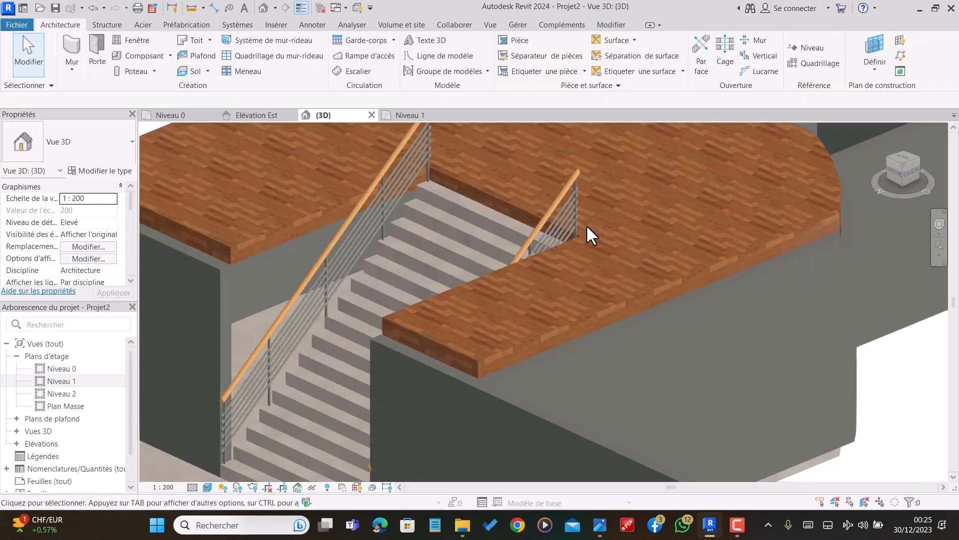
pyautogui.scroll(2, 594, 226)
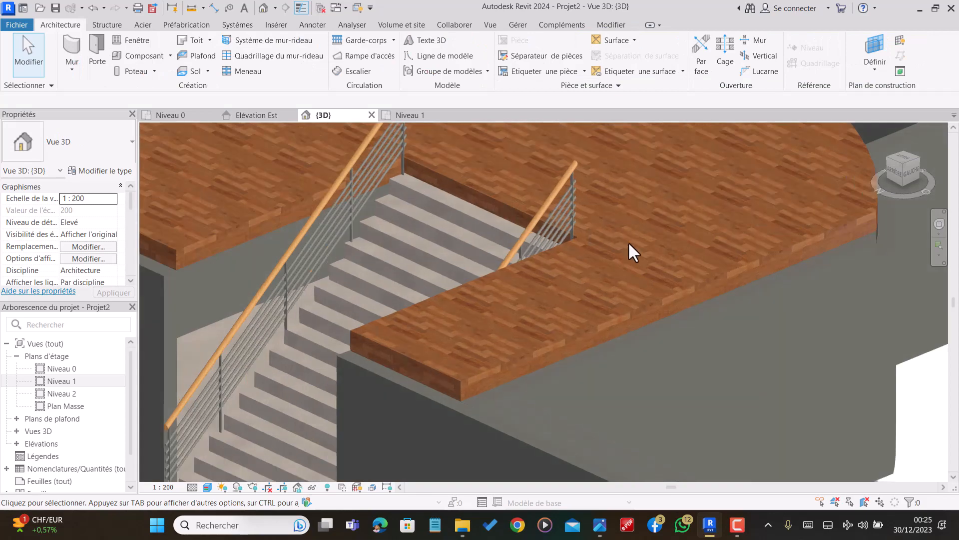
# Set the Madriers structural layer of the MADRIERS floor type to a thickness of 0.20
pyautogui.click(498, 368)
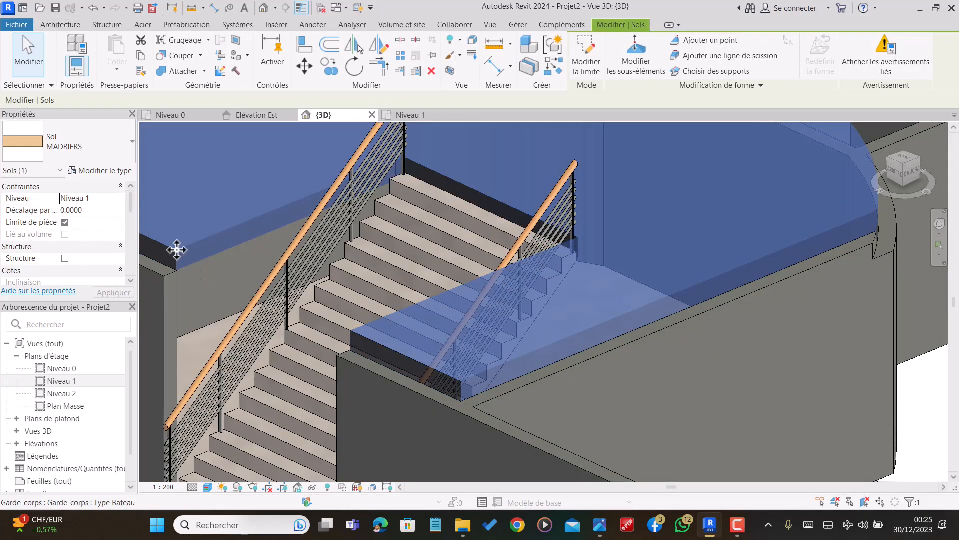
pyautogui.scroll(-4, 464, 263)
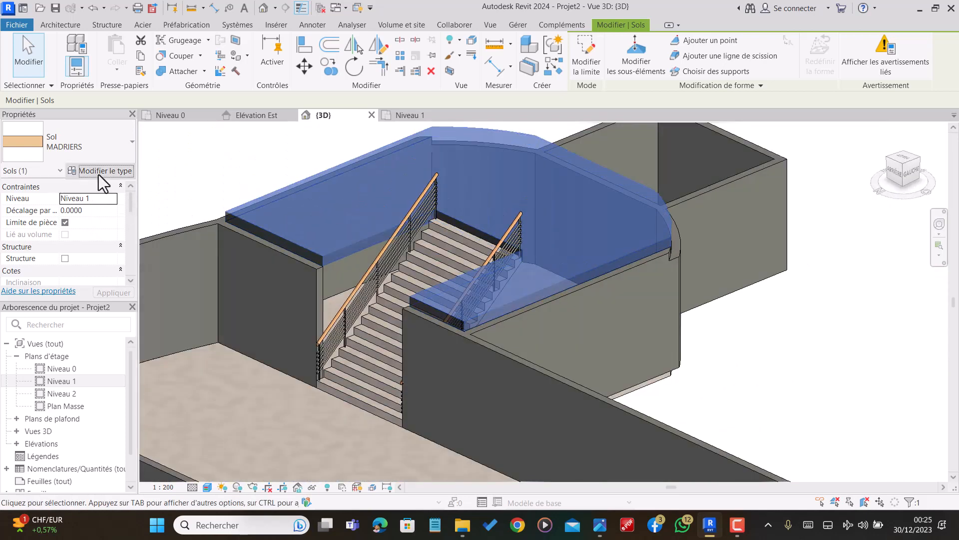
pyautogui.click(100, 171)
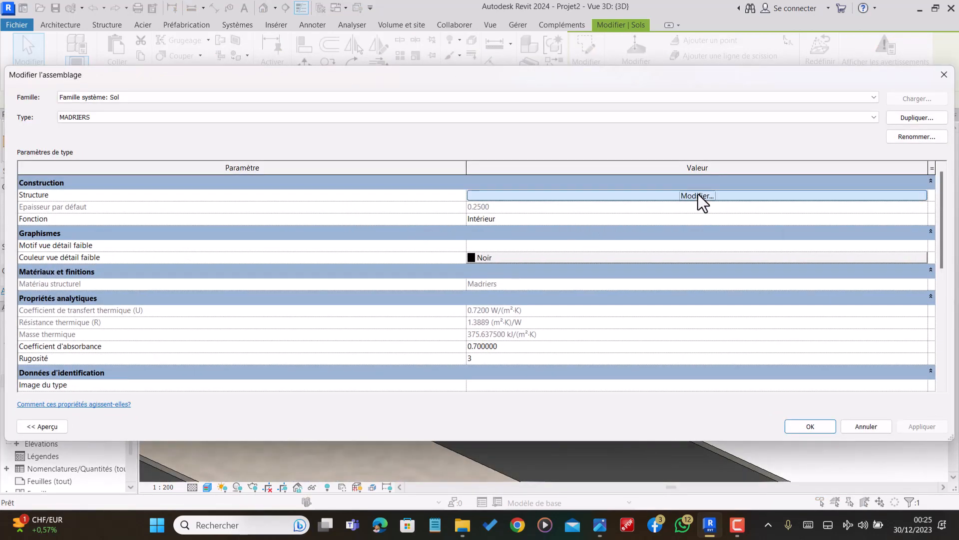
pyautogui.click(697, 195)
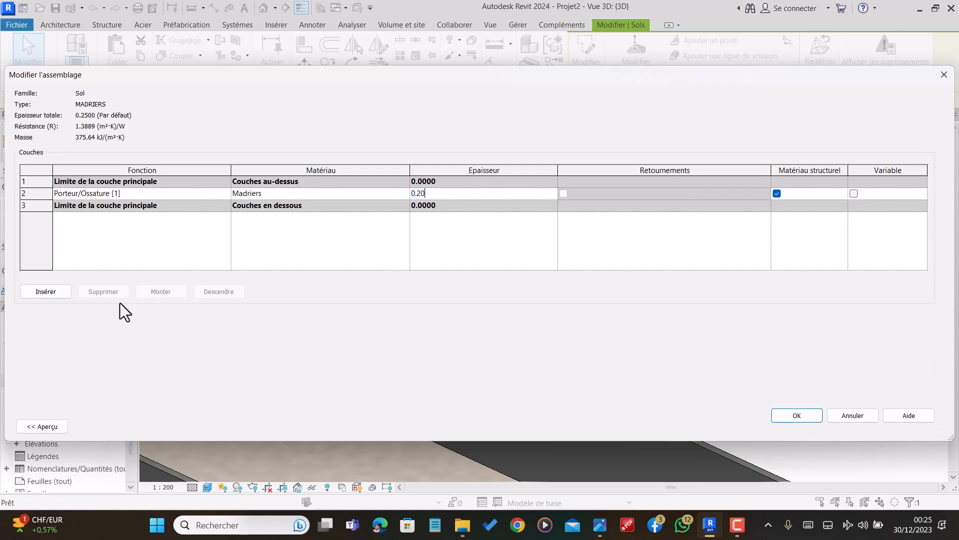
pyautogui.click(798, 421)
pyautogui.click(807, 428)
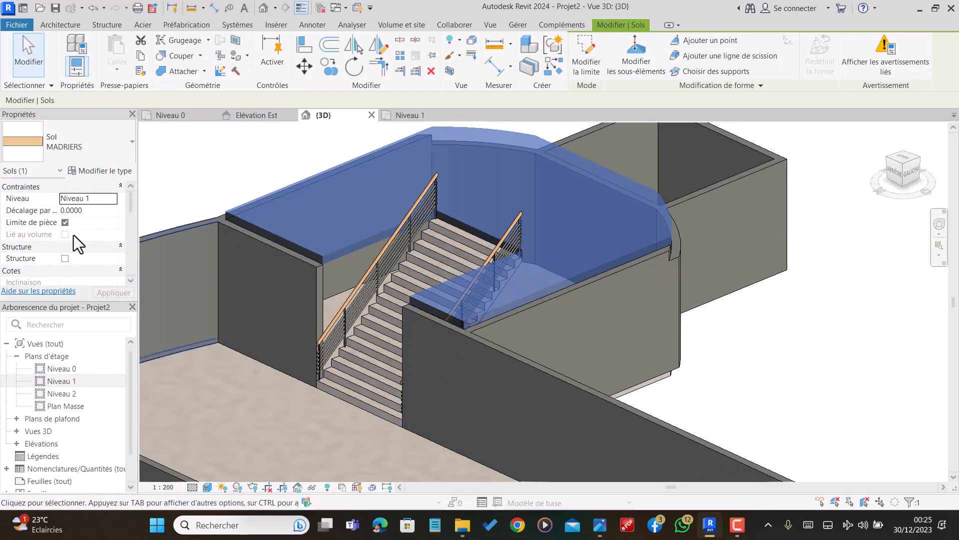
# Deselect the floor and examine the stair junction and the building from several sides in 3D
pyautogui.scroll(4, 494, 237)
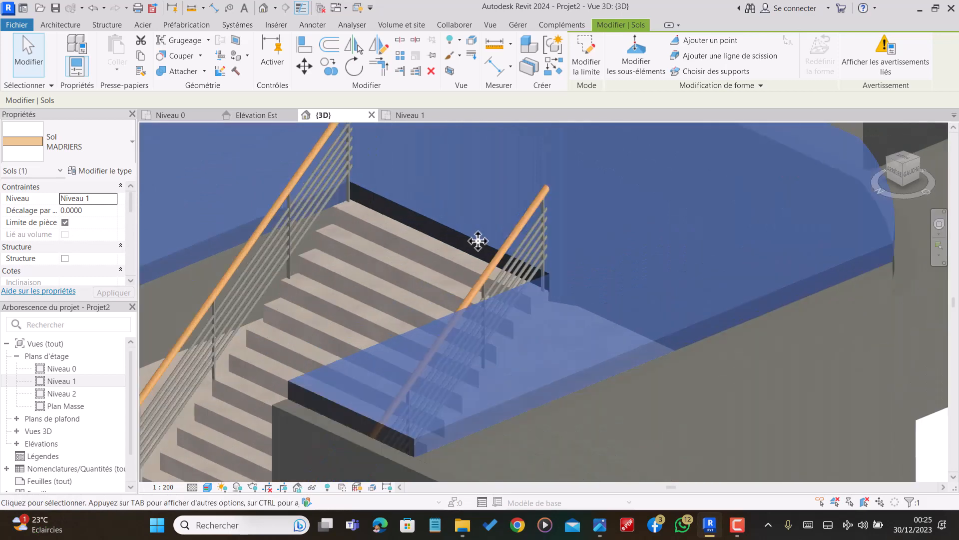
pyautogui.press('Escape')
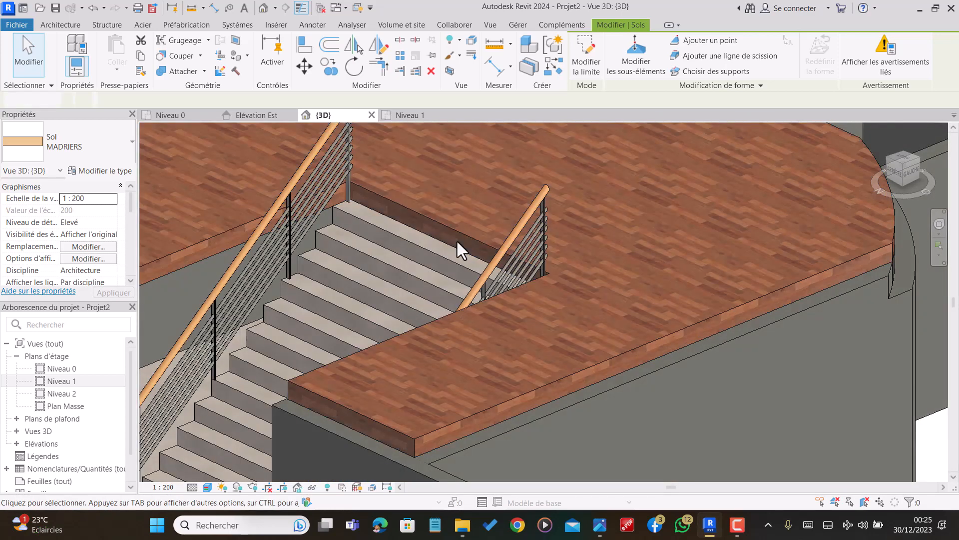
pyautogui.keyDown('shift'); pyautogui.moveTo(474, 278); pyautogui.dragTo(647, 216, button='middle'); pyautogui.keyUp('shift')
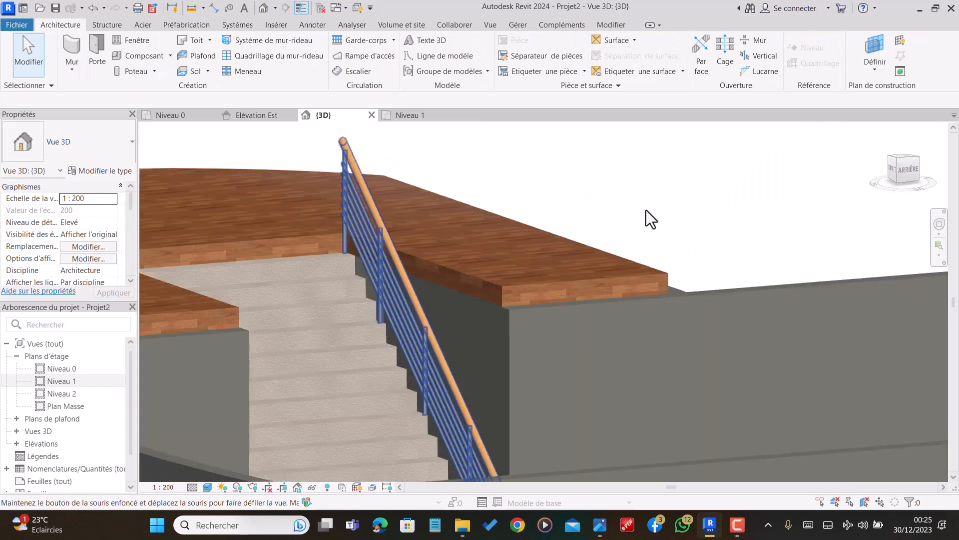
pyautogui.keyDown('shift'); pyautogui.moveTo(331, 265); pyautogui.dragTo(519, 344, button='middle'); pyautogui.keyUp('shift')
pyautogui.scroll(-3, 368, 293)
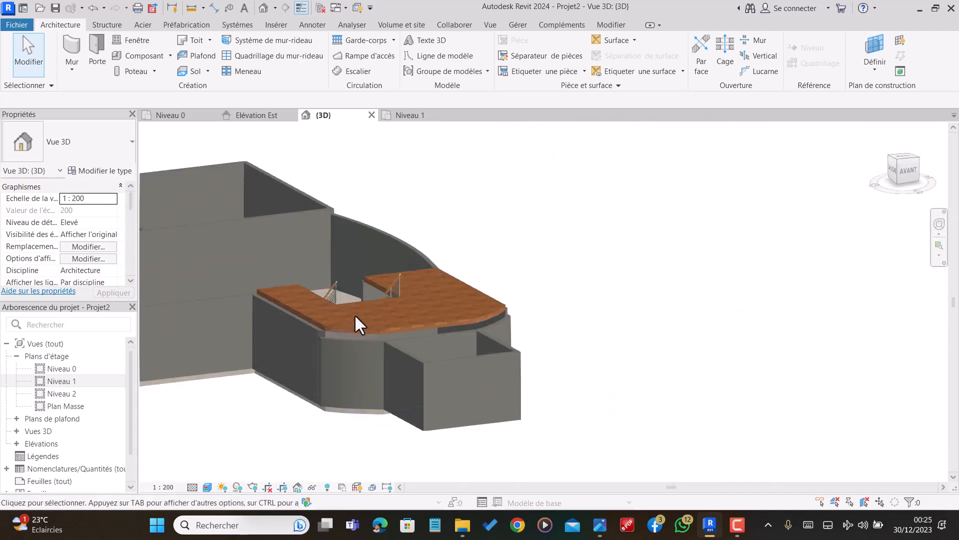
# Select the two curved walls below the timber floor and set their top constraint to Niveau 1
pyautogui.click(360, 350)
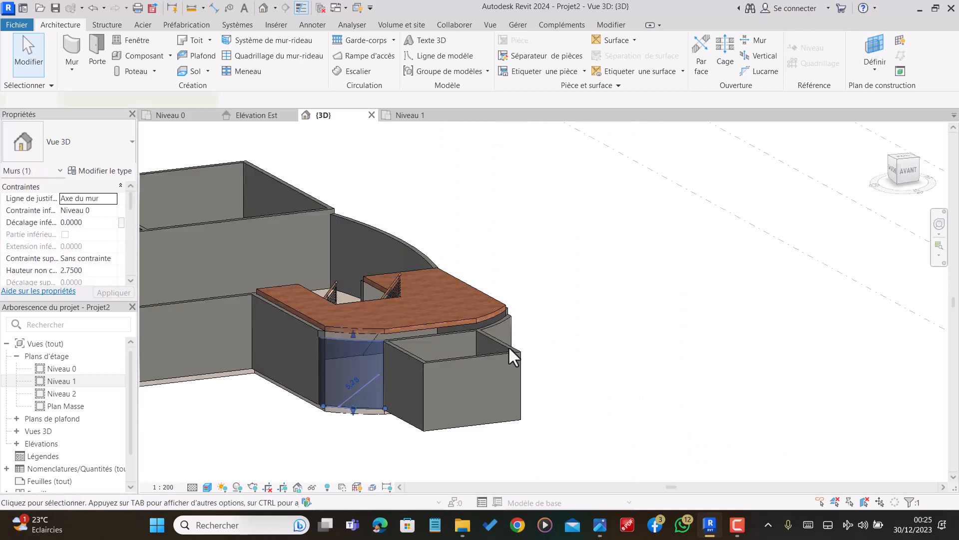
pyautogui.keyDown('shift'); pyautogui.moveTo(533, 348); pyautogui.dragTo(496, 358, button='middle'); pyautogui.keyUp('shift')
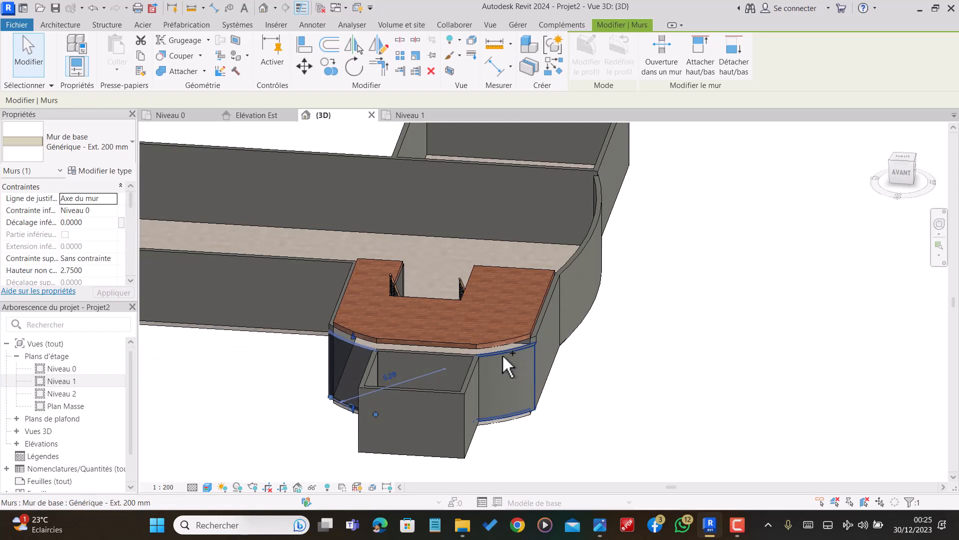
pyautogui.keyDown('ctrl'); pyautogui.click(503, 356); pyautogui.keyUp('ctrl')
pyautogui.click(98, 261)
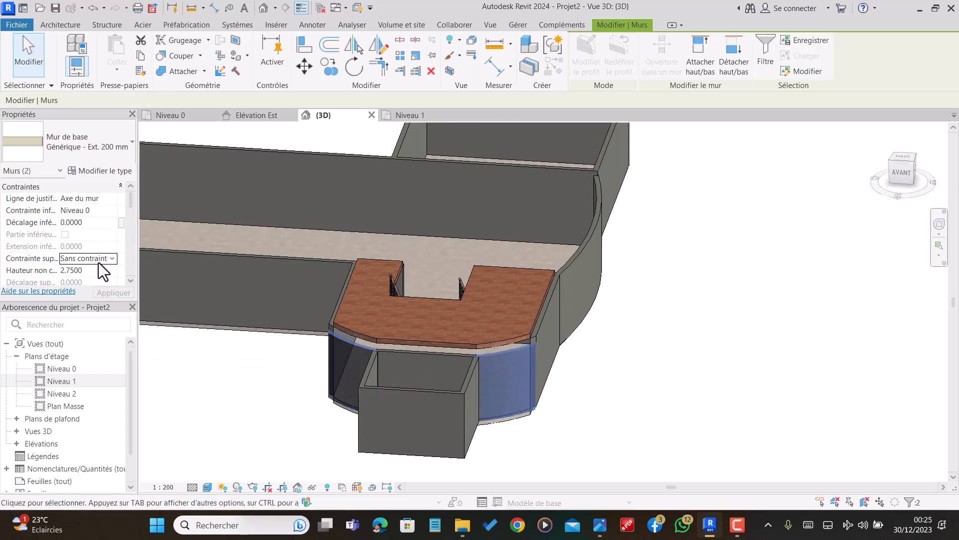
pyautogui.click(112, 259)
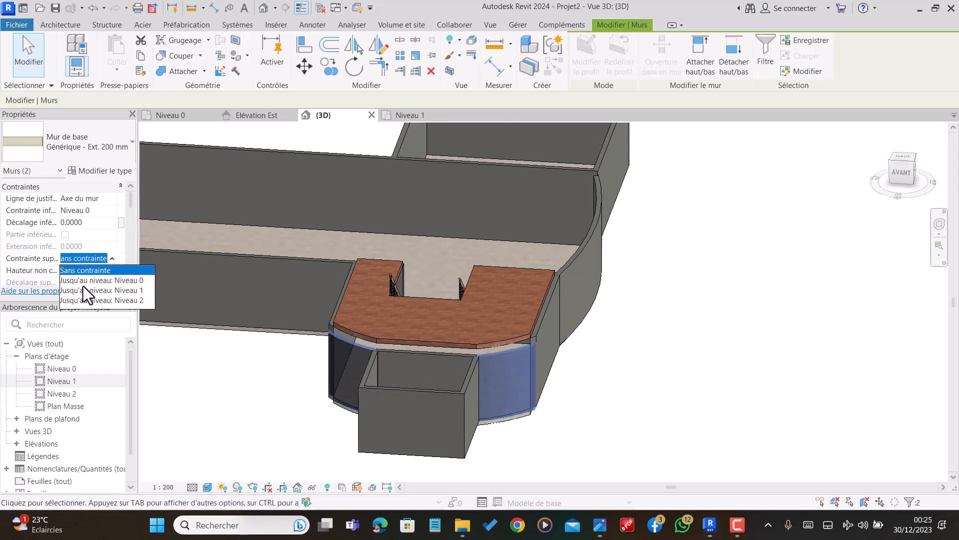
pyautogui.click(124, 290)
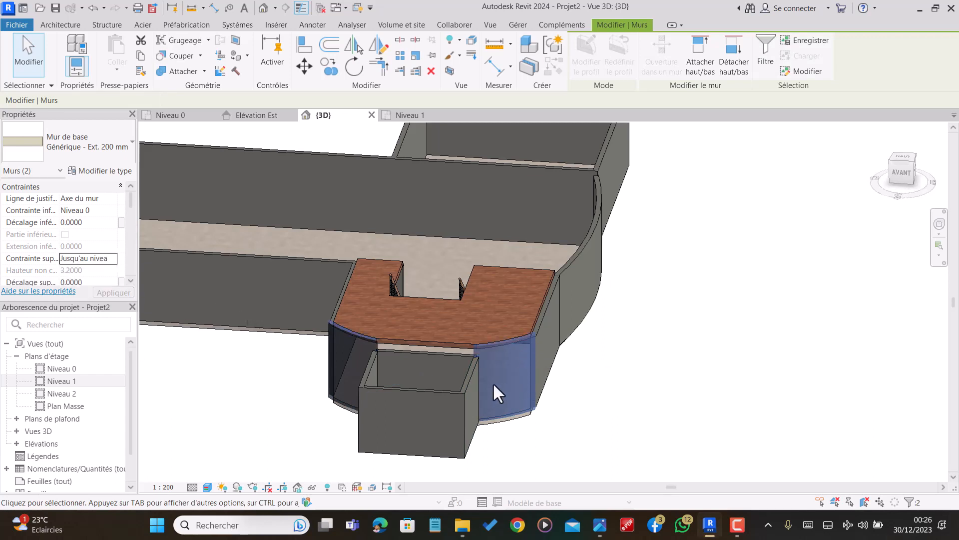
# Select the four walls of the projecting rectangular front volume and set their top constraint to Niveau 1
pyautogui.scroll(1, 405, 353)
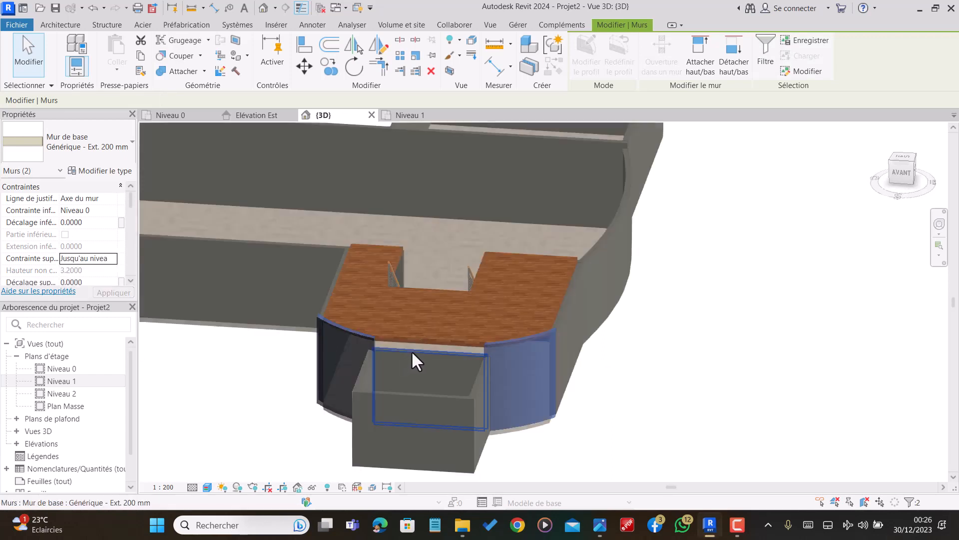
pyautogui.click(412, 351)
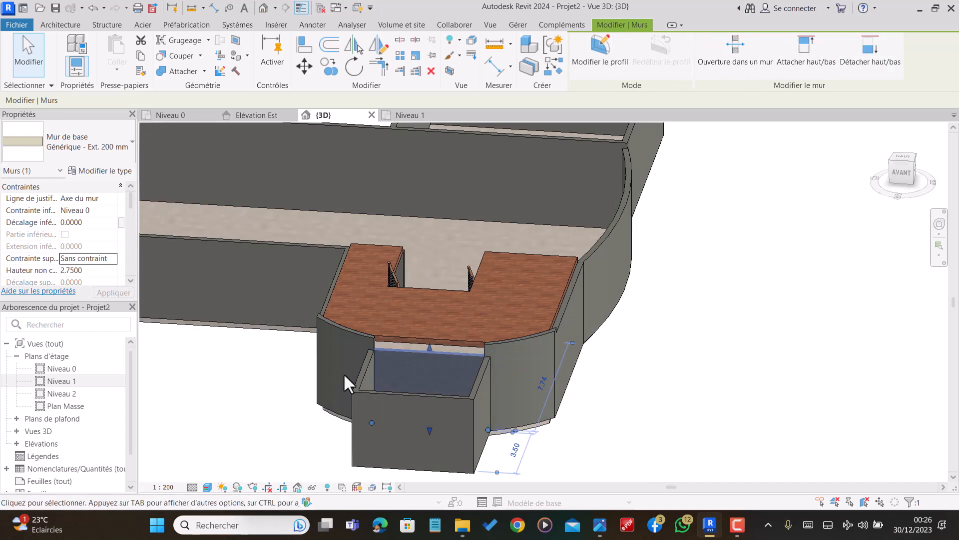
pyautogui.click(389, 396)
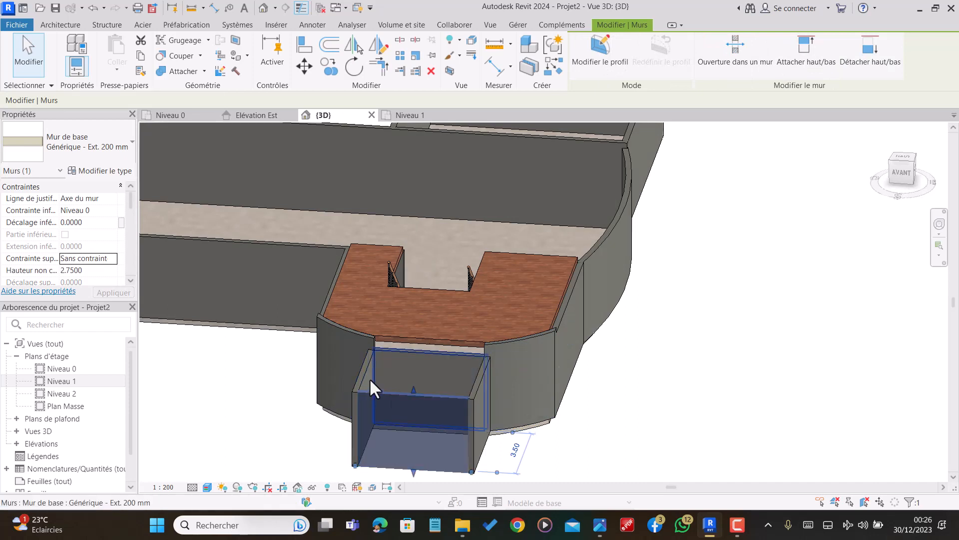
pyautogui.keyDown('ctrl'); pyautogui.click(418, 353); pyautogui.keyUp('ctrl')
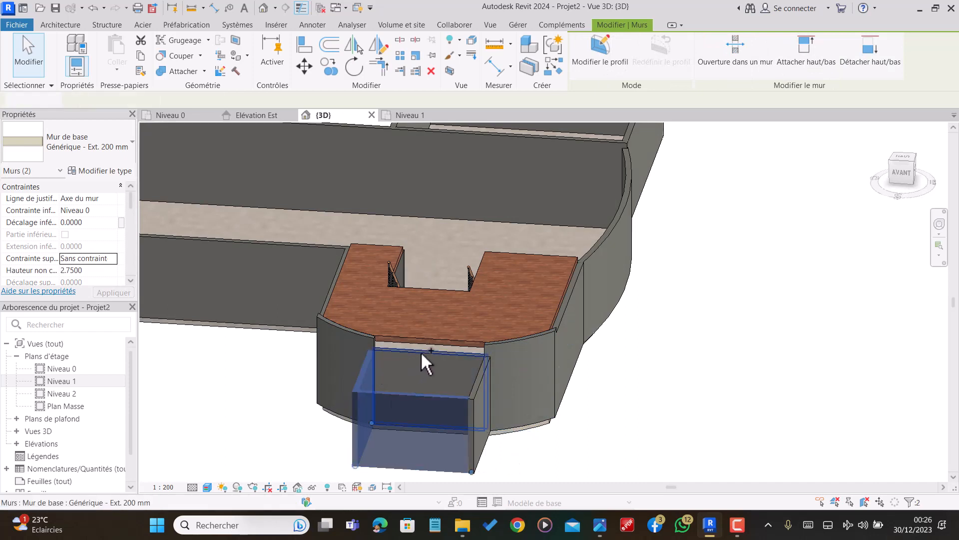
pyautogui.keyDown('ctrl'); pyautogui.click(482, 393); pyautogui.keyUp('ctrl')
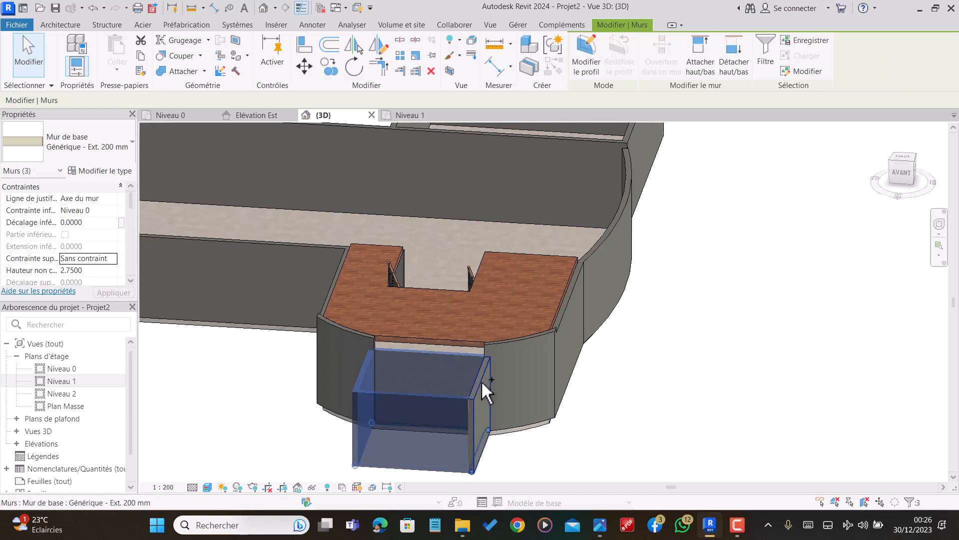
pyautogui.keyDown('ctrl'); pyautogui.click(483, 384); pyautogui.keyUp('ctrl')
pyautogui.click(111, 262)
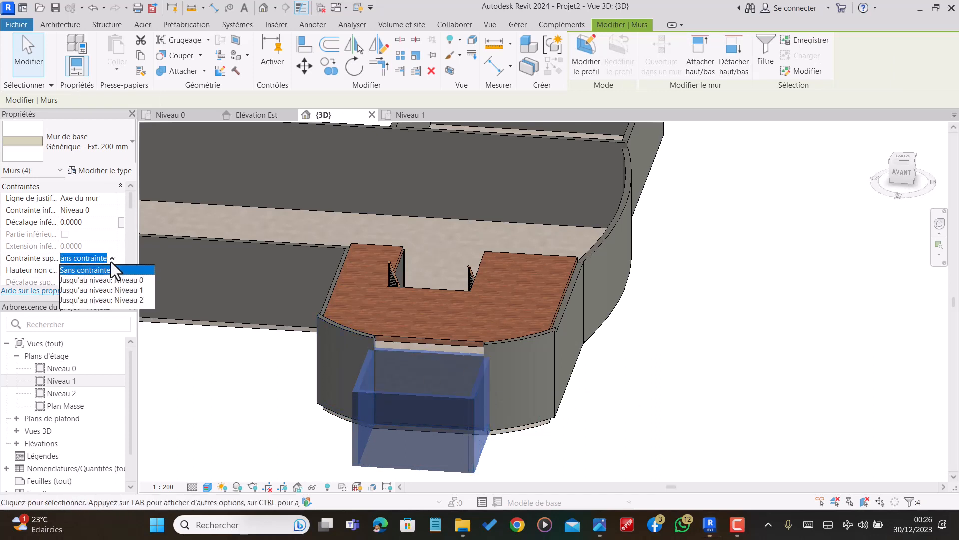
pyautogui.click(111, 294)
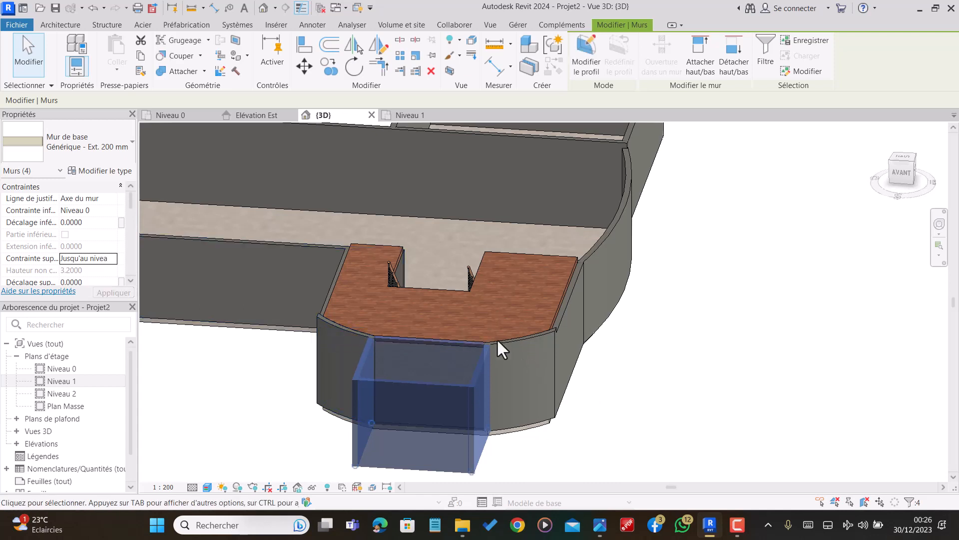
pyautogui.press('Escape')
# Examine the straight side wall under the timber floor and its junction with the floor edge
pyautogui.scroll(2, 363, 315)
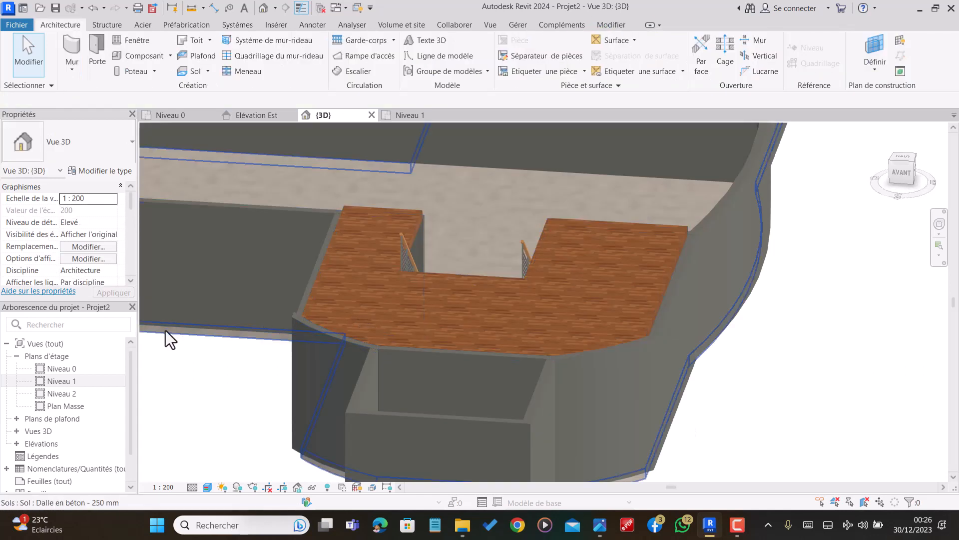
pyautogui.moveTo(246, 349); pyautogui.dragTo(283, 351, button='middle')
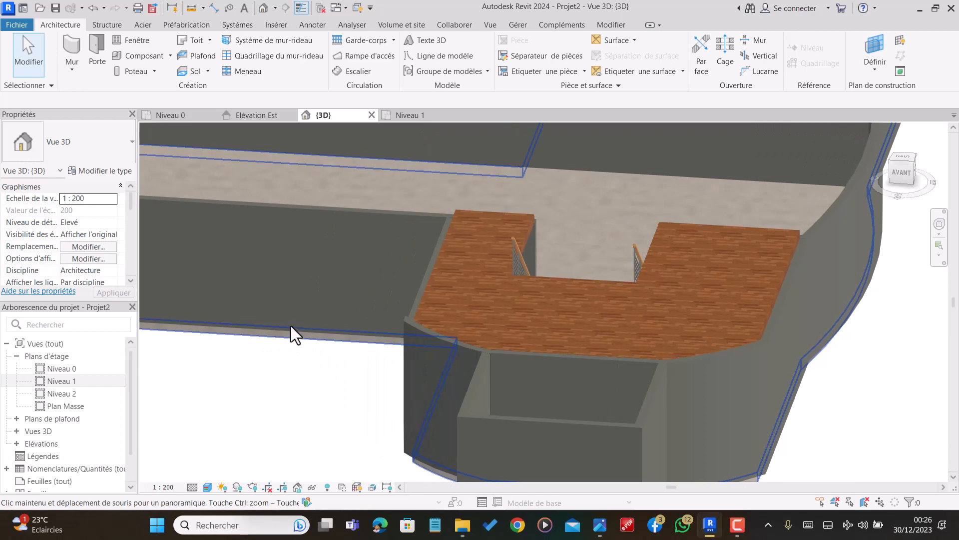
pyautogui.keyDown('shift'); pyautogui.moveTo(278, 320); pyautogui.dragTo(338, 346, button='middle'); pyautogui.keyUp('shift')
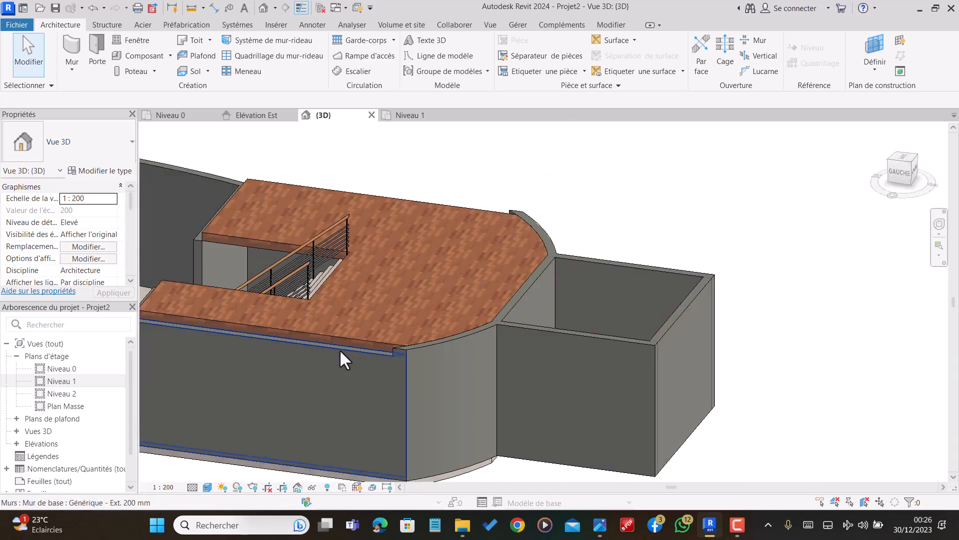
pyautogui.click(340, 348)
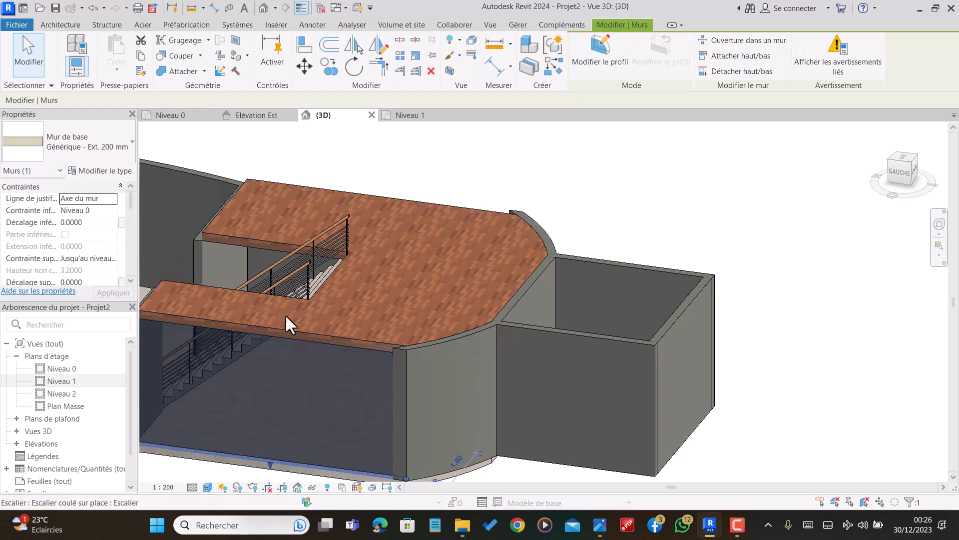
pyautogui.scroll(-3, 377, 302)
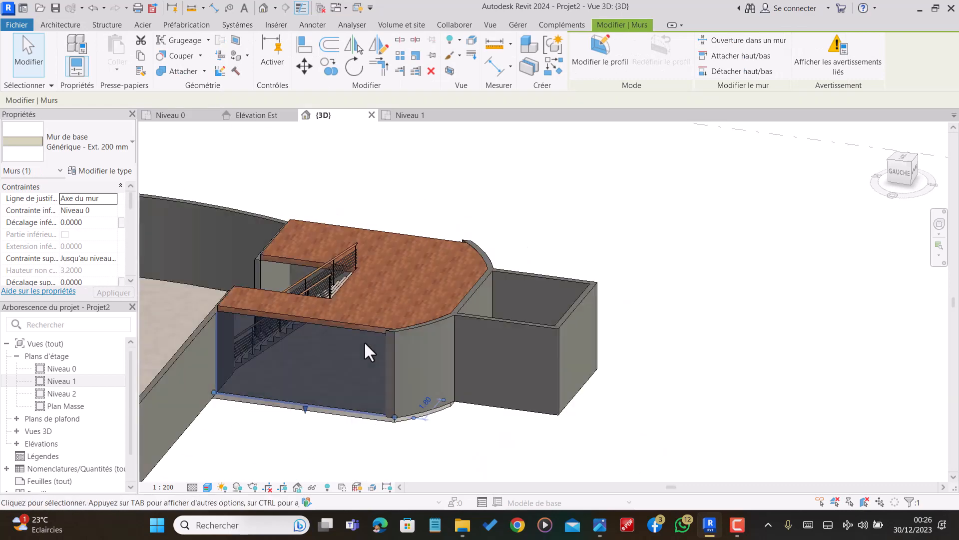
pyautogui.scroll(2, 374, 325)
pyautogui.scroll(-1, 376, 320)
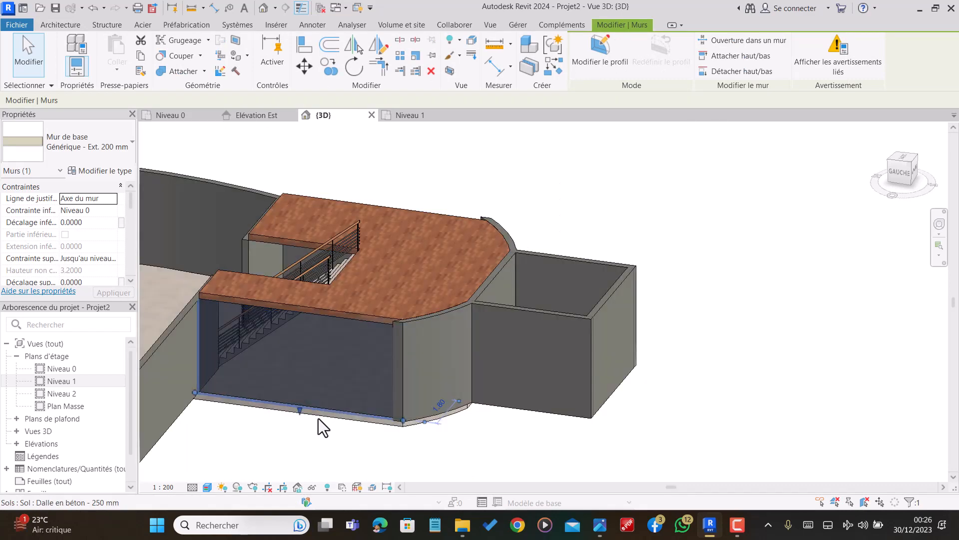
pyautogui.scroll(2, 319, 424)
pyautogui.press('Escape')
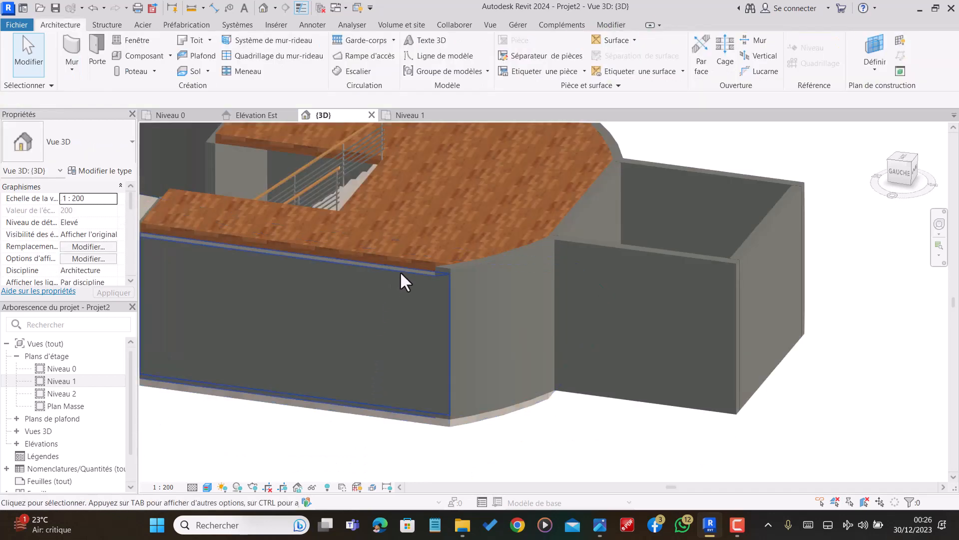
# Compare the opposite curved and straight walls and check the straight wall's top constraint against Niveau 1
pyautogui.keyDown('shift'); pyautogui.moveTo(503, 334); pyautogui.dragTo(391, 334, button='middle'); pyautogui.keyUp('shift')
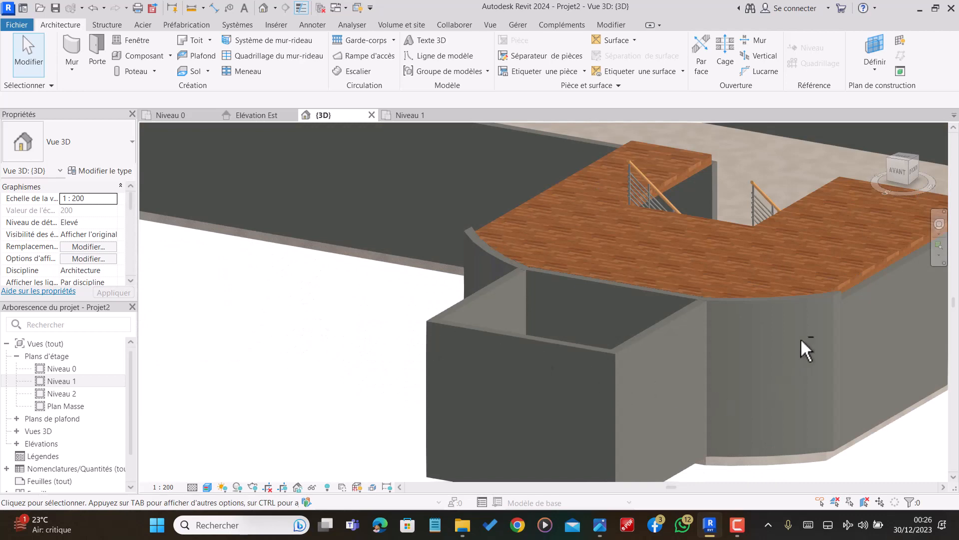
pyautogui.keyDown('shift'); pyautogui.moveTo(802, 340); pyautogui.dragTo(650, 299, button='middle'); pyautogui.keyUp('shift')
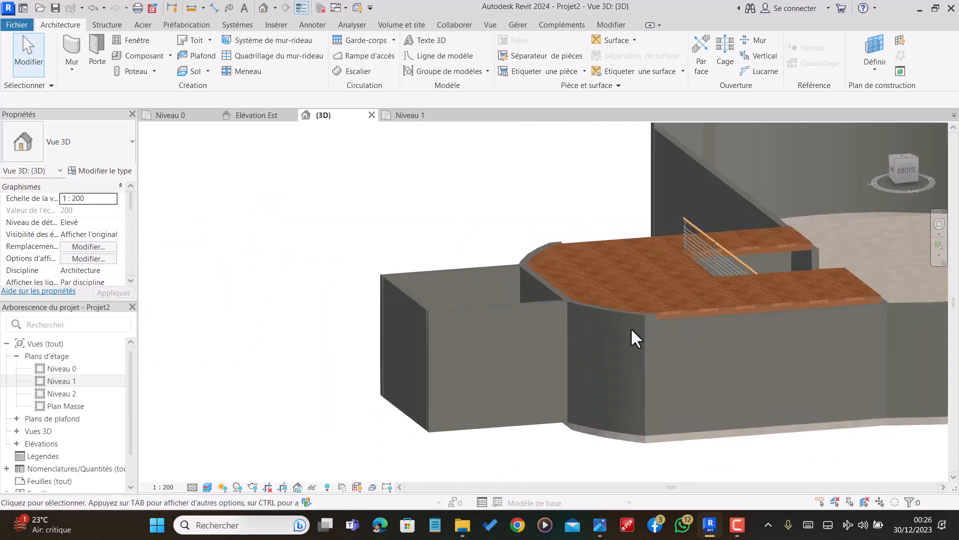
pyautogui.click(634, 313)
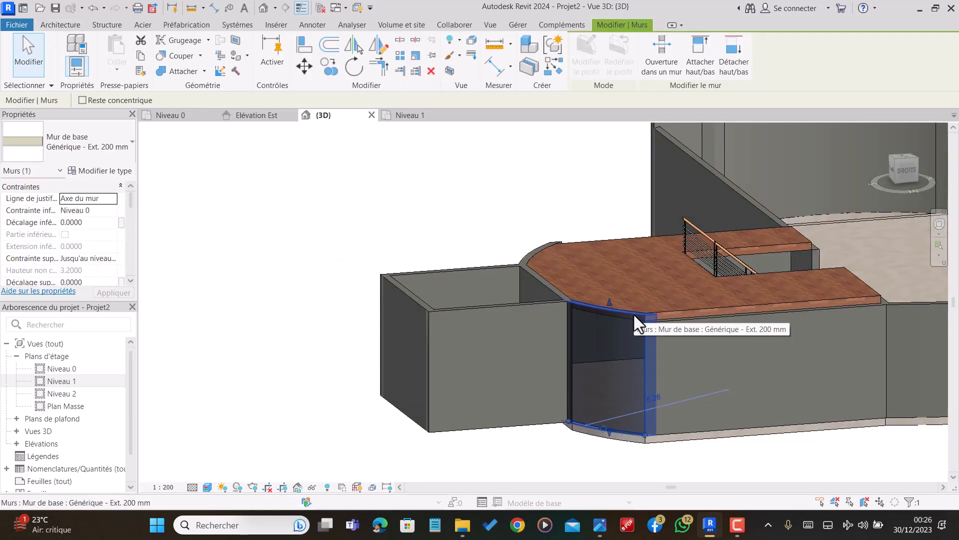
pyautogui.click(720, 320)
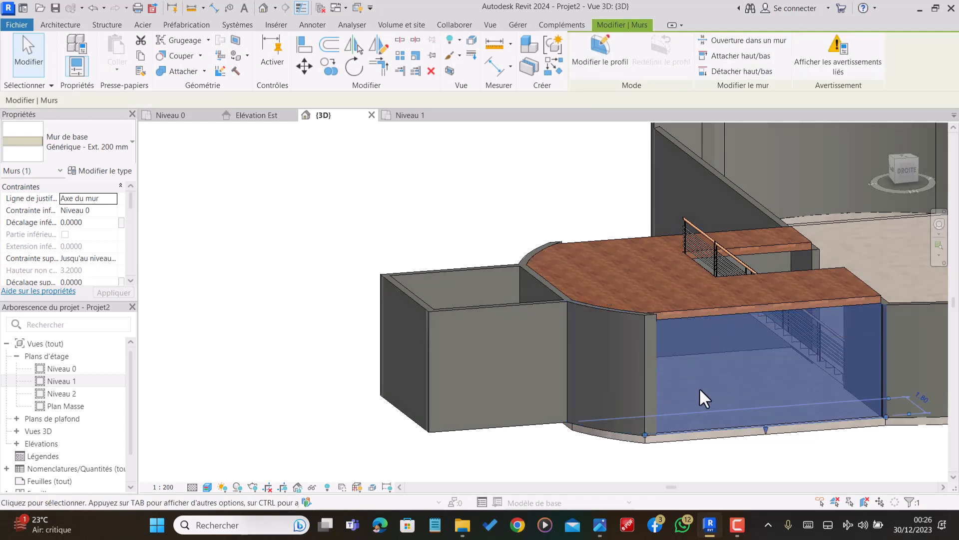
pyautogui.click(112, 259)
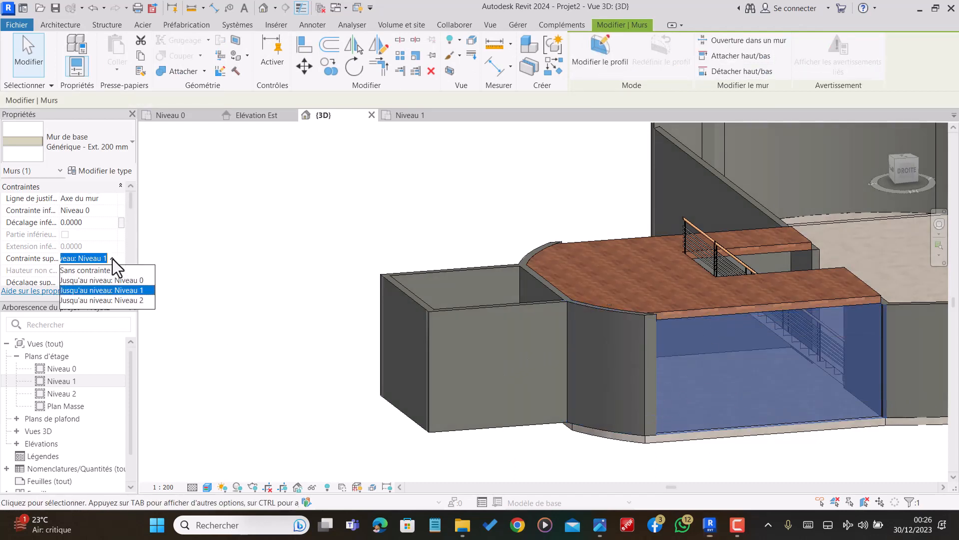
pyautogui.click(110, 289)
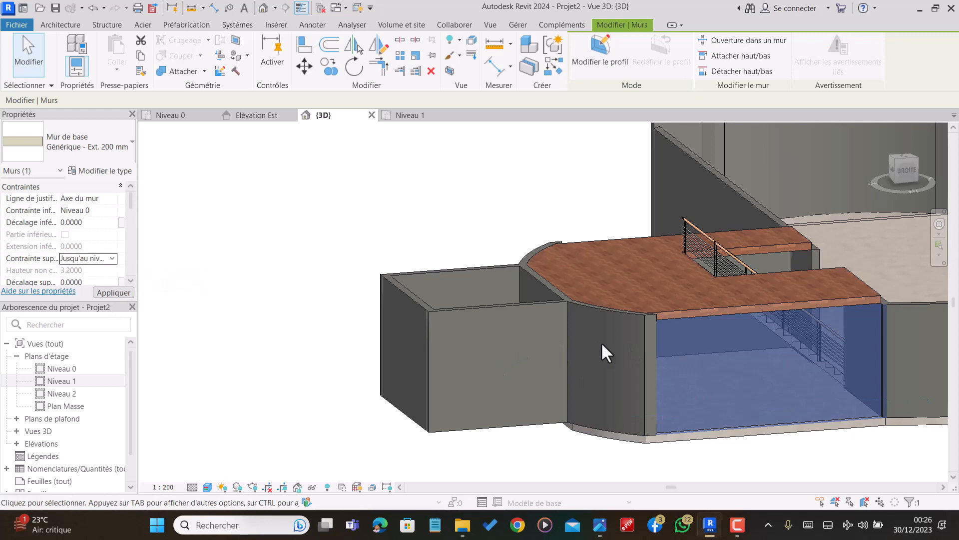
pyautogui.click(745, 446)
# Inspect the stair side from the rear and check the top constraint of the straight wall beneath the timber floor
pyautogui.scroll(-1, 749, 425)
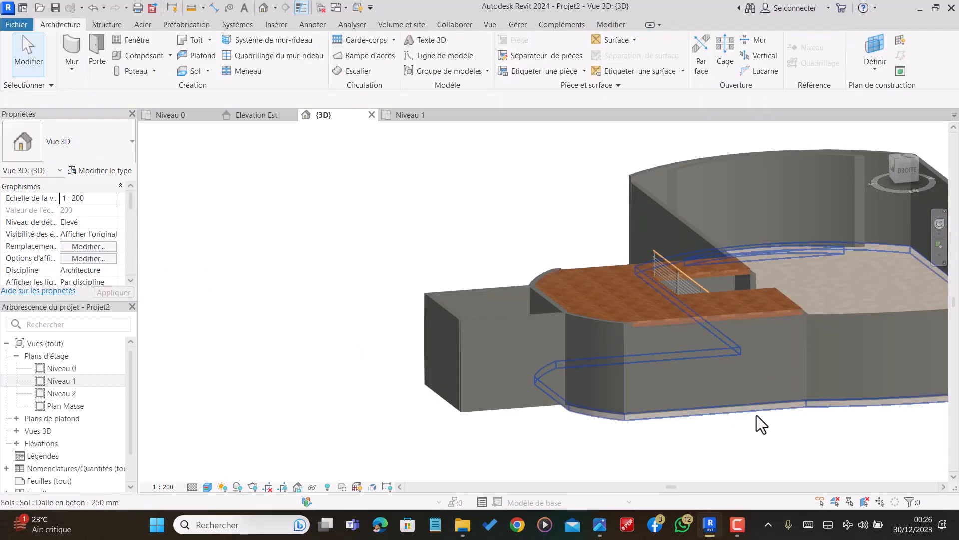
pyautogui.keyDown('shift'); pyautogui.moveTo(756, 415); pyautogui.dragTo(651, 311, button='middle'); pyautogui.keyUp('shift')
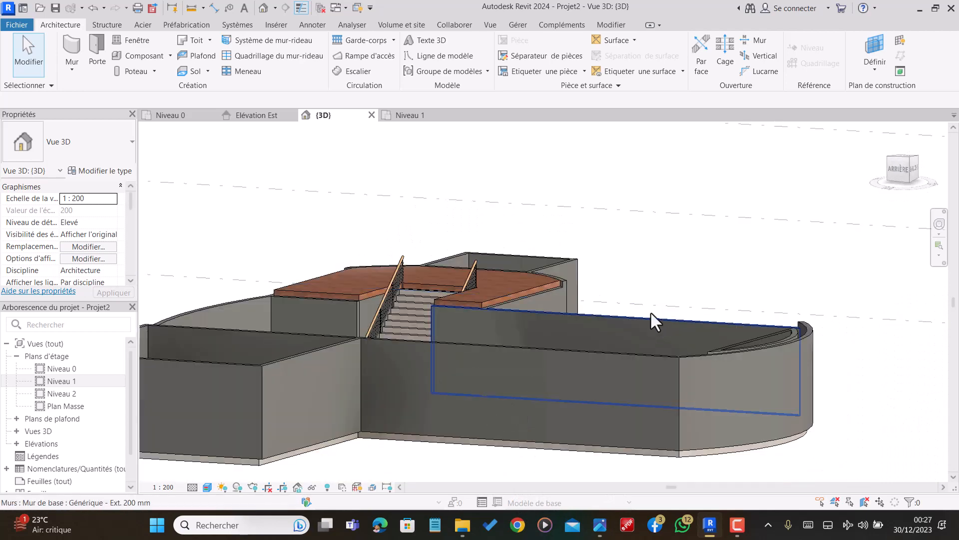
pyautogui.scroll(2, 551, 290)
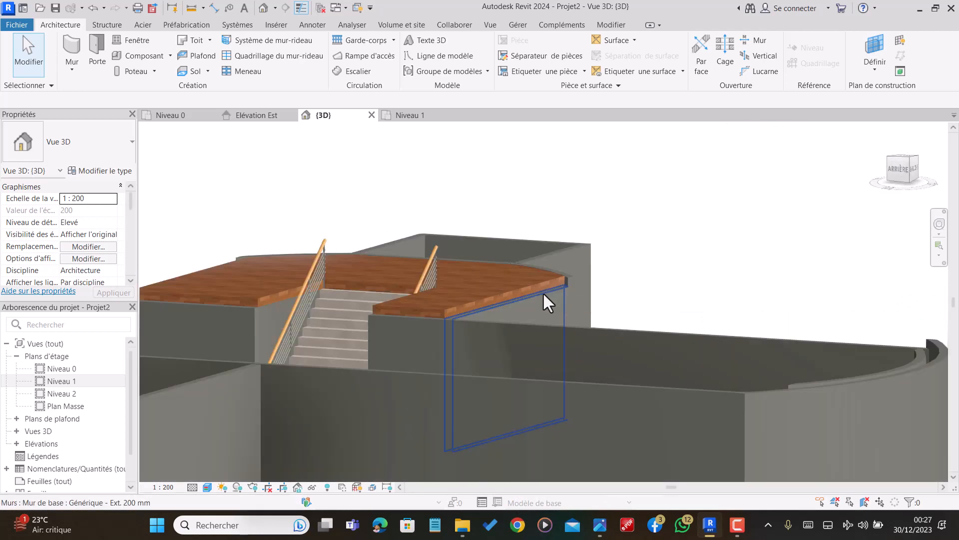
pyautogui.click(543, 292)
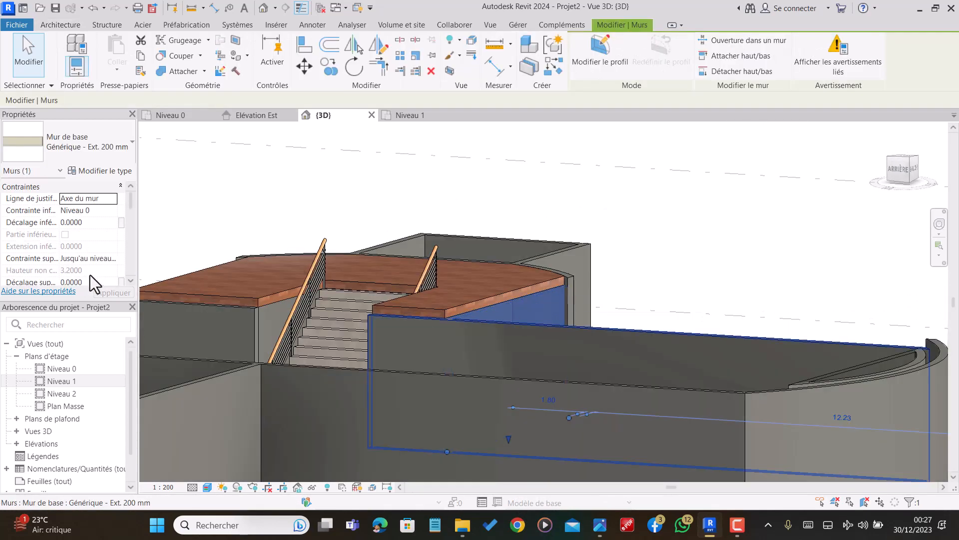
pyautogui.click(102, 259)
pyautogui.click(111, 259)
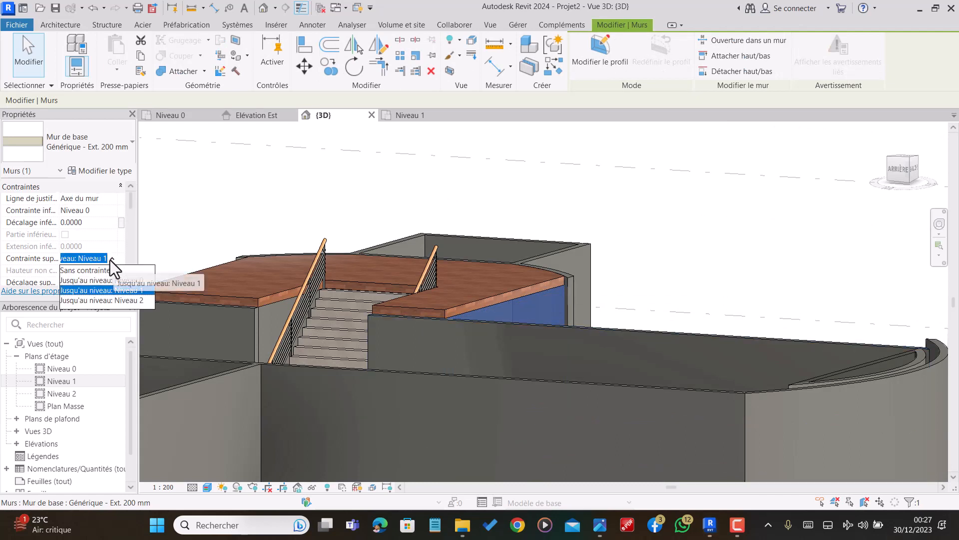
pyautogui.click(95, 225)
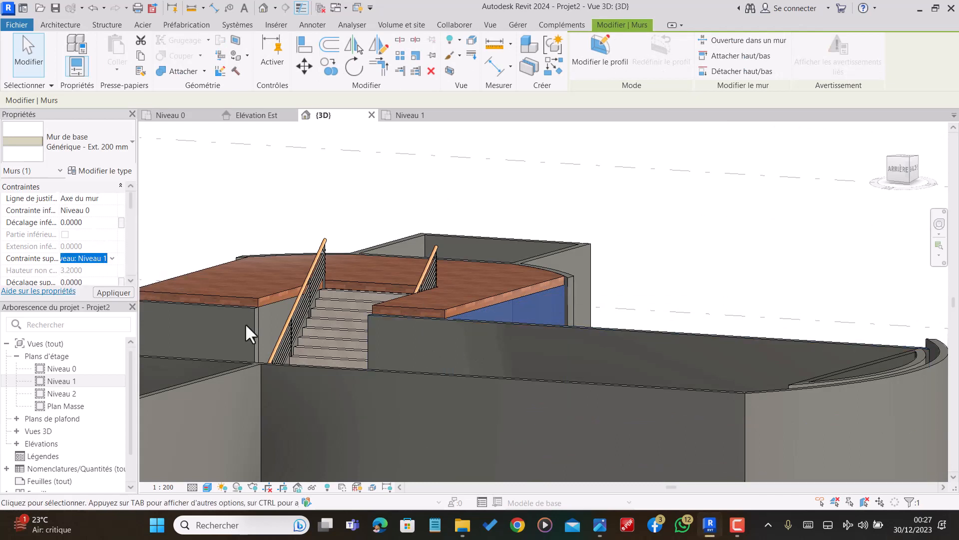
pyautogui.keyDown('shift'); pyautogui.moveTo(657, 323); pyautogui.dragTo(577, 429, button='middle'); pyautogui.keyUp('shift')
pyautogui.press('Escape')
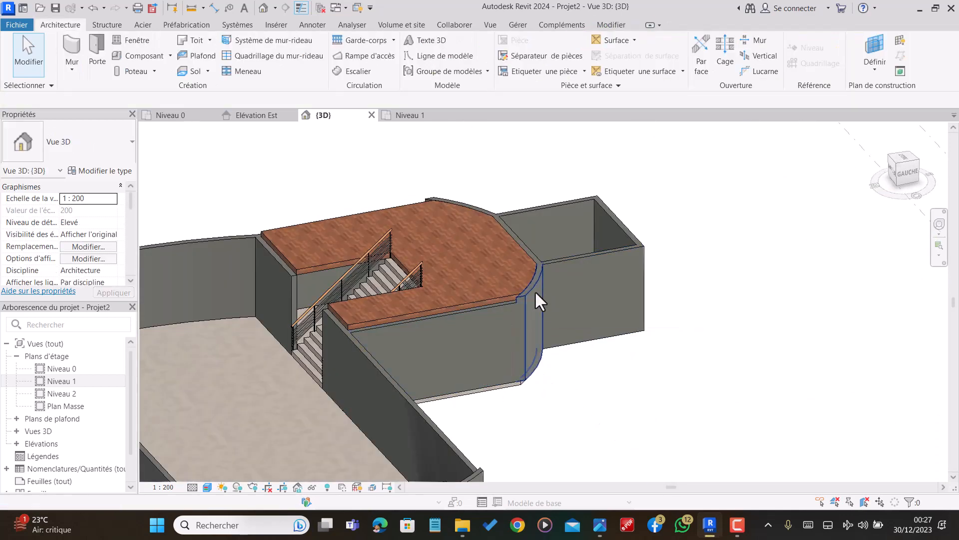
# Examine the curved corner wall and the adjoining straight side wall, checking their constraints and alignment with the timber floor's edge
pyautogui.click(532, 284)
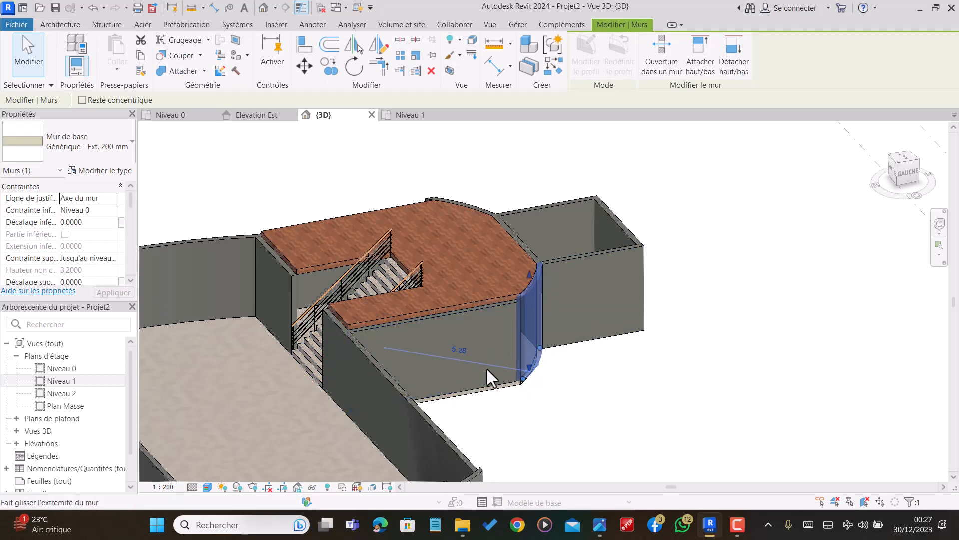
pyautogui.click(520, 388)
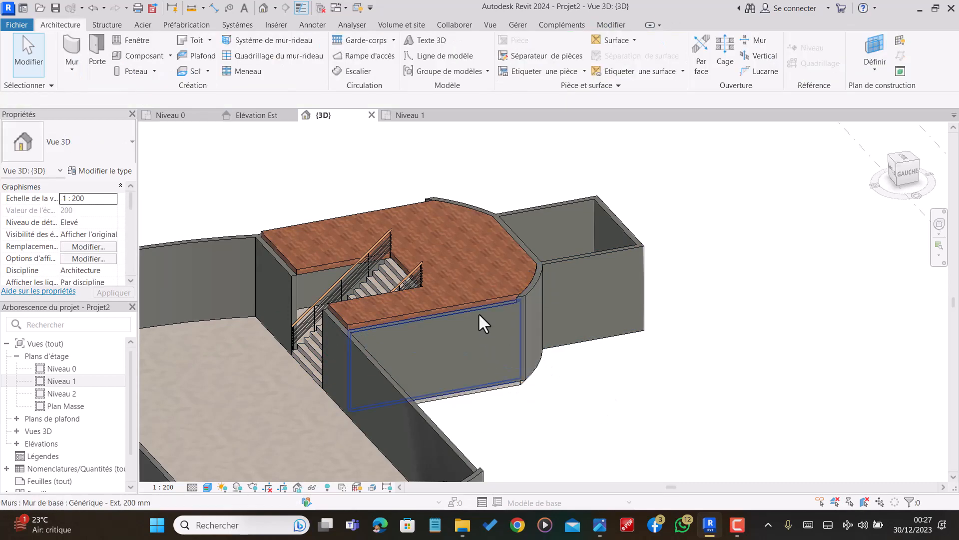
pyautogui.click(479, 314)
pyautogui.scroll(5, 465, 323)
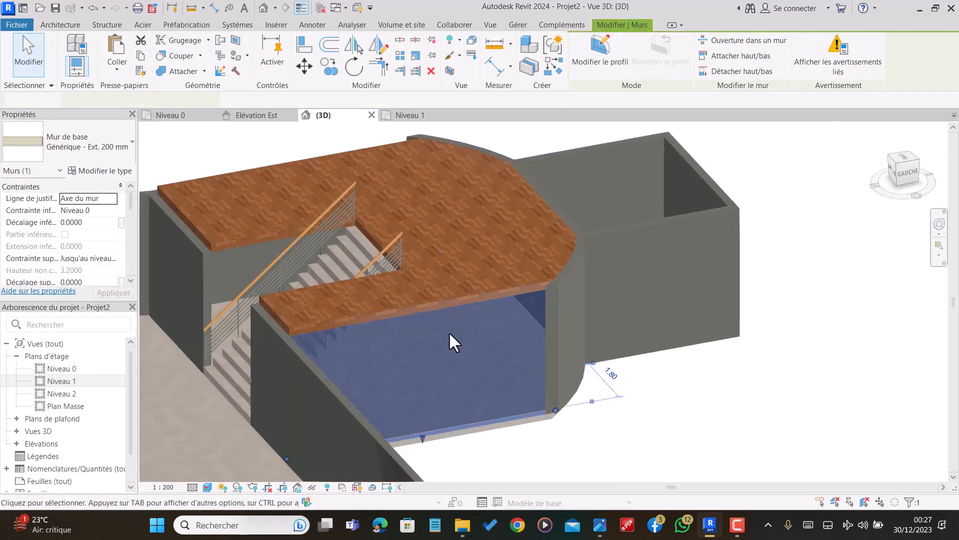
pyautogui.scroll(-4, 443, 310)
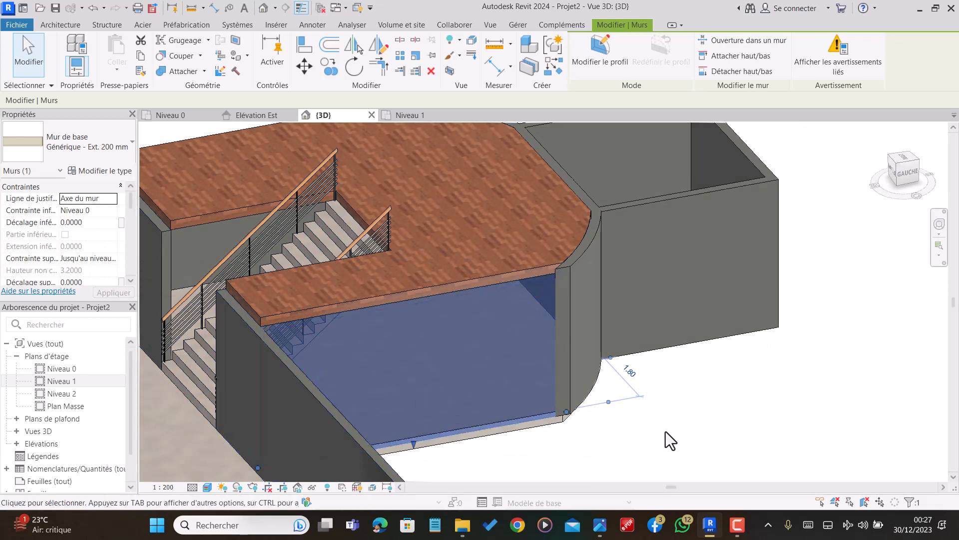
pyautogui.keyDown('shift'); pyautogui.moveTo(520, 422); pyautogui.dragTo(346, 433, button='middle'); pyautogui.keyUp('shift')
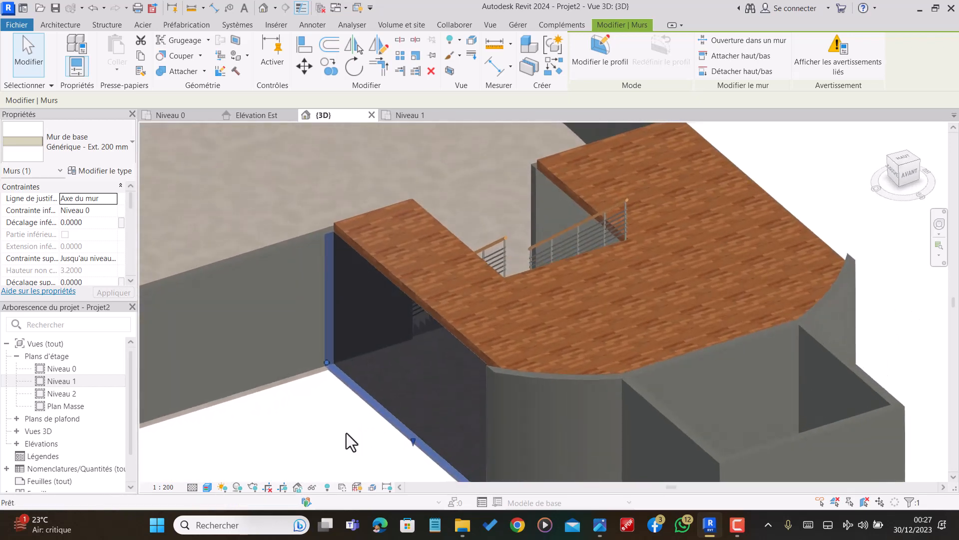
pyautogui.scroll(2, 380, 277)
pyautogui.press('Escape')
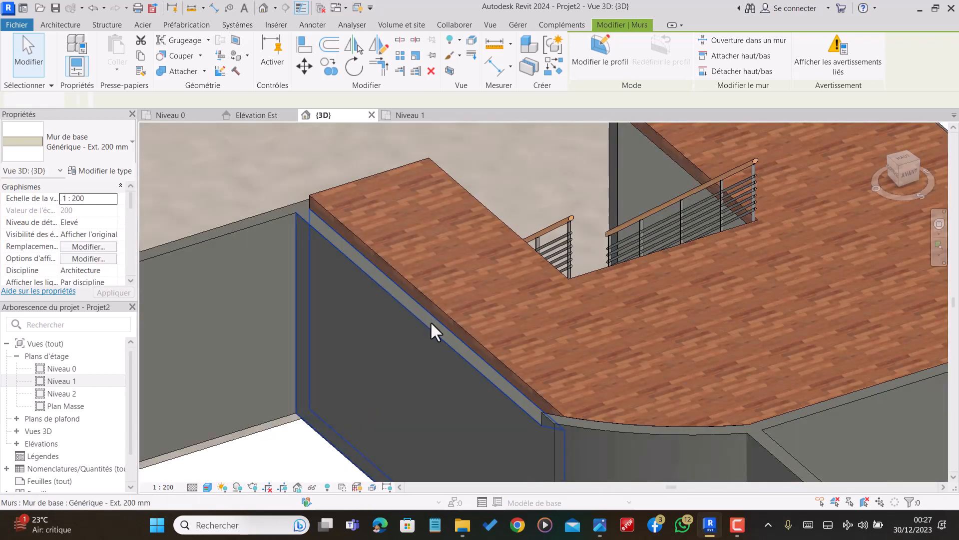
pyautogui.press('Escape')
pyautogui.scroll(2, 429, 321)
pyautogui.scroll(-3, 417, 317)
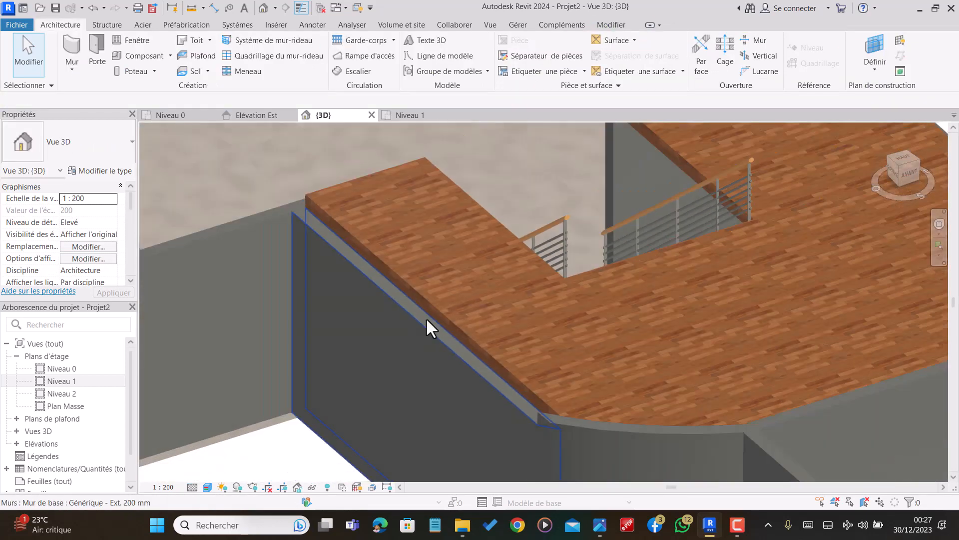
pyautogui.keyDown('shift'); pyautogui.moveTo(518, 342); pyautogui.dragTo(443, 325, button='middle'); pyautogui.keyUp('shift')
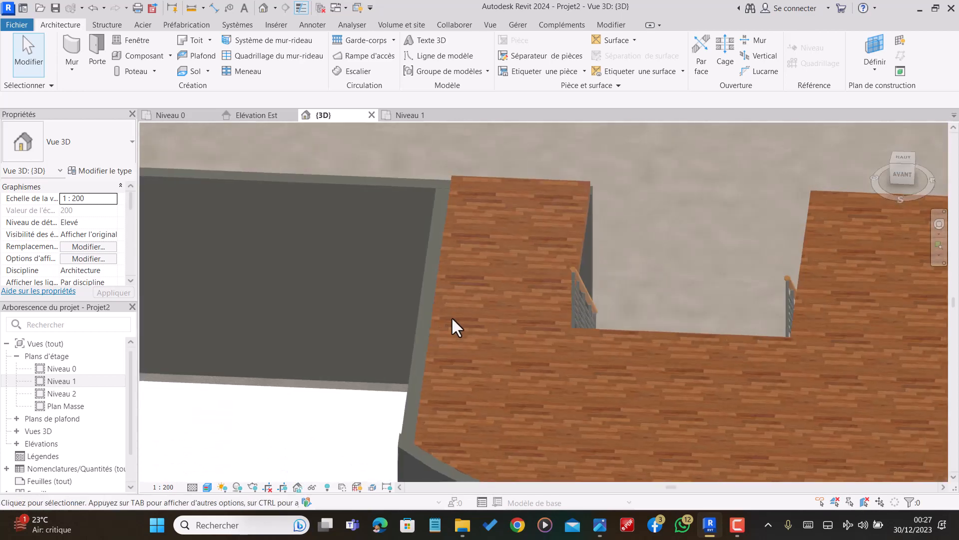
pyautogui.scroll(-1, 451, 316)
# Flip the straight wall on the west side of the stairs in the Niveau 0 plan and check the opposite straight wall
pyautogui.click(182, 118)
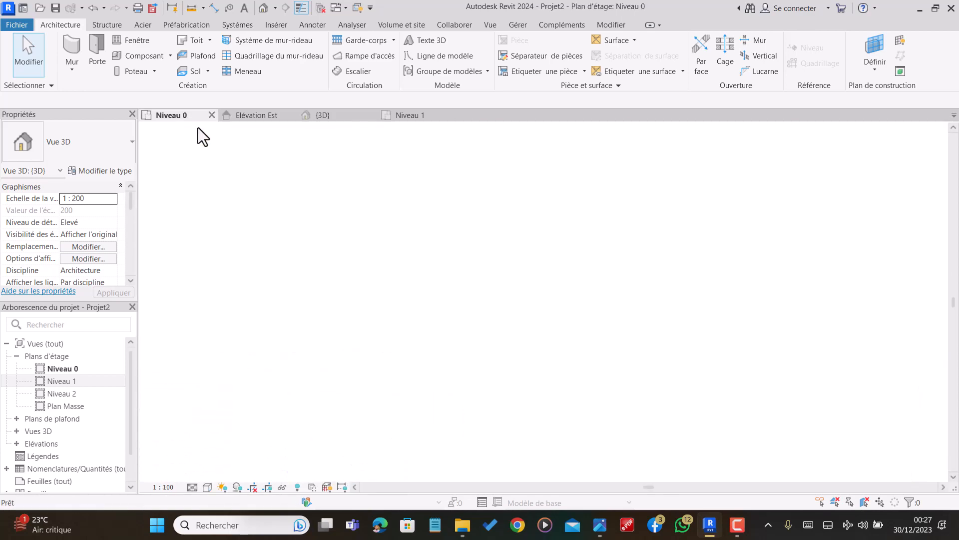
pyautogui.scroll(-2, 499, 250)
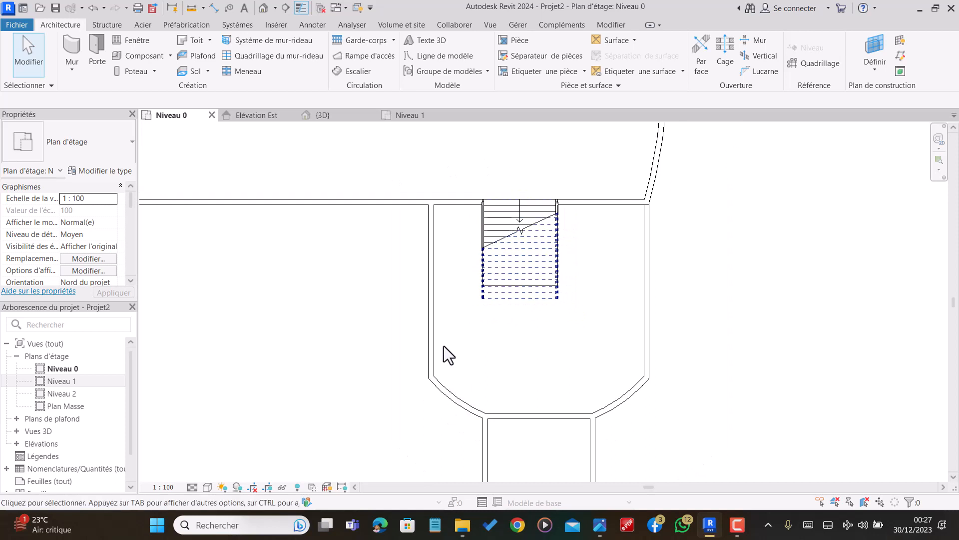
pyautogui.click(430, 332)
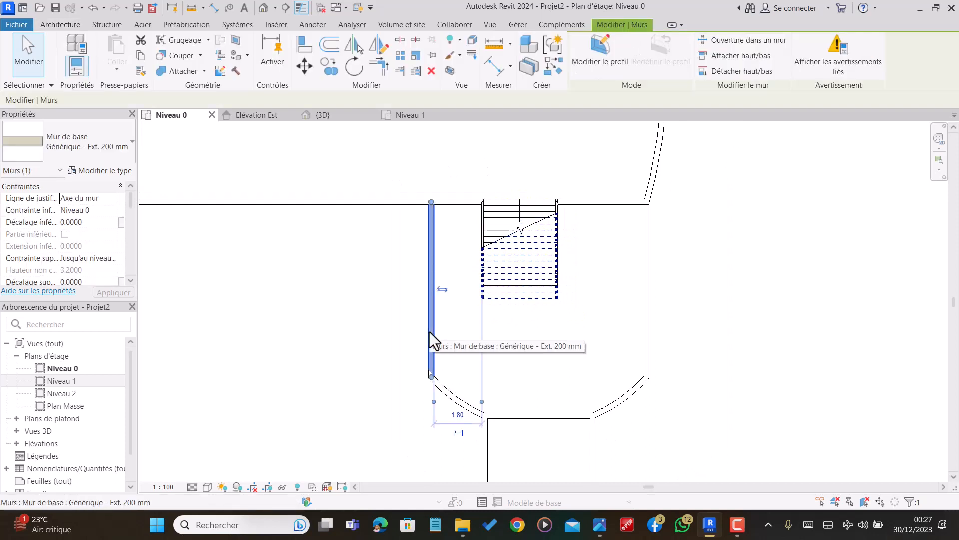
pyautogui.click(443, 290)
pyautogui.click(643, 310)
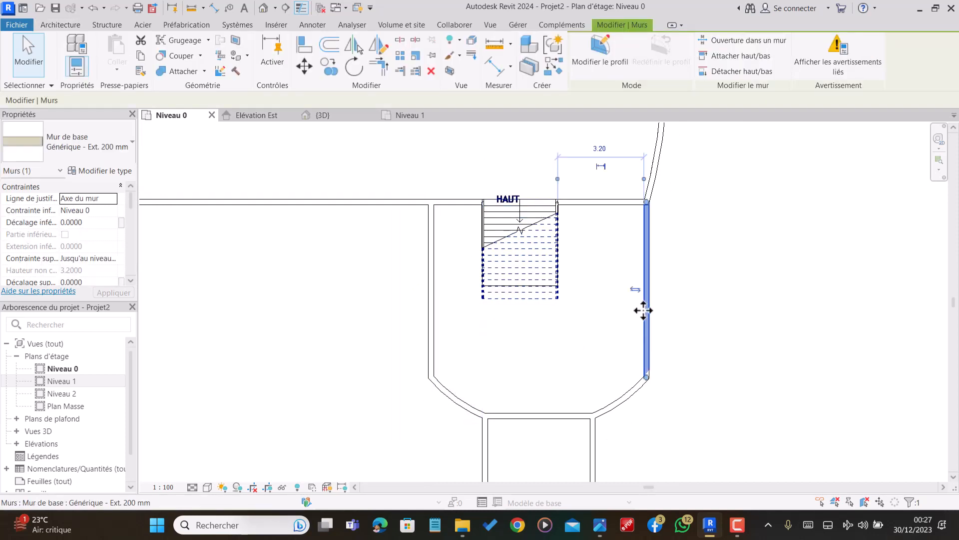
# Compare the two curved corner walls in 3D and in the Niveau 0 plan, checking how they meet the straight walls
pyautogui.click(325, 115)
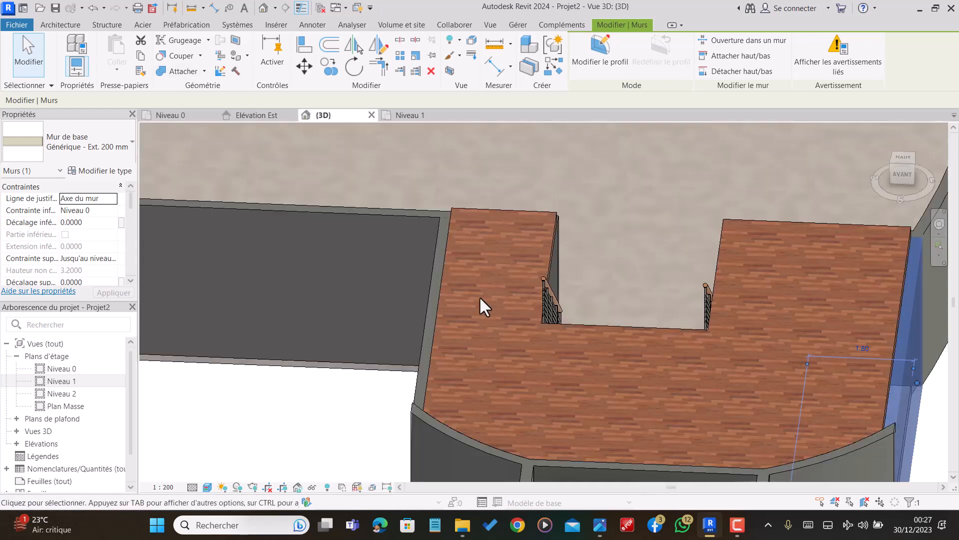
pyautogui.scroll(-3, 422, 340)
pyautogui.press('Escape')
pyautogui.keyDown('shift'); pyautogui.moveTo(422, 344); pyautogui.dragTo(502, 367, button='middle'); pyautogui.keyUp('shift')
pyautogui.scroll(2, 529, 350)
pyautogui.scroll(3, 531, 346)
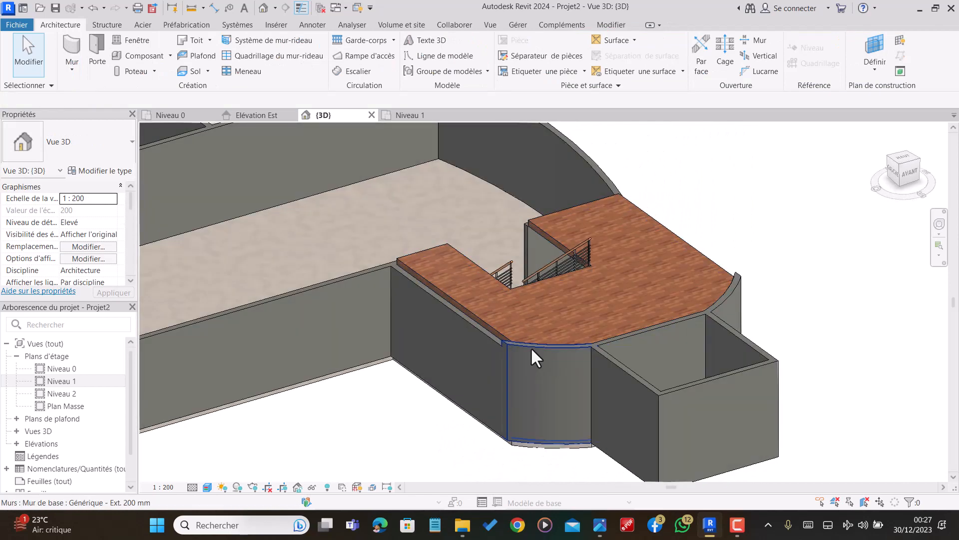
pyautogui.click(530, 349)
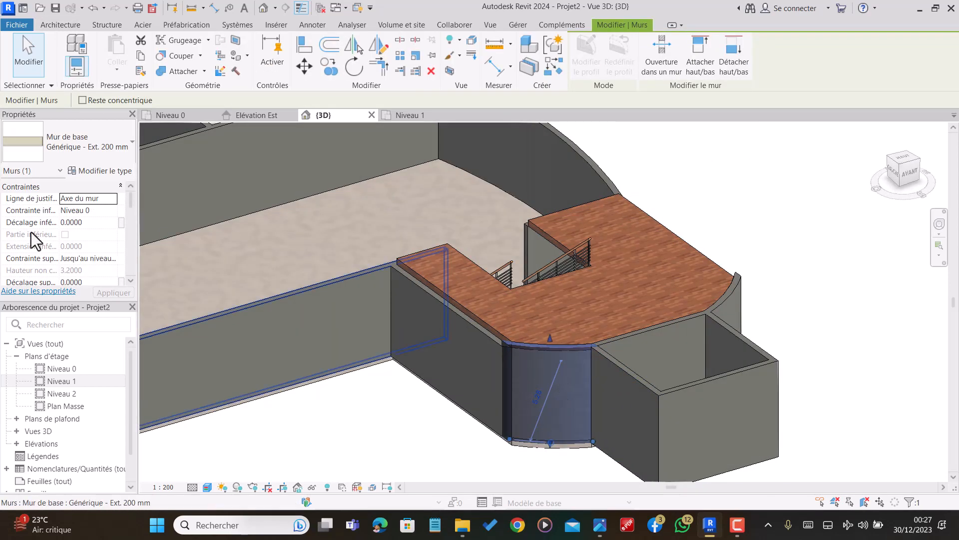
pyautogui.click(161, 114)
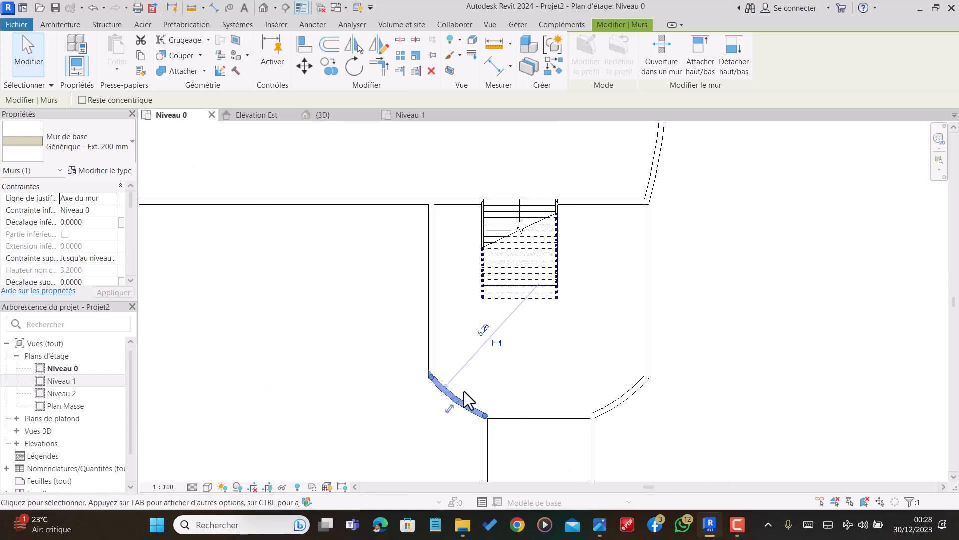
pyautogui.click(628, 404)
pyautogui.scroll(-3, 617, 397)
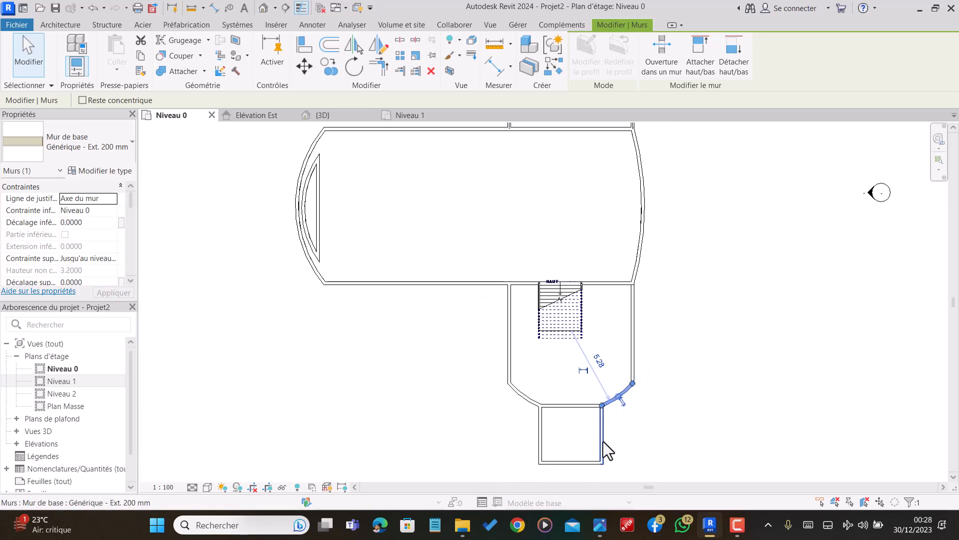
pyautogui.click(290, 188)
pyautogui.click(307, 115)
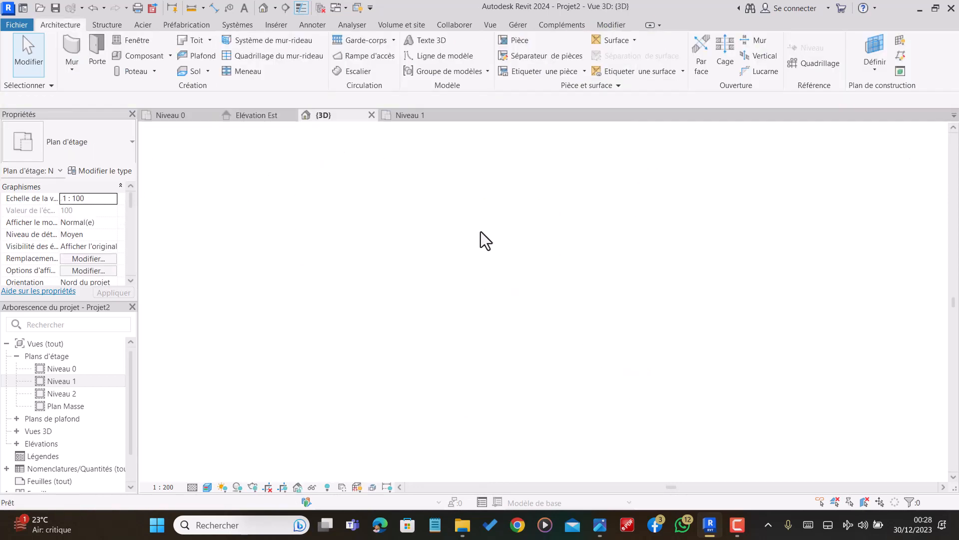
pyautogui.scroll(2, 537, 413)
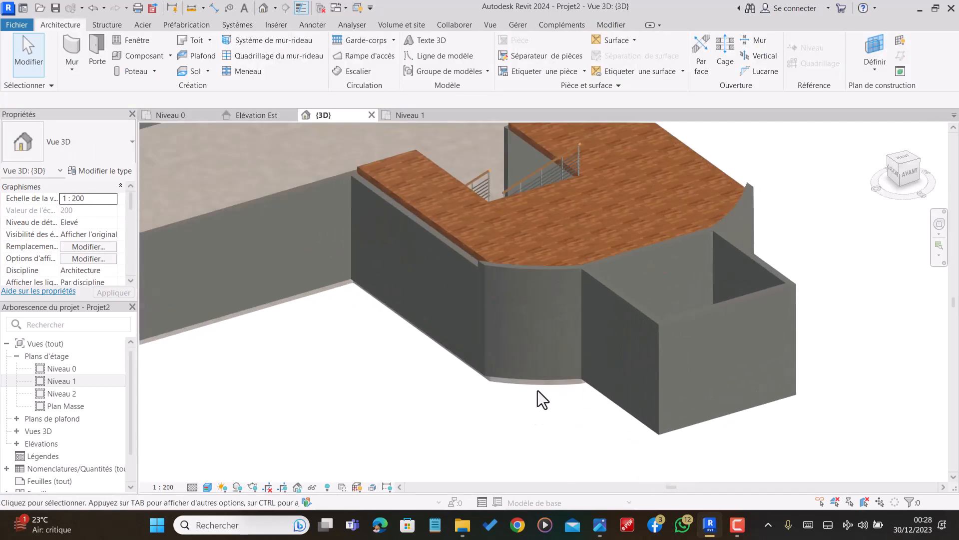
pyautogui.keyDown('shift'); pyautogui.moveTo(556, 365); pyautogui.dragTo(606, 430, button='middle'); pyautogui.keyUp('shift')
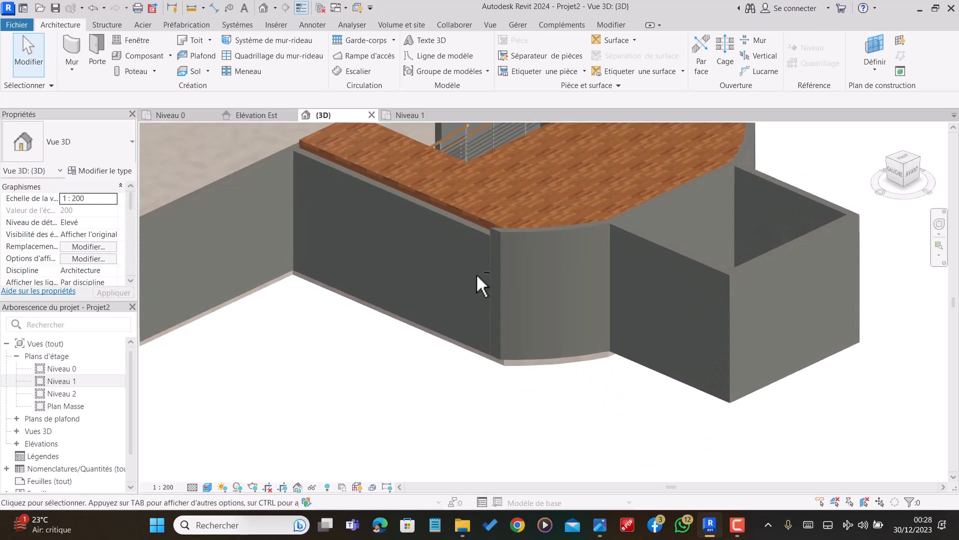
# Stretch the base of the straight side wall under the timber floor slightly below Niveau 0
pyautogui.click(475, 233)
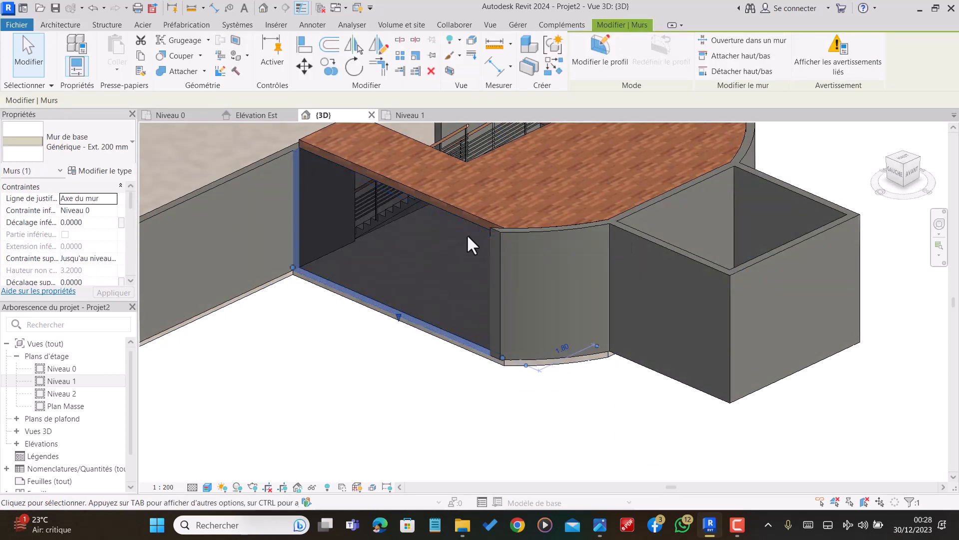
pyautogui.moveTo(399, 314); pyautogui.dragTo(400, 317)
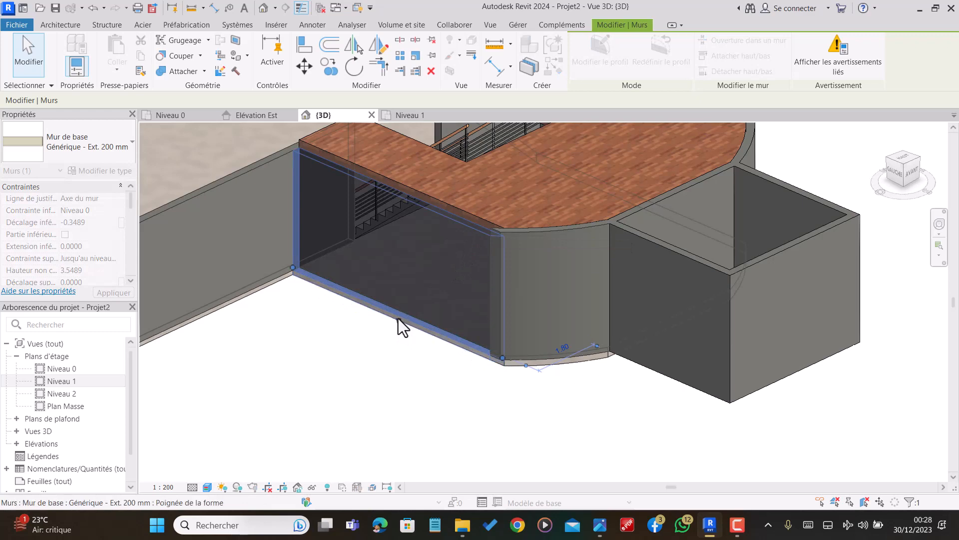
pyautogui.press('Escape')
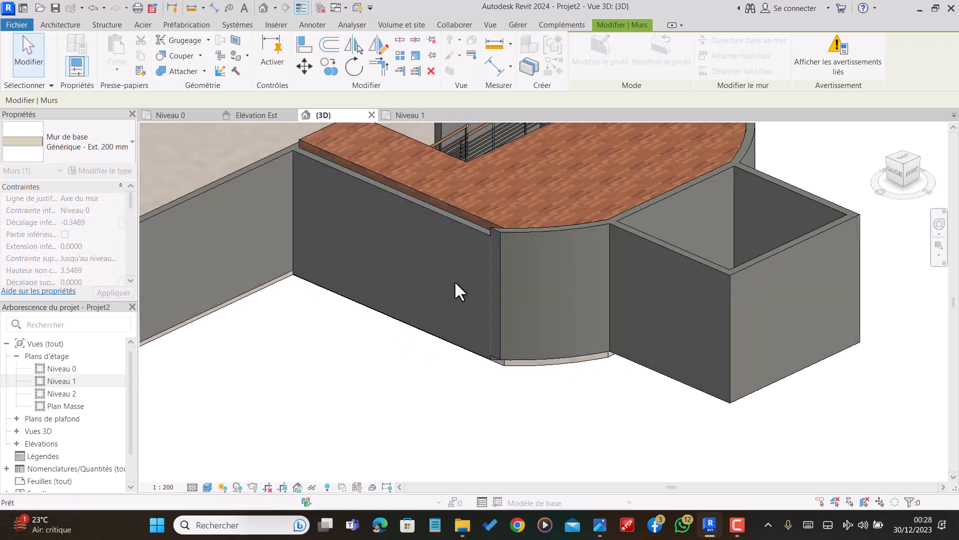
# Reset the base offset of the straight side wall under the timber floor to 0
pyautogui.click(450, 222)
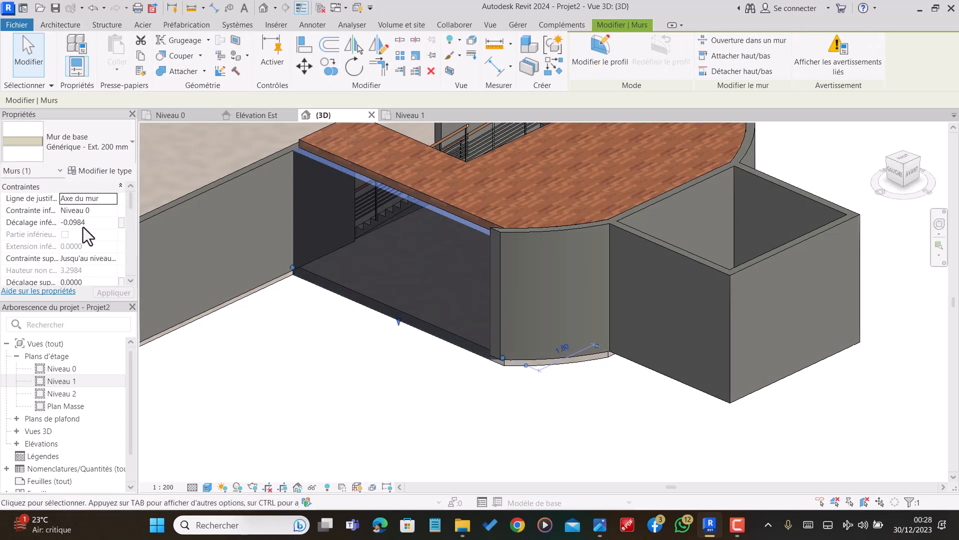
pyautogui.click(96, 225)
pyautogui.write('à')
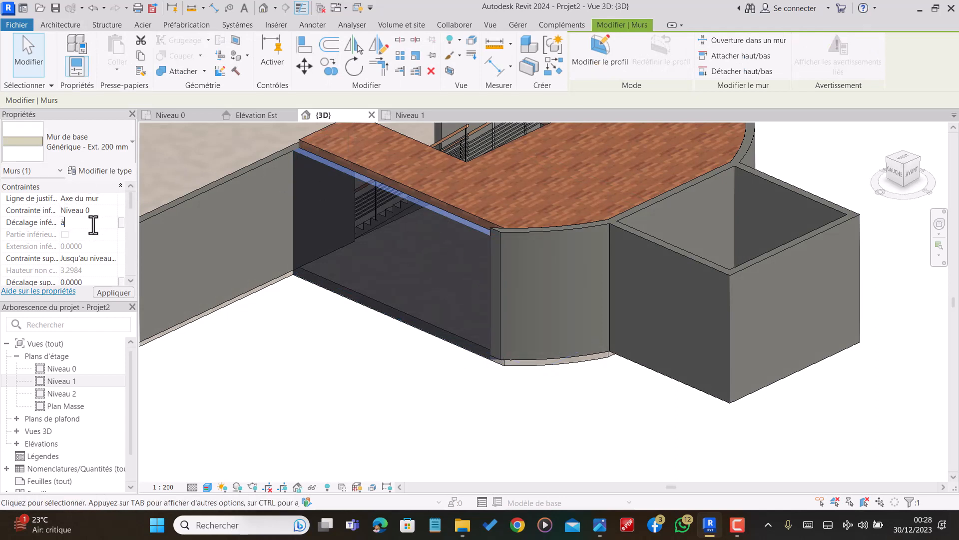
pyautogui.press('Return')
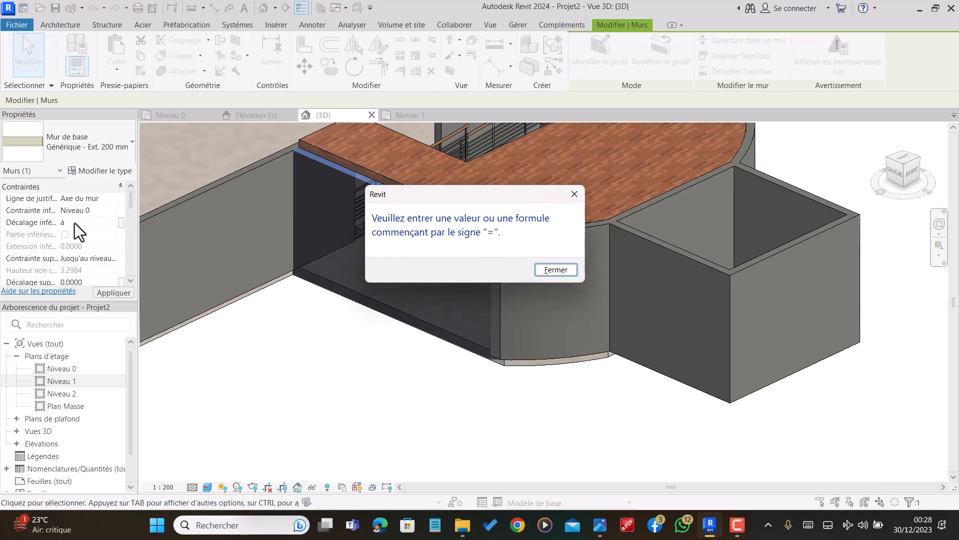
pyautogui.click(556, 269)
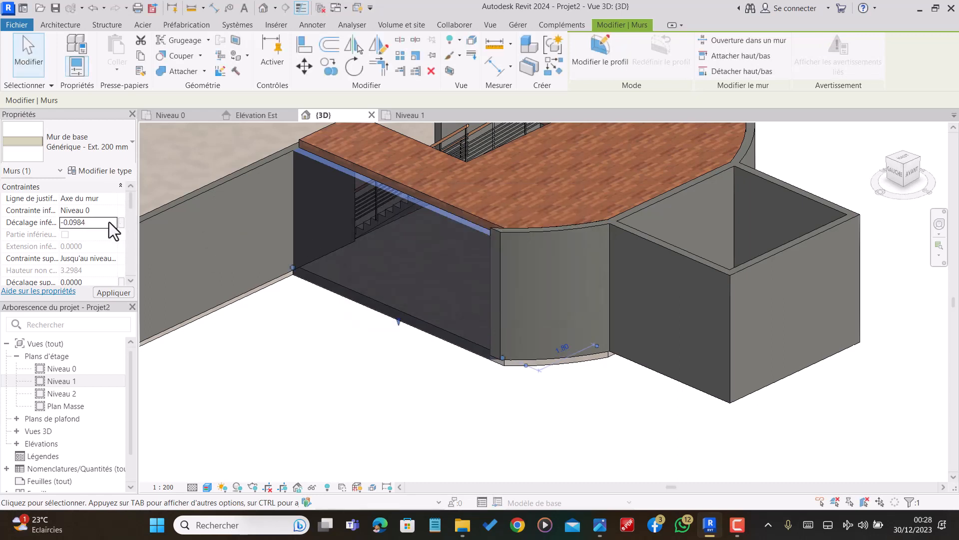
pyautogui.click(107, 222)
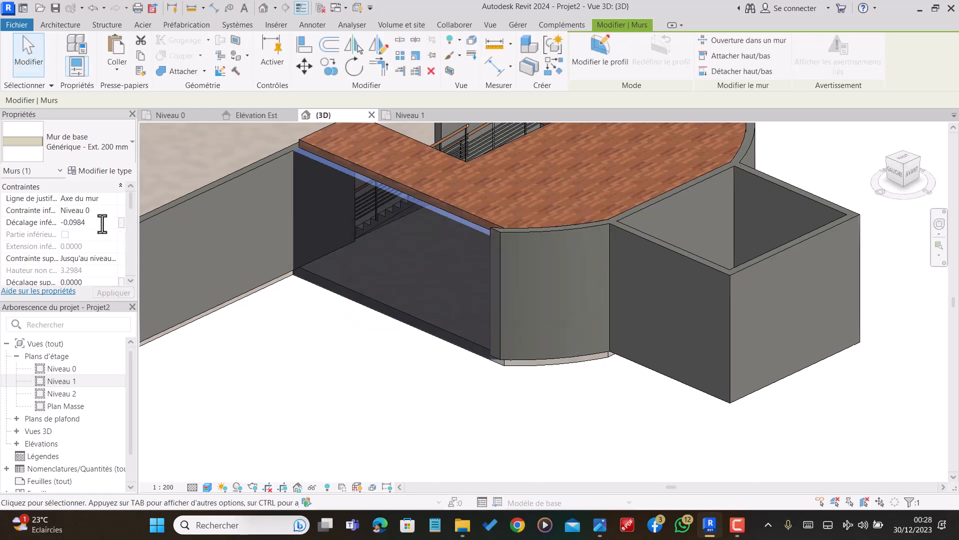
pyautogui.moveTo(100, 222); pyautogui.dragTo(10, 224)
pyautogui.write('0')
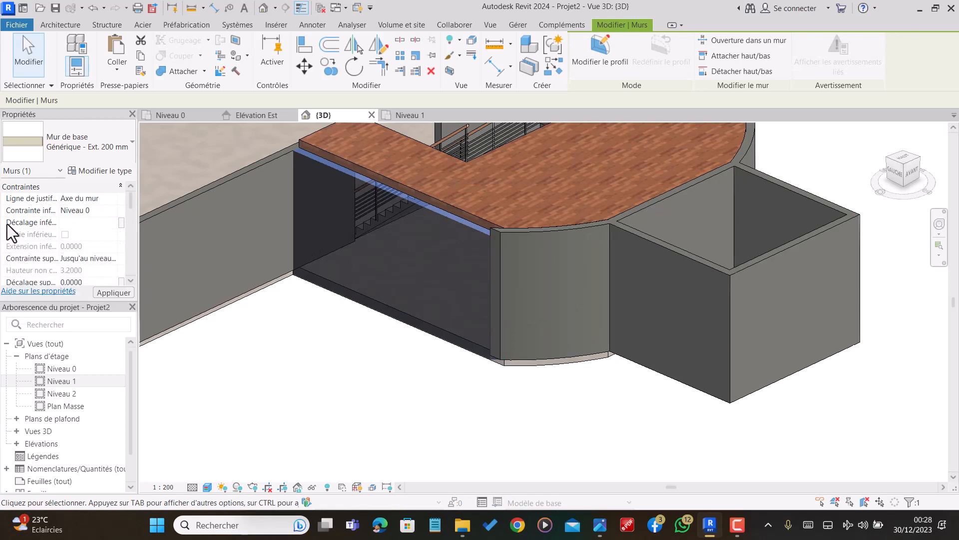
pyautogui.press('Return')
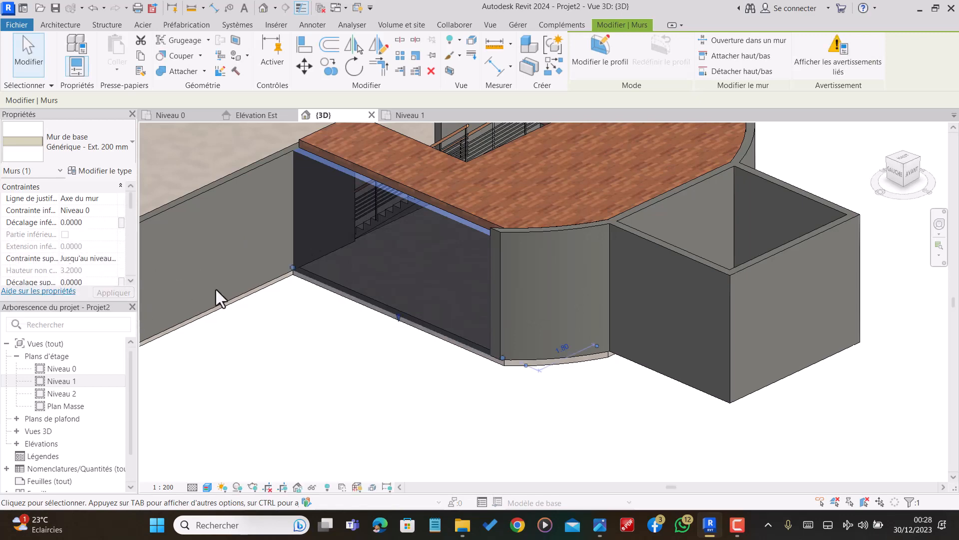
pyautogui.press('Escape')
# Examine the whole building in 3D and the gap at the long hall's curved end, including in the Niveau 0 plan
pyautogui.scroll(-5, 395, 226)
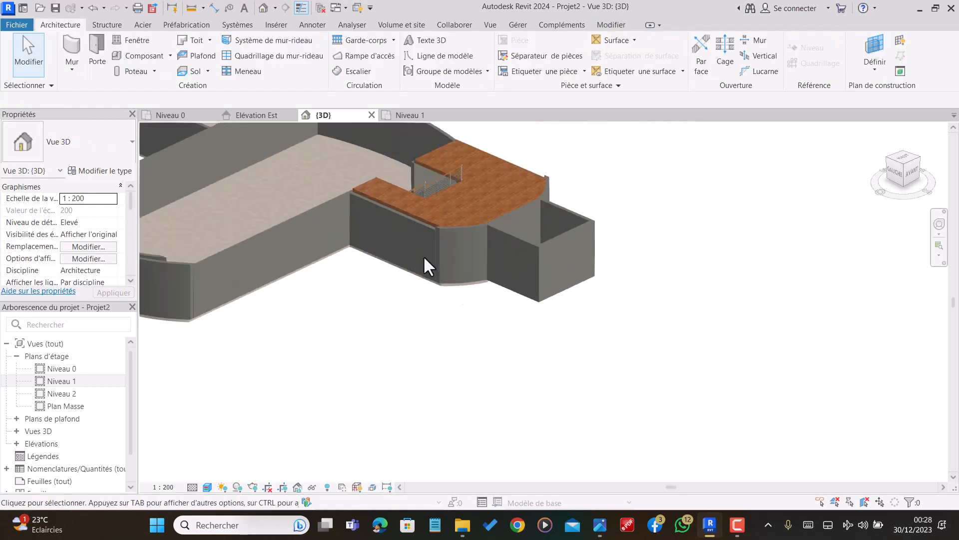
pyautogui.scroll(2, 553, 202)
pyautogui.keyDown('shift'); pyautogui.moveTo(565, 252); pyautogui.dragTo(498, 262, button='middle'); pyautogui.keyUp('shift')
pyautogui.scroll(-5, 472, 307)
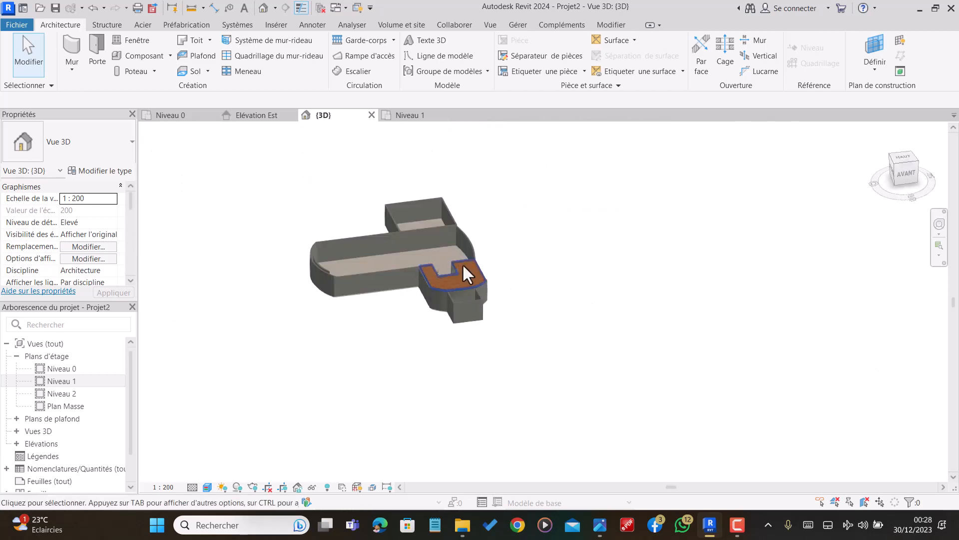
pyautogui.scroll(2, 310, 261)
pyautogui.keyDown('shift'); pyautogui.moveTo(385, 259); pyautogui.dragTo(302, 303, button='middle'); pyautogui.keyUp('shift')
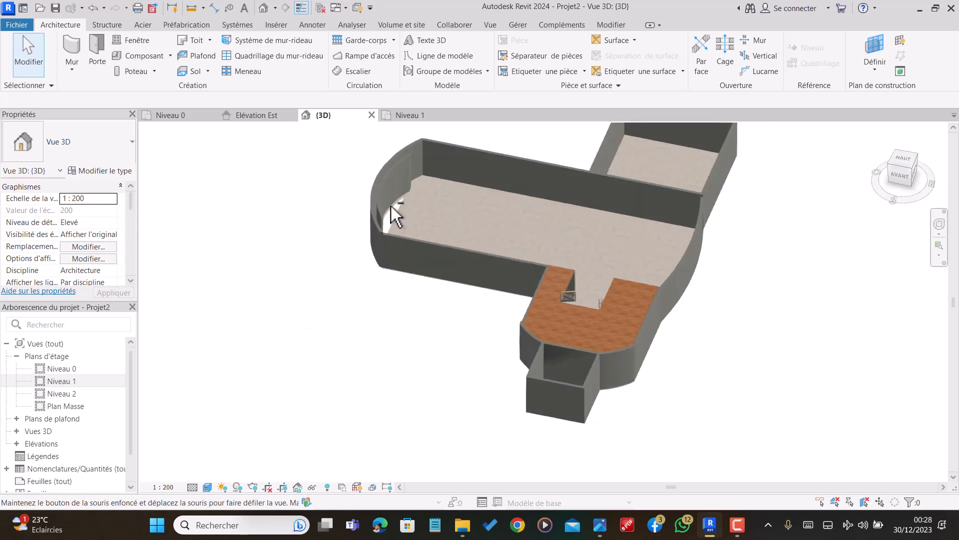
pyautogui.scroll(4, 400, 215)
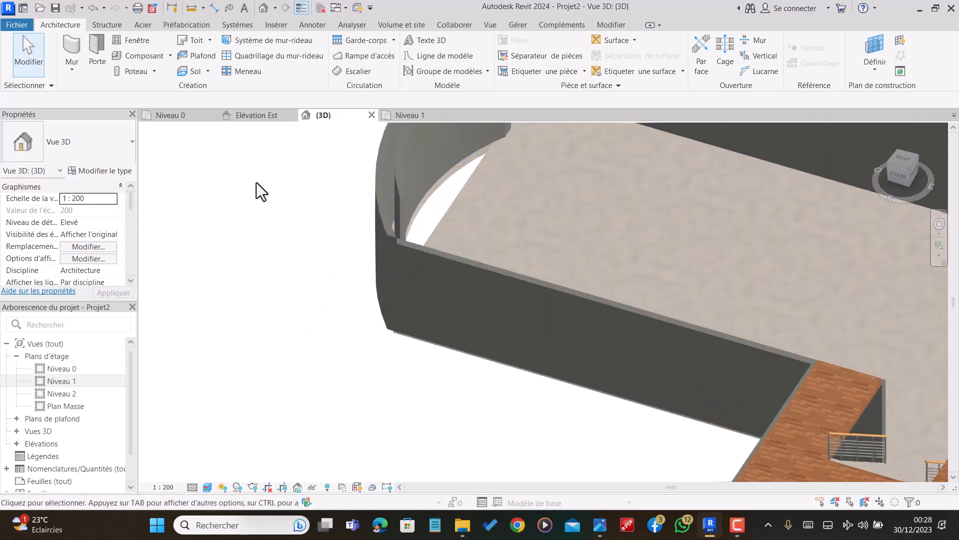
pyautogui.click(174, 115)
pyautogui.scroll(2, 319, 300)
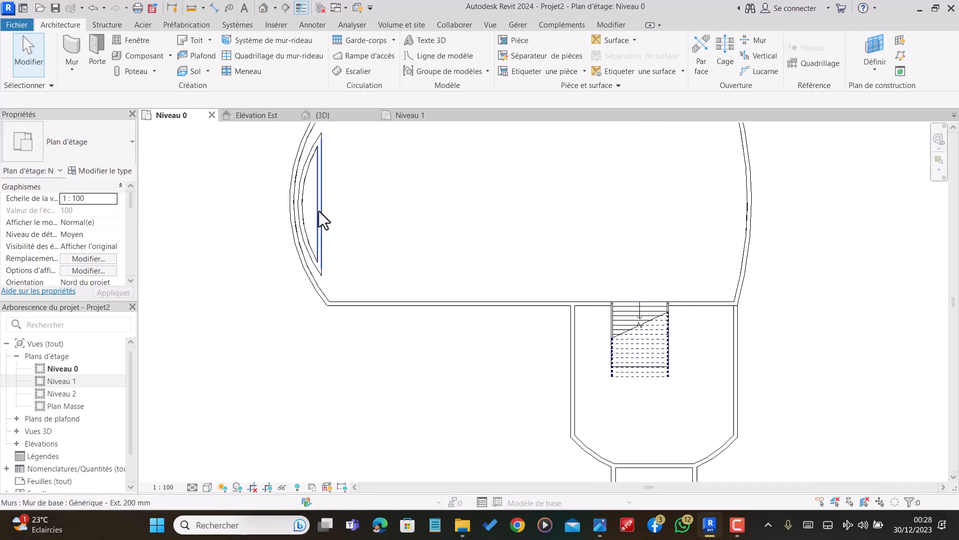
# Flip the orientation of the short straight wall inside the hall's curved end in the Niveau 0 plan and check it in 3D
pyautogui.click(320, 209)
pyautogui.click(331, 203)
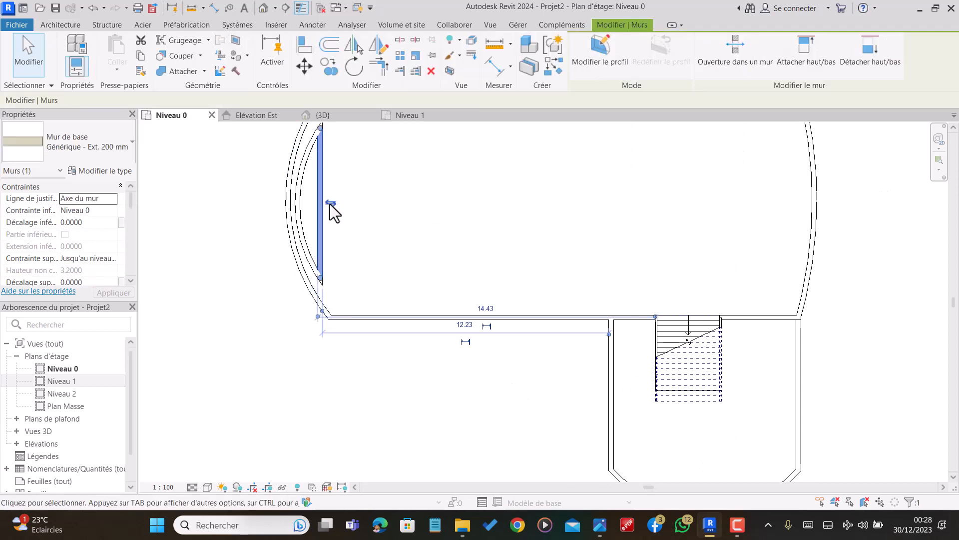
pyautogui.click(312, 117)
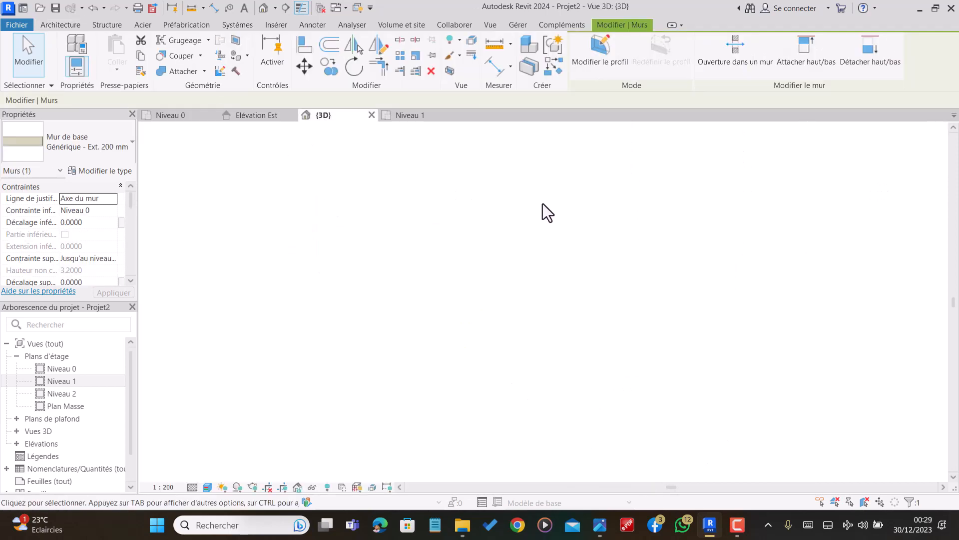
pyautogui.scroll(-6, 535, 279)
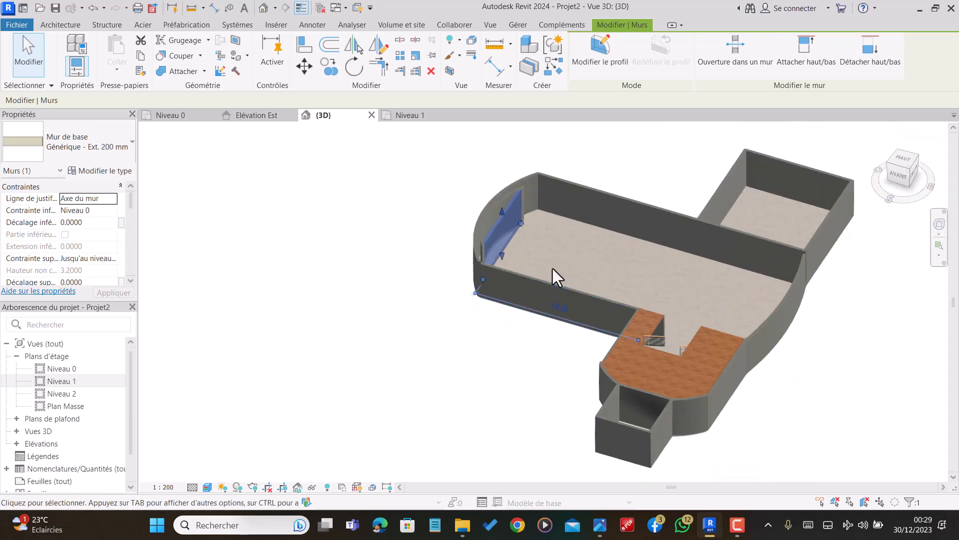
pyautogui.press('Escape')
pyautogui.scroll(4, 515, 227)
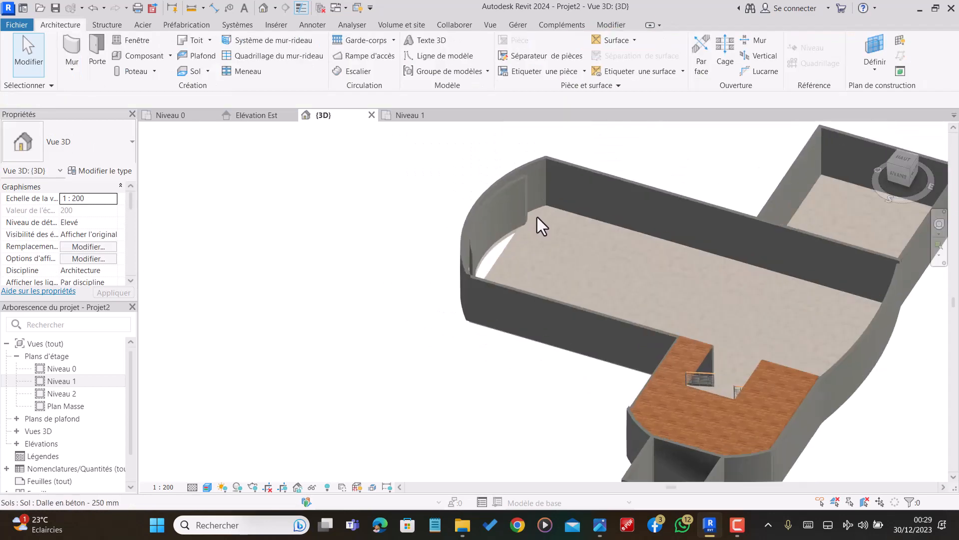
# Examine the short straight wall at the hall's curved end and the whole building, in 3D and in the Niveau 0 plan
pyautogui.click(496, 221)
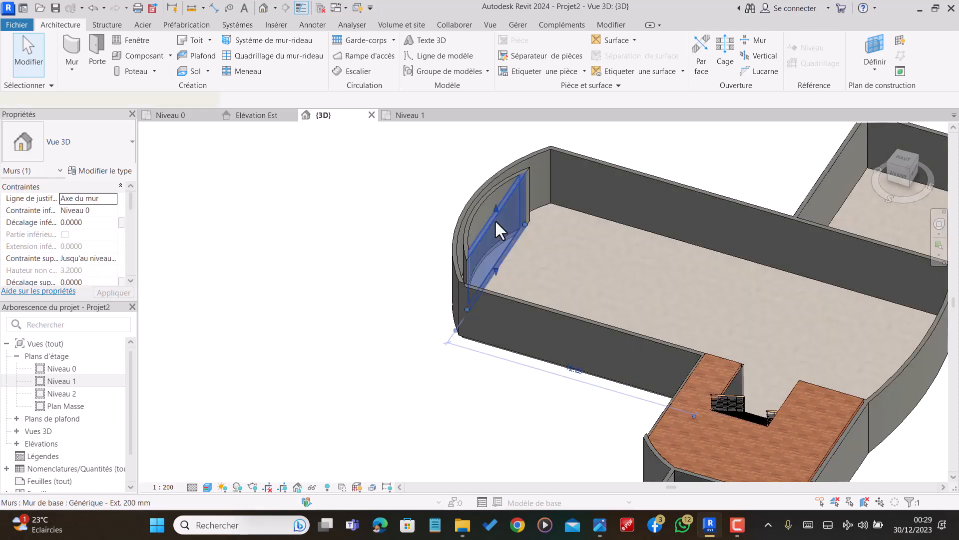
pyautogui.click(173, 116)
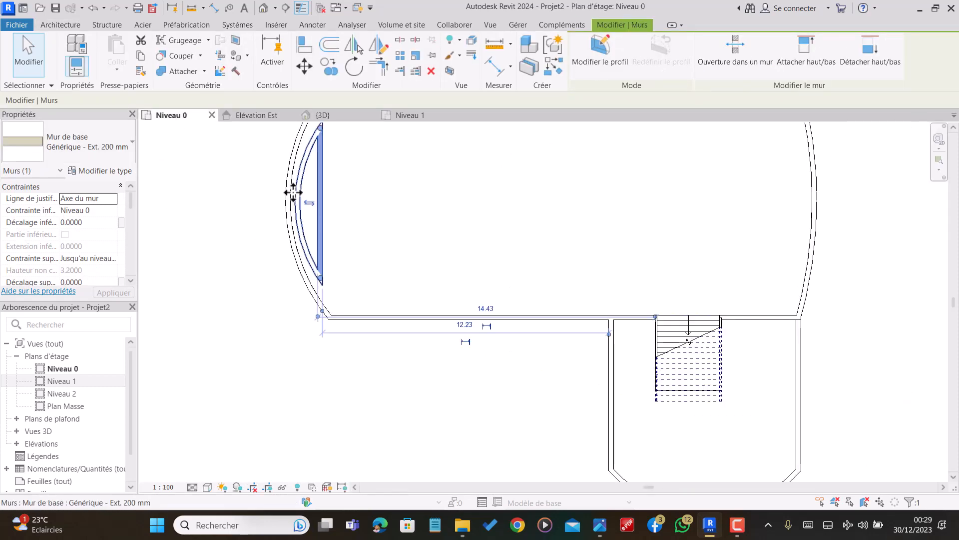
pyautogui.click(350, 116)
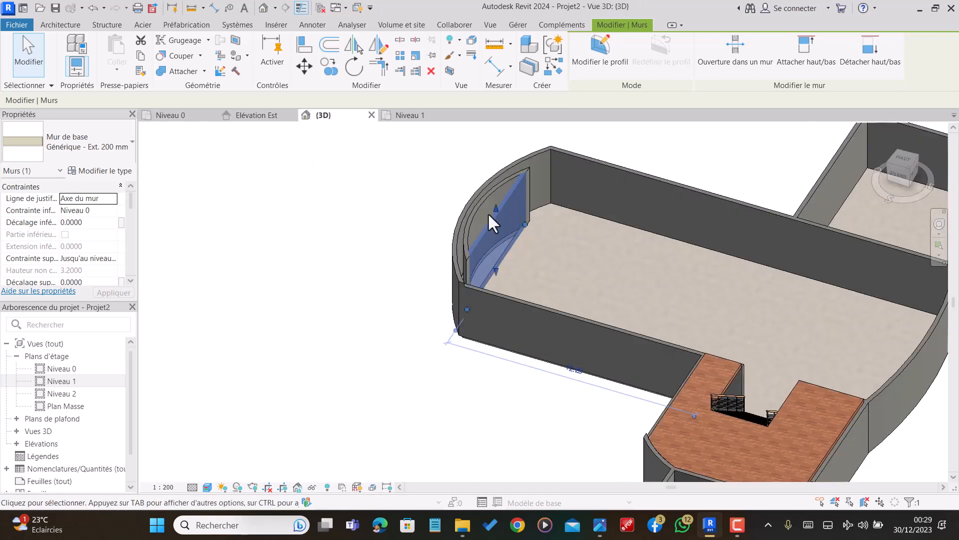
pyautogui.press('Escape')
pyautogui.scroll(-2, 555, 212)
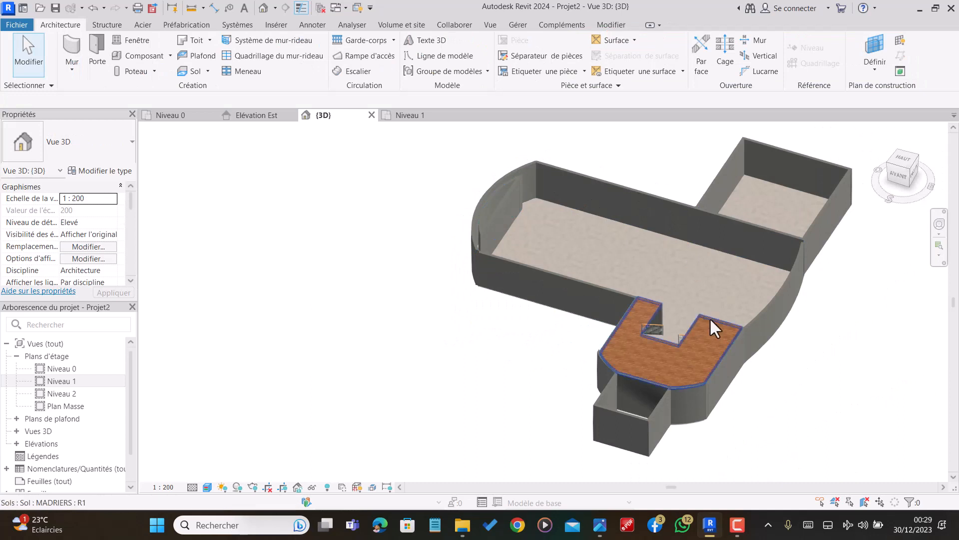
pyautogui.keyDown('shift'); pyautogui.moveTo(520, 334); pyautogui.dragTo(658, 280, button='middle'); pyautogui.keyUp('shift')
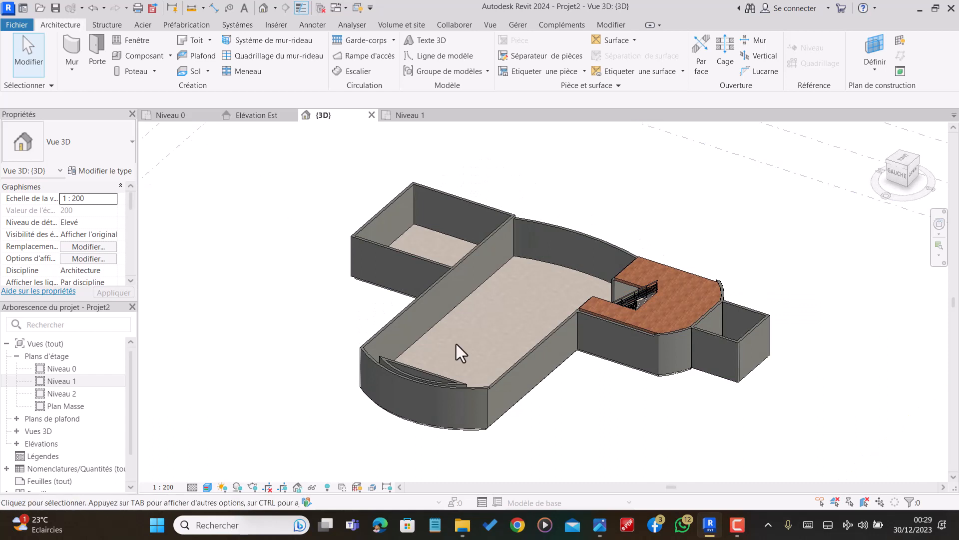
pyautogui.scroll(-2, 583, 345)
pyautogui.click(185, 116)
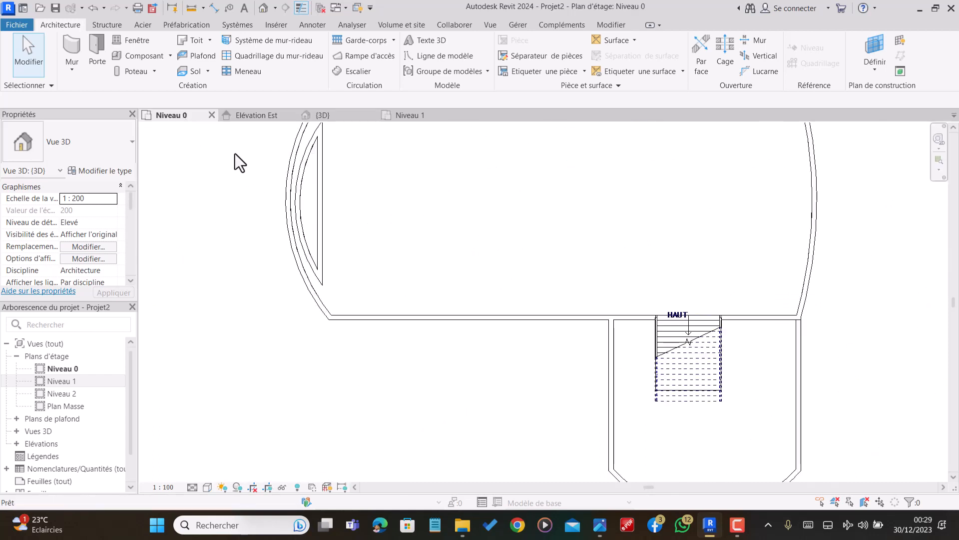
pyautogui.scroll(-3, 553, 351)
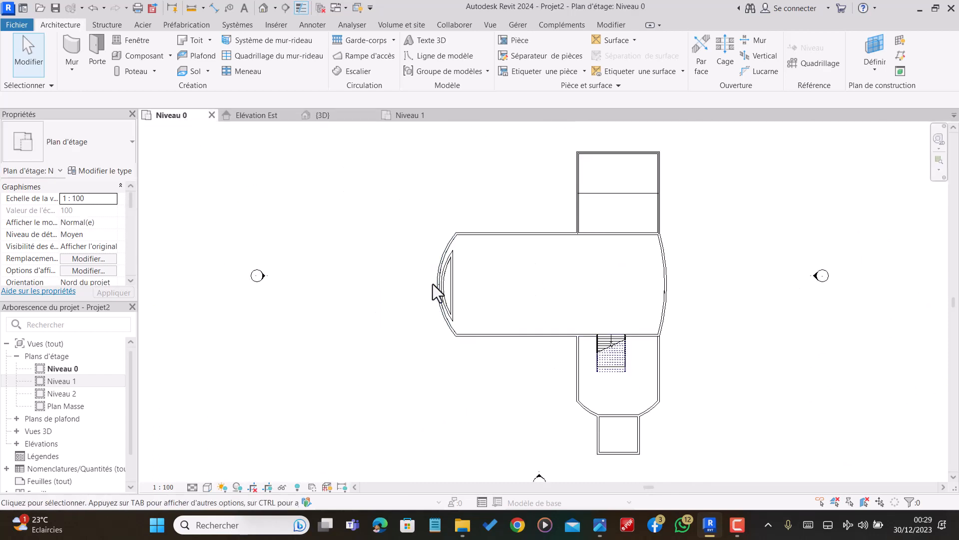
pyautogui.scroll(2, 635, 362)
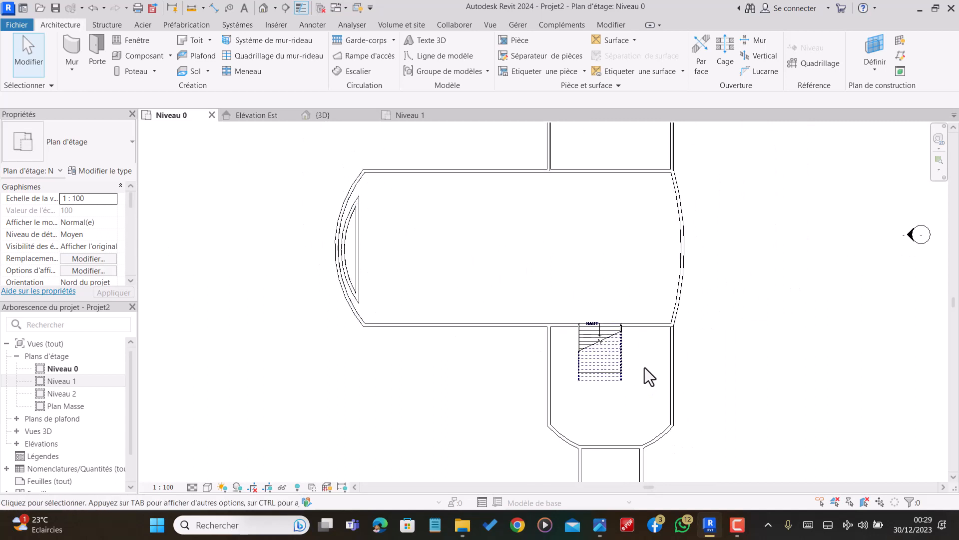
pyautogui.scroll(-1, 645, 367)
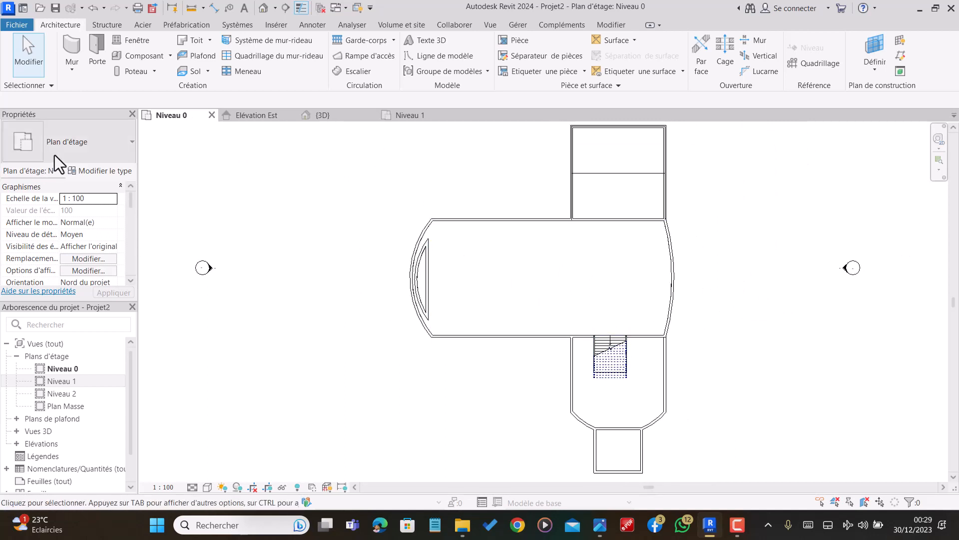
# Start a new floor boundary sketch in the Niveau 1 plan
pyautogui.doubleClick(68, 382)
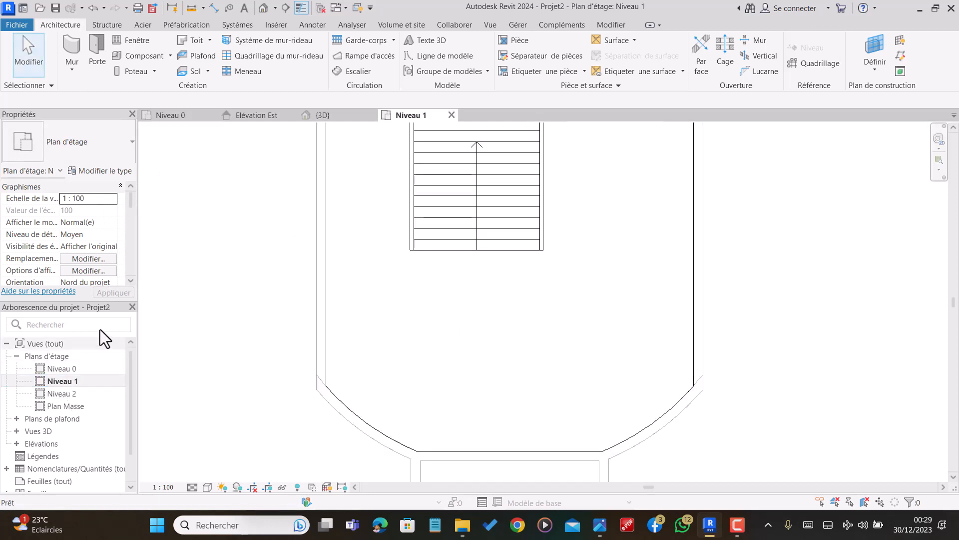
pyautogui.scroll(-1, 202, 173)
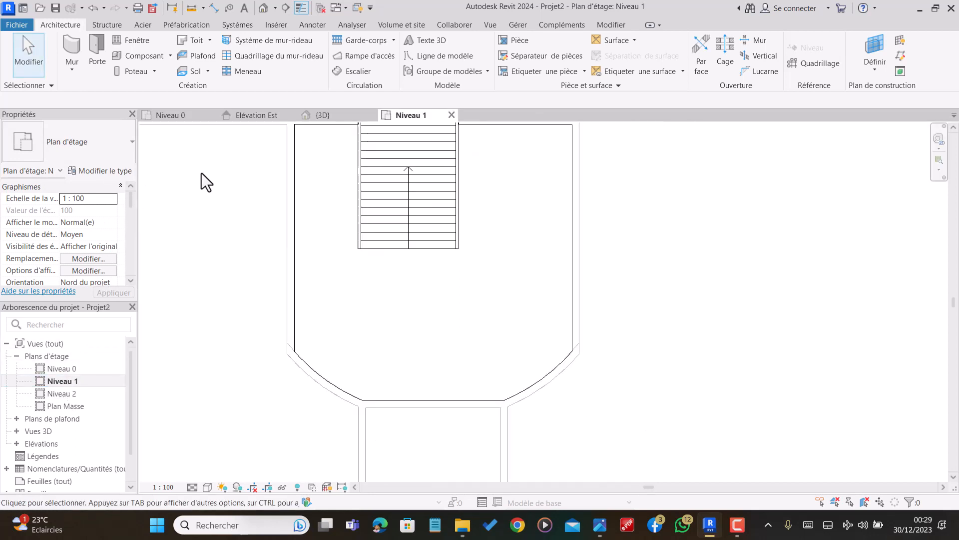
pyautogui.click(186, 70)
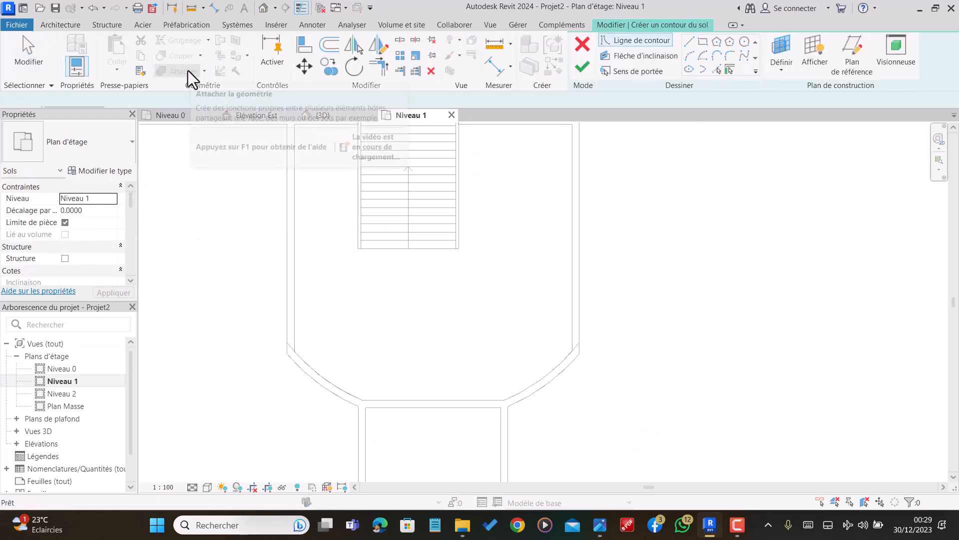
pyautogui.scroll(-2, 382, 278)
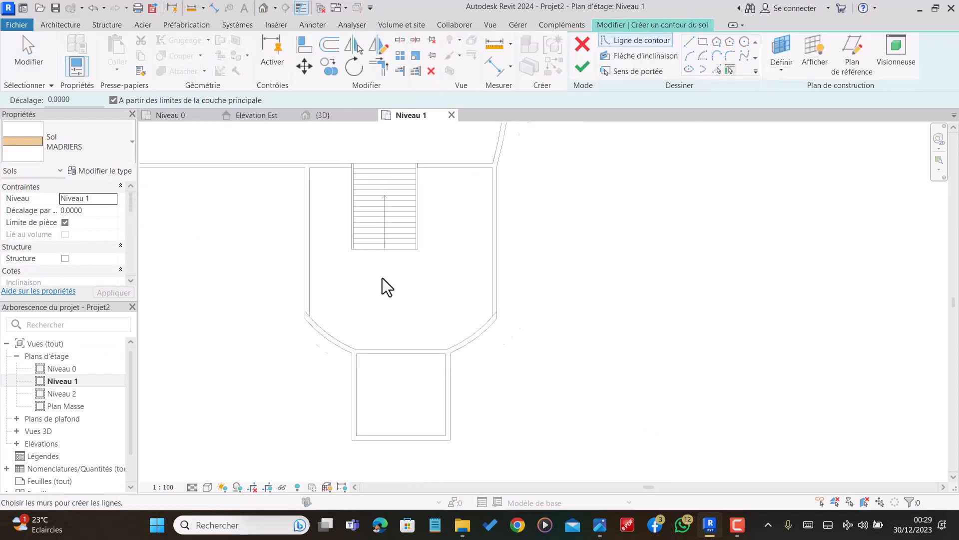
pyautogui.click(97, 169)
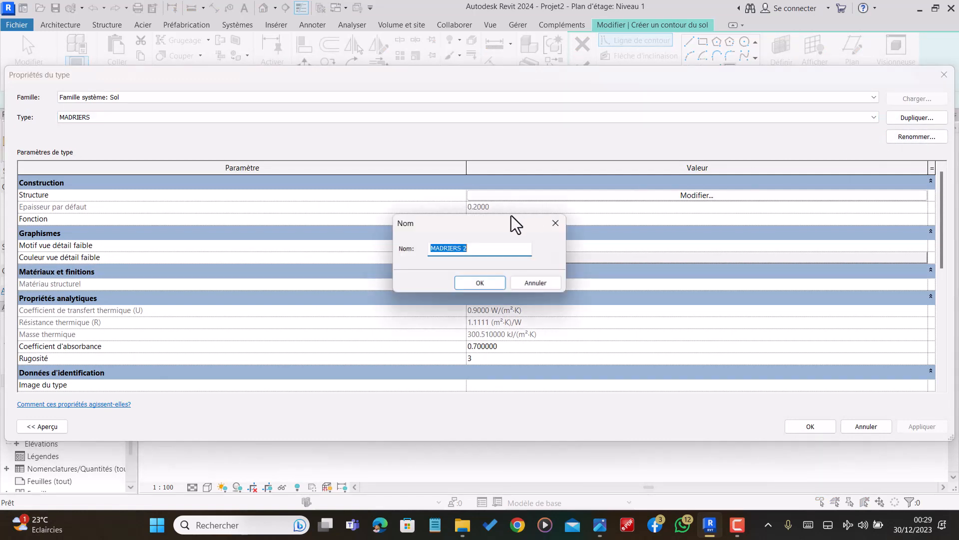
pyautogui.click(555, 226)
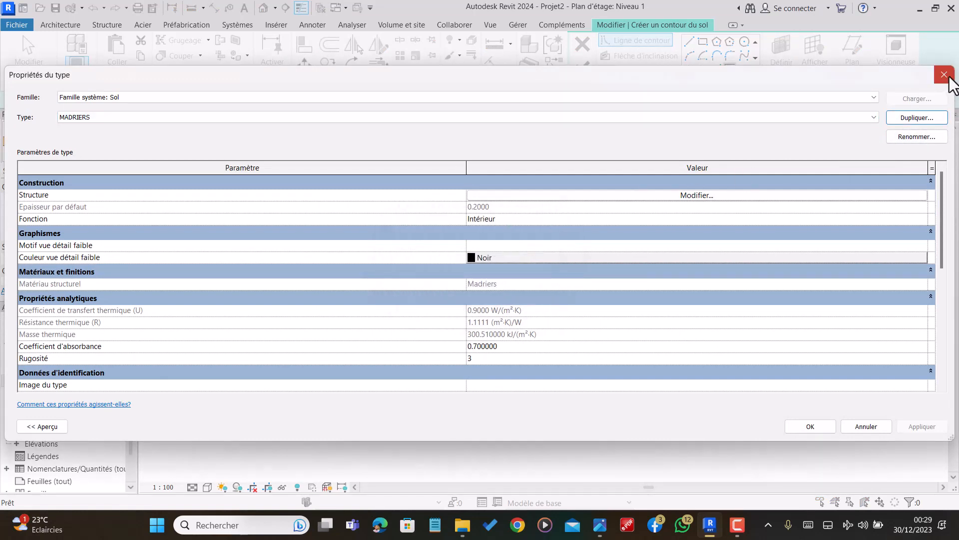
pyautogui.click(944, 74)
# Set the new floor's type to Dalle en béton - 250 mm
pyautogui.click(116, 145)
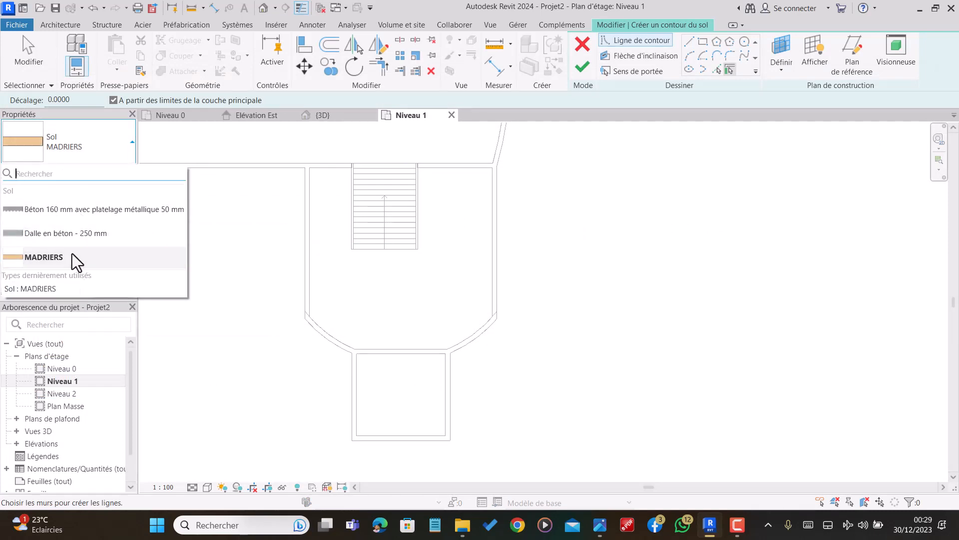
pyautogui.click(77, 234)
pyautogui.scroll(-4, 595, 303)
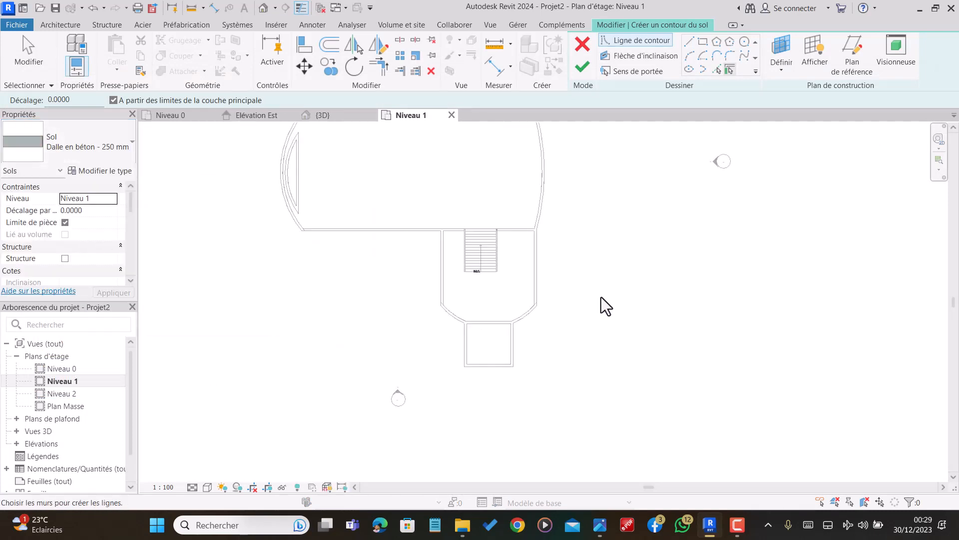
# Create floor boundary lines from the hall's inner wall edges on both sides of the staircase and along the adjoining curved wall
pyautogui.click(720, 70)
pyautogui.scroll(4, 415, 247)
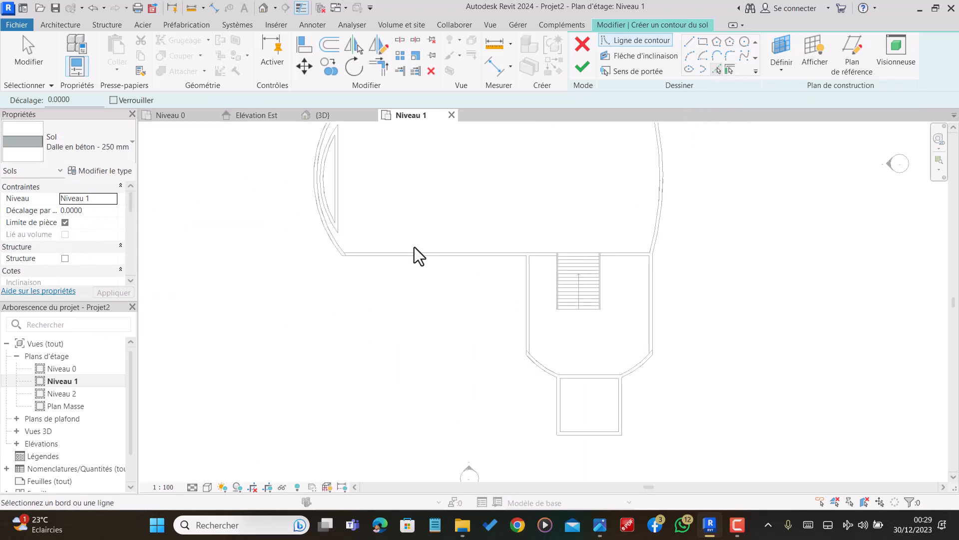
pyautogui.click(421, 253)
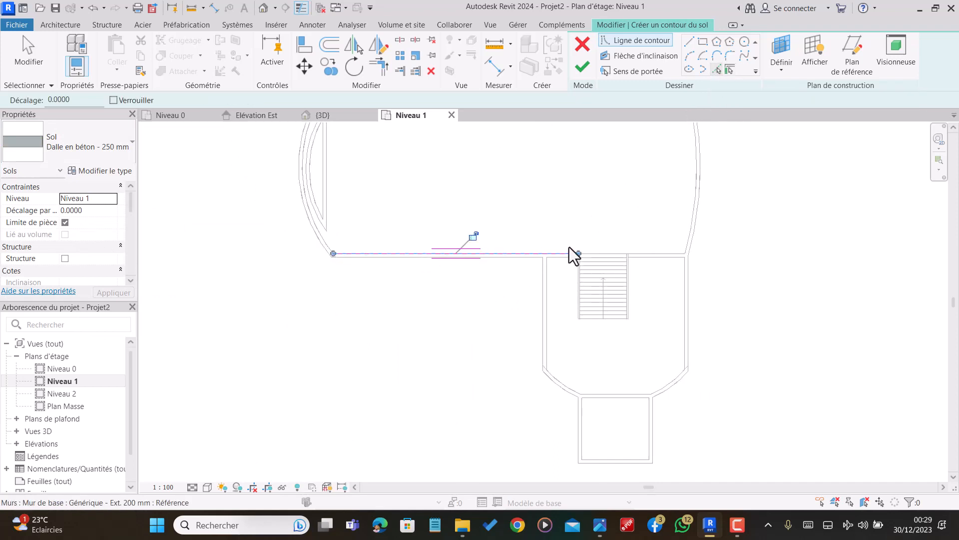
pyautogui.click(653, 252)
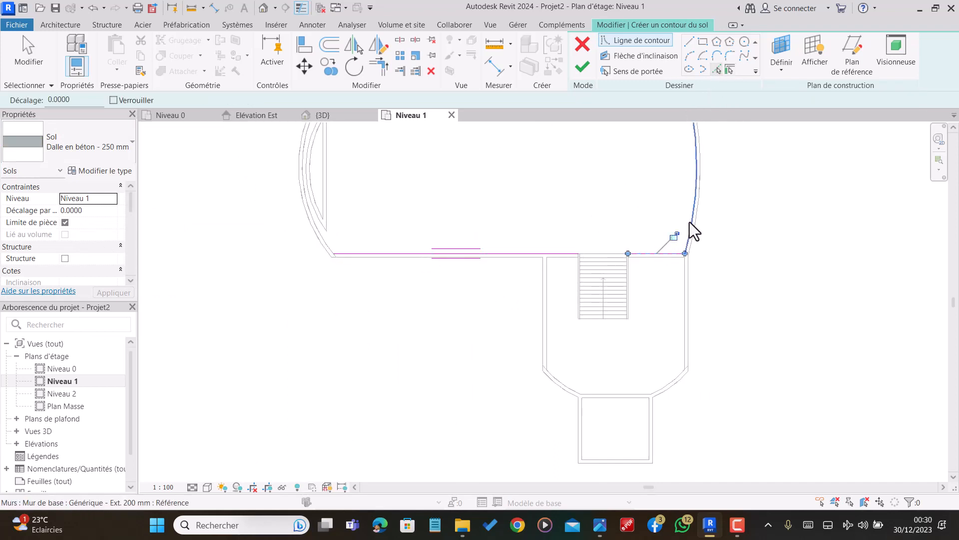
pyautogui.click(692, 222)
pyautogui.scroll(-4, 685, 310)
pyautogui.scroll(3, 688, 180)
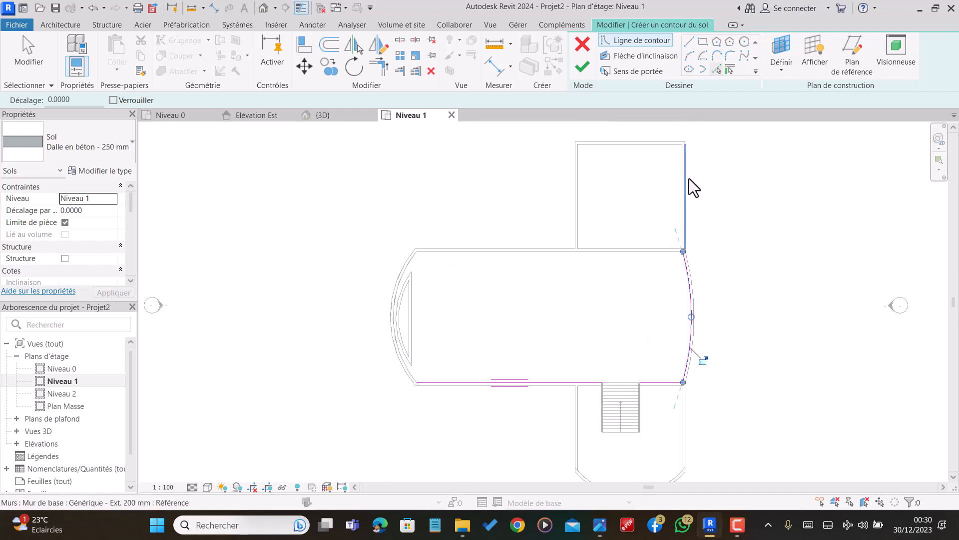
# Add boundary lines along the hall's long wall opposite the staircase and the outer curved wall at its far end
pyautogui.scroll(2, 548, 309)
pyautogui.scroll(-3, 575, 274)
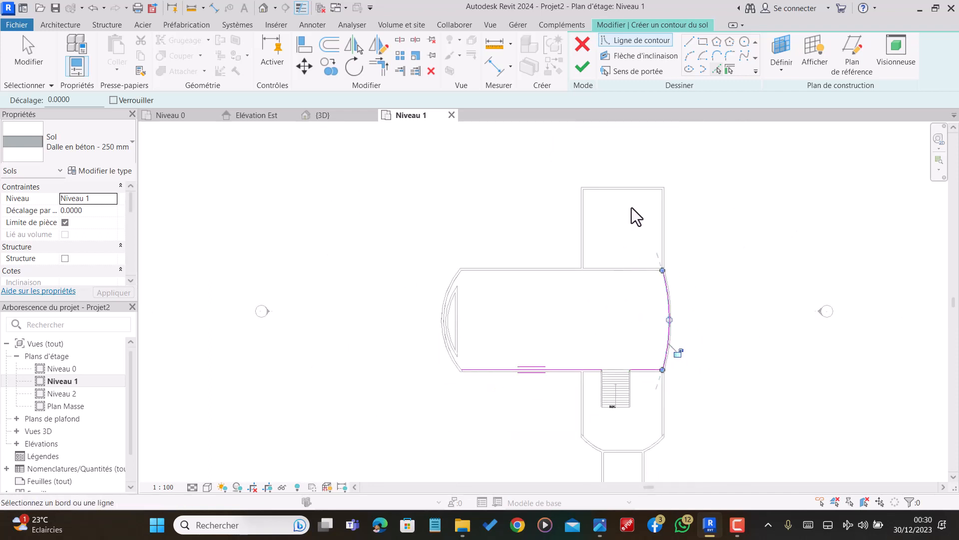
pyautogui.scroll(4, 648, 203)
pyautogui.scroll(2, 562, 385)
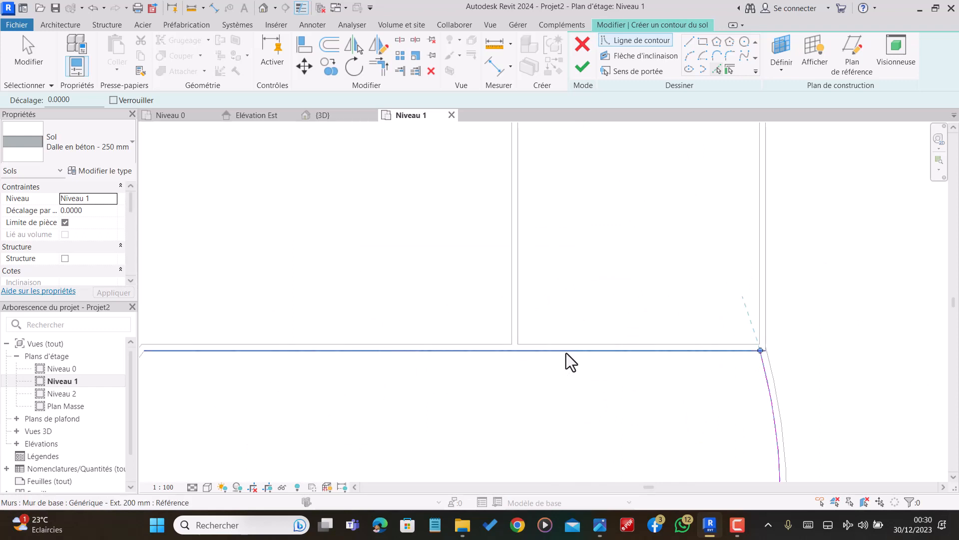
pyautogui.click(566, 352)
pyautogui.scroll(-4, 556, 353)
pyautogui.scroll(3, 385, 325)
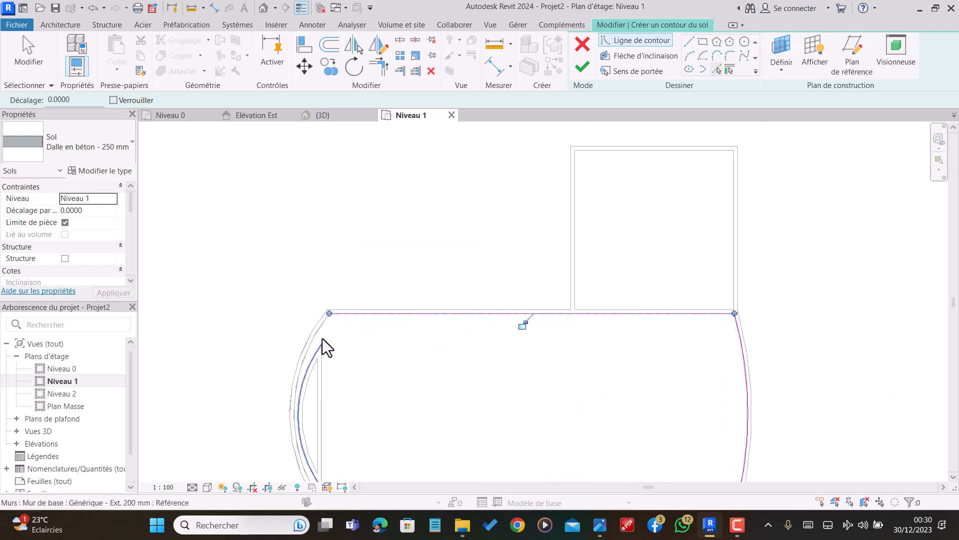
pyautogui.scroll(-2, 360, 353)
pyautogui.scroll(2, 343, 381)
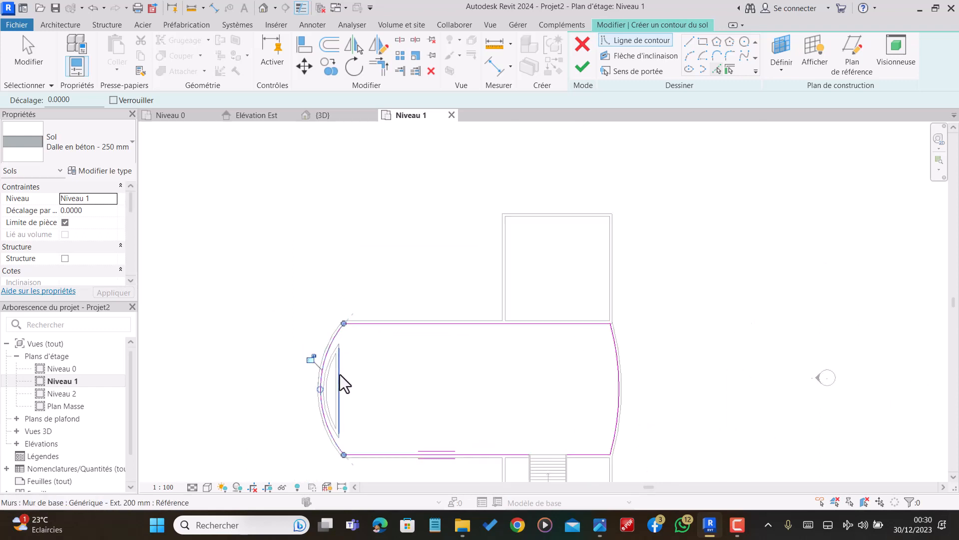
# Add boundary lines on both faces of the short straight wall and the inner curved wall edge behind it
pyautogui.click(340, 376)
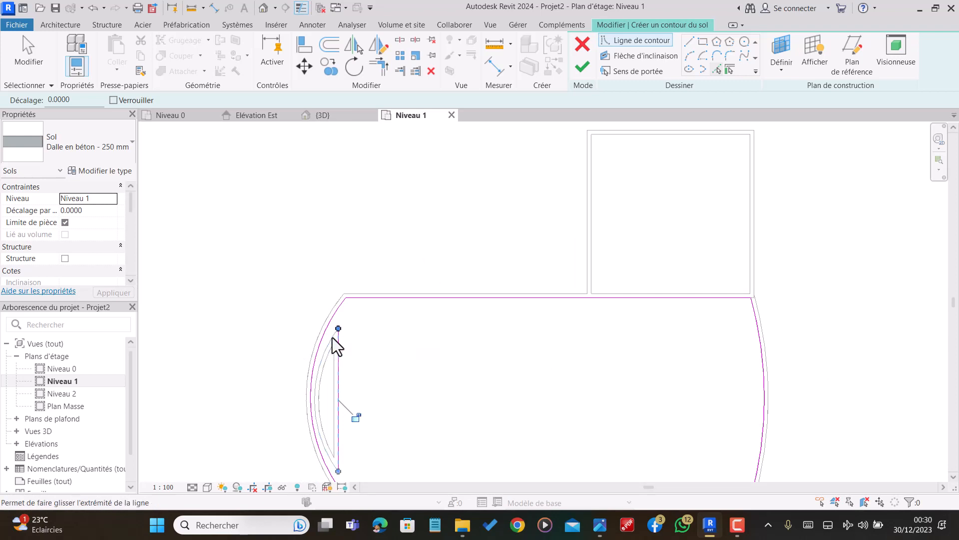
pyautogui.scroll(-2, 335, 358)
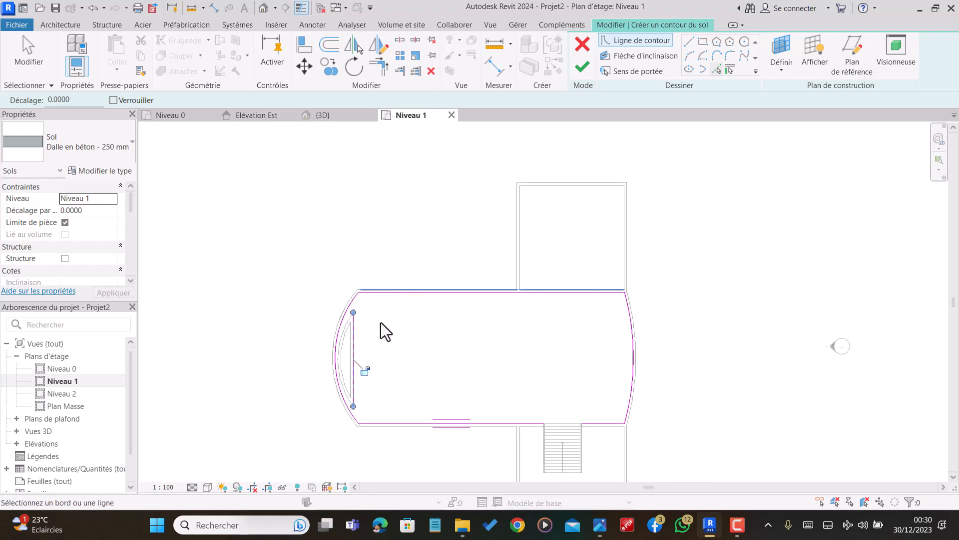
pyautogui.scroll(2, 350, 354)
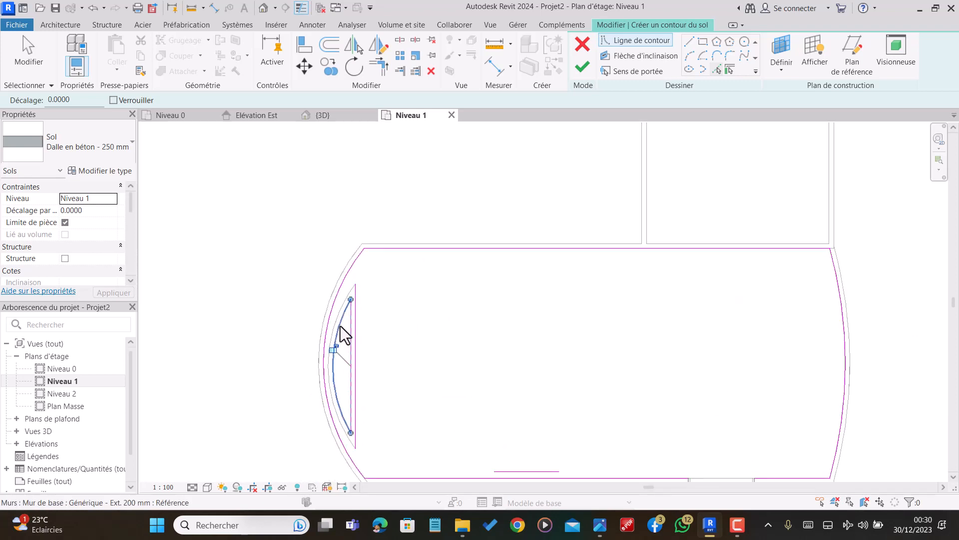
pyautogui.click(341, 326)
pyautogui.scroll(-2, 391, 286)
pyautogui.scroll(1, 376, 346)
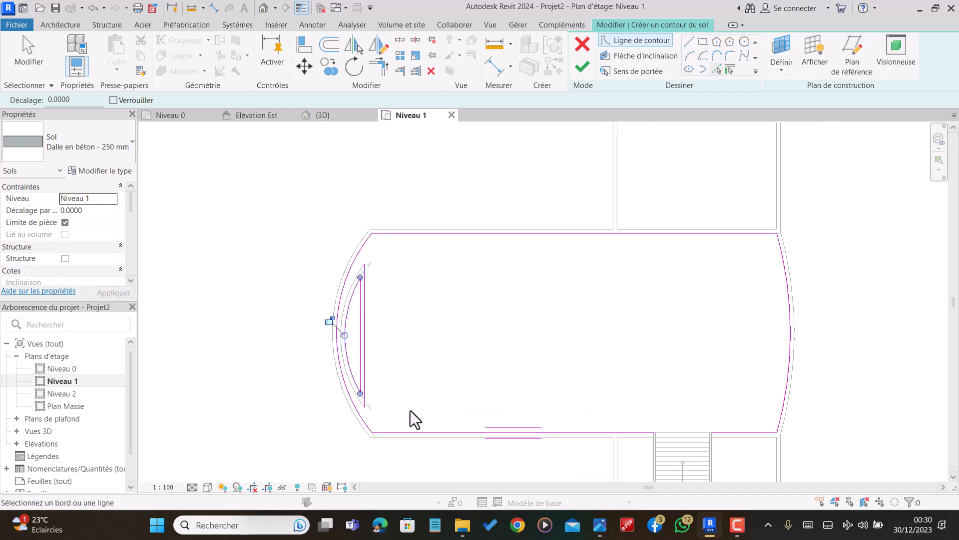
# Draw a straight boundary line across the staircase opening to close the gap along the hall's long wall
pyautogui.click(365, 332)
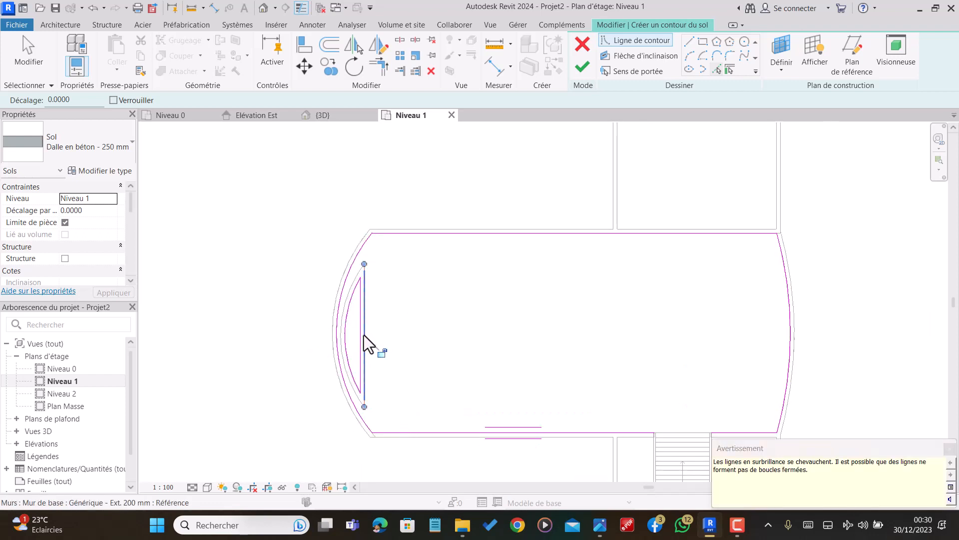
pyautogui.click(950, 447)
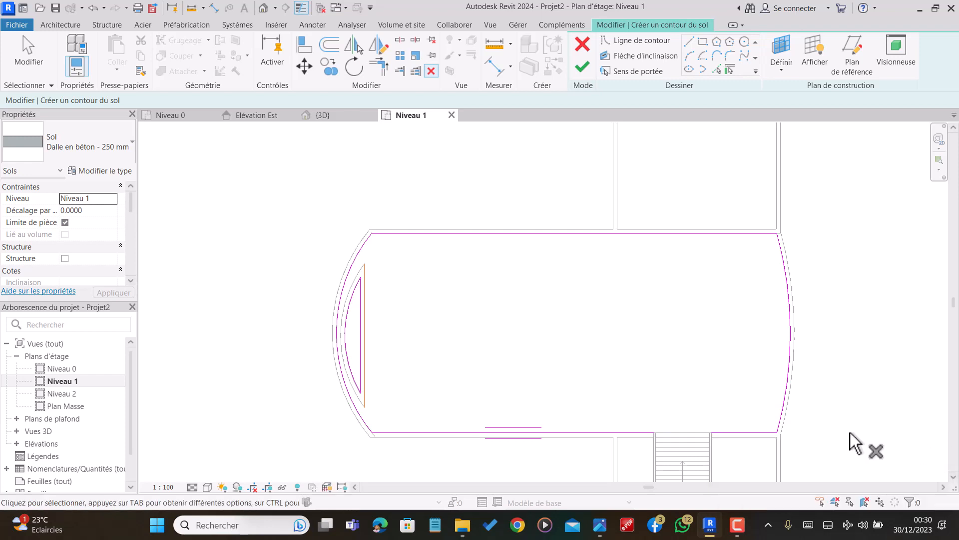
pyautogui.scroll(1, 670, 434)
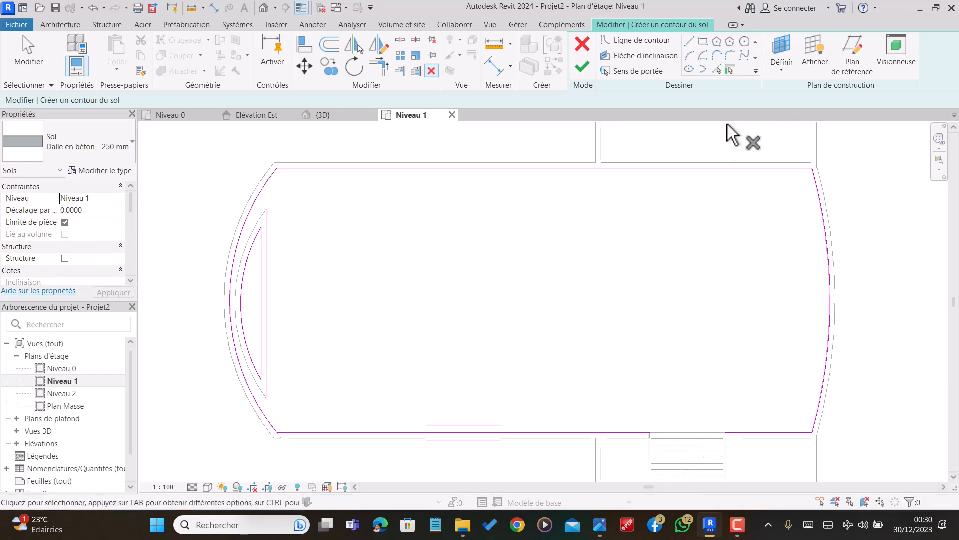
pyautogui.click(690, 44)
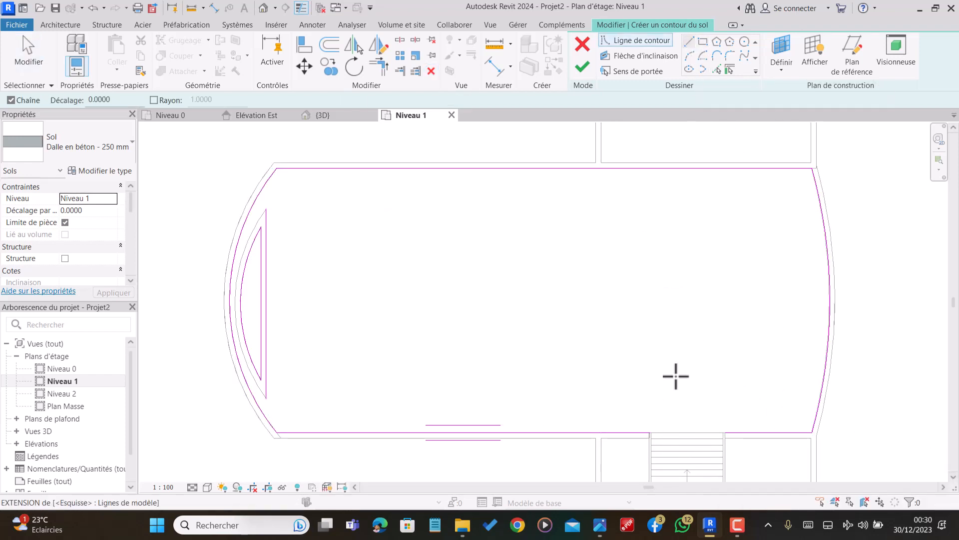
pyautogui.scroll(1, 650, 426)
pyautogui.click(645, 427)
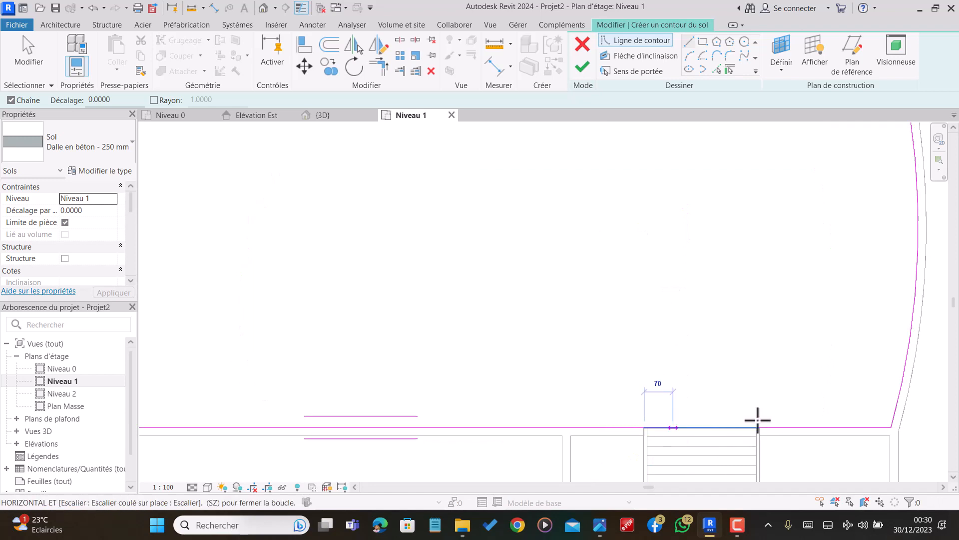
pyautogui.click(758, 426)
pyautogui.press('Escape')
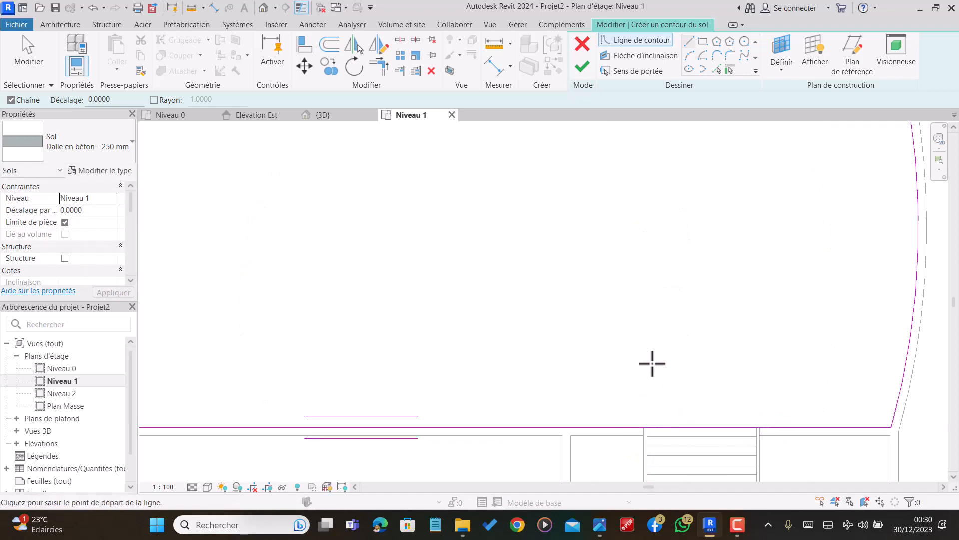
# Delete the boundary line on the hall-side face of the short straight wall
pyautogui.scroll(-4, 651, 362)
pyautogui.scroll(2, 689, 283)
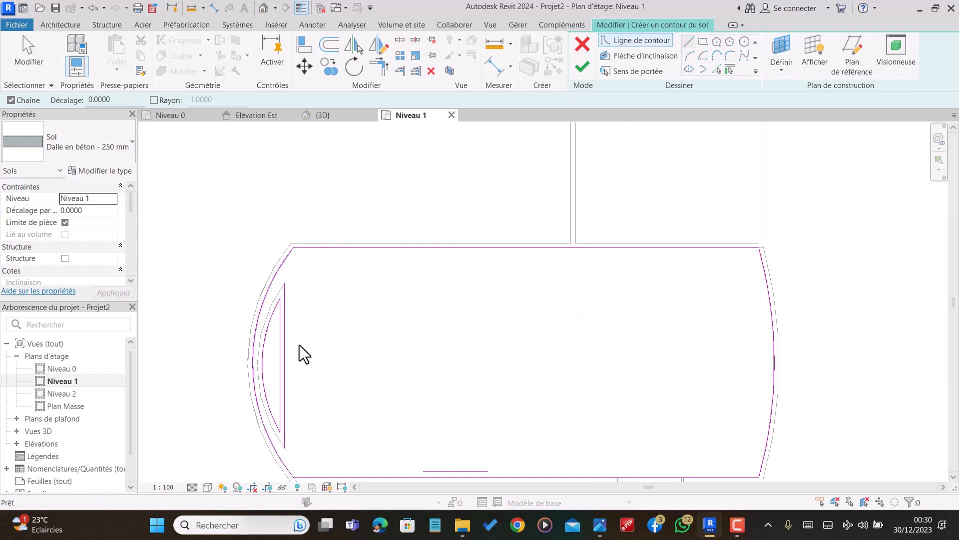
pyautogui.press('Escape')
pyautogui.click(284, 326)
pyautogui.press('Escape')
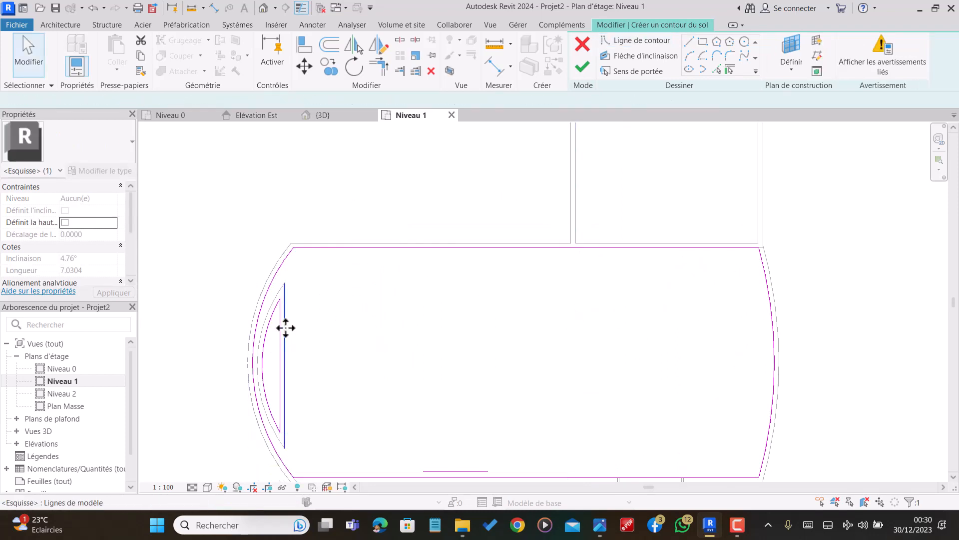
pyautogui.scroll(-2, 308, 277)
pyautogui.click(296, 319)
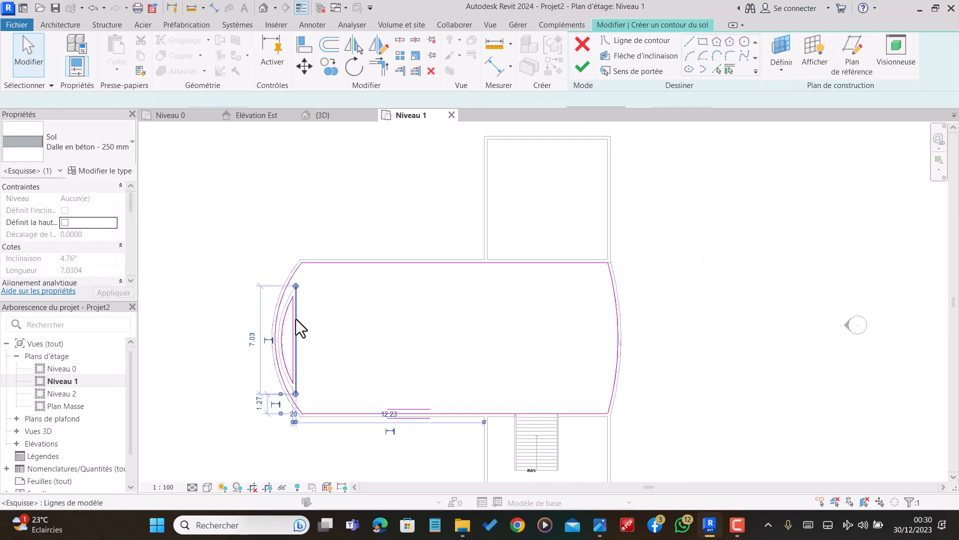
pyautogui.press('Delete')
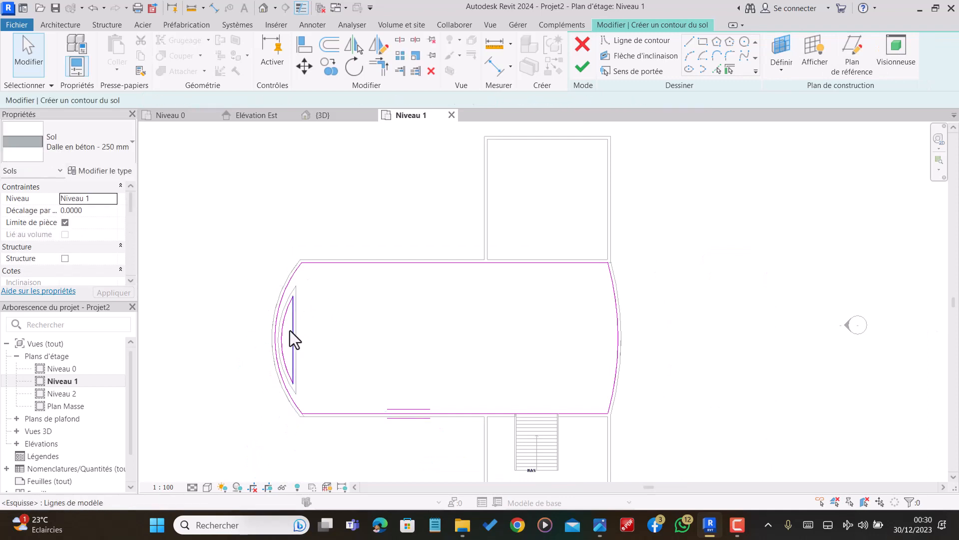
# Finish the floor boundary, attach the walls that reach the slab to its base, and accept the warnings
pyautogui.scroll(2, 289, 331)
pyautogui.scroll(-1, 340, 275)
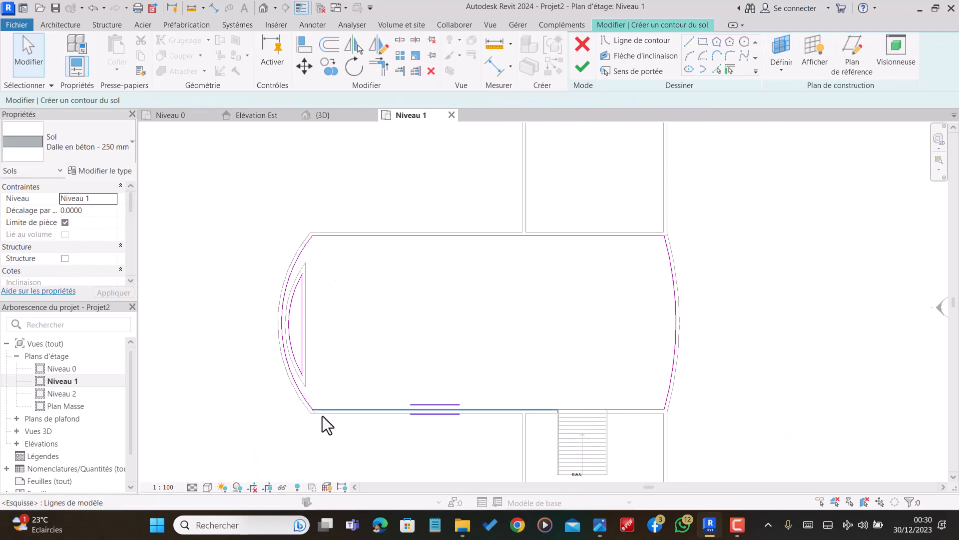
pyautogui.scroll(3, 322, 415)
pyautogui.scroll(-3, 360, 350)
pyautogui.scroll(-2, 506, 372)
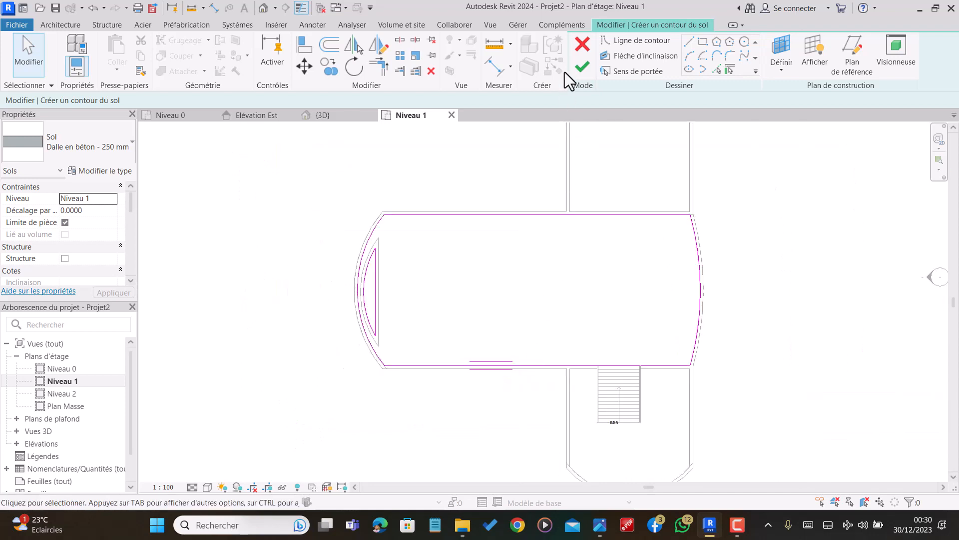
pyautogui.click(582, 67)
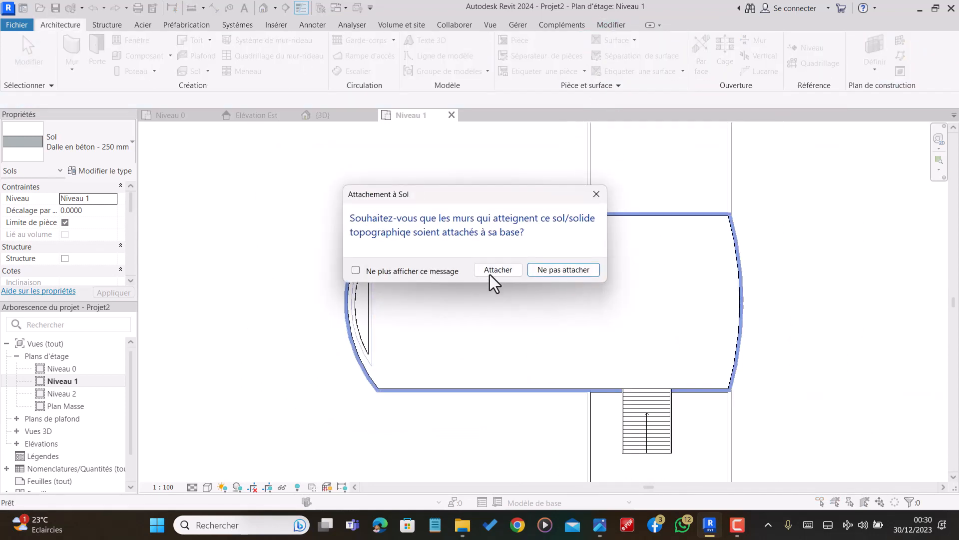
pyautogui.click(496, 269)
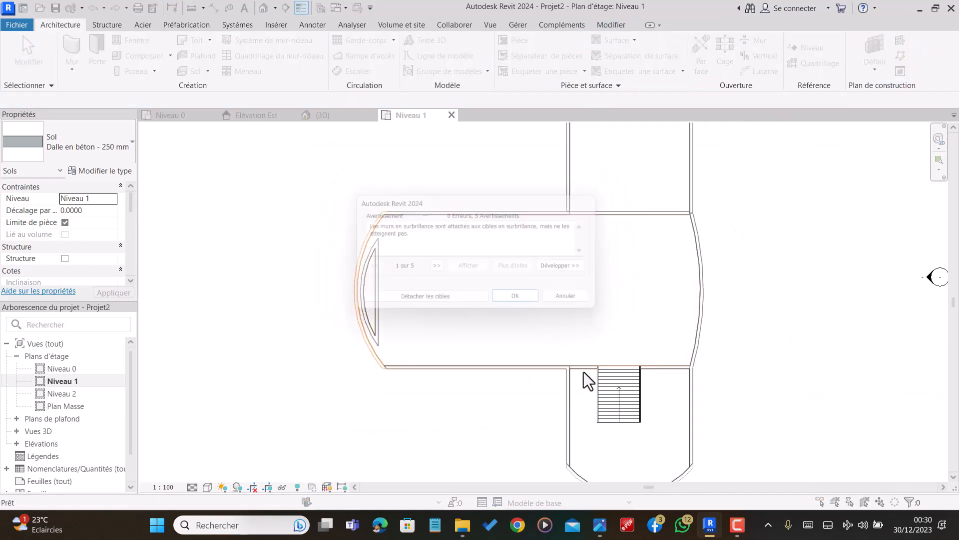
pyautogui.click(523, 301)
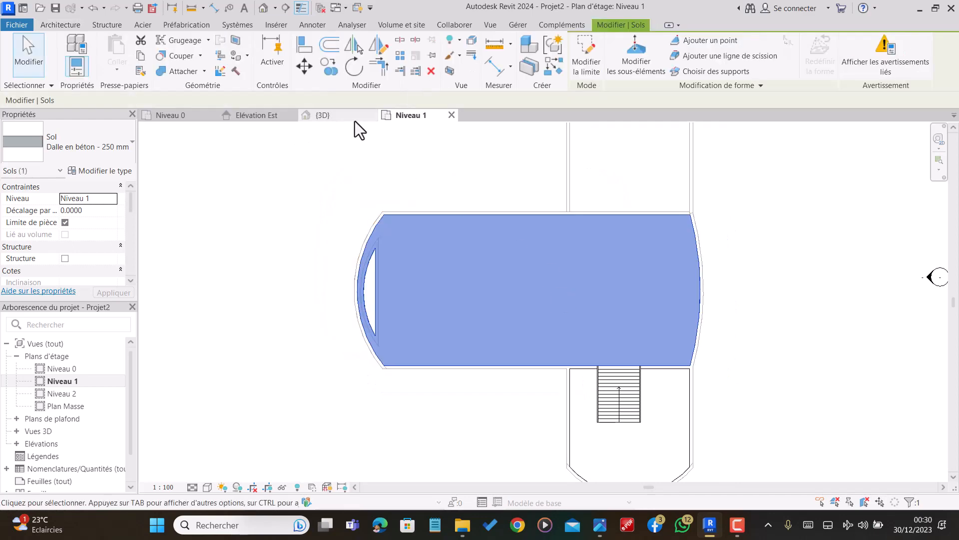
# Examine the hall's concrete slab in the 3D view and on the Niveau 1 plan
pyautogui.click(340, 119)
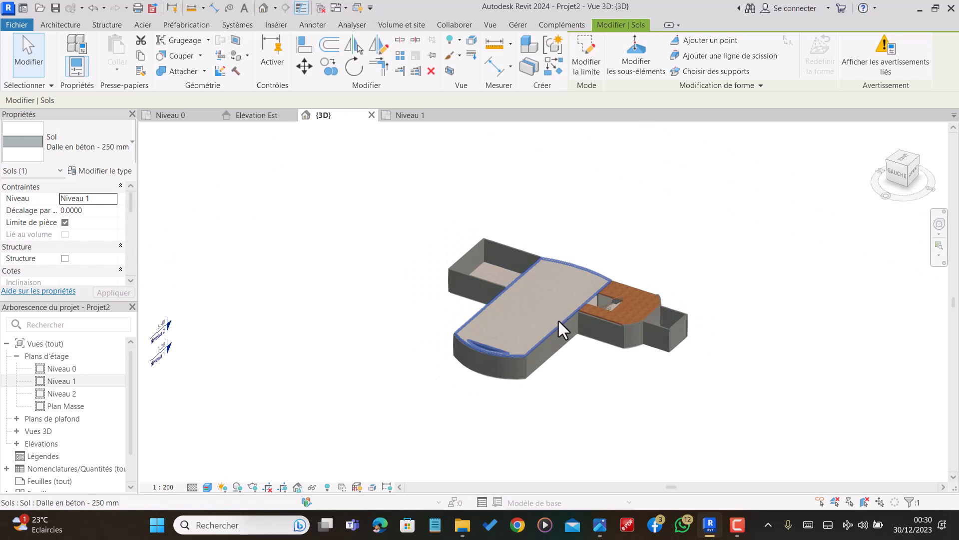
pyautogui.scroll(2, 558, 318)
pyautogui.click(533, 333)
pyautogui.keyDown('shift'); pyautogui.moveTo(532, 333); pyautogui.dragTo(449, 280, button='middle'); pyautogui.keyUp('shift')
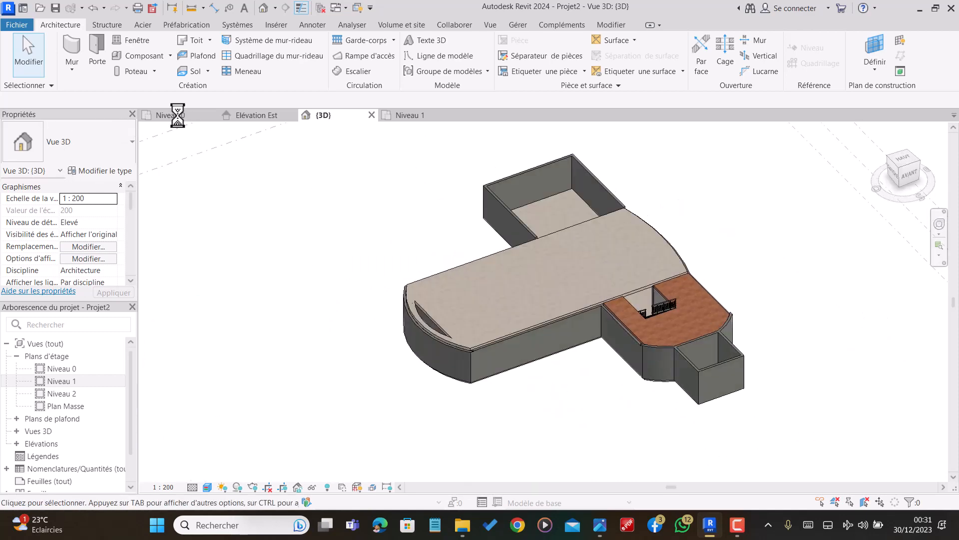
pyautogui.click(406, 115)
pyautogui.scroll(-1, 419, 278)
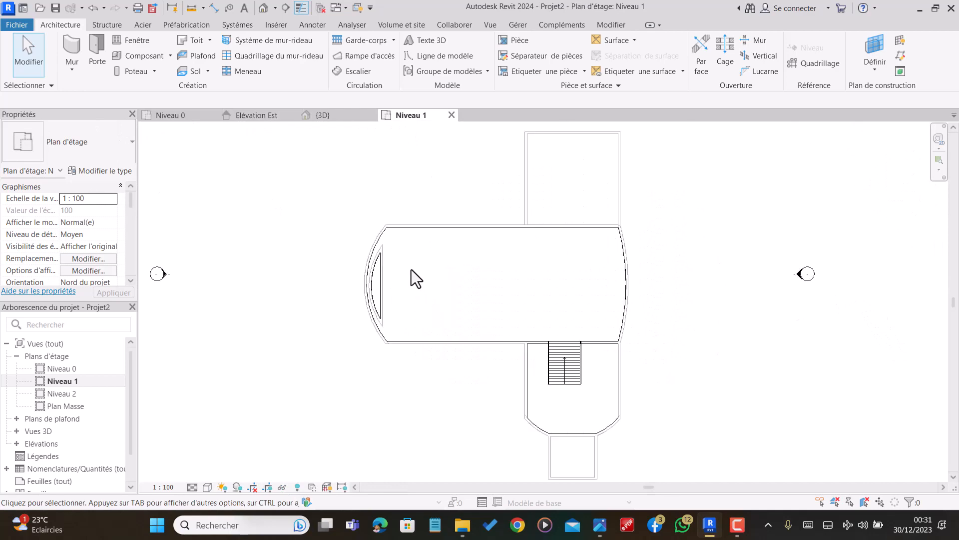
pyautogui.scroll(1, 445, 264)
pyautogui.click(303, 117)
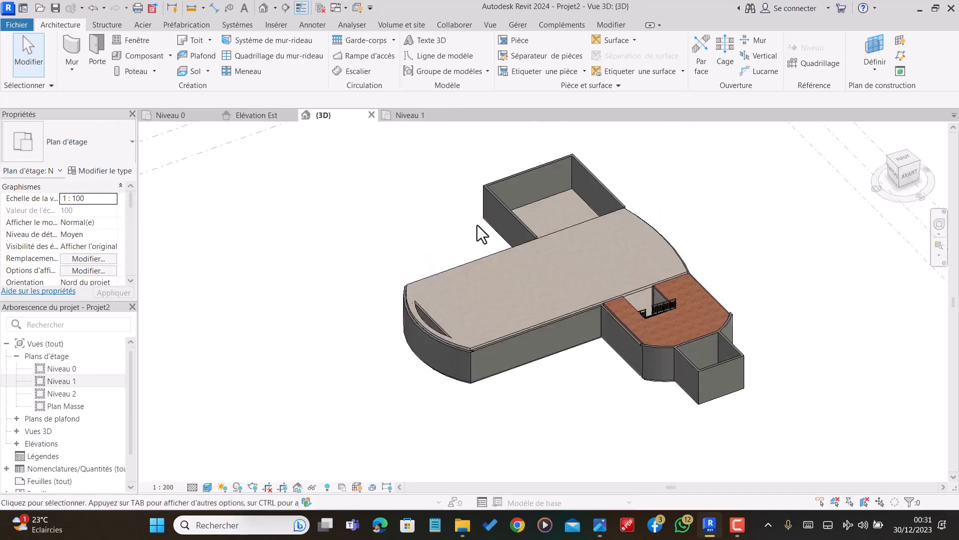
# Edit the hall slab's boundary on Niveau 1 and draw an elongated rectangular opening about 2.3 m wide in the middle of the hall
pyautogui.click(557, 235)
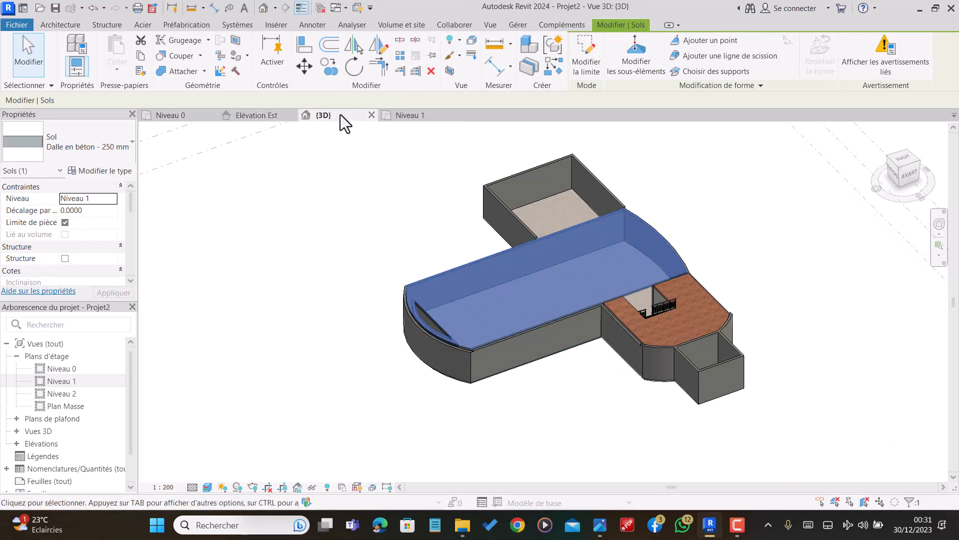
pyautogui.click(397, 116)
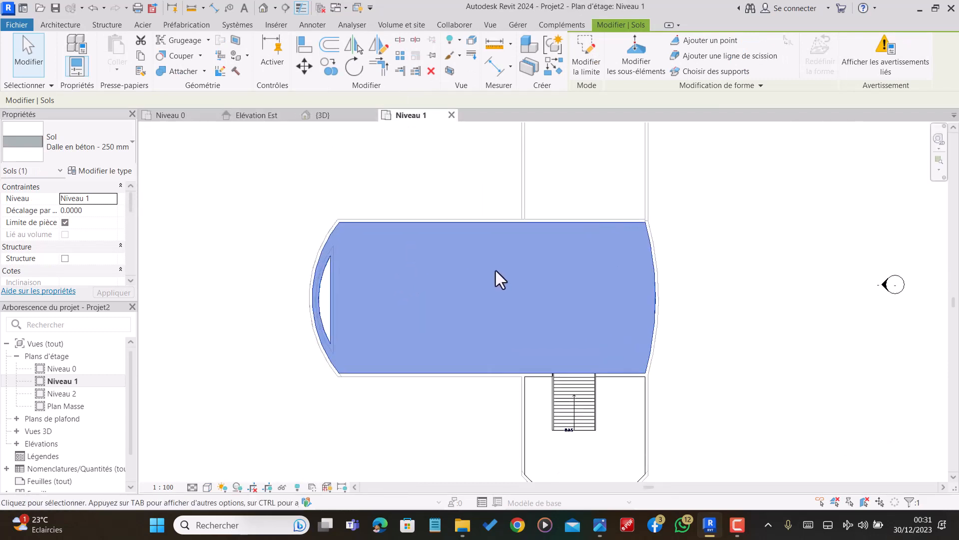
pyautogui.click(588, 57)
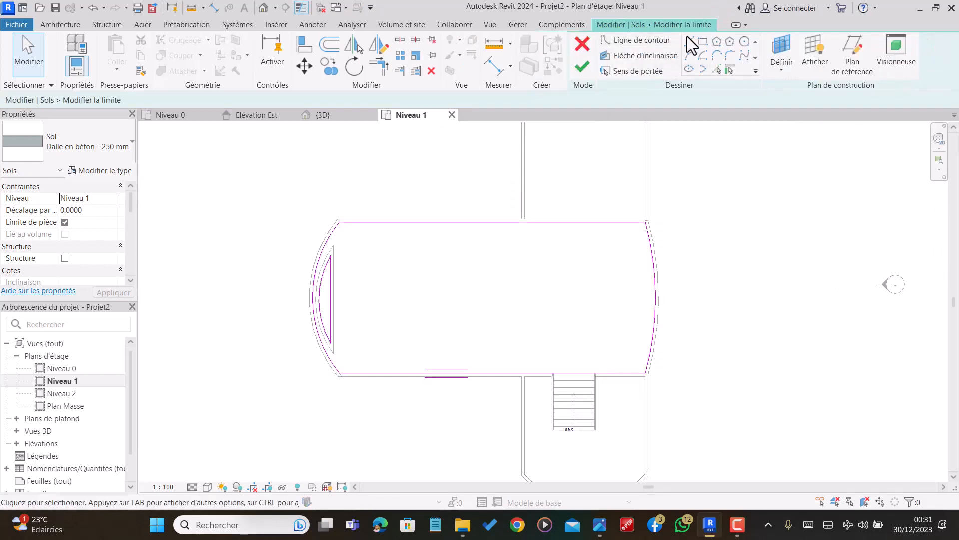
pyautogui.click(689, 41)
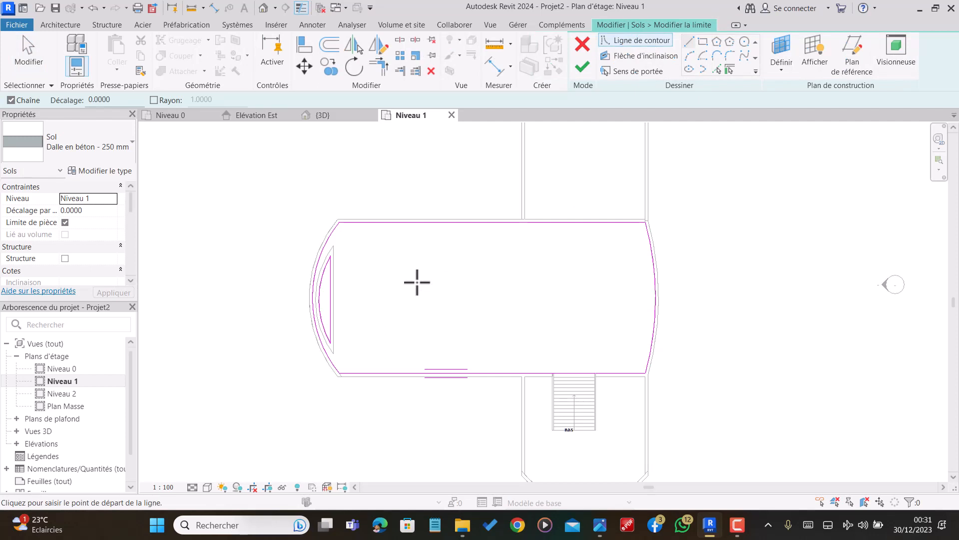
pyautogui.click(418, 282)
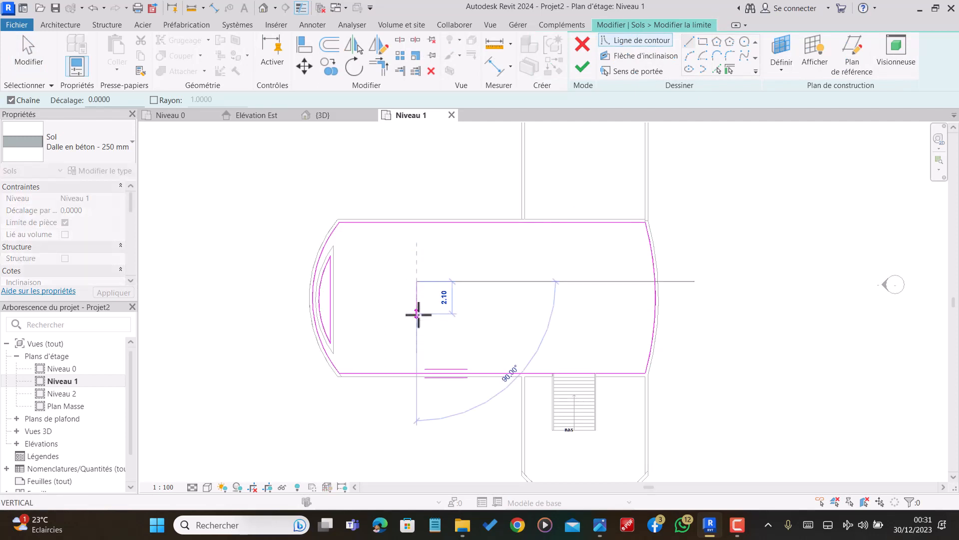
pyautogui.click(417, 316)
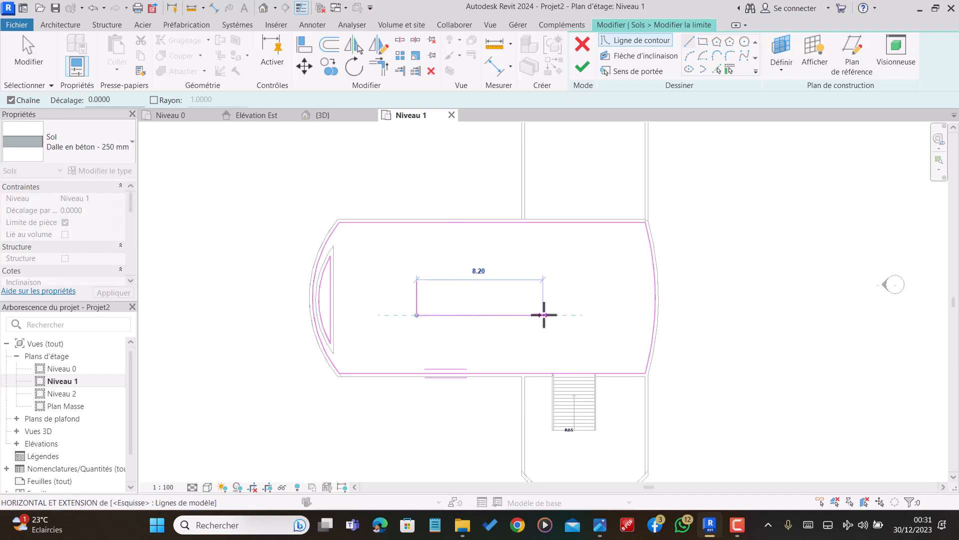
pyautogui.click(550, 315)
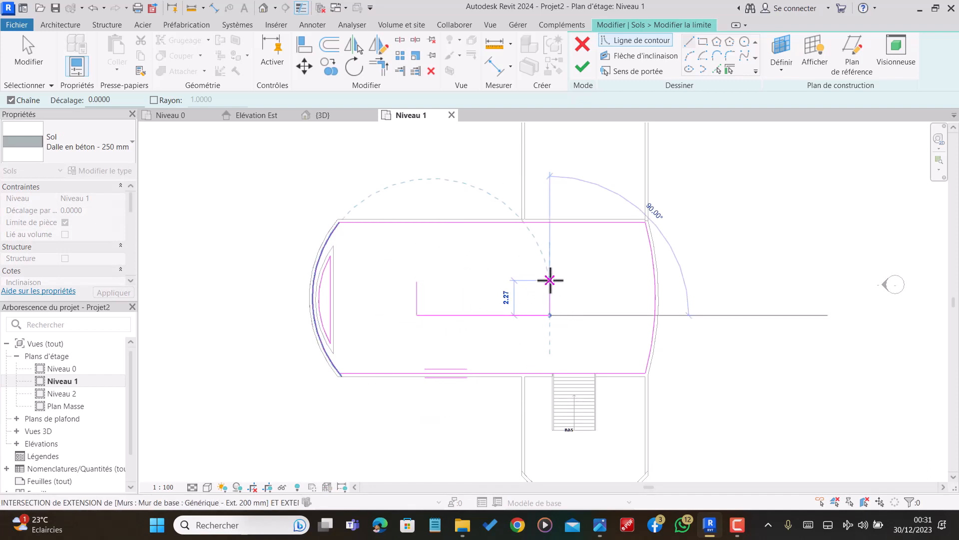
pyautogui.click(550, 281)
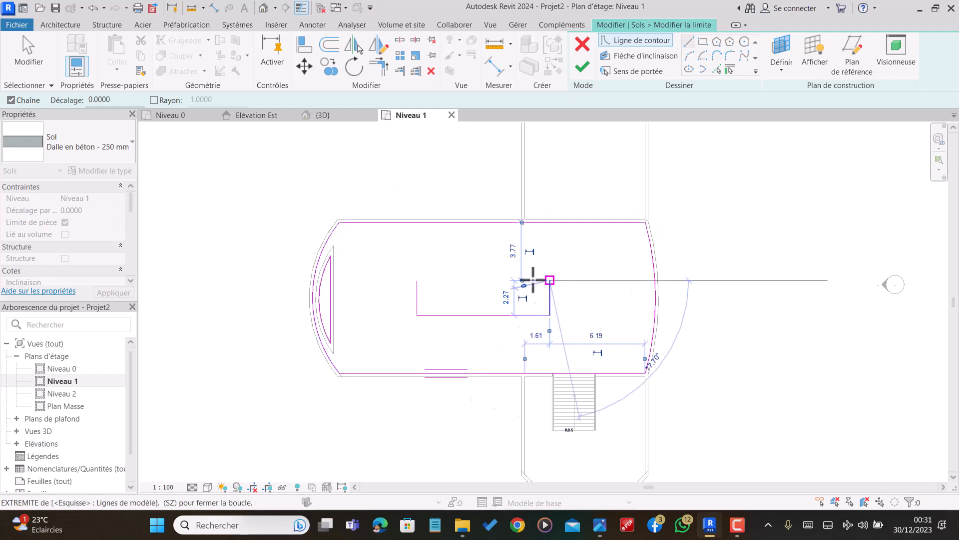
pyautogui.click(418, 280)
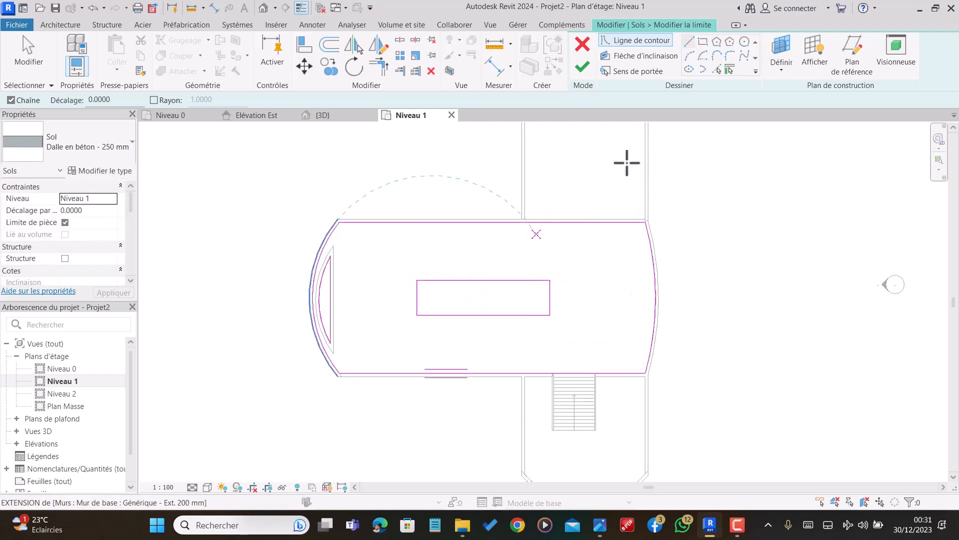
# Draw arcs over the opening's two short ends, both bowing away from the inner curved wall, with radii of about 2.45 m and 2.12 m
pyautogui.click(689, 59)
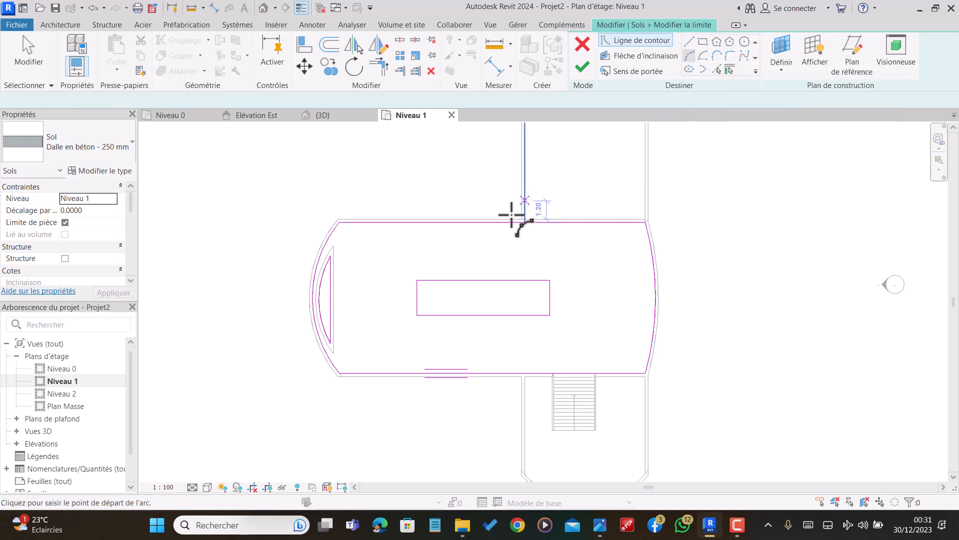
pyautogui.scroll(3, 405, 280)
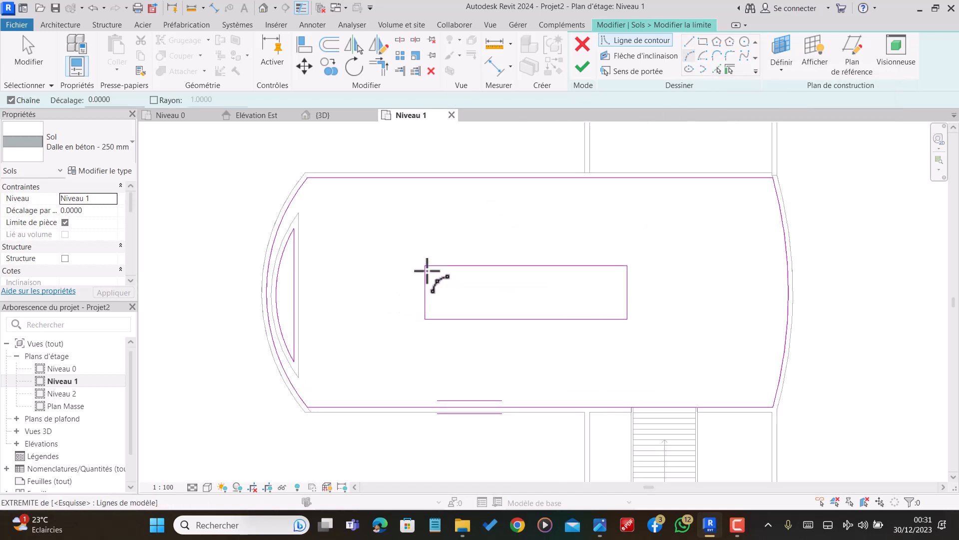
pyautogui.click(425, 266)
pyautogui.click(425, 319)
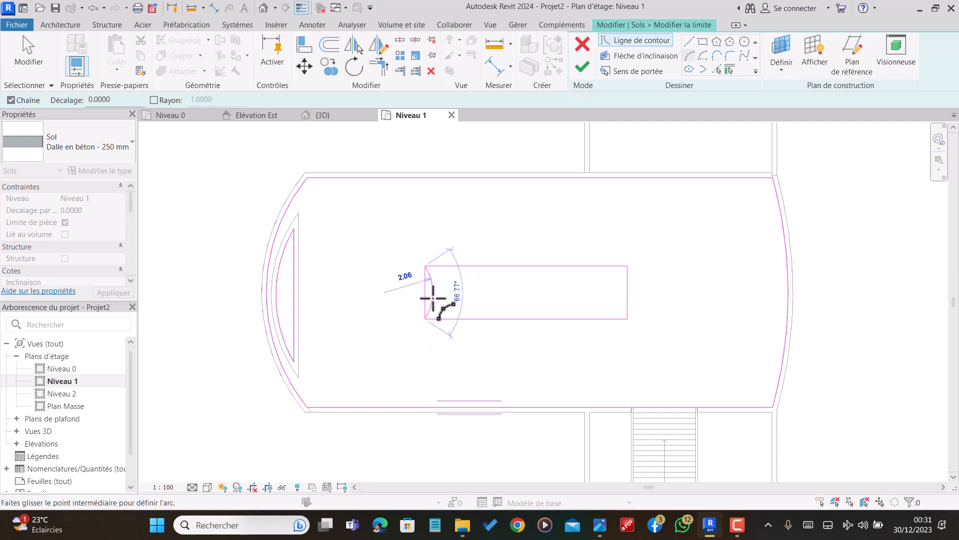
pyautogui.click(431, 298)
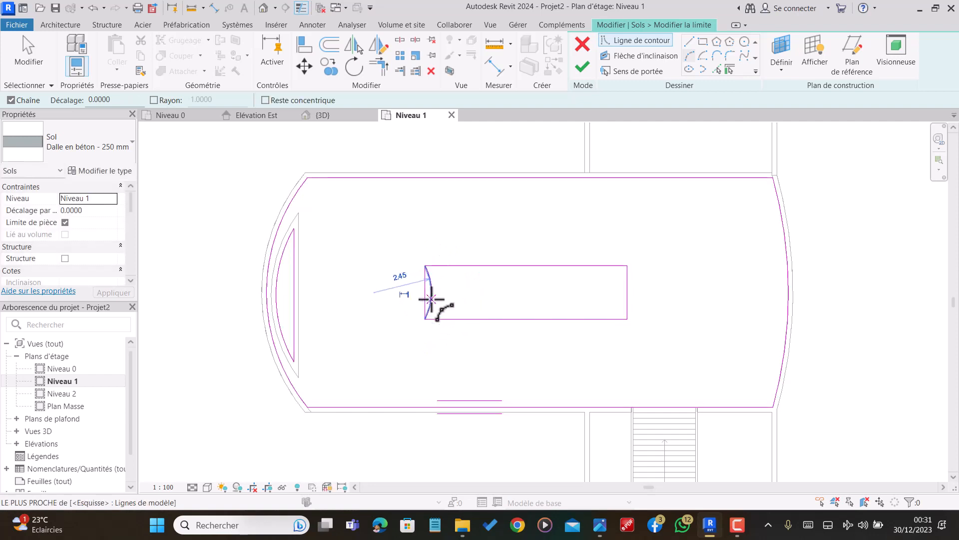
pyautogui.click(627, 318)
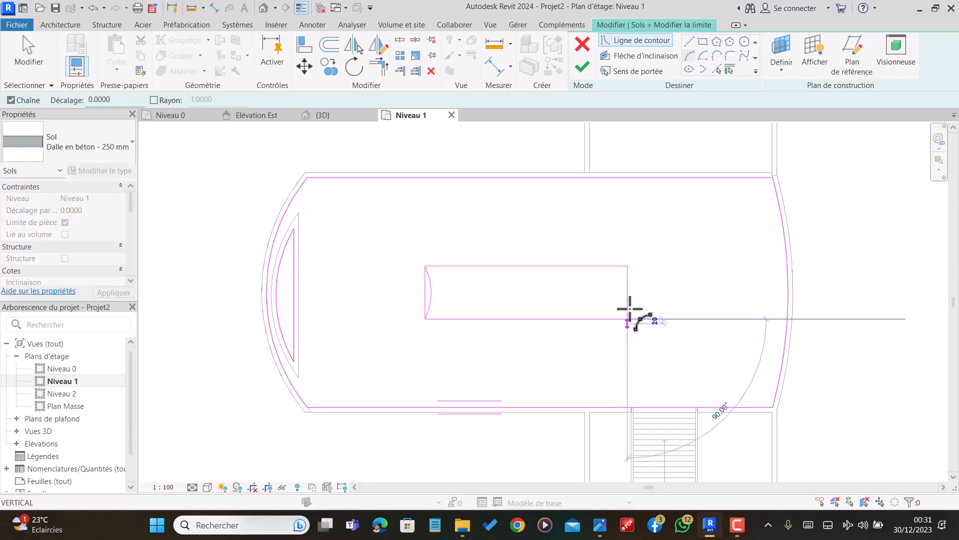
pyautogui.click(627, 265)
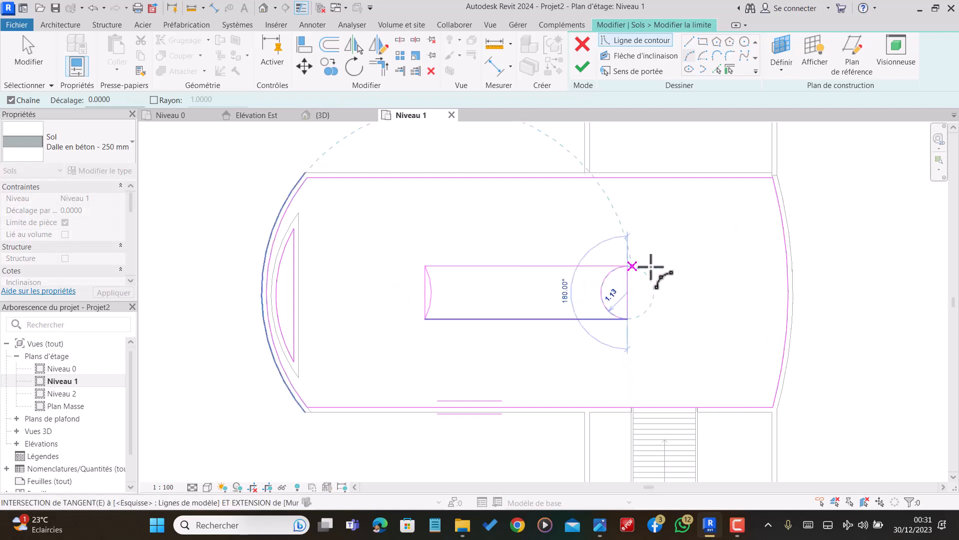
pyautogui.click(634, 281)
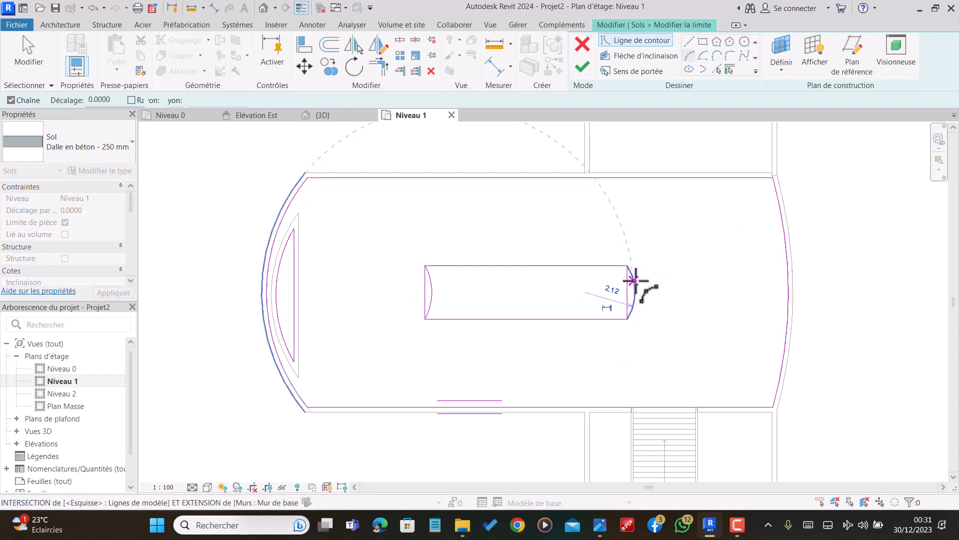
# Delete the two straight short ends of the opening sketch, leaving only the arcs to close it
pyautogui.press('Escape')
pyautogui.press('Escape')
pyautogui.click(624, 285)
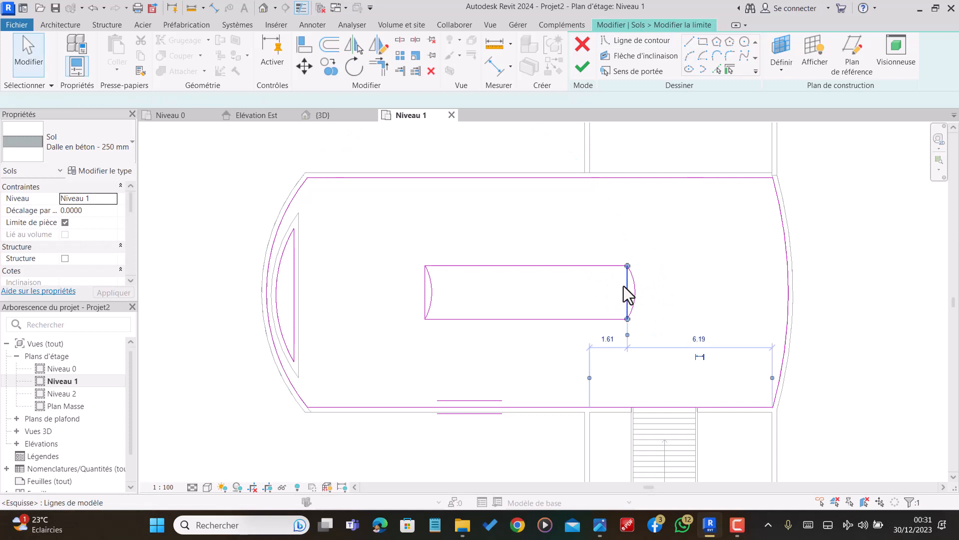
pyautogui.press('Delete')
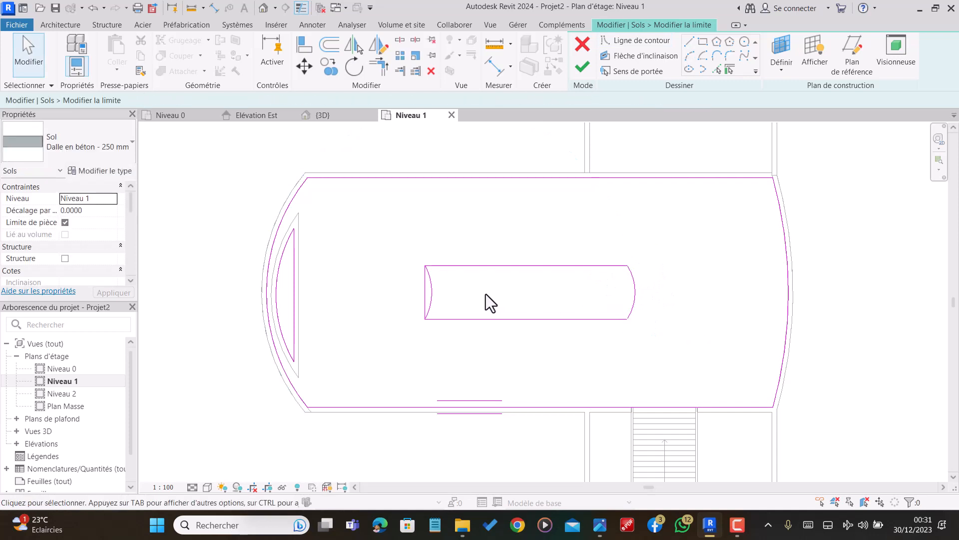
pyautogui.click(423, 289)
pyautogui.press('Delete')
# Finish the slab's boundary edit and attach the walls that reach the slab to its base
pyautogui.scroll(-1, 461, 242)
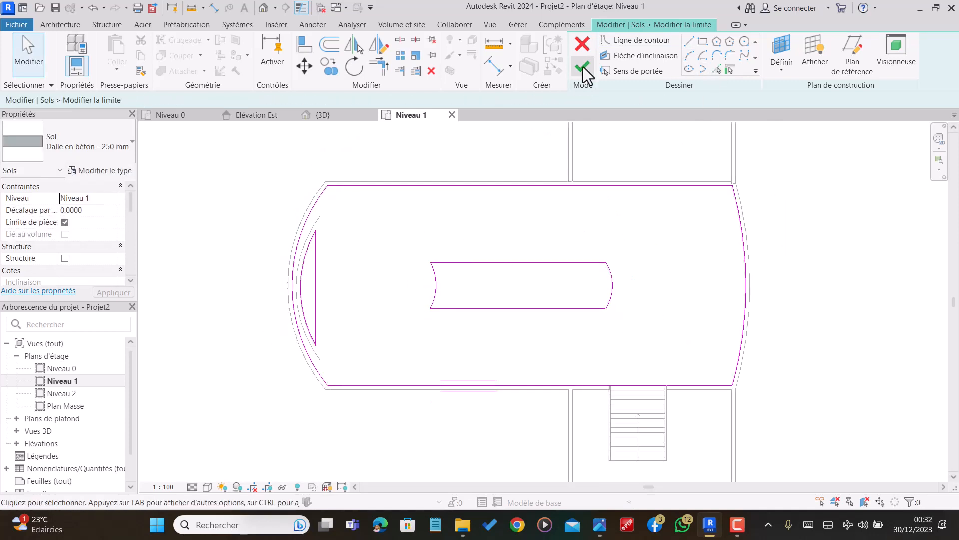
pyautogui.click(582, 68)
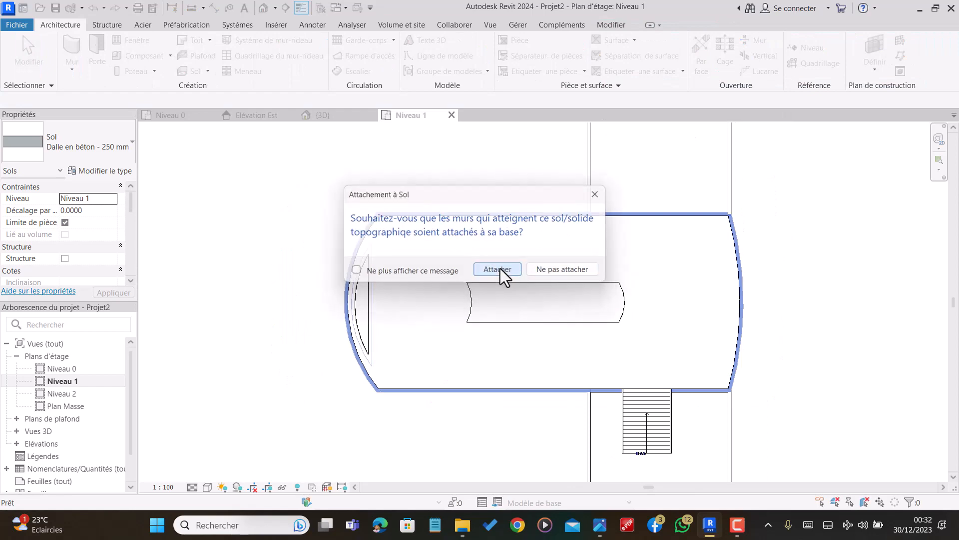
pyautogui.click(500, 268)
pyautogui.scroll(1, 571, 280)
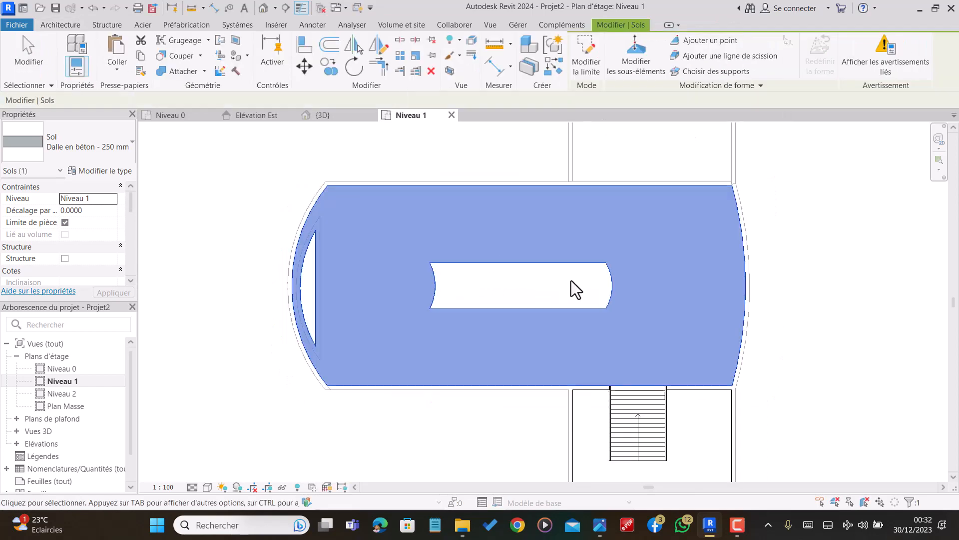
# Examine the hall slab's arc-ended opening in the 3D view from several angles
pyautogui.click(316, 113)
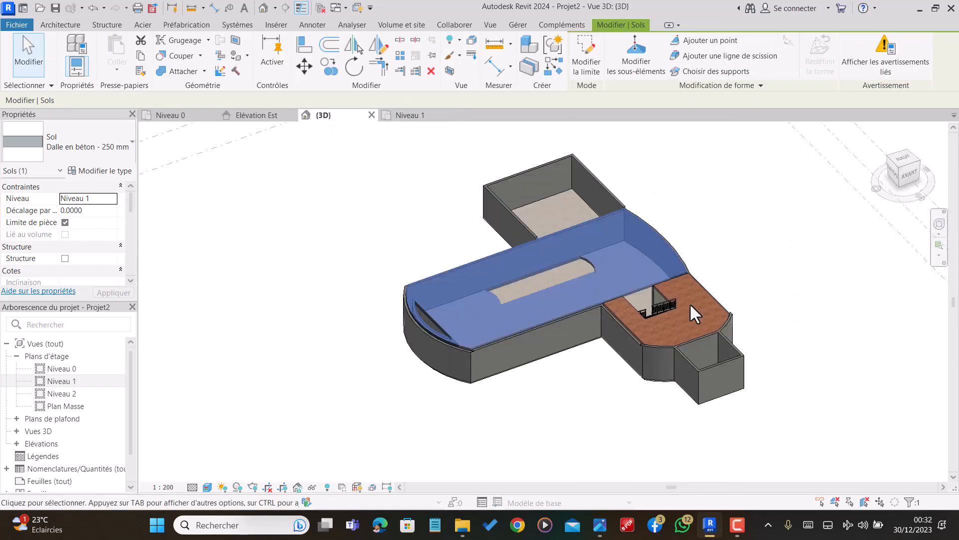
pyautogui.press('Escape')
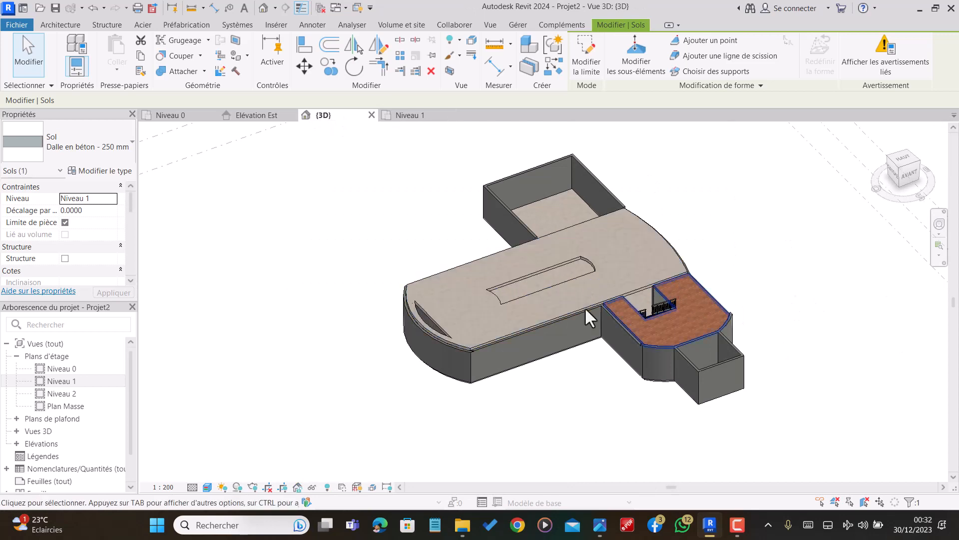
pyautogui.scroll(-2, 566, 299)
pyautogui.scroll(5, 562, 301)
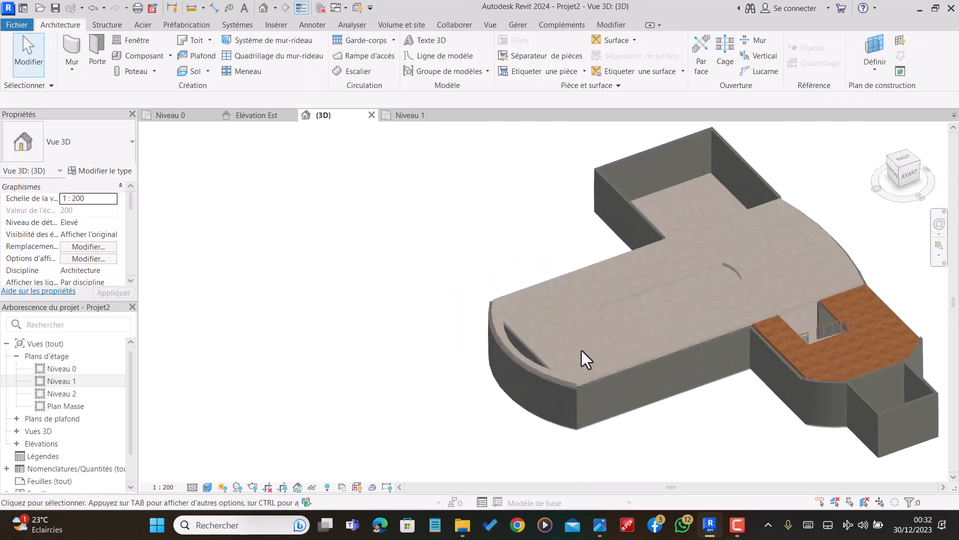
pyautogui.keyDown('shift'); pyautogui.moveTo(596, 352); pyautogui.dragTo(663, 293, button='middle'); pyautogui.keyUp('shift')
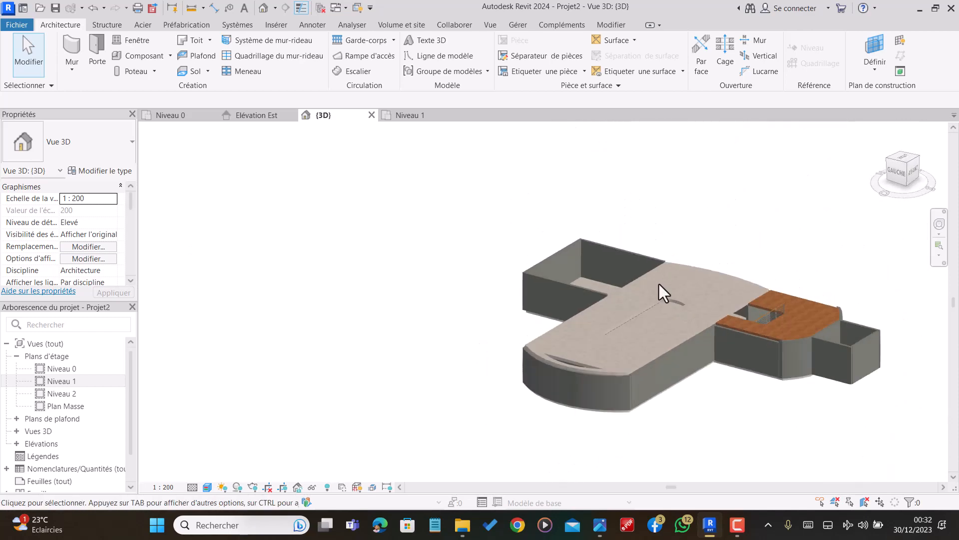
pyautogui.keyDown('shift'); pyautogui.moveTo(691, 337); pyautogui.dragTo(643, 307, button='middle'); pyautogui.keyUp('shift')
pyautogui.keyDown('shift'); pyautogui.moveTo(749, 275); pyautogui.dragTo(735, 267, button='middle'); pyautogui.keyUp('shift')
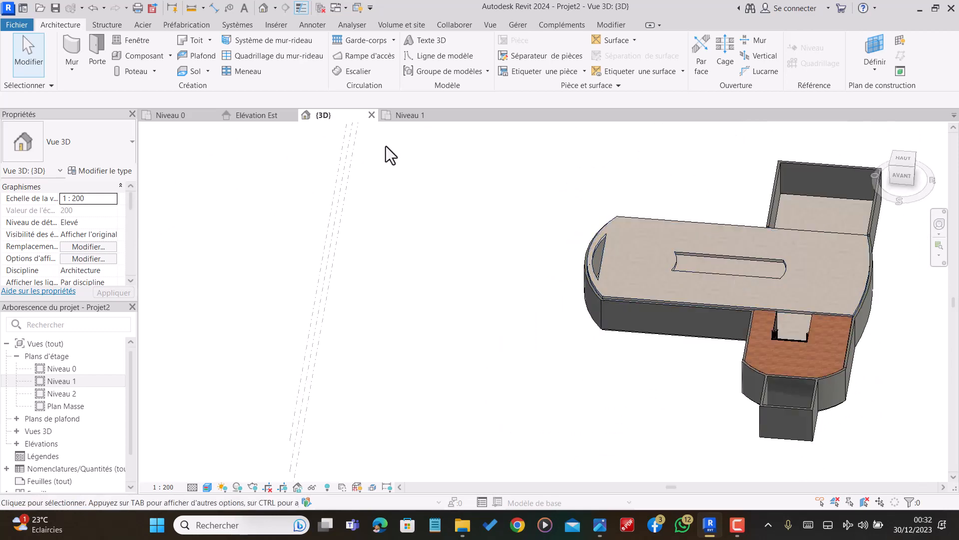
# Start a new floor on Niveau 1 and duplicate the Dalle en béton - 250 mm type as VER
pyautogui.click(418, 115)
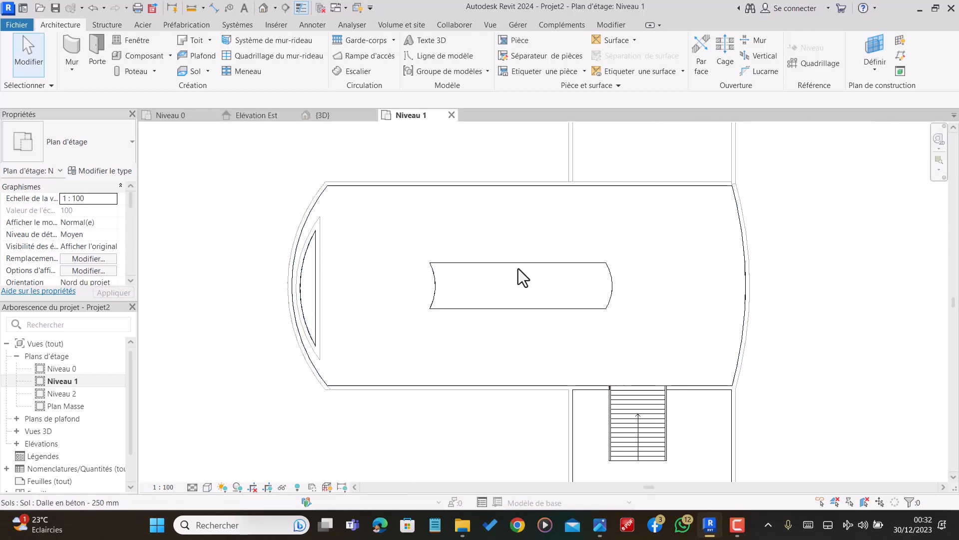
pyautogui.click(192, 71)
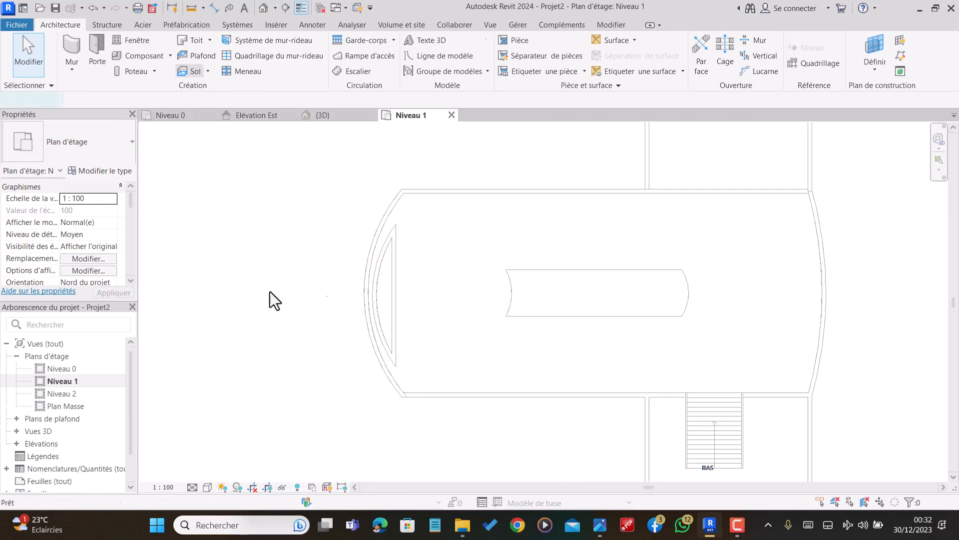
pyautogui.click(95, 170)
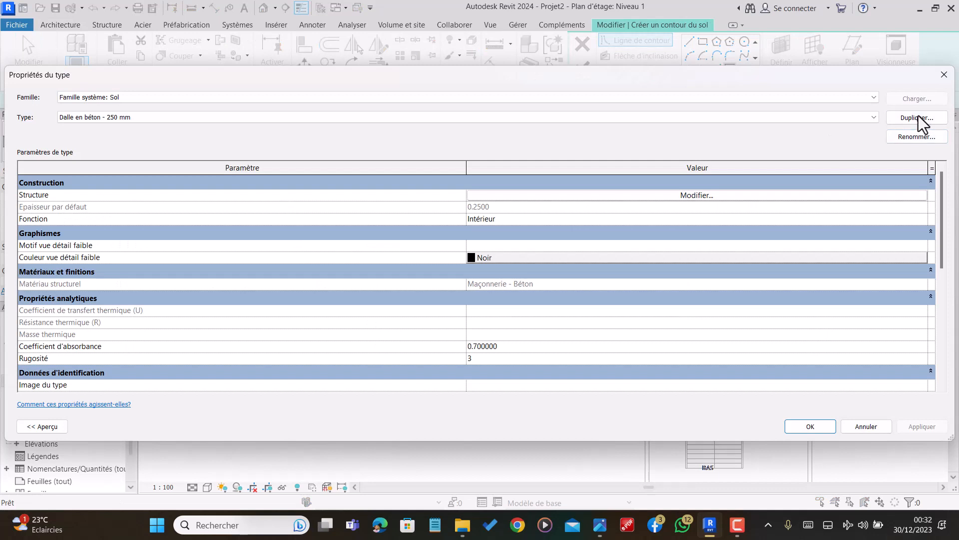
pyautogui.click(918, 117)
pyautogui.write('VER')
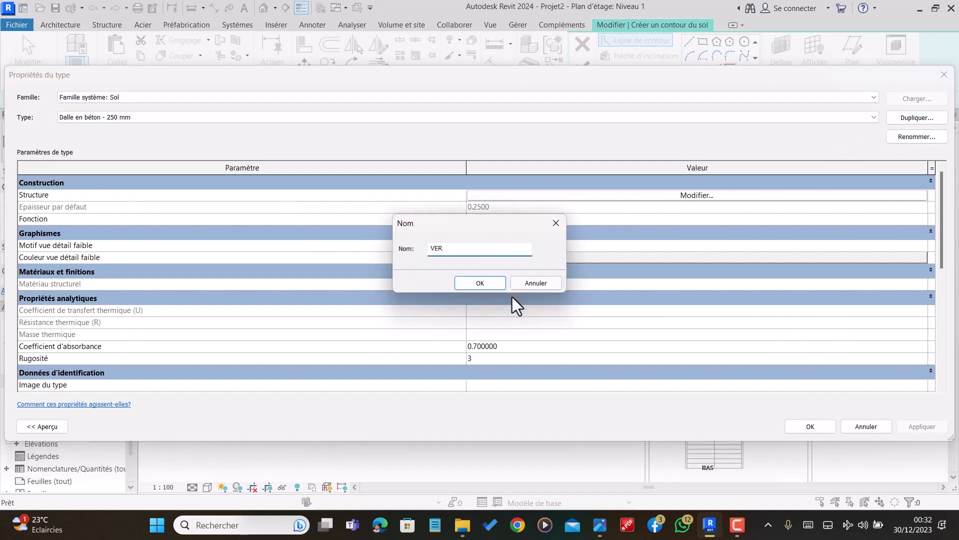
pyautogui.click(479, 283)
# Set the material of the VER floor type's structural layer to Fenêtre - Vitrage and accept the type properties
pyautogui.click(703, 195)
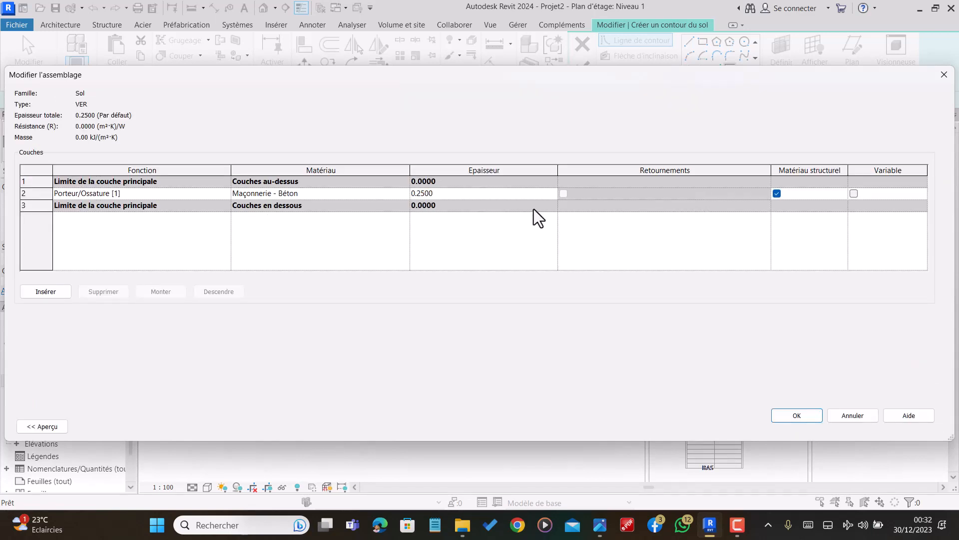
pyautogui.click(405, 192)
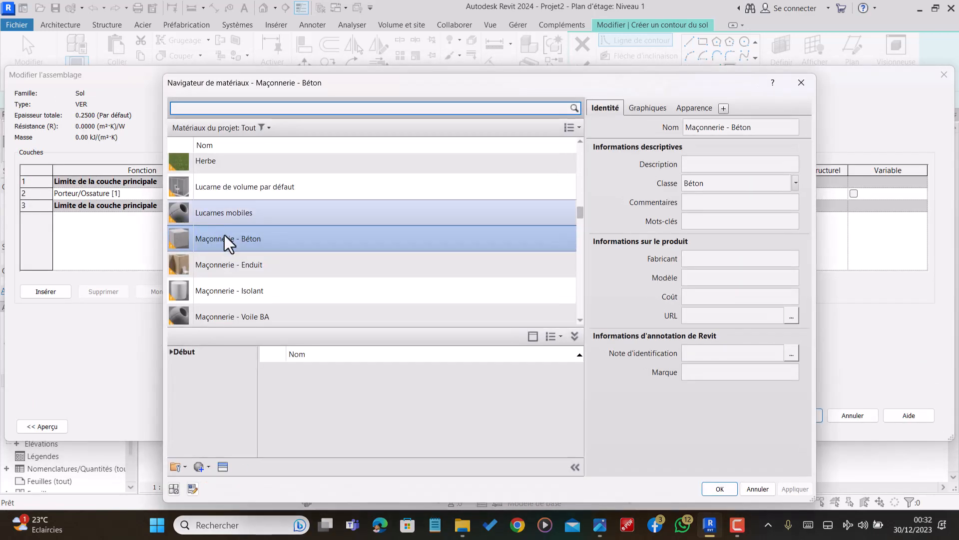
pyautogui.scroll(5, 253, 233)
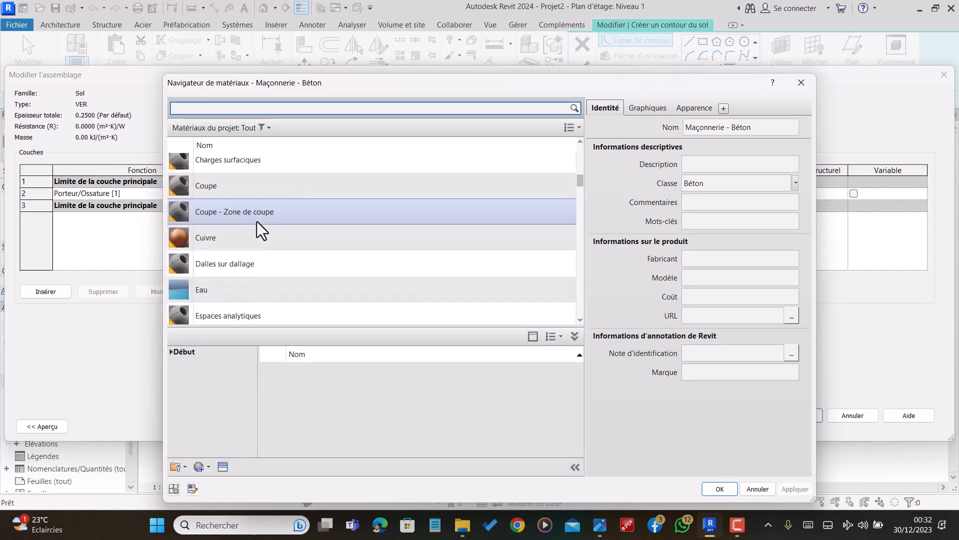
pyautogui.scroll(5, 257, 220)
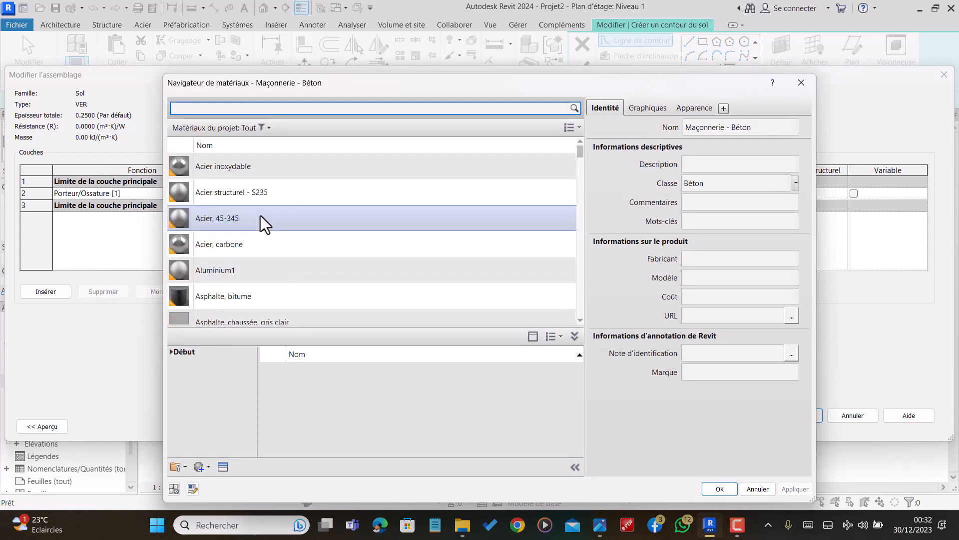
pyautogui.scroll(-10, 260, 216)
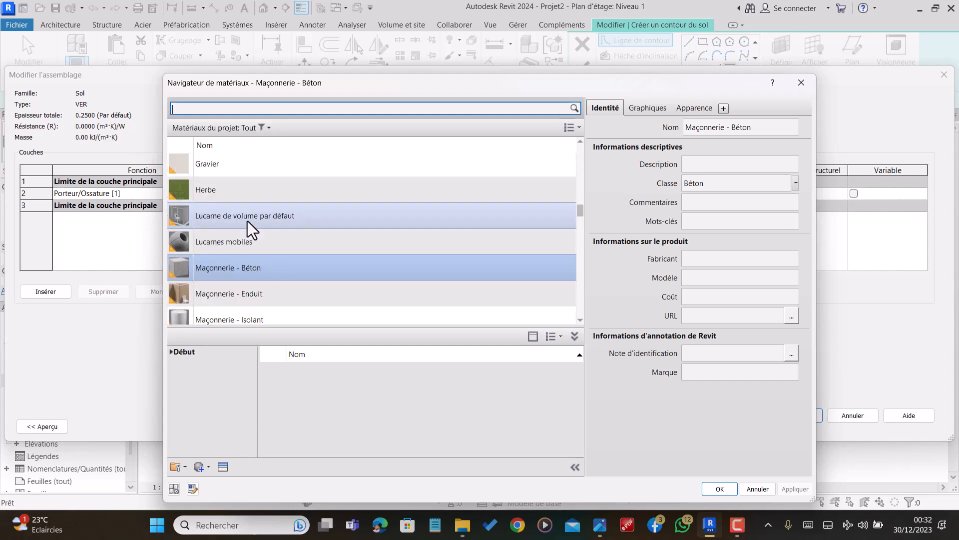
pyautogui.scroll(6, 247, 221)
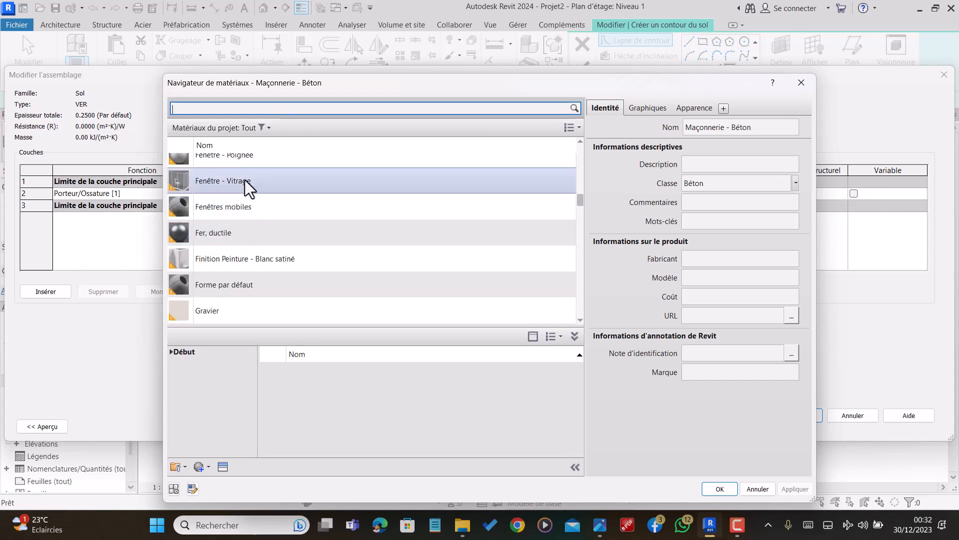
pyautogui.click(245, 180)
pyautogui.click(720, 488)
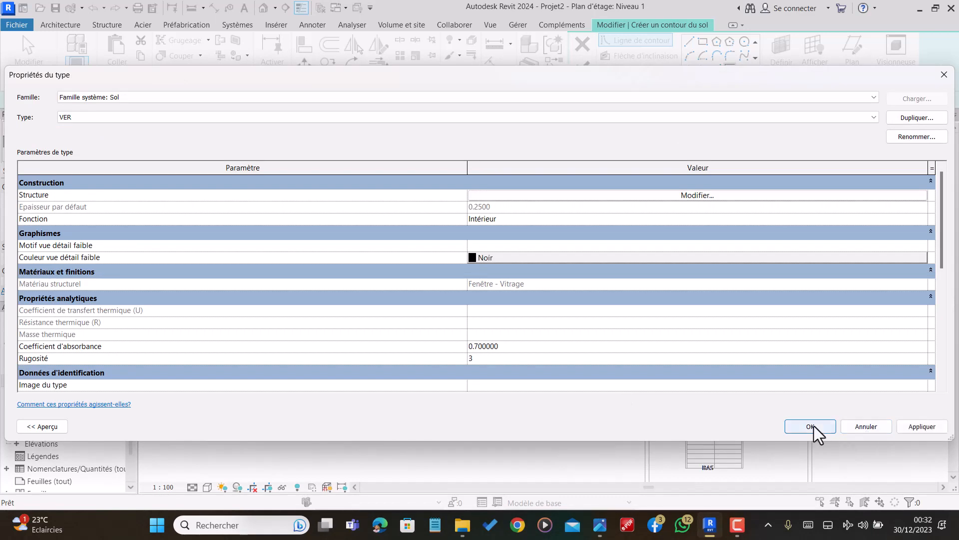
pyautogui.click(811, 426)
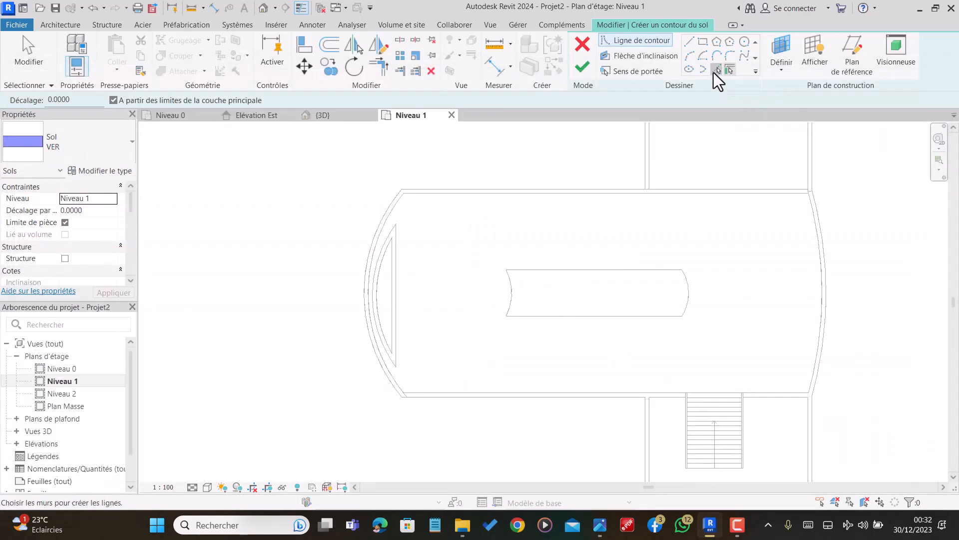
# Create the VER floor's boundary by picking the four edges of the hall's central opening, and finish the floor
pyautogui.click(714, 71)
pyautogui.click(652, 317)
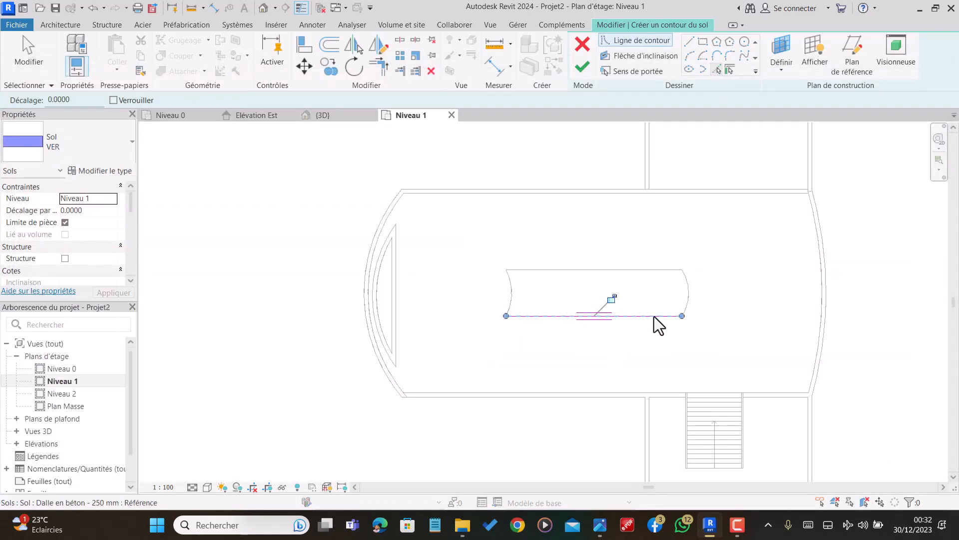
pyautogui.click(687, 294)
pyautogui.click(628, 270)
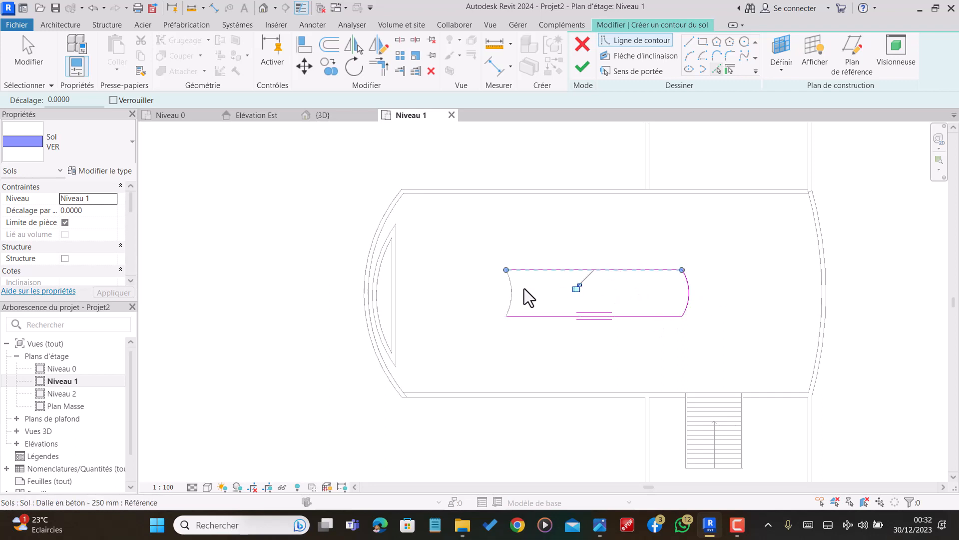
pyautogui.click(514, 295)
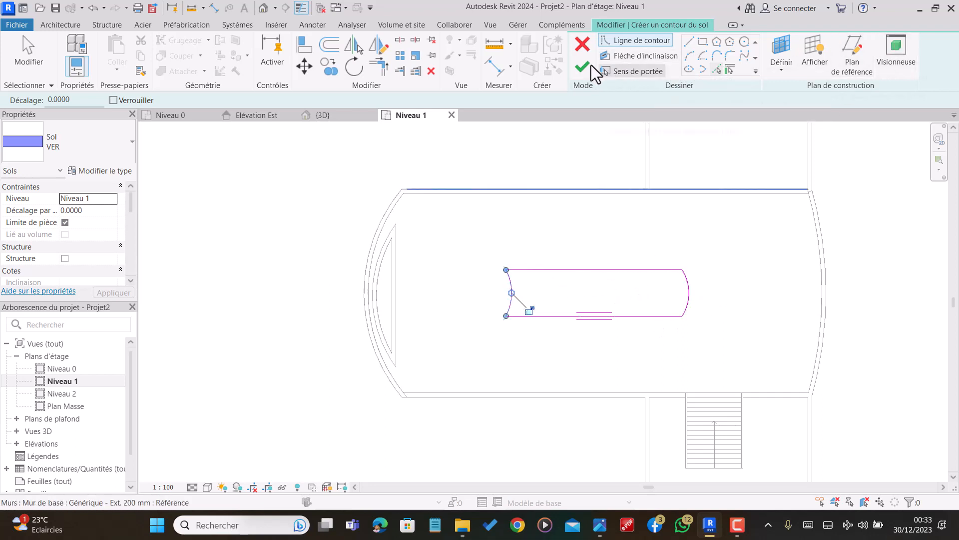
pyautogui.click(583, 68)
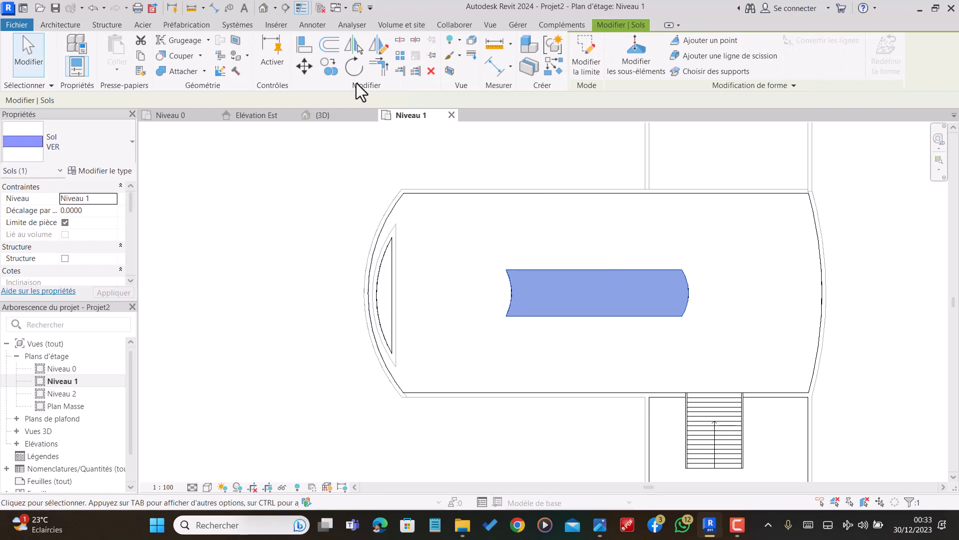
# Examine the glazed floor in the hall's opening in the 3D view from several angles
pyautogui.click(322, 116)
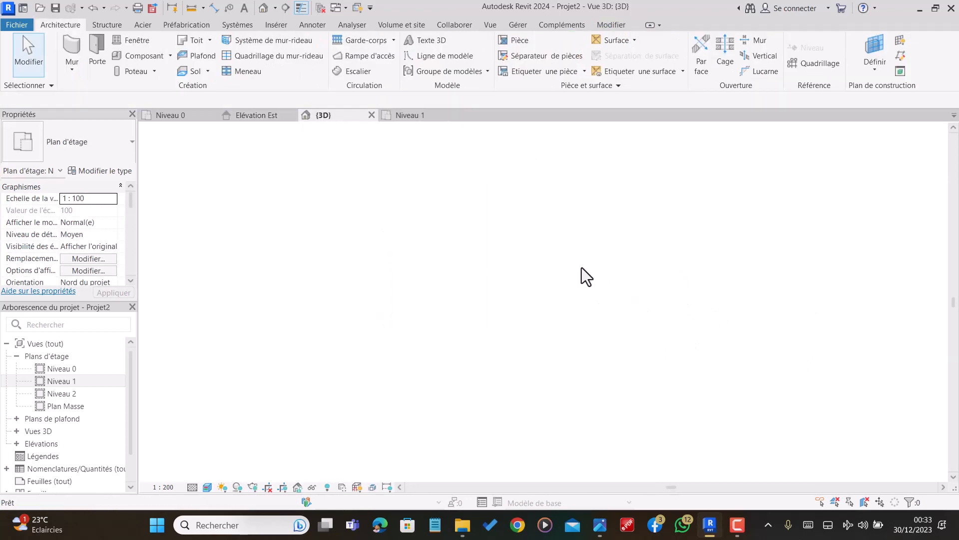
pyautogui.scroll(2, 749, 215)
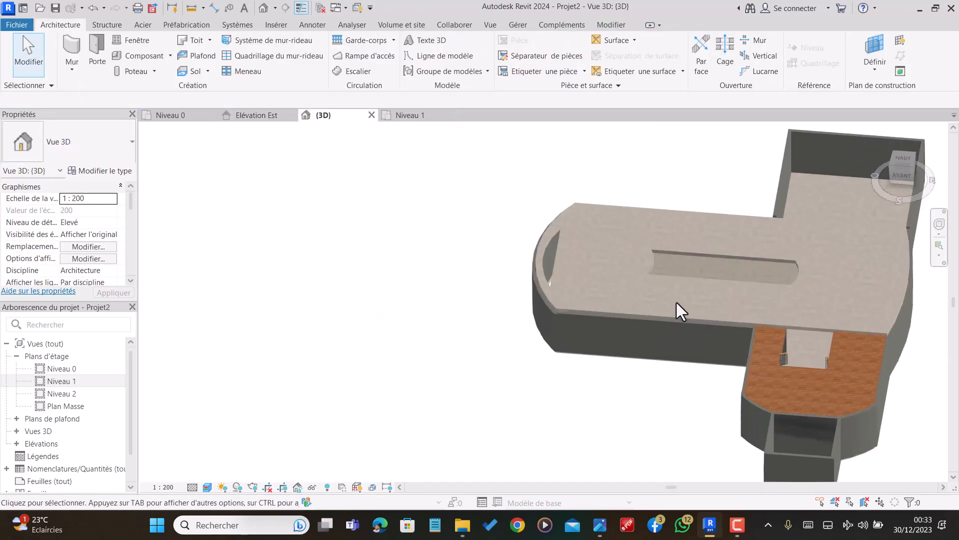
pyautogui.keyDown('shift'); pyautogui.moveTo(676, 304); pyautogui.dragTo(834, 382, button='middle'); pyautogui.keyUp('shift')
pyautogui.keyDown('shift'); pyautogui.moveTo(775, 299); pyautogui.dragTo(761, 307, button='middle'); pyautogui.keyUp('shift')
pyautogui.middleClick(757, 315)
pyautogui.middleClick(757, 315)
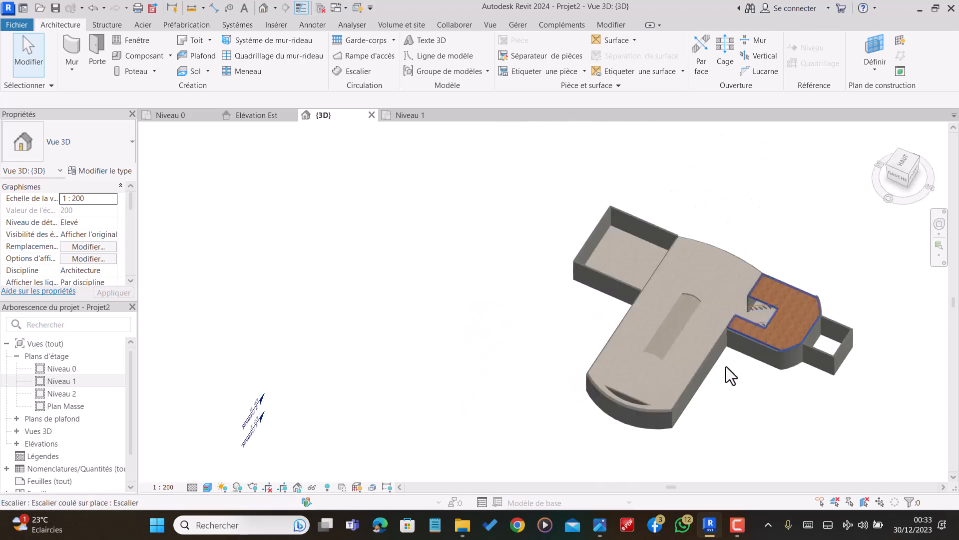
pyautogui.scroll(-2, 566, 290)
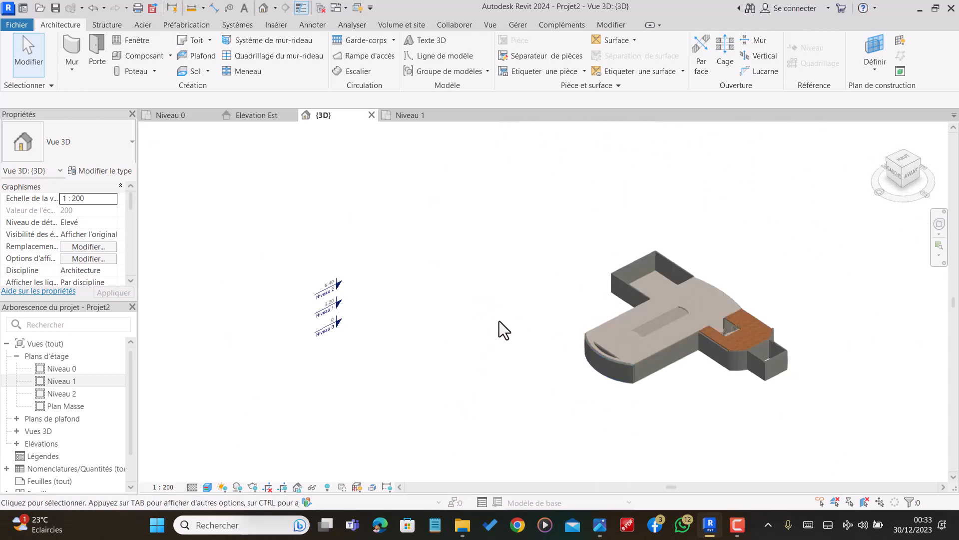
# Examine the building model in the 3D view from several angles
pyautogui.scroll(3, 770, 325)
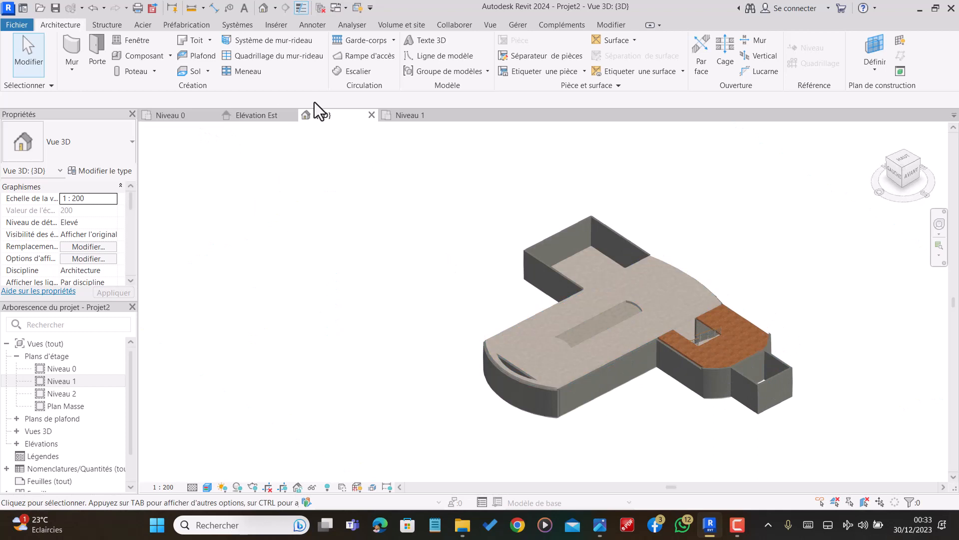
pyautogui.scroll(-2, 293, 251)
pyautogui.keyDown('shift'); pyautogui.moveTo(616, 357); pyautogui.dragTo(563, 372, button='middle'); pyautogui.keyUp('shift')
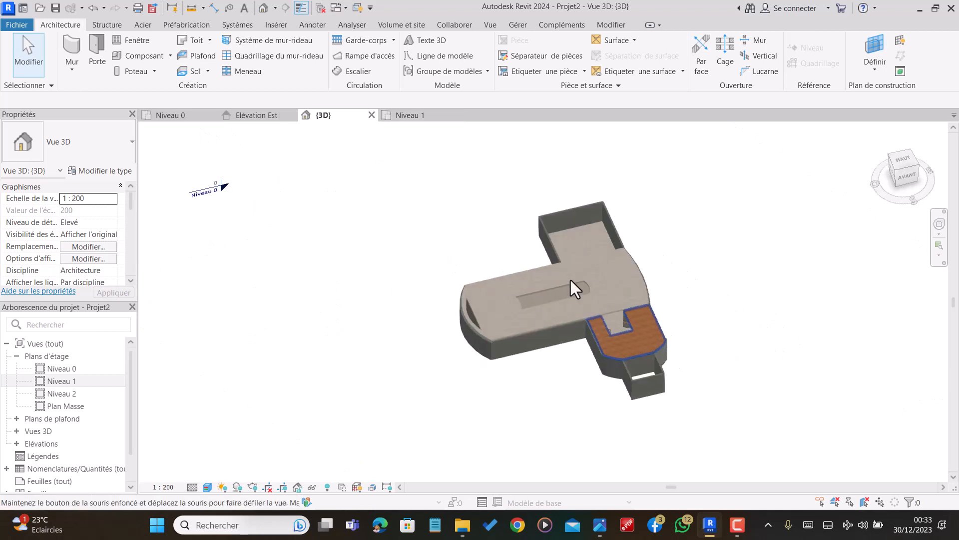
pyautogui.scroll(5, 593, 235)
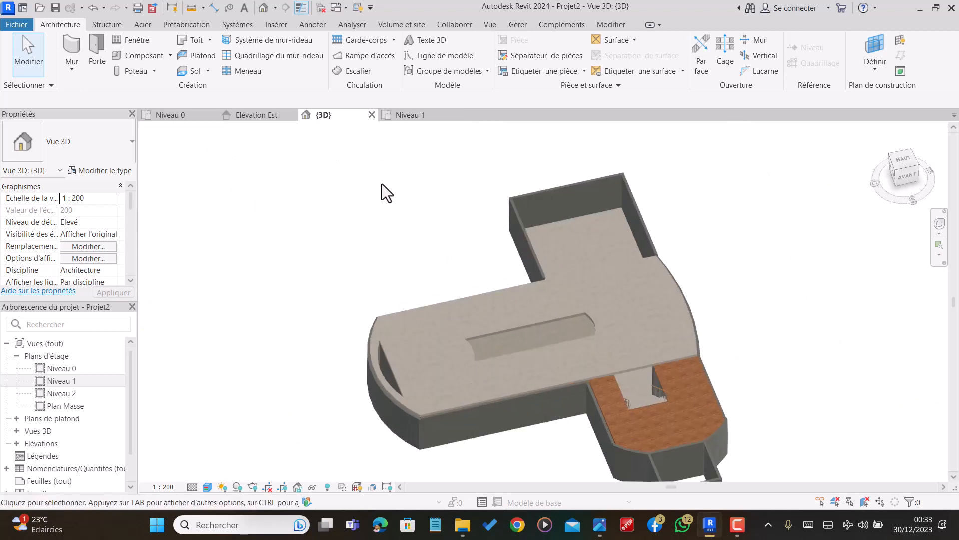
pyautogui.scroll(-2, 584, 347)
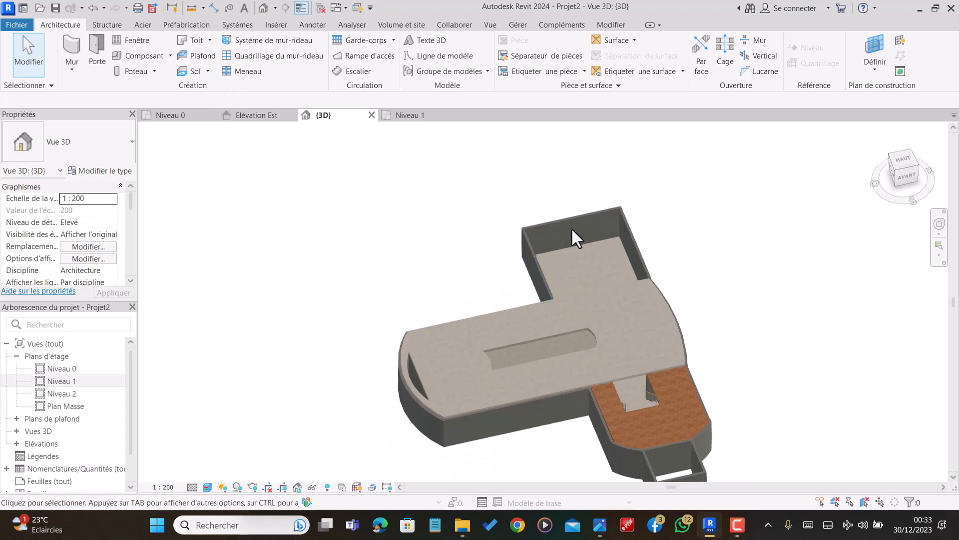
pyautogui.scroll(-2, 592, 163)
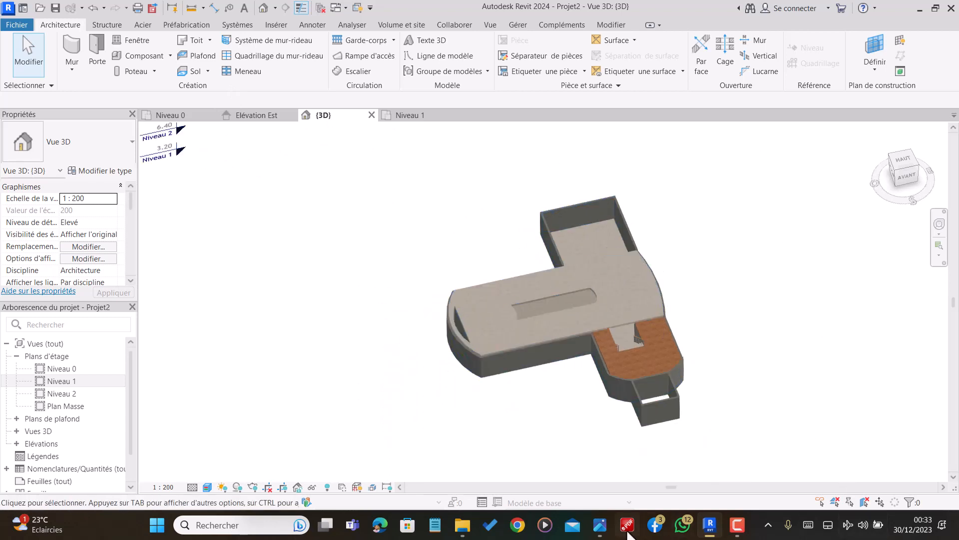
# Switch to the reference image in Photos, study the house sketch, and return to Revit to compare the upper wing in 3D
pyautogui.click(600, 524)
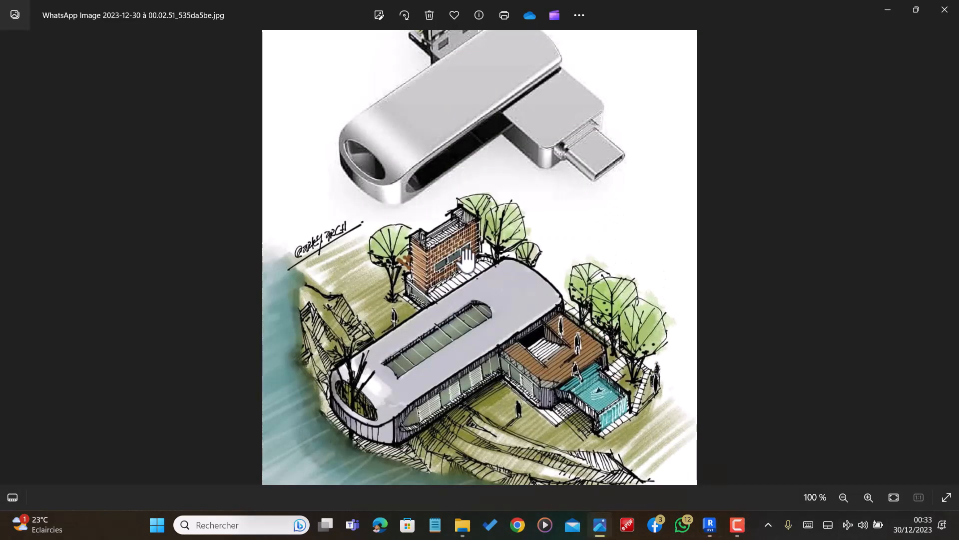
pyautogui.scroll(-1, 466, 260)
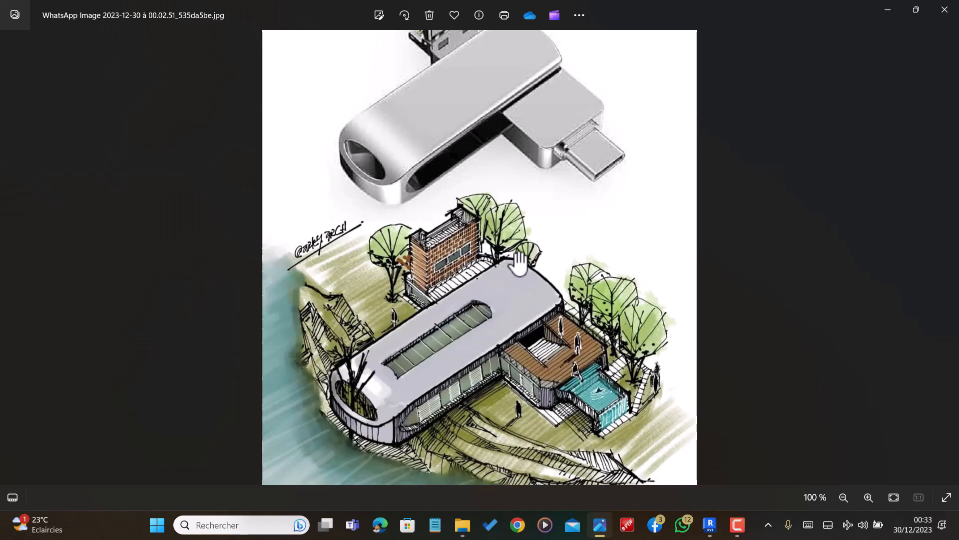
pyautogui.scroll(-1, 574, 328)
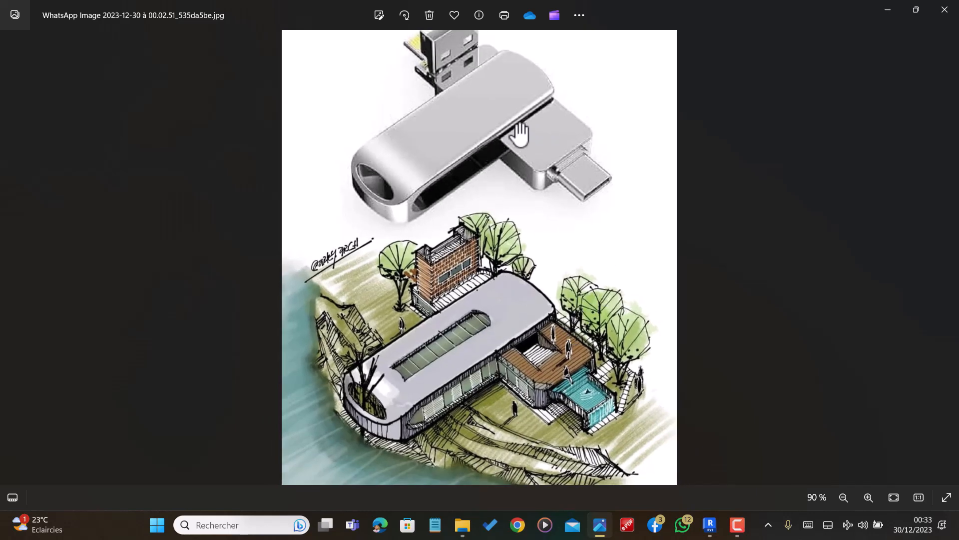
pyautogui.scroll(-1, 491, 353)
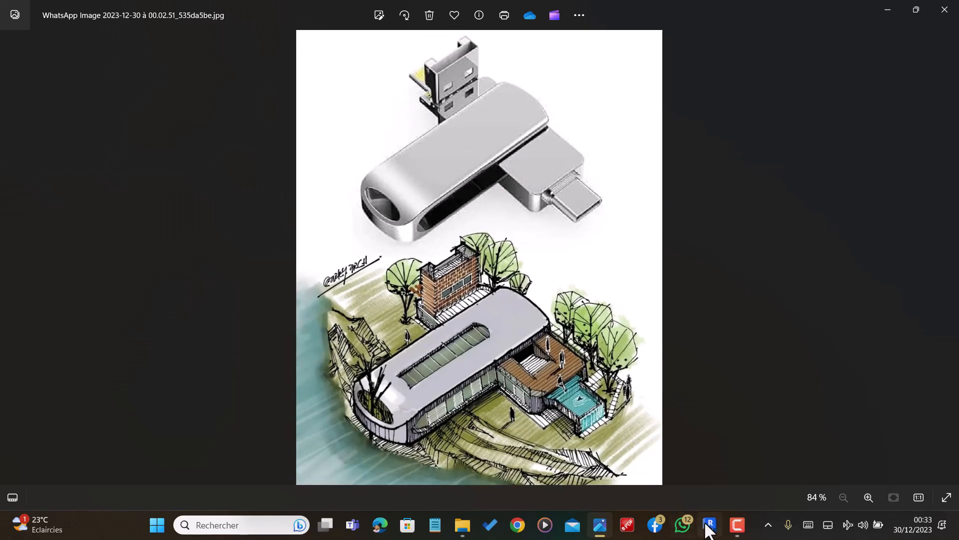
pyautogui.moveTo(709, 528)
pyautogui.click(699, 486)
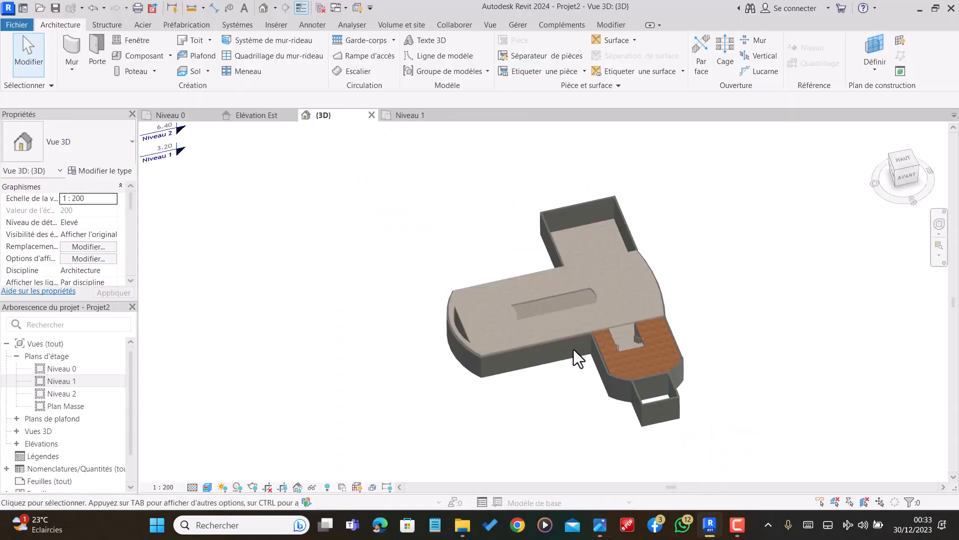
pyautogui.scroll(4, 559, 227)
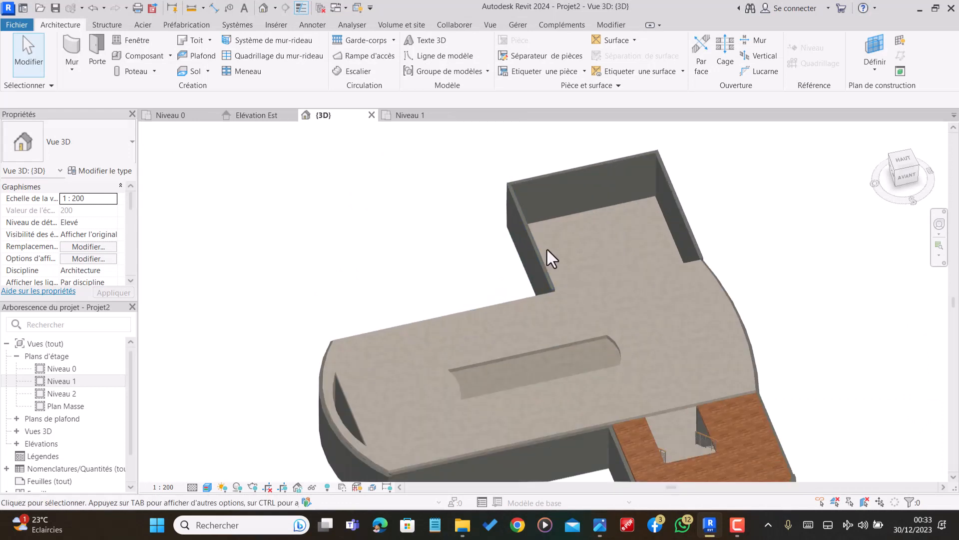
pyautogui.scroll(1, 547, 250)
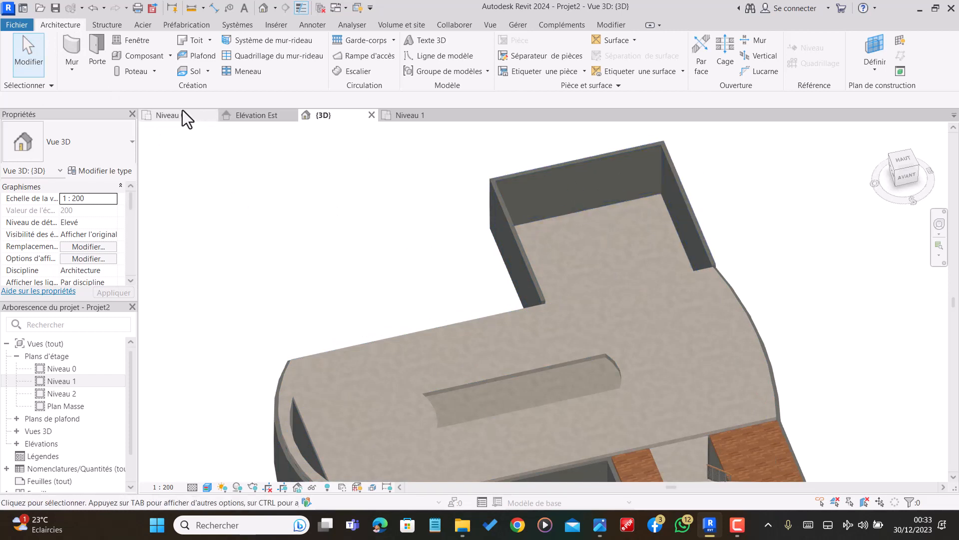
# In the Niveau 0 plan, draw an 8.00 m Générique - Ext. 200 mm wall across the upper wing along its dividing line
pyautogui.click(167, 118)
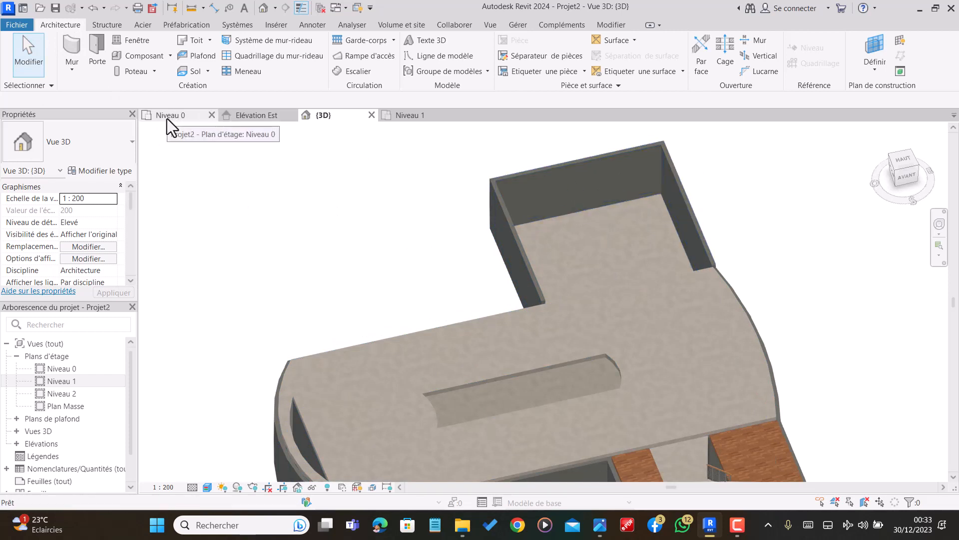
pyautogui.scroll(2, 593, 183)
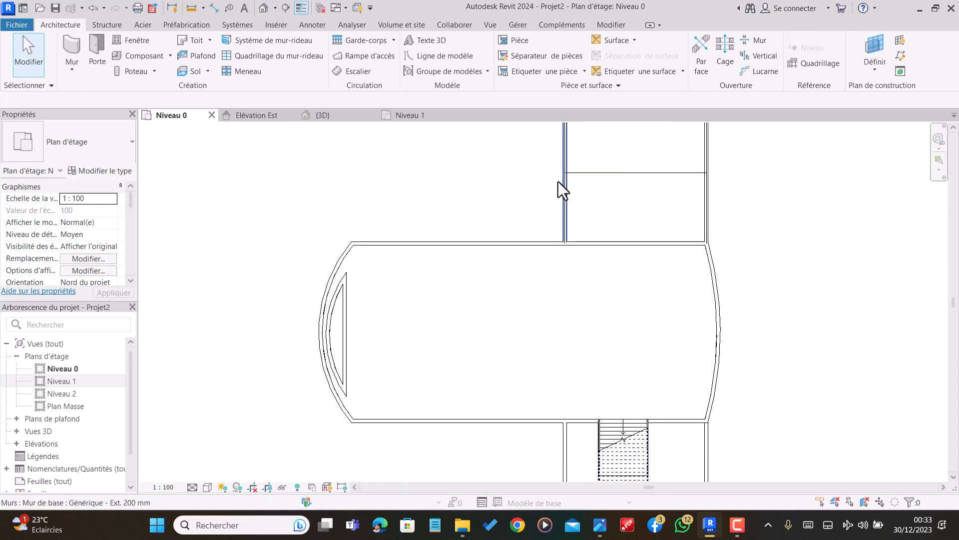
pyautogui.click(66, 44)
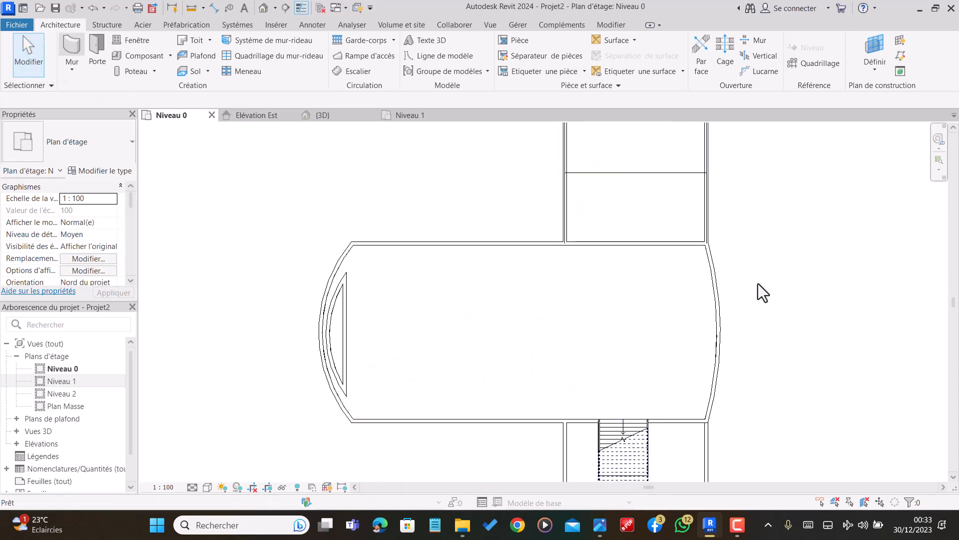
pyautogui.click(565, 175)
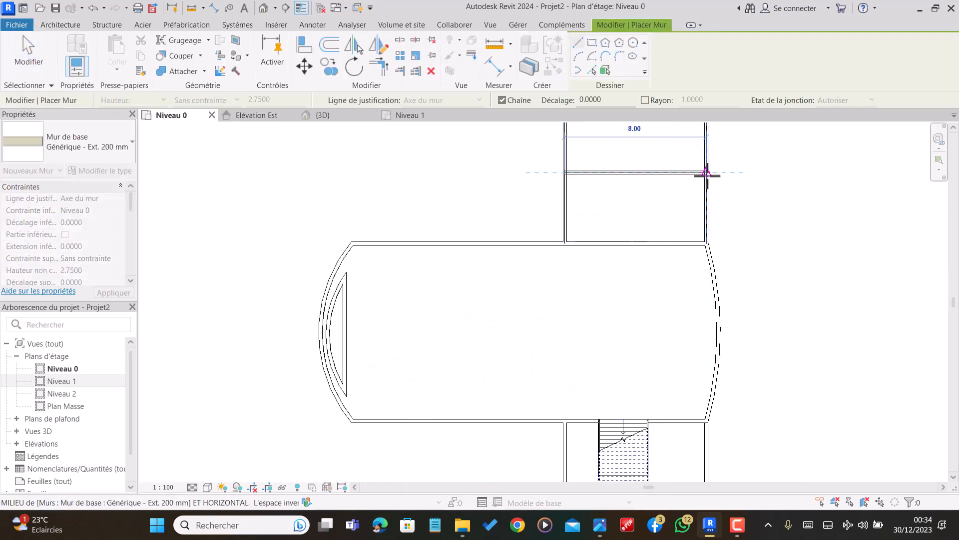
pyautogui.click(706, 172)
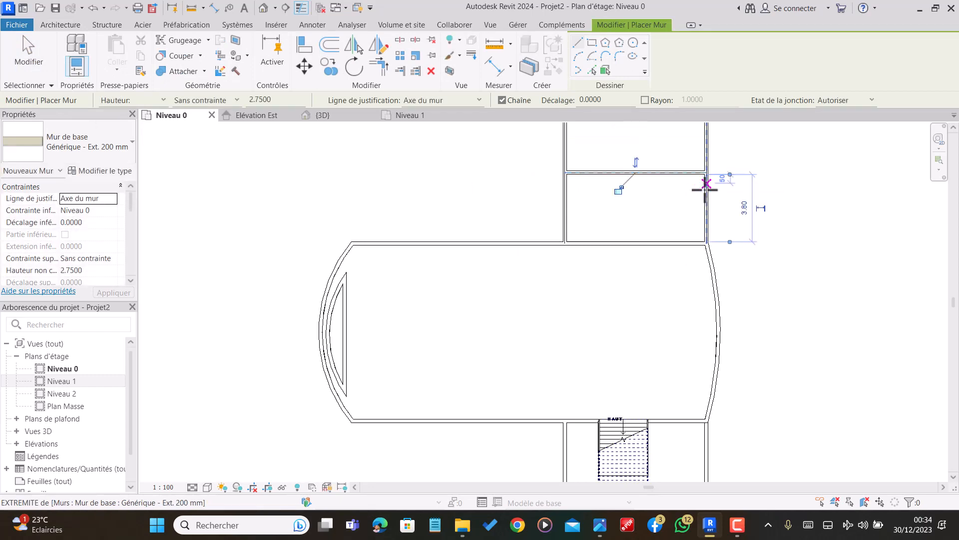
pyautogui.press('Escape')
pyautogui.press('Escape')
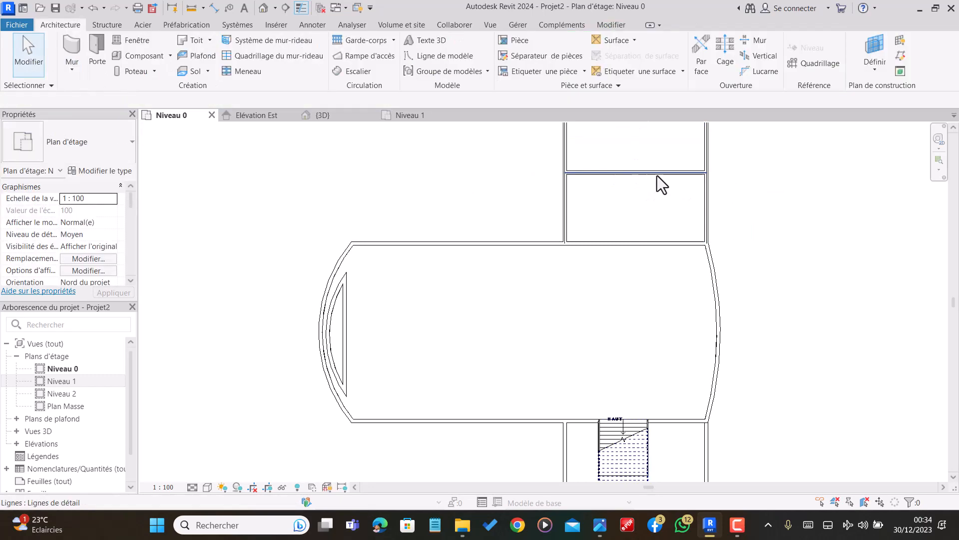
# Set the top constraint of the wing's new dividing wall to Niveau 2
pyautogui.click(655, 174)
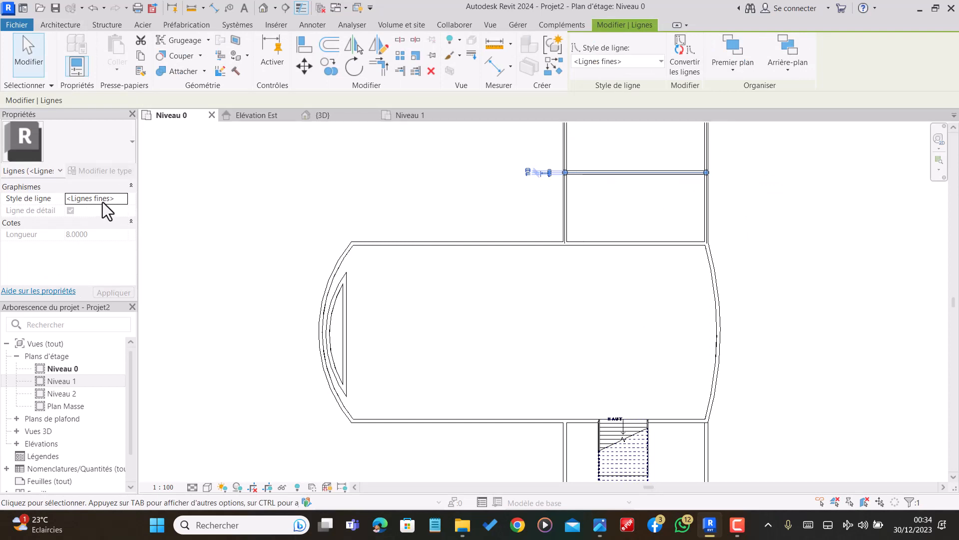
pyautogui.press('Escape')
pyautogui.scroll(4, 631, 173)
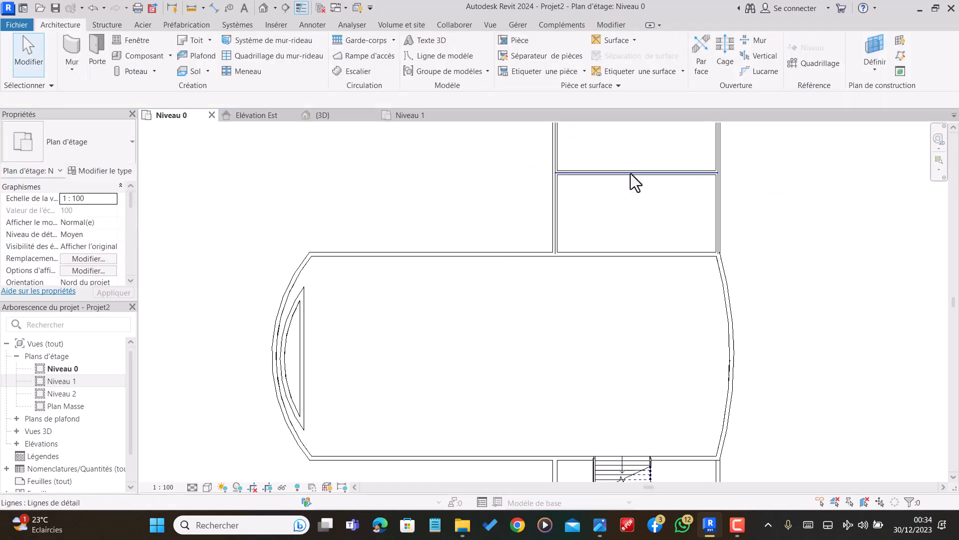
pyautogui.click(638, 170)
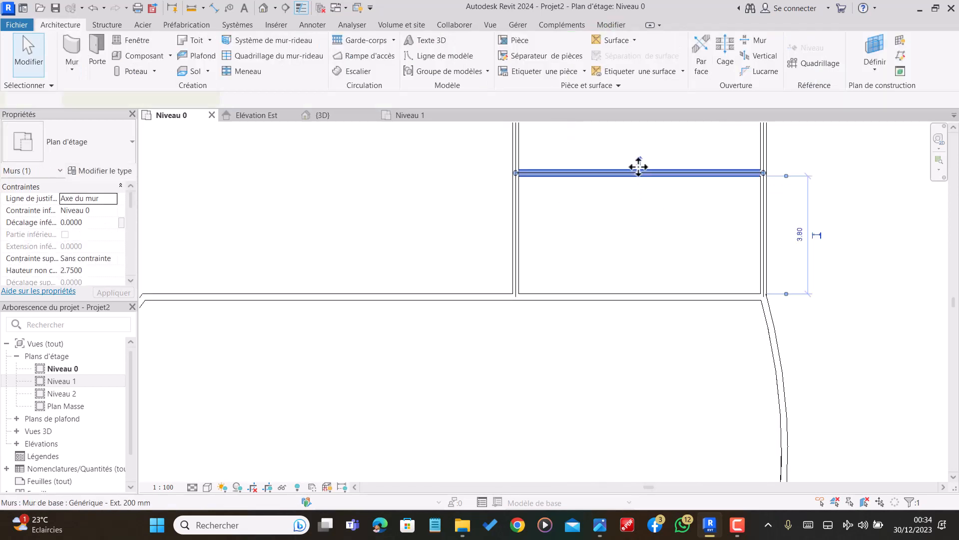
pyautogui.click(95, 259)
pyautogui.click(112, 258)
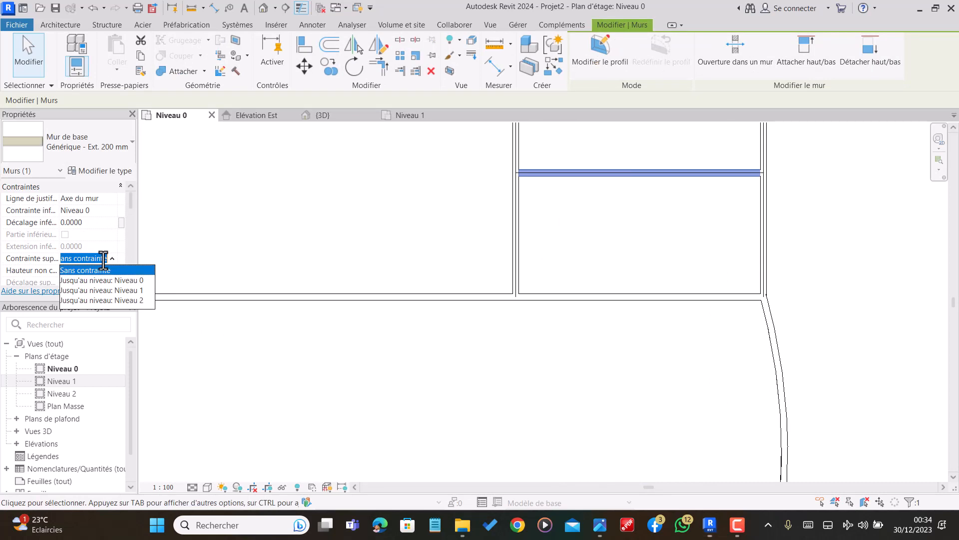
pyautogui.click(142, 300)
pyautogui.scroll(-2, 230, 325)
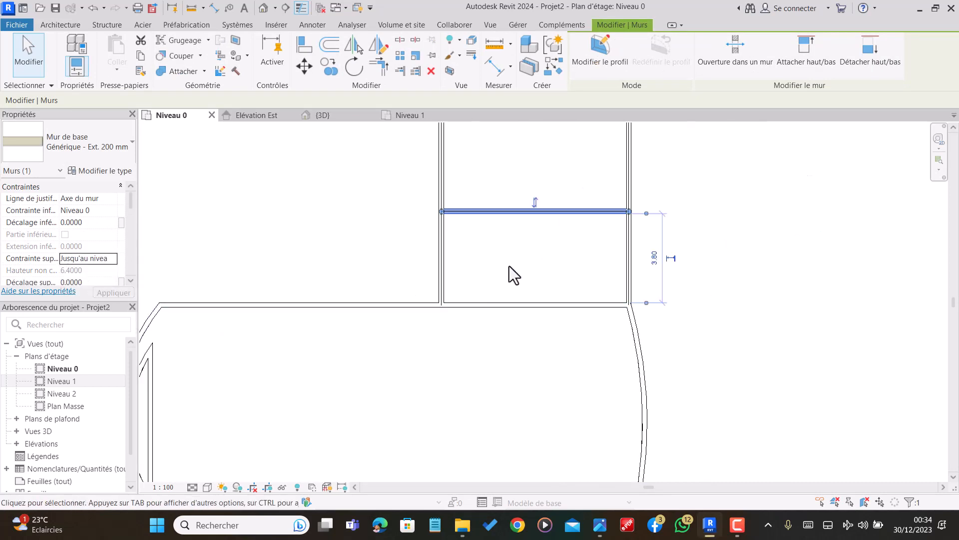
# Set the top constraint of the upper wing's outer end wall to Niveau 2 and inspect both raised walls in 3D
pyautogui.scroll(-2, 510, 267)
pyautogui.click(522, 181)
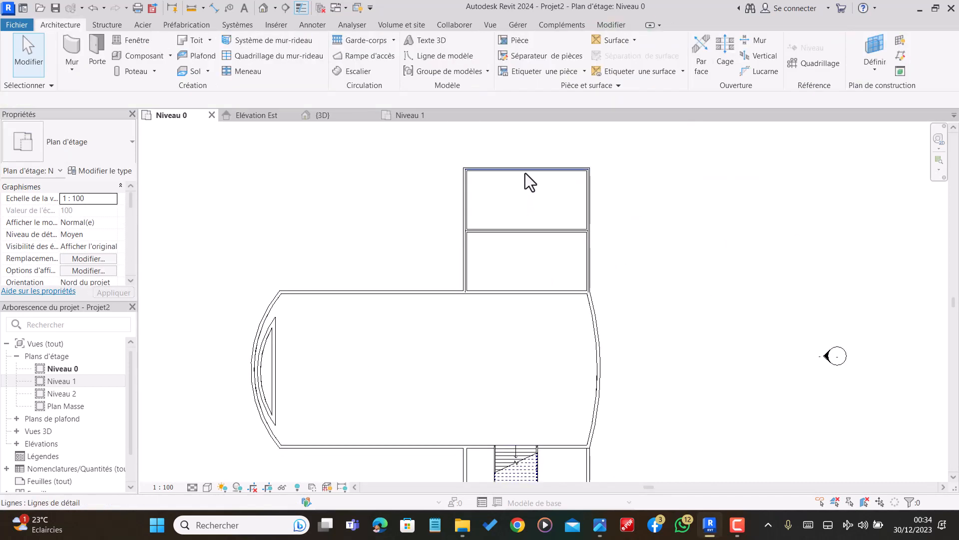
pyautogui.click(524, 173)
pyautogui.scroll(2, 525, 173)
pyautogui.scroll(2, 528, 173)
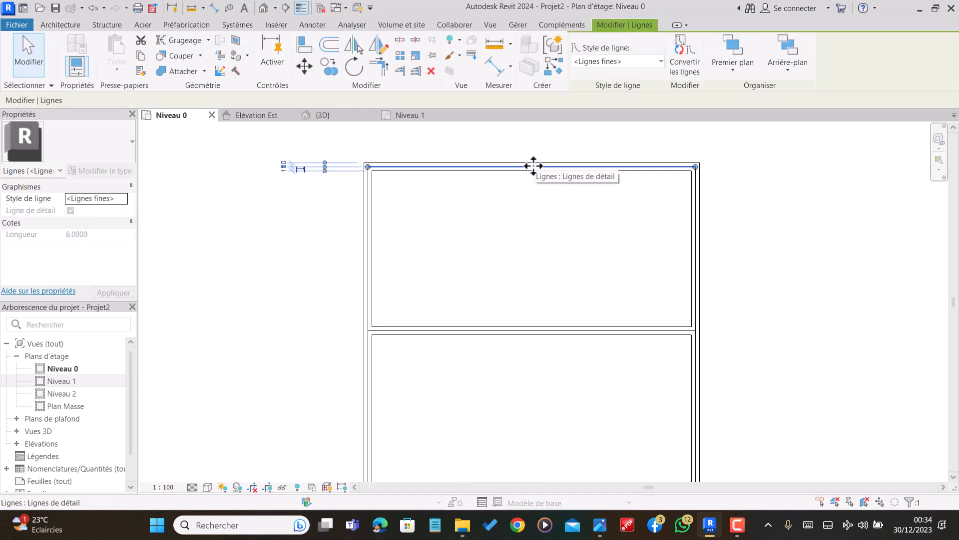
pyautogui.press('Escape')
pyautogui.click(532, 163)
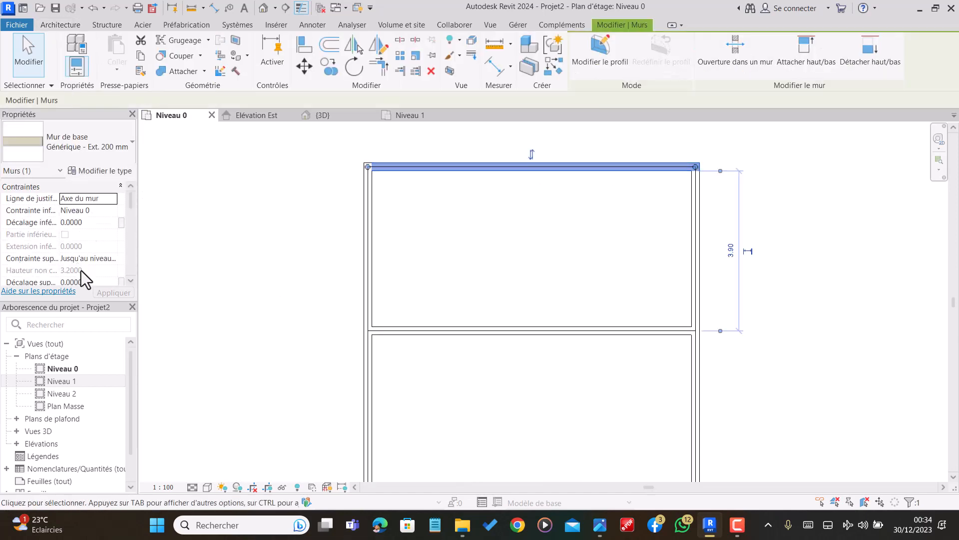
pyautogui.click(101, 258)
pyautogui.click(112, 258)
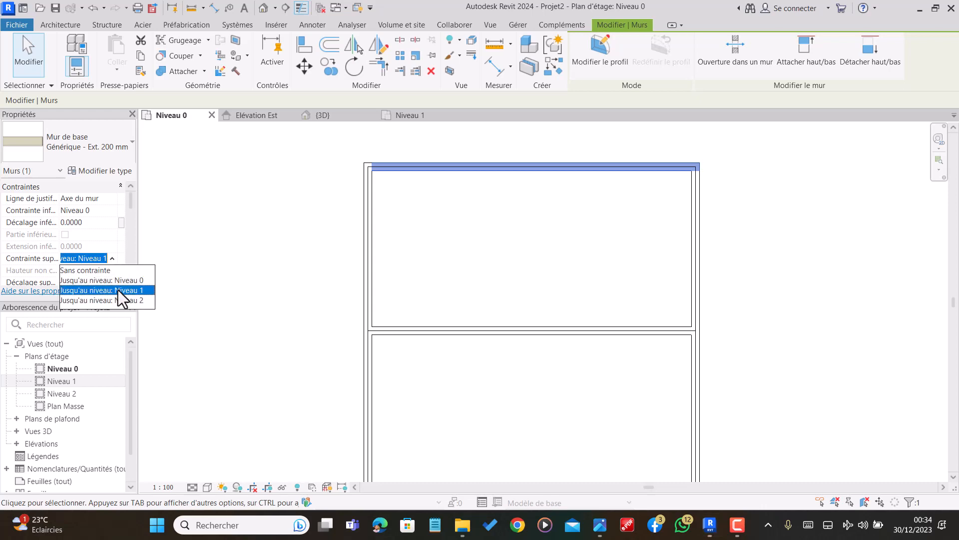
pyautogui.click(116, 300)
pyautogui.click(292, 189)
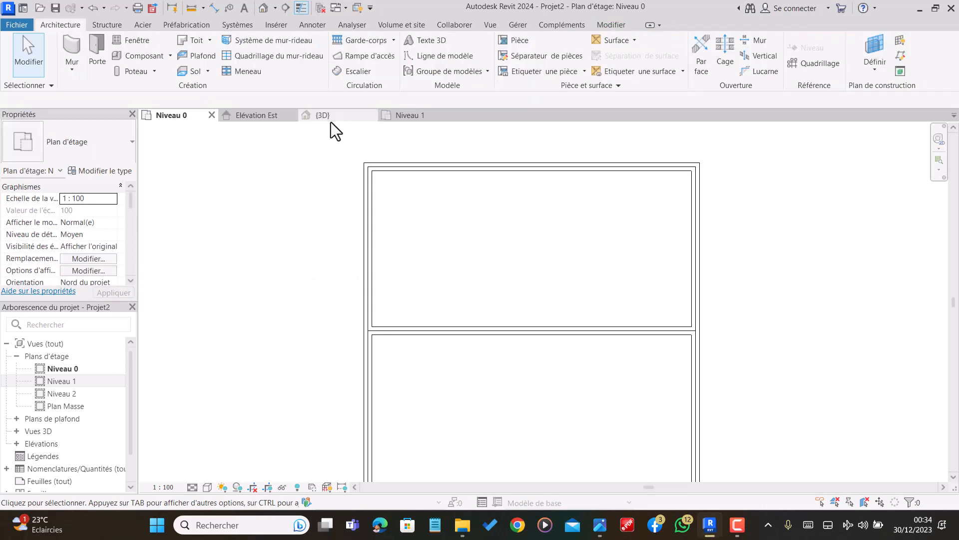
pyautogui.click(345, 118)
pyautogui.scroll(-3, 629, 220)
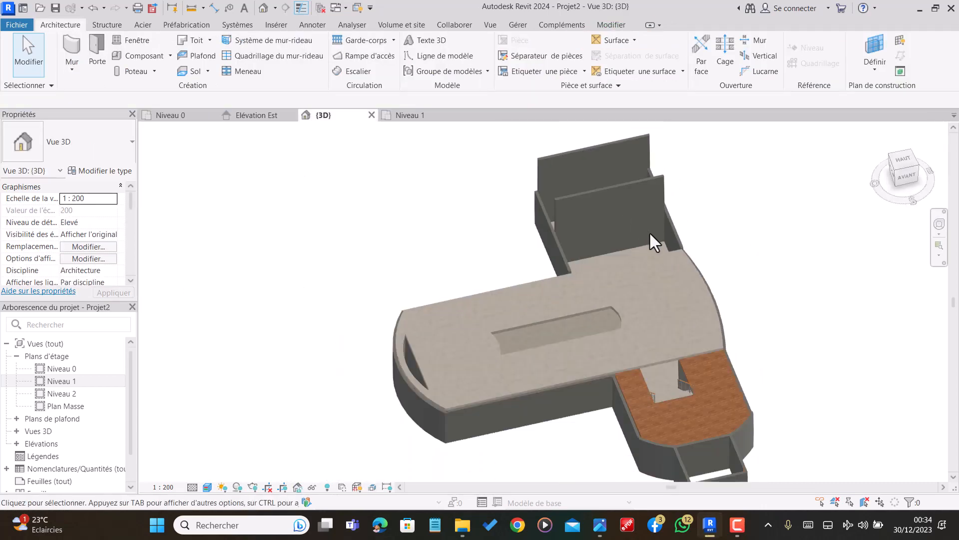
pyautogui.keyDown('shift'); pyautogui.moveTo(577, 310); pyautogui.dragTo(391, 313, button='middle'); pyautogui.keyUp('shift')
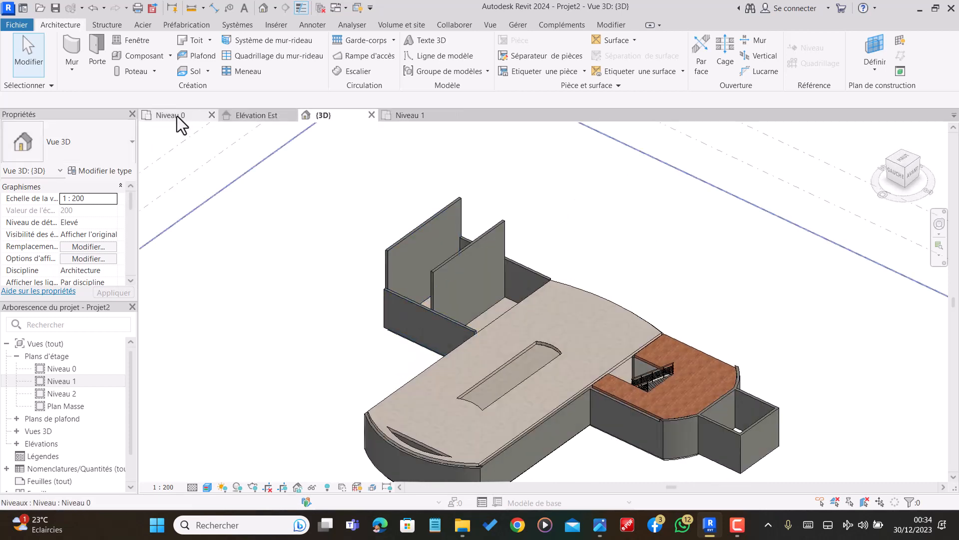
pyautogui.scroll(2, 430, 257)
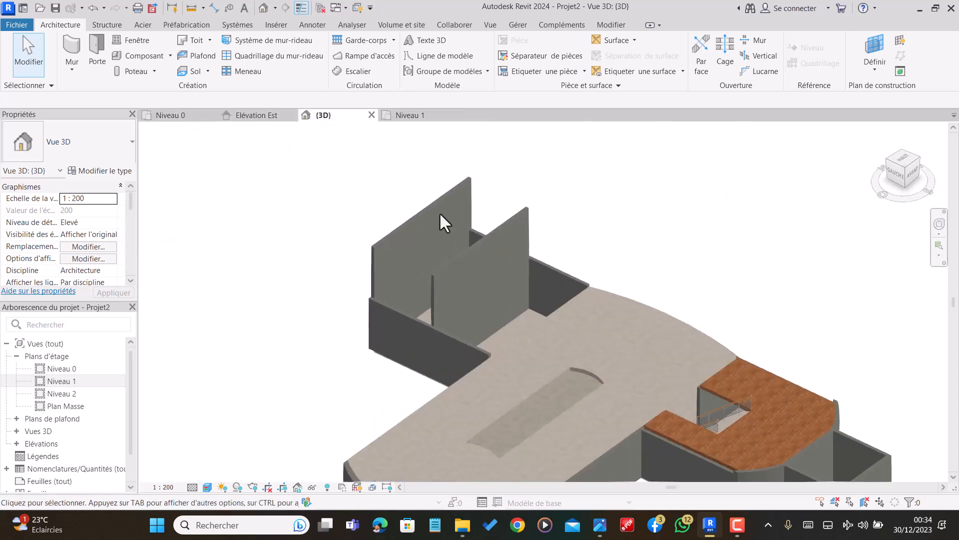
# In the Niveau 1 plan, draw a Générique - Ext. 200 mm wall along the rear wing's west side, from the end wall to the dividing wall
pyautogui.click(406, 114)
pyautogui.scroll(-3, 429, 264)
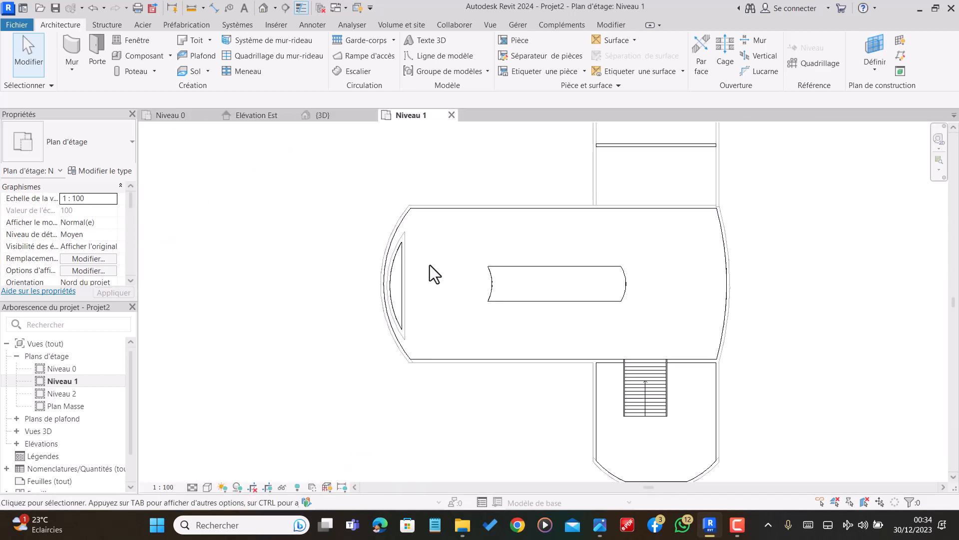
pyautogui.scroll(2, 565, 182)
pyautogui.scroll(1, 565, 182)
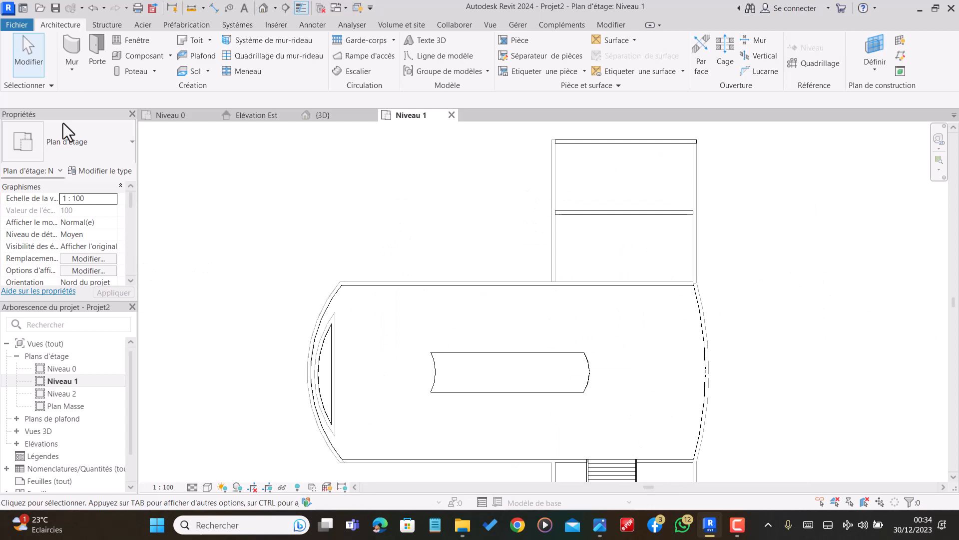
pyautogui.click(72, 55)
pyautogui.scroll(3, 558, 134)
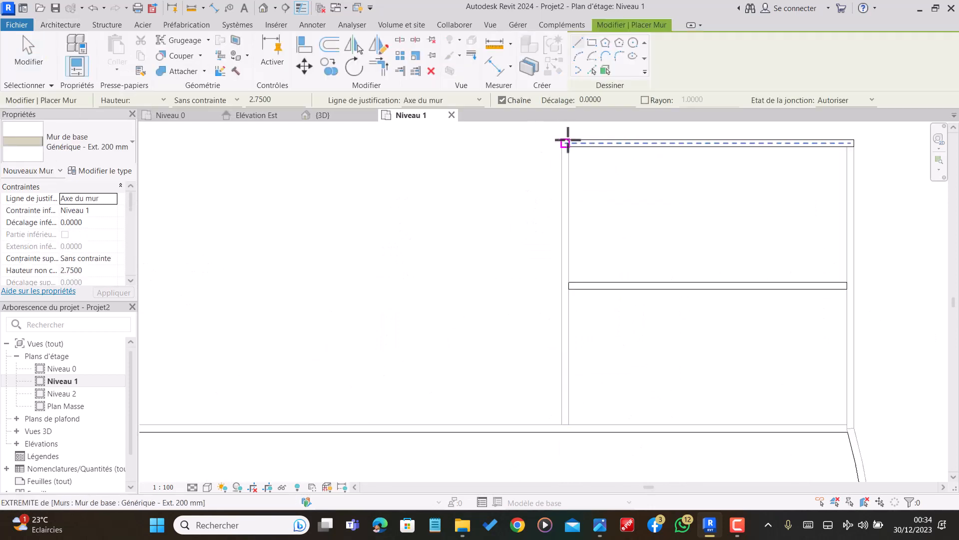
pyautogui.click(565, 143)
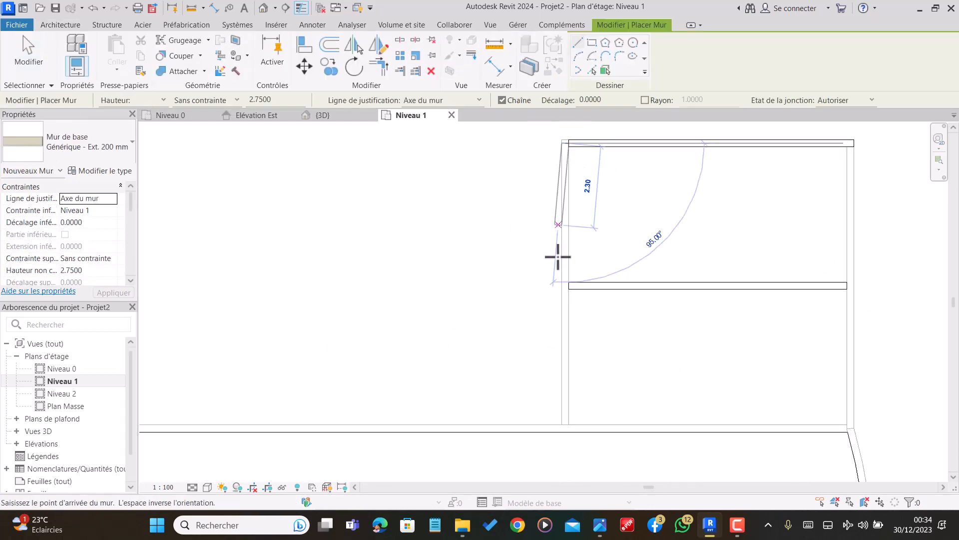
pyautogui.click(565, 286)
pyautogui.press('Escape')
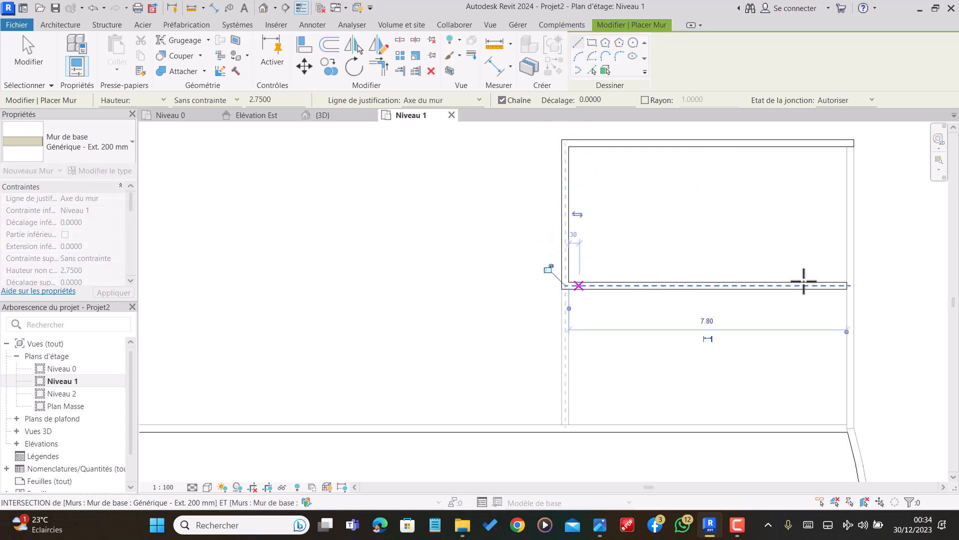
# Draw the matching Générique - Ext. 200 mm wall along the wing's east side, from the dividing wall to the end wall
pyautogui.click(851, 286)
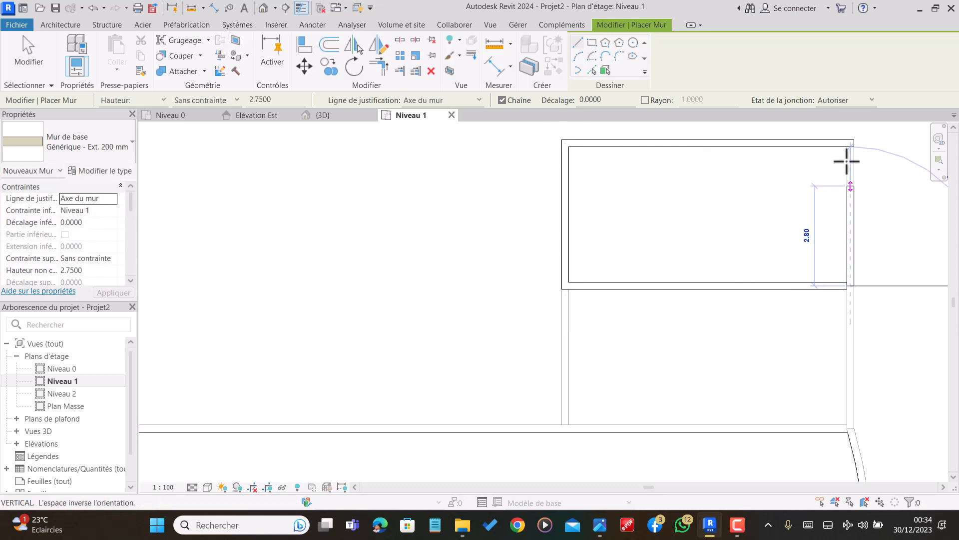
pyautogui.click(851, 143)
pyautogui.press('Escape')
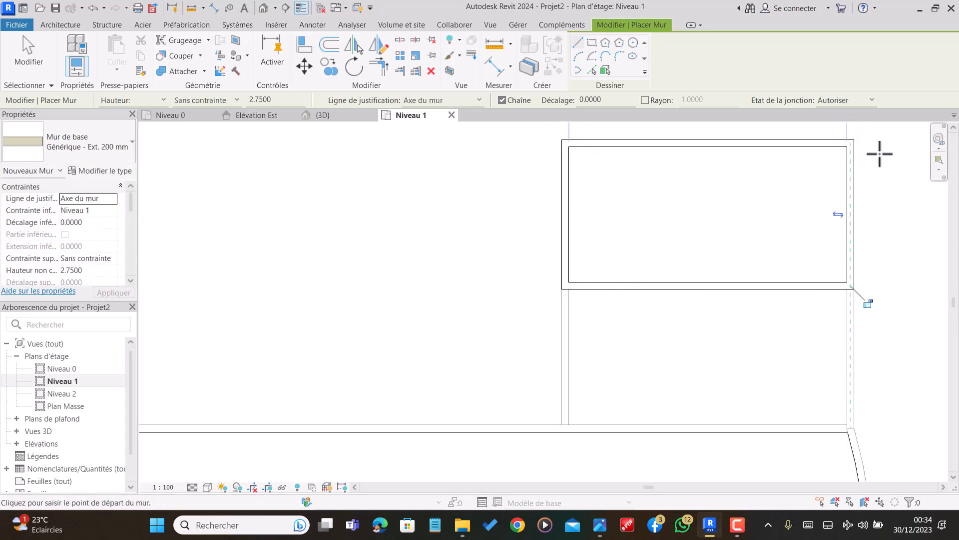
pyautogui.scroll(-2, 543, 263)
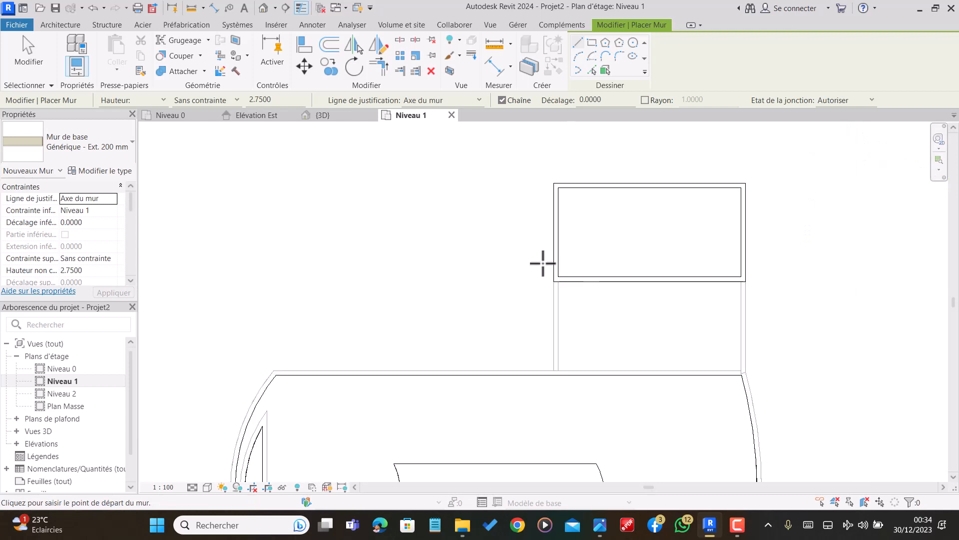
# Examine the rear block in the 3D view, comparing the height of the new side walls with the end and dividing walls
pyautogui.click(326, 116)
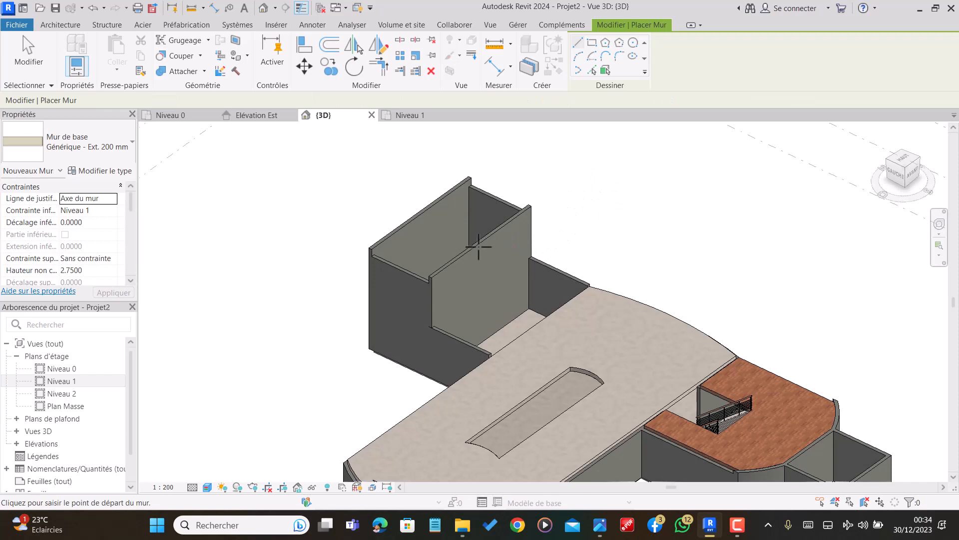
pyautogui.press('Escape')
pyautogui.keyDown('shift'); pyautogui.moveTo(451, 338); pyautogui.dragTo(578, 387, button='middle'); pyautogui.keyUp('shift')
pyautogui.scroll(-2, 582, 242)
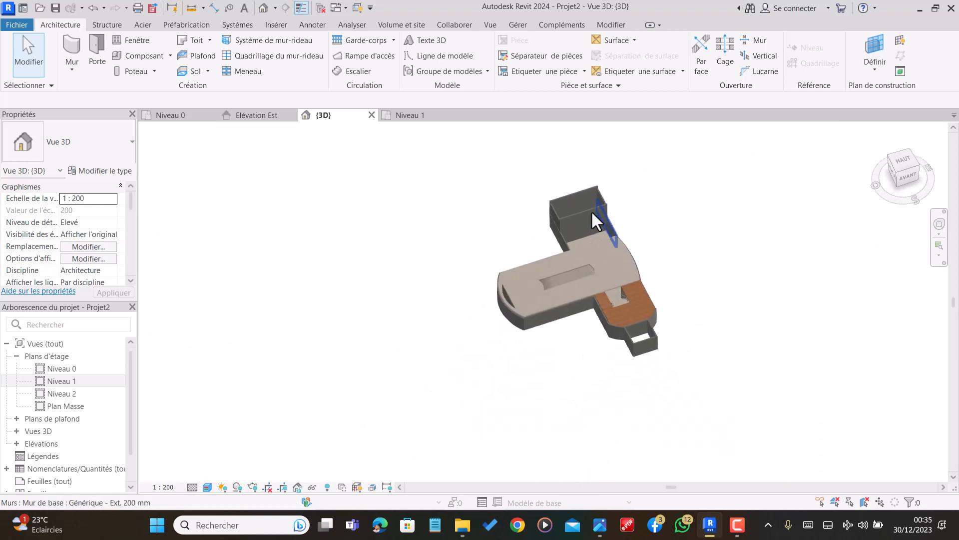
pyautogui.scroll(3, 580, 220)
pyautogui.scroll(-1, 571, 209)
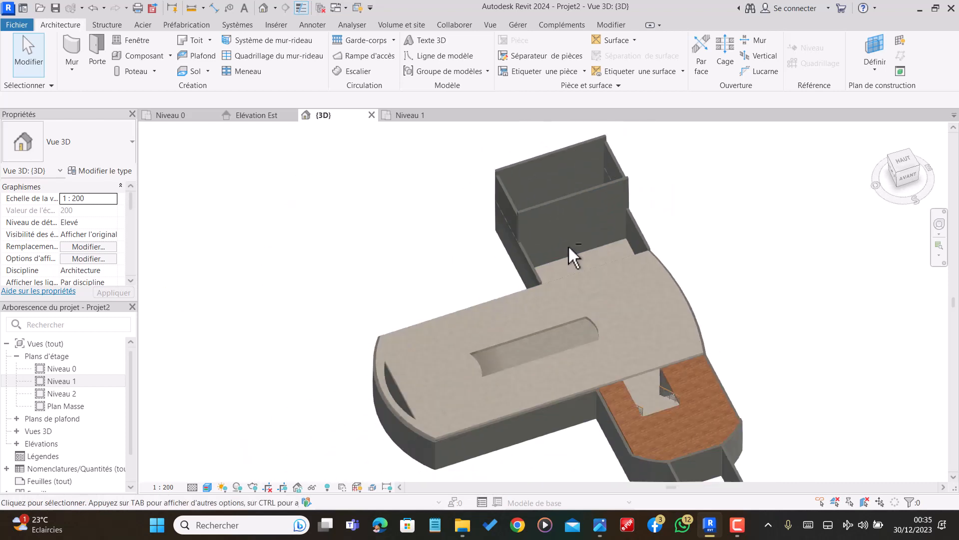
pyautogui.keyDown('shift'); pyautogui.moveTo(568, 245); pyautogui.dragTo(564, 226, button='middle'); pyautogui.keyUp('shift')
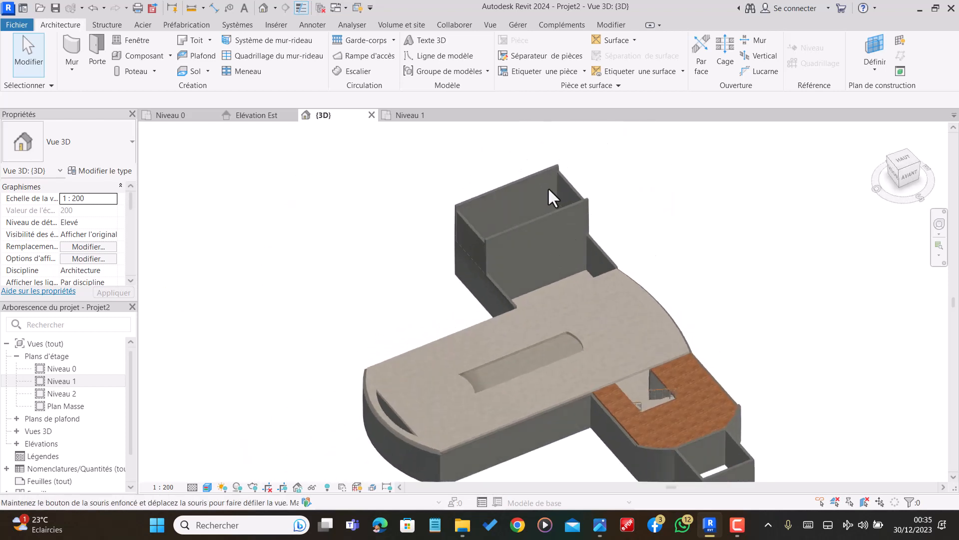
pyautogui.scroll(4, 476, 279)
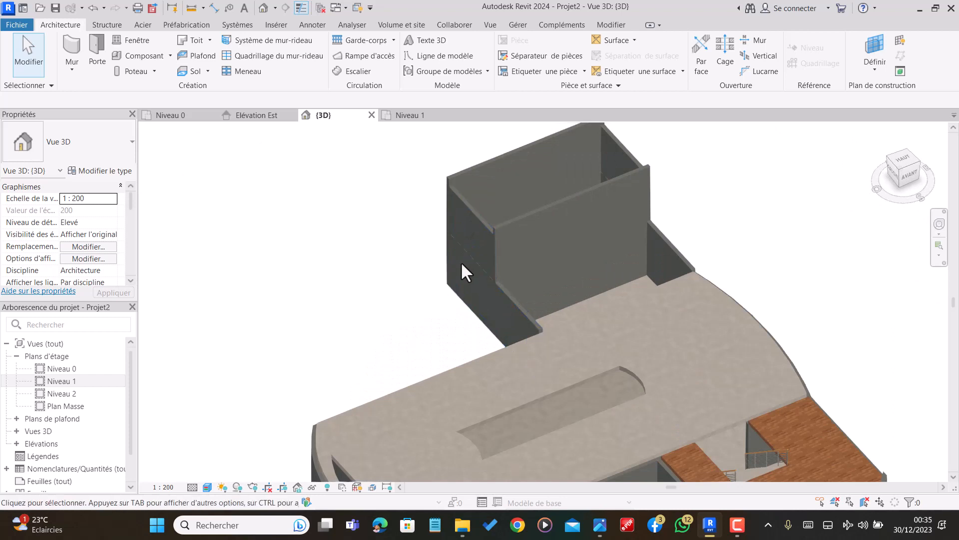
pyautogui.scroll(5, 462, 264)
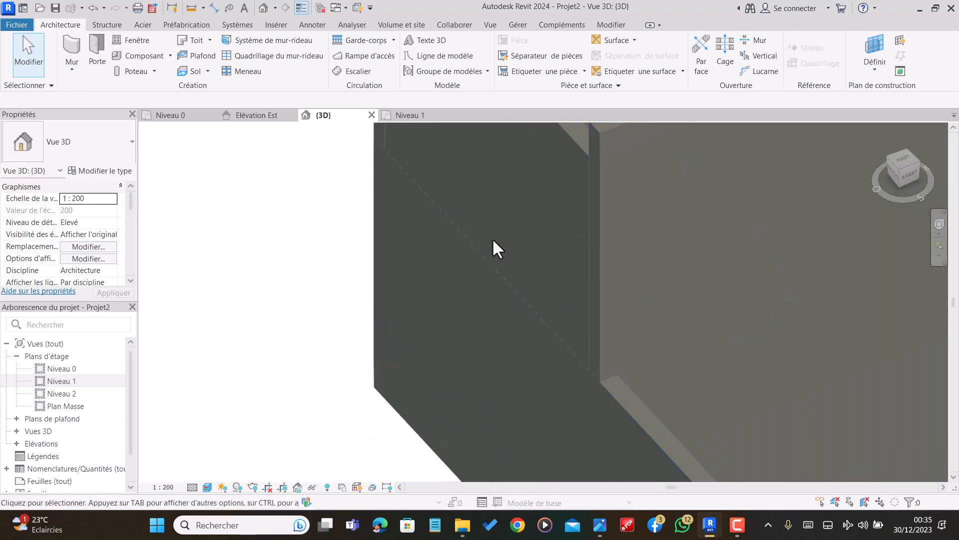
pyautogui.scroll(-6, 493, 239)
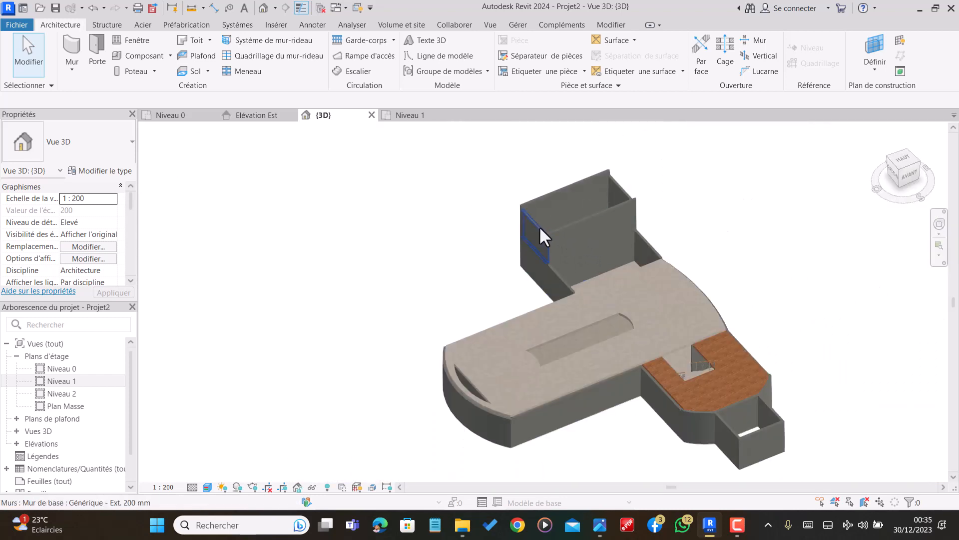
# Set the top constraint of both upper side walls of the rear block to Niveau 2 and check the block in 3D
pyautogui.click(538, 226)
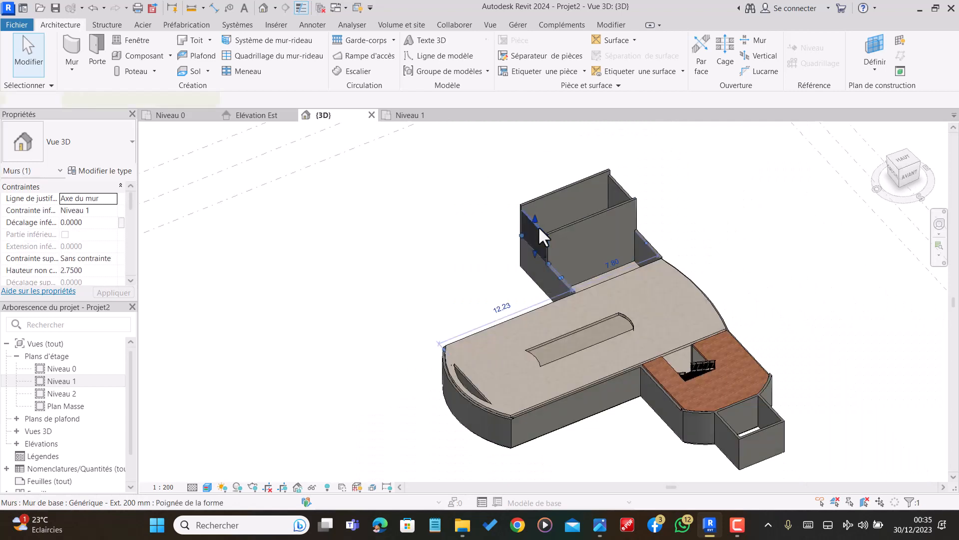
pyautogui.keyDown('ctrl'); pyautogui.click(625, 193); pyautogui.keyUp('ctrl')
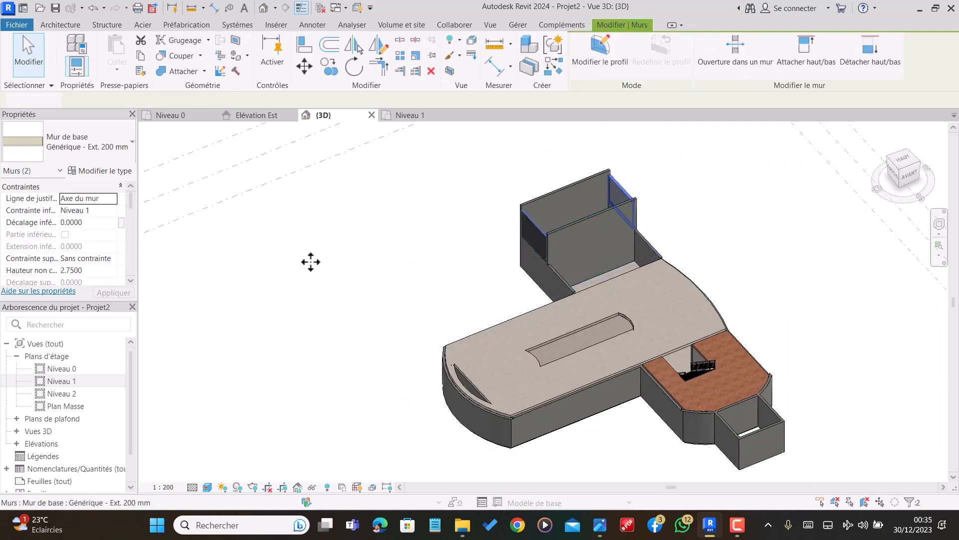
pyautogui.click(113, 258)
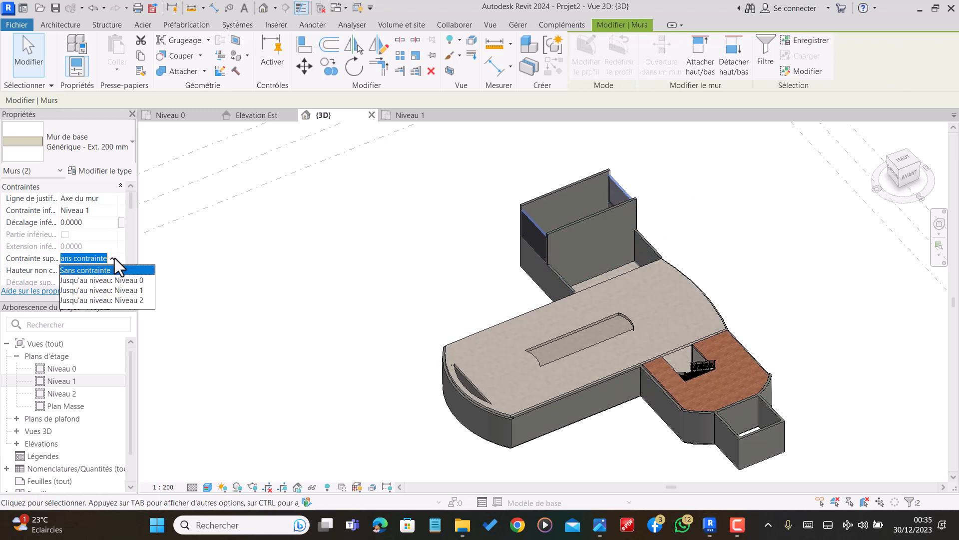
pyautogui.click(118, 301)
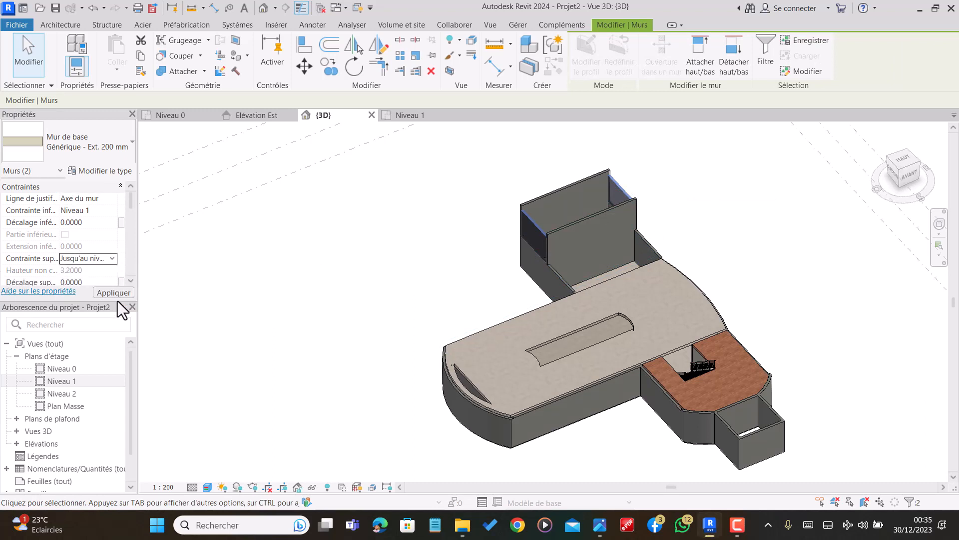
pyautogui.click(350, 277)
pyautogui.keyDown('shift'); pyautogui.moveTo(460, 299); pyautogui.dragTo(532, 294, button='middle'); pyautogui.keyUp('shift')
pyautogui.scroll(2, 510, 272)
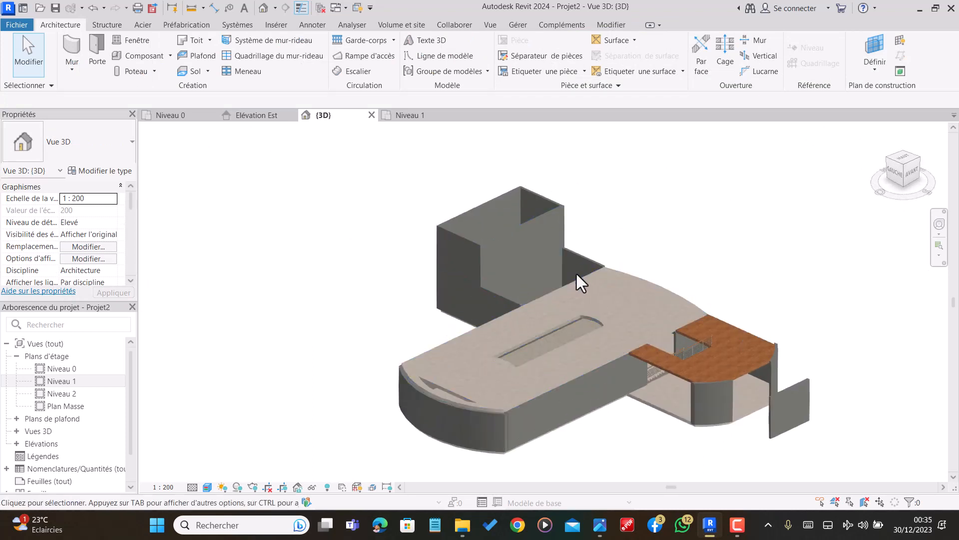
# Start a floor in the Niveau 1 plan and duplicate the VER floor type under the name SOL
pyautogui.click(420, 116)
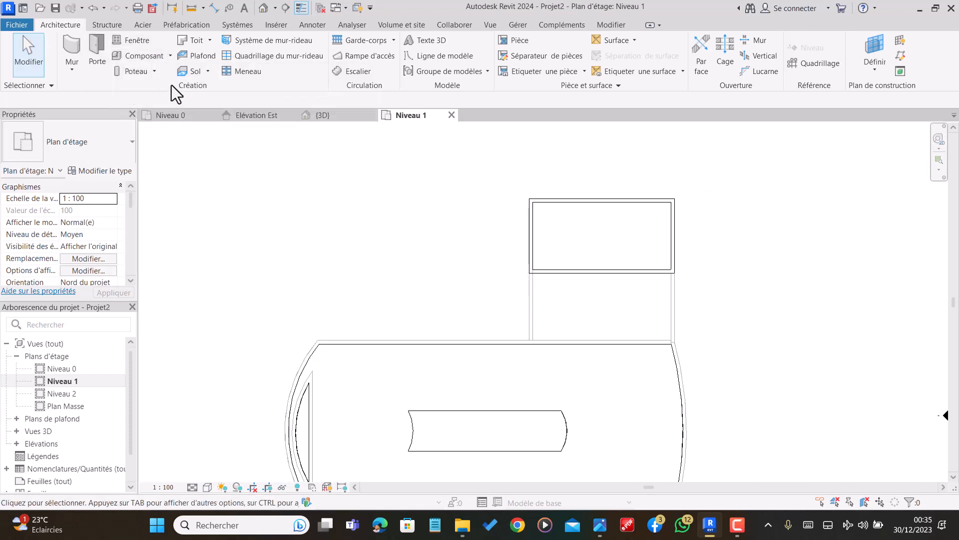
pyautogui.click(194, 73)
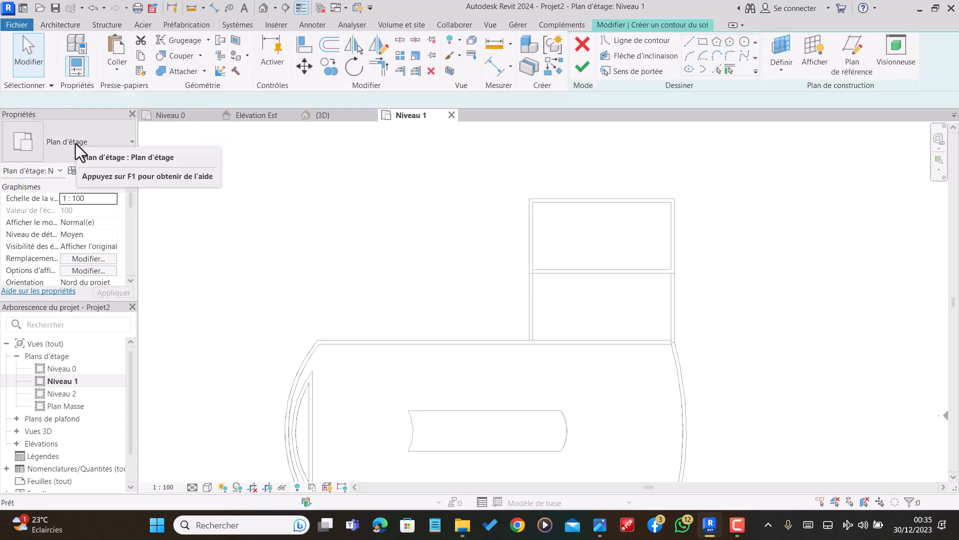
pyautogui.click(93, 145)
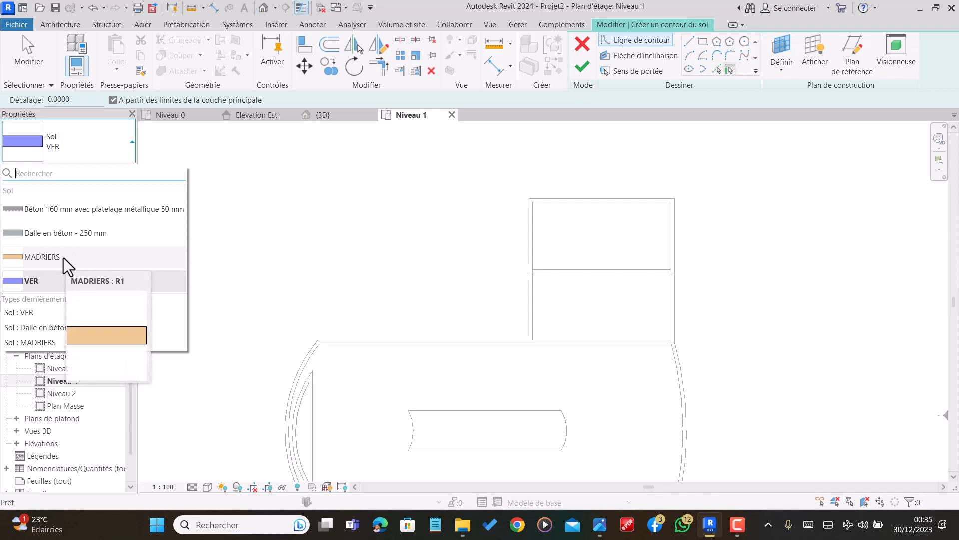
pyautogui.click(86, 146)
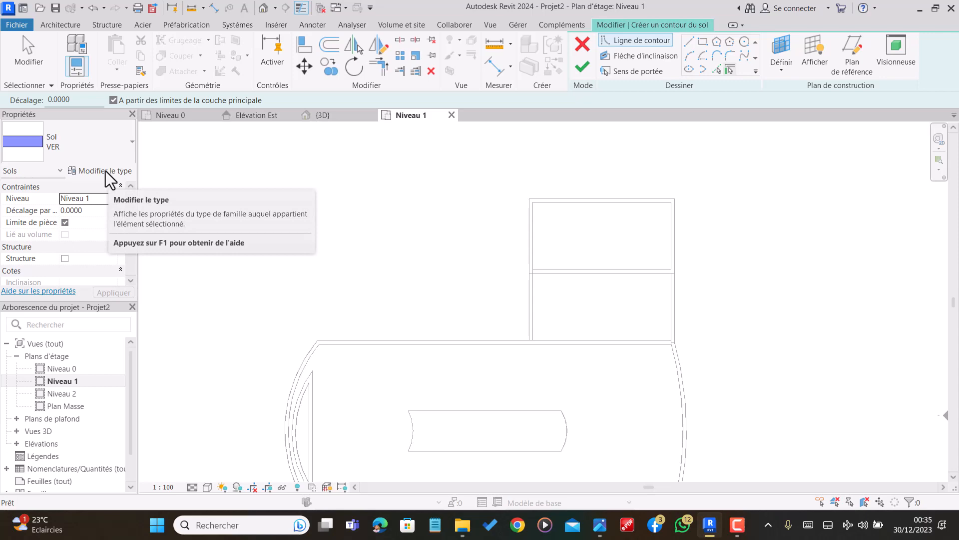
pyautogui.click(105, 170)
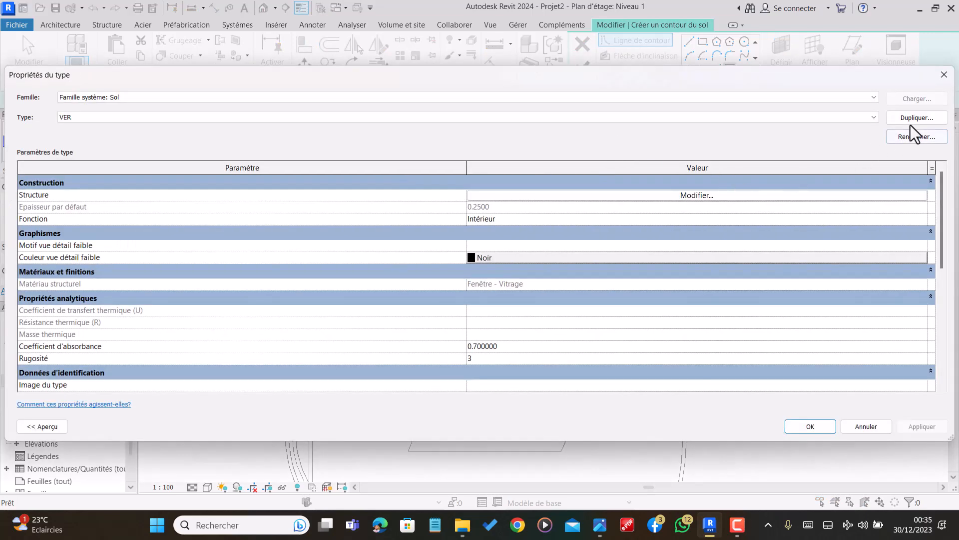
pyautogui.click(915, 122)
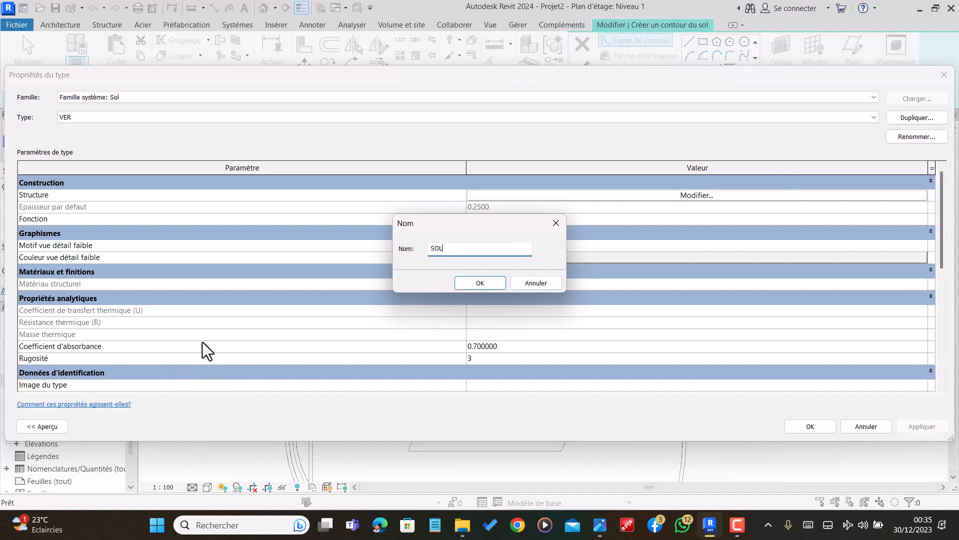
pyautogui.click(472, 280)
# Assign the Maçonnerie - Isolant material to the SOL floor type's structural layer and apply the type settings
pyautogui.click(703, 196)
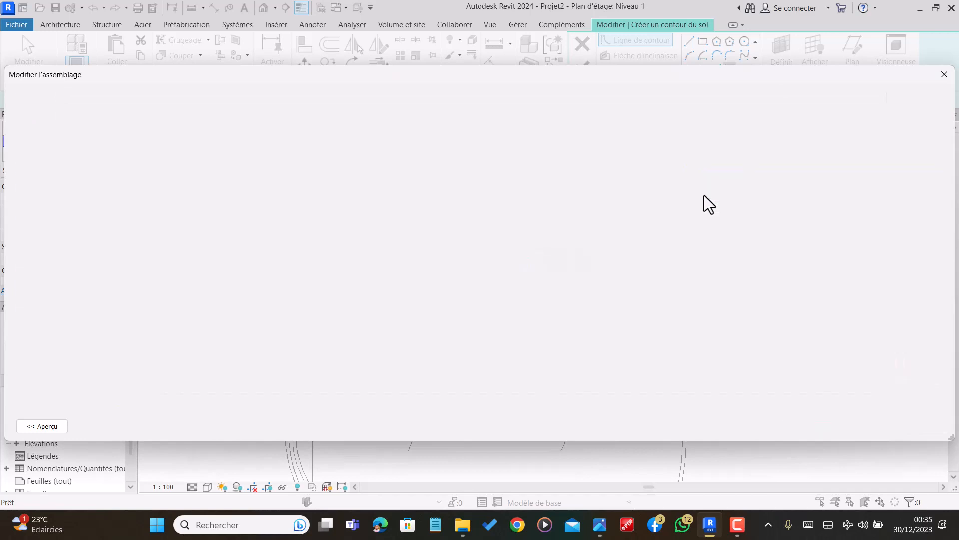
pyautogui.click(405, 194)
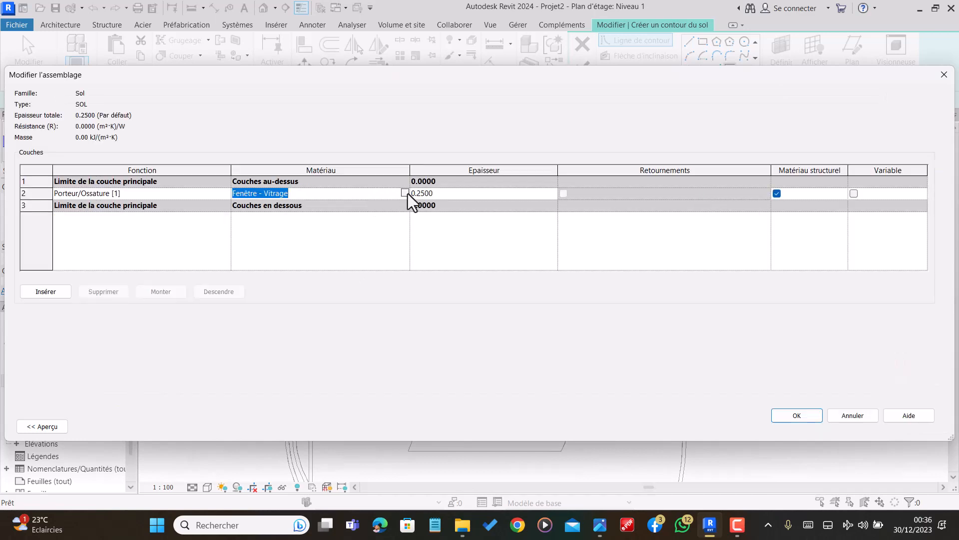
pyautogui.click(402, 193)
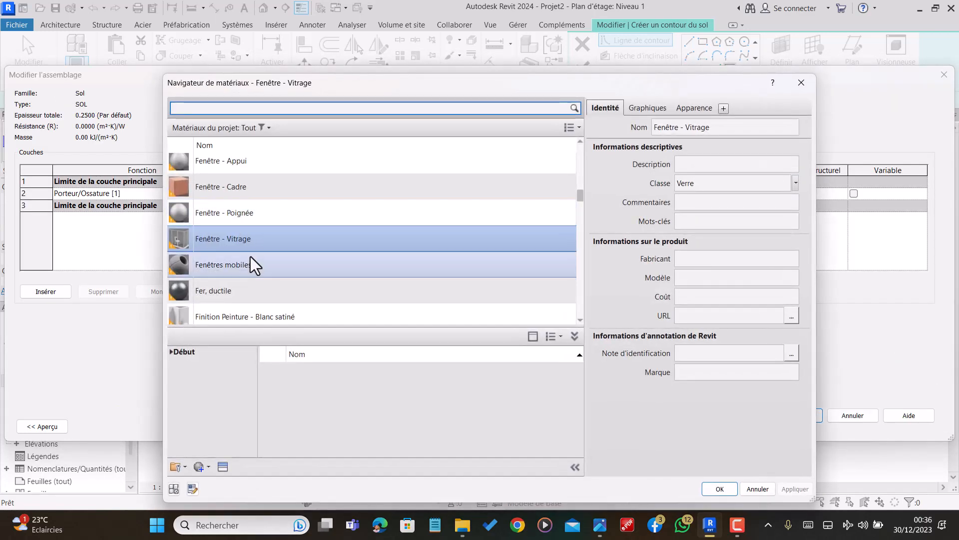
pyautogui.scroll(-3, 245, 260)
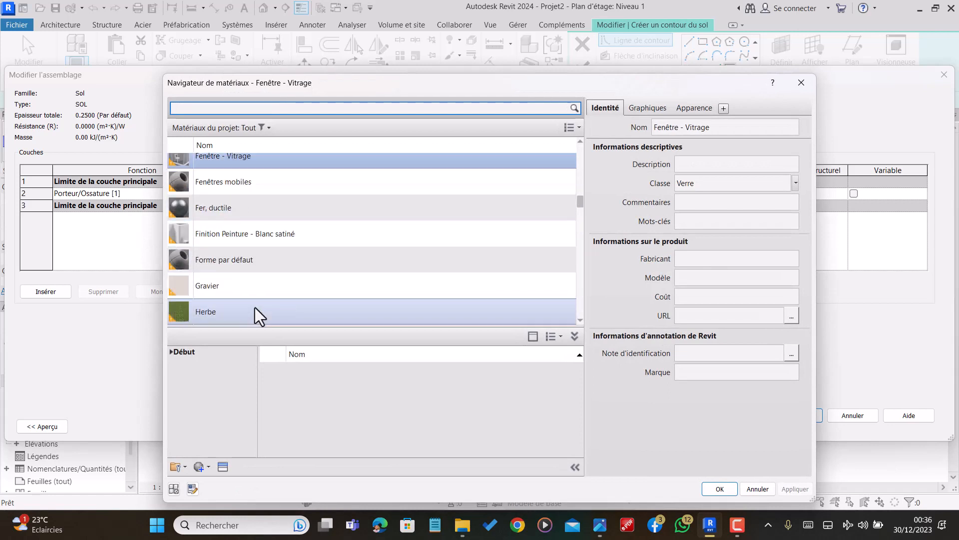
pyautogui.scroll(-6, 224, 281)
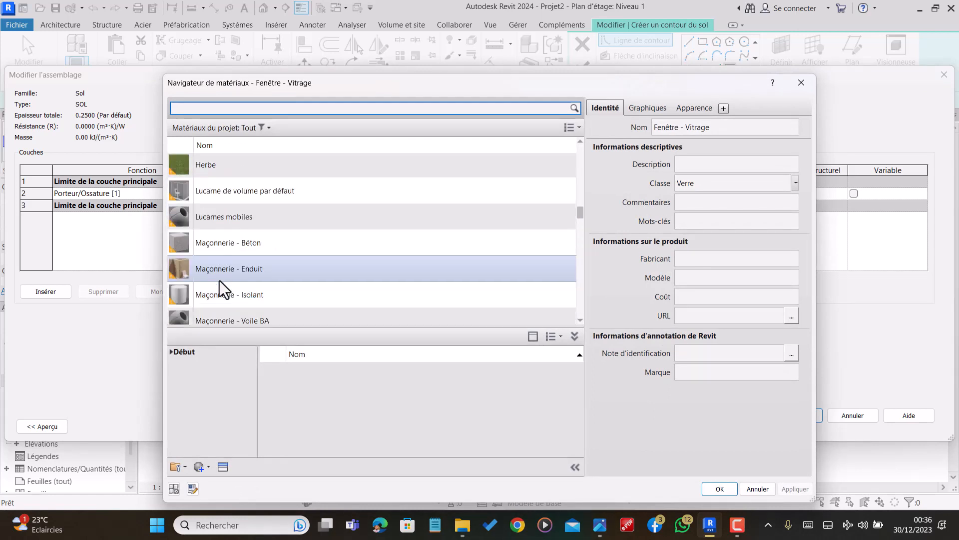
pyautogui.click(249, 293)
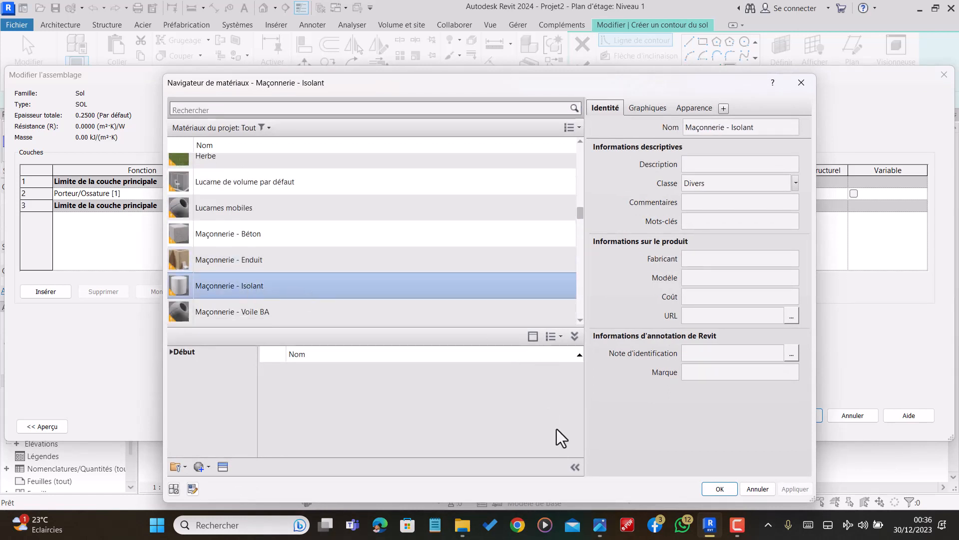
pyautogui.click(718, 488)
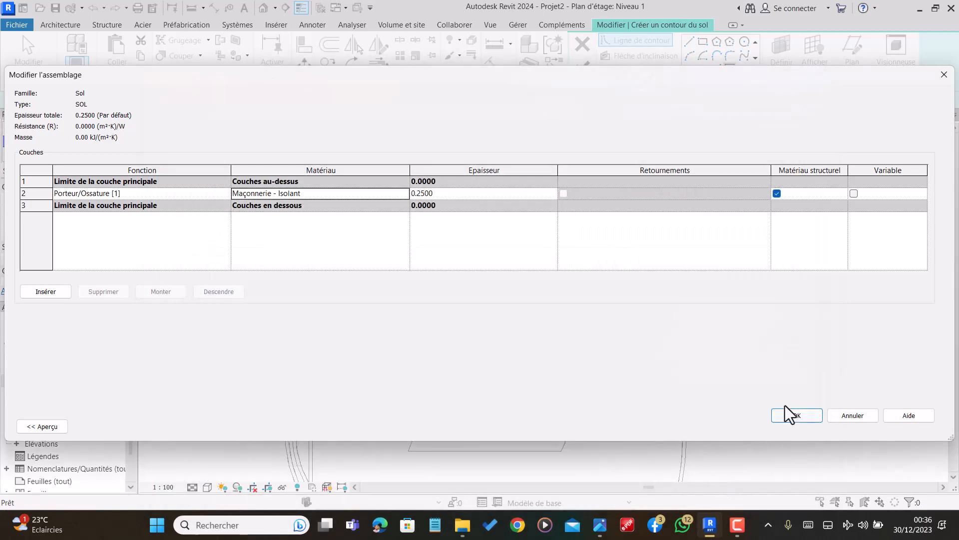
pyautogui.click(792, 417)
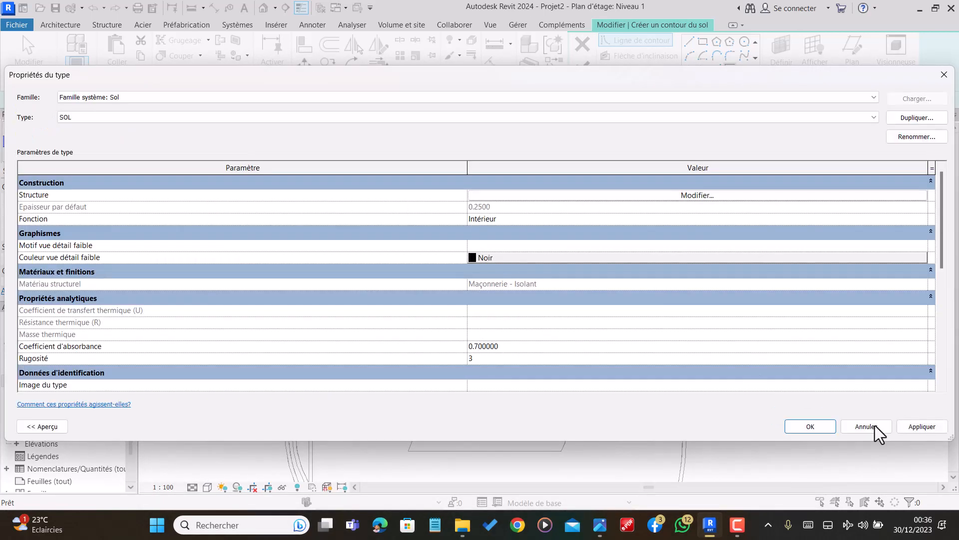
pyautogui.click(810, 427)
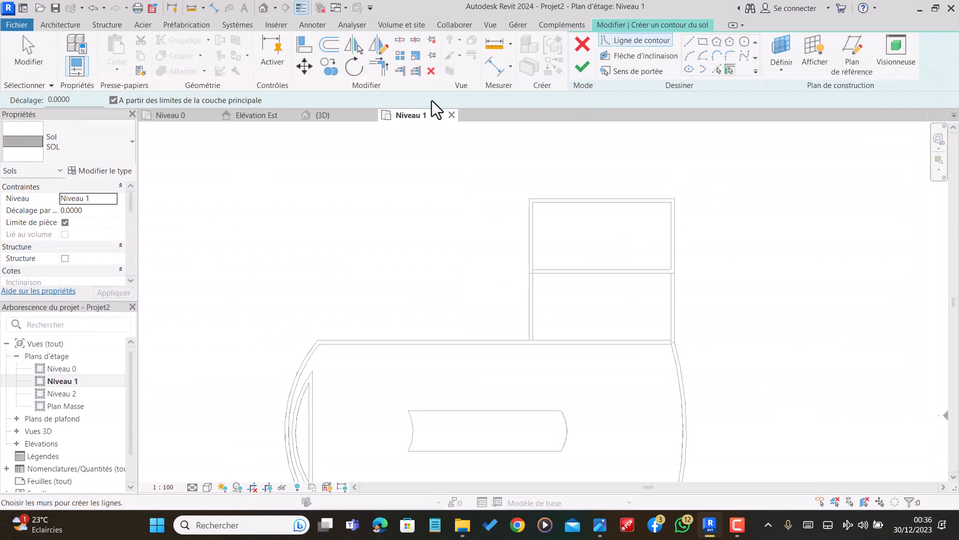
# Sketch a 7.80 by 3.80 m rectangular SOL floor between the dividing wall and main body, finish it and attach the walls to its base
pyautogui.click(704, 43)
pyautogui.scroll(4, 675, 274)
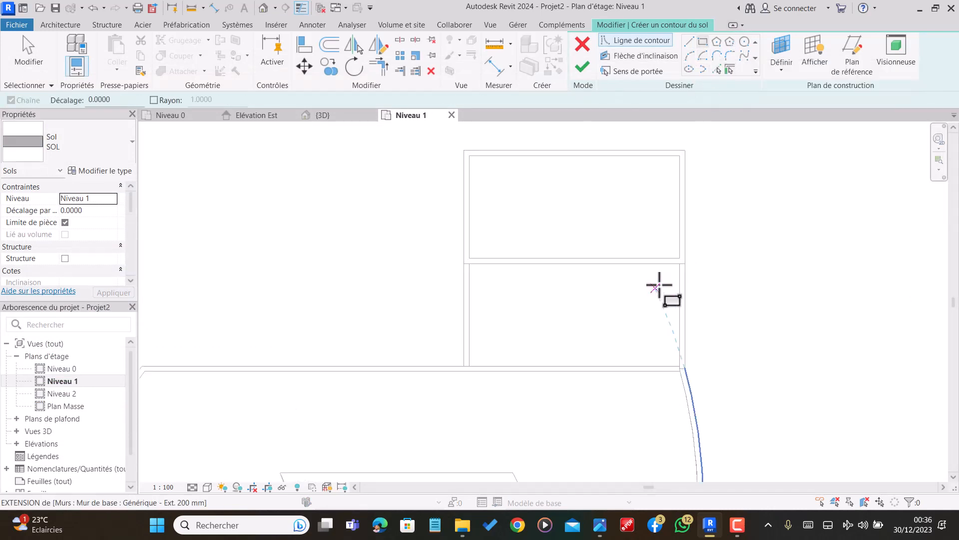
pyautogui.click(689, 253)
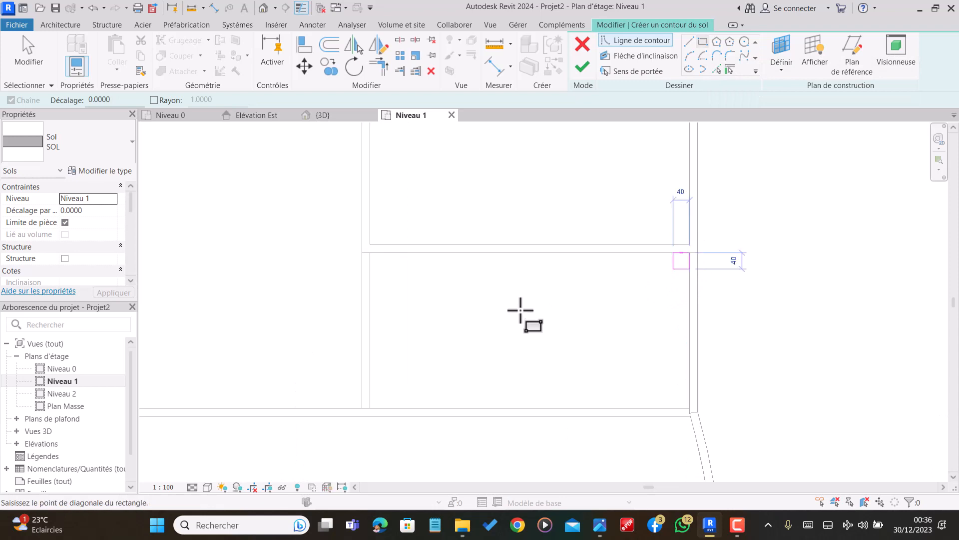
pyautogui.click(369, 408)
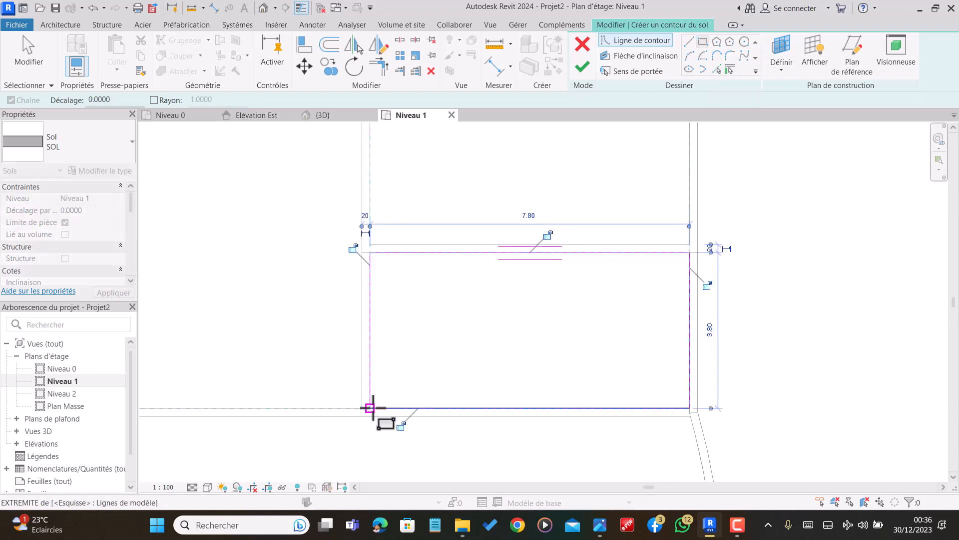
pyautogui.click(583, 68)
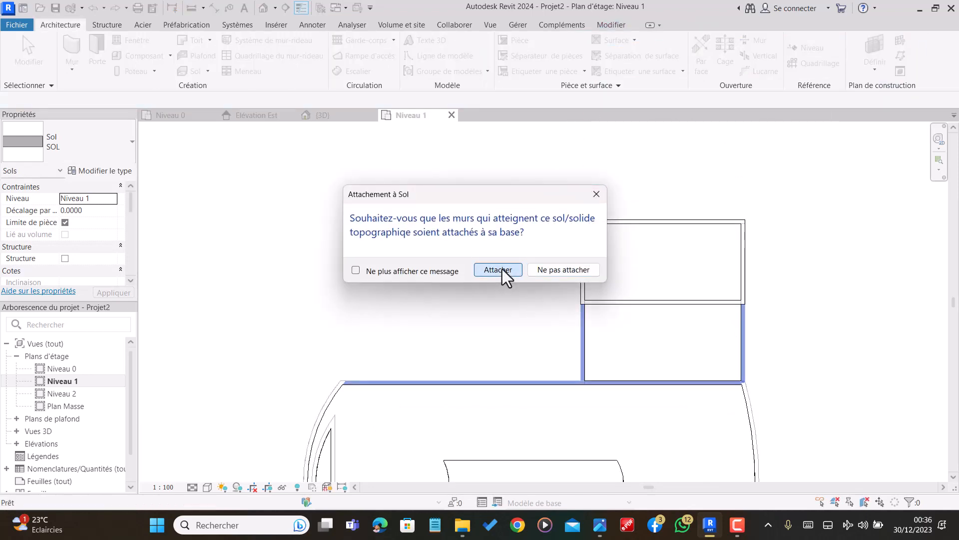
pyautogui.click(502, 269)
pyautogui.click(514, 303)
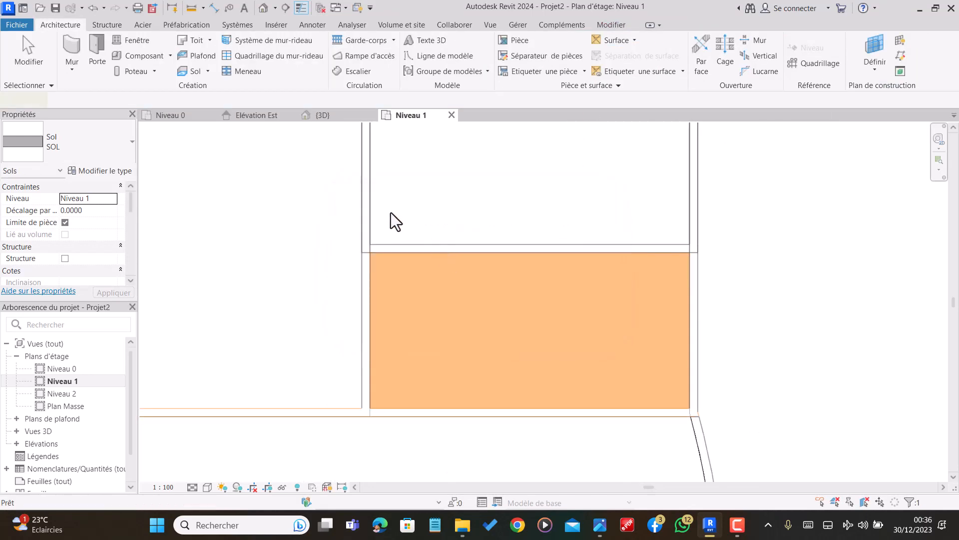
# In the 3D view, extend the rear block's left upper side wall down onto the lower wall, with a base offset of -0.2500
pyautogui.click(279, 139)
pyautogui.click(342, 118)
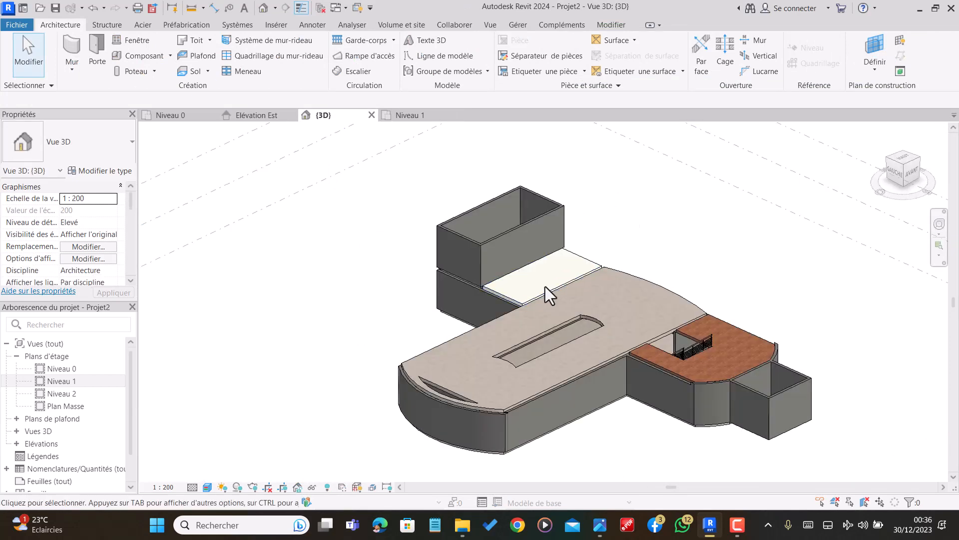
pyautogui.scroll(3, 544, 286)
pyautogui.scroll(-3, 609, 285)
pyautogui.keyDown('shift'); pyautogui.moveTo(599, 302); pyautogui.dragTo(567, 284, button='middle'); pyautogui.keyUp('shift')
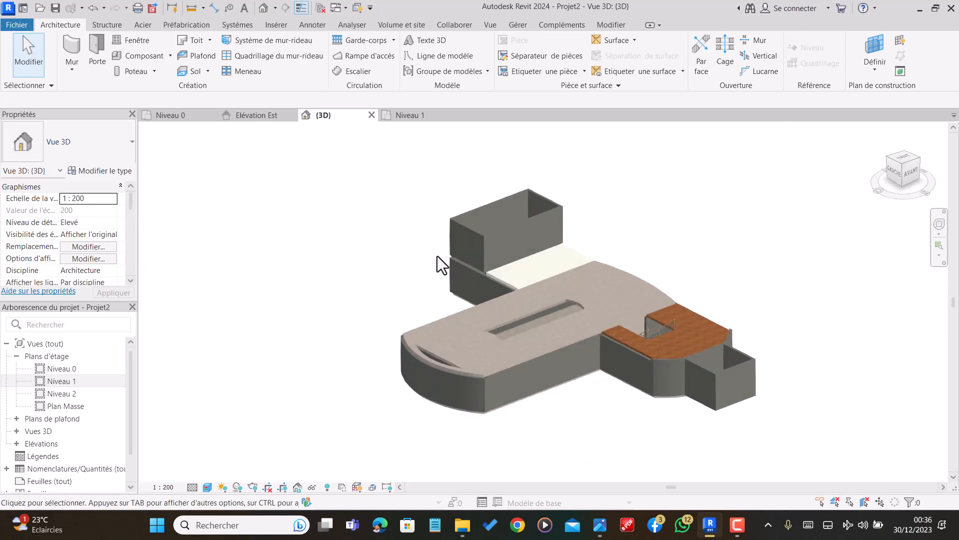
pyautogui.scroll(5, 456, 266)
pyautogui.scroll(2, 456, 268)
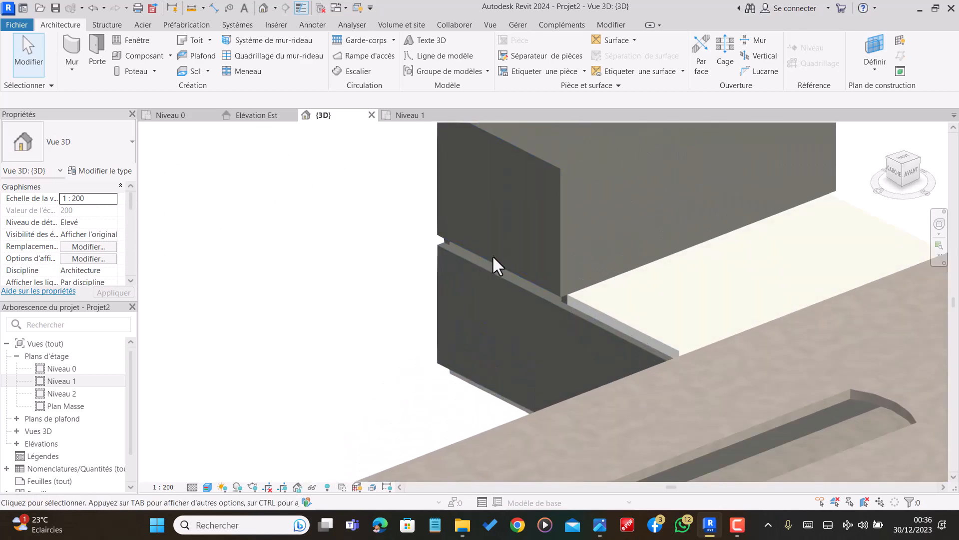
pyautogui.click(493, 257)
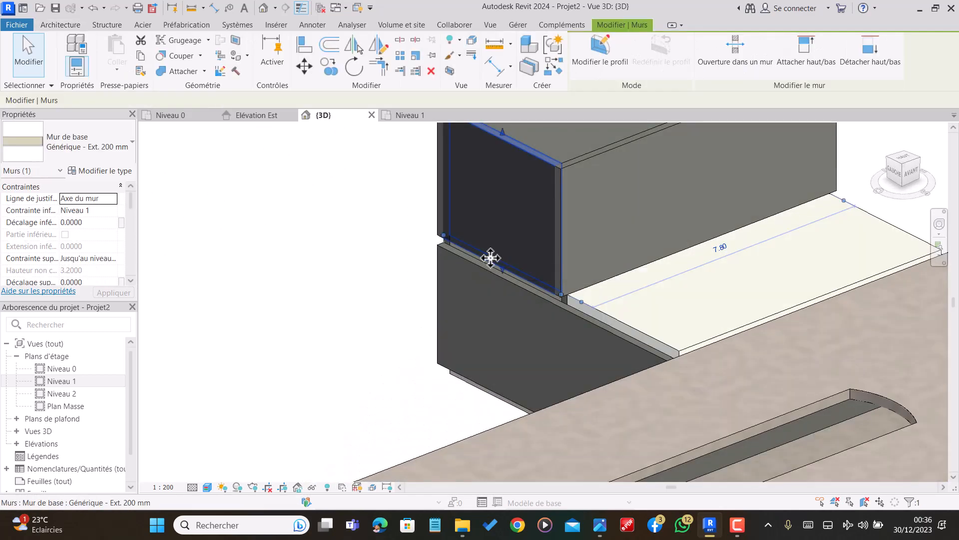
pyautogui.scroll(-2, 490, 271)
pyautogui.scroll(2, 494, 270)
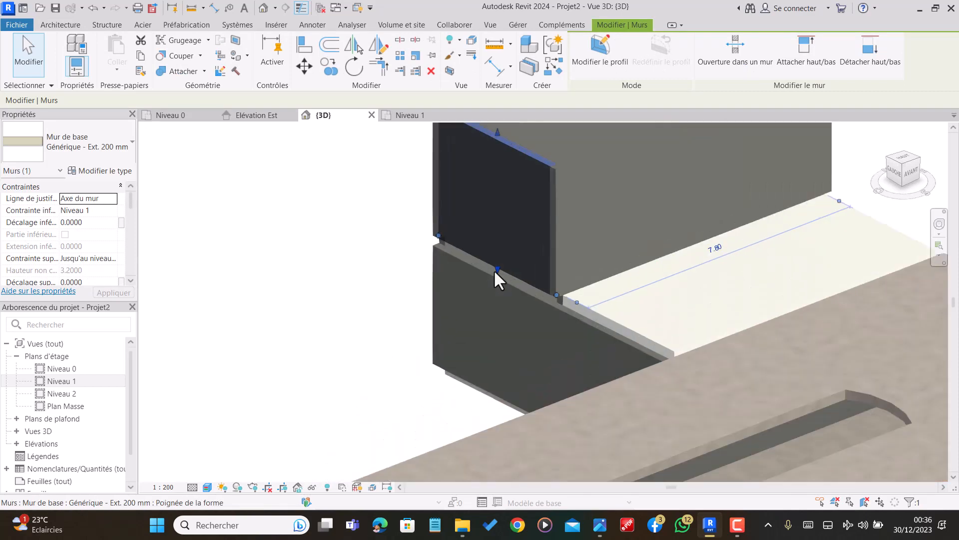
pyautogui.moveTo(493, 269); pyautogui.dragTo(496, 277)
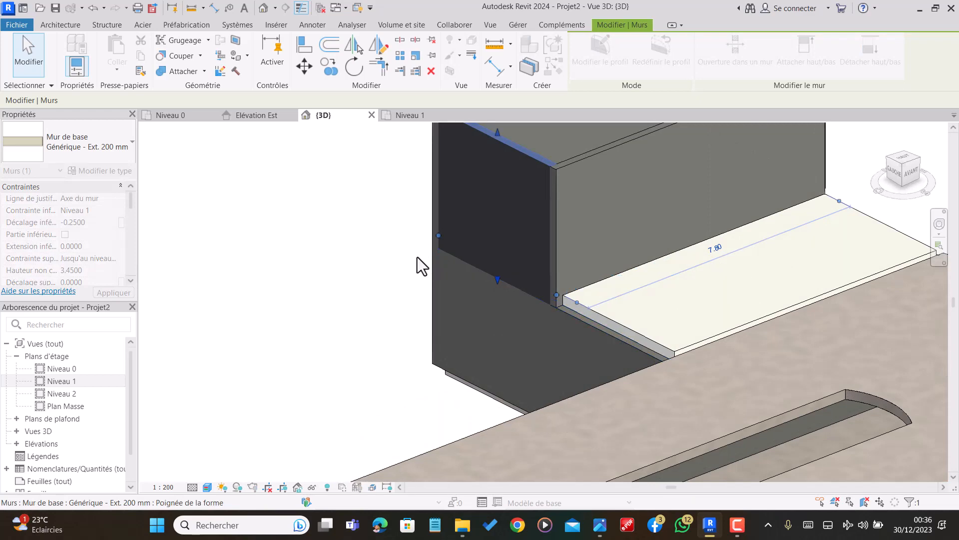
pyautogui.press('Escape')
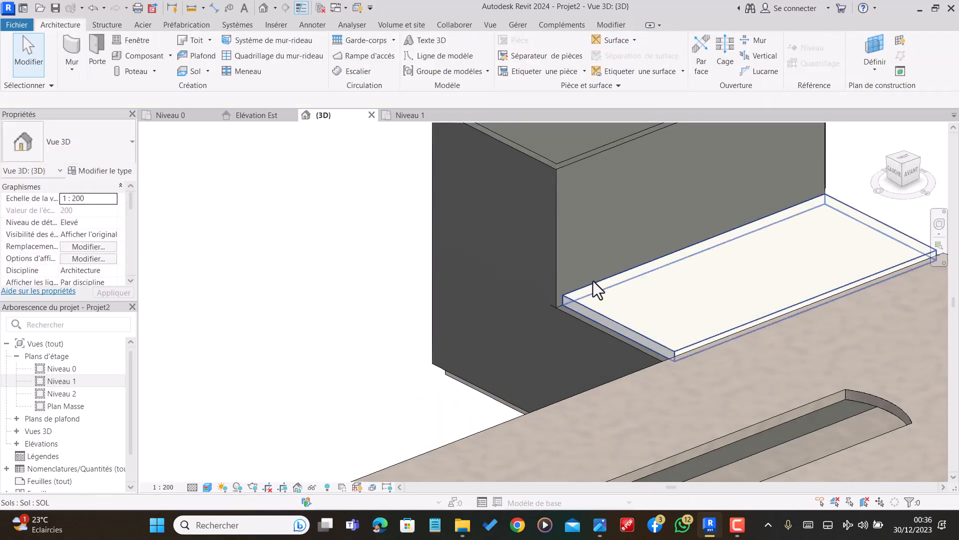
# Extend the base of the rear block's right upper side wall down to close the gap above the lower wall
pyautogui.scroll(-1, 376, 271)
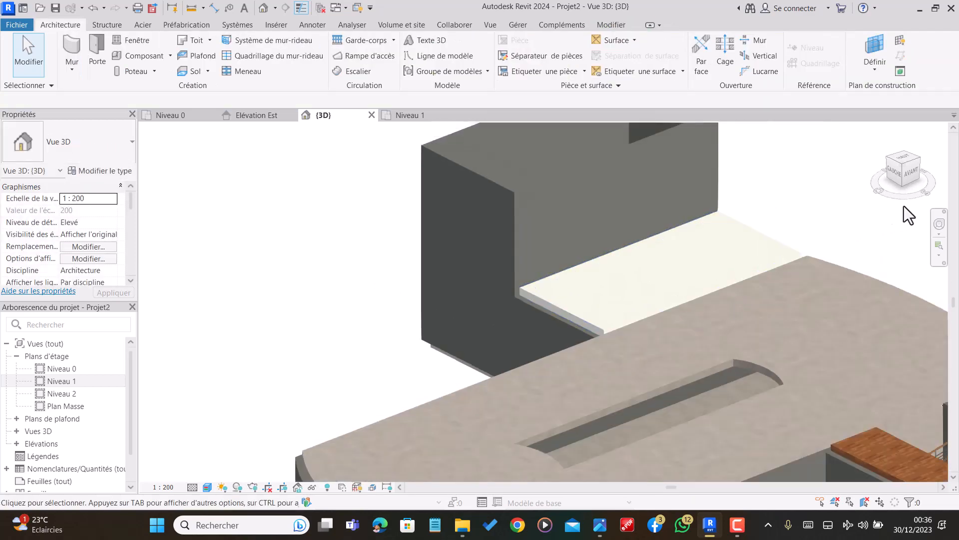
pyautogui.keyDown('shift'); pyautogui.moveTo(929, 233); pyautogui.dragTo(531, 231, button='middle'); pyautogui.keyUp('shift')
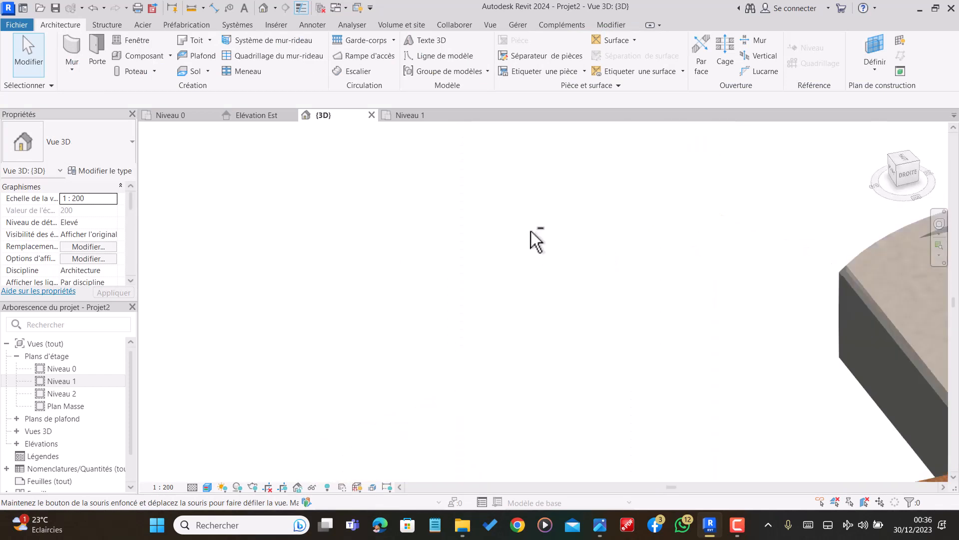
pyautogui.keyDown('shift'); pyautogui.moveTo(604, 236); pyautogui.dragTo(649, 236, button='middle'); pyautogui.keyUp('shift')
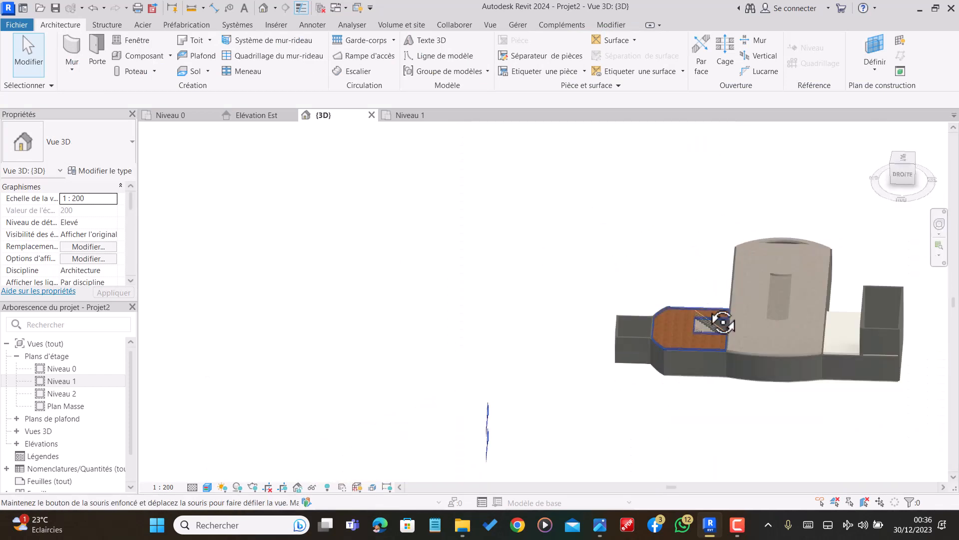
pyautogui.keyDown('shift'); pyautogui.moveTo(664, 326); pyautogui.dragTo(807, 328, button='middle'); pyautogui.keyUp('shift')
pyautogui.scroll(4, 901, 274)
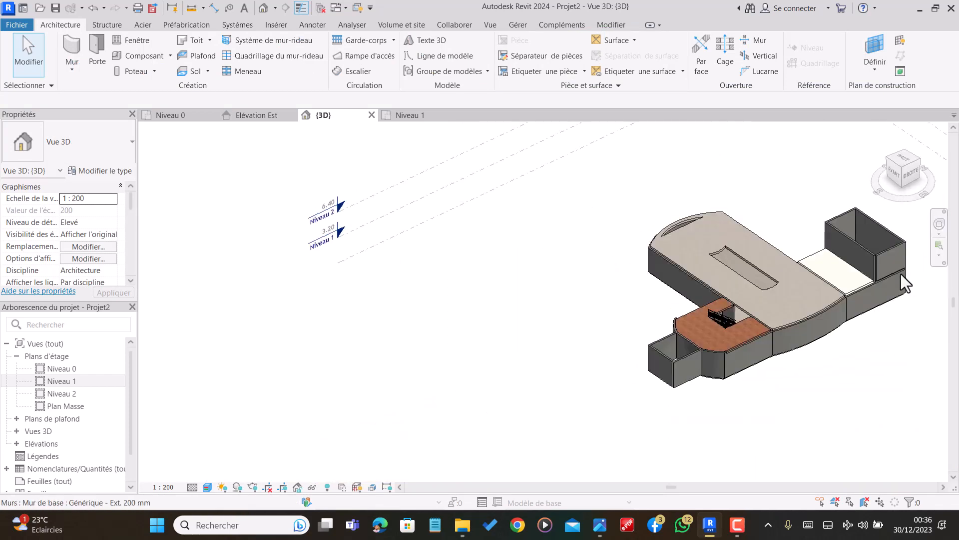
pyautogui.scroll(3, 898, 271)
pyautogui.scroll(-4, 653, 272)
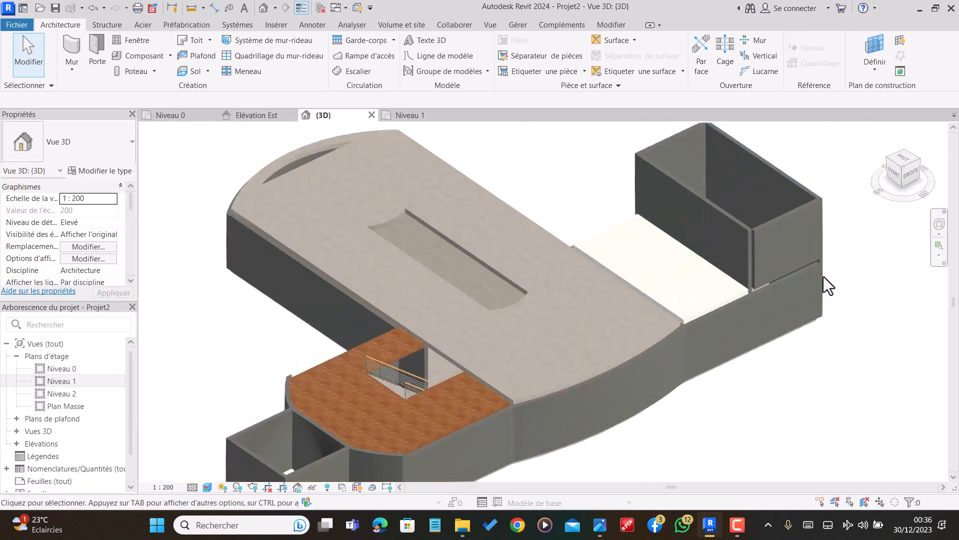
pyautogui.scroll(3, 842, 262)
pyautogui.scroll(2, 819, 261)
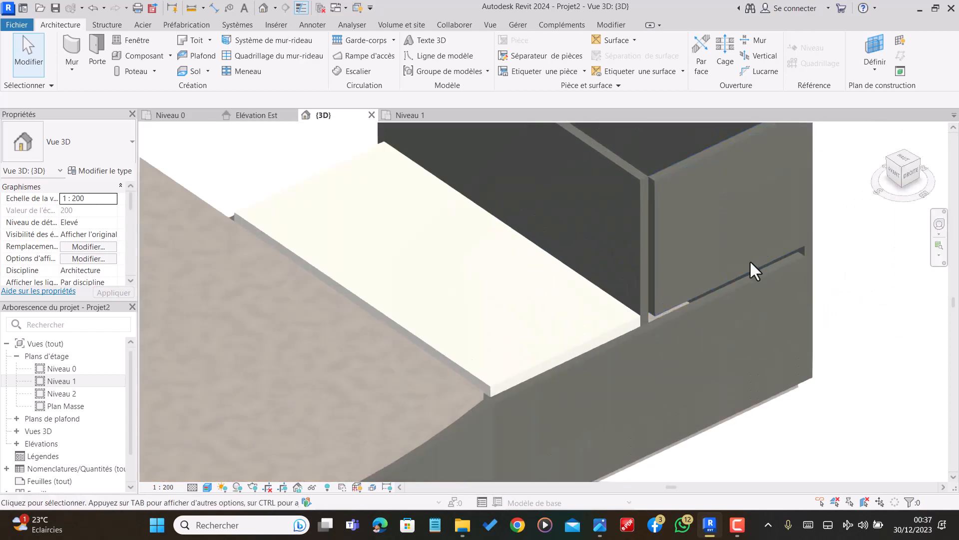
pyautogui.click(745, 295)
pyautogui.moveTo(729, 290); pyautogui.dragTo(728, 289)
pyautogui.press('Escape')
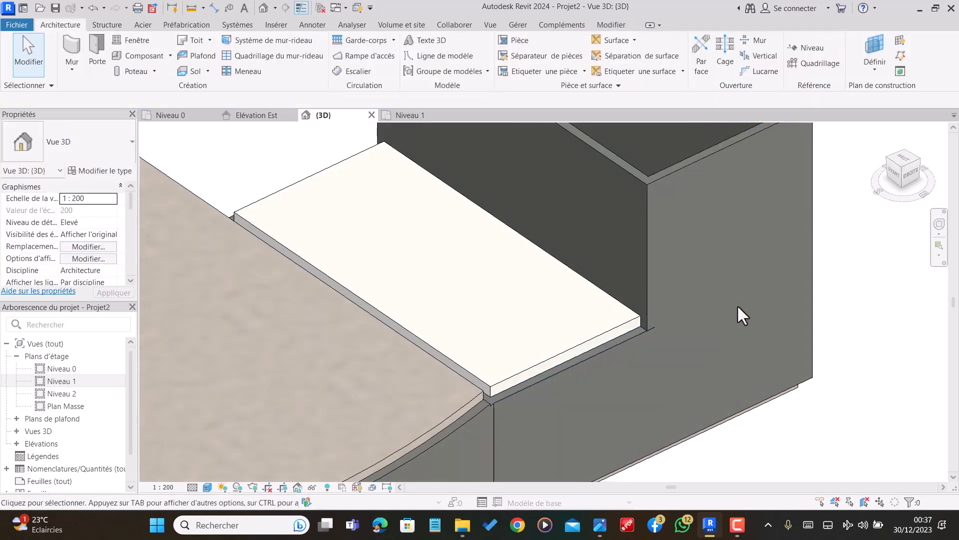
# Inspect the rear wing's right lower side wall and its level constraints where it meets the SOL floor
pyautogui.scroll(-1, 560, 279)
pyautogui.scroll(-4, 564, 271)
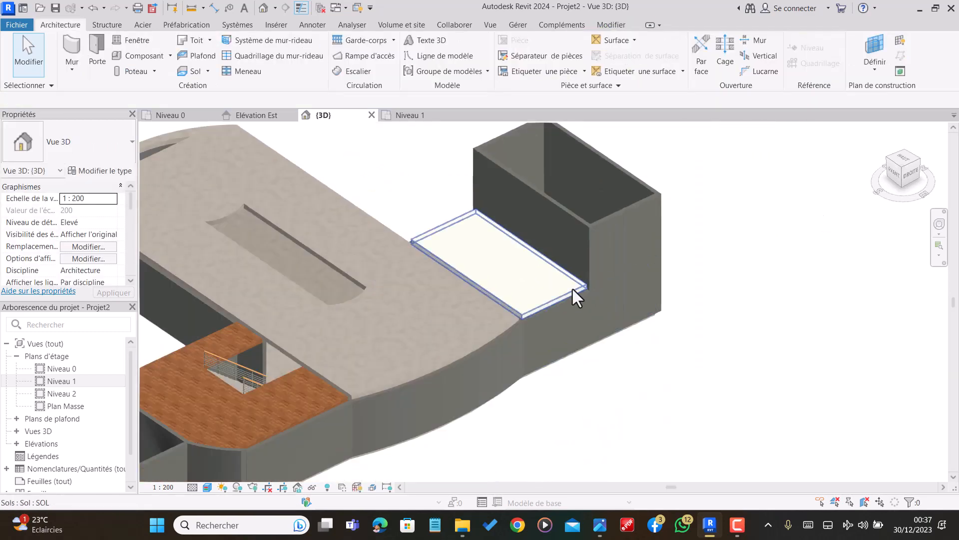
pyautogui.scroll(4, 567, 315)
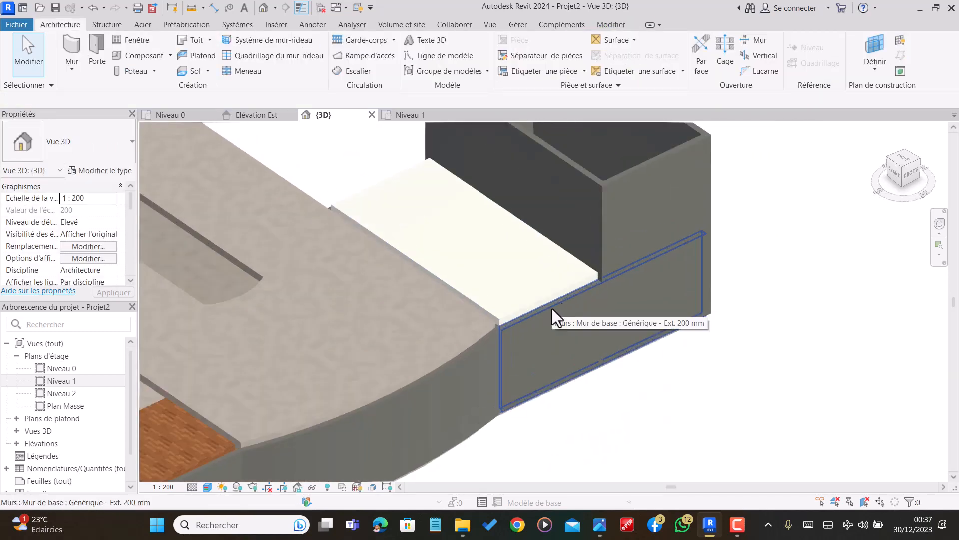
pyautogui.click(553, 307)
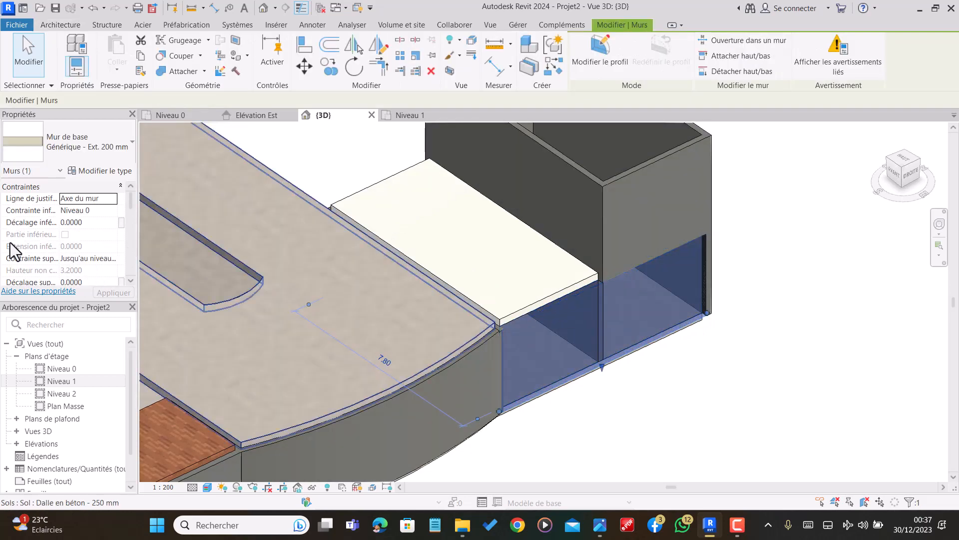
pyautogui.press('Escape')
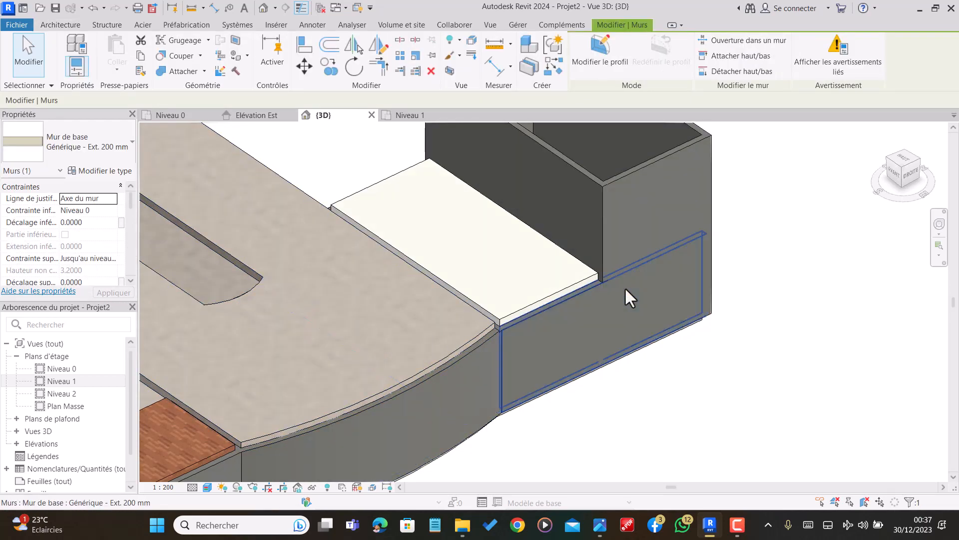
pyautogui.scroll(-2, 510, 264)
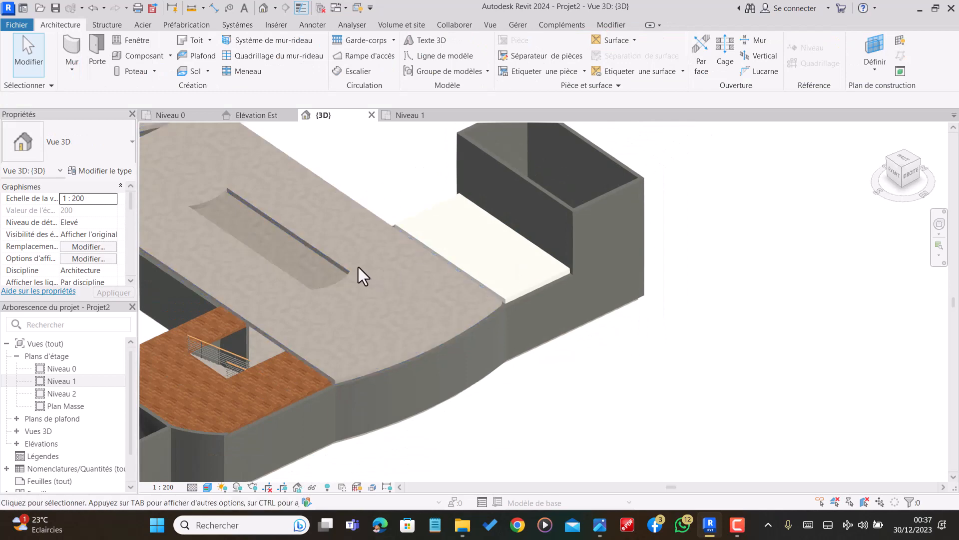
# Examine the whole house in 3D from several sides, checking the rear block, its terrace floor and the front wing
pyautogui.keyDown('shift'); pyautogui.moveTo(358, 267); pyautogui.dragTo(532, 278, button='middle'); pyautogui.keyUp('shift')
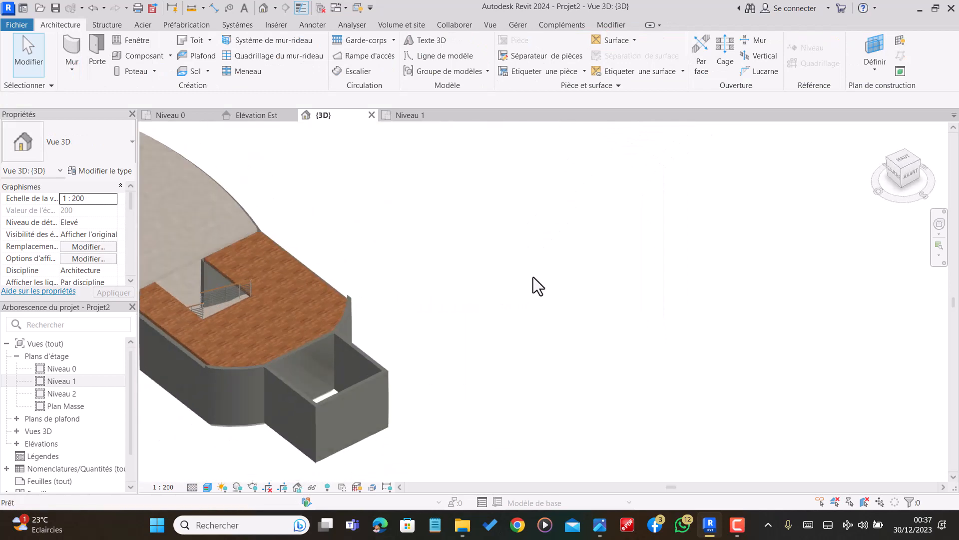
pyautogui.scroll(-2, 533, 277)
pyautogui.scroll(-1, 517, 271)
pyautogui.keyDown('shift'); pyautogui.moveTo(280, 259); pyautogui.dragTo(374, 284, button='middle'); pyautogui.keyUp('shift')
pyautogui.scroll(3, 253, 274)
pyautogui.scroll(-2, 221, 257)
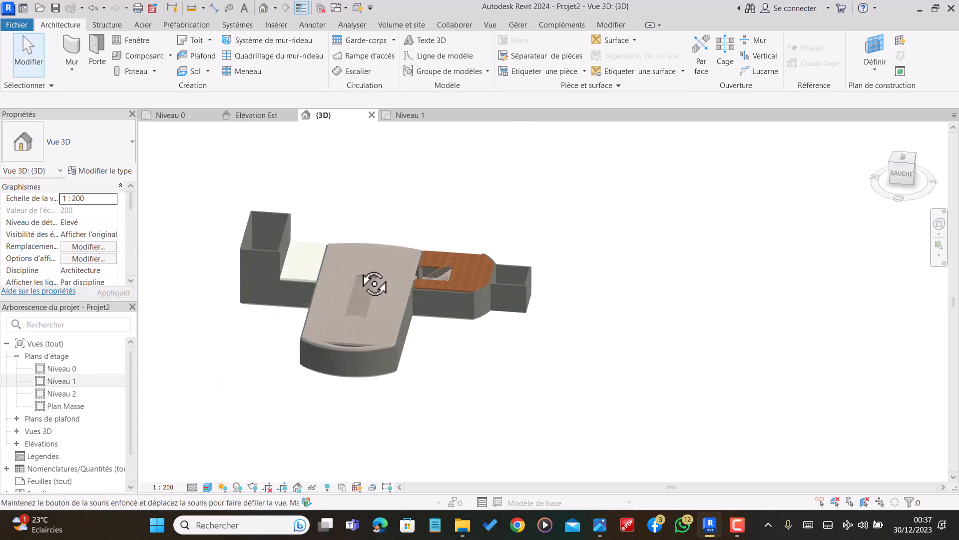
pyautogui.scroll(-1, 356, 265)
pyautogui.scroll(-1, 376, 235)
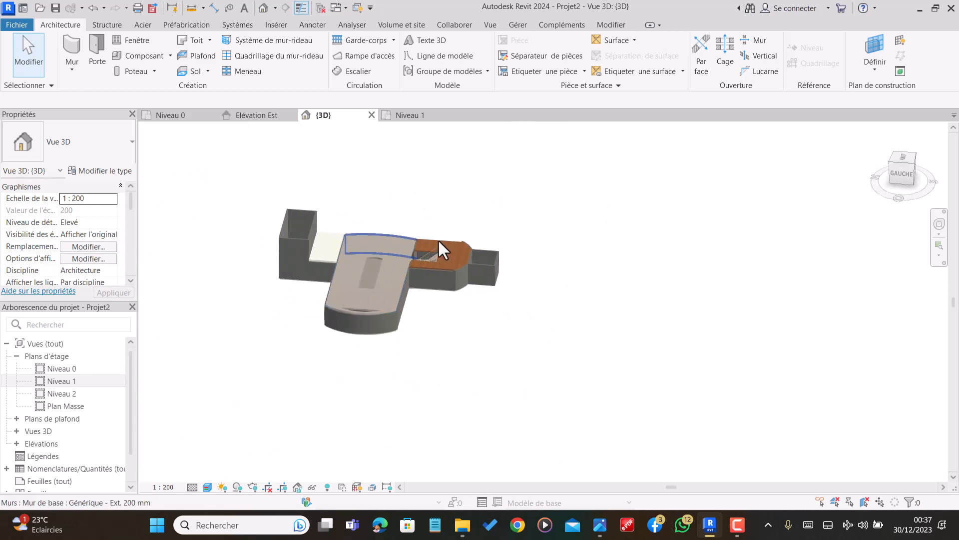
pyautogui.scroll(2, 458, 244)
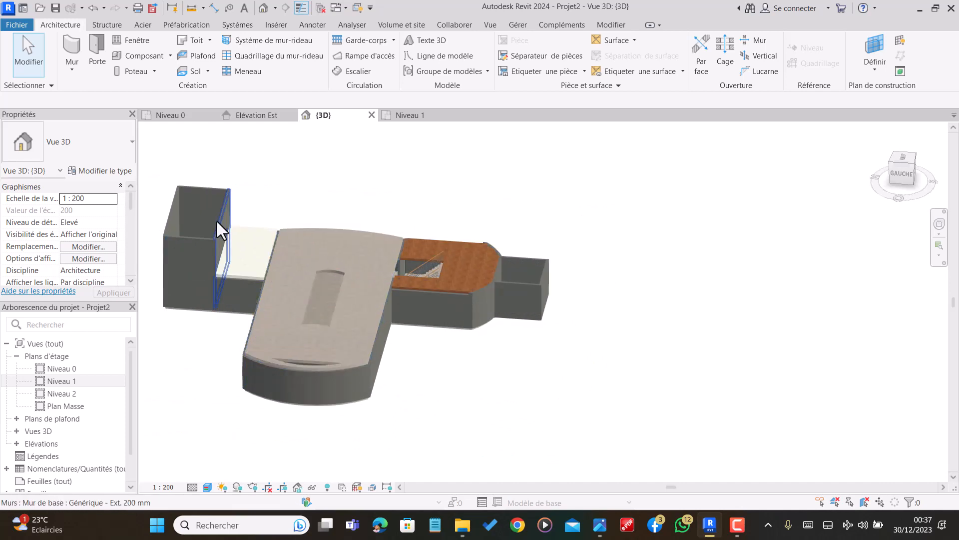
pyautogui.moveTo(229, 233)
pyautogui.keyDown('shift'); pyautogui.mouseDown(button='middle')
pyautogui.moveTo(263, 278)
pyautogui.moveTo(299, 256)
pyautogui.moveTo(257, 268)
pyautogui.moveTo(239, 235)
pyautogui.mouseUp(button='middle'); pyautogui.keyUp('shift')
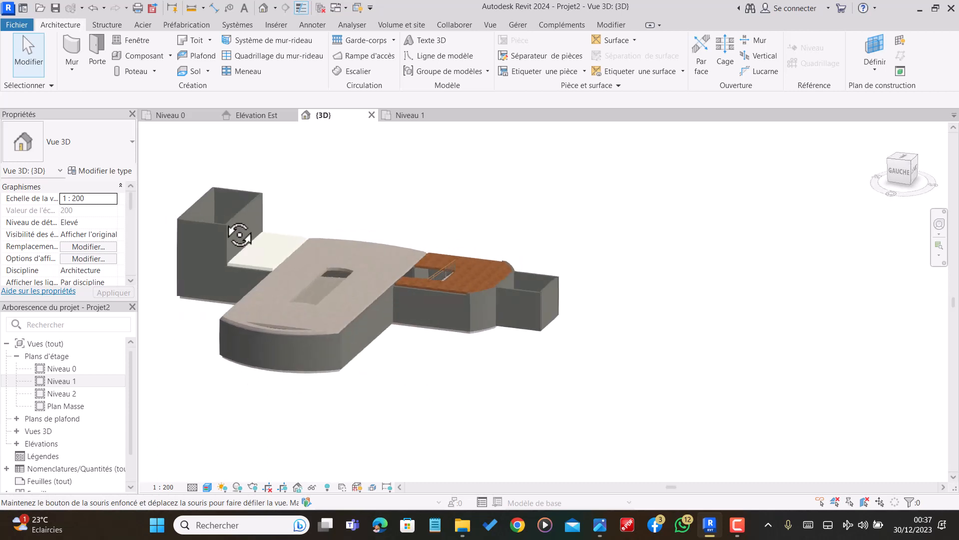
pyautogui.scroll(2, 250, 231)
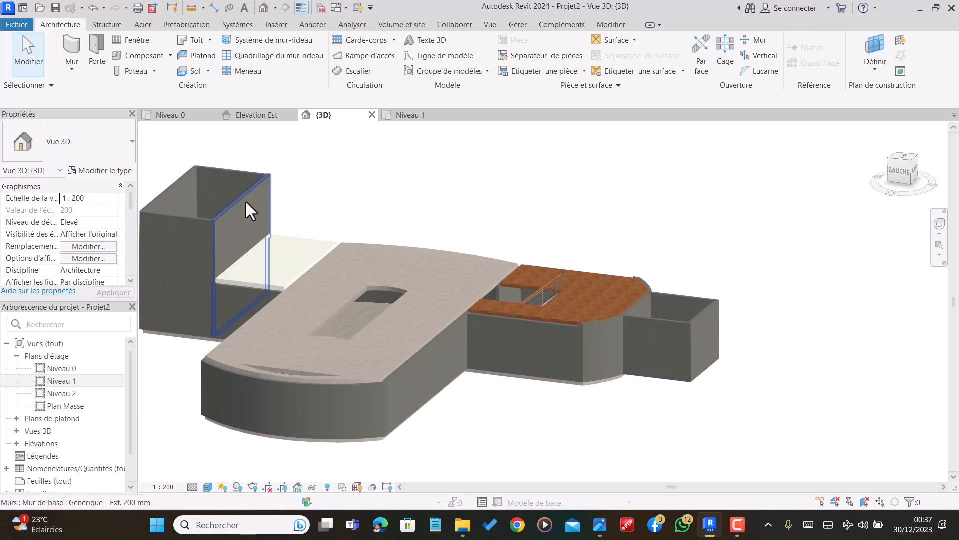
pyautogui.scroll(-2, 310, 237)
pyautogui.keyDown('shift'); pyautogui.moveTo(307, 256); pyautogui.dragTo(289, 311, button='middle'); pyautogui.keyUp('shift')
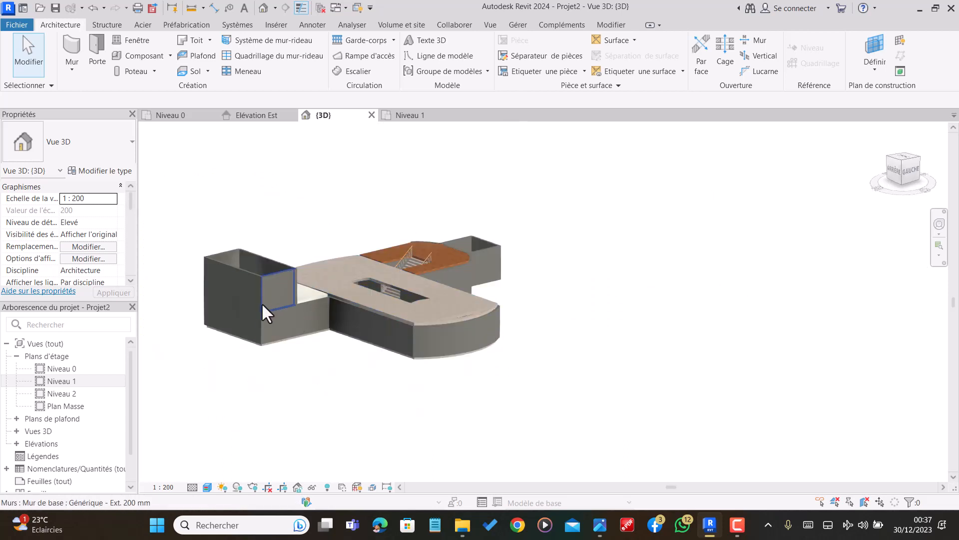
pyautogui.scroll(-2, 255, 295)
pyautogui.scroll(3, 306, 277)
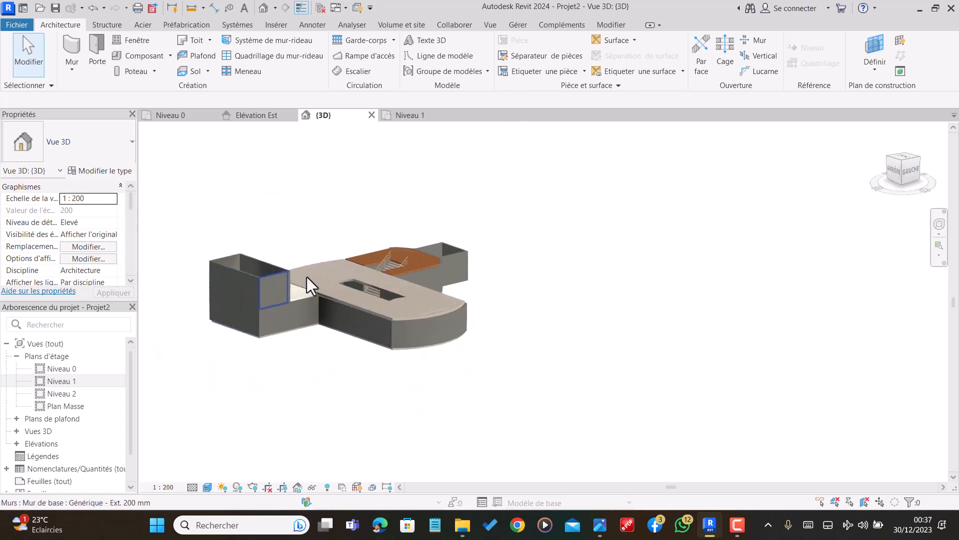
pyautogui.keyDown('shift'); pyautogui.moveTo(348, 286); pyautogui.dragTo(476, 279, button='middle'); pyautogui.keyUp('shift')
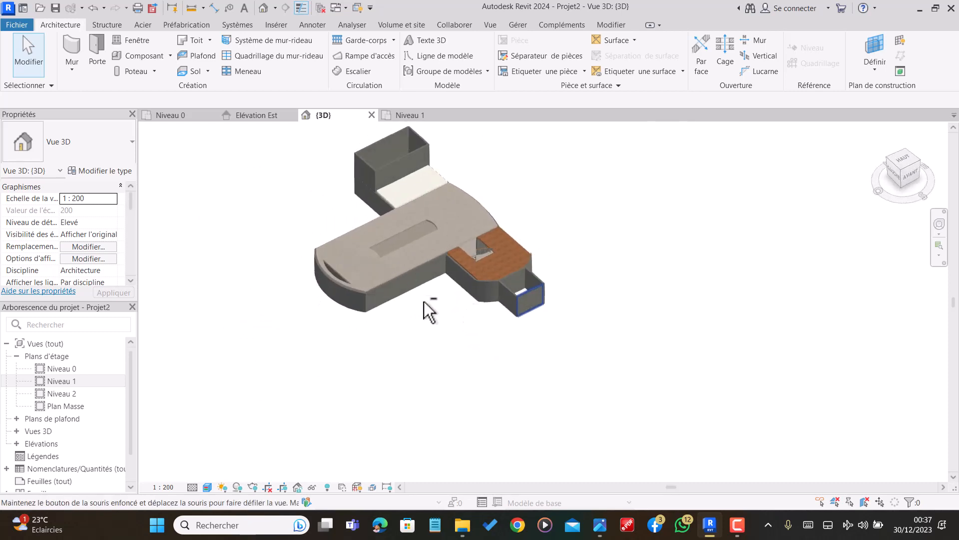
pyautogui.scroll(-2, 424, 301)
pyautogui.scroll(2, 426, 187)
pyautogui.scroll(2, 408, 230)
pyautogui.keyDown('shift'); pyautogui.moveTo(408, 230); pyautogui.dragTo(435, 255, button='middle'); pyautogui.keyUp('shift')
pyautogui.scroll(-2, 485, 251)
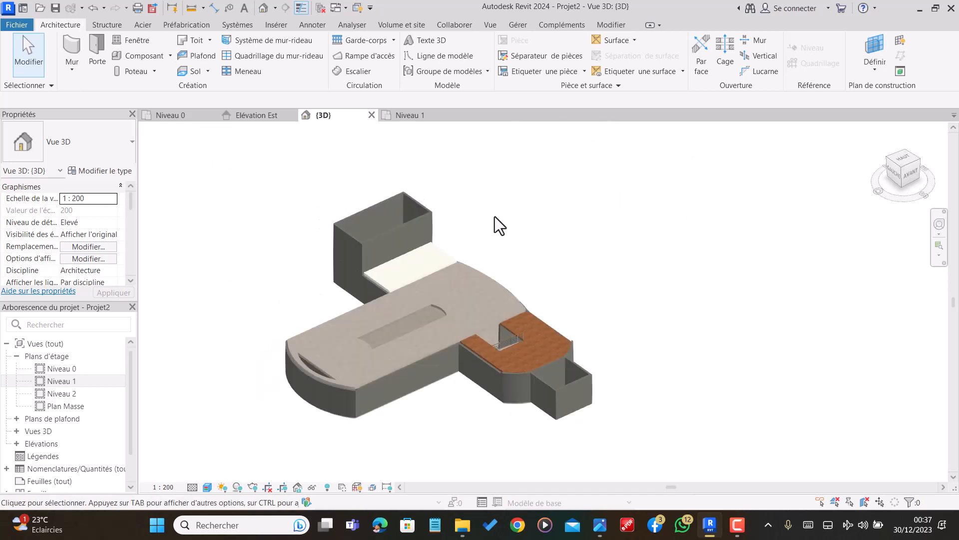
pyautogui.click(371, 315)
pyautogui.click(327, 428)
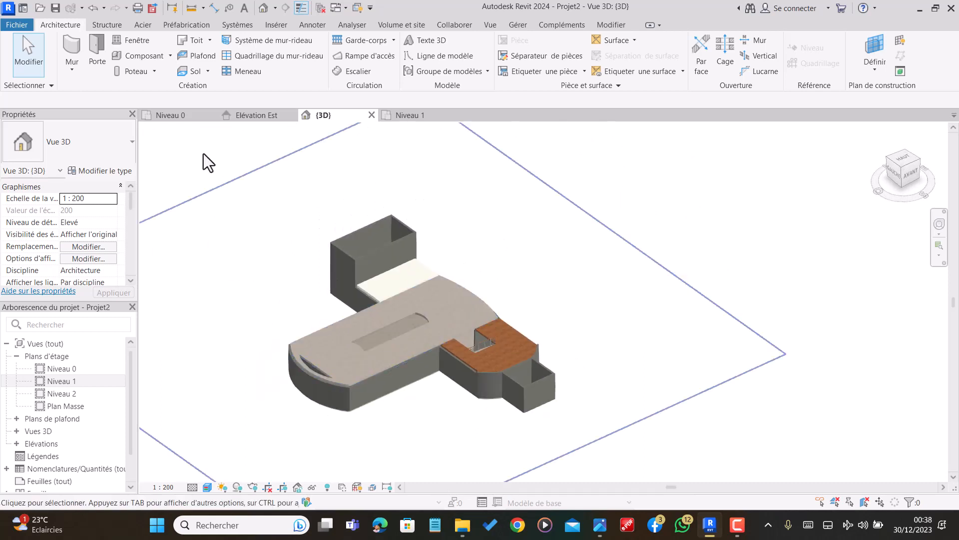
# On Niveau 0, delete the four leftover detail lines running along the rear wing's back, side and intermediate walls
pyautogui.scroll(3, 393, 232)
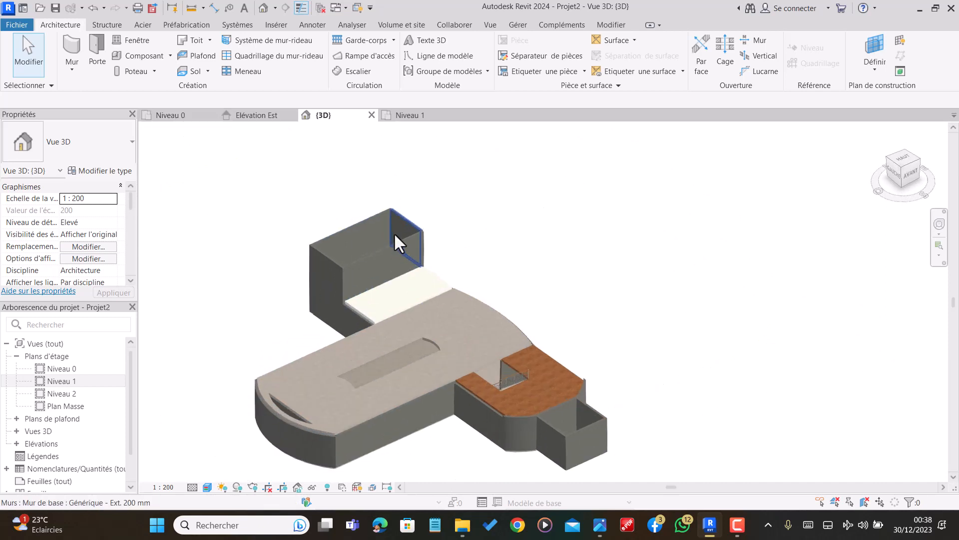
pyautogui.scroll(-2, 525, 247)
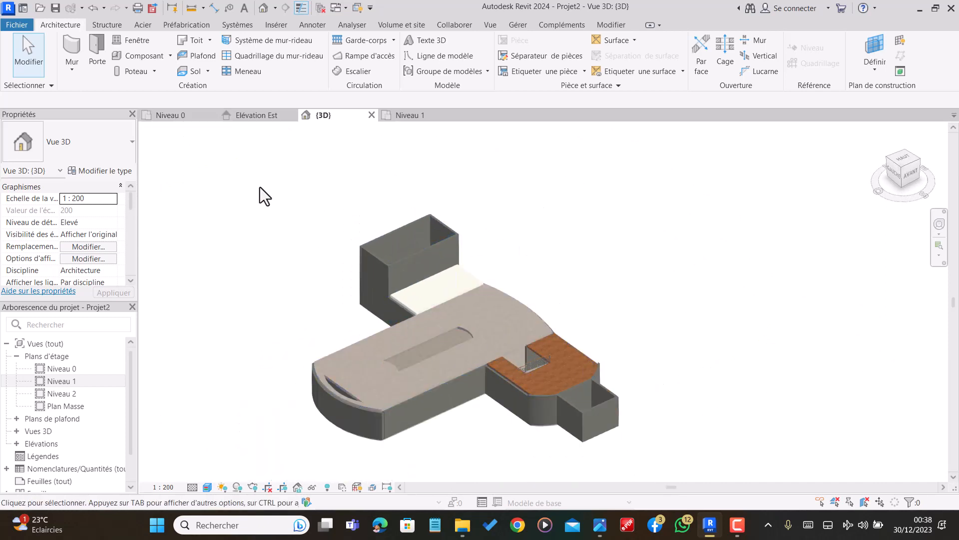
pyautogui.click(183, 118)
pyautogui.scroll(-4, 505, 205)
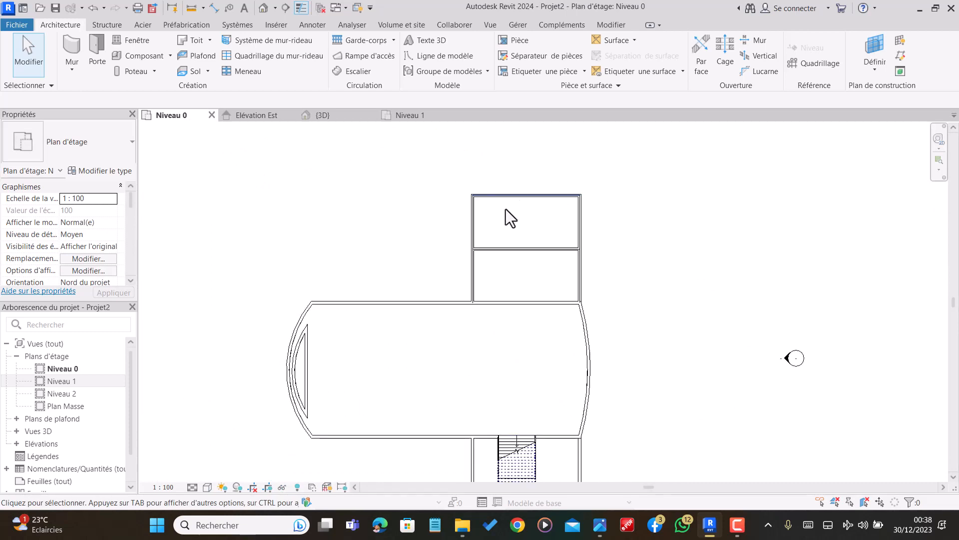
pyautogui.scroll(3, 530, 242)
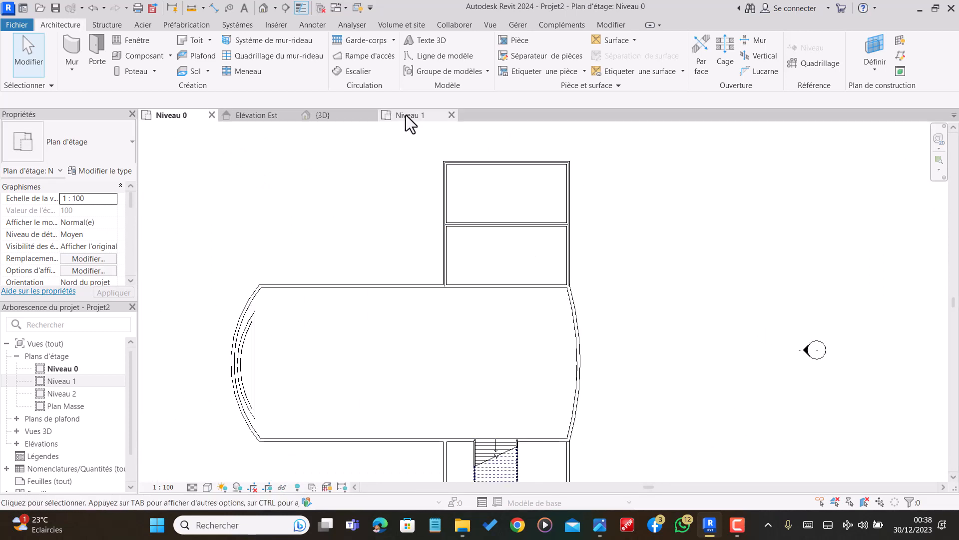
pyautogui.click(487, 163)
pyautogui.scroll(2, 488, 163)
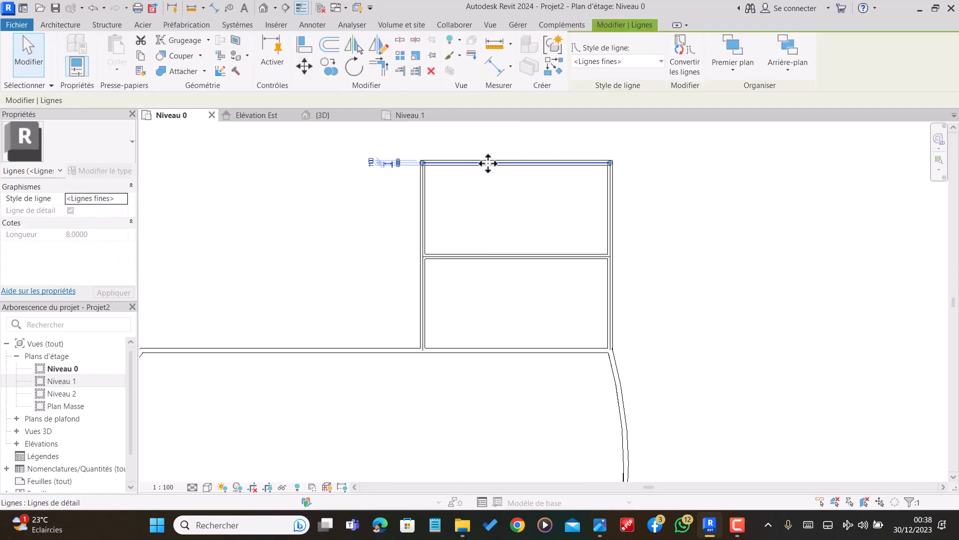
pyautogui.press('Delete')
pyautogui.click(424, 221)
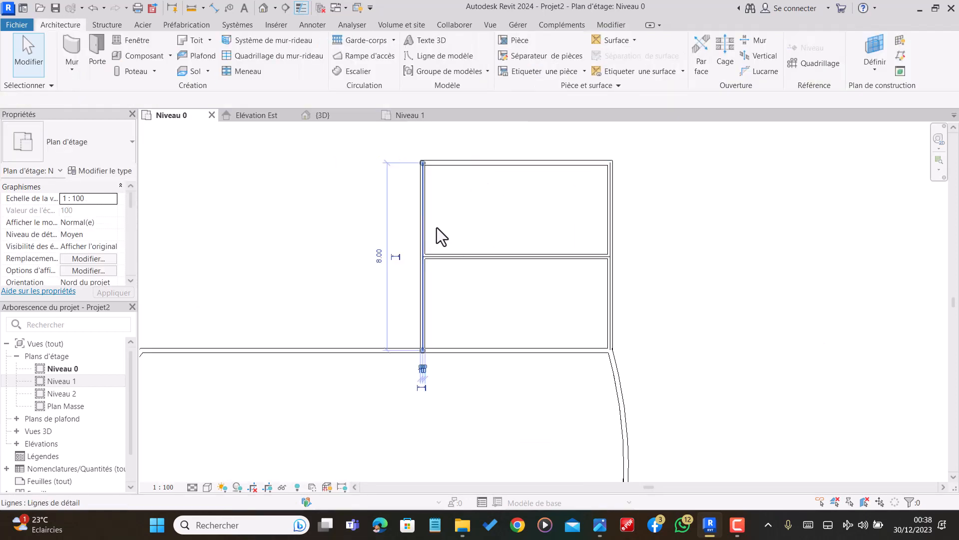
pyautogui.press('Delete')
pyautogui.click(458, 256)
pyautogui.press('Delete')
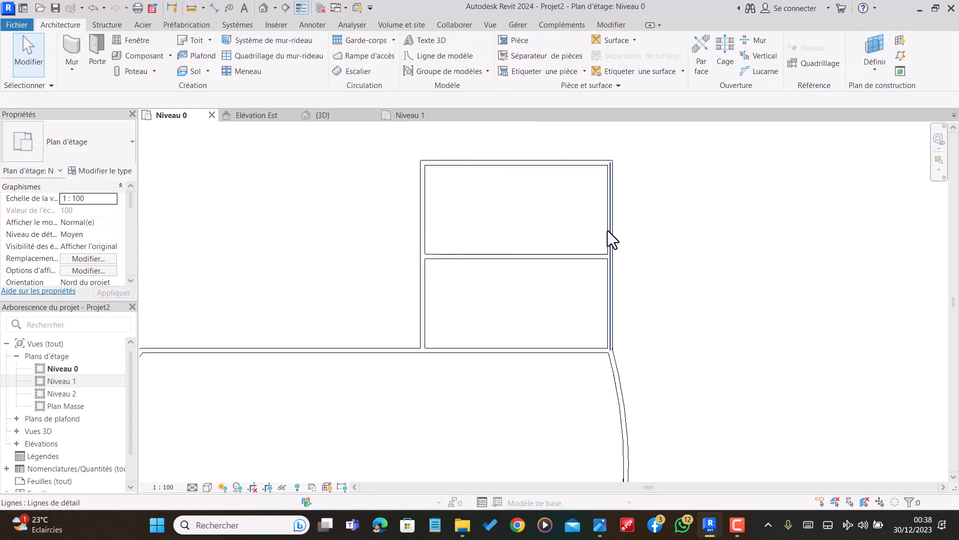
pyautogui.click(609, 230)
pyautogui.press('Delete')
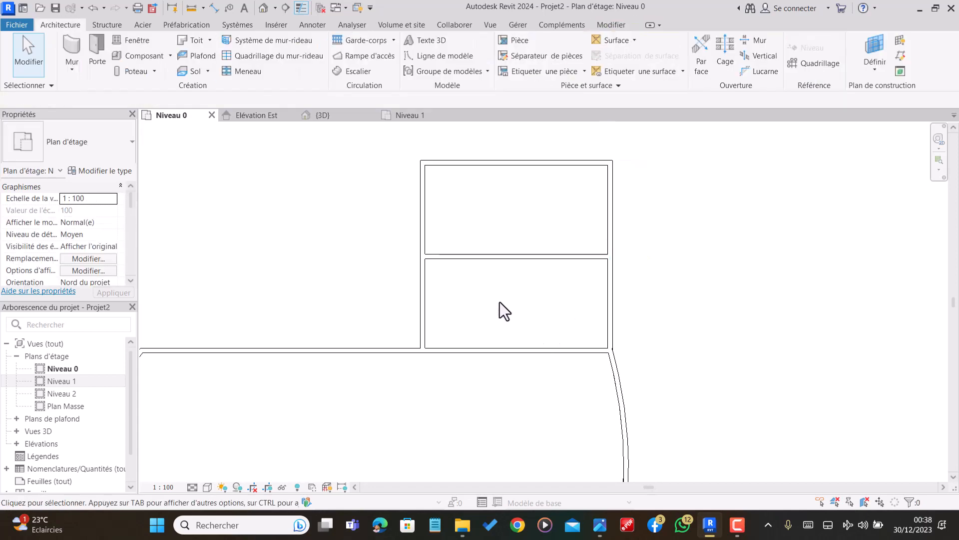
# Set the top constraint of the rear wing's back wall to Jusqu'au niveau: Niveau 1
pyautogui.click(475, 162)
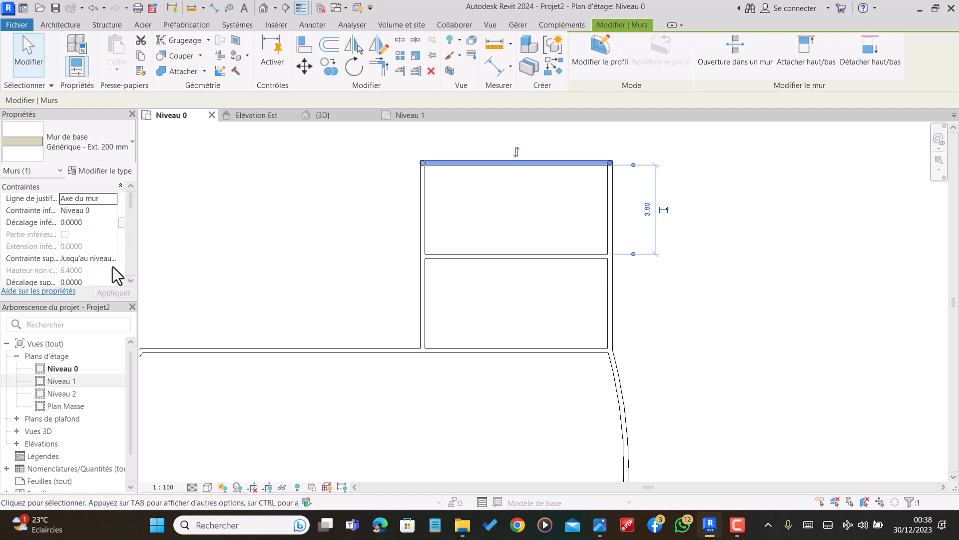
pyautogui.click(113, 259)
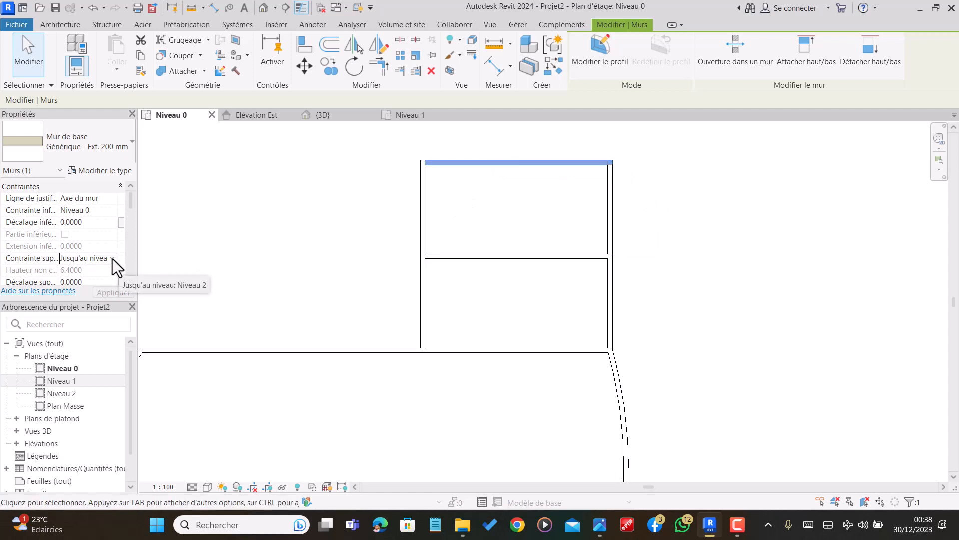
pyautogui.click(114, 259)
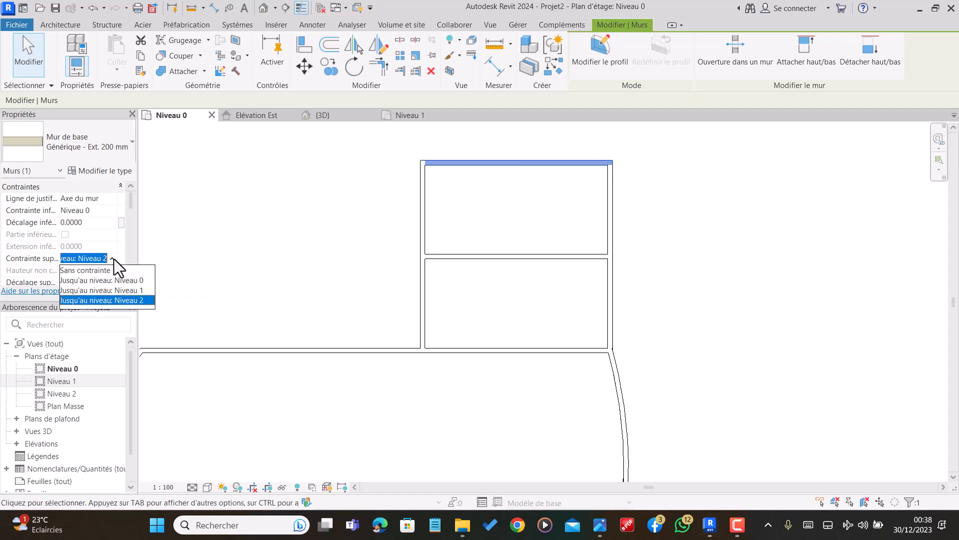
pyautogui.click(129, 288)
pyautogui.click(503, 251)
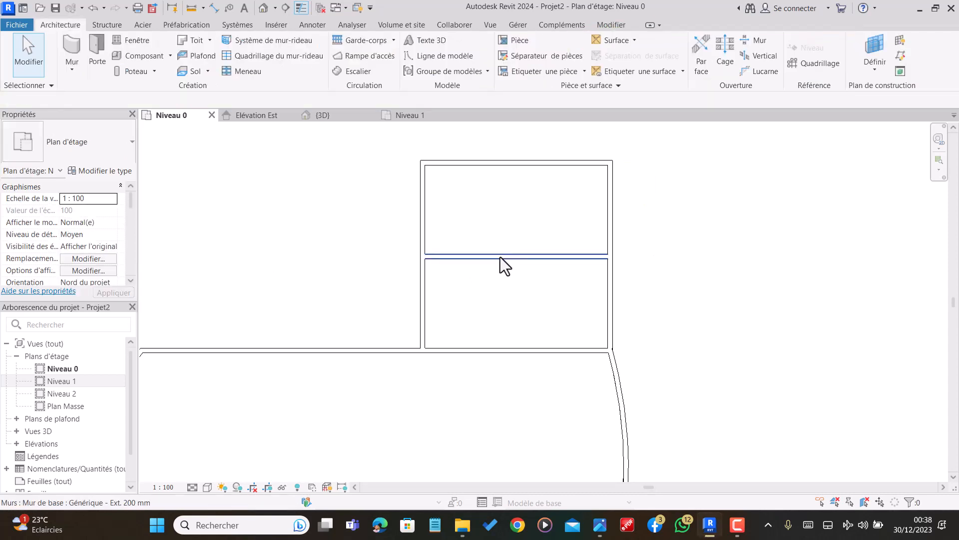
# Limit the rear wing's intermediate cross wall to Niveau 1 with its top constraint
pyautogui.click(500, 257)
pyautogui.click(112, 259)
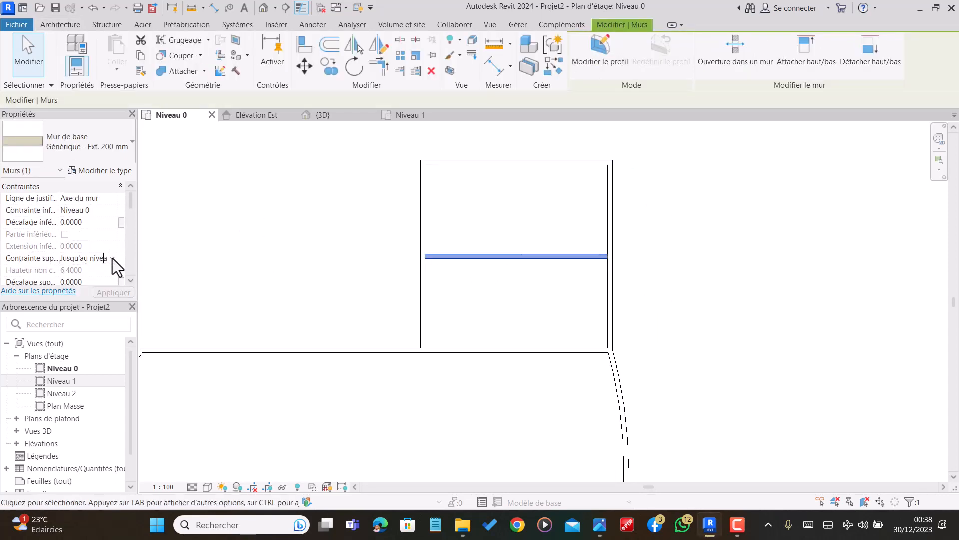
pyautogui.click(113, 259)
pyautogui.click(115, 292)
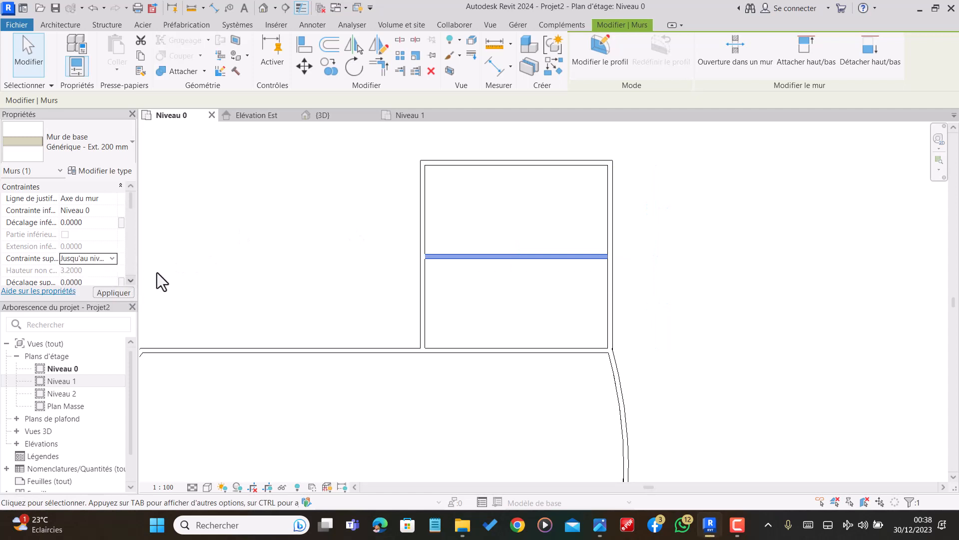
pyautogui.press('Escape')
# On Niveau 1, draw a Générique - Ext. 200 mm wall across the back ends of the rear block's side walls, 2.7500 high
pyautogui.click(417, 116)
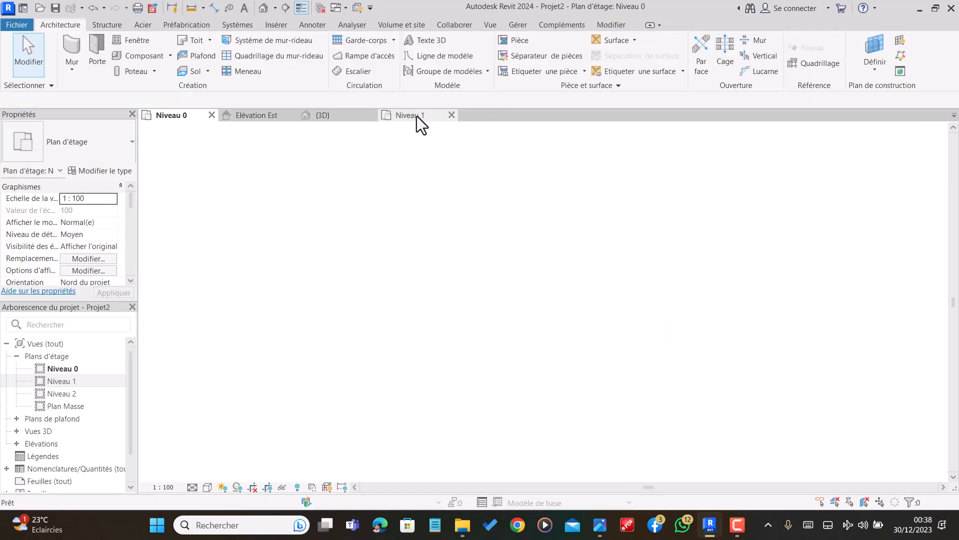
pyautogui.scroll(-4, 403, 285)
pyautogui.scroll(1, 144, 209)
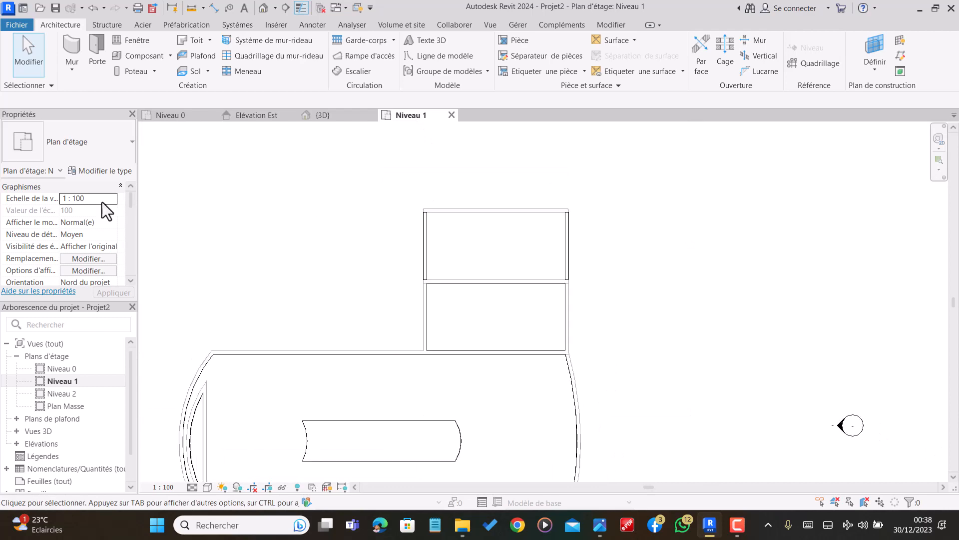
pyautogui.click(72, 51)
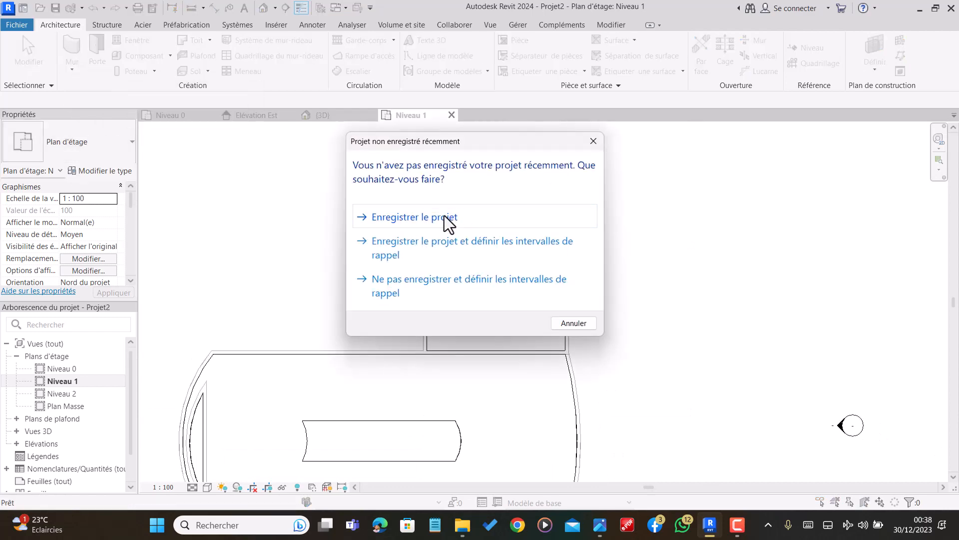
pyautogui.click(563, 323)
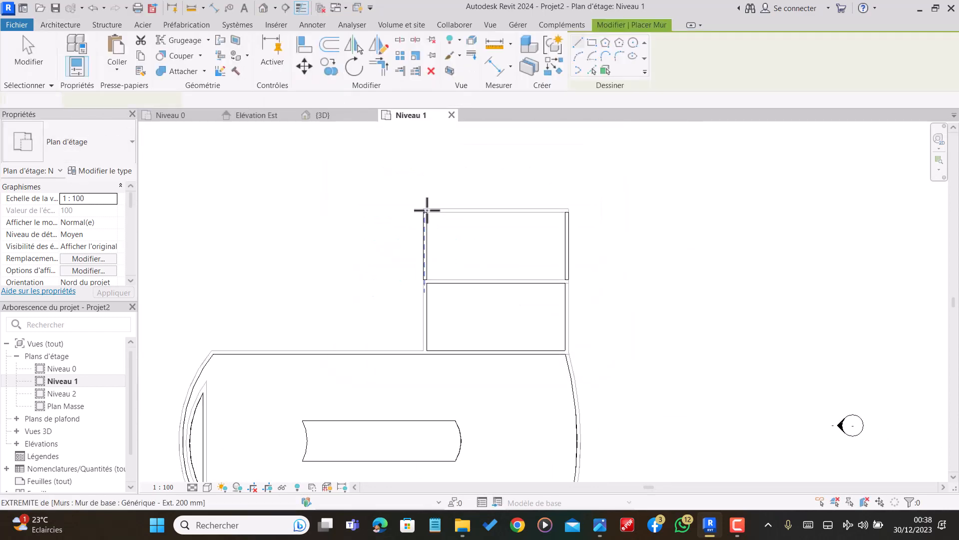
pyautogui.scroll(3, 425, 210)
pyautogui.click(421, 210)
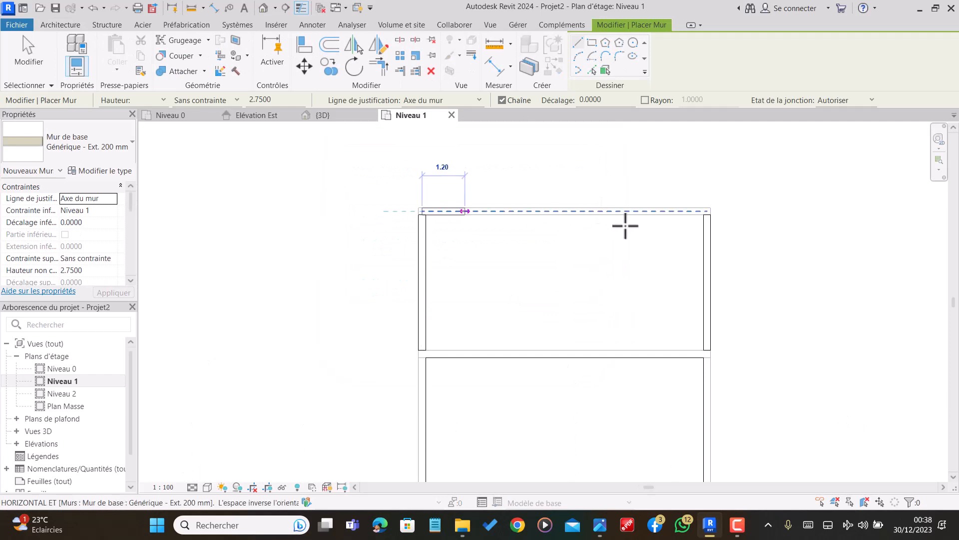
pyautogui.click(707, 211)
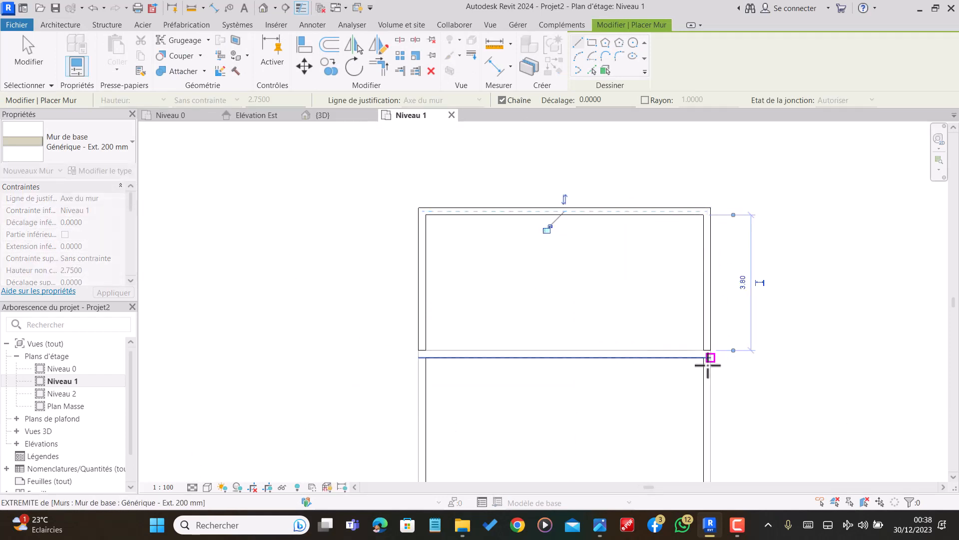
# Close the rear block on Niveau 1 with a 2.7500 high front wall joining its two side walls above the intermediate wall
pyautogui.click(707, 350)
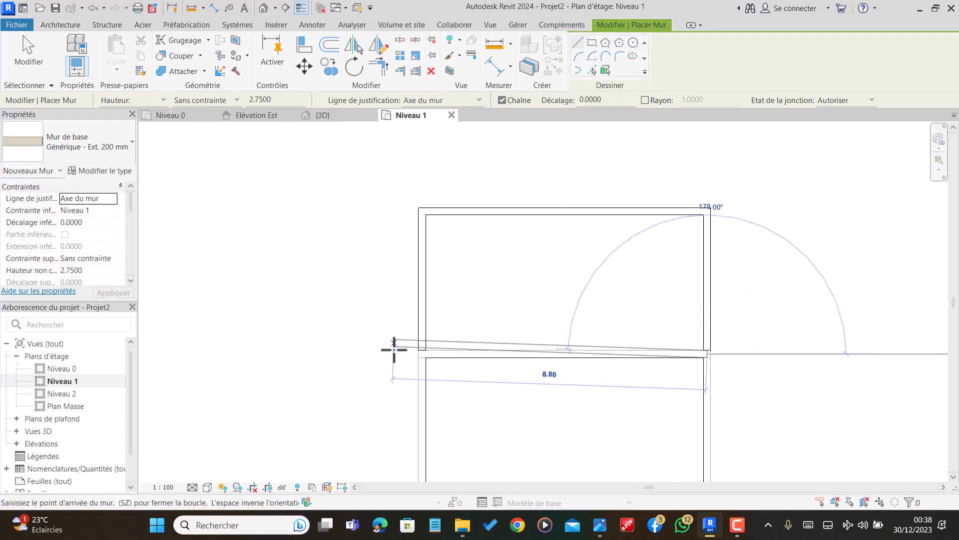
pyautogui.click(421, 353)
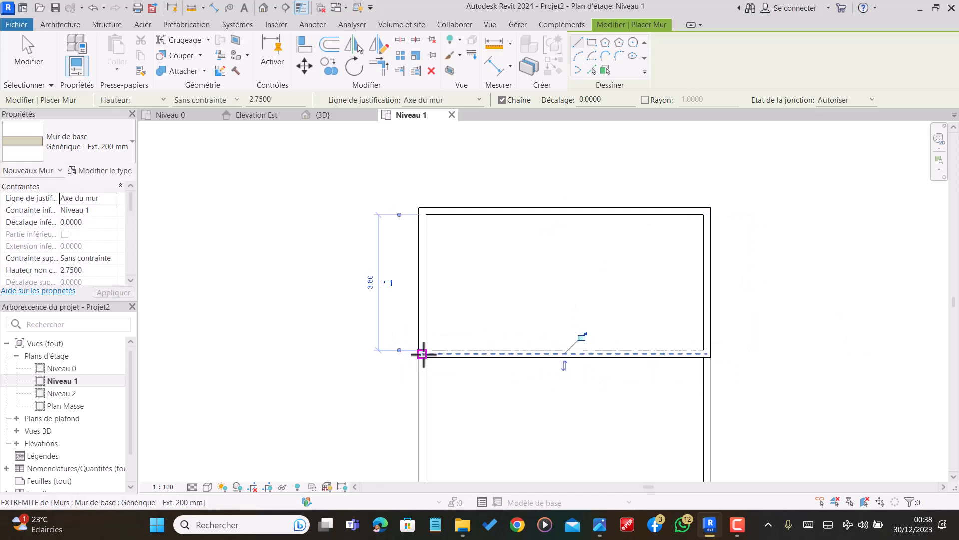
pyautogui.press('Escape')
pyautogui.scroll(-3, 466, 257)
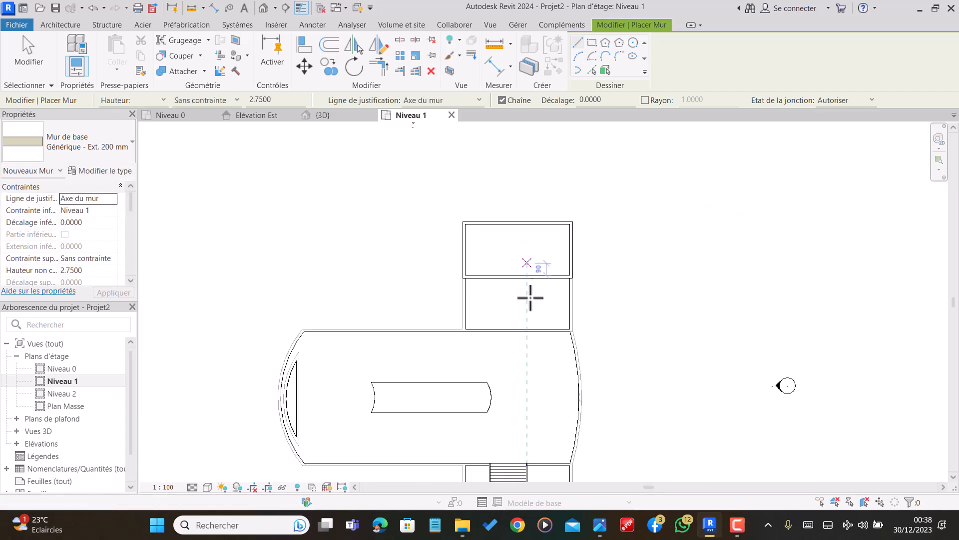
pyautogui.scroll(5, 530, 298)
pyautogui.press('Escape')
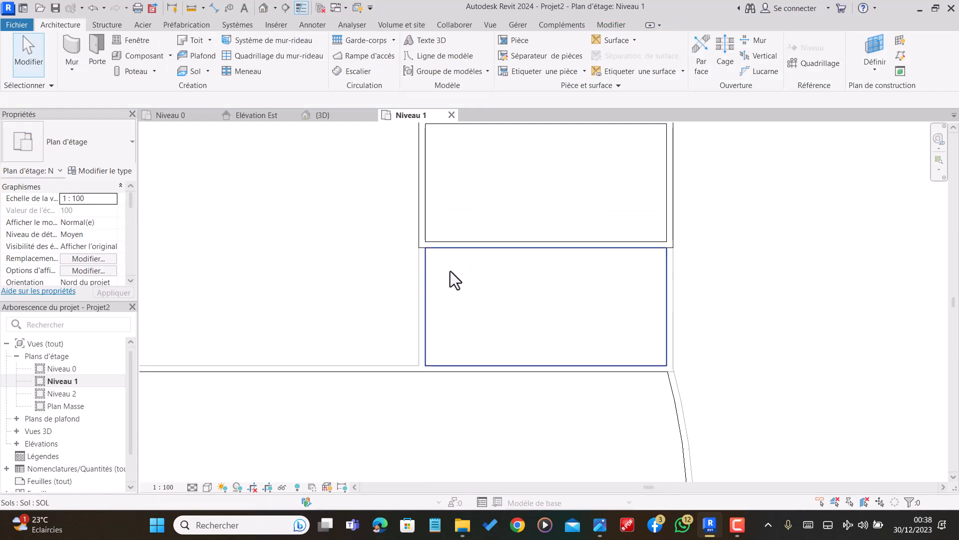
# Edit the boundary of the rear wing's SOL floor and delete its four existing sketch lines
pyautogui.click(425, 281)
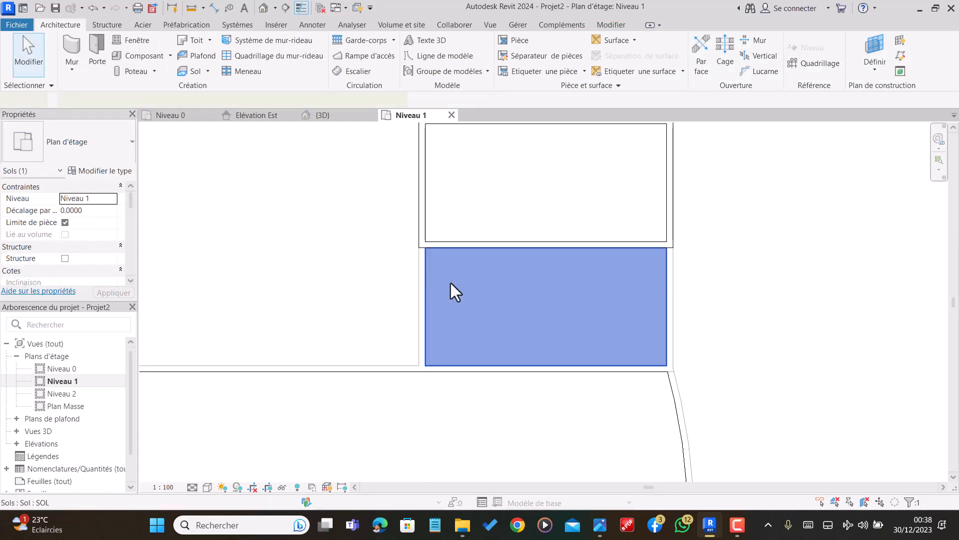
pyautogui.scroll(2, 451, 283)
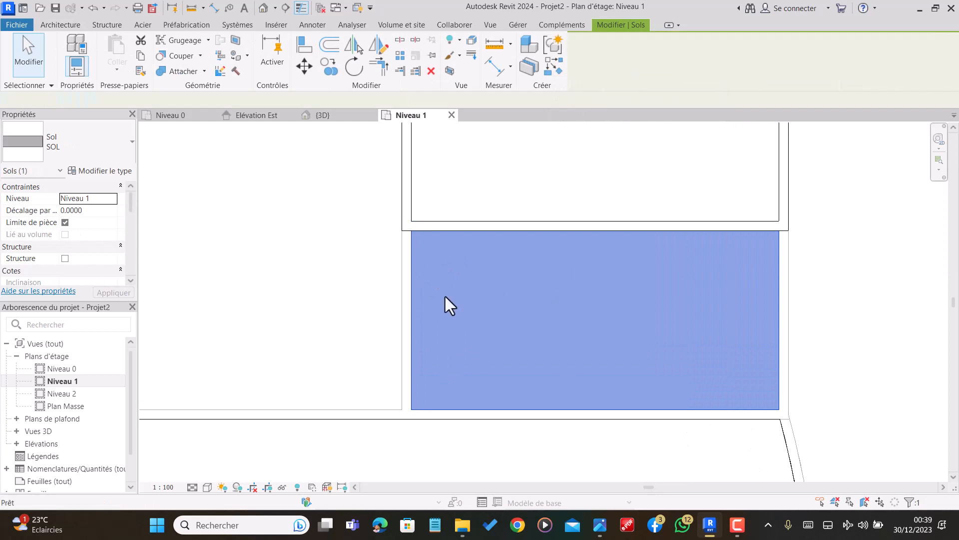
pyautogui.doubleClick(445, 296)
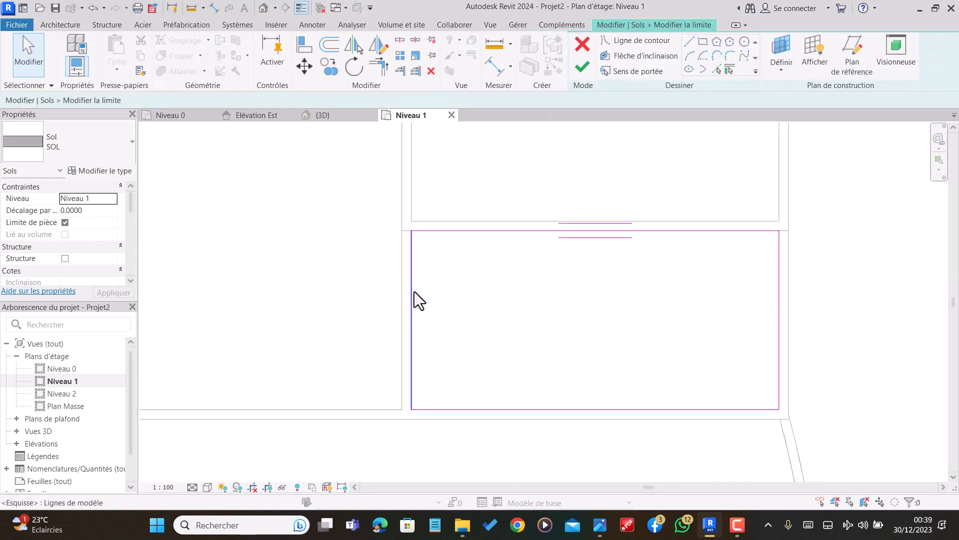
pyautogui.click(413, 292)
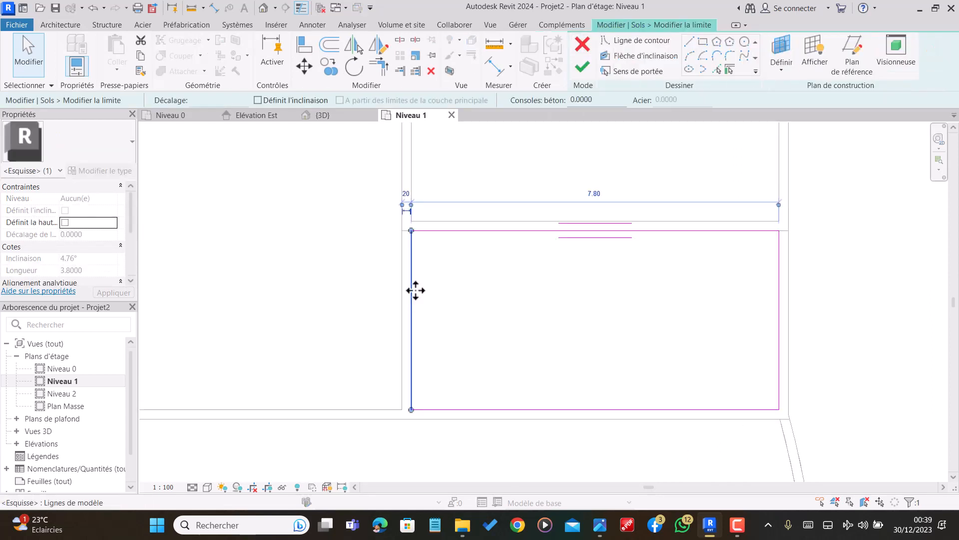
pyautogui.press('Delete')
pyautogui.click(778, 281)
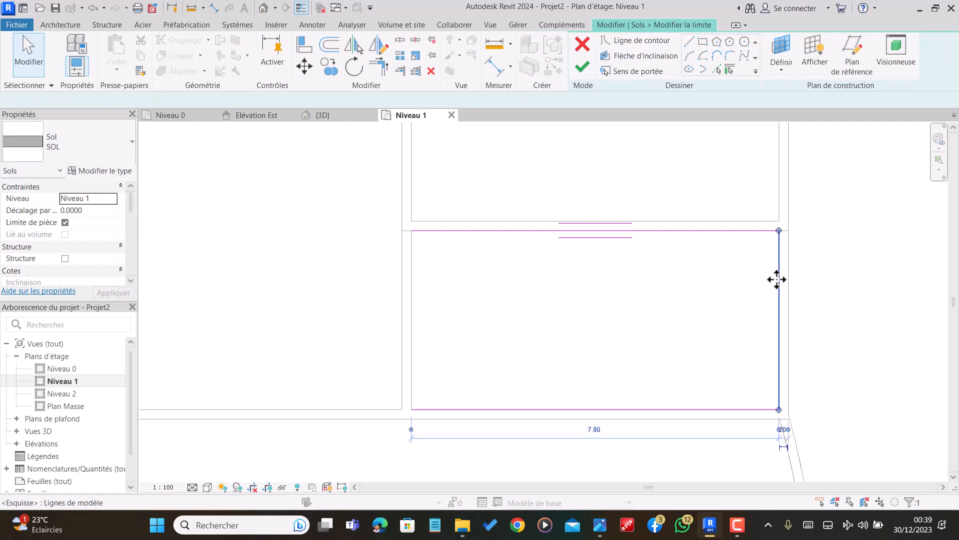
pyautogui.press('Delete')
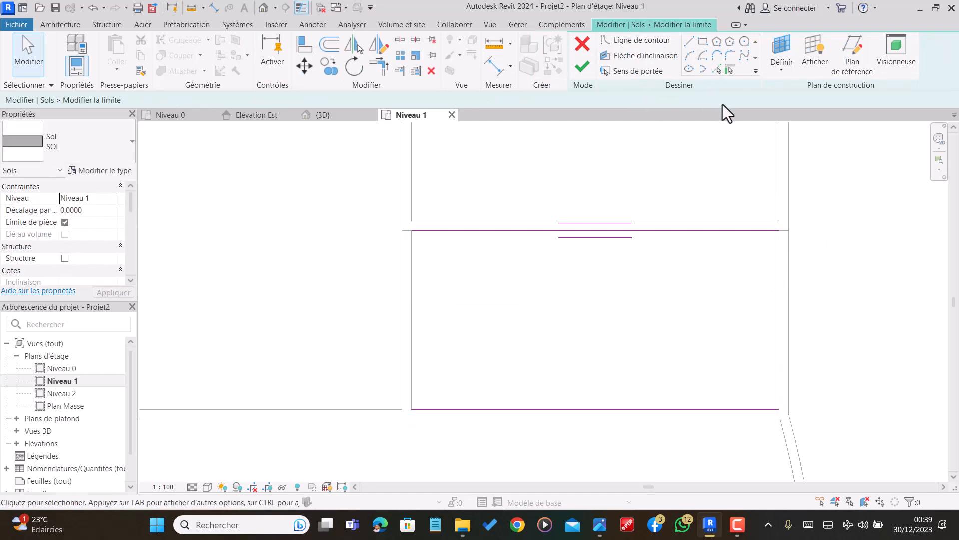
pyautogui.click(718, 232)
pyautogui.press('Delete')
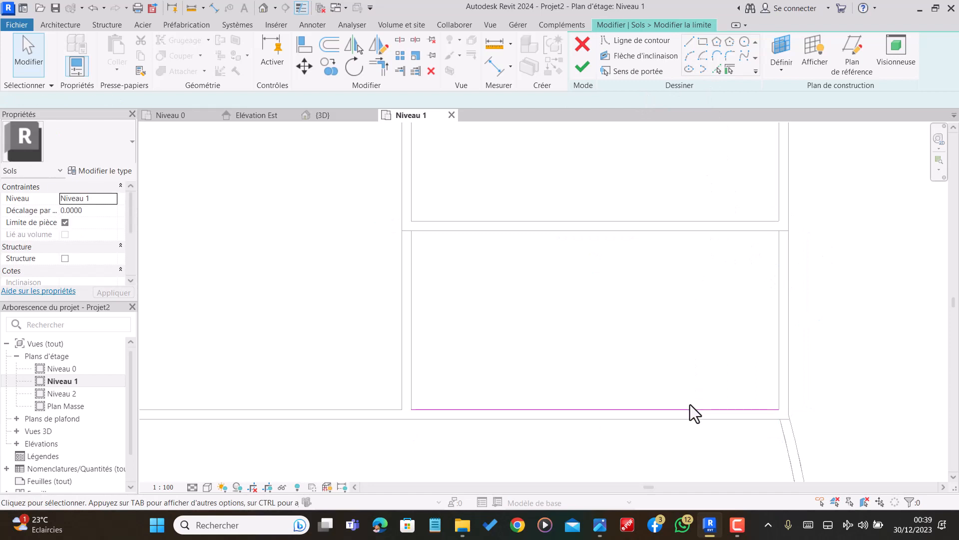
pyautogui.click(691, 408)
pyautogui.press('Delete')
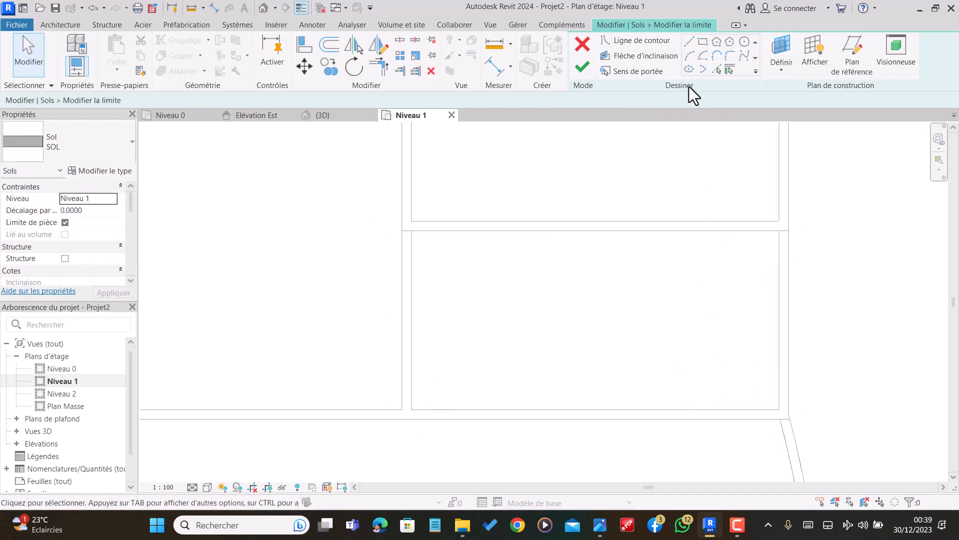
# Sketch a new rectangular boundary for the terrace floor, 8.20 by 3.80, reaching the outer faces of the rear wing's side walls
pyautogui.click(702, 42)
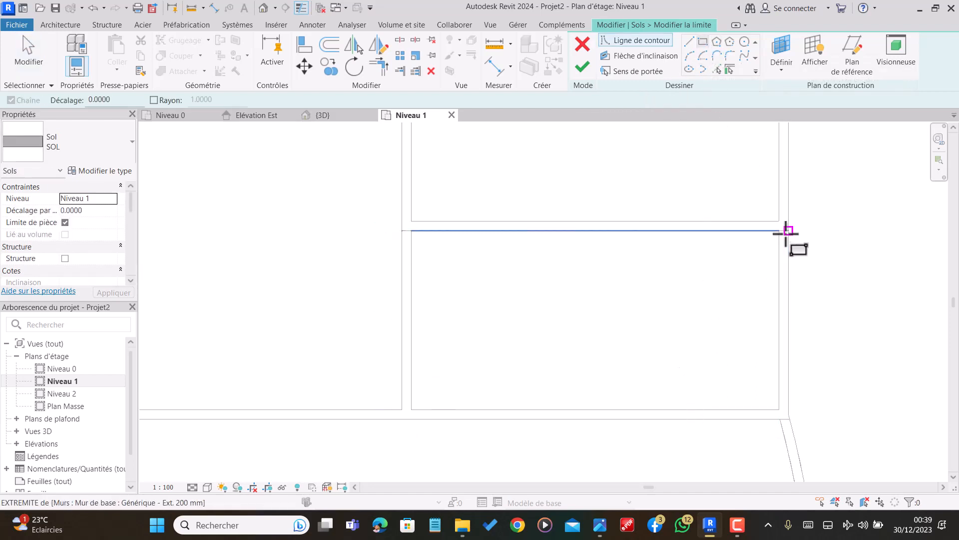
pyautogui.click(789, 230)
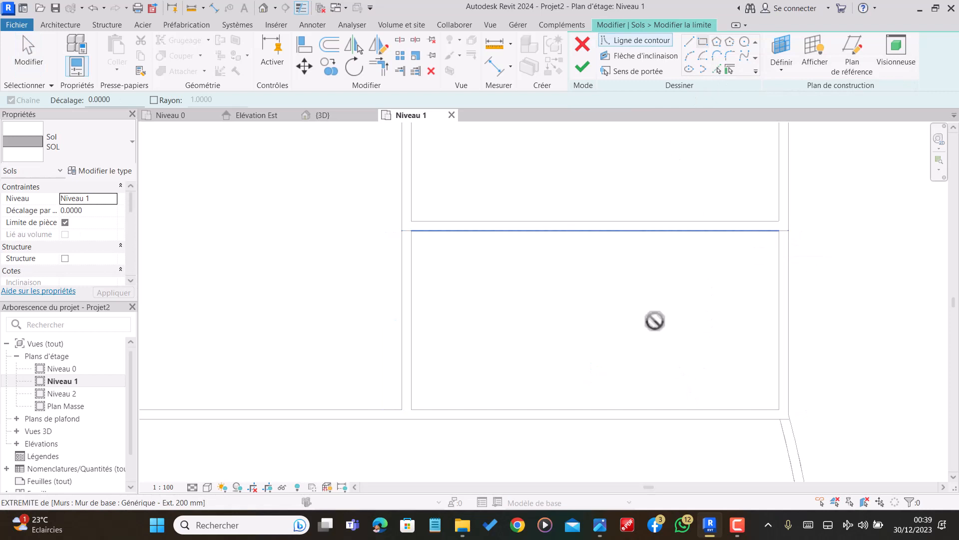
pyautogui.click(401, 409)
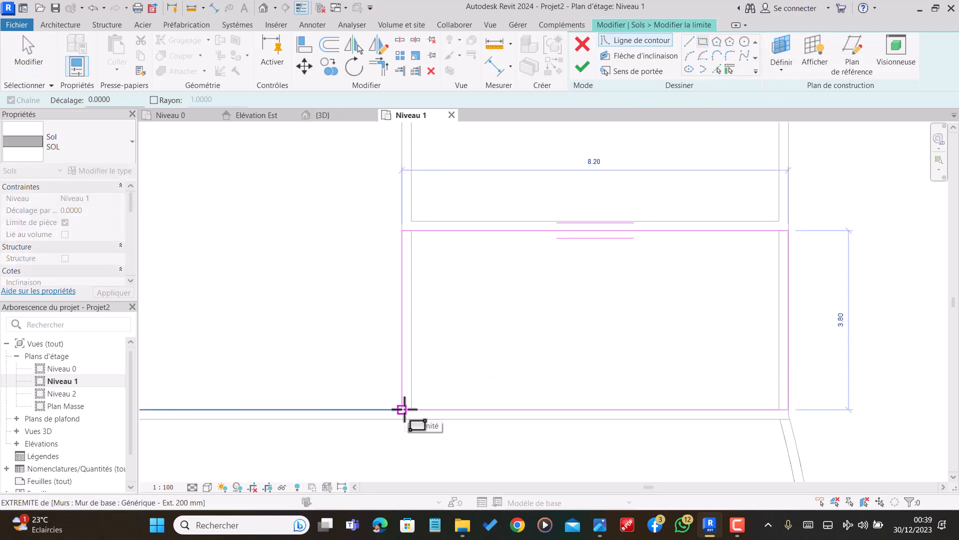
pyautogui.click(402, 410)
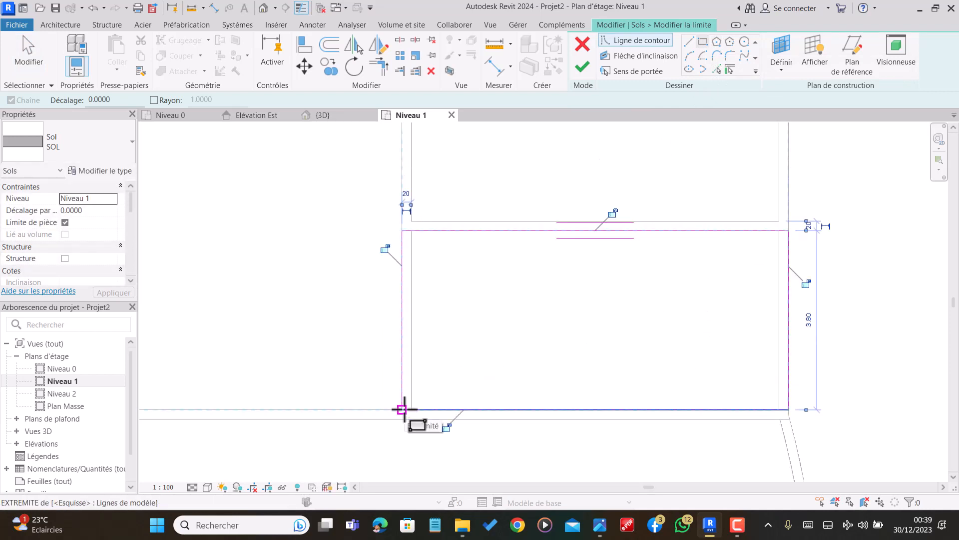
# Finish the terrace floor's boundary edit, detaching the wall elements whose joint cannot be kept
pyautogui.click(583, 66)
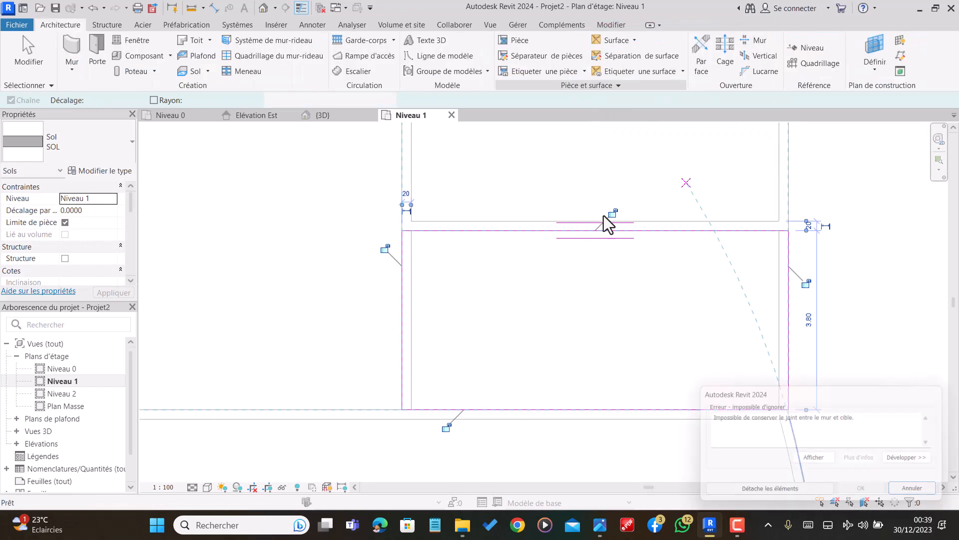
pyautogui.click(918, 494)
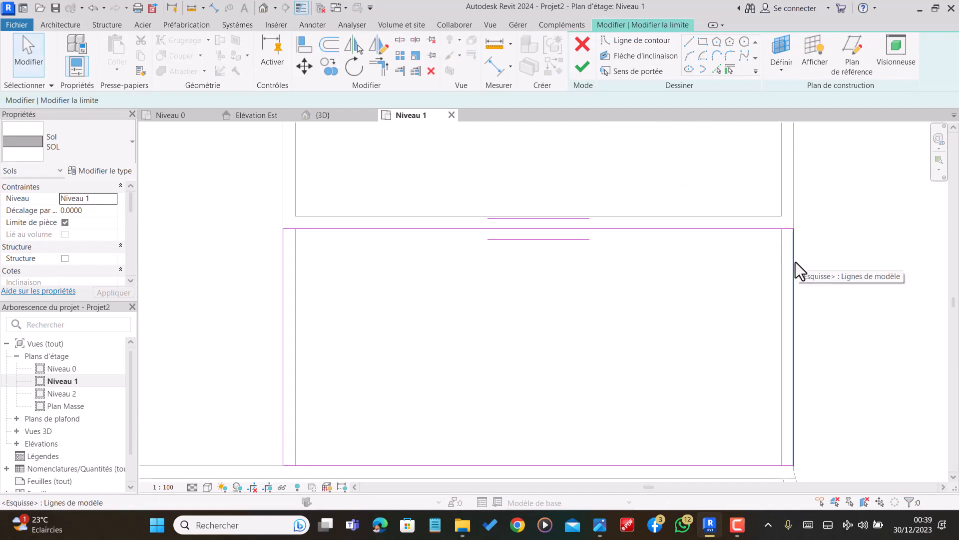
pyautogui.scroll(-2, 755, 240)
pyautogui.scroll(3, 615, 420)
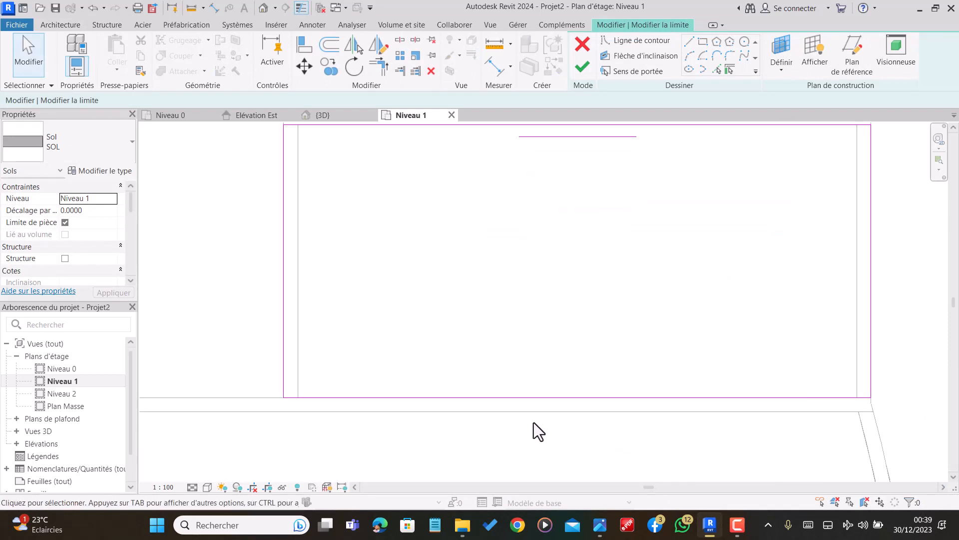
pyautogui.scroll(-1, 389, 414)
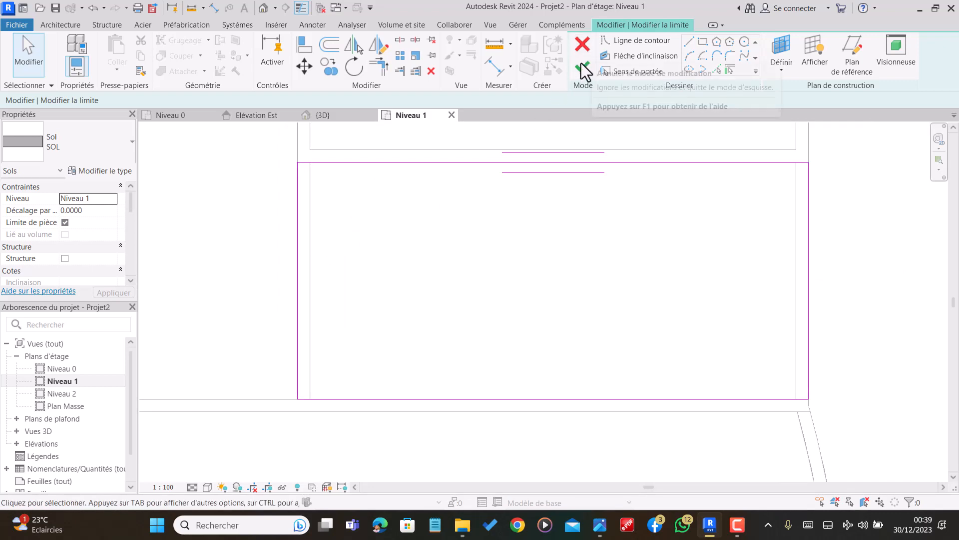
pyautogui.click(588, 79)
pyautogui.click(779, 495)
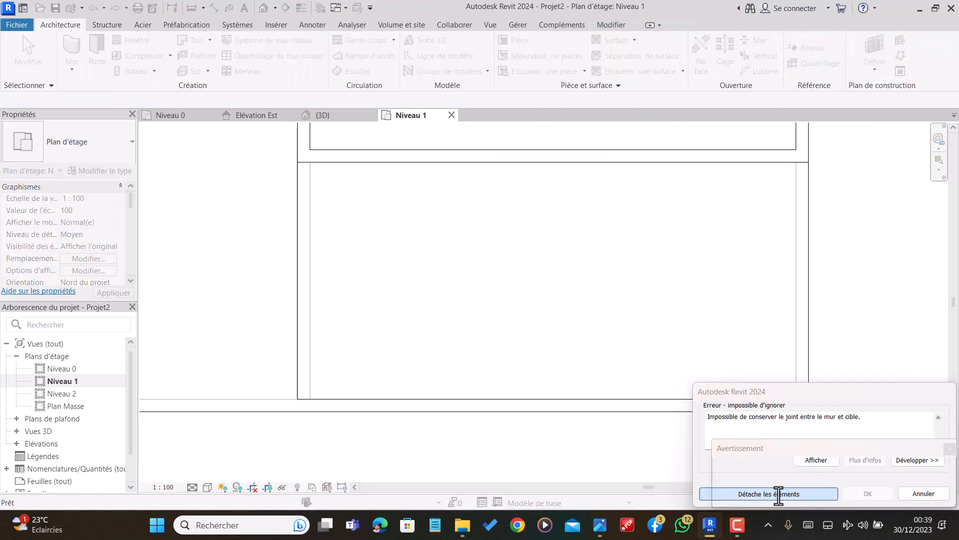
pyautogui.click(950, 448)
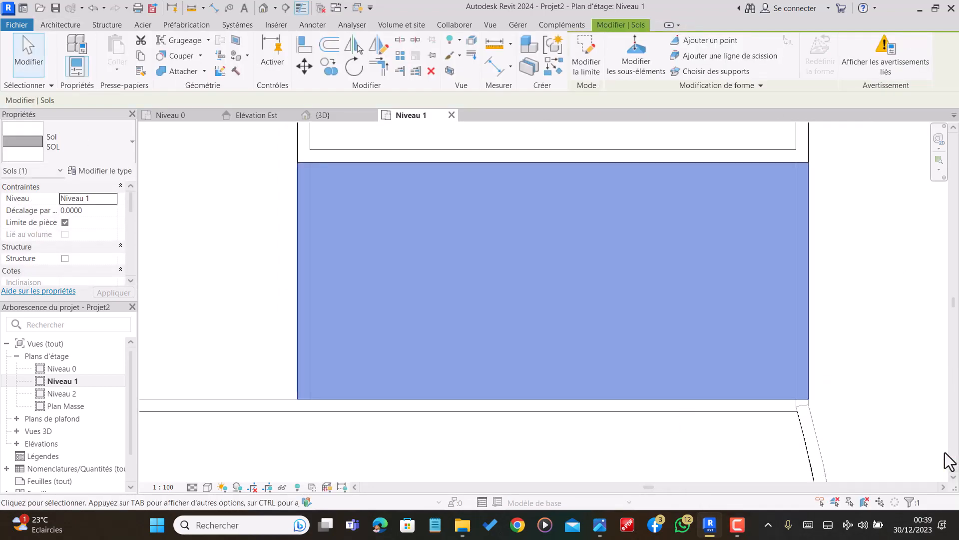
pyautogui.click(636, 181)
# In the 3D view, set the top constraint of the rear block's front and back Niveau 1 walls to Niveau 2
pyautogui.click(329, 114)
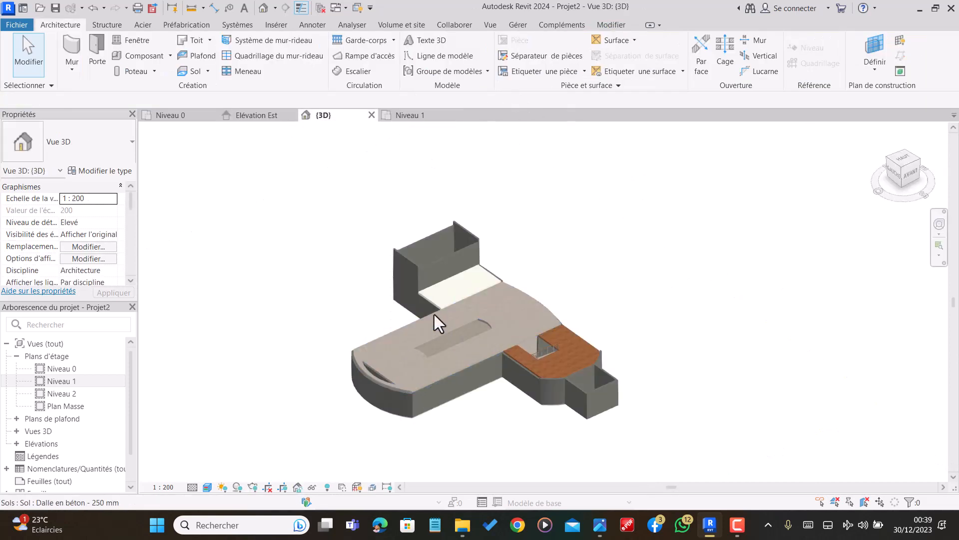
pyautogui.scroll(1, 442, 297)
pyautogui.scroll(-2, 600, 210)
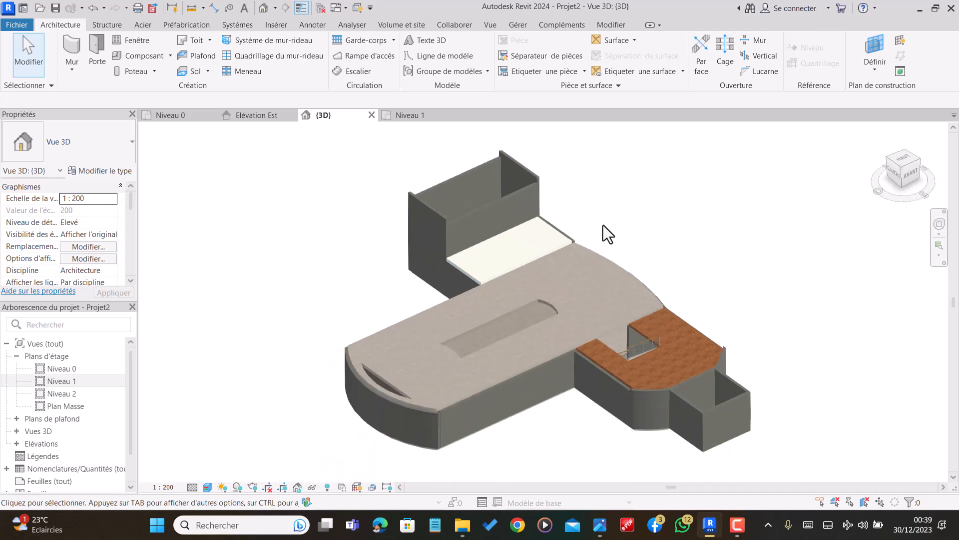
pyautogui.click(484, 206)
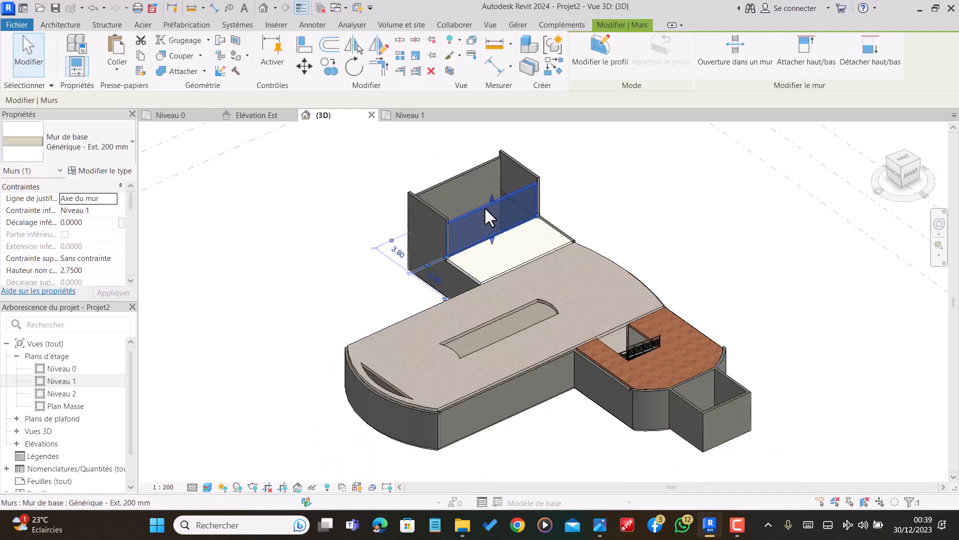
pyautogui.keyDown('ctrl'); pyautogui.click(449, 176); pyautogui.keyUp('ctrl')
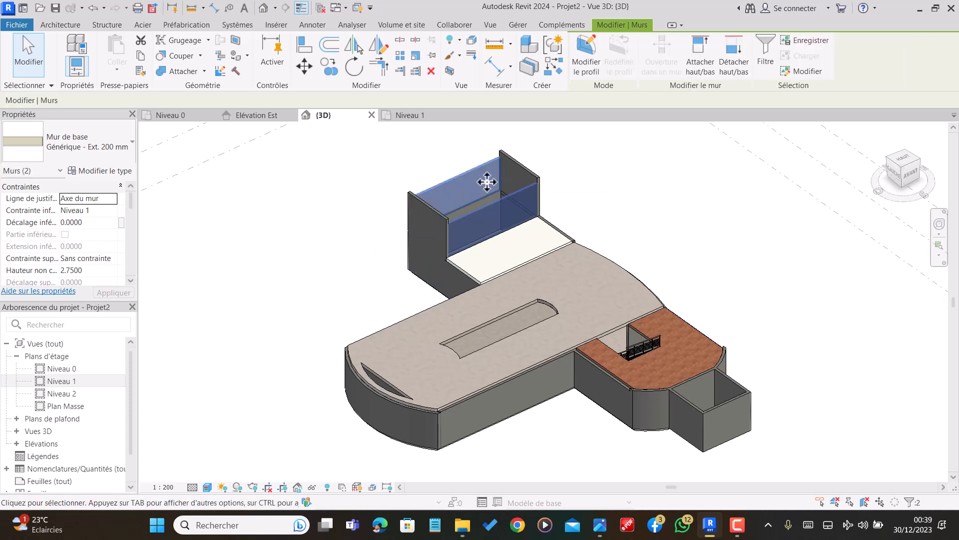
pyautogui.click(112, 260)
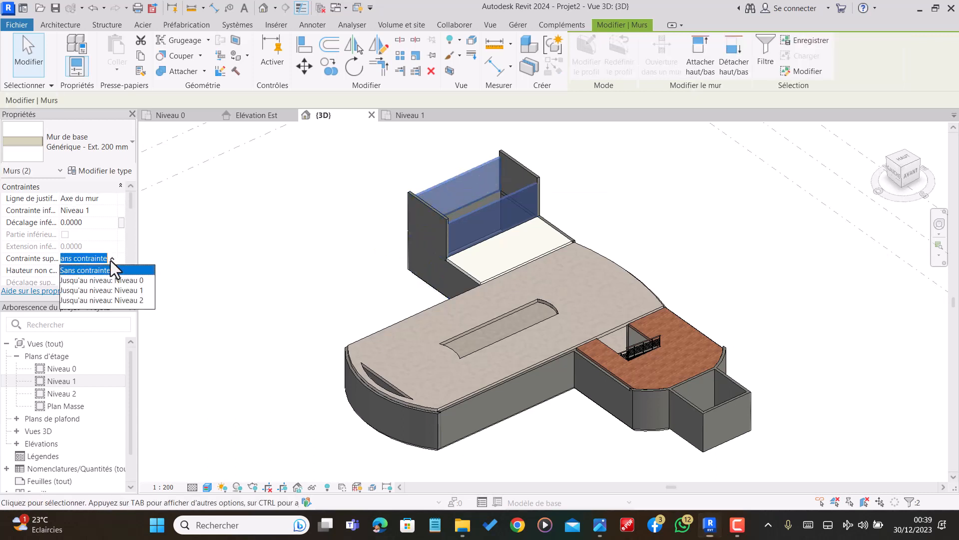
pyautogui.click(112, 301)
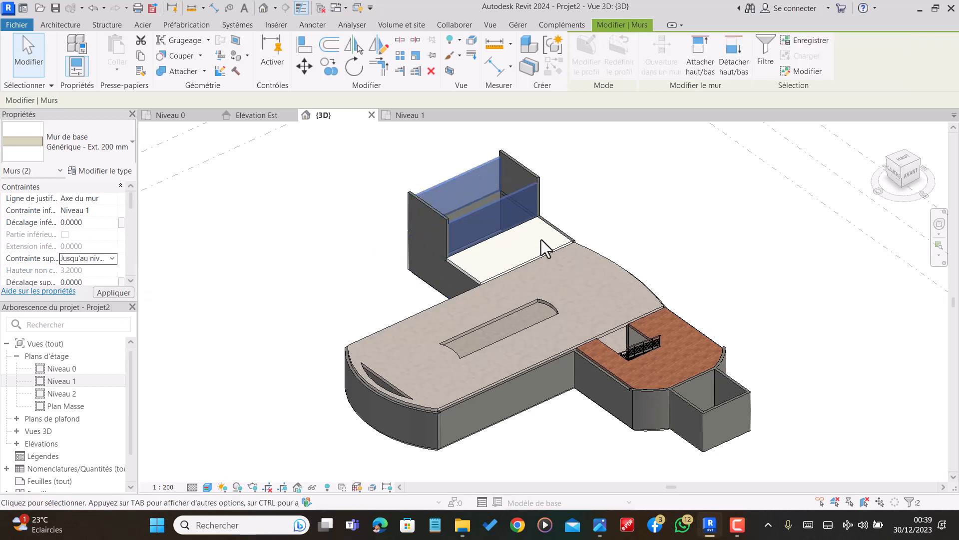
pyautogui.press('Escape')
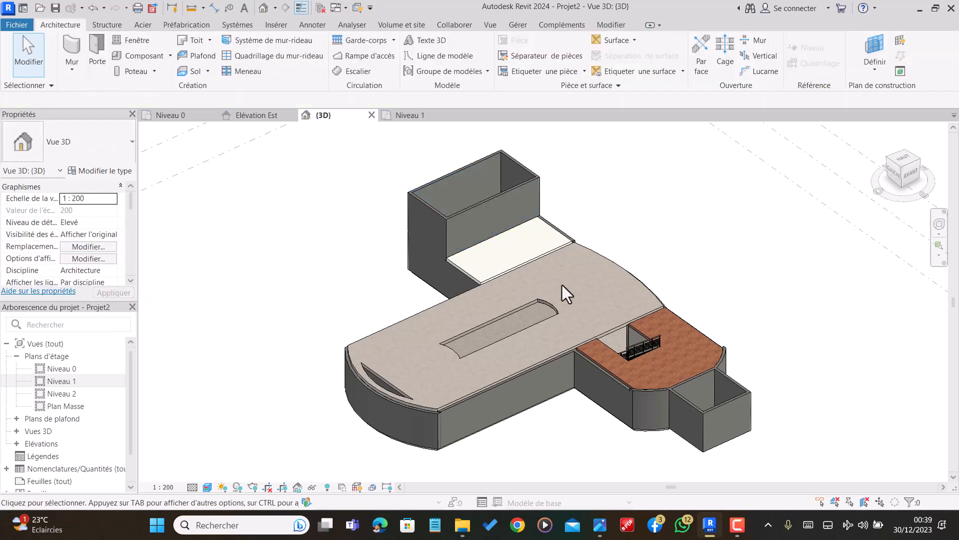
# Examine the rear block and its terrace from above in 3D, and the whole building layout in the Niveau 0 floor plan
pyautogui.scroll(-2, 562, 284)
pyautogui.scroll(1, 625, 313)
pyautogui.scroll(1, 600, 307)
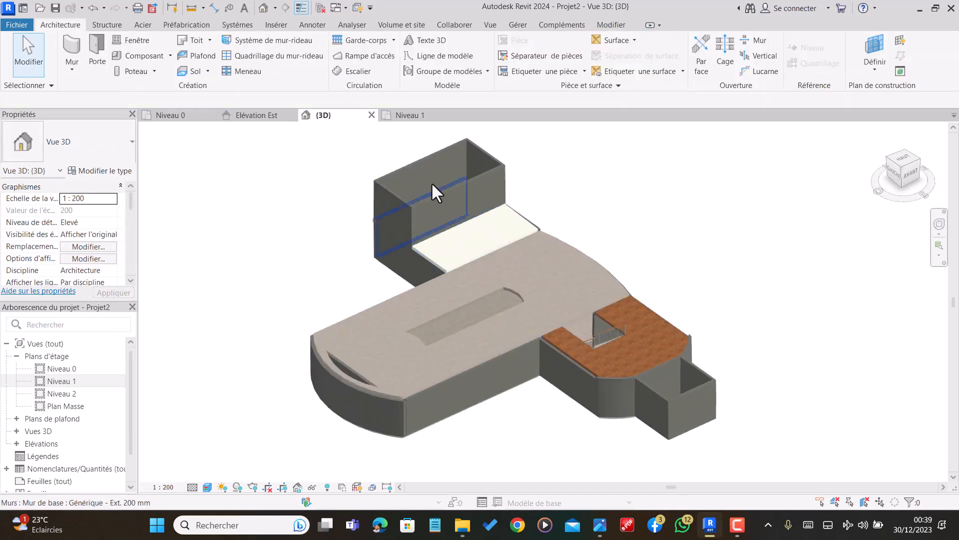
pyautogui.keyDown('shift'); pyautogui.moveTo(448, 272); pyautogui.dragTo(342, 197, button='middle'); pyautogui.keyUp('shift')
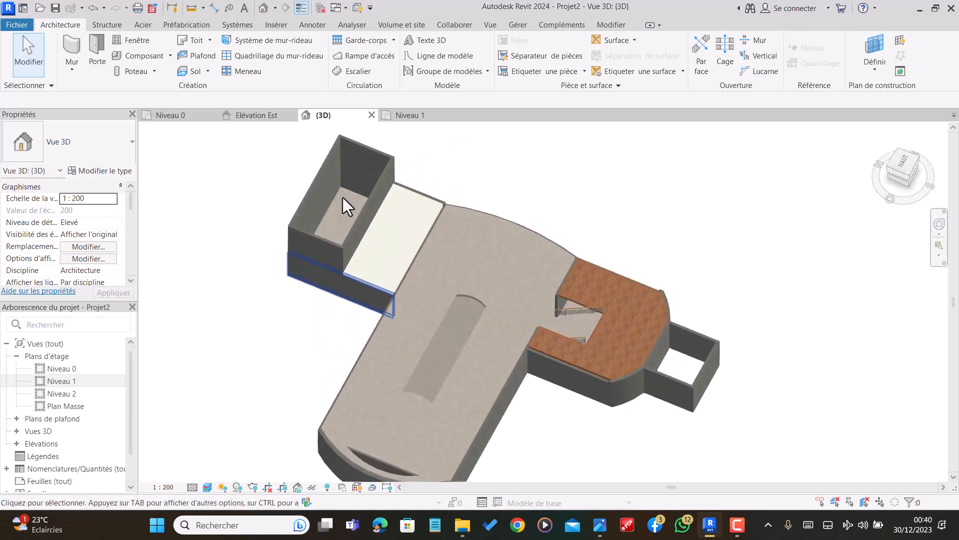
pyautogui.scroll(2, 345, 196)
pyautogui.scroll(-3, 376, 173)
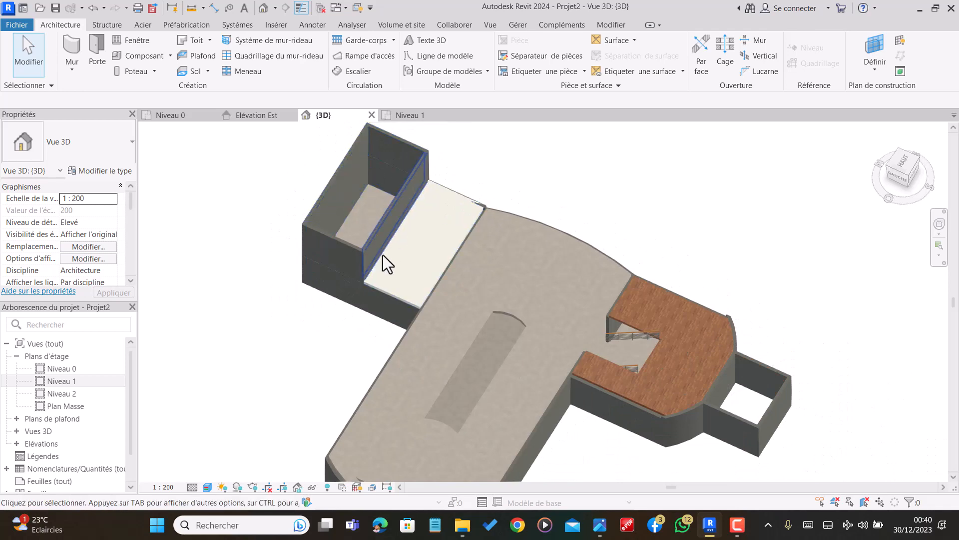
pyautogui.keyDown('shift'); pyautogui.moveTo(392, 245); pyautogui.dragTo(390, 195, button='middle'); pyautogui.keyUp('shift')
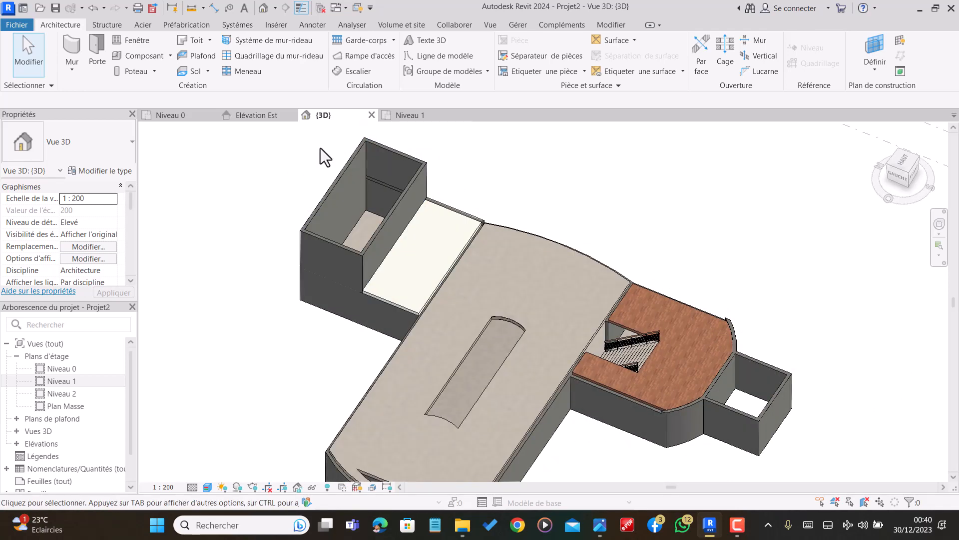
pyautogui.keyDown('shift'); pyautogui.moveTo(406, 256); pyautogui.dragTo(393, 225, button='middle'); pyautogui.keyUp('shift')
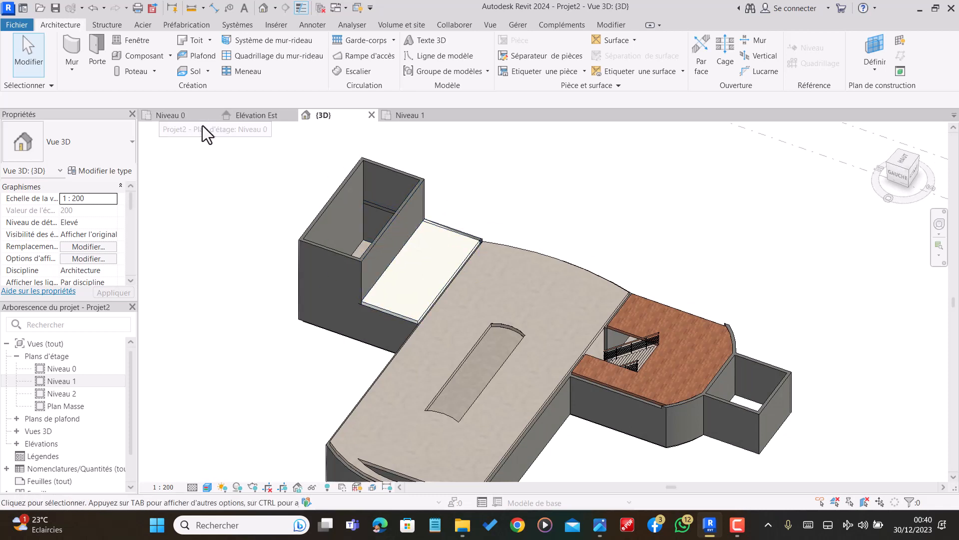
pyautogui.click(176, 115)
pyautogui.scroll(-4, 511, 244)
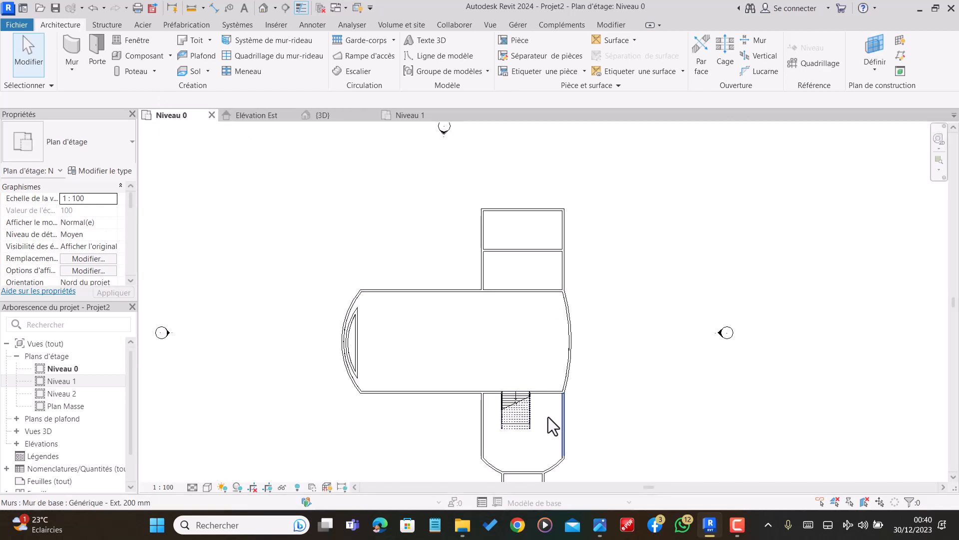
pyautogui.scroll(3, 542, 373)
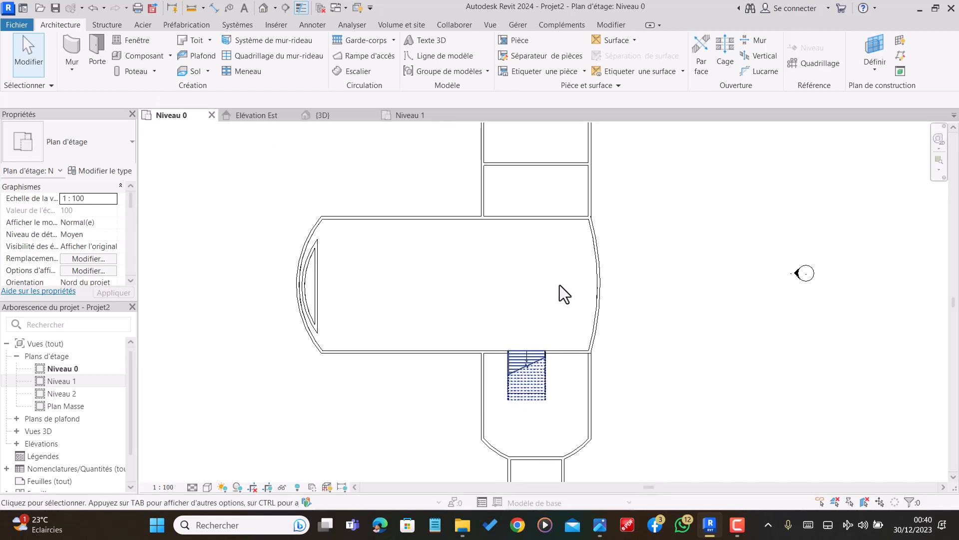
pyautogui.scroll(-4, 559, 285)
pyautogui.scroll(4, 538, 354)
pyautogui.scroll(-2, 615, 375)
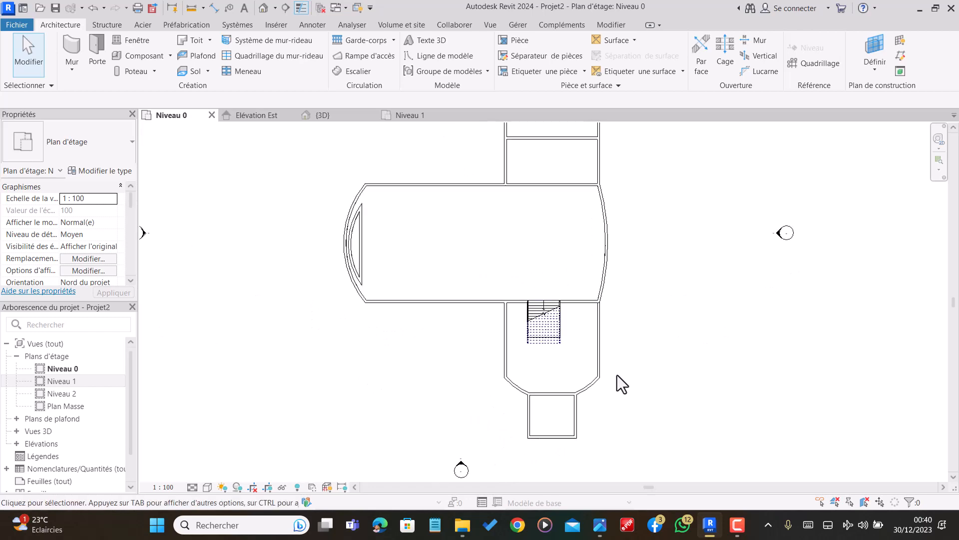
# Switch to the reference image in the photo viewer and examine the house sketch's rear brick volume, main roof, wooden deck and pool
pyautogui.click(600, 524)
pyautogui.scroll(1, 510, 226)
pyautogui.scroll(-1, 467, 316)
pyautogui.scroll(3, 466, 316)
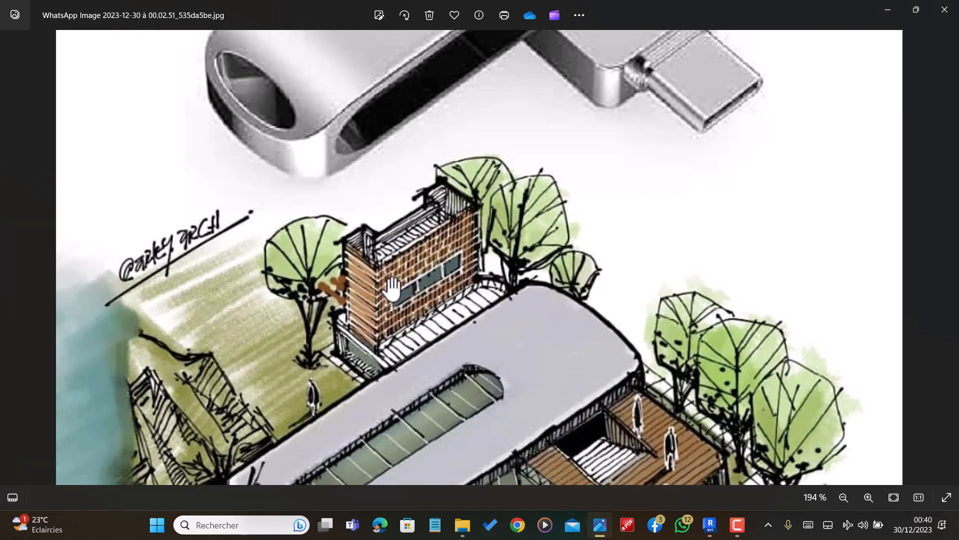
pyautogui.scroll(-4, 439, 255)
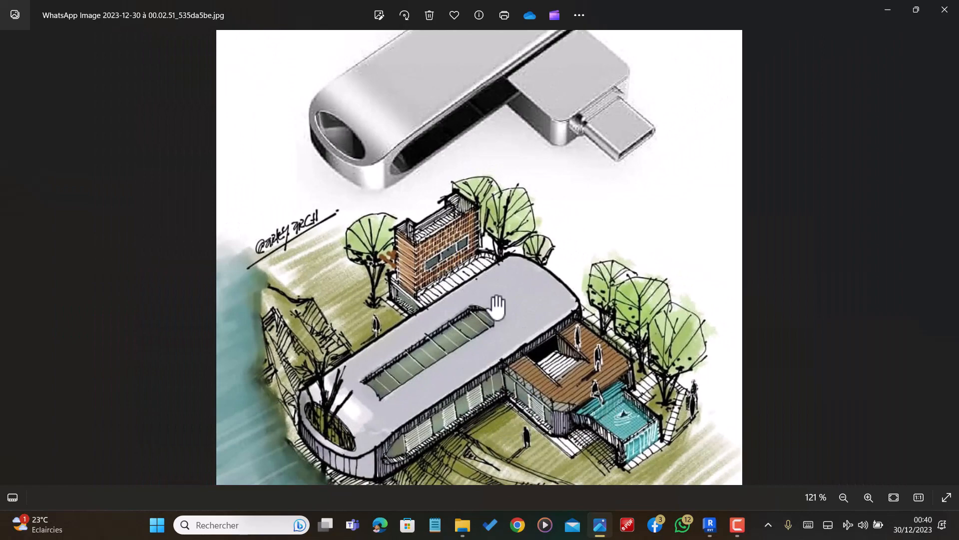
pyautogui.scroll(-1, 505, 310)
pyautogui.scroll(2, 524, 316)
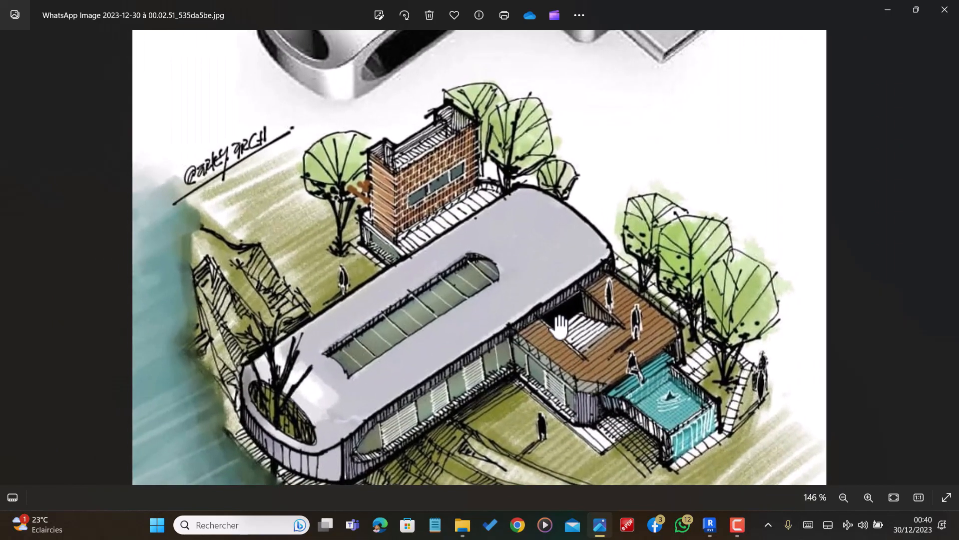
pyautogui.scroll(-4, 560, 329)
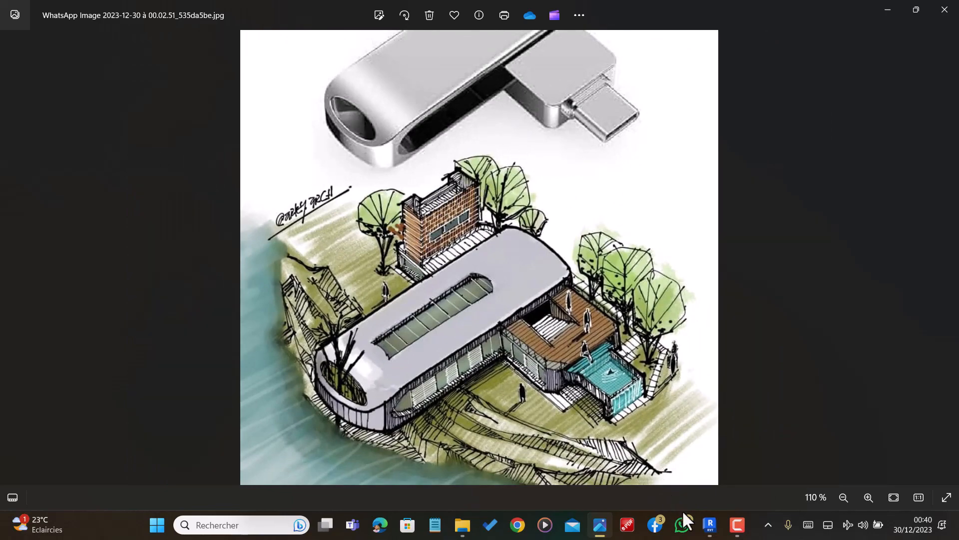
# Switch back to Revit and bring up the 3D view of the house
pyautogui.click(709, 523)
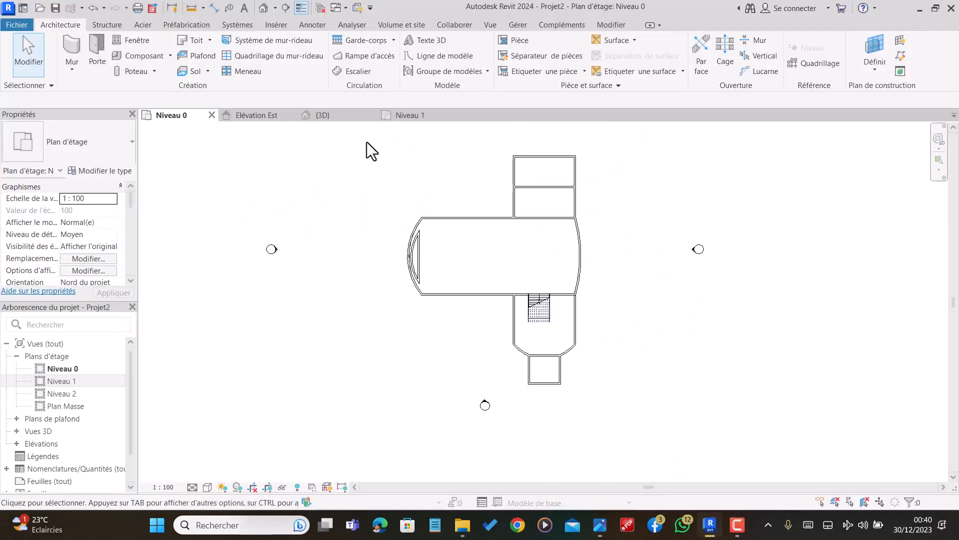
pyautogui.click(333, 118)
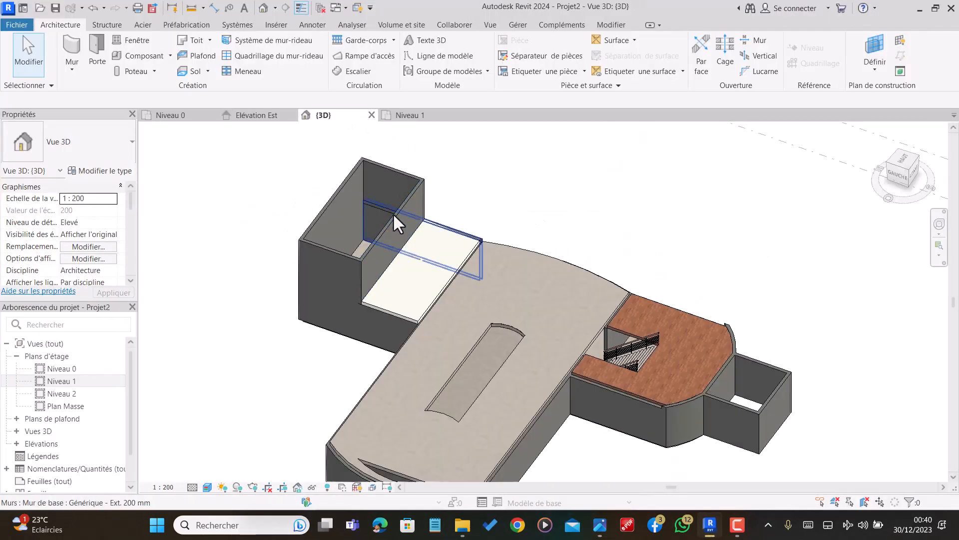
pyautogui.click(390, 213)
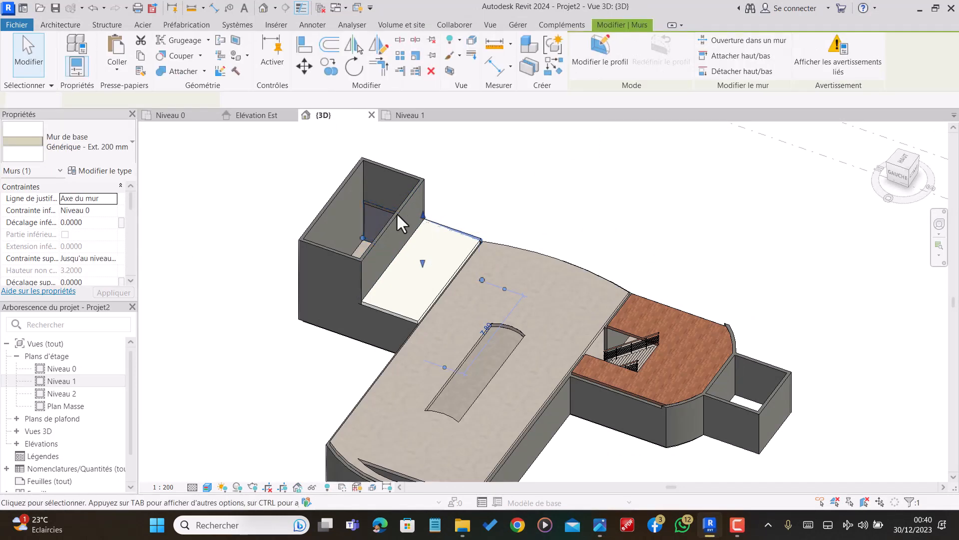
pyautogui.press('Escape')
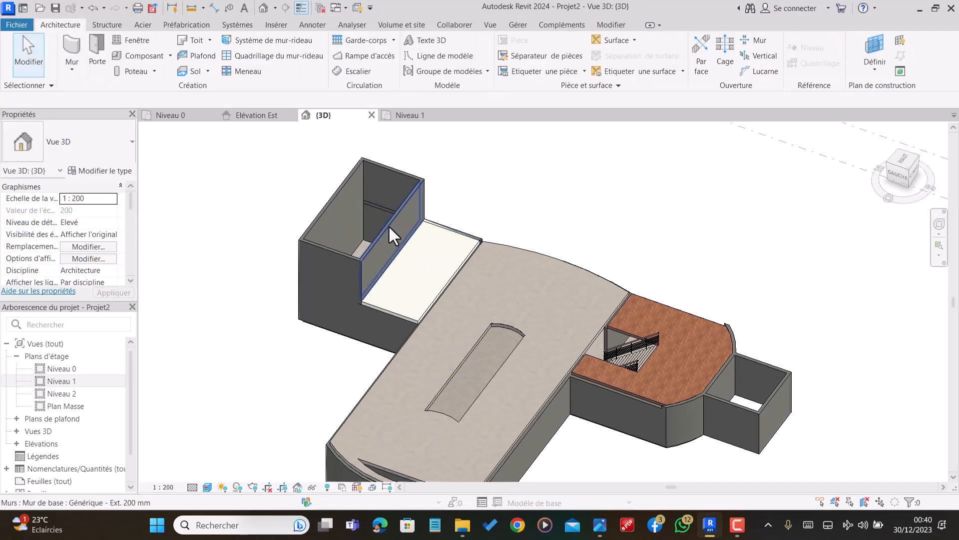
pyautogui.click(388, 225)
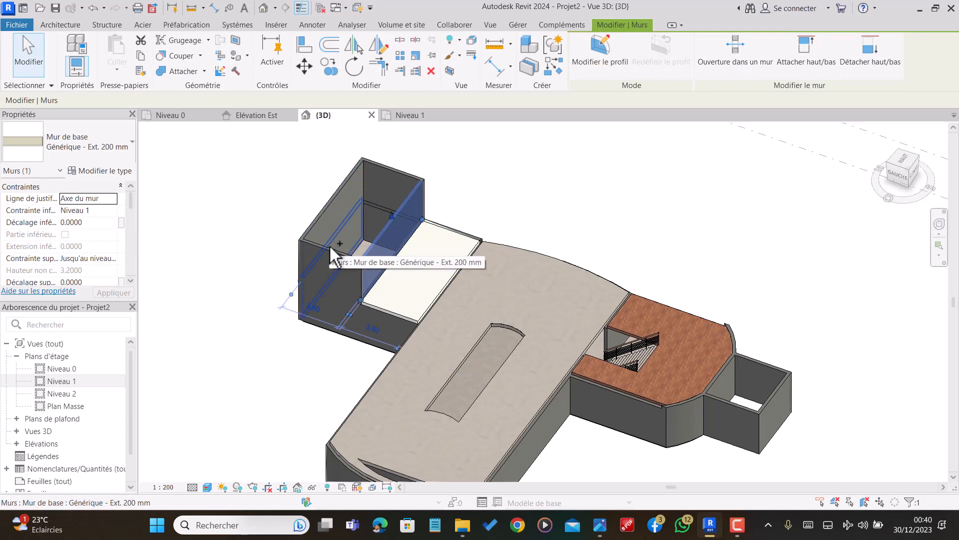
pyautogui.keyDown('ctrl'); pyautogui.click(328, 211); pyautogui.keyUp('ctrl')
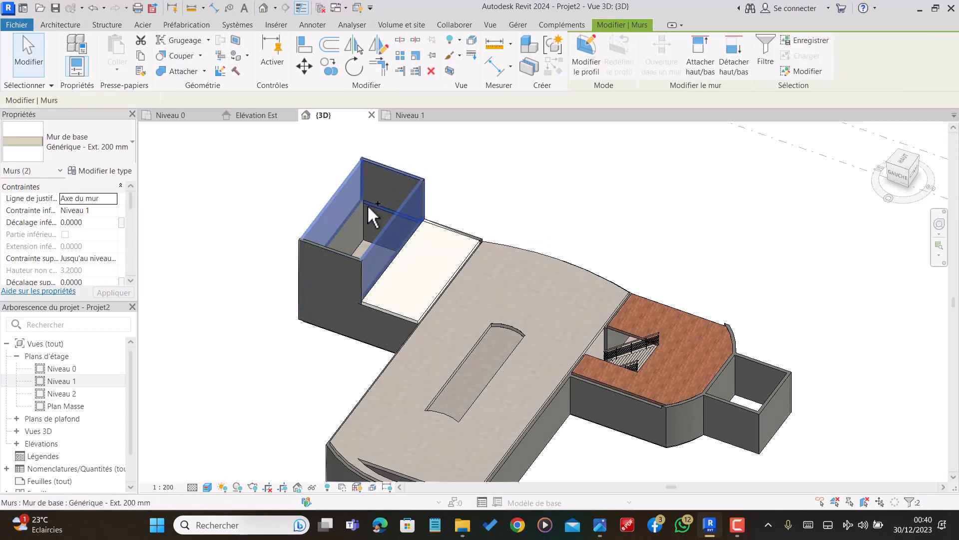
pyautogui.keyDown('ctrl'); pyautogui.click(333, 250); pyautogui.keyUp('ctrl')
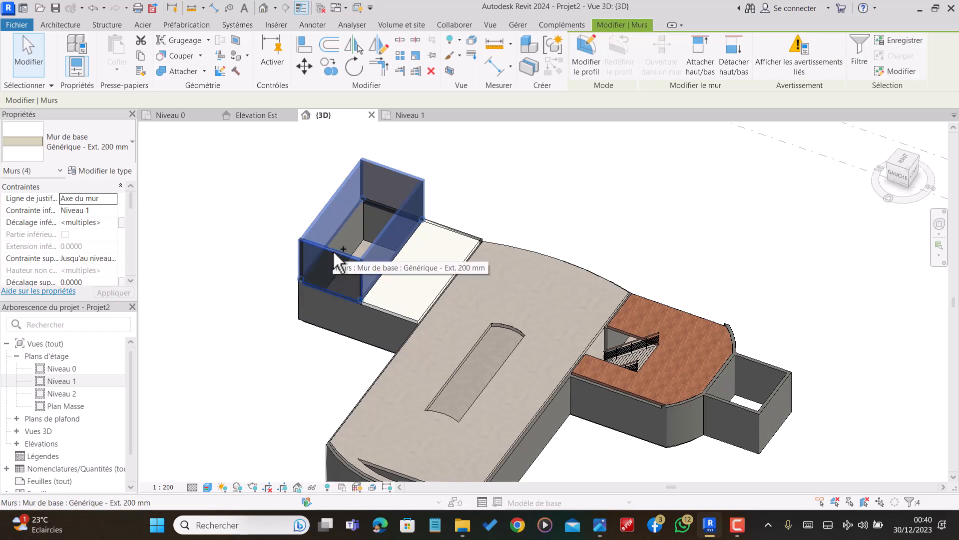
pyautogui.keyDown('ctrl'); pyautogui.click(333, 250); pyautogui.keyUp('ctrl')
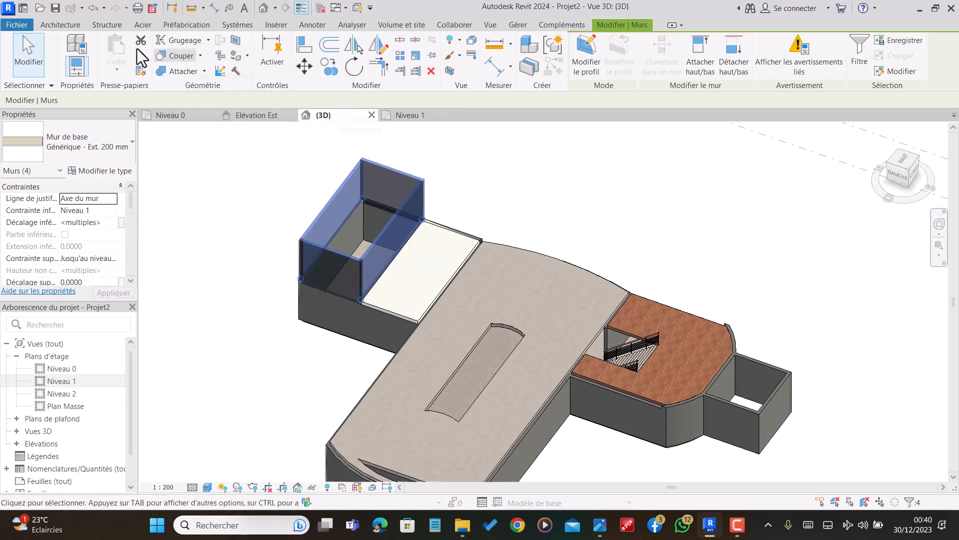
pyautogui.press('Escape')
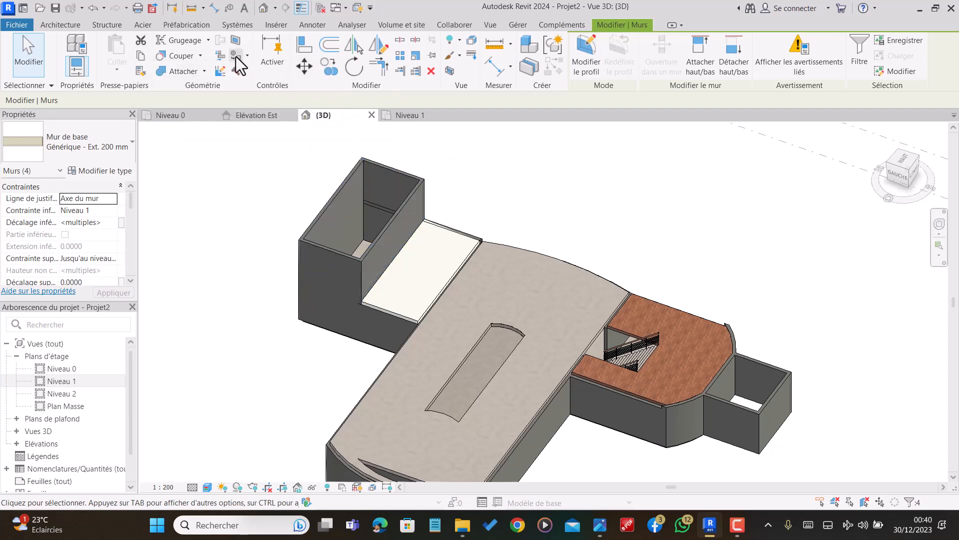
pyautogui.click(232, 56)
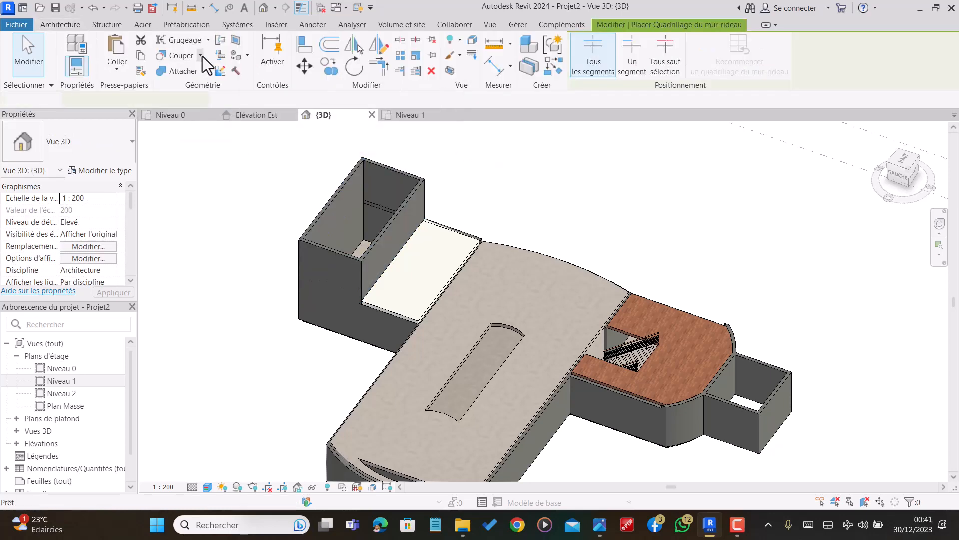
pyautogui.press('Escape')
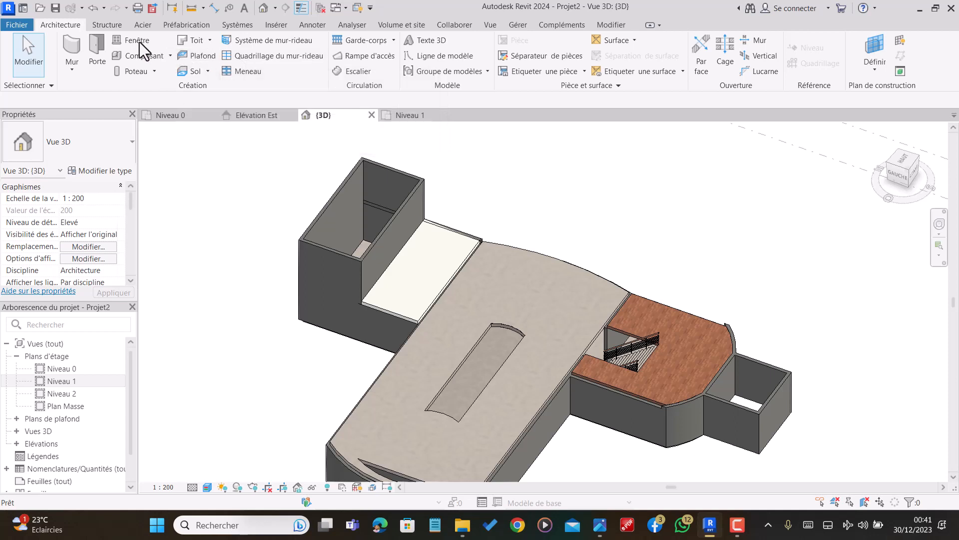
# Start the Paint tool and choose the Terre material from the project materials
pyautogui.click(609, 25)
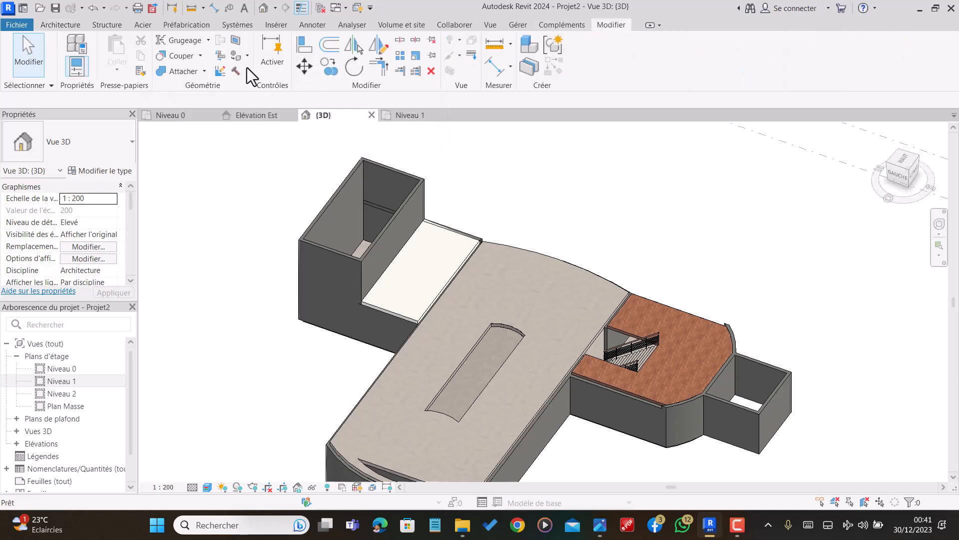
pyautogui.click(234, 55)
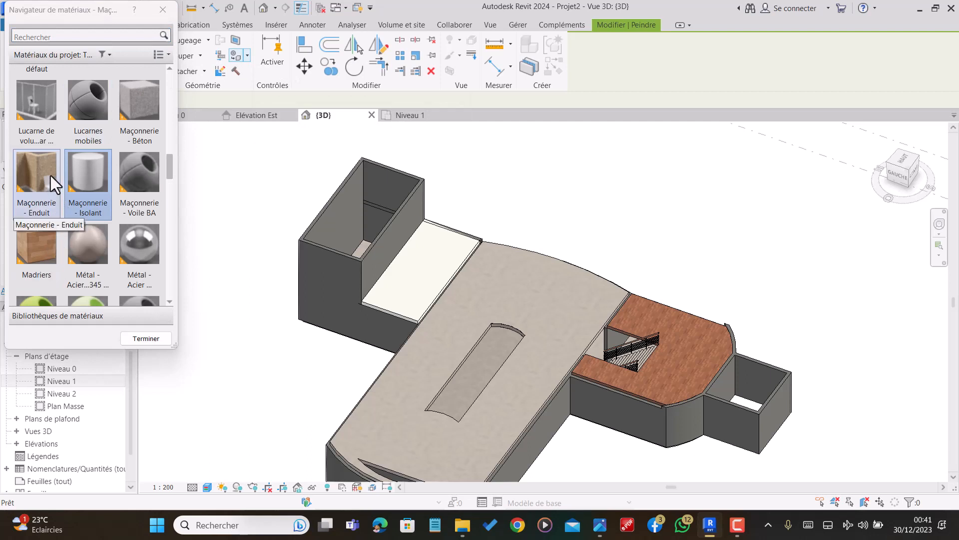
pyautogui.scroll(-3, 107, 239)
pyautogui.scroll(5, 115, 227)
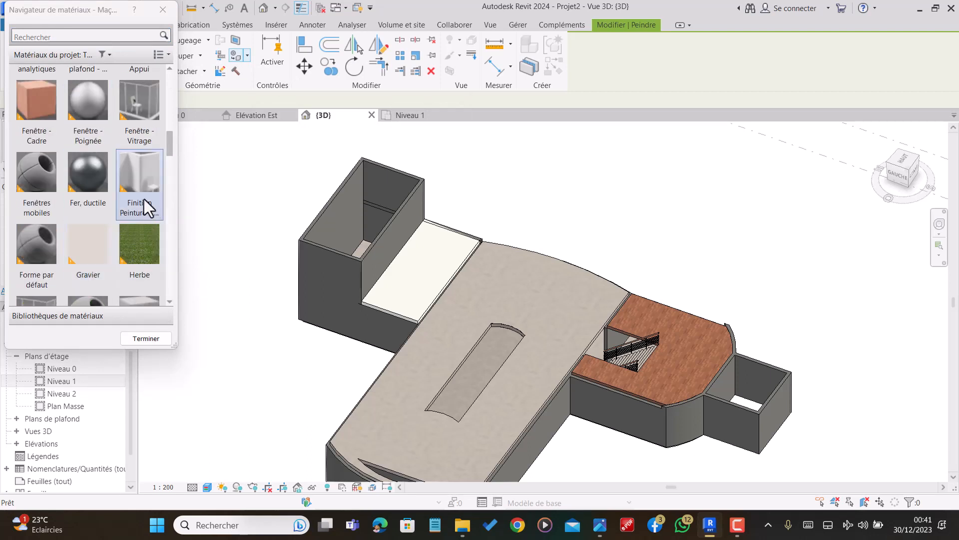
pyautogui.scroll(5, 135, 190)
pyautogui.scroll(-3, 124, 178)
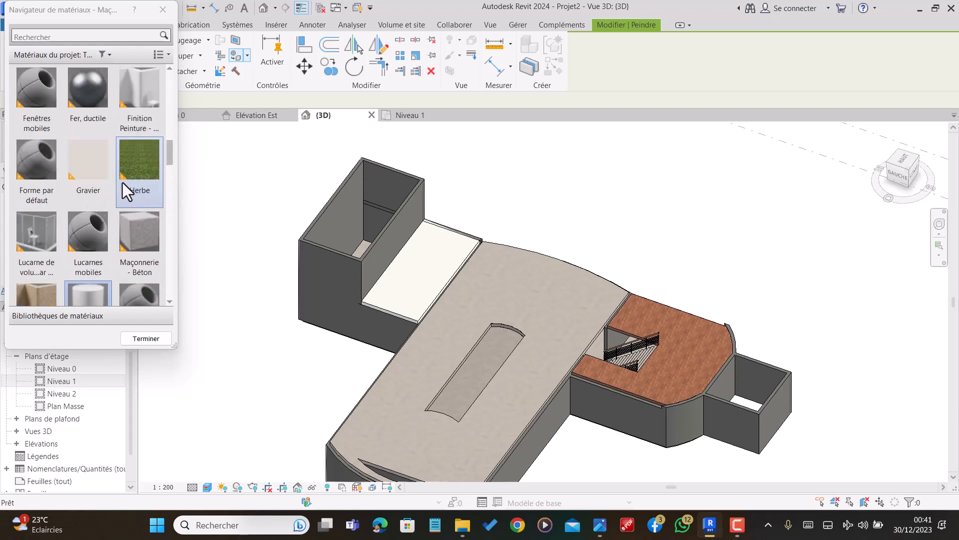
pyautogui.scroll(-3, 106, 146)
pyautogui.scroll(-3, 105, 155)
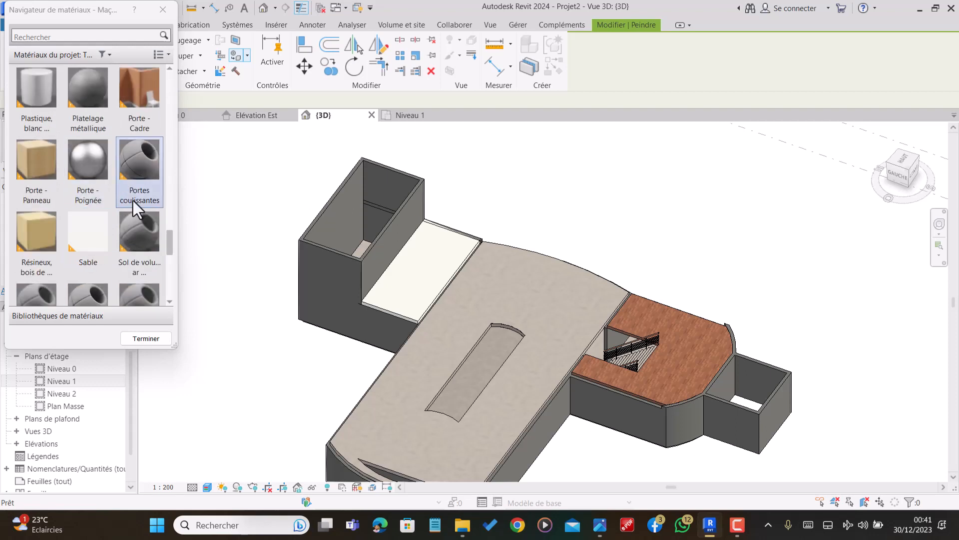
pyautogui.scroll(-5, 137, 158)
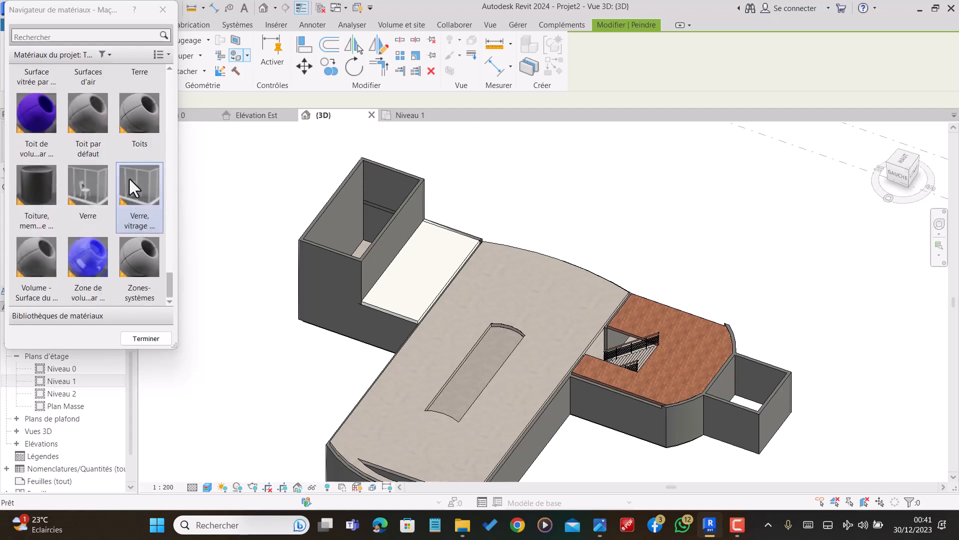
pyautogui.scroll(6, 132, 170)
pyautogui.scroll(-3, 136, 163)
pyautogui.click(140, 262)
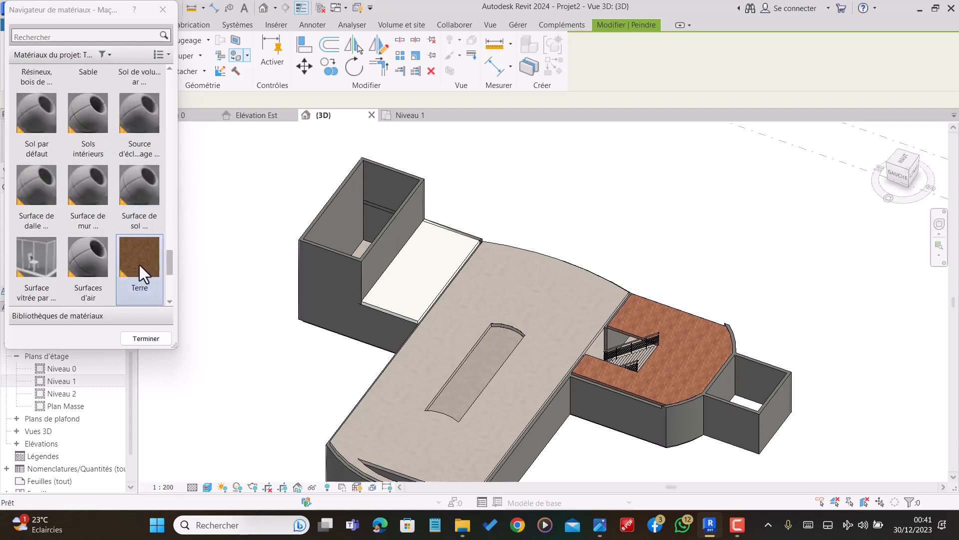
# Paint Terre onto the rear block's upper-storey wall faces, covering the terrace-facing, end and rear outer faces, and finish painting
pyautogui.keyDown('shift'); pyautogui.moveTo(400, 250); pyautogui.dragTo(413, 212, button='middle'); pyautogui.keyUp('shift')
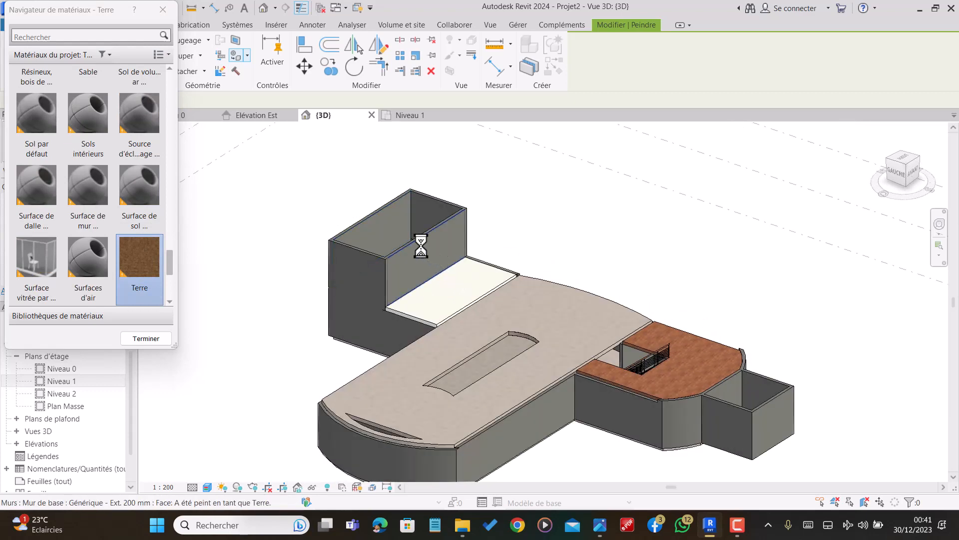
pyautogui.scroll(2, 425, 249)
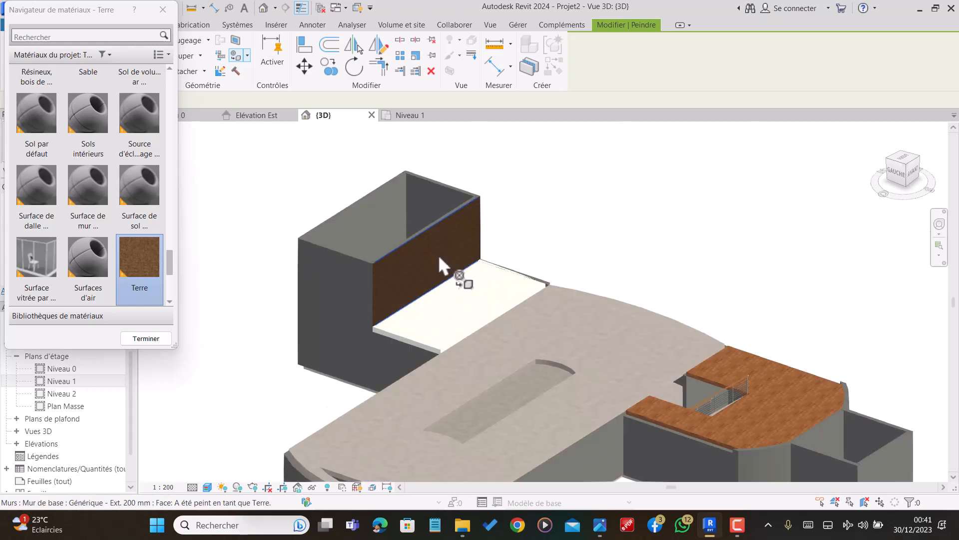
pyautogui.click(348, 276)
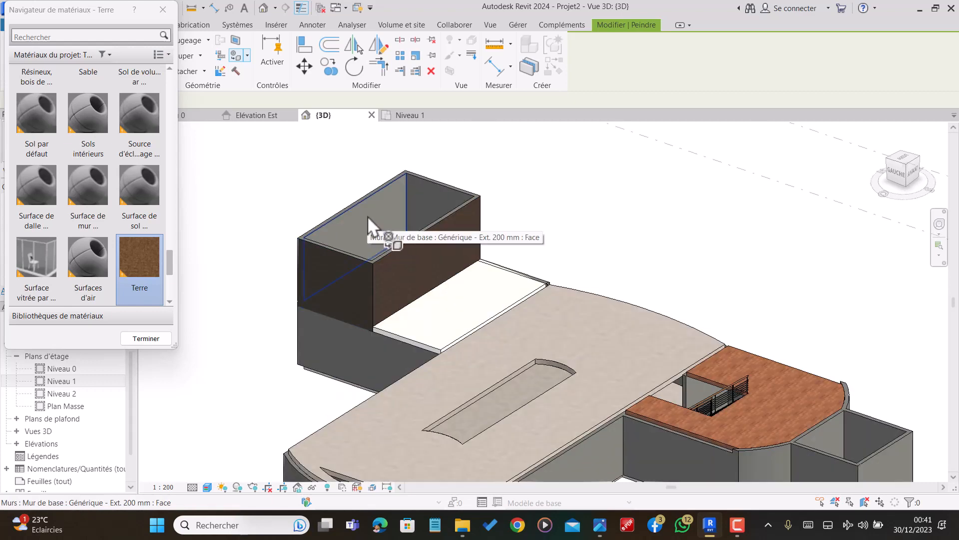
pyautogui.moveTo(324, 255)
pyautogui.keyDown('shift'); pyautogui.mouseDown(button='middle')
pyautogui.moveTo(486, 263)
pyautogui.moveTo(485, 220)
pyautogui.mouseUp(button='middle'); pyautogui.keyUp('shift')
pyautogui.scroll(-3, 485, 220)
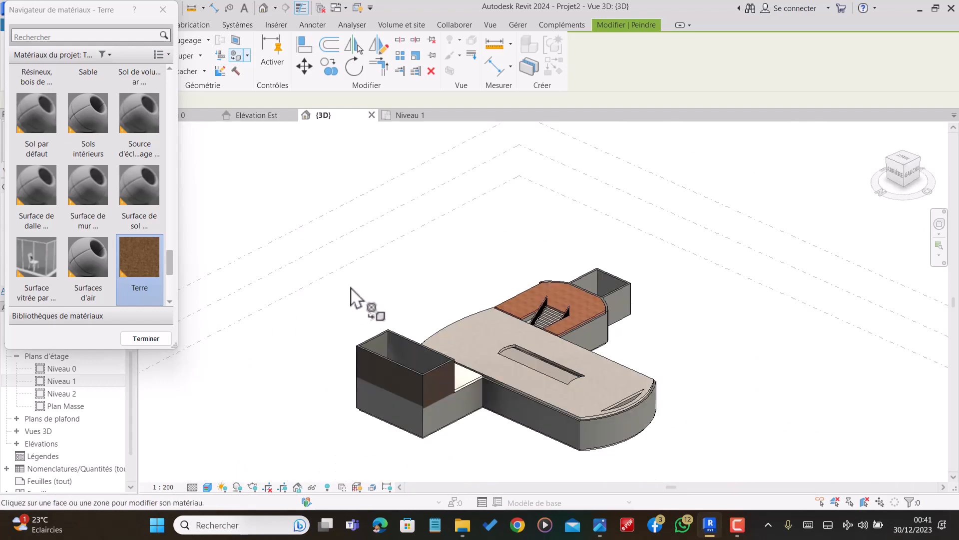
pyautogui.moveTo(358, 295)
pyautogui.keyDown('shift'); pyautogui.mouseDown(button='middle')
pyautogui.moveTo(463, 339)
pyautogui.moveTo(664, 338)
pyautogui.moveTo(788, 355)
pyautogui.mouseUp(button='middle'); pyautogui.keyUp('shift')
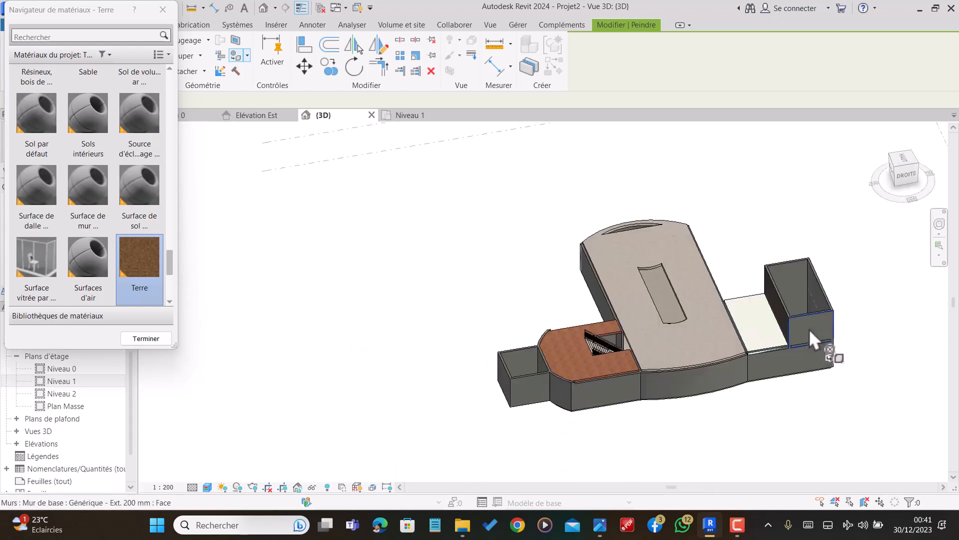
pyautogui.keyDown('shift'); pyautogui.moveTo(681, 347); pyautogui.dragTo(526, 338, button='middle'); pyautogui.keyUp('shift')
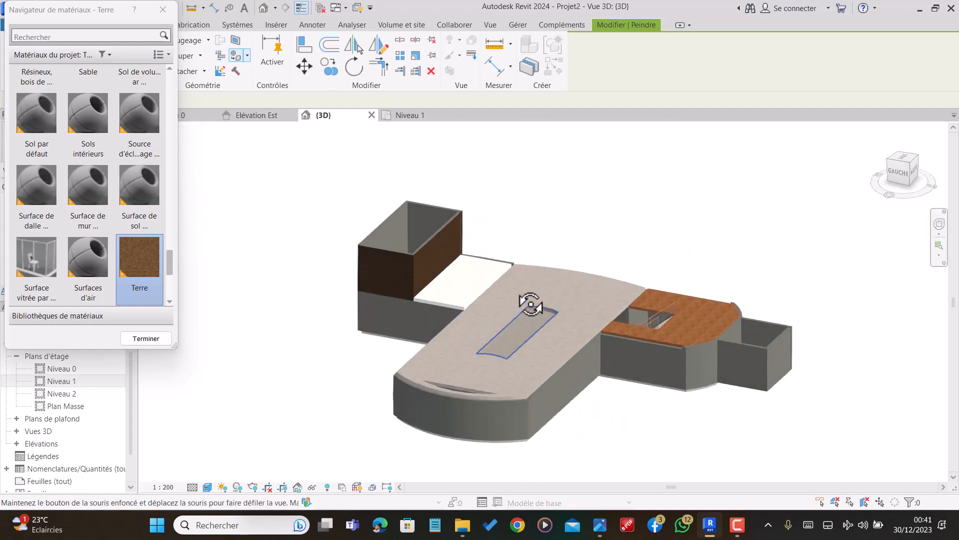
pyautogui.scroll(3, 421, 230)
pyautogui.scroll(-3, 514, 200)
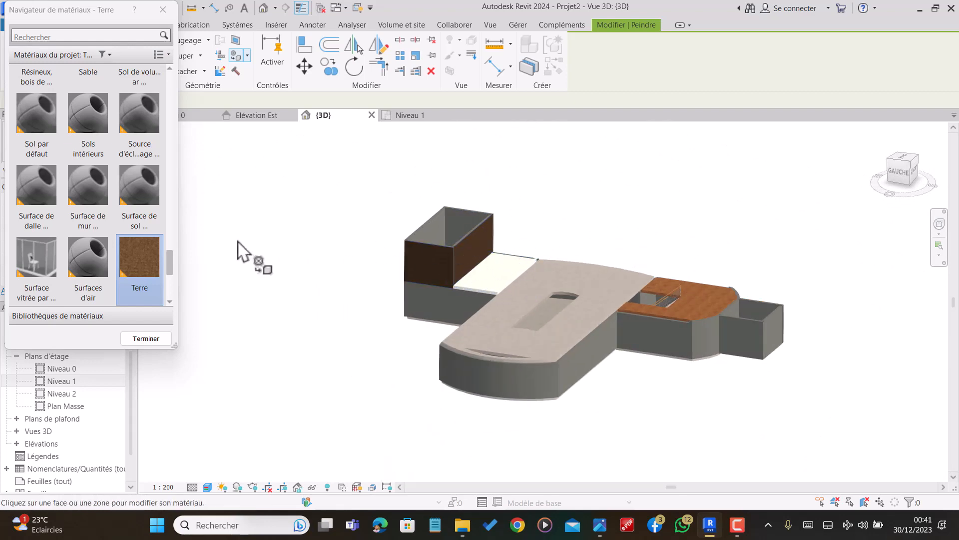
pyautogui.click(148, 338)
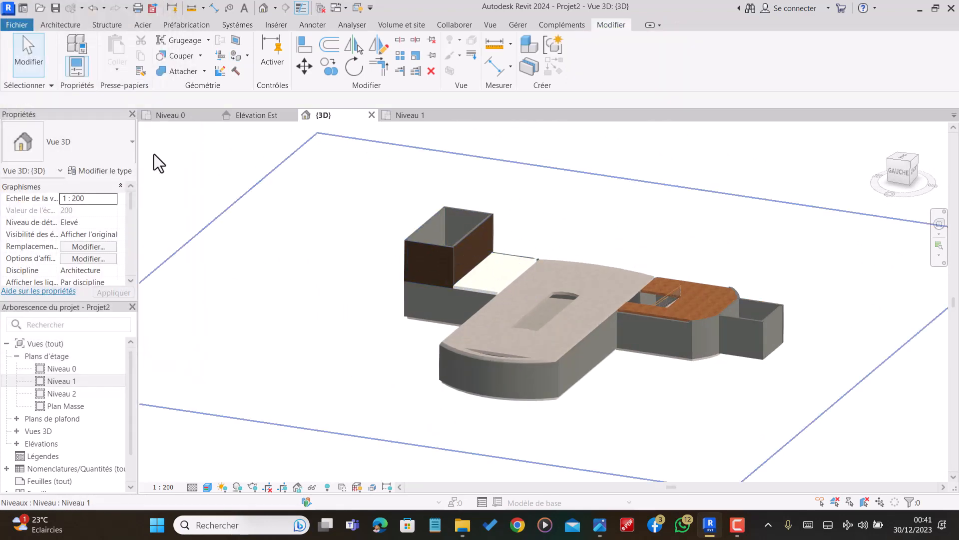
# Open the Niveau 2 floor plan and start an architectural floor using the MADRIERS type
pyautogui.doubleClick(56, 392)
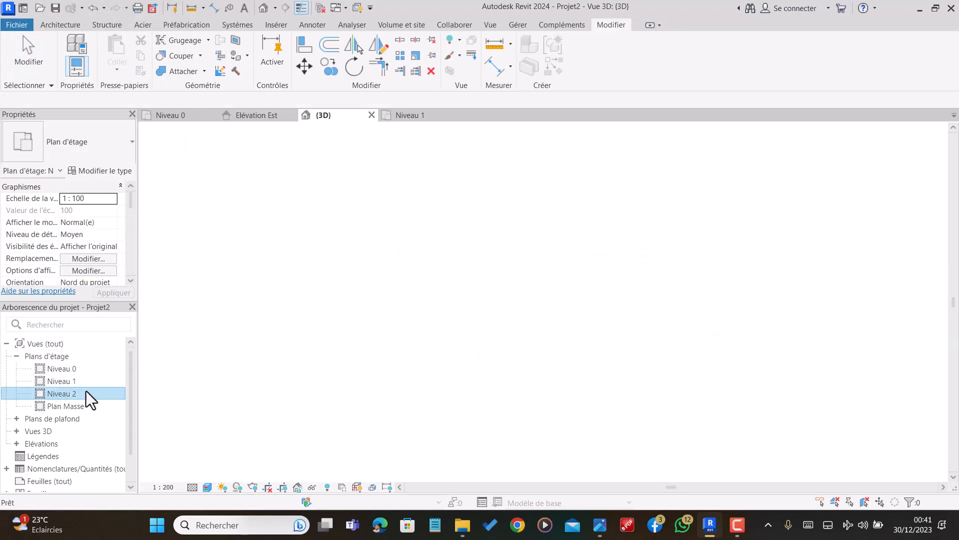
pyautogui.scroll(3, 626, 208)
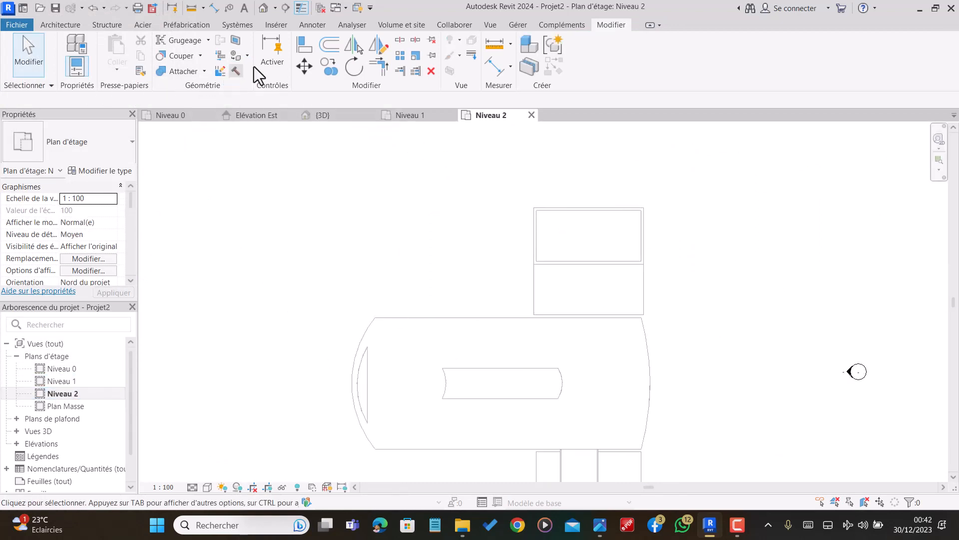
pyautogui.click(66, 25)
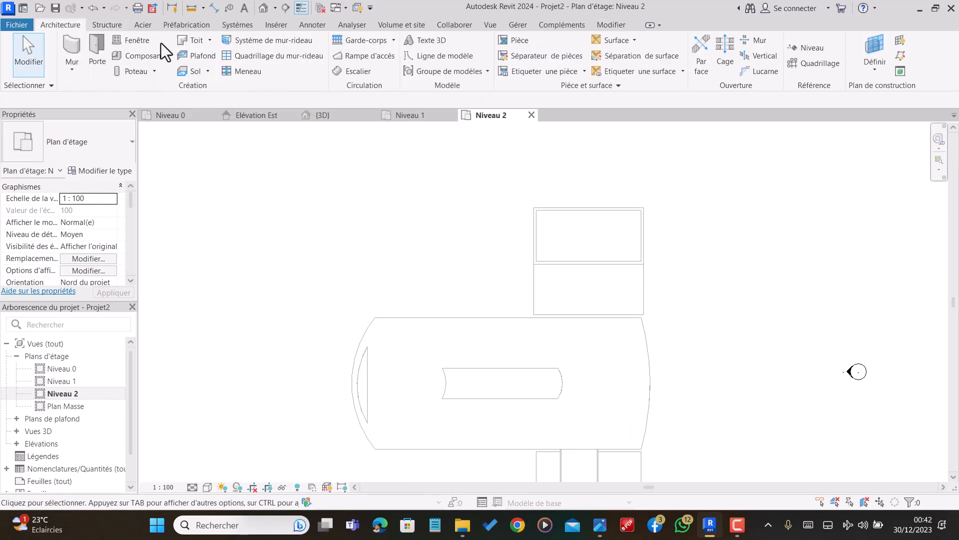
pyautogui.click(195, 72)
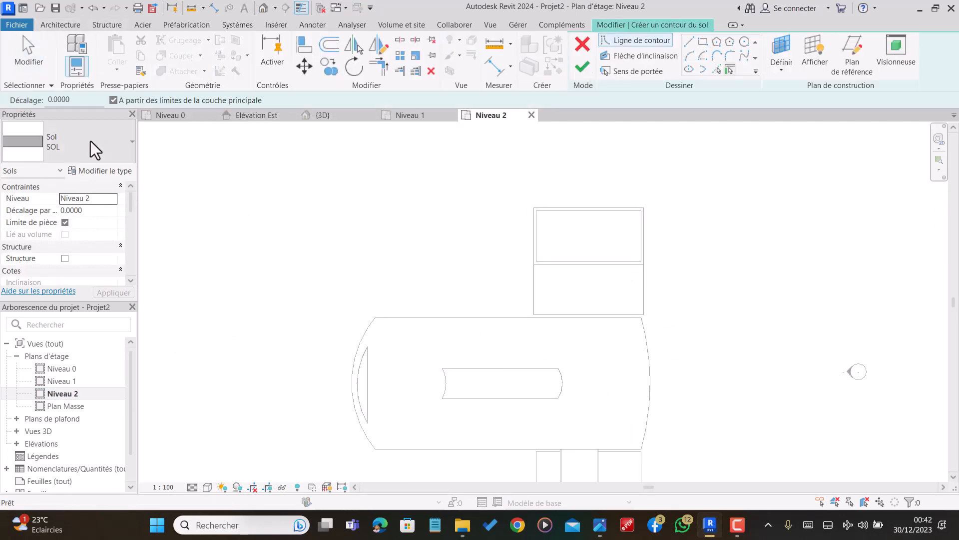
pyautogui.click(91, 141)
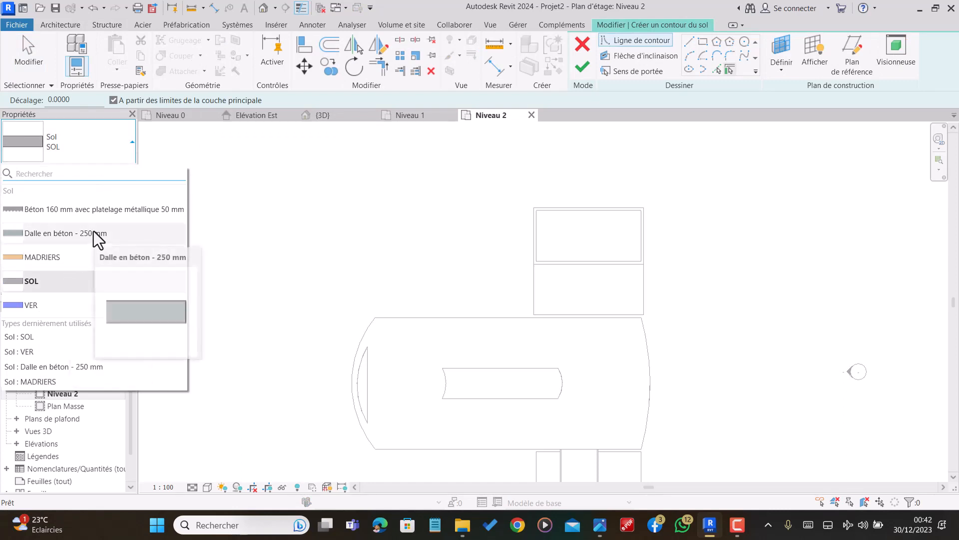
pyautogui.click(64, 258)
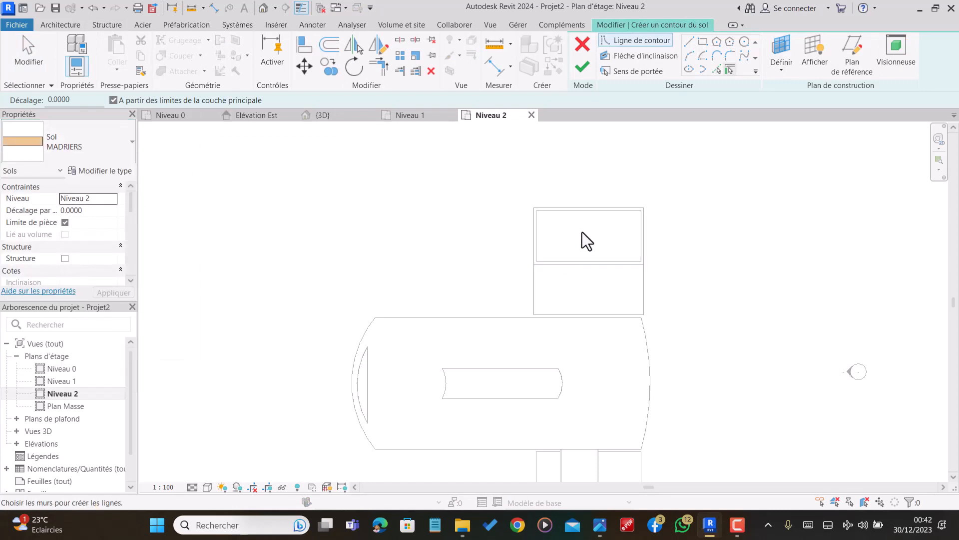
# Sketch a rectangular floor boundary along the outer wall faces of the rear block, finish it and attach the walls to its base
pyautogui.scroll(2, 613, 221)
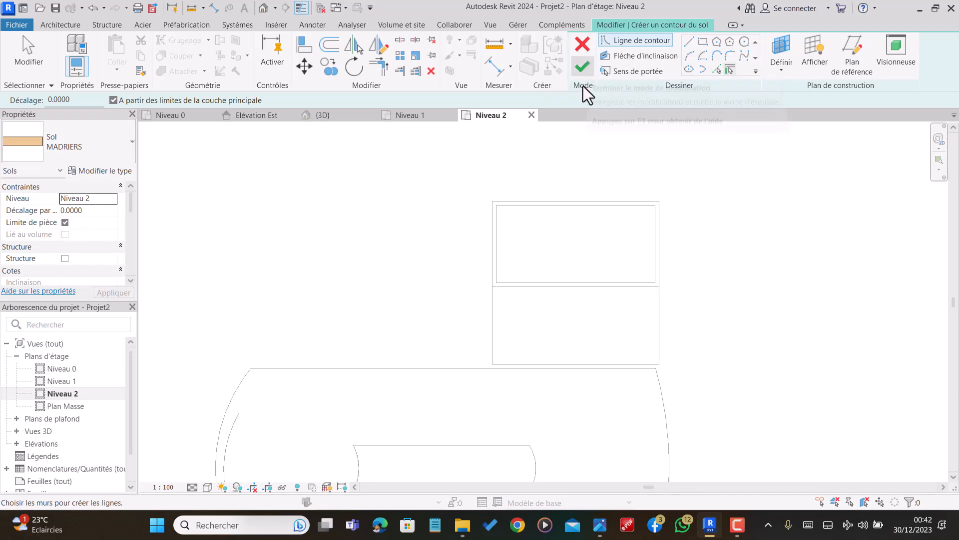
pyautogui.click(703, 42)
pyautogui.scroll(2, 656, 209)
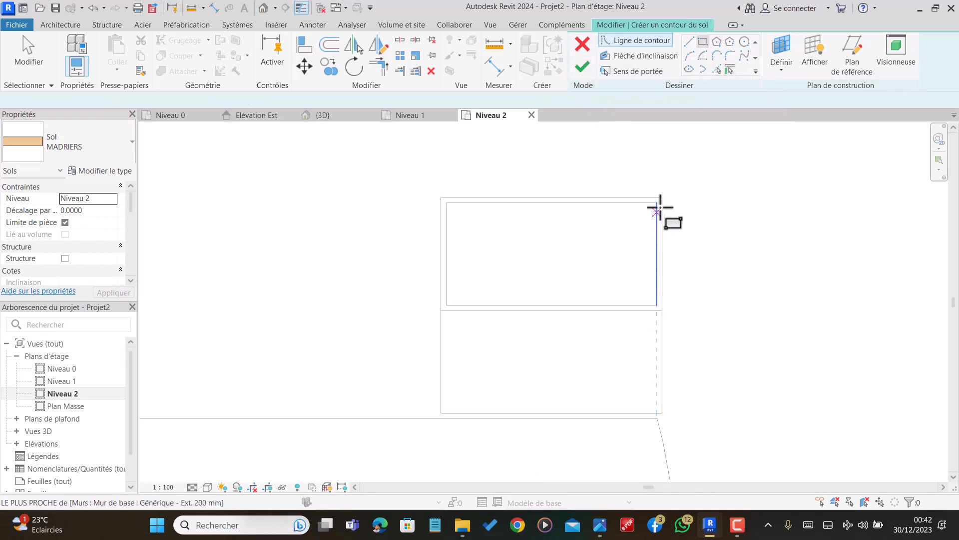
pyautogui.click(661, 198)
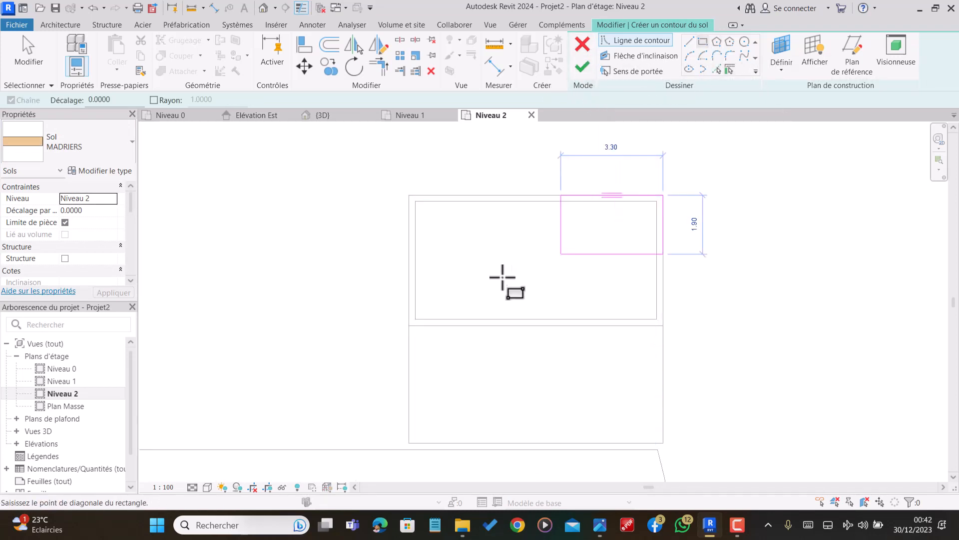
pyautogui.click(408, 325)
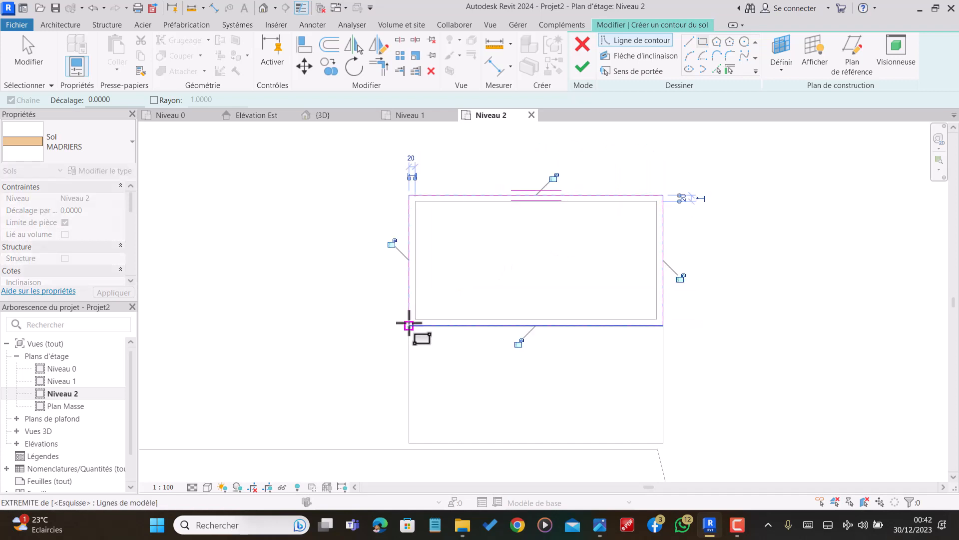
pyautogui.click(583, 67)
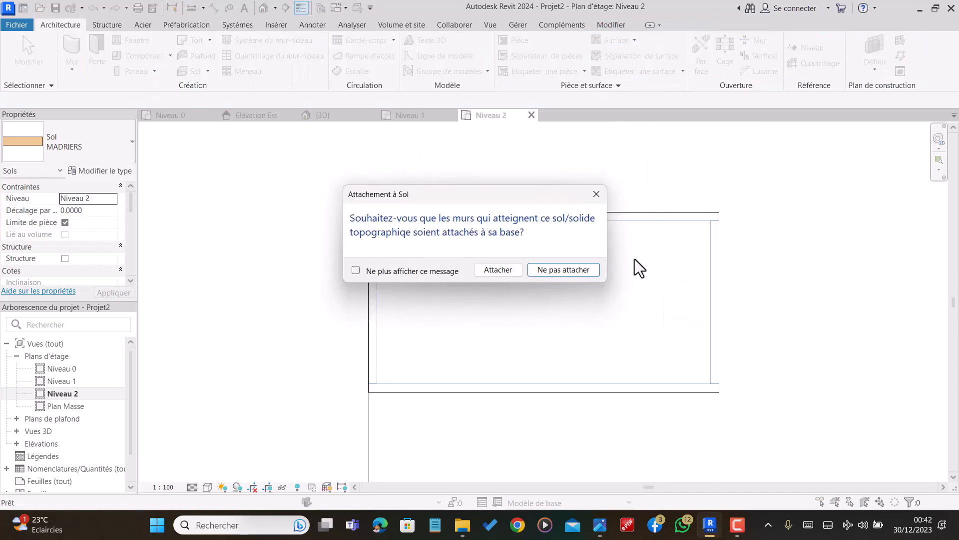
pyautogui.click(510, 271)
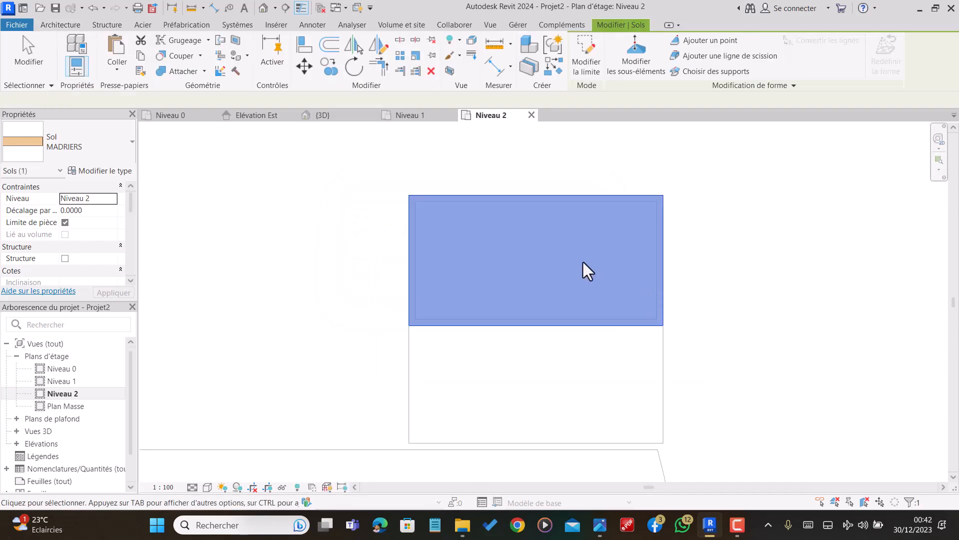
pyautogui.press('Escape')
# Bring up the 3D view and examine the rear block's new top floor together with the rest of the house
pyautogui.click(322, 115)
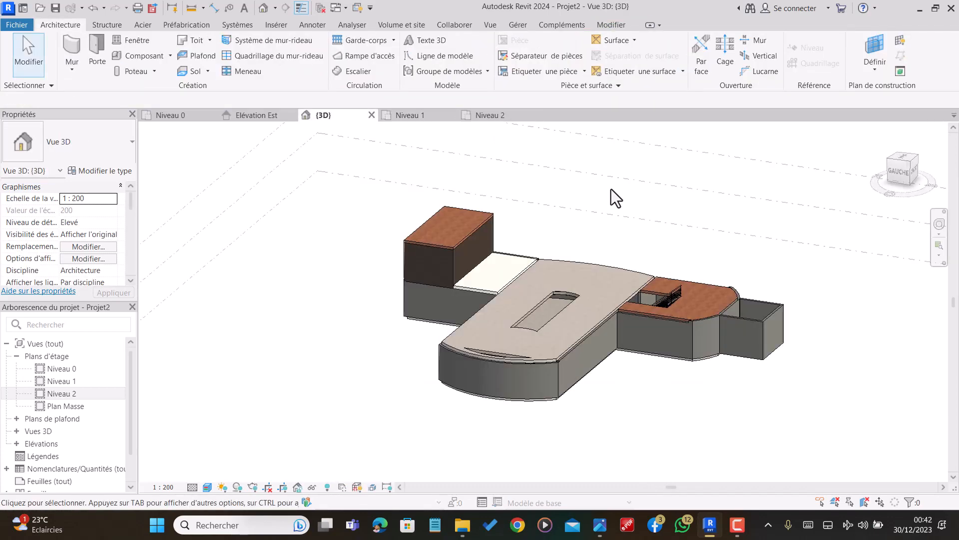
pyautogui.scroll(-3, 611, 189)
pyautogui.keyDown('shift'); pyautogui.moveTo(626, 217); pyautogui.dragTo(603, 164, button='middle'); pyautogui.keyUp('shift')
pyautogui.scroll(2, 649, 208)
pyautogui.keyDown('shift'); pyautogui.moveTo(647, 218); pyautogui.dragTo(670, 175, button='middle'); pyautogui.keyUp('shift')
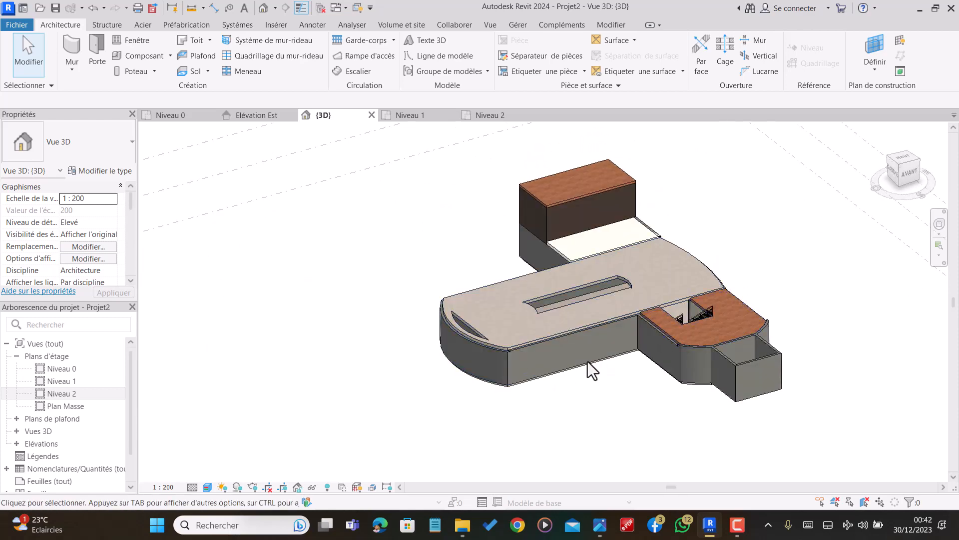
pyautogui.scroll(-1, 720, 304)
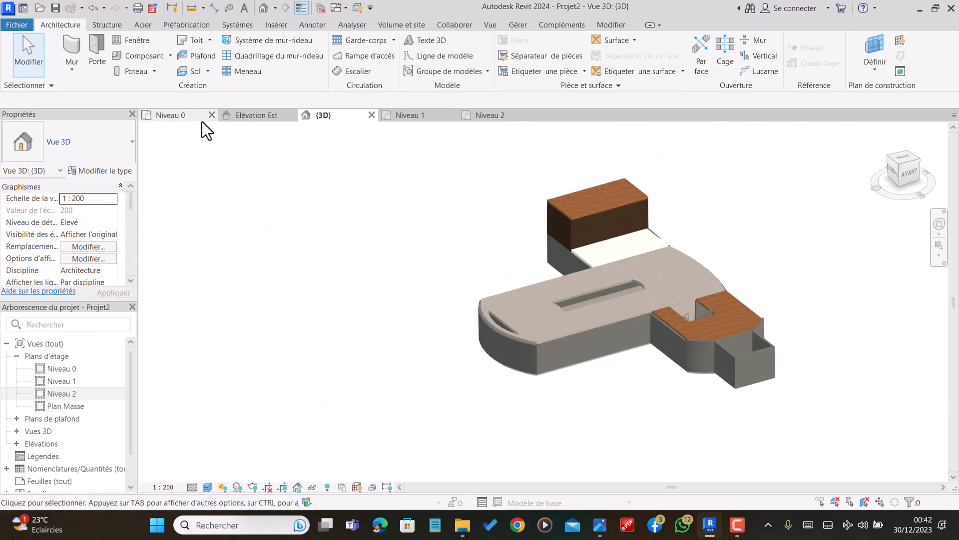
pyautogui.scroll(-1, 745, 347)
pyautogui.scroll(2, 745, 346)
pyautogui.scroll(-1, 680, 310)
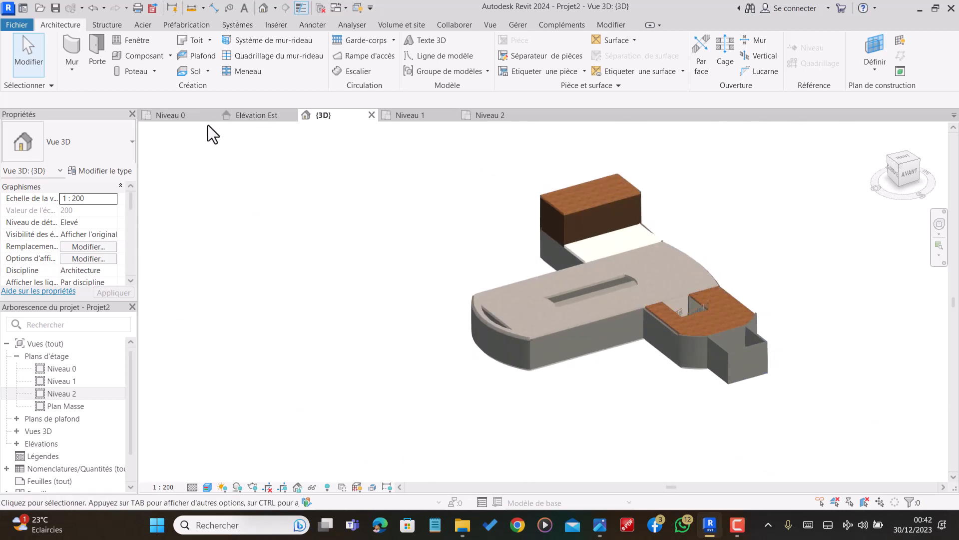
# In the Niveau 0 plan, start placing a window and browse to the personal family library folder to load a family
pyautogui.click(165, 115)
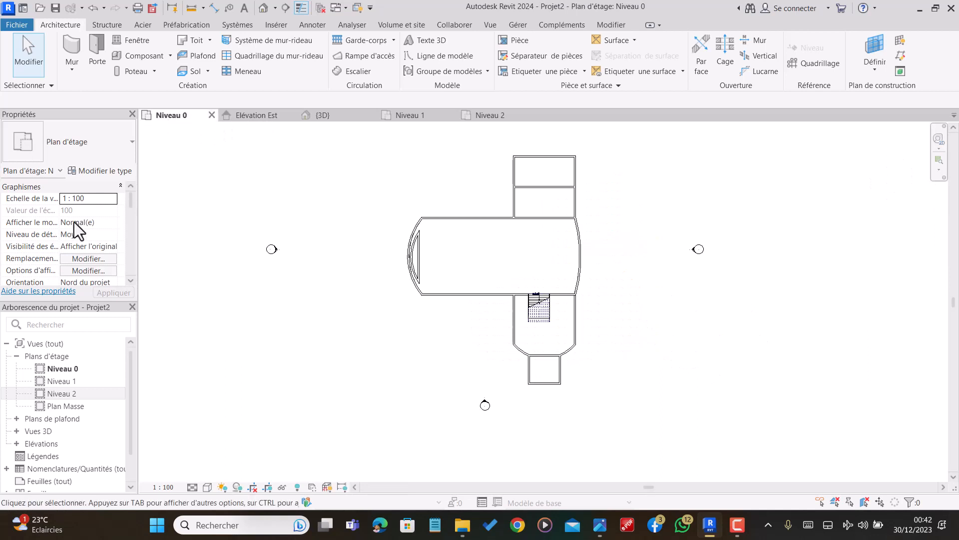
pyautogui.click(136, 41)
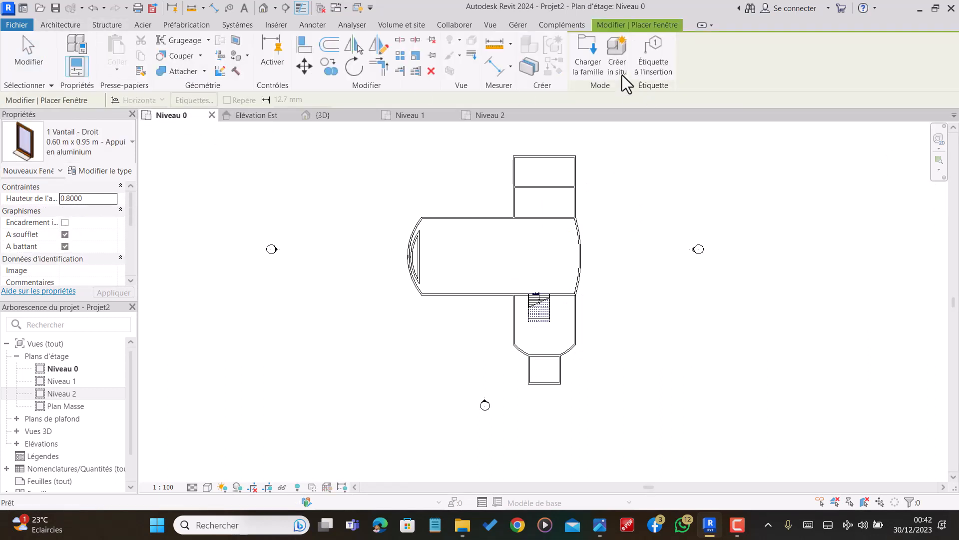
pyautogui.click(587, 52)
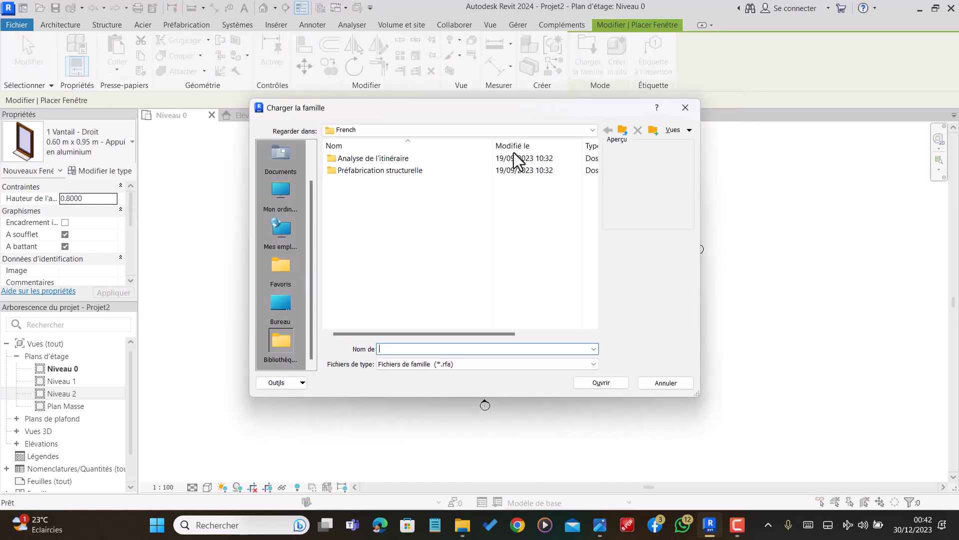
pyautogui.click(430, 130)
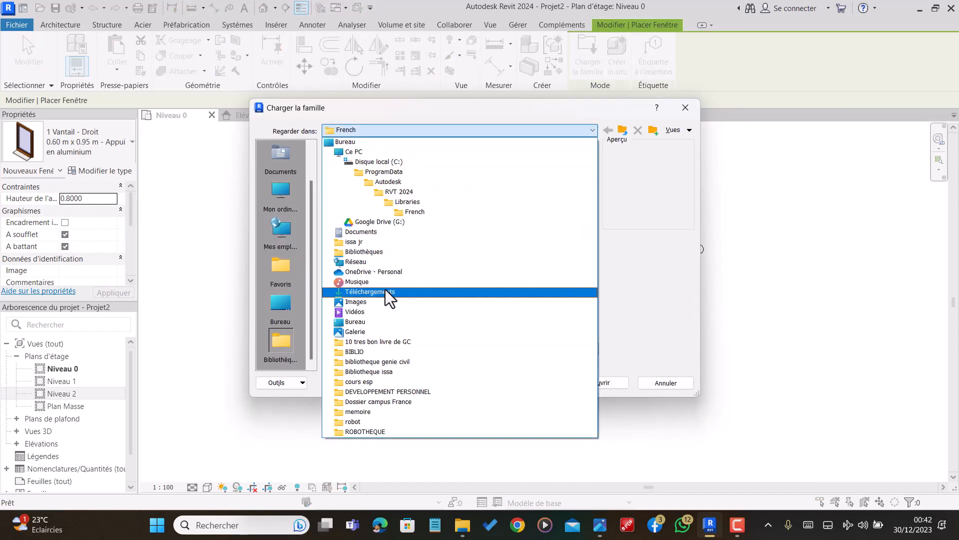
pyautogui.click(377, 361)
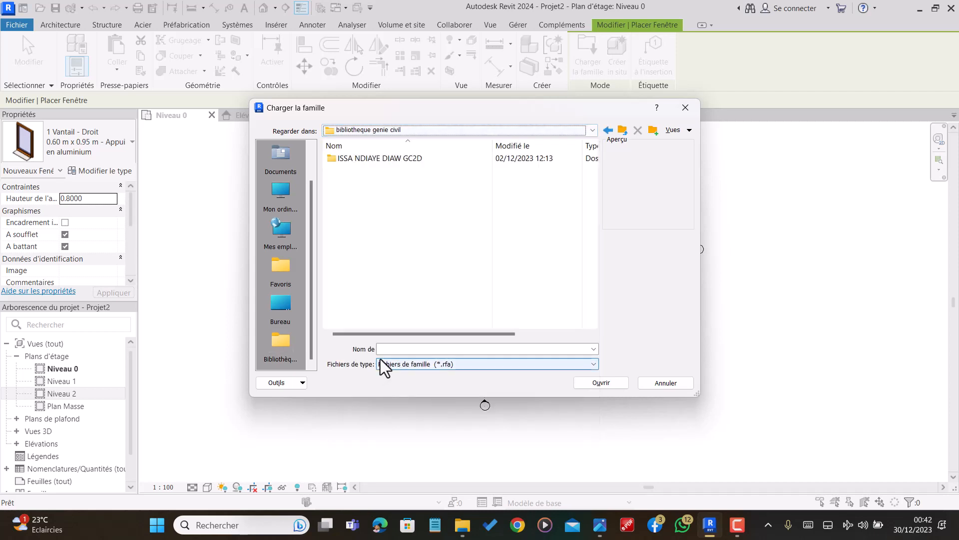
pyautogui.click(445, 130)
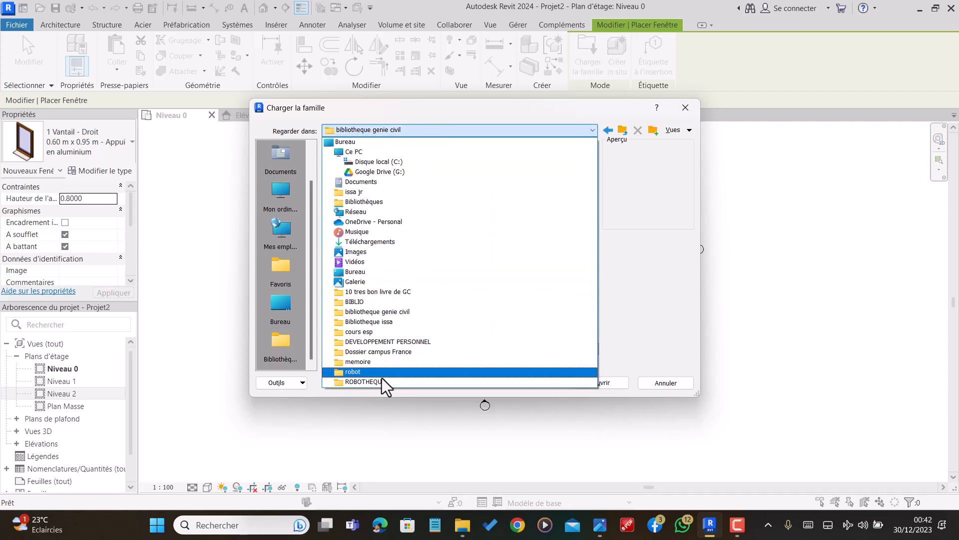
pyautogui.click(391, 323)
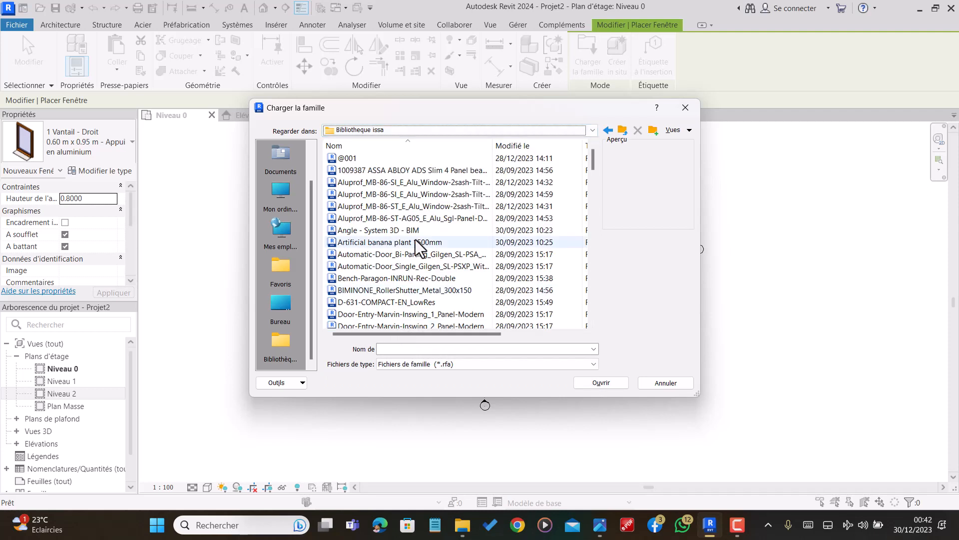
# Try to load the 1009387 ASSA ABLOY ADS Slim 4 Panel beam mounted family as a window, then return to choosing a family
pyautogui.click(379, 172)
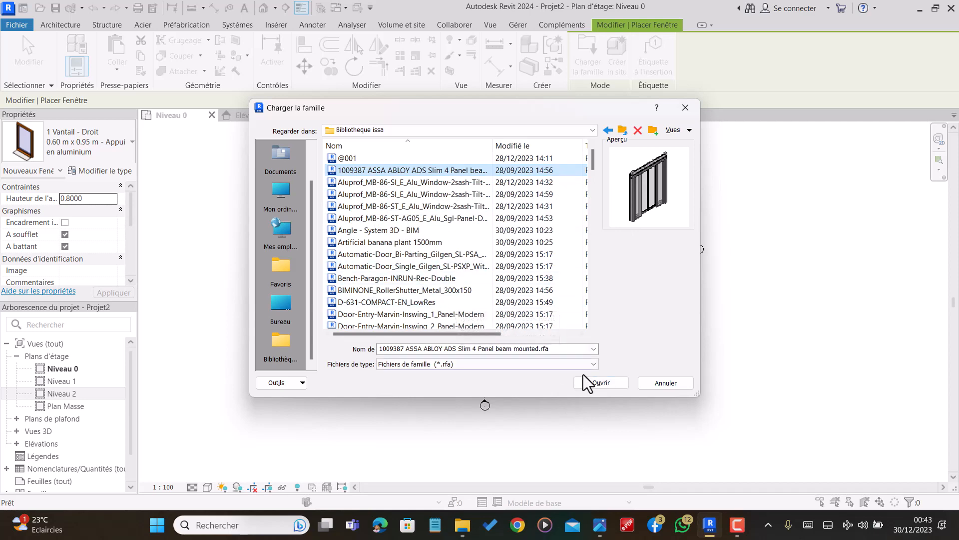
pyautogui.click(601, 382)
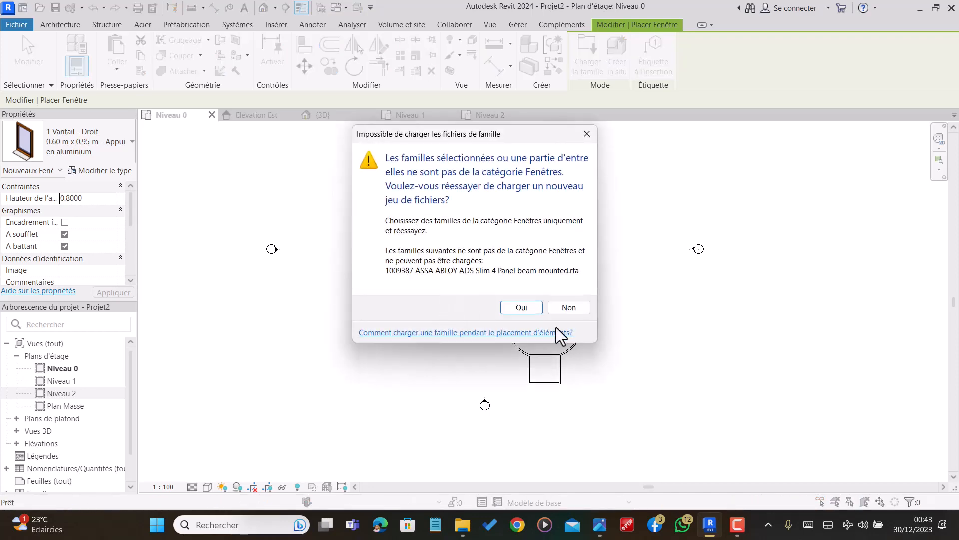
pyautogui.click(523, 309)
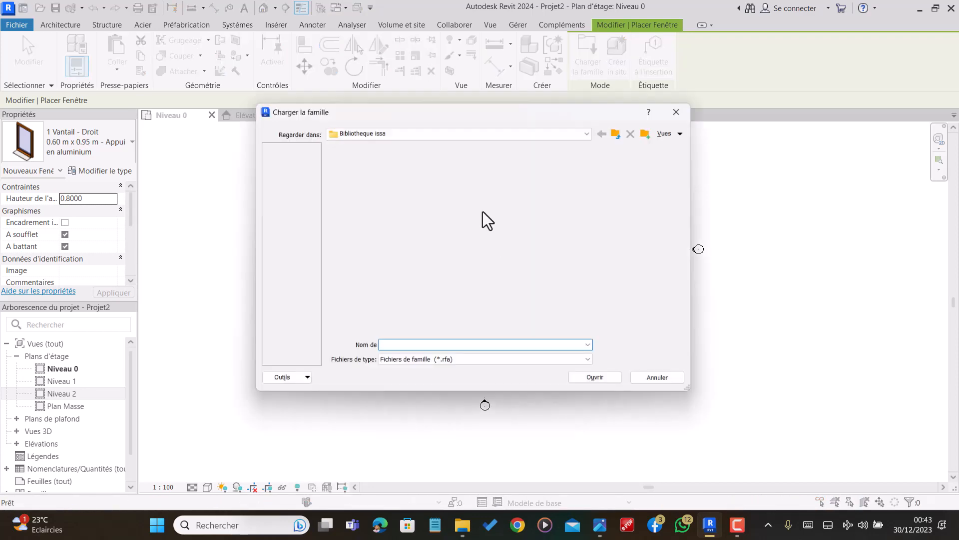
# Compare the sliding, casement and hinged window families and load Windows_Opening-Hinge_S9000-Double-Vent-Window.rfa
pyautogui.scroll(-20, 370, 237)
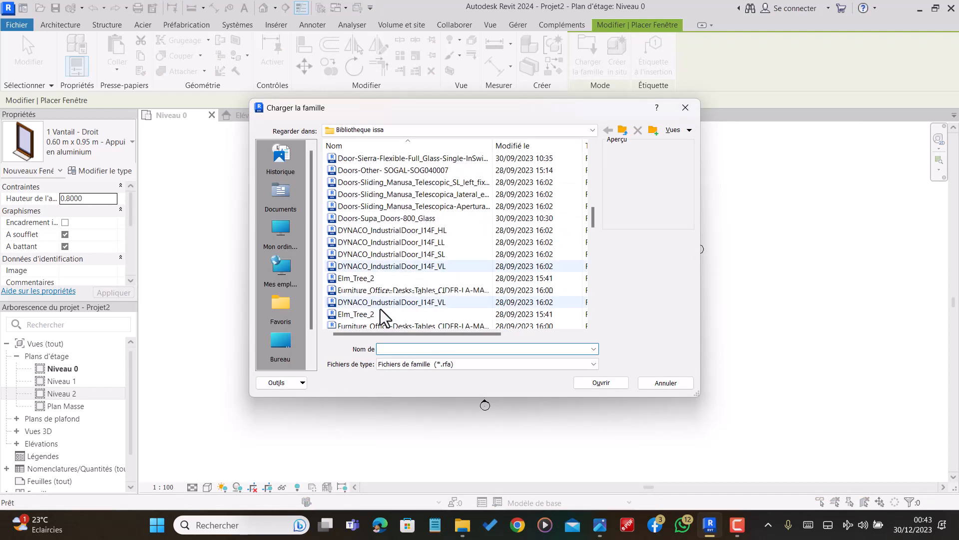
pyautogui.scroll(-4, 380, 316)
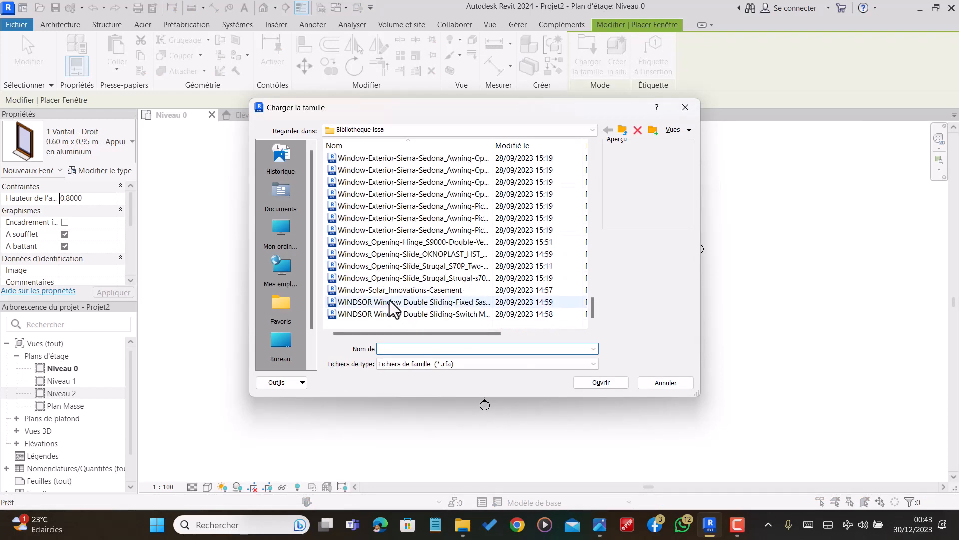
pyautogui.click(393, 302)
pyautogui.click(397, 290)
pyautogui.click(403, 278)
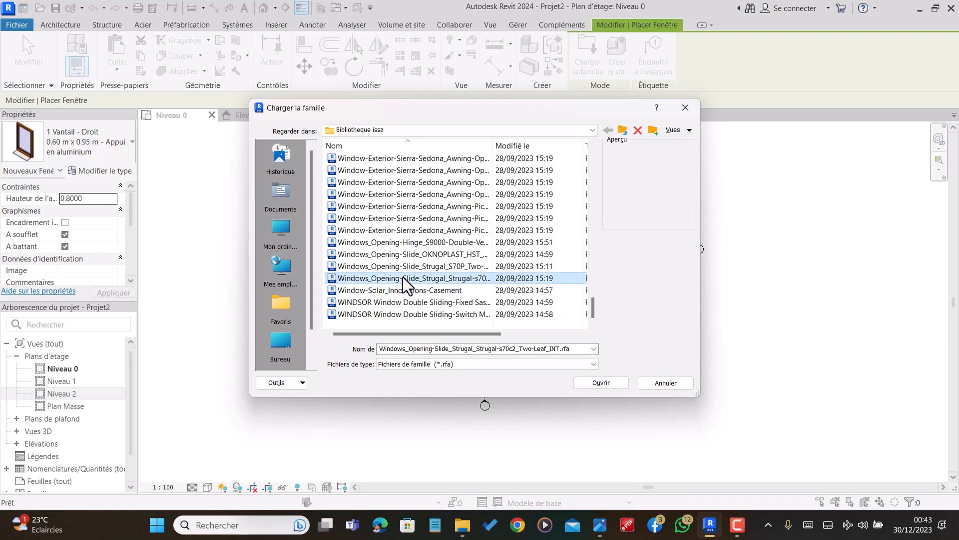
pyautogui.click(410, 266)
pyautogui.click(415, 254)
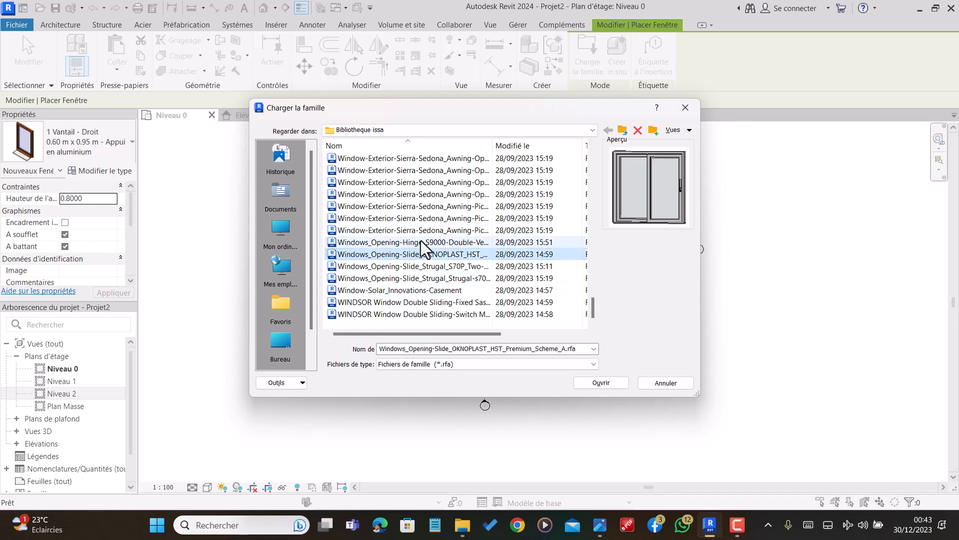
pyautogui.click(420, 242)
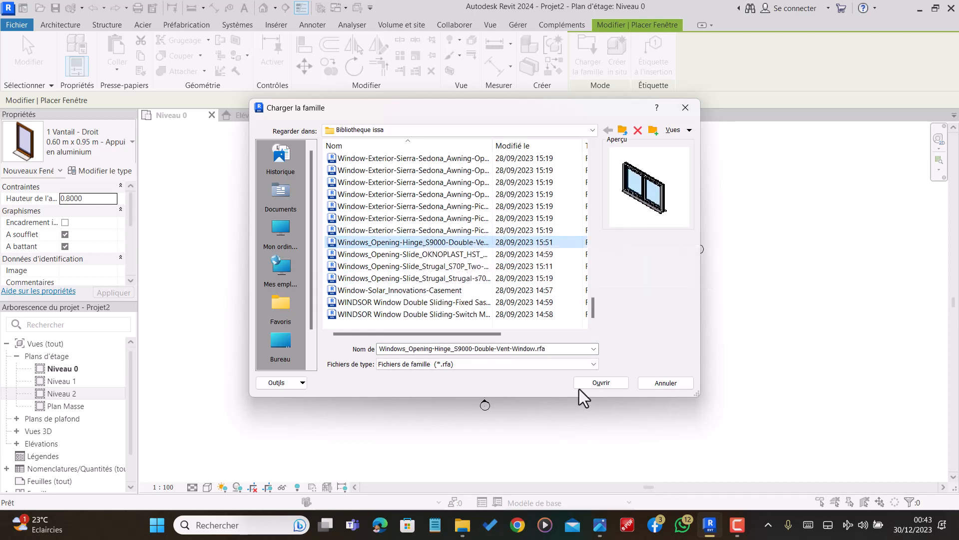
pyautogui.click(606, 381)
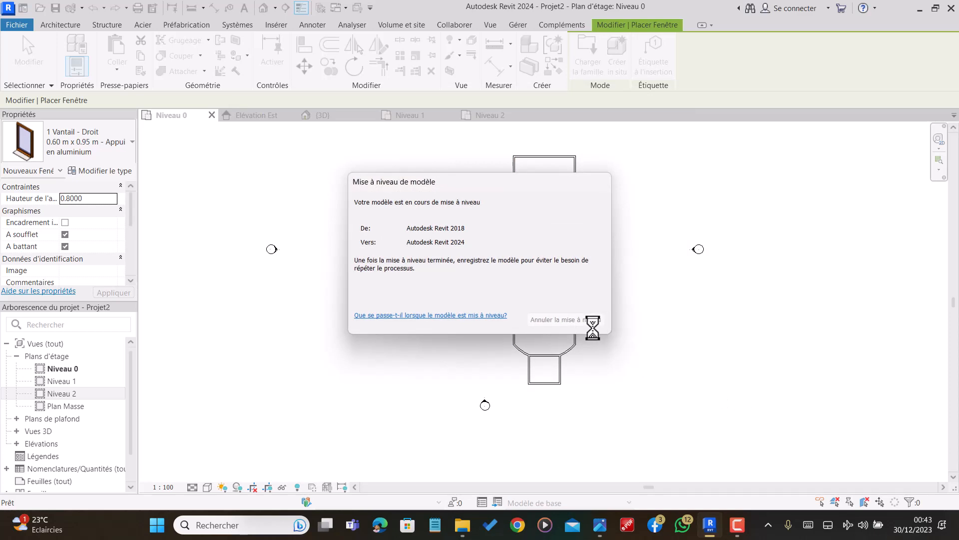
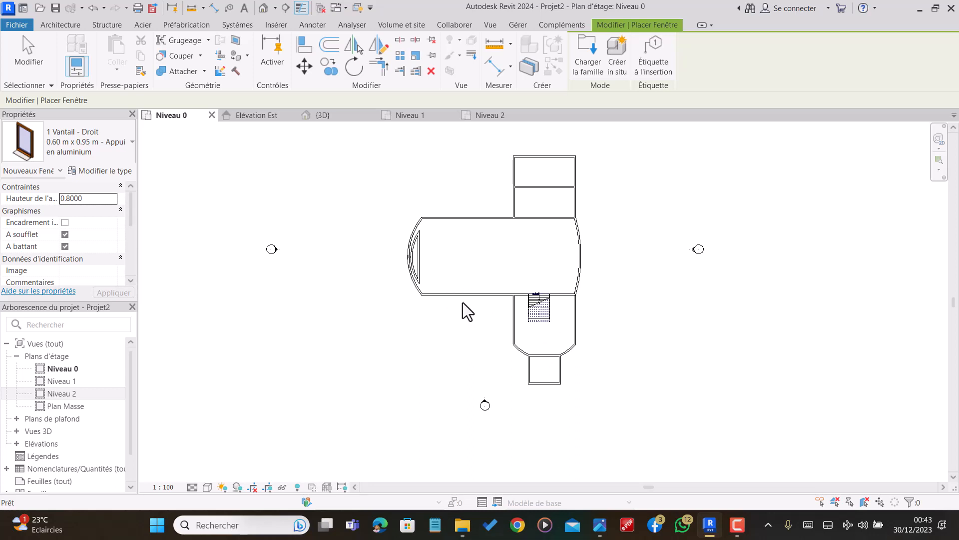
# Place two hinged double-vent windows with a 1.45 m sill height in the main body's front wall, 2.00 m from its left end and 4.50 m apart
pyautogui.scroll(5, 440, 294)
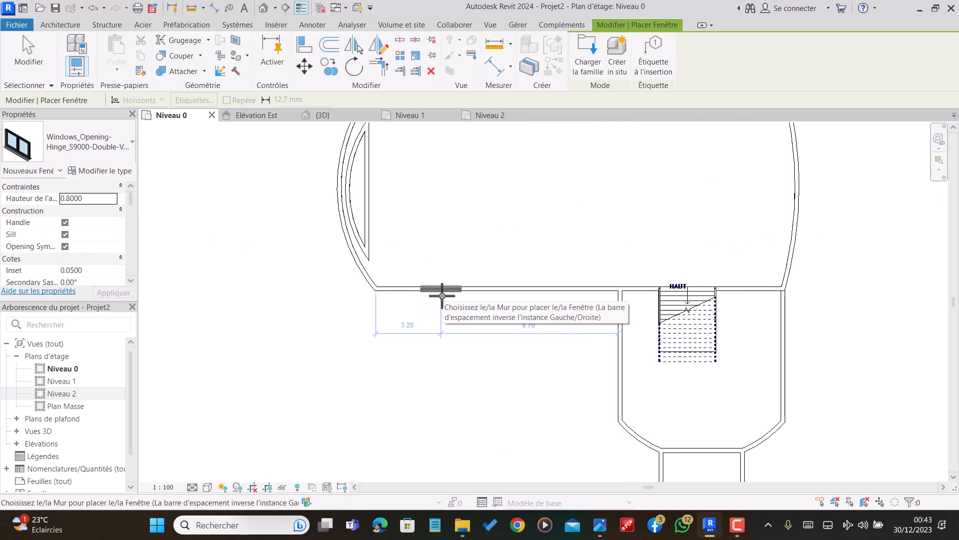
pyautogui.doubleClick(88, 197)
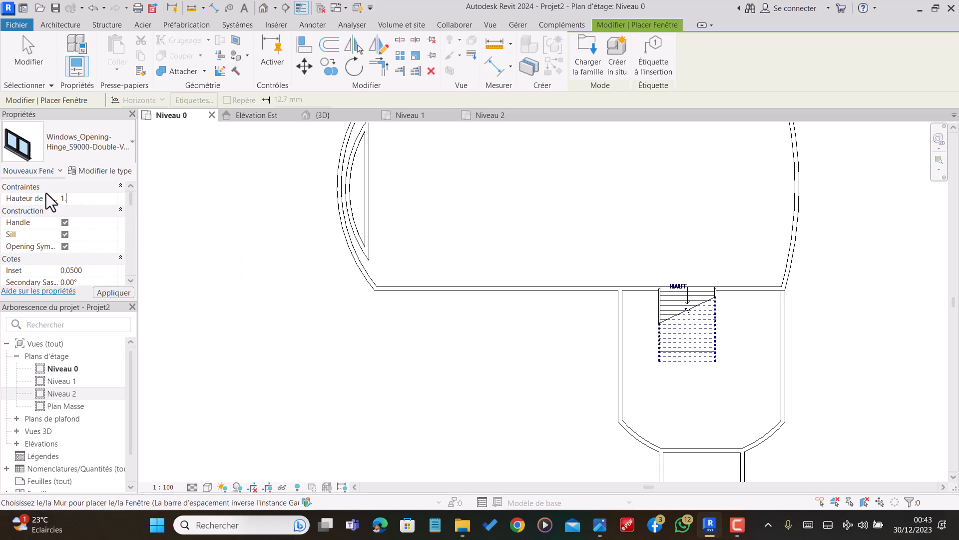
pyautogui.write('1.4500')
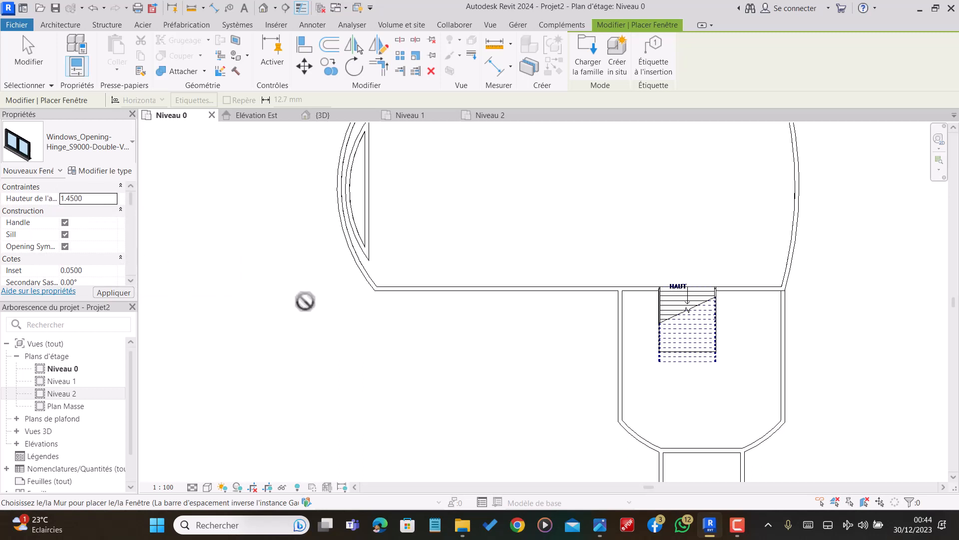
pyautogui.scroll(2, 455, 289)
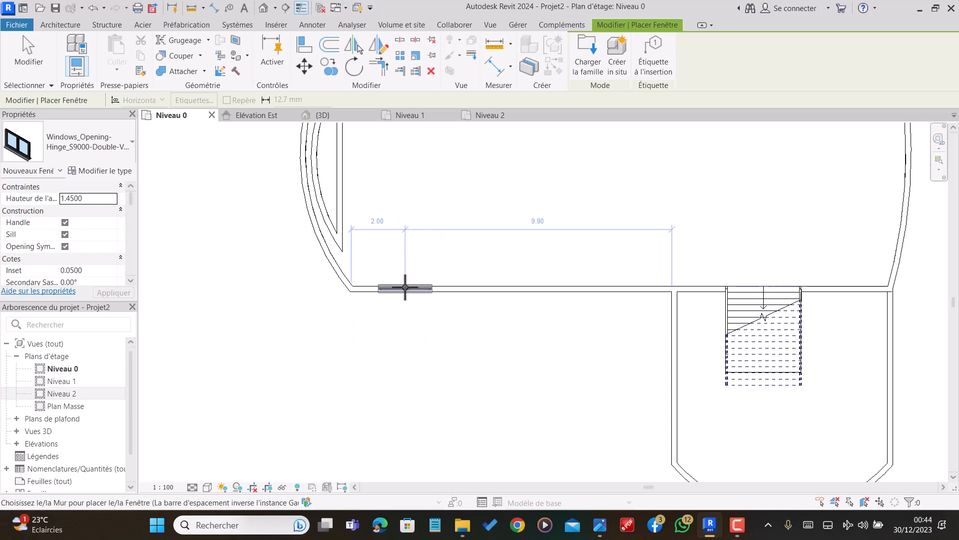
pyautogui.click(407, 288)
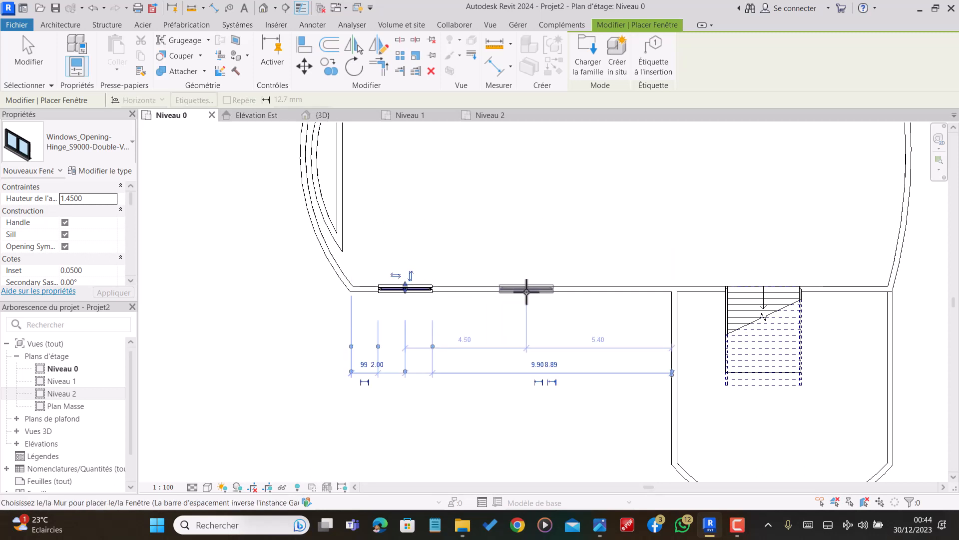
pyautogui.click(527, 290)
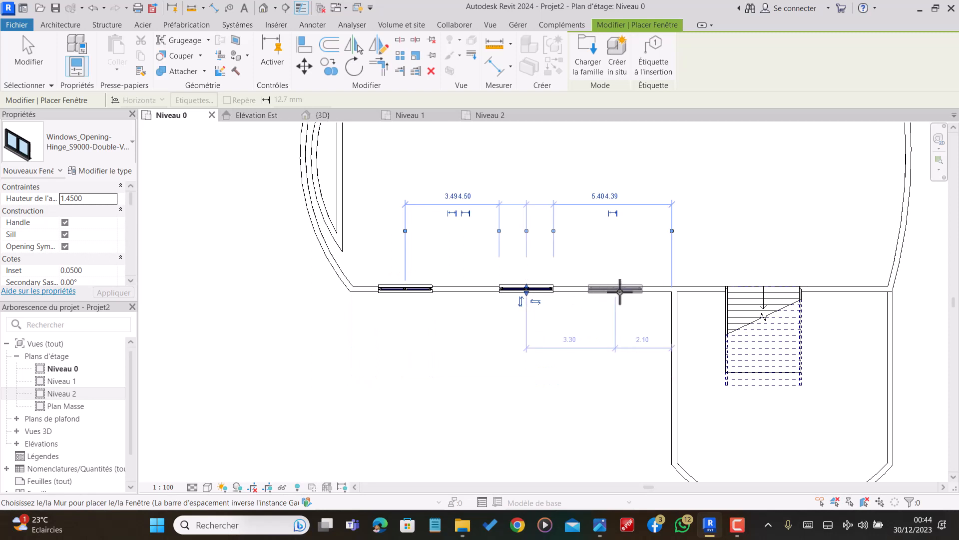
# Place two more of these windows in the left wall of the staircase wing, then finish placing windows
pyautogui.scroll(-4, 452, 310)
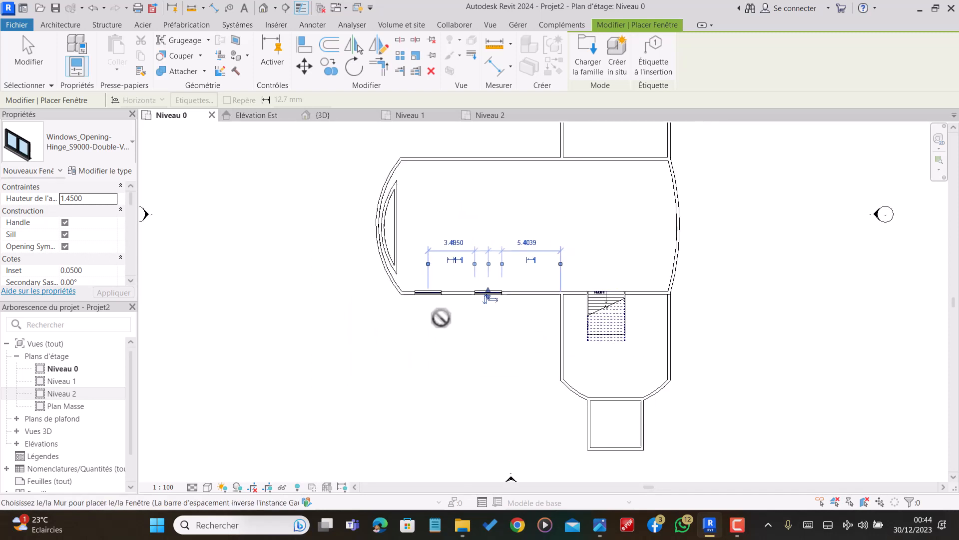
pyautogui.scroll(-1, 509, 304)
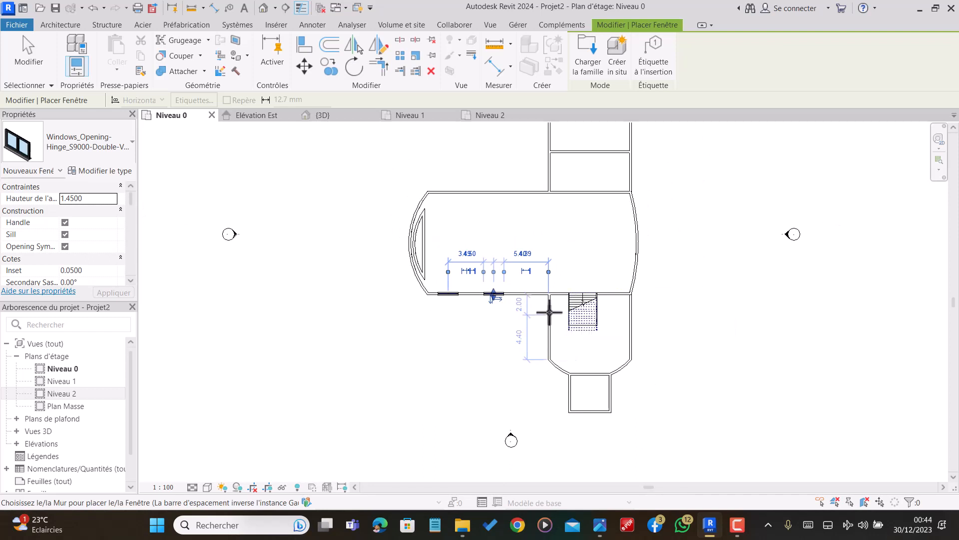
pyautogui.scroll(2, 549, 309)
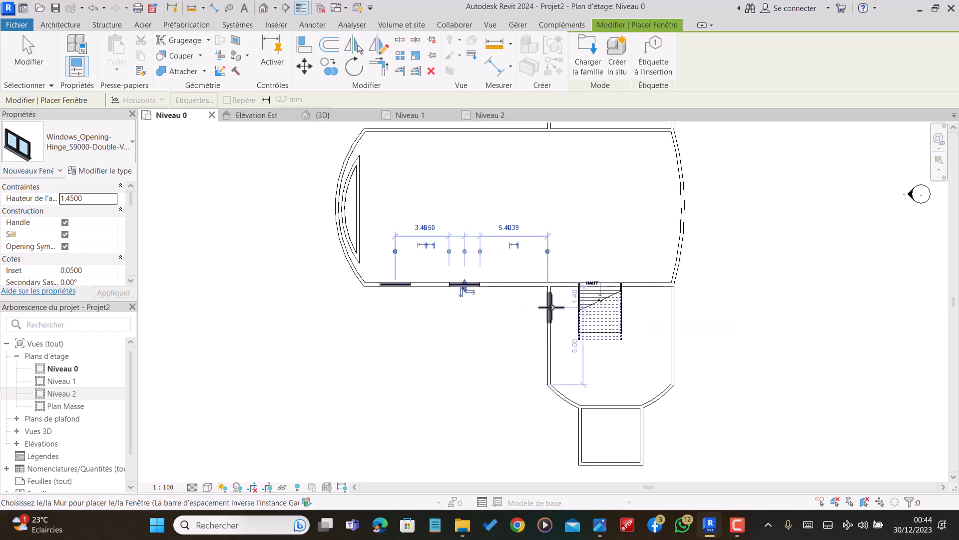
pyautogui.click(550, 306)
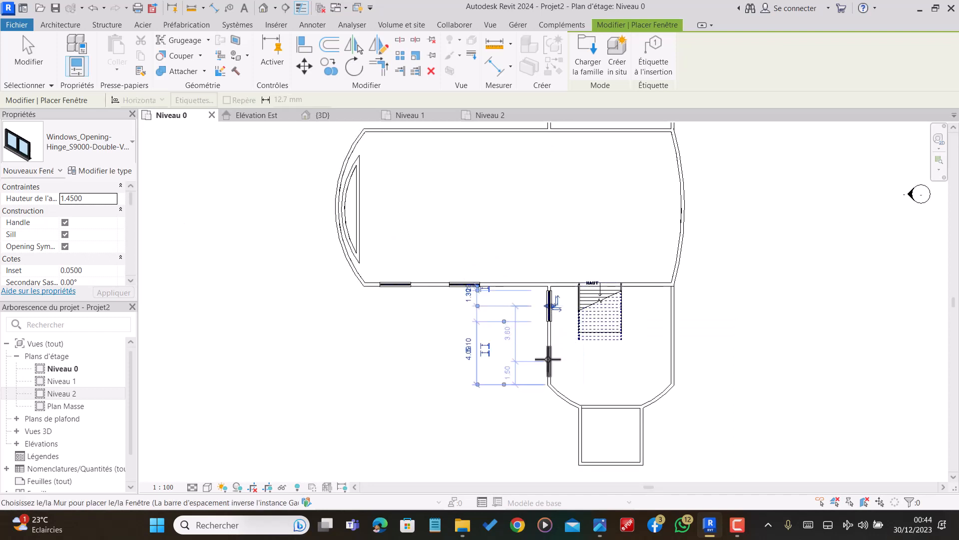
pyautogui.click(549, 354)
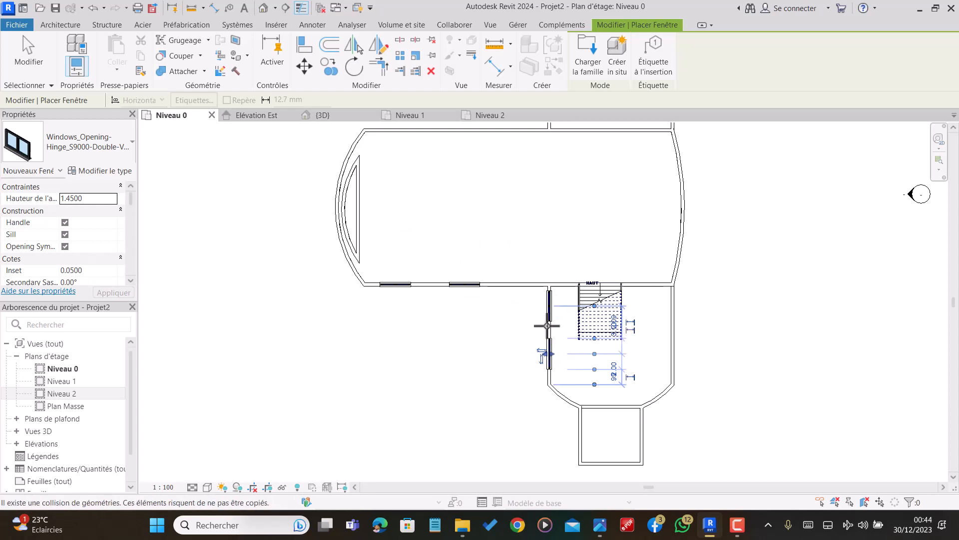
pyautogui.press('Escape')
pyautogui.press('Escape')
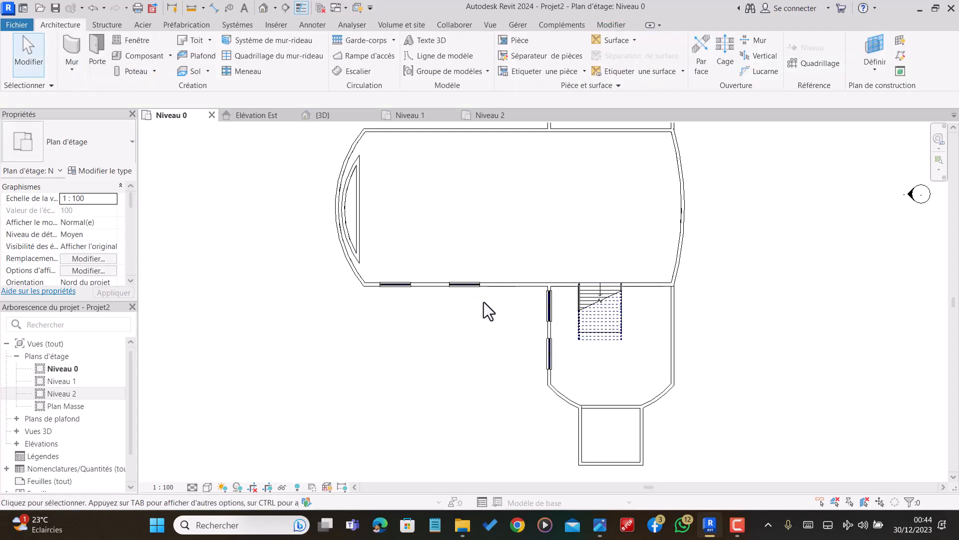
# Start placing a door, compare families in the personal library and load the Aluprof_MB-86-ST-AG05_E_Alu_Sgl-Panel-Door outward-opening family
pyautogui.scroll(-2, 481, 295)
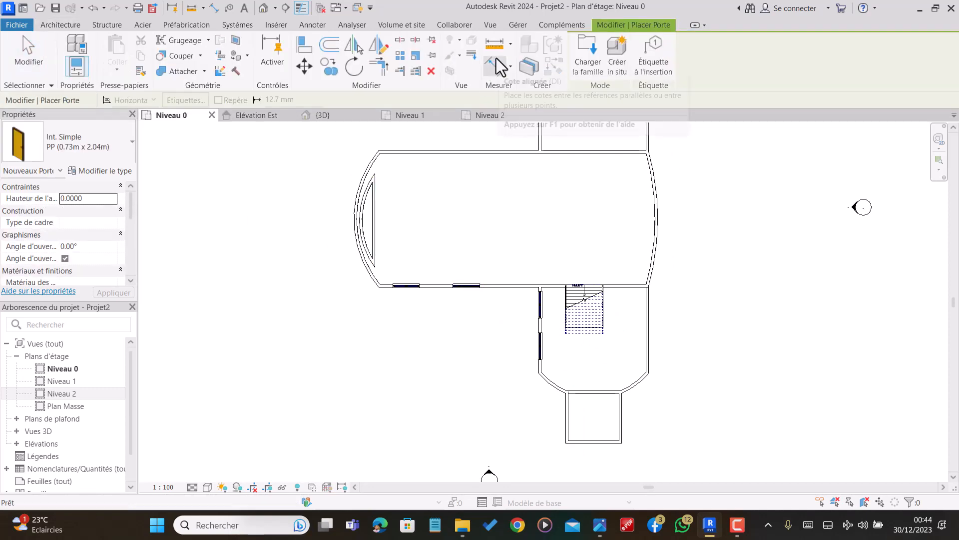
pyautogui.click(592, 53)
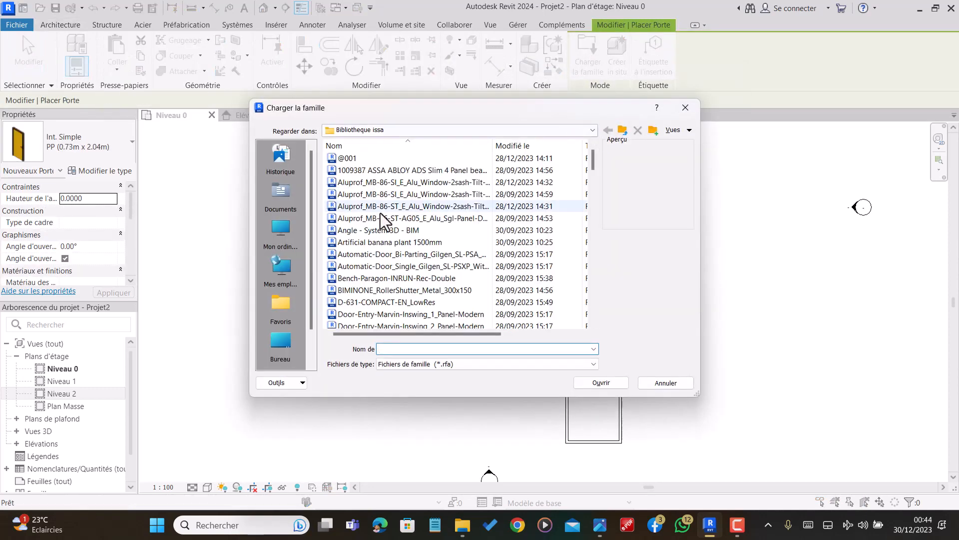
pyautogui.click(389, 171)
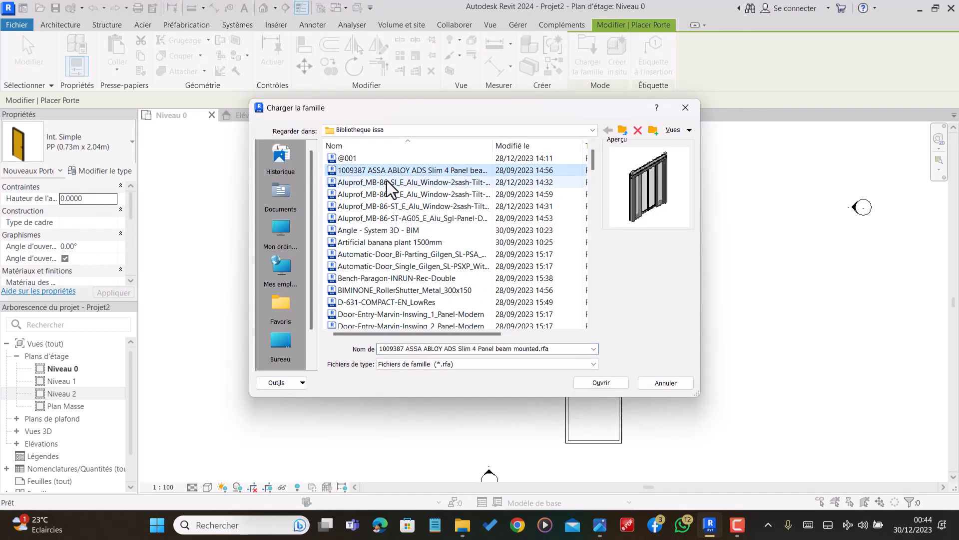
pyautogui.click(387, 181)
pyautogui.click(386, 194)
pyautogui.click(385, 205)
pyautogui.click(385, 216)
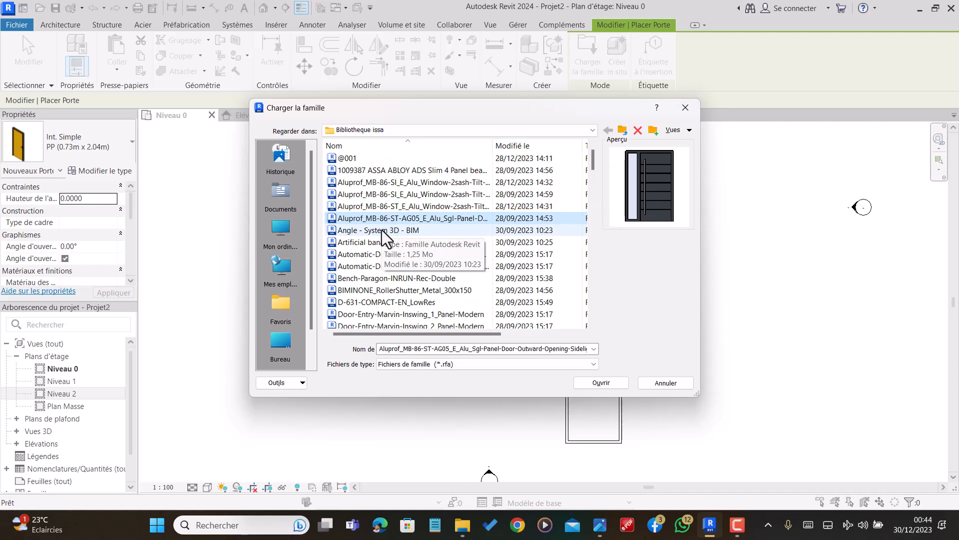
pyautogui.click(382, 230)
pyautogui.click(385, 221)
pyautogui.click(382, 243)
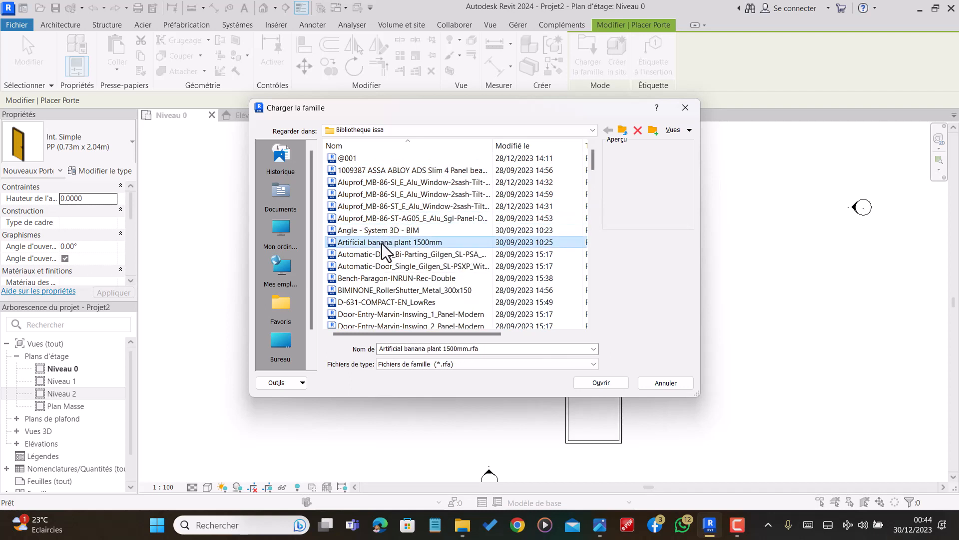
pyautogui.click(378, 253)
pyautogui.click(376, 265)
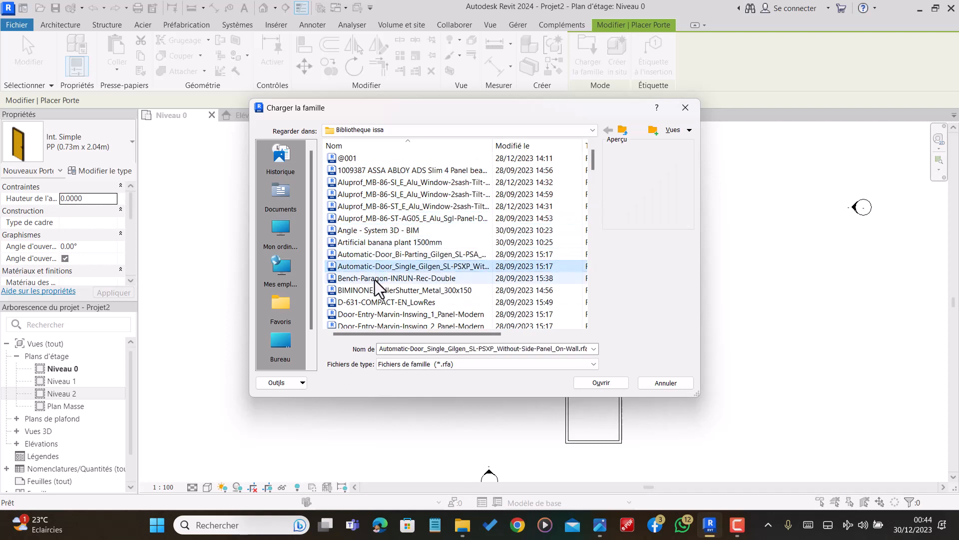
pyautogui.click(378, 278)
pyautogui.click(374, 290)
pyautogui.click(382, 218)
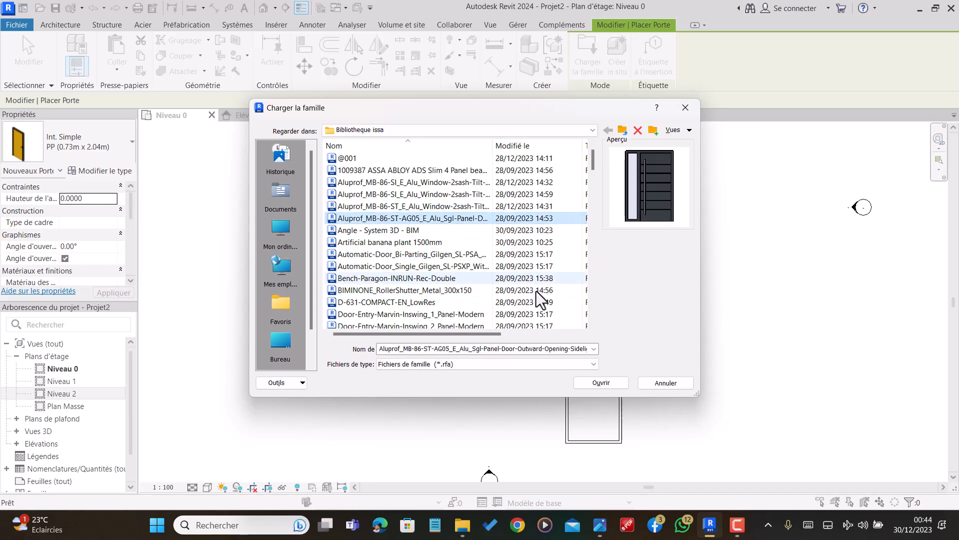
pyautogui.click(600, 383)
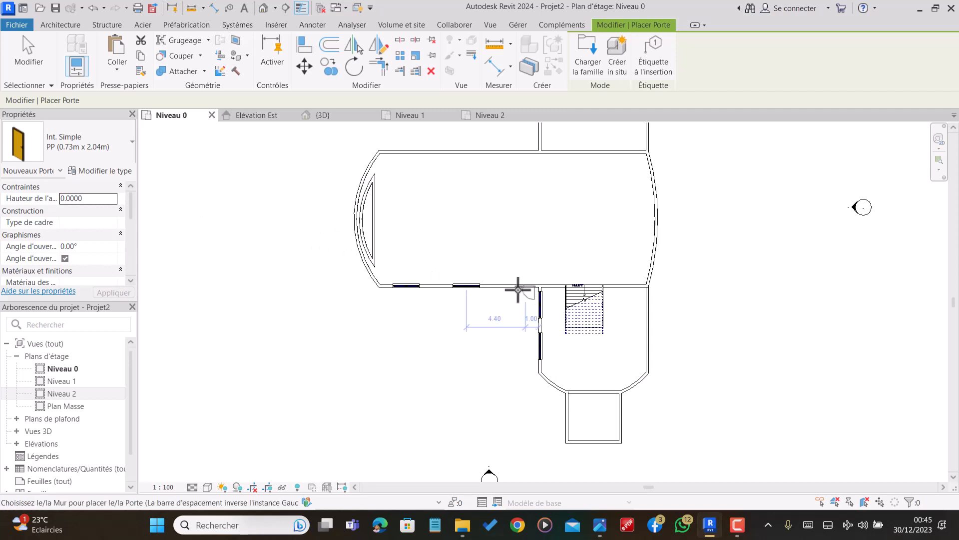
# Place the 900 x 2100 Aluprof door in the main body's front wall, 1.00 m from the staircase wing's left wall
pyautogui.scroll(5, 515, 288)
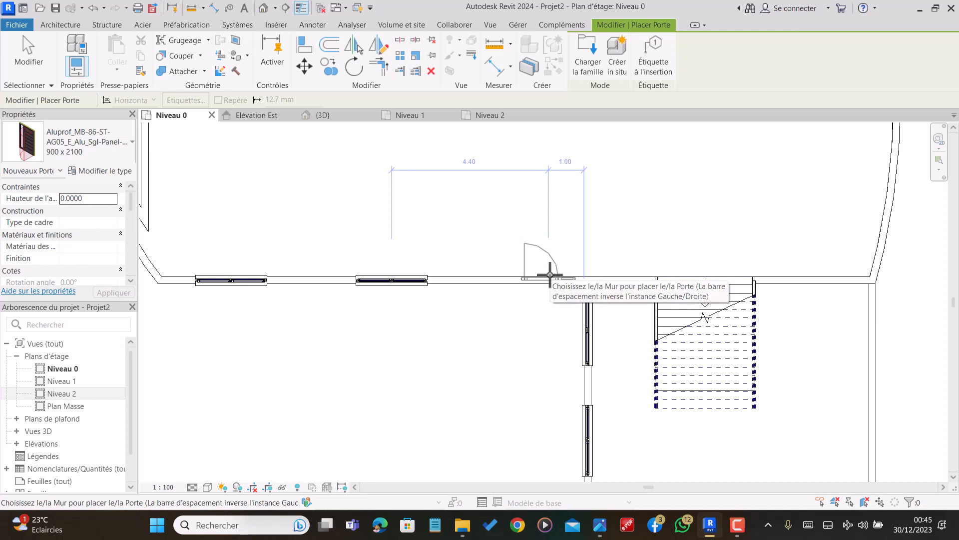
pyautogui.click(550, 275)
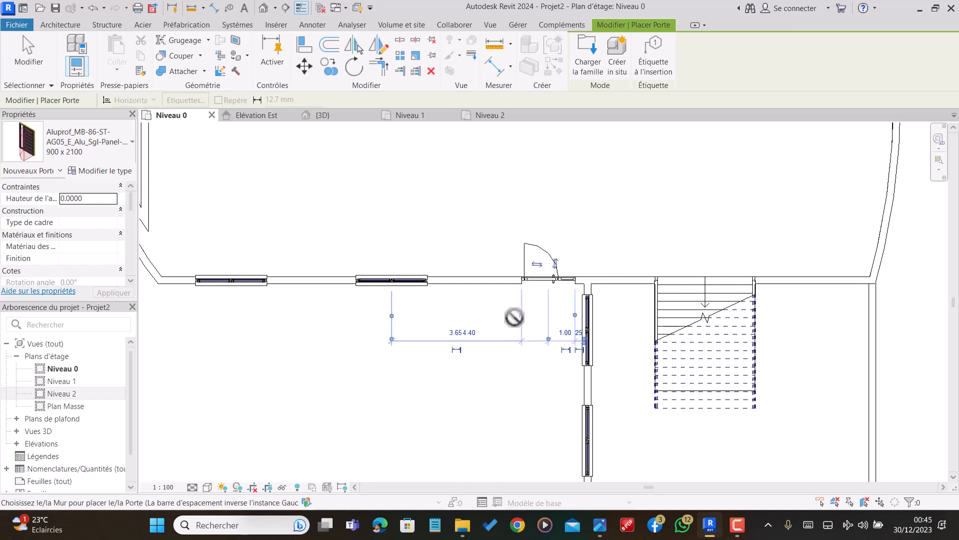
pyautogui.scroll(-3, 514, 260)
pyautogui.press('Escape')
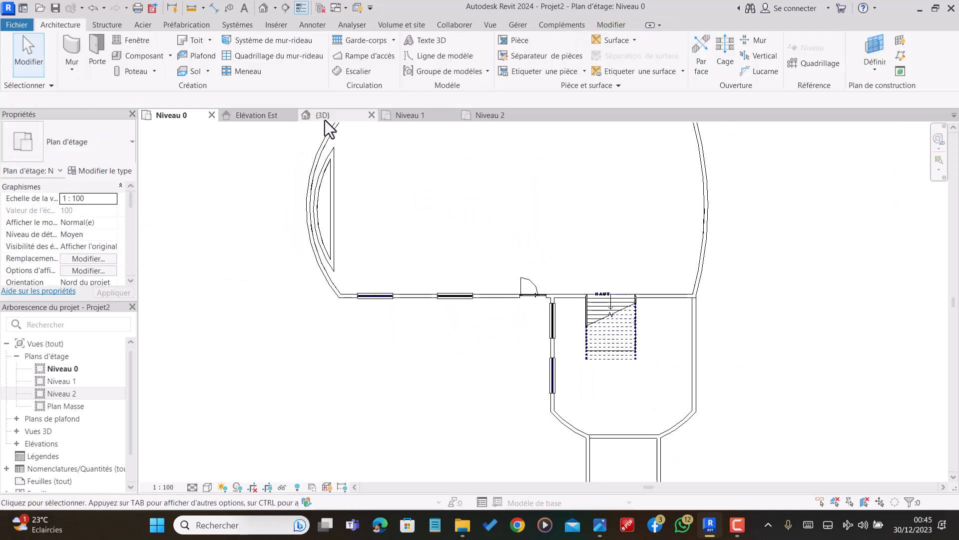
# Examine the new ground-floor windows and entrance door in the 3D view
pyautogui.click(327, 118)
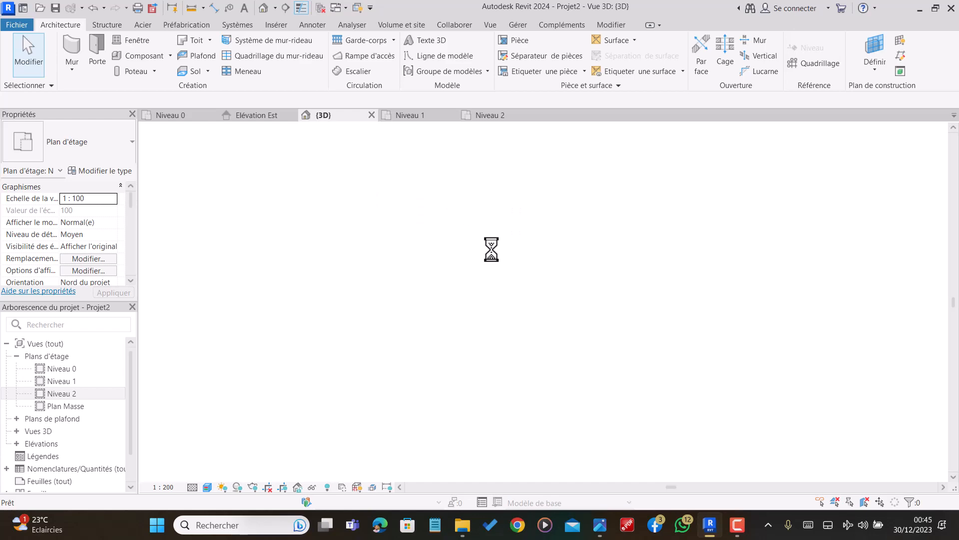
pyautogui.scroll(6, 619, 320)
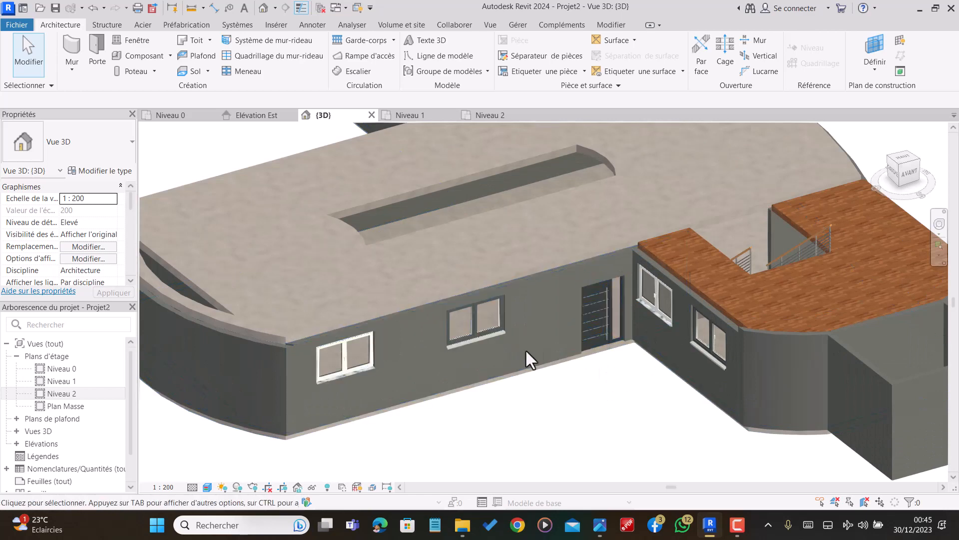
pyautogui.keyDown('shift'); pyautogui.moveTo(526, 351); pyautogui.dragTo(467, 288, button='middle'); pyautogui.keyUp('shift')
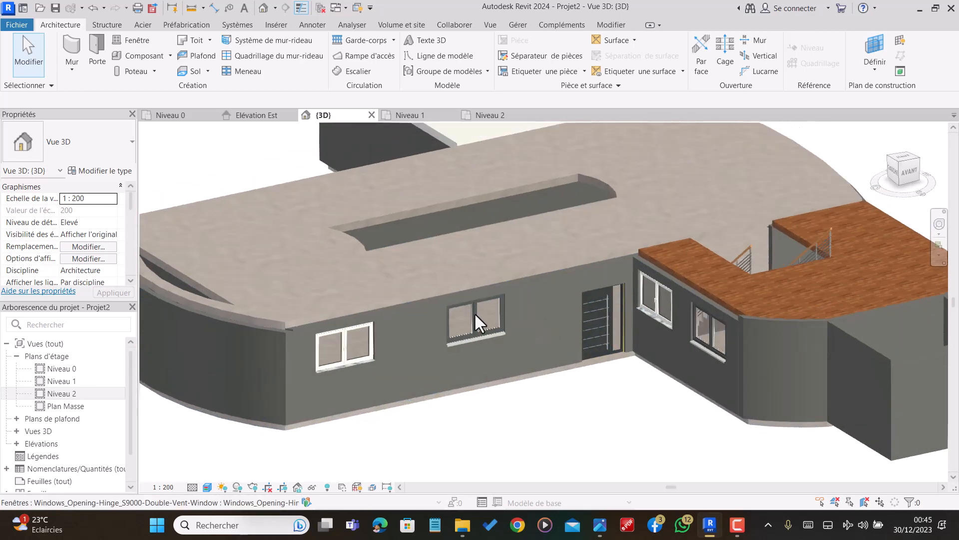
pyautogui.scroll(-6, 499, 325)
pyautogui.keyDown('shift'); pyautogui.moveTo(578, 313); pyautogui.dragTo(530, 307, button='middle'); pyautogui.keyUp('shift')
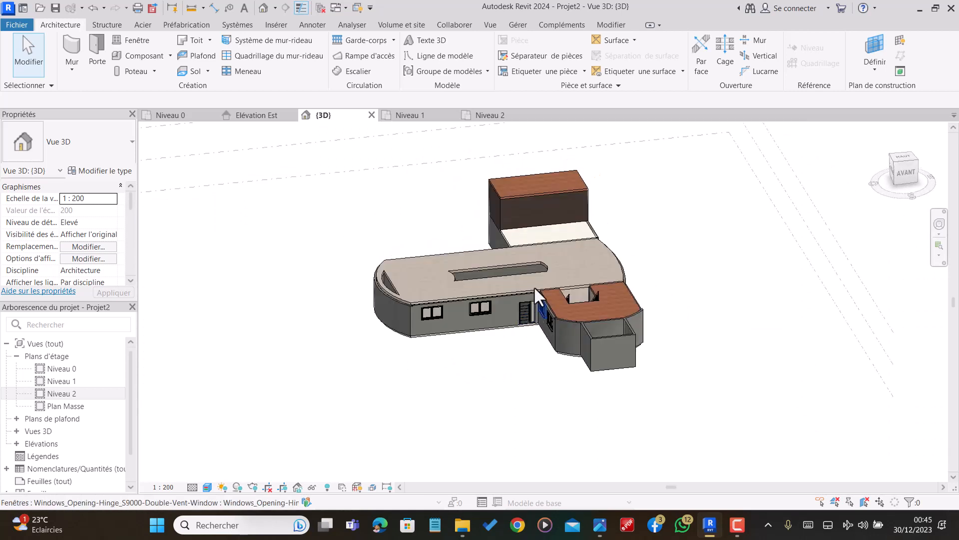
# In the Niveau 1 plan, place two hinged double-vent windows in the rear block's front wall, 2.00 m from the left inner corner and 4.20 m apart
pyautogui.click(405, 114)
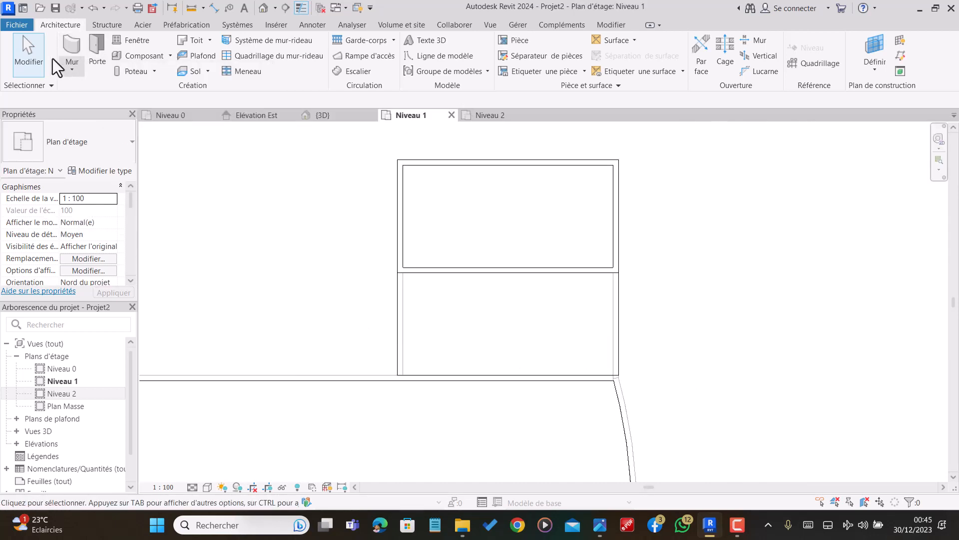
pyautogui.click(137, 40)
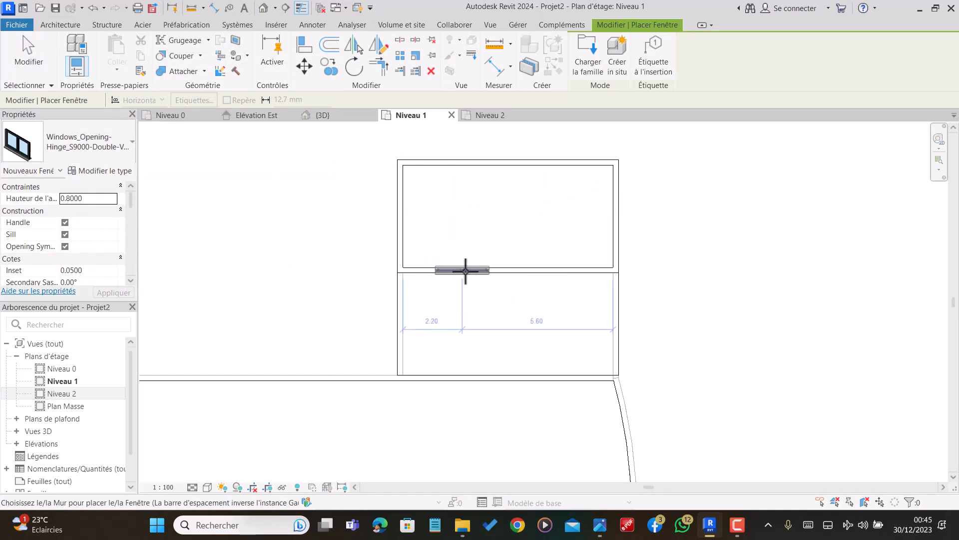
pyautogui.click(457, 271)
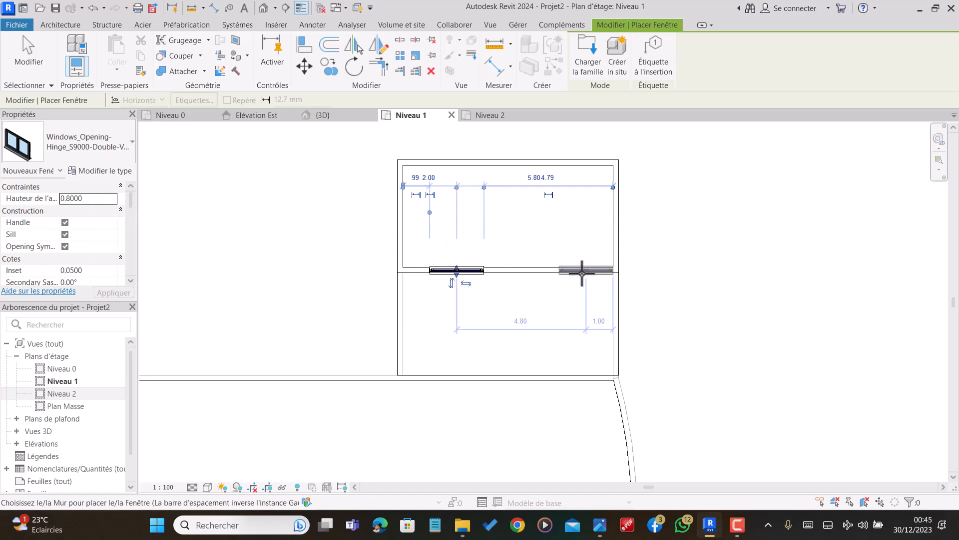
pyautogui.click(570, 270)
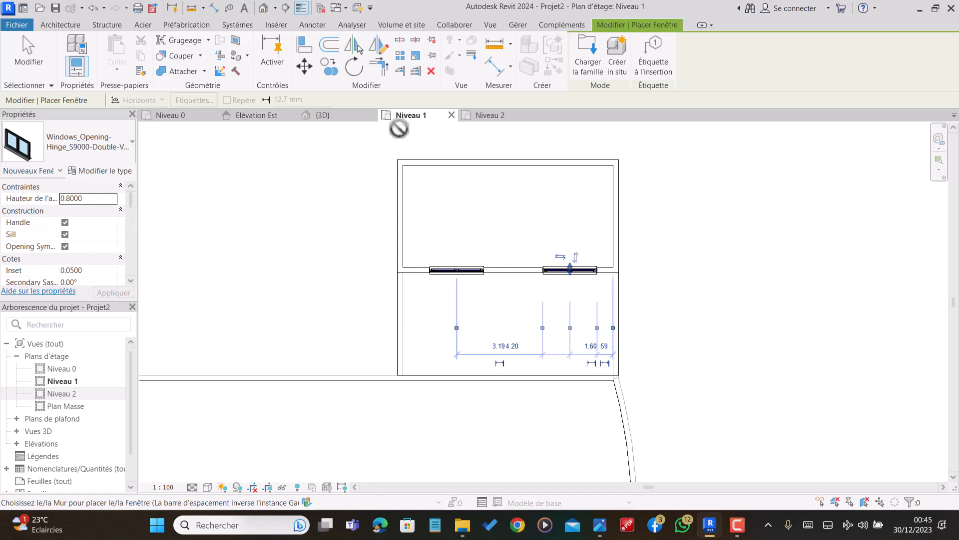
# Finish placing windows and examine the rear block's openings and the front staircase wing in the 3D view
pyautogui.click(330, 117)
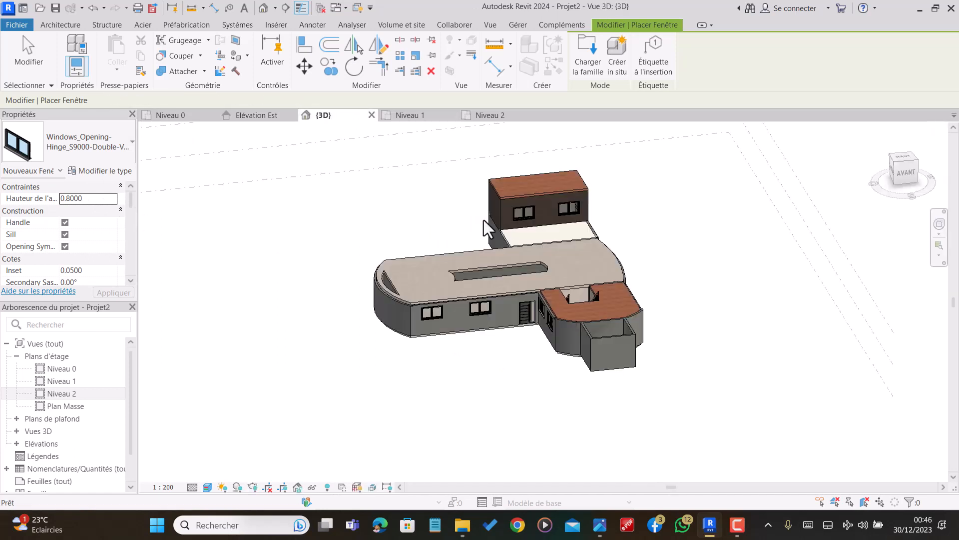
pyautogui.press('Escape')
pyautogui.press('Escape')
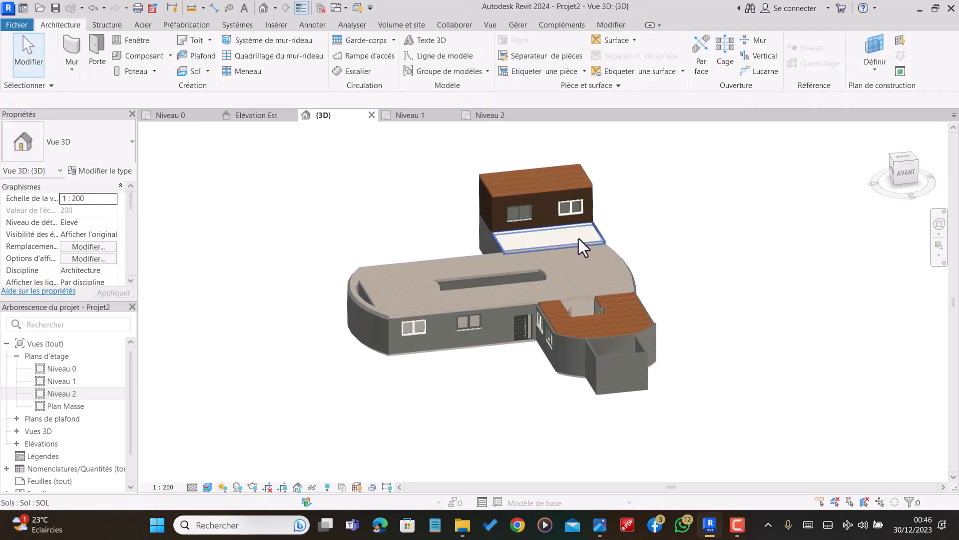
pyautogui.keyDown('shift'); pyautogui.moveTo(476, 315); pyautogui.dragTo(568, 334, button='middle'); pyautogui.keyUp('shift')
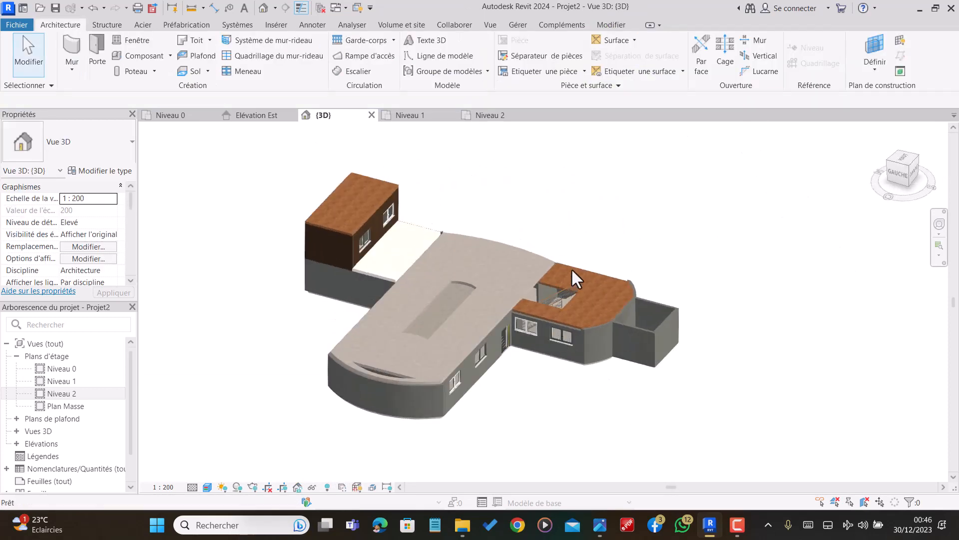
pyautogui.scroll(-2, 600, 270)
pyautogui.scroll(4, 598, 296)
pyautogui.keyDown('shift'); pyautogui.moveTo(681, 331); pyautogui.dragTo(646, 320, button='middle'); pyautogui.keyUp('shift')
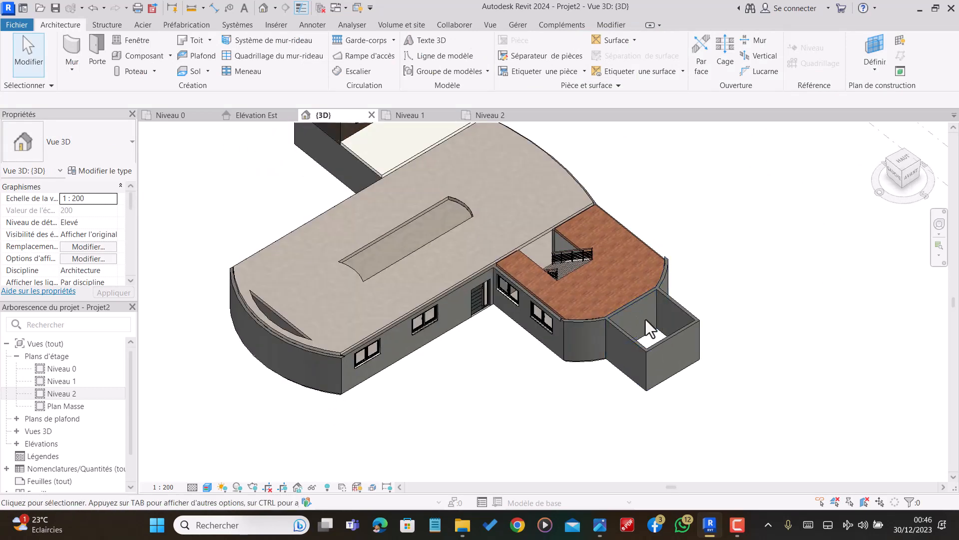
# For a new floor in the Niveau 0 plan, duplicate the MADRIERS floor type under the name EAU
pyautogui.click(175, 115)
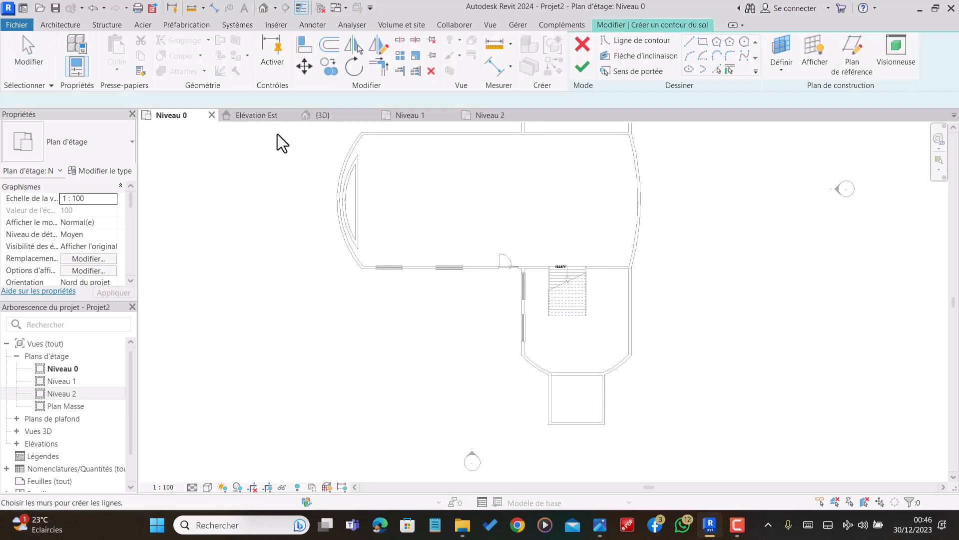
pyautogui.click(94, 171)
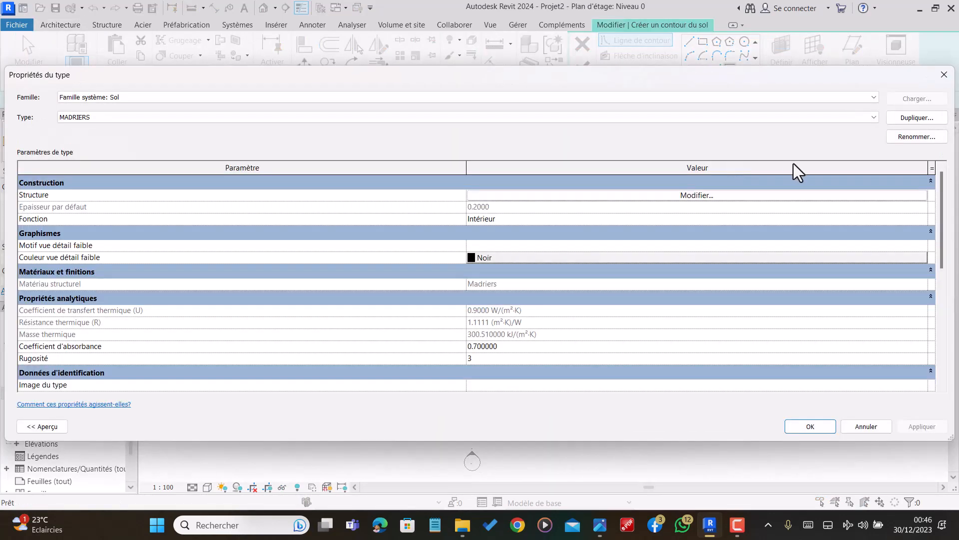
pyautogui.click(907, 120)
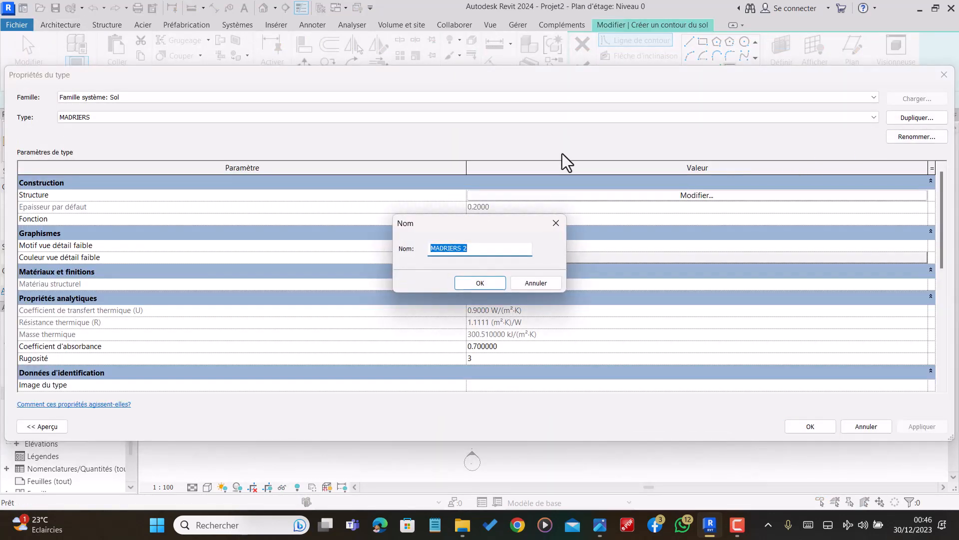
pyautogui.write('EAU')
pyautogui.click(472, 280)
# Assign the Eau material to the structural layer of the EAU floor type
pyautogui.click(685, 196)
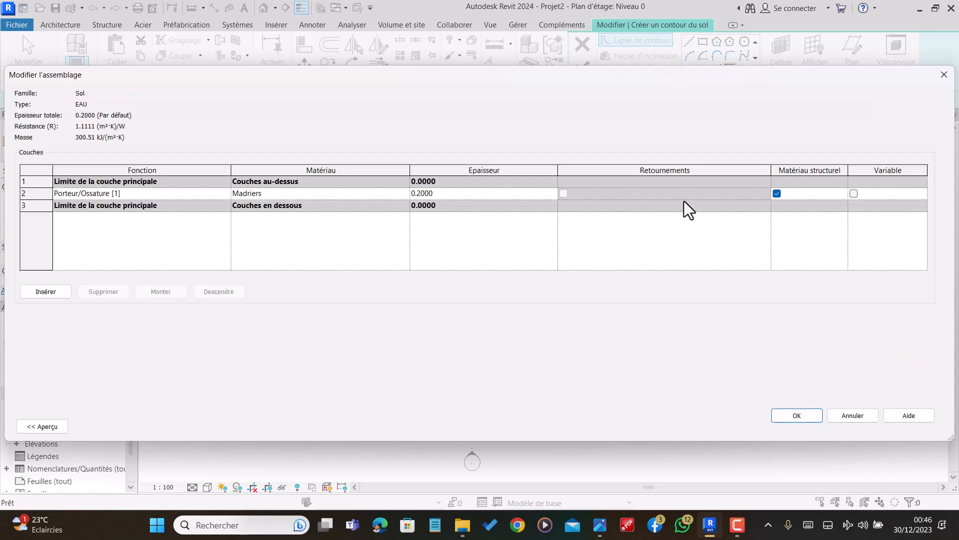
pyautogui.click(378, 196)
pyautogui.click(405, 193)
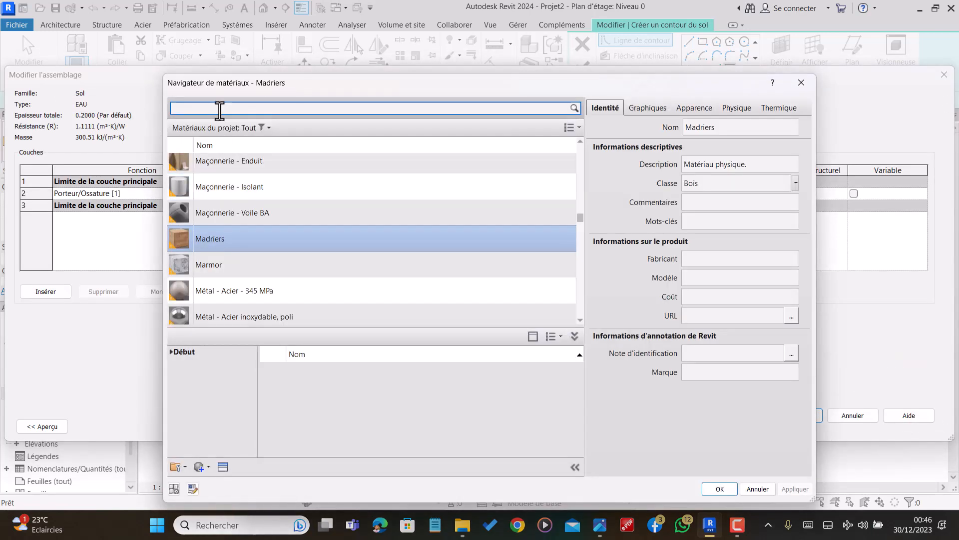
pyautogui.write('E')
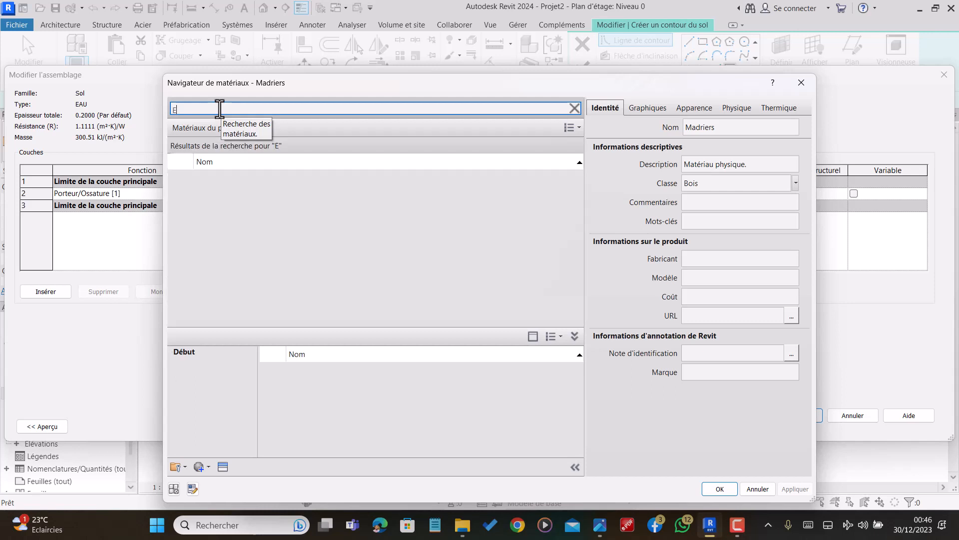
pyautogui.write('AU')
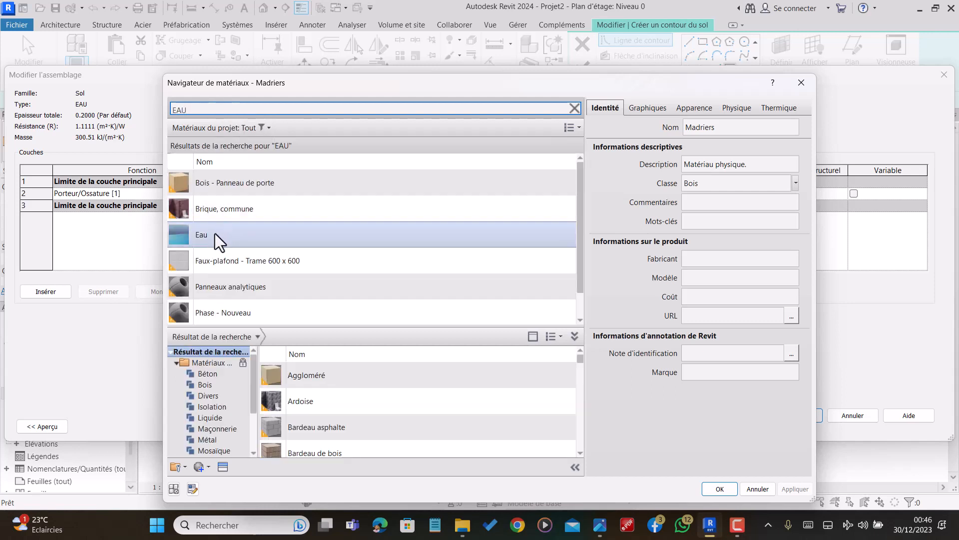
pyautogui.click(215, 233)
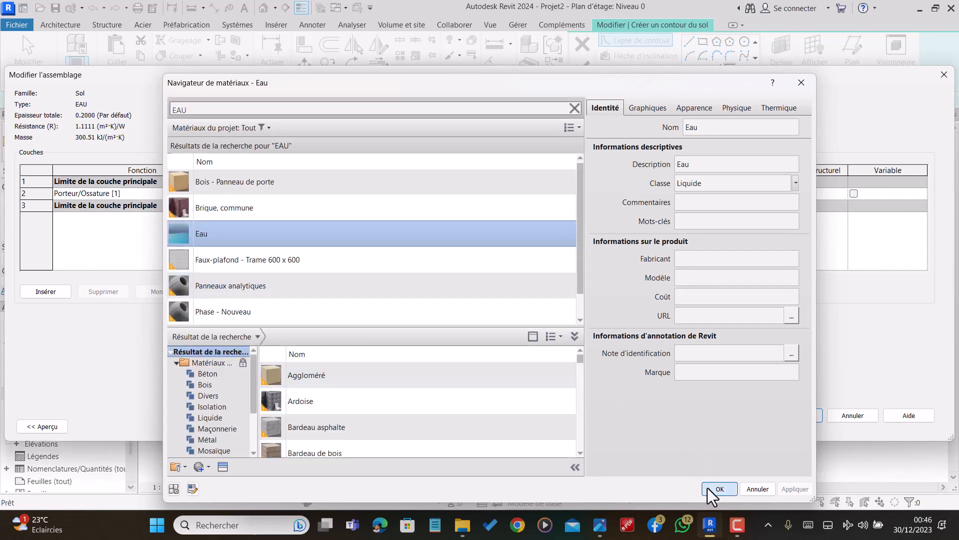
pyautogui.click(717, 487)
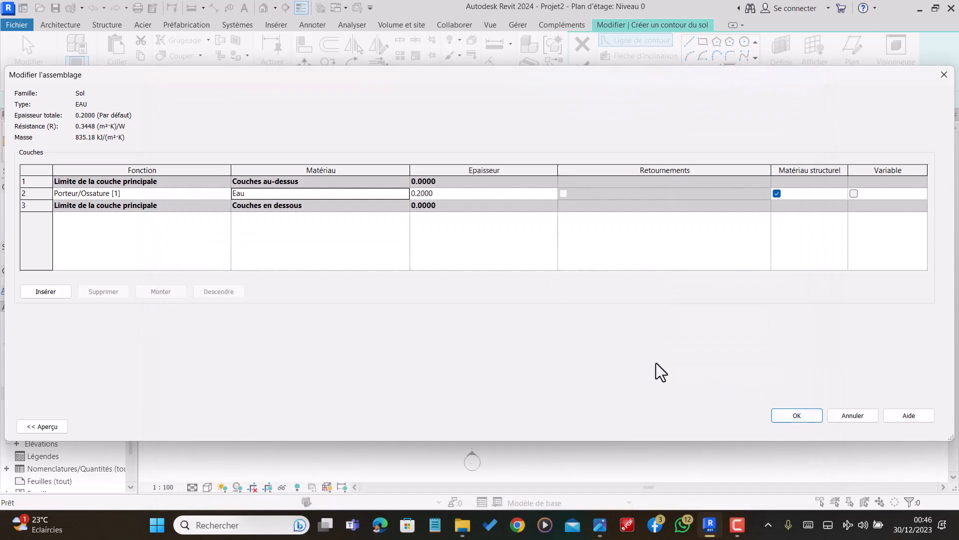
# Set the EAU floor type's layer thickness to 3.2 and the new floor's height offset from Niveau 0 to 3.2
pyautogui.click(439, 193)
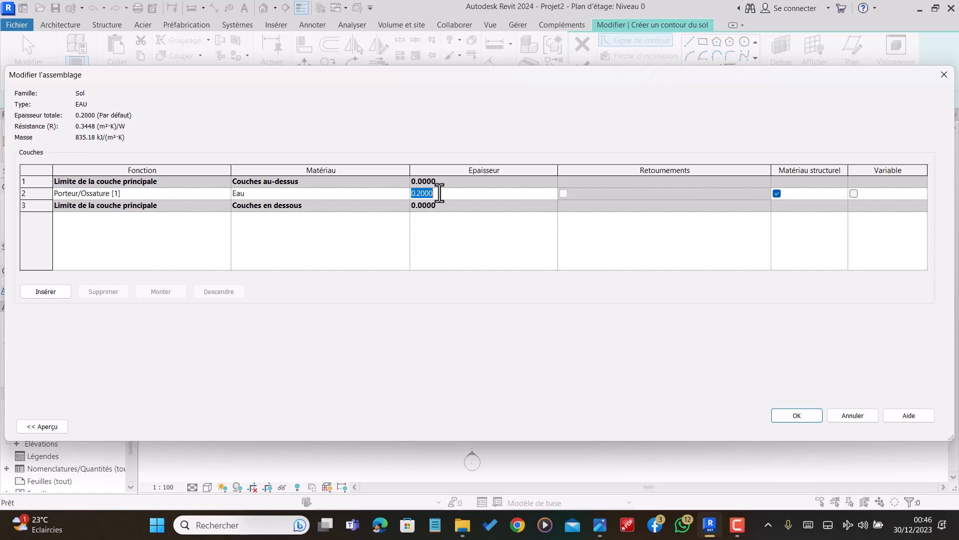
pyautogui.write('3.2')
pyautogui.click(778, 415)
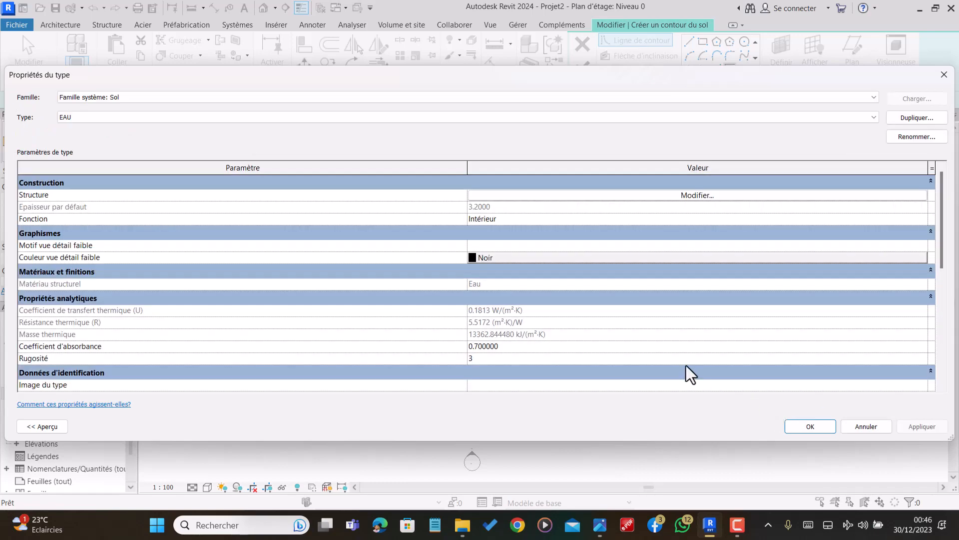
pyautogui.click(810, 427)
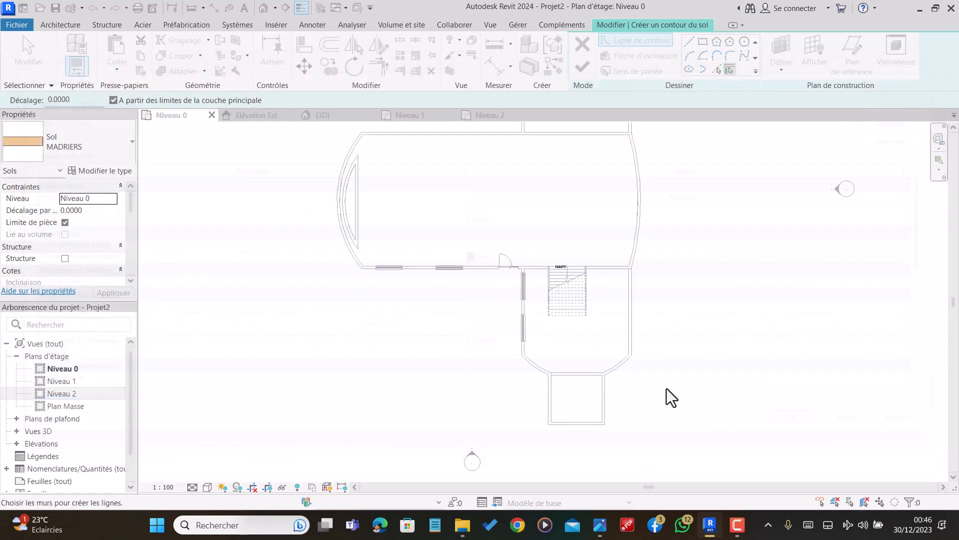
pyautogui.click(99, 210)
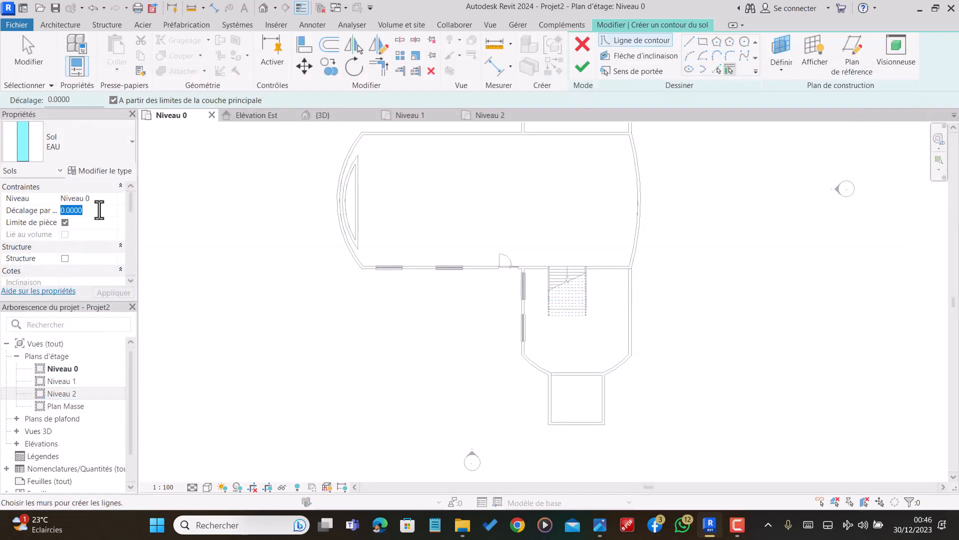
pyautogui.write('3.2')
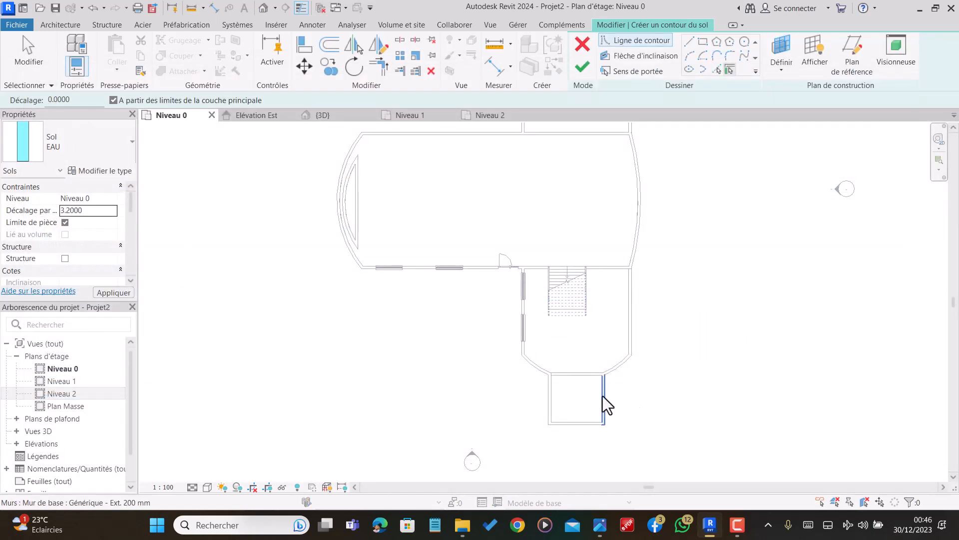
# Try to sketch a rectangular floor boundary inside the small front annex's walls
pyautogui.scroll(3, 568, 410)
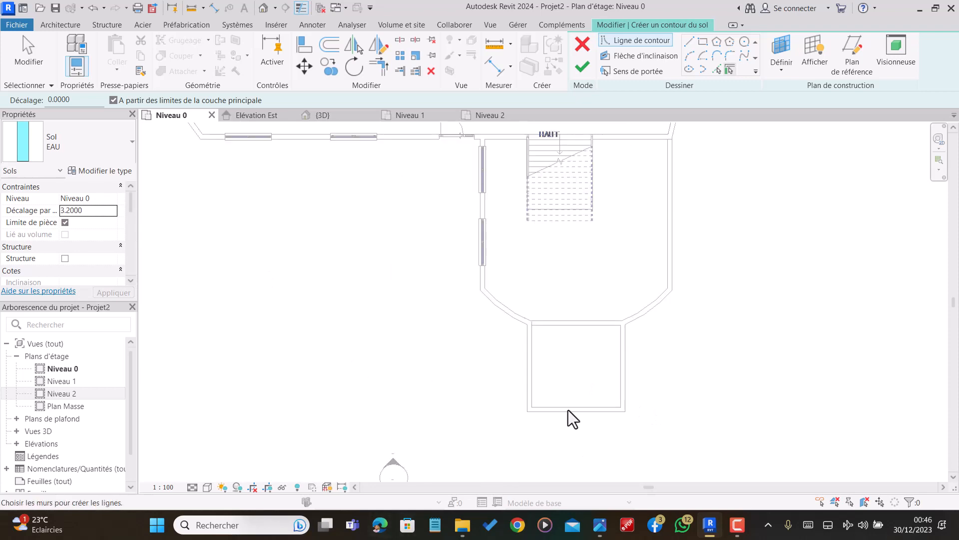
pyautogui.scroll(-1, 528, 382)
pyautogui.scroll(1, 560, 408)
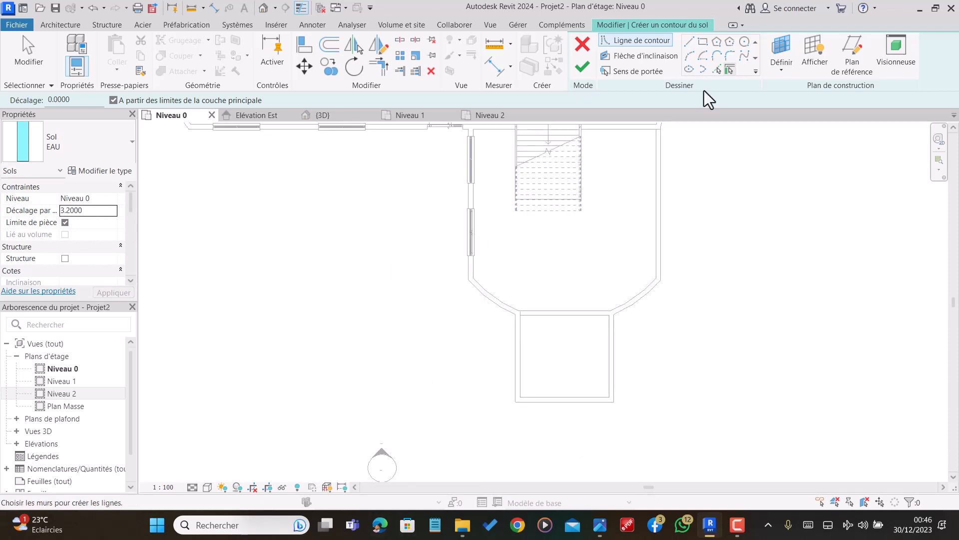
pyautogui.click(706, 42)
pyautogui.scroll(2, 617, 368)
pyautogui.click(608, 293)
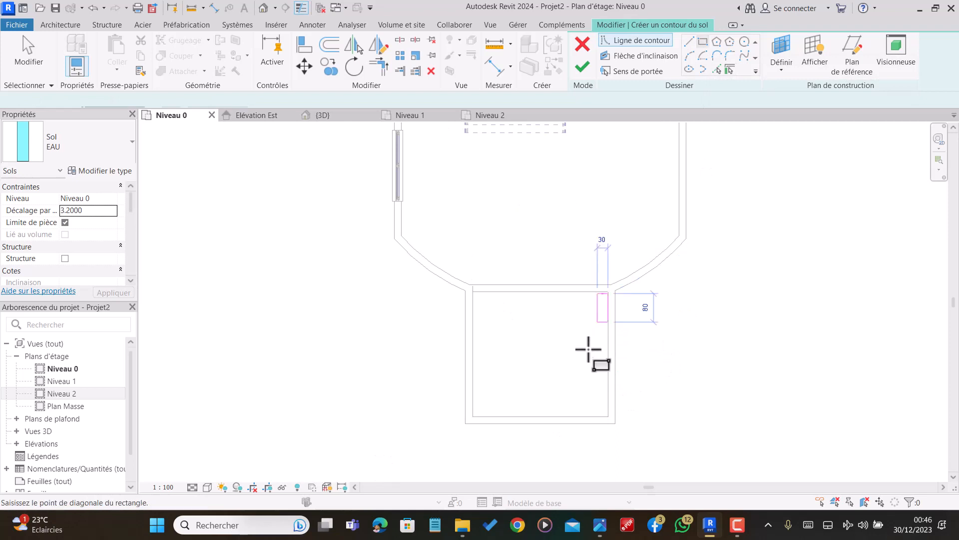
pyautogui.click(473, 415)
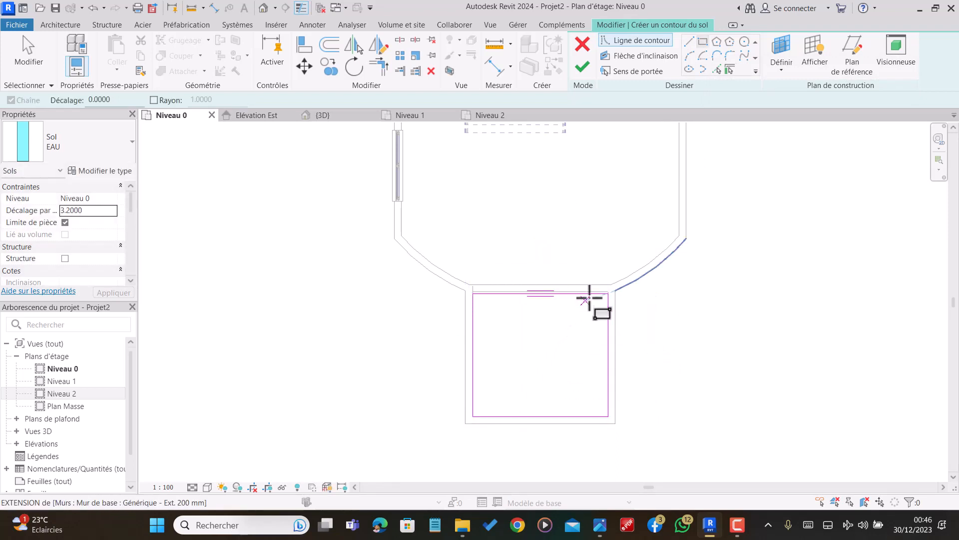
# Delete all four lines of the rectangular boundary sketched inside the front annex
pyautogui.press('Escape')
pyautogui.press('Escape')
pyautogui.scroll(4, 592, 301)
pyautogui.click(616, 284)
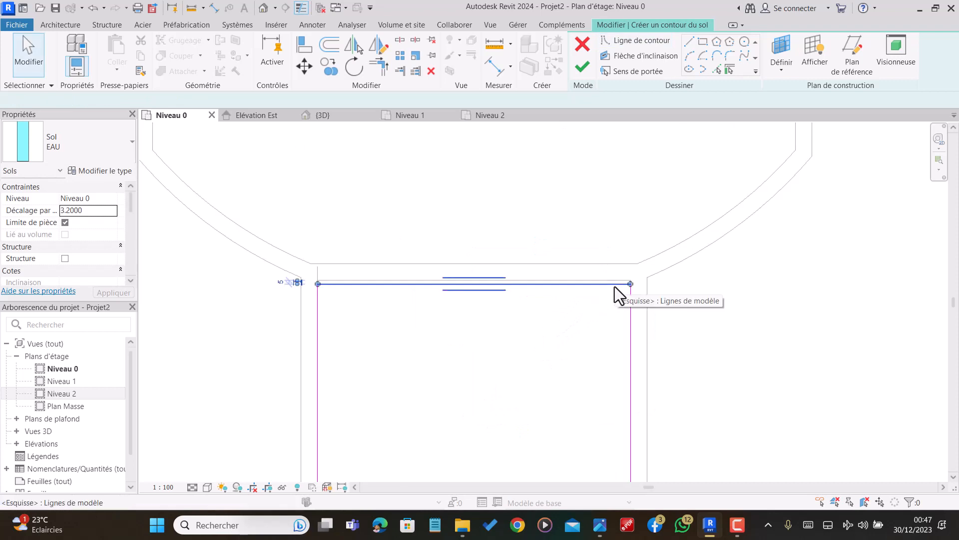
pyautogui.press('Delete')
pyautogui.click(629, 317)
pyautogui.press('Delete')
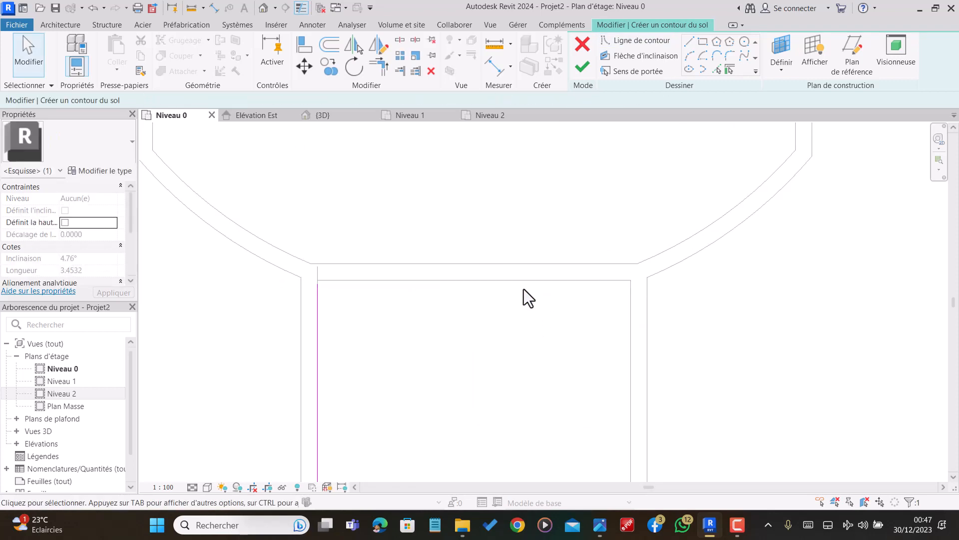
pyautogui.press('Escape')
pyautogui.scroll(-1, 525, 289)
pyautogui.click(367, 361)
pyautogui.press('Delete')
pyautogui.scroll(-3, 425, 301)
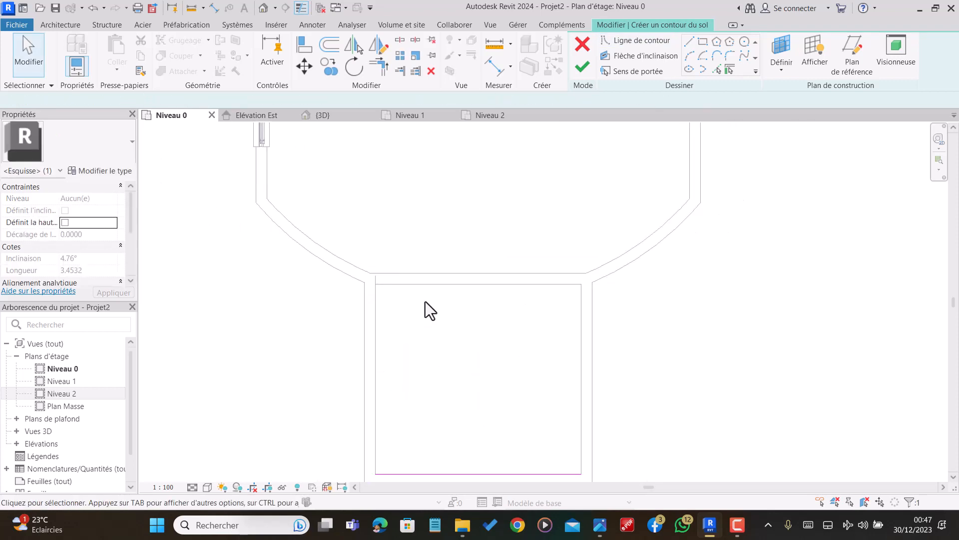
pyautogui.click(453, 430)
pyautogui.press('Delete')
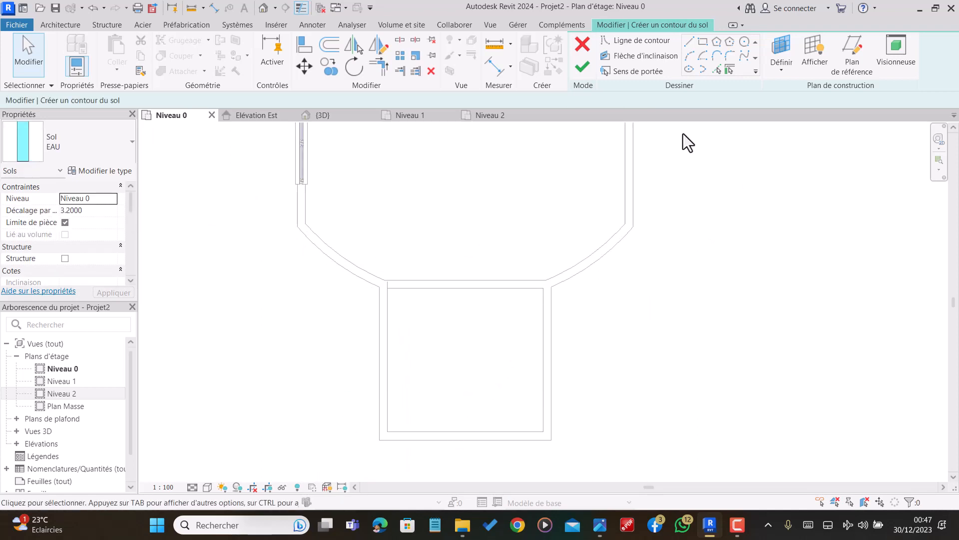
# Sketch a 3.80 x 3.50 m rectangular boundary between opposite inner corners of the front annex's walls and finish the water floor
pyautogui.click(702, 44)
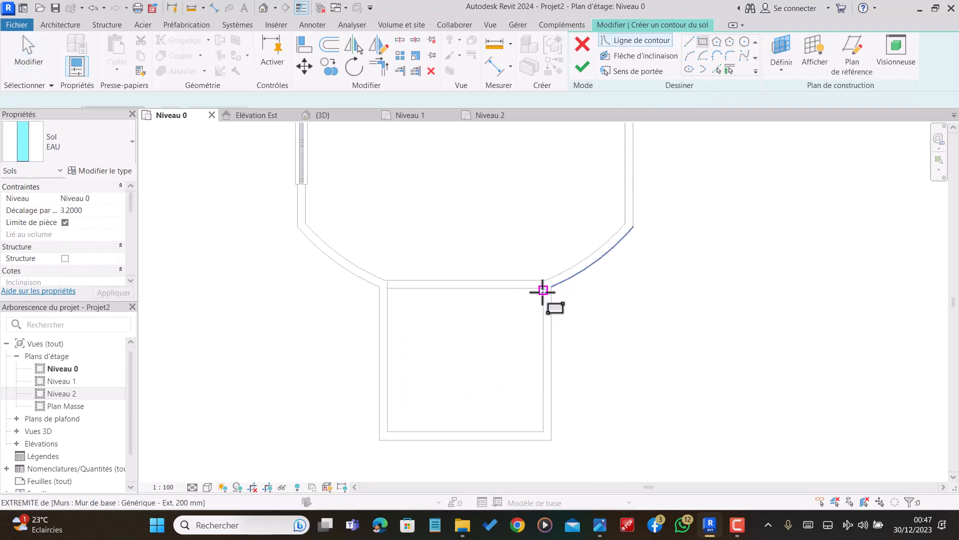
pyautogui.scroll(2, 545, 290)
pyautogui.scroll(3, 547, 291)
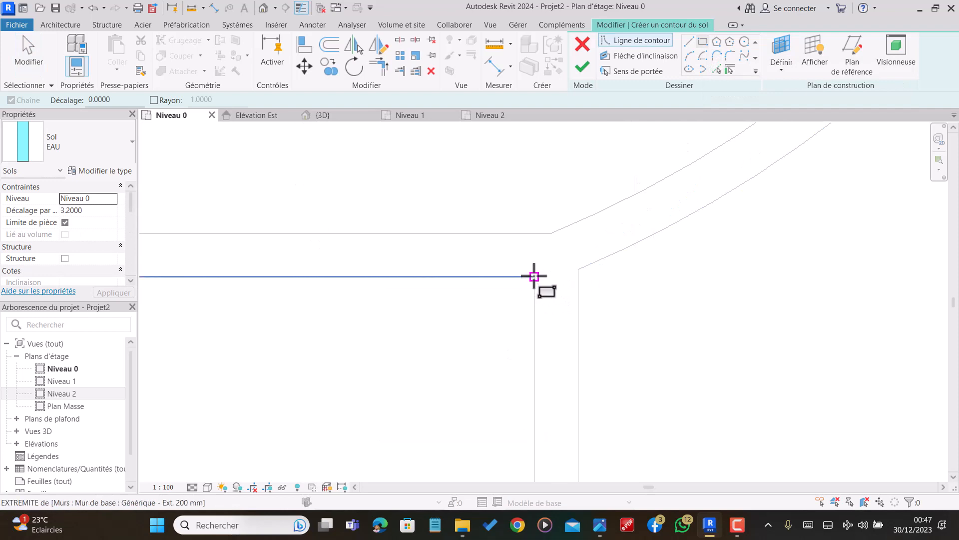
pyautogui.click(534, 276)
pyautogui.scroll(-4, 538, 267)
pyautogui.scroll(-3, 542, 257)
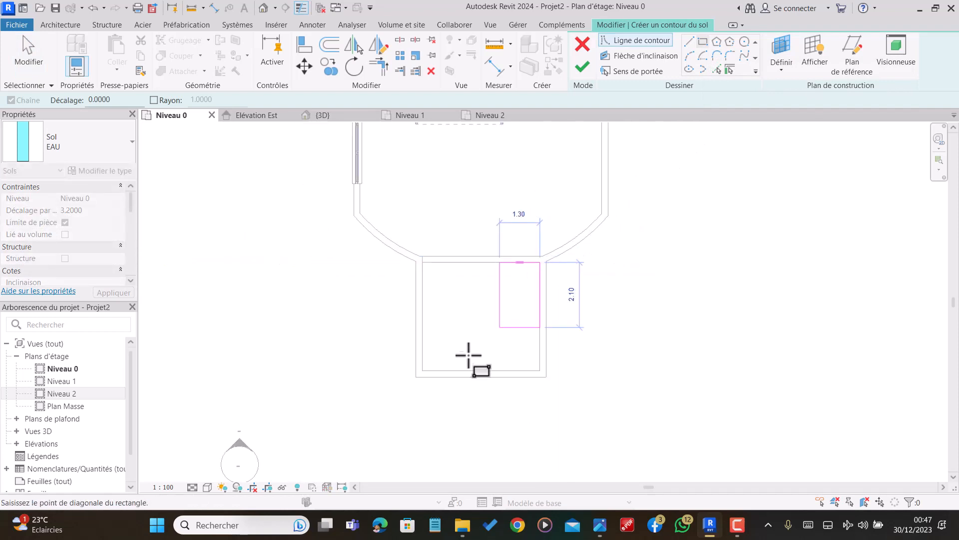
pyautogui.click(422, 370)
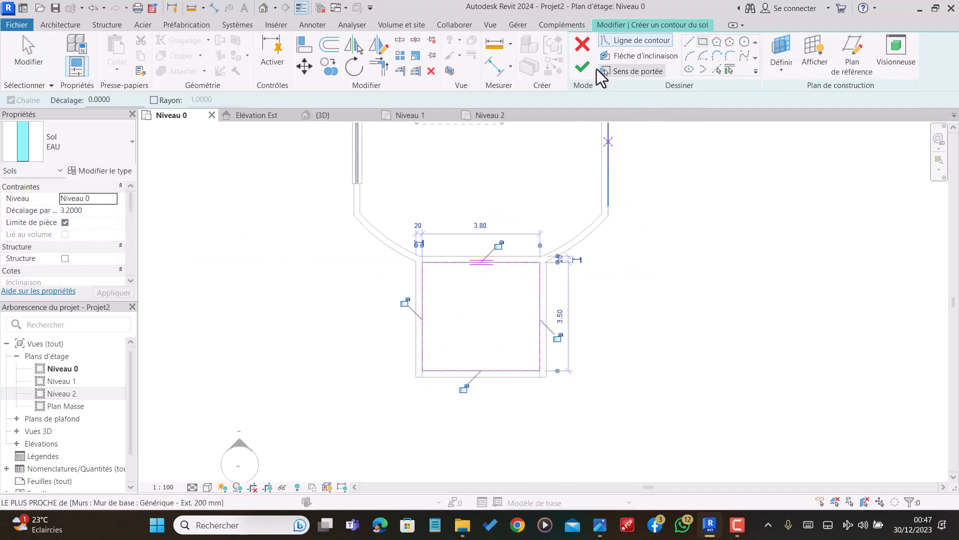
pyautogui.click(582, 66)
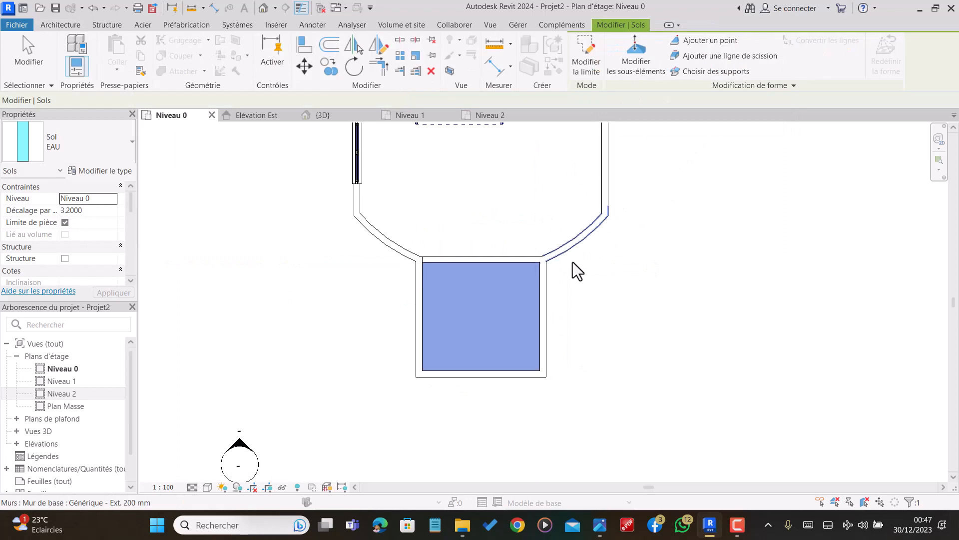
# Examine the water floor in the front annex and the whole house from several sides in the 3D view
pyautogui.click(322, 115)
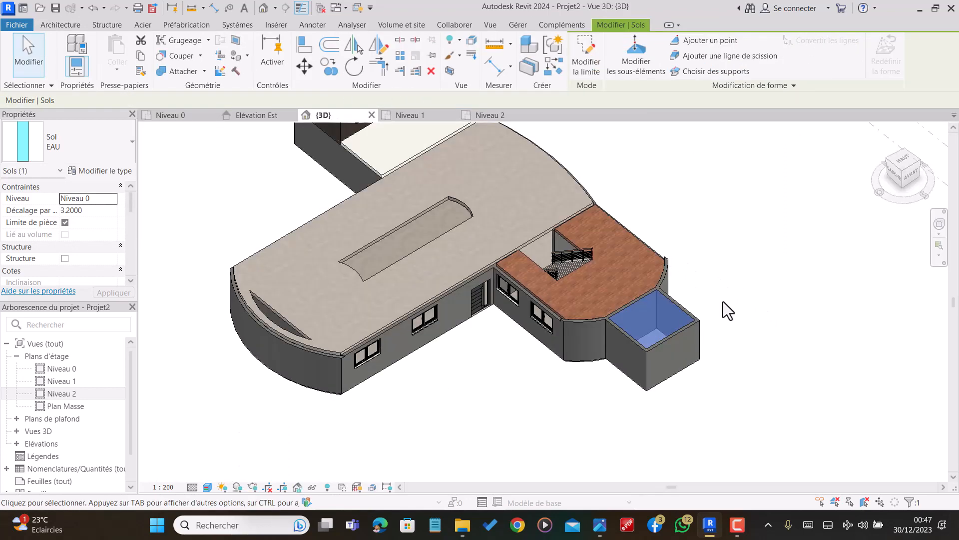
pyautogui.click(724, 302)
pyautogui.scroll(4, 670, 315)
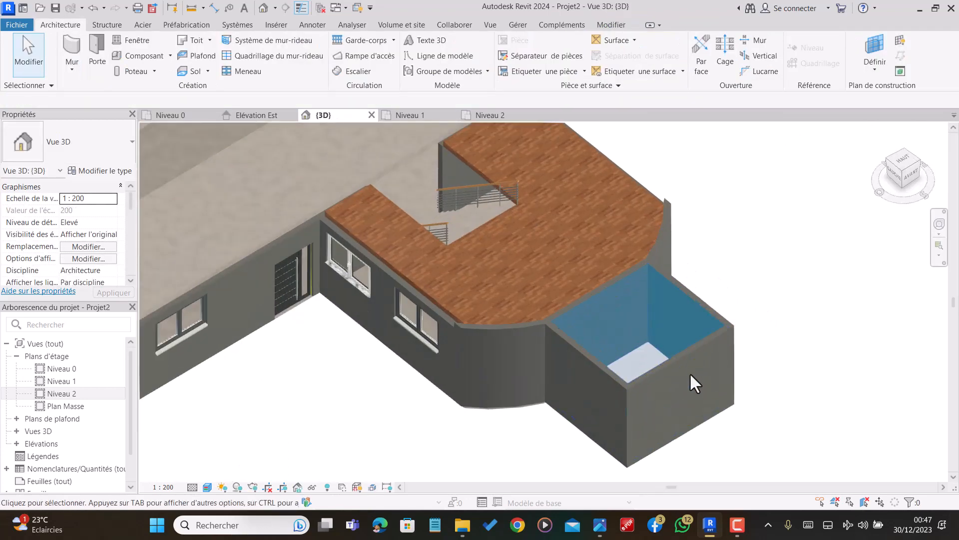
pyautogui.keyDown('shift'); pyautogui.moveTo(690, 370); pyautogui.dragTo(664, 291, button='middle'); pyautogui.keyUp('shift')
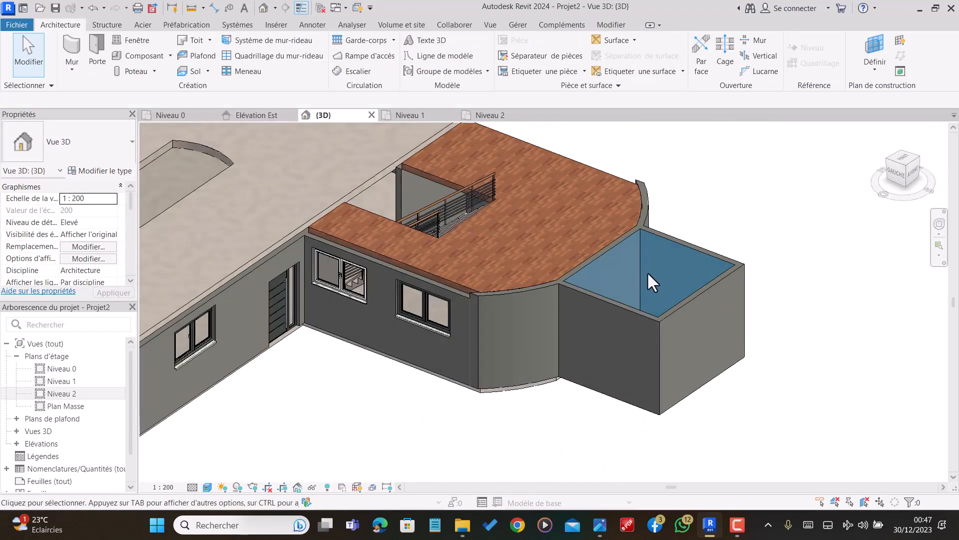
pyautogui.scroll(-3, 649, 277)
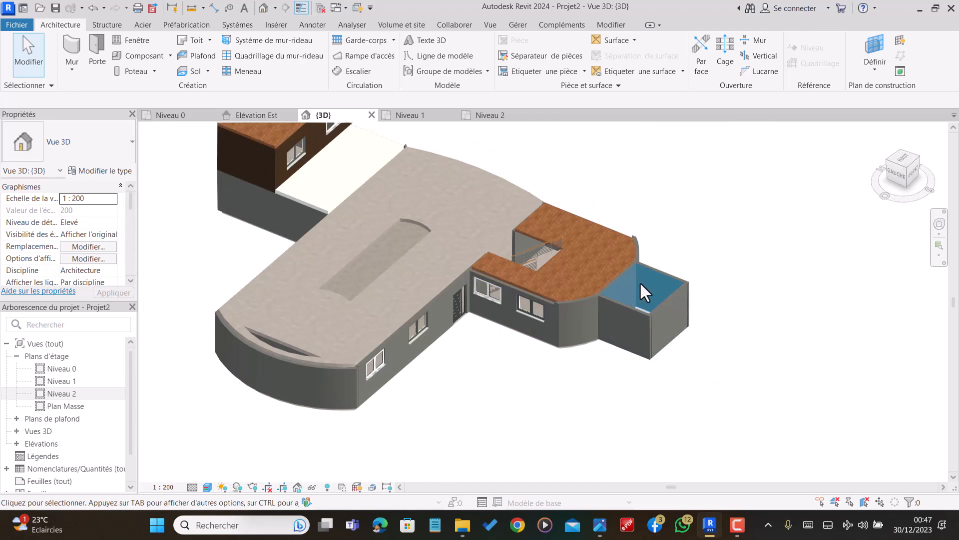
pyautogui.scroll(2, 640, 281)
pyautogui.keyDown('shift'); pyautogui.moveTo(653, 296); pyautogui.dragTo(600, 267, button='middle'); pyautogui.keyUp('shift')
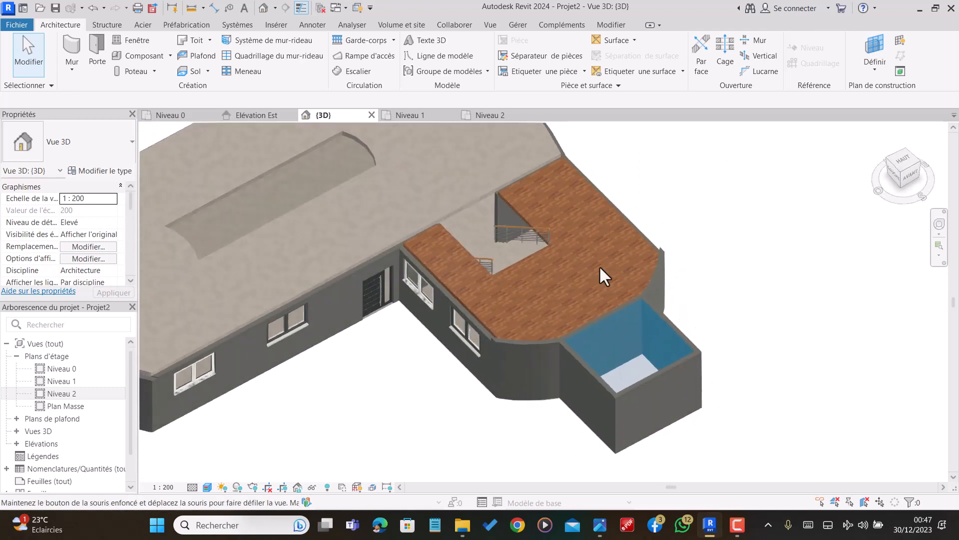
pyautogui.scroll(-3, 658, 270)
pyautogui.keyDown('shift'); pyautogui.moveTo(657, 270); pyautogui.dragTo(730, 365, button='middle'); pyautogui.keyUp('shift')
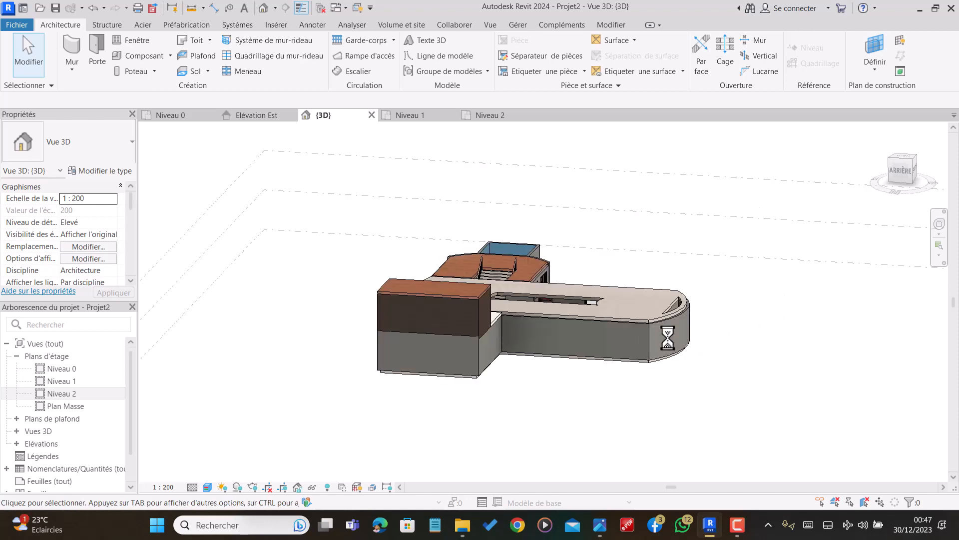
pyautogui.keyDown('shift'); pyautogui.moveTo(562, 335); pyautogui.dragTo(678, 305, button='middle'); pyautogui.keyUp('shift')
pyautogui.keyDown('shift'); pyautogui.moveTo(610, 310); pyautogui.dragTo(580, 310, button='middle'); pyautogui.keyUp('shift')
pyautogui.scroll(-2, 625, 309)
pyautogui.scroll(1, 633, 304)
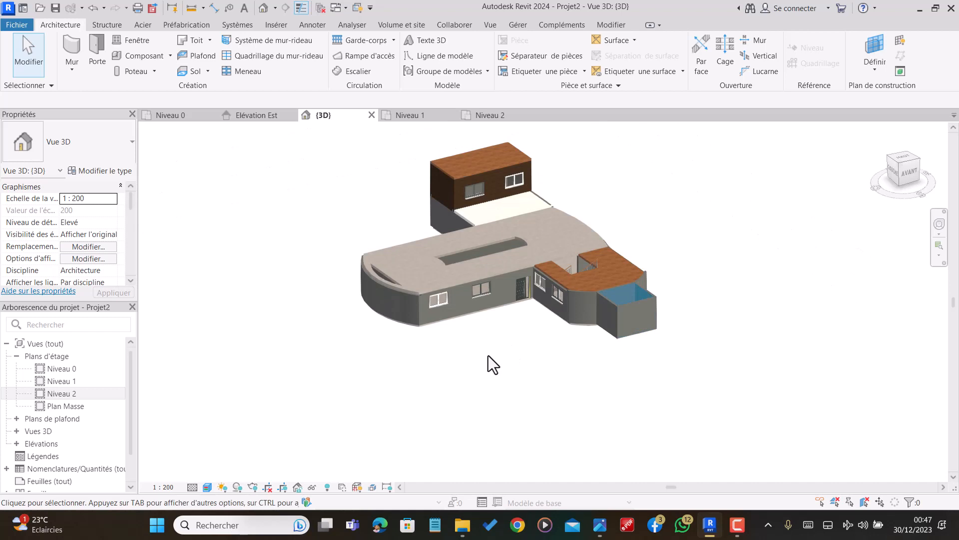
pyautogui.scroll(-2, 583, 289)
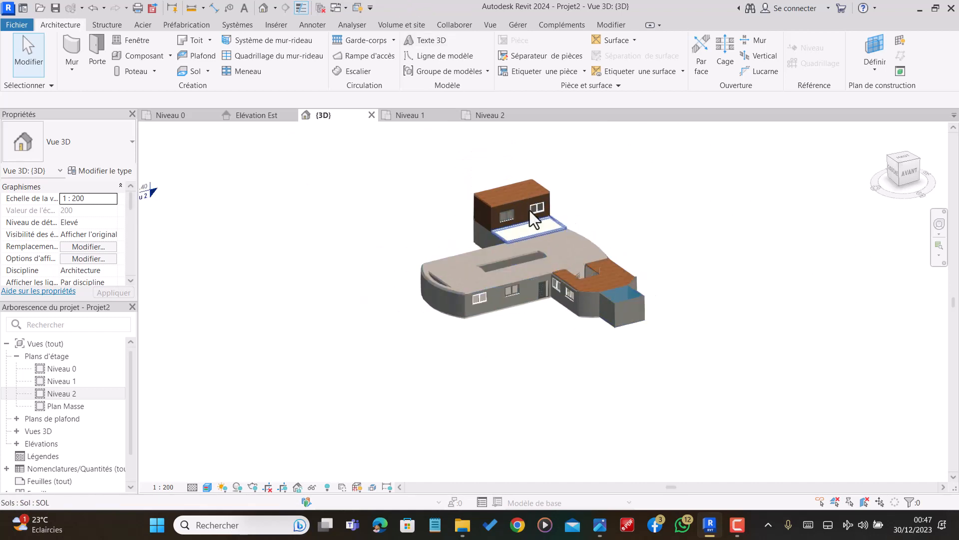
# Compare the whole house in the 3D view with the USB stick and house sketch in the Photos reference image, returning to Revit
pyautogui.scroll(2, 544, 208)
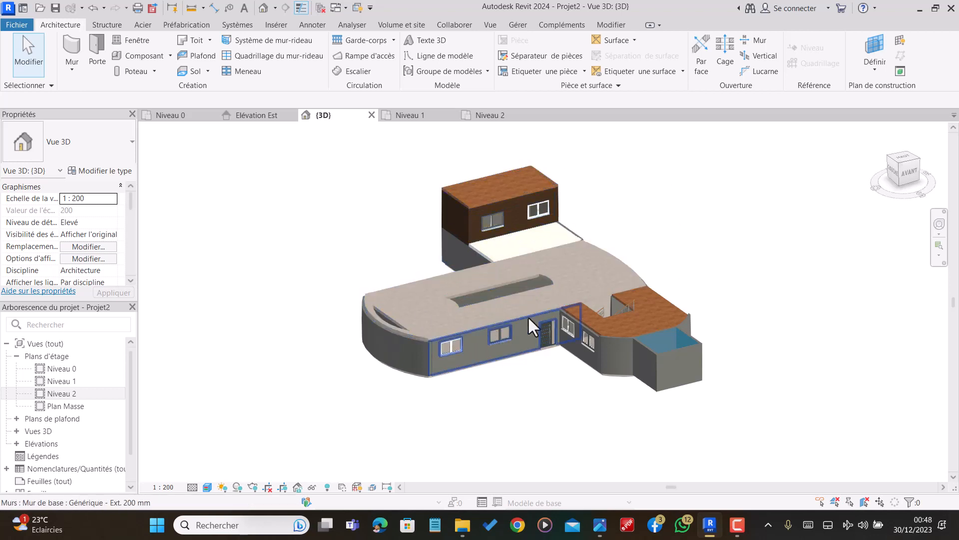
pyautogui.scroll(-1, 452, 302)
pyautogui.scroll(2, 569, 304)
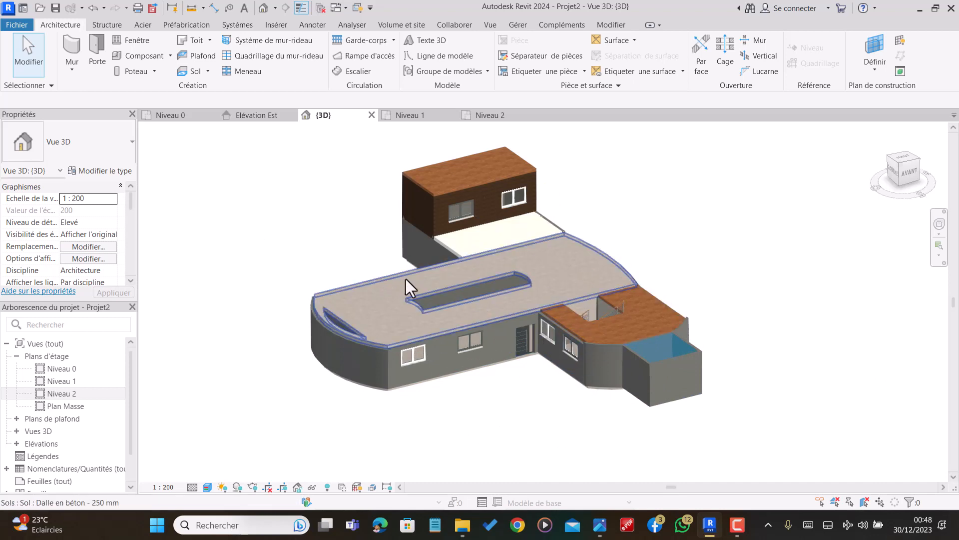
pyautogui.scroll(-1, 608, 321)
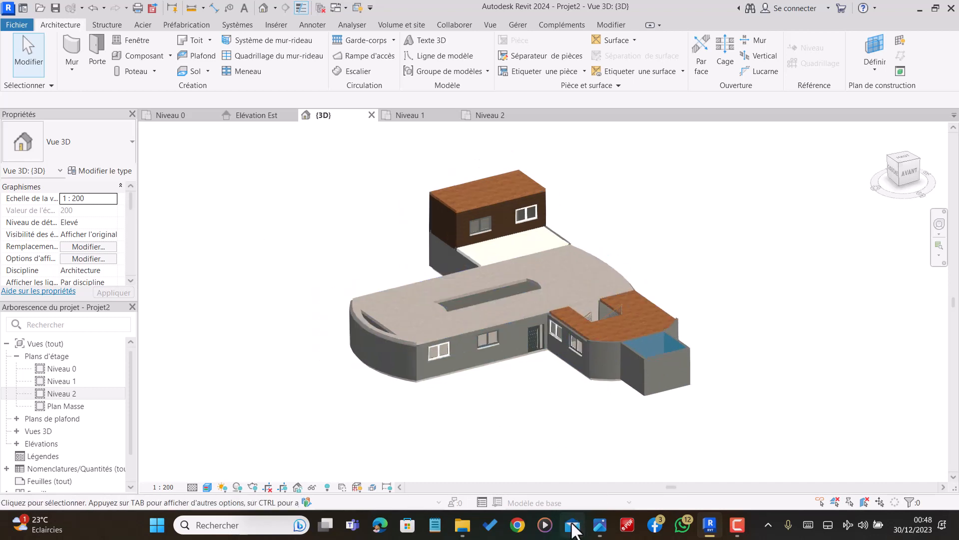
pyautogui.click(593, 534)
pyautogui.scroll(-2, 500, 268)
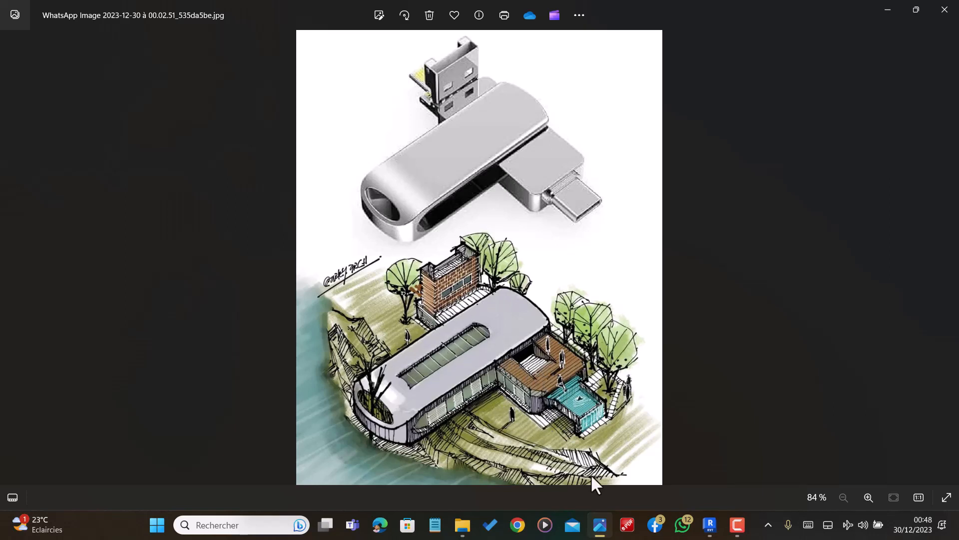
pyautogui.click(709, 524)
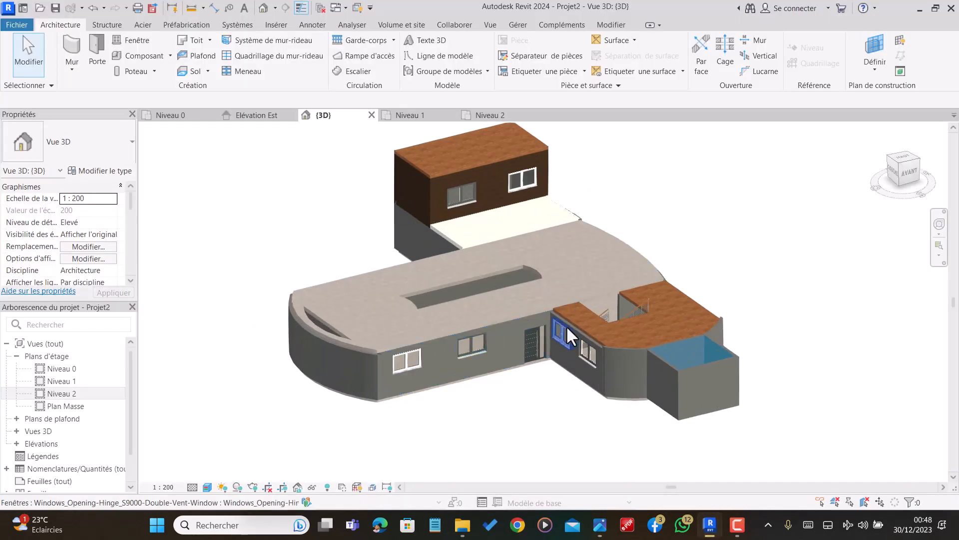
pyautogui.scroll(-1, 571, 328)
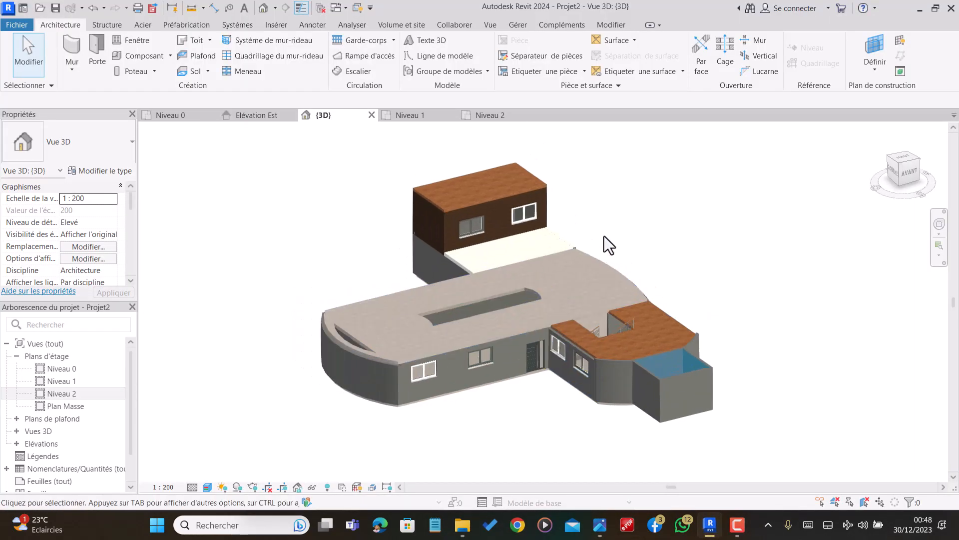
pyautogui.scroll(1, 448, 197)
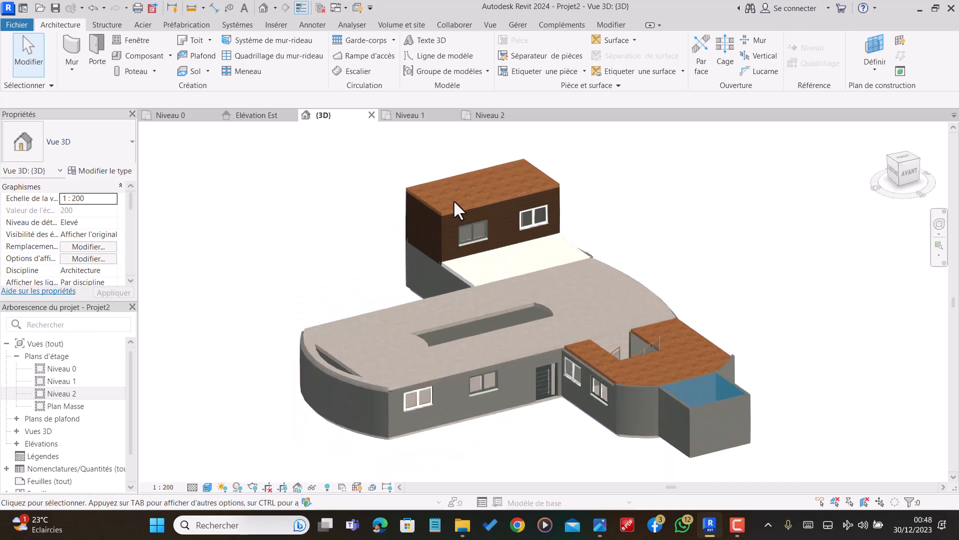
pyautogui.scroll(-1, 454, 199)
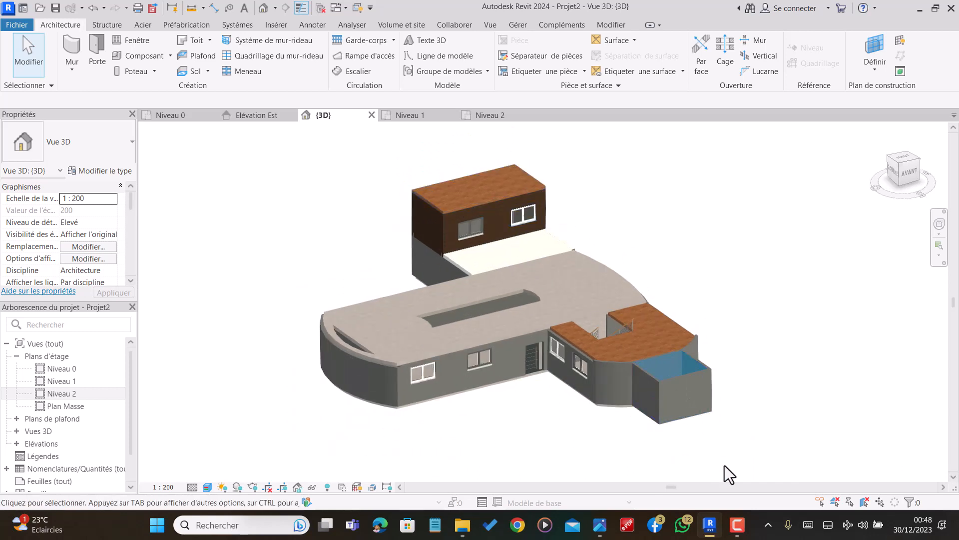
pyautogui.click(737, 524)
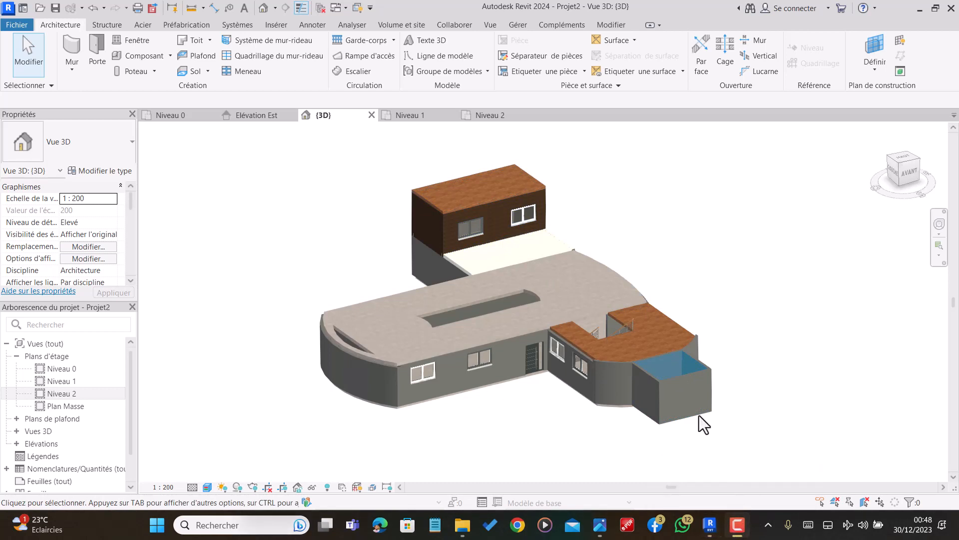